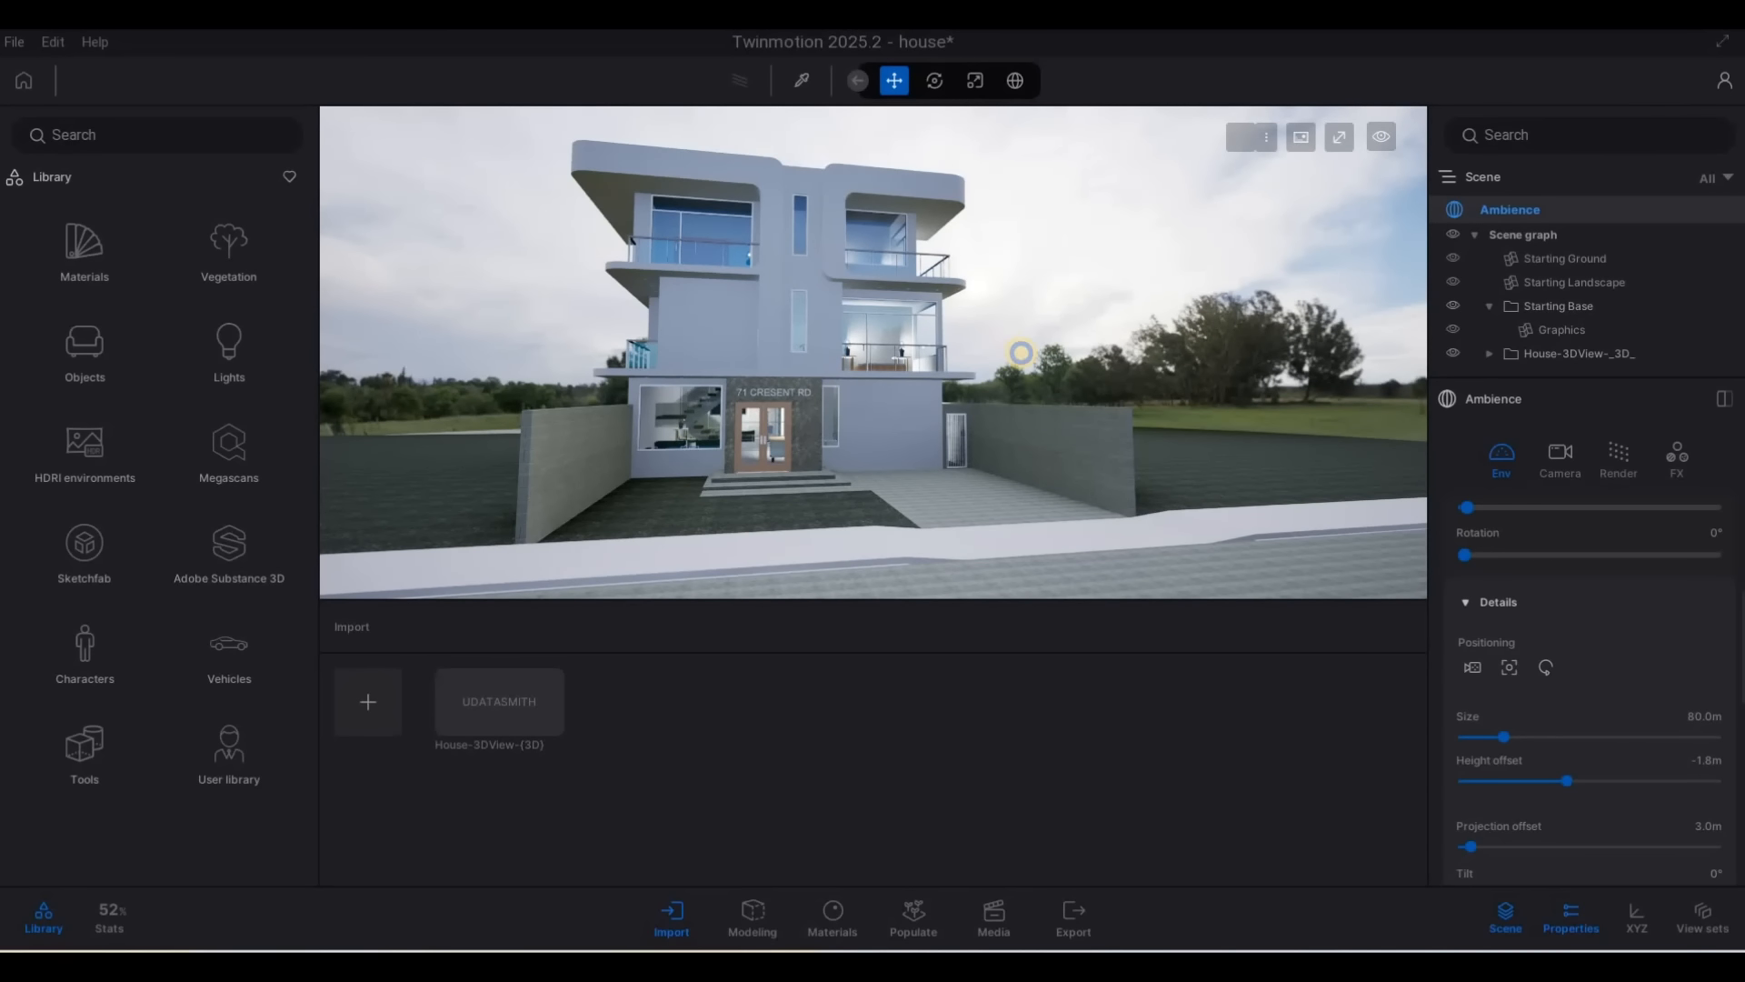
Enable Parallelism in the Ambience camera's lens details
key("q")
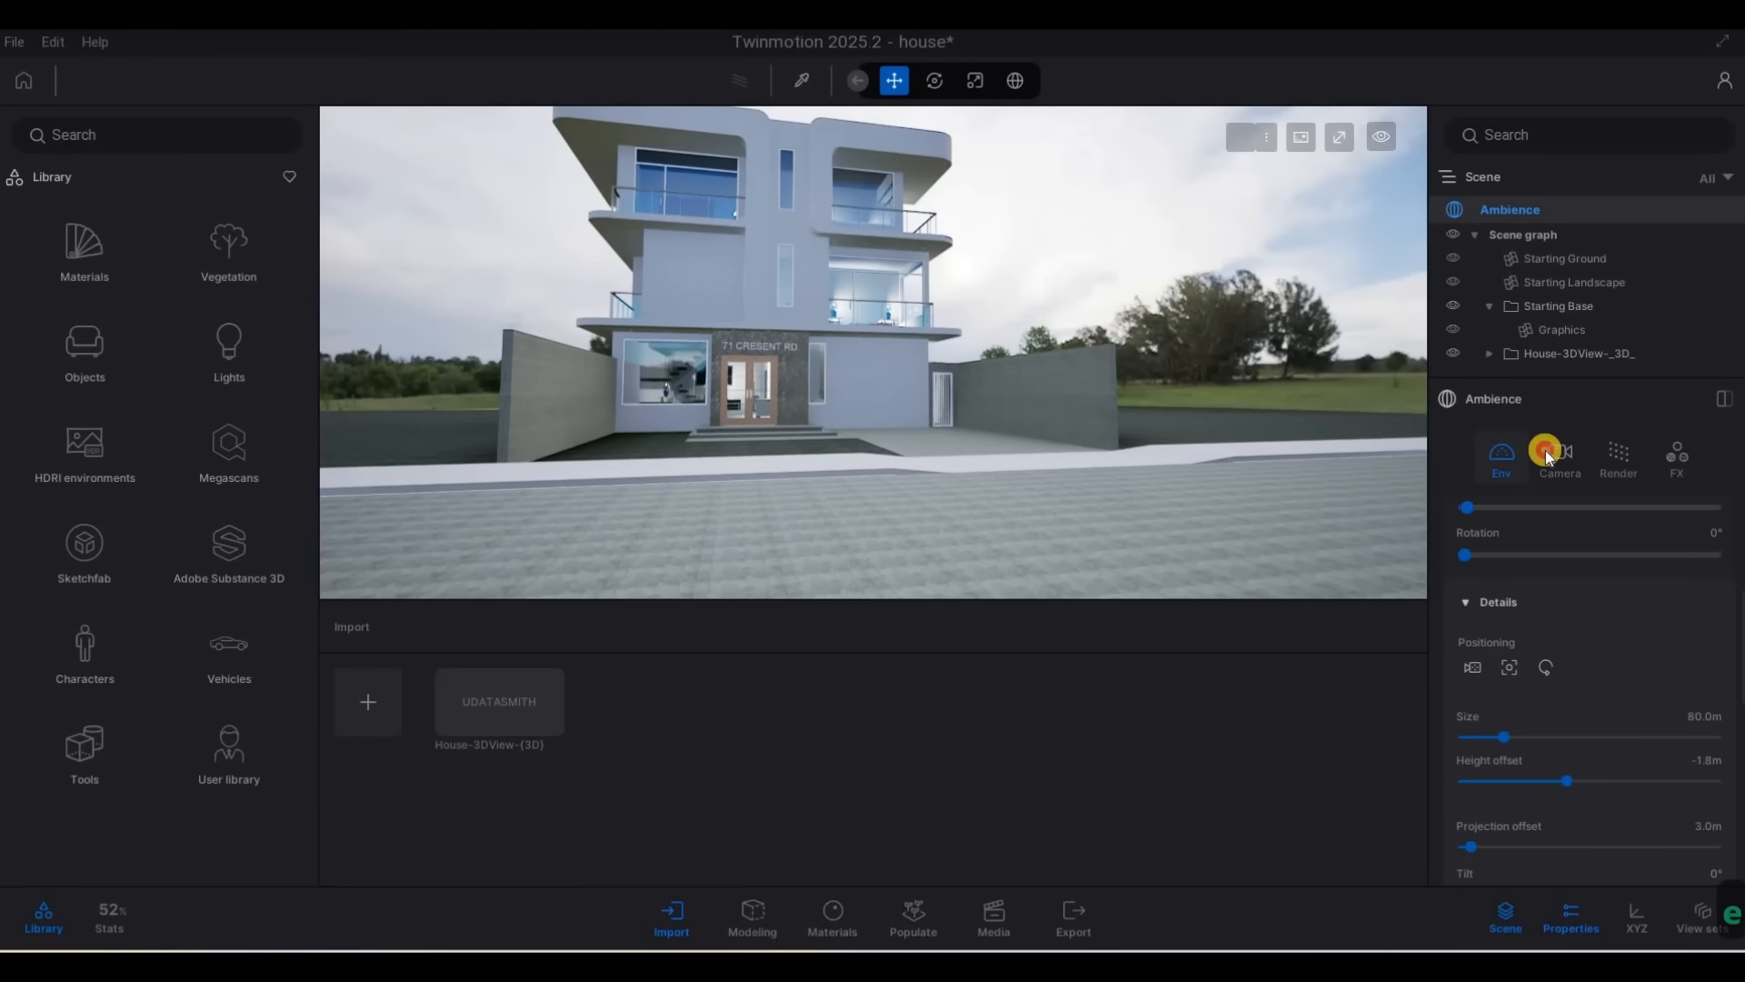
left_click(1554, 464)
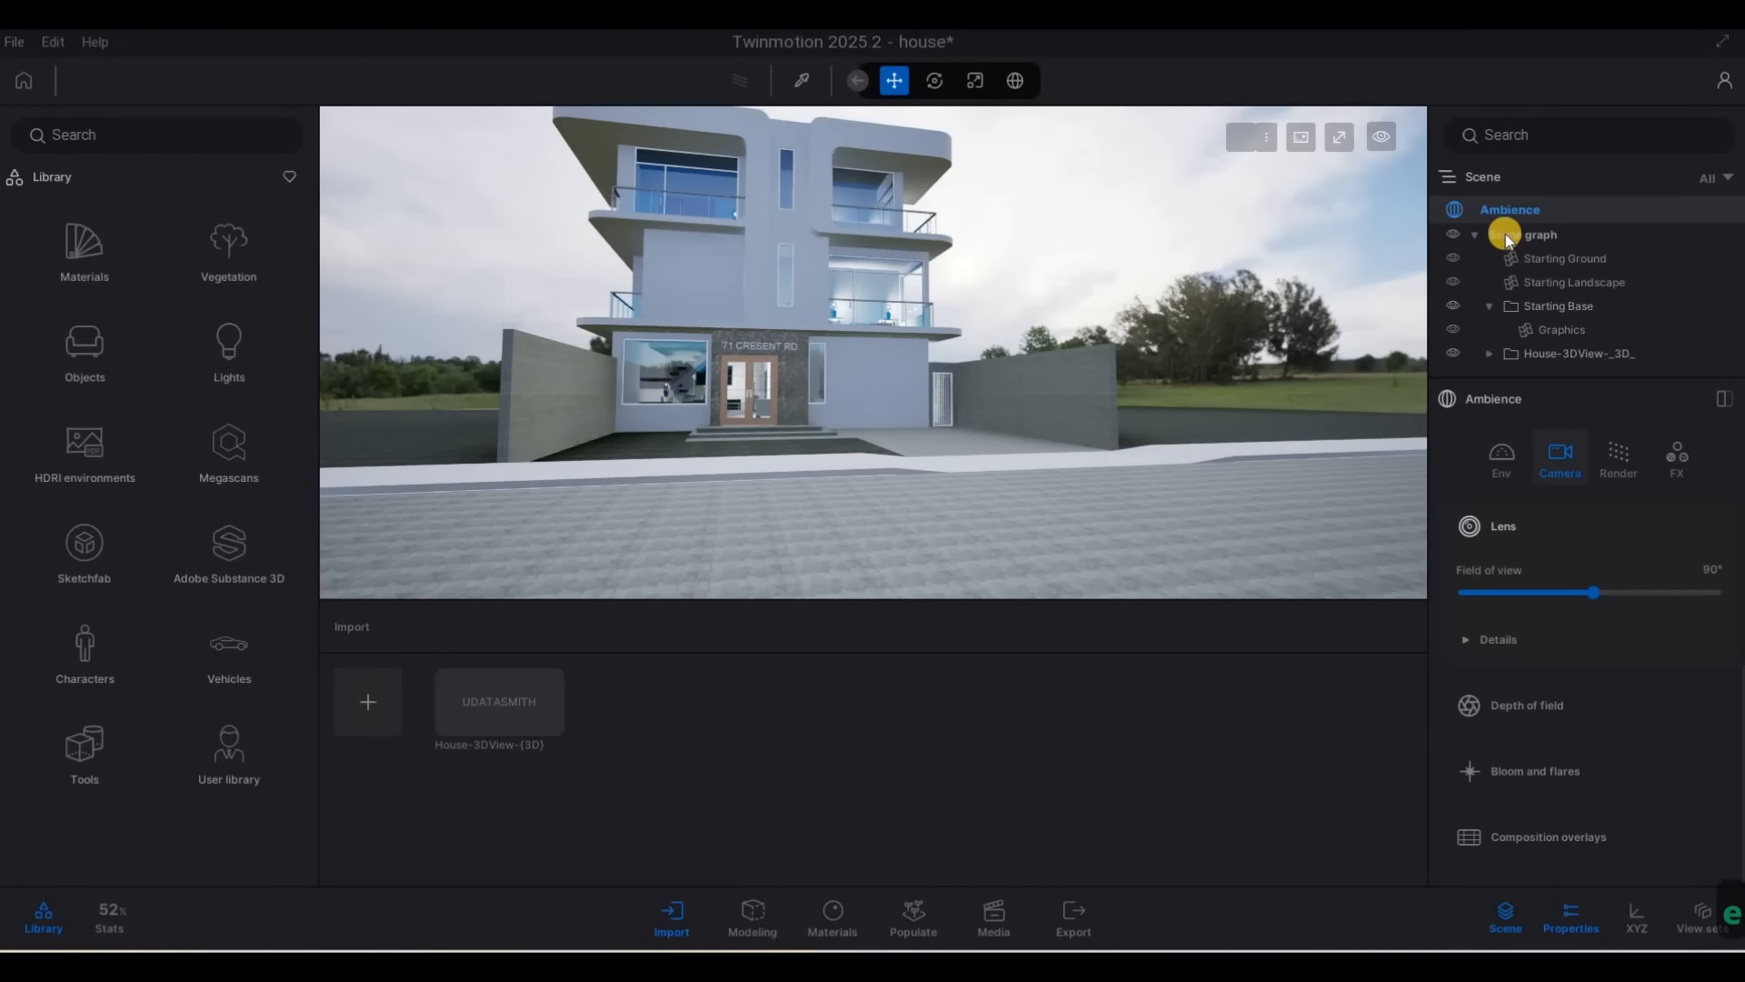
left_click(1471, 650)
scroll(1529, 716, "down", 3)
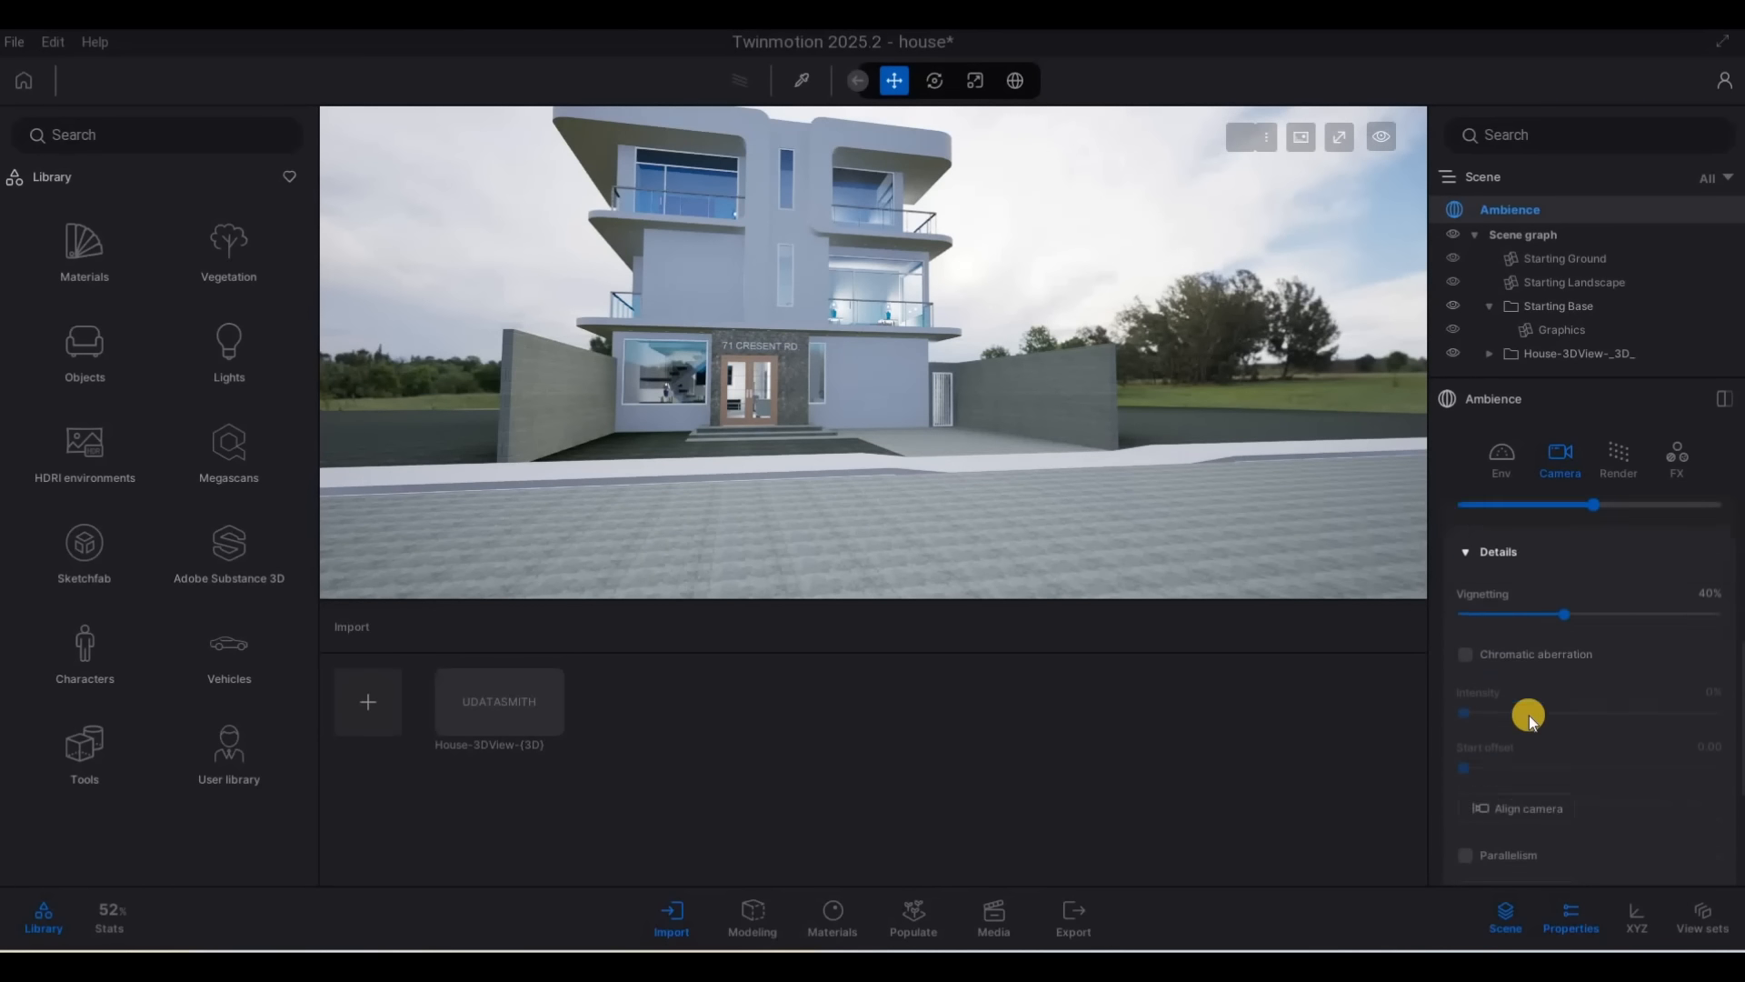
left_click(1465, 738)
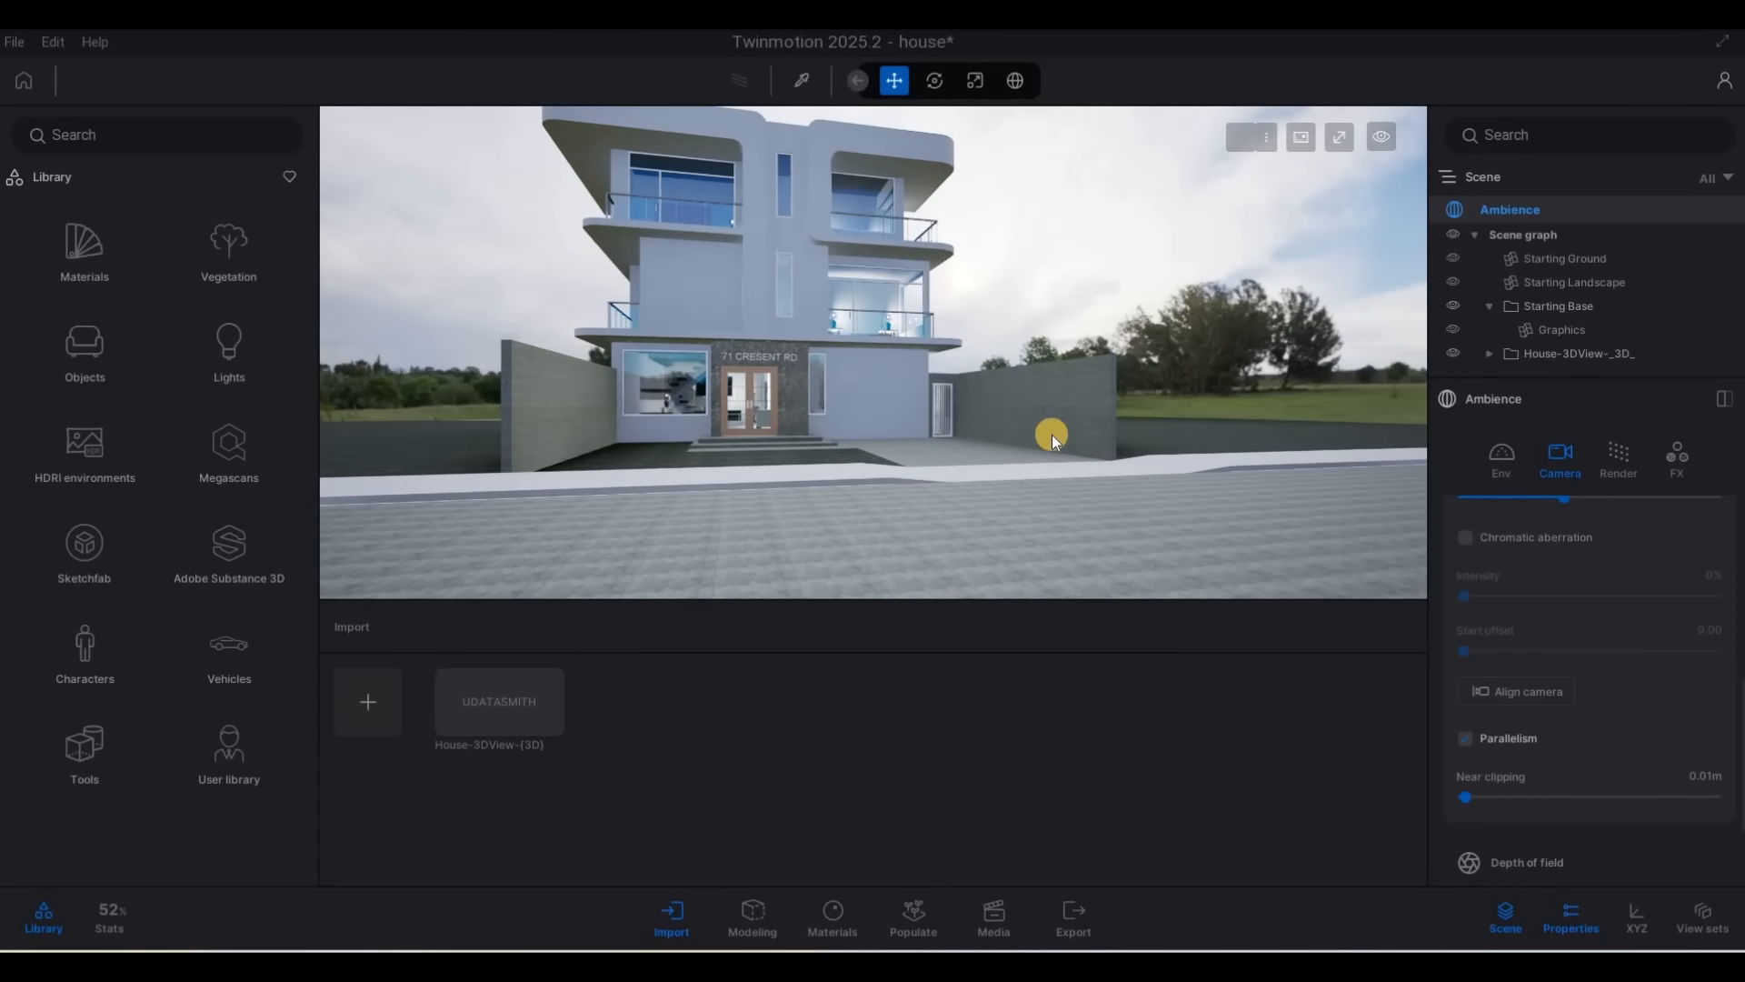
Reframe the view to examine the house's front facade straight on with its vertical lines
scroll(1032, 400, "up", 2)
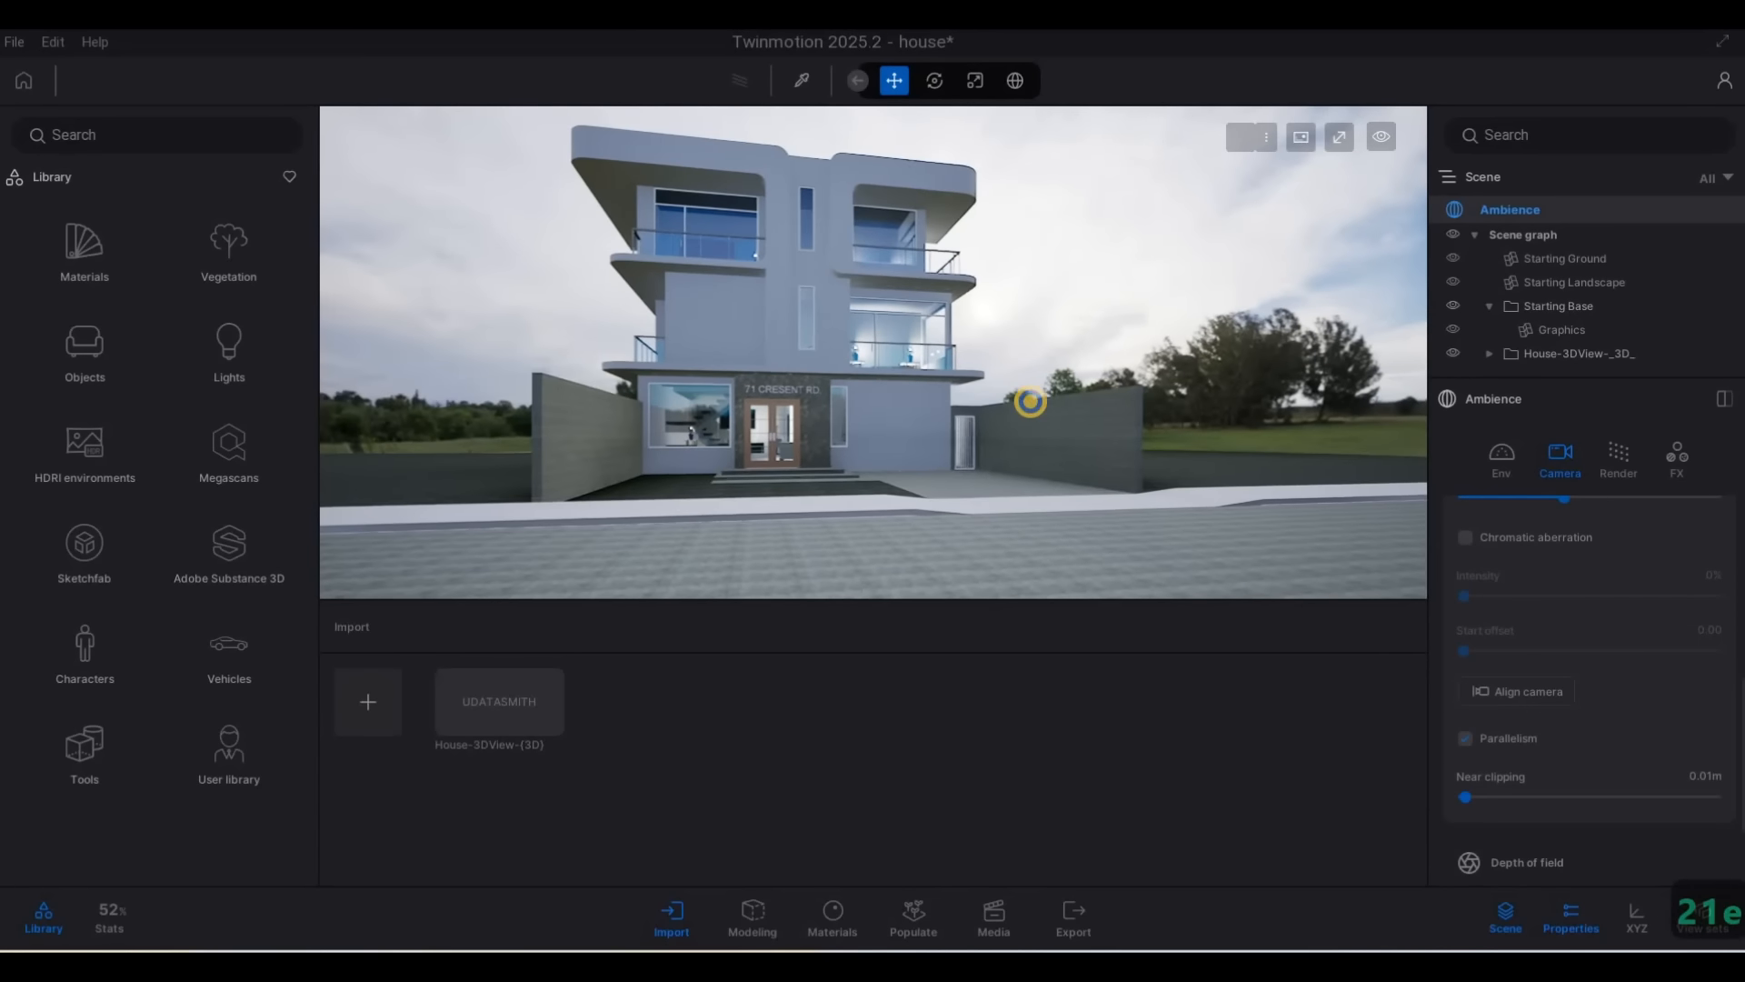
key("d")
key("w")
key("4")
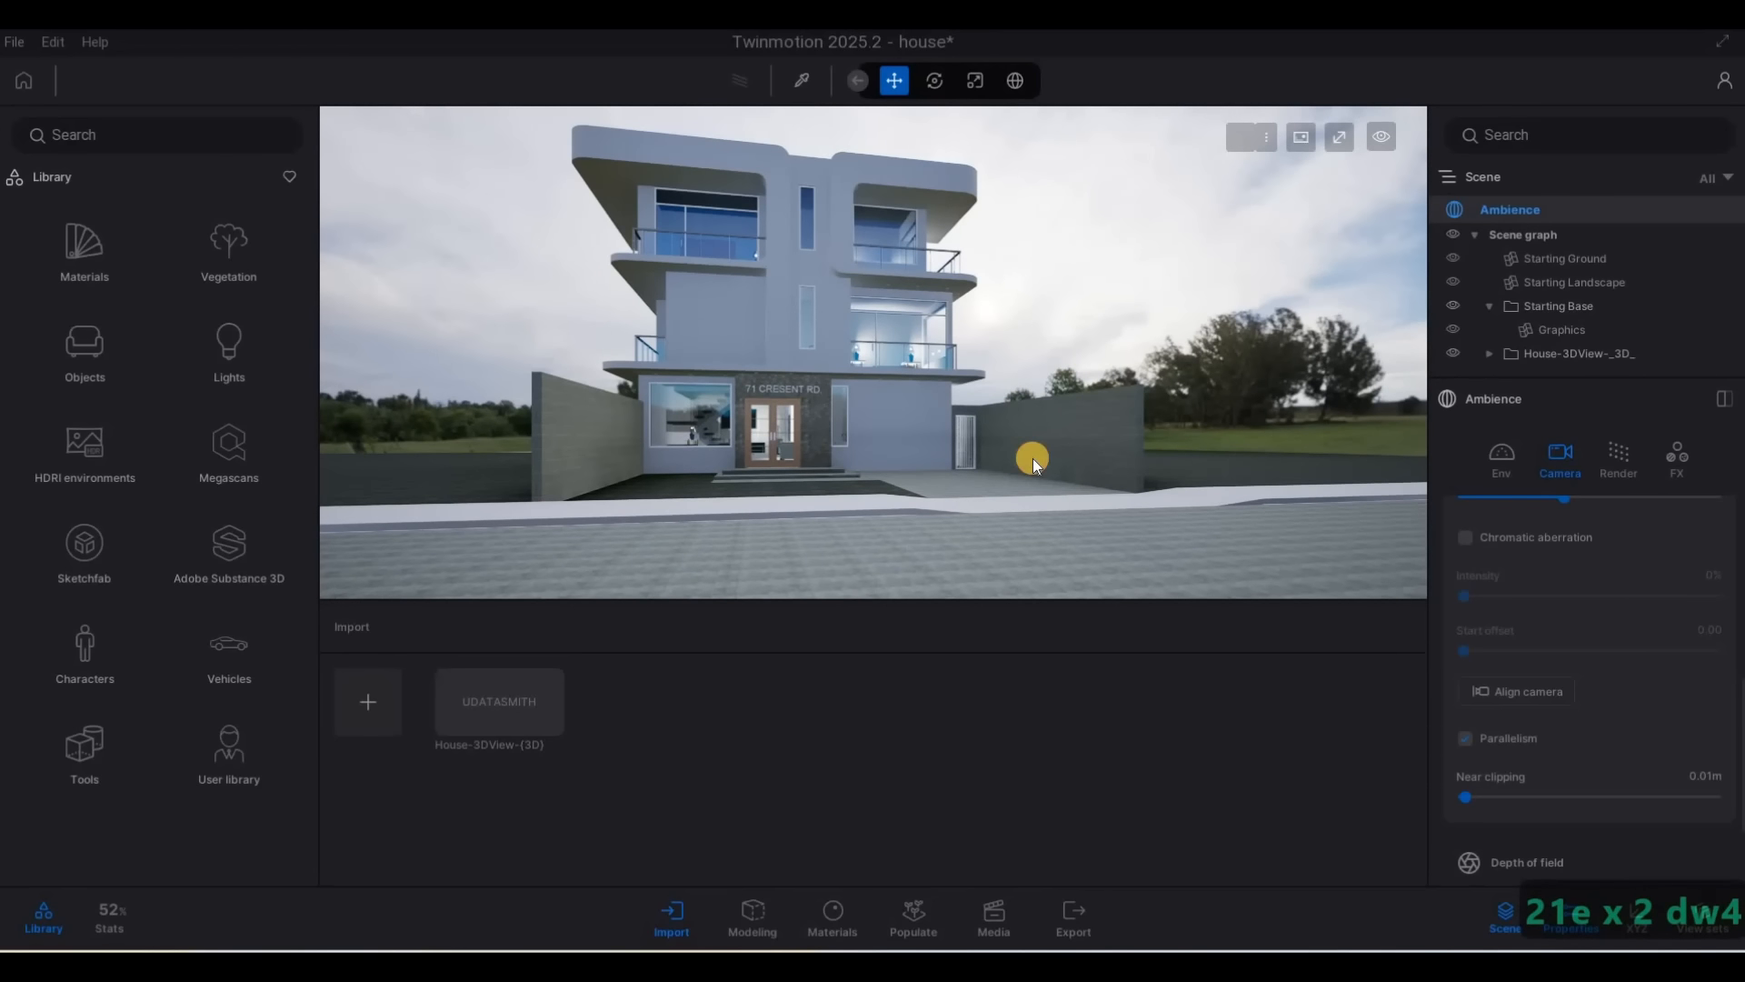
left_click(991, 443)
key("d")
key("w")
key("q")
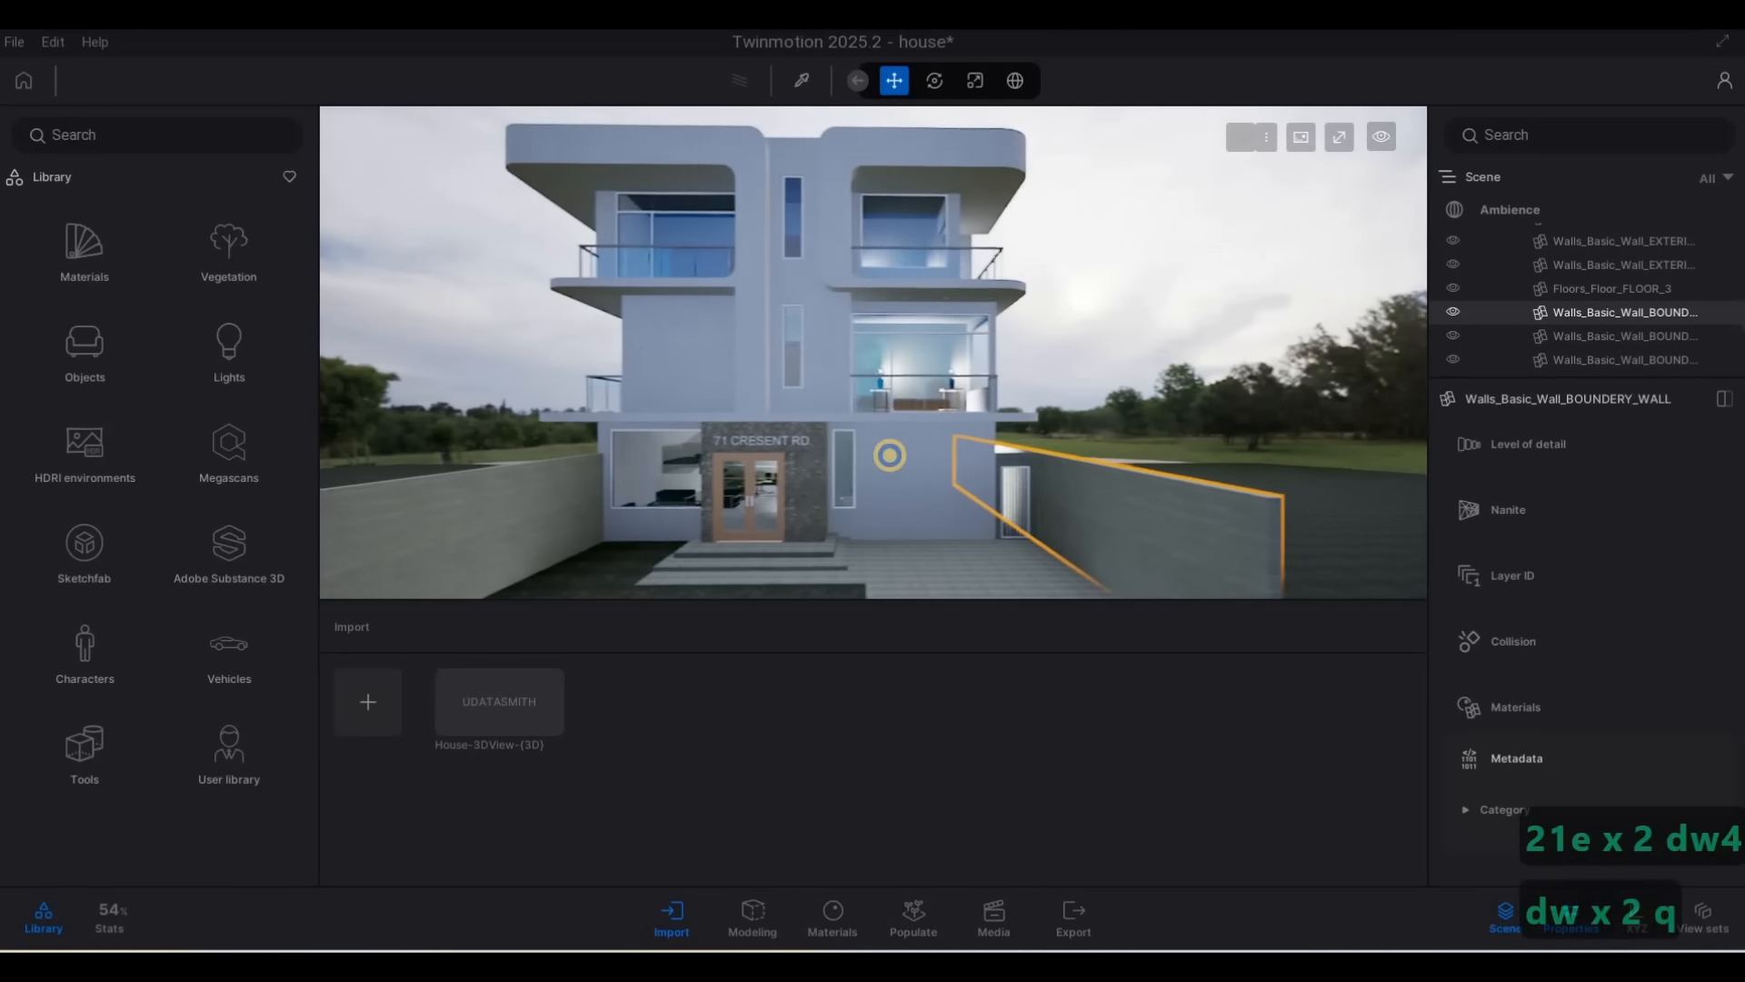
key("a")
key("s")
key("d")
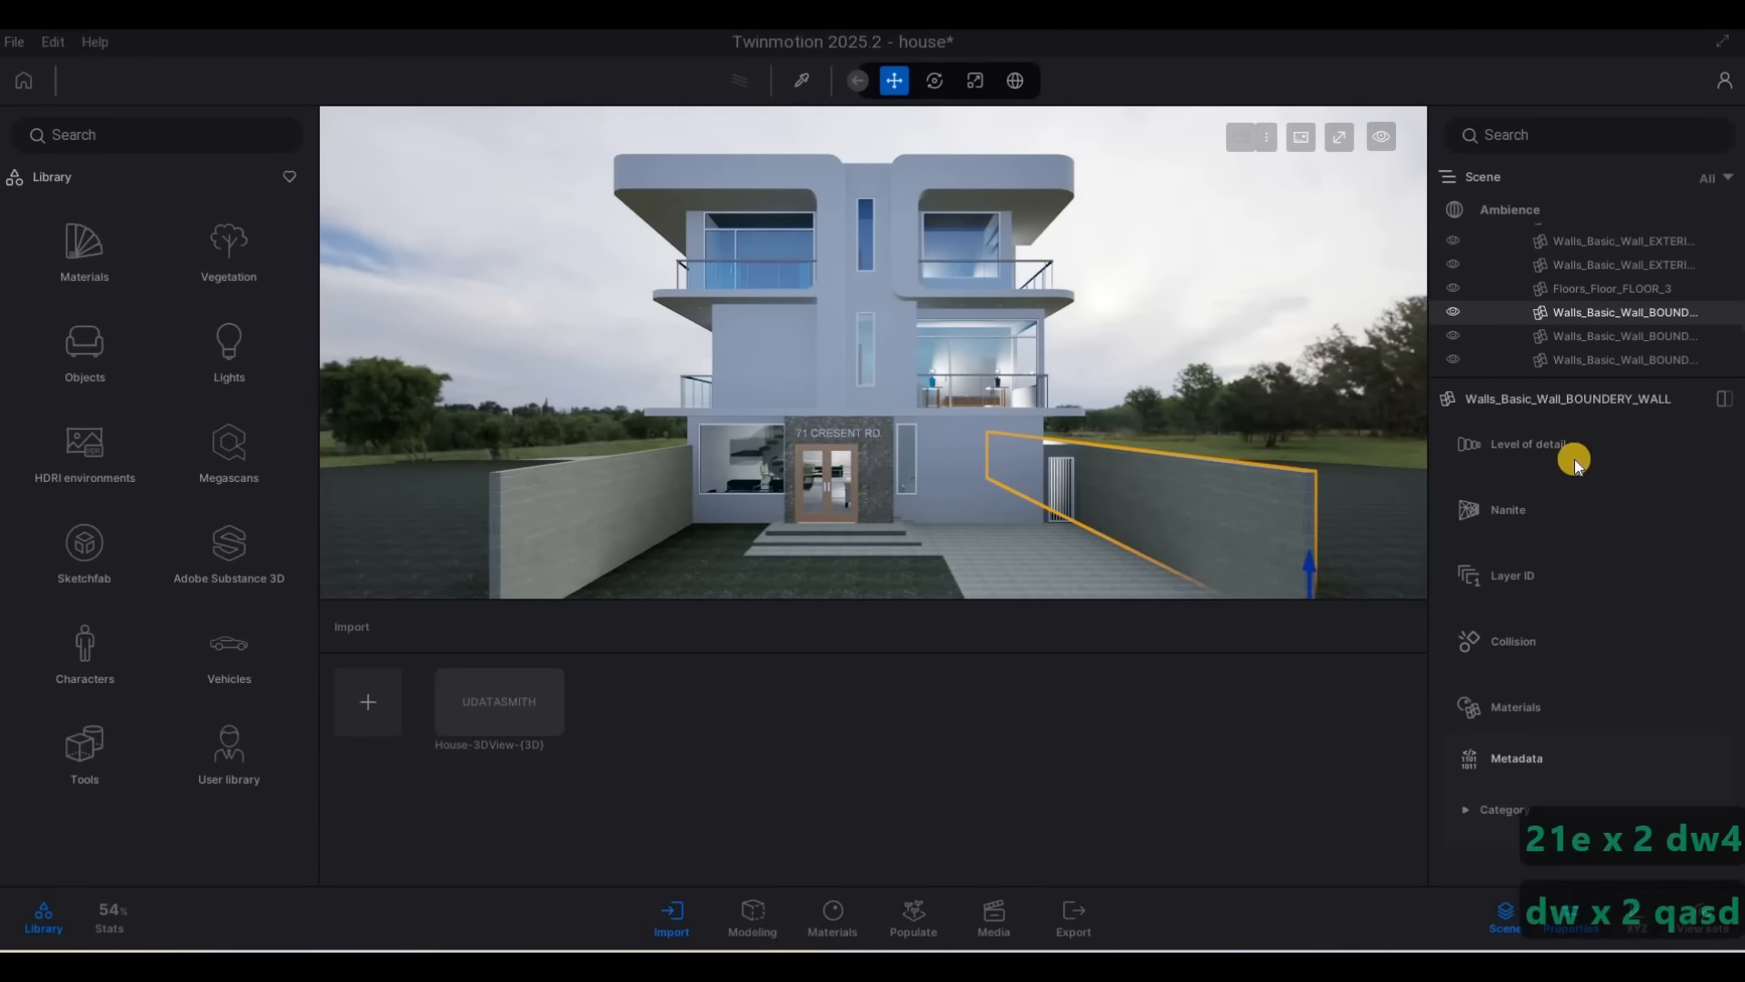
Switch the Ambience real-time global illumination to Lumen
left_click(1508, 207)
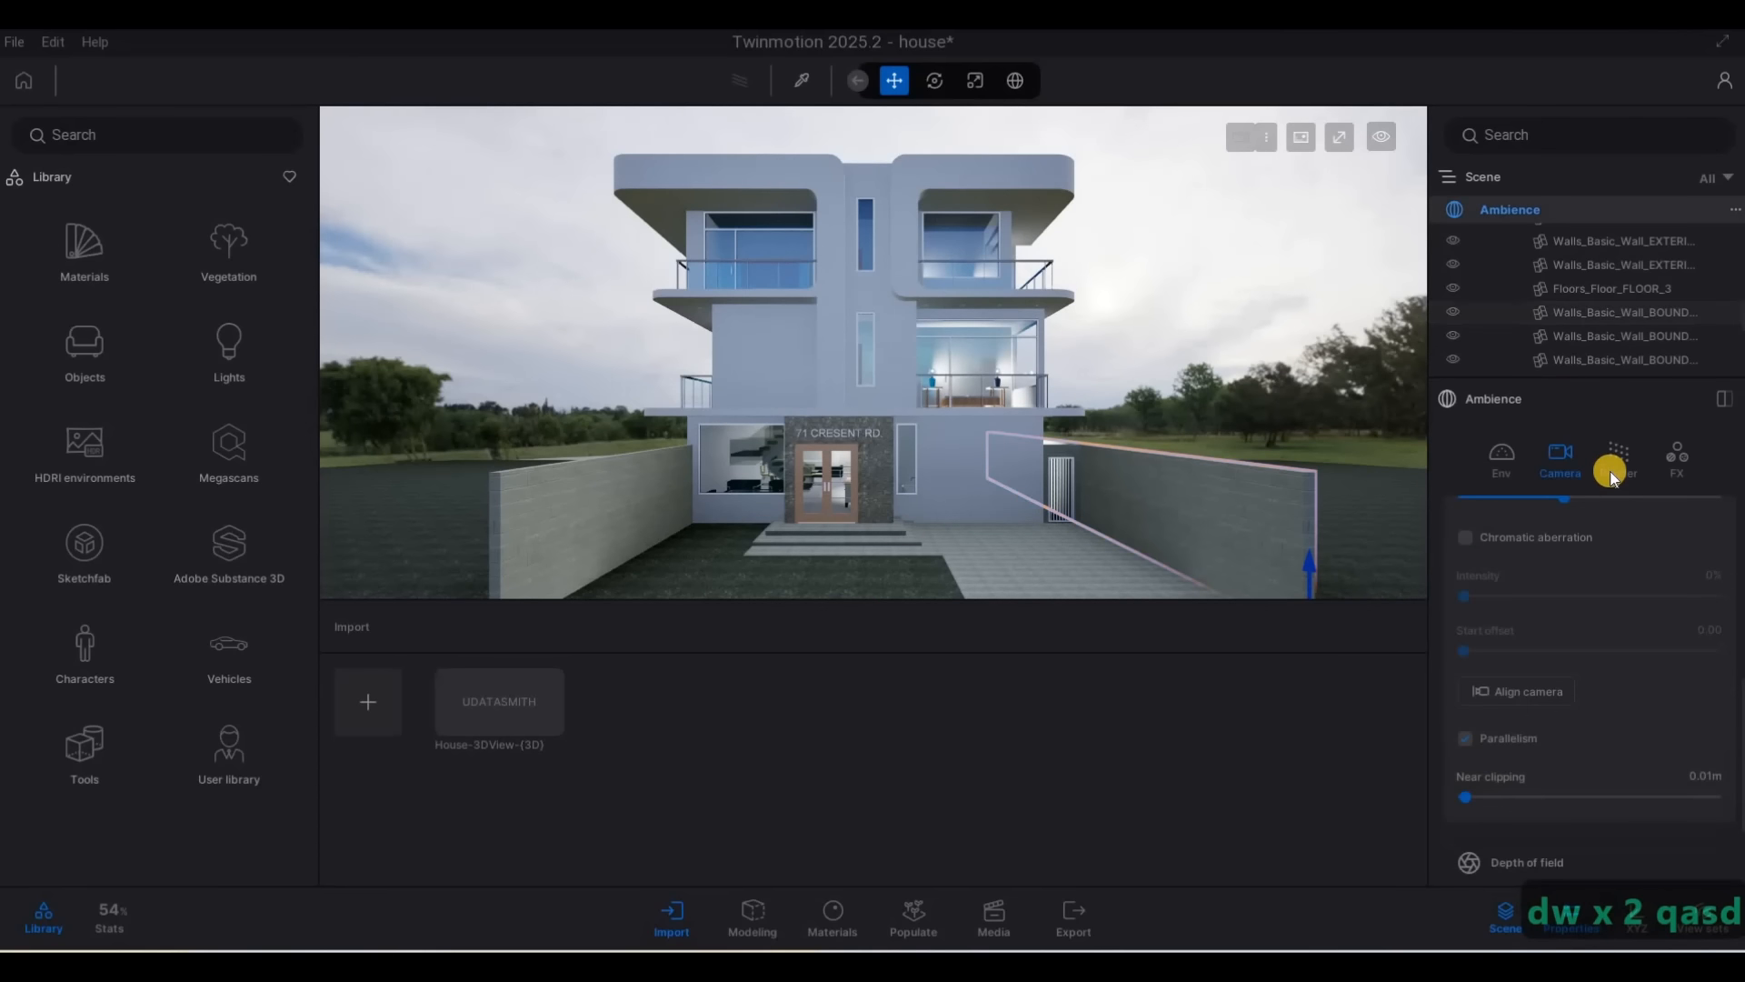
left_click(1609, 471)
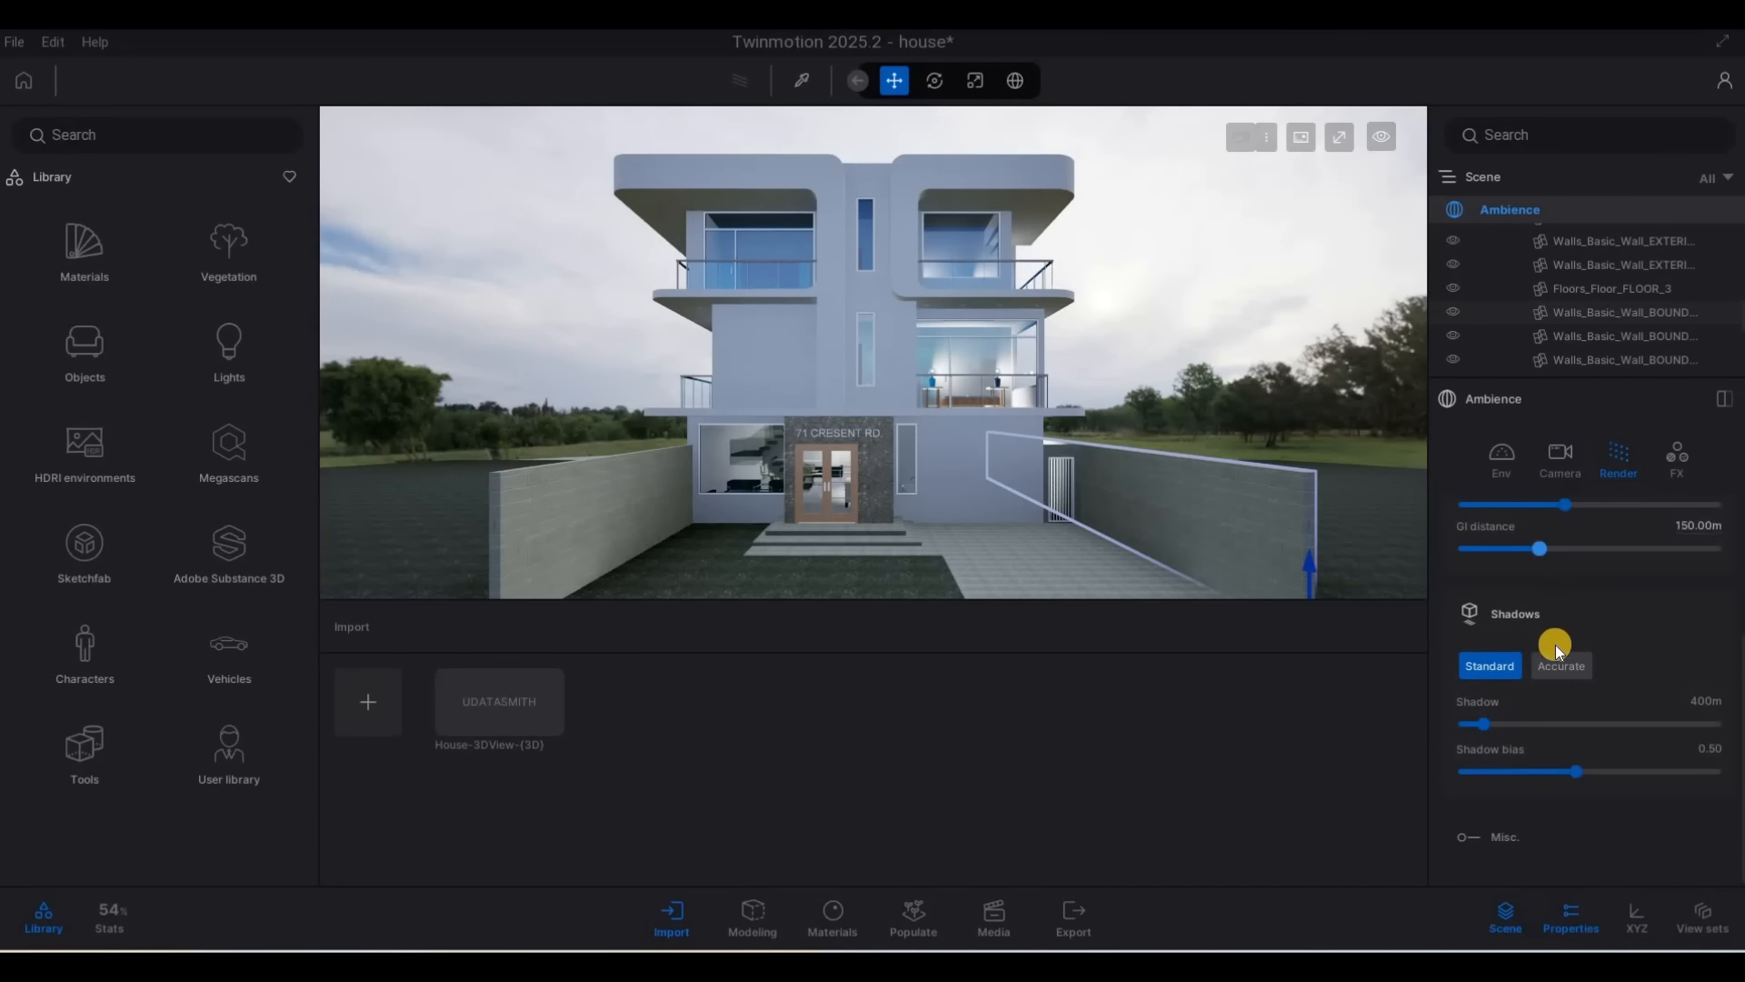
scroll(1563, 627, "up", 3)
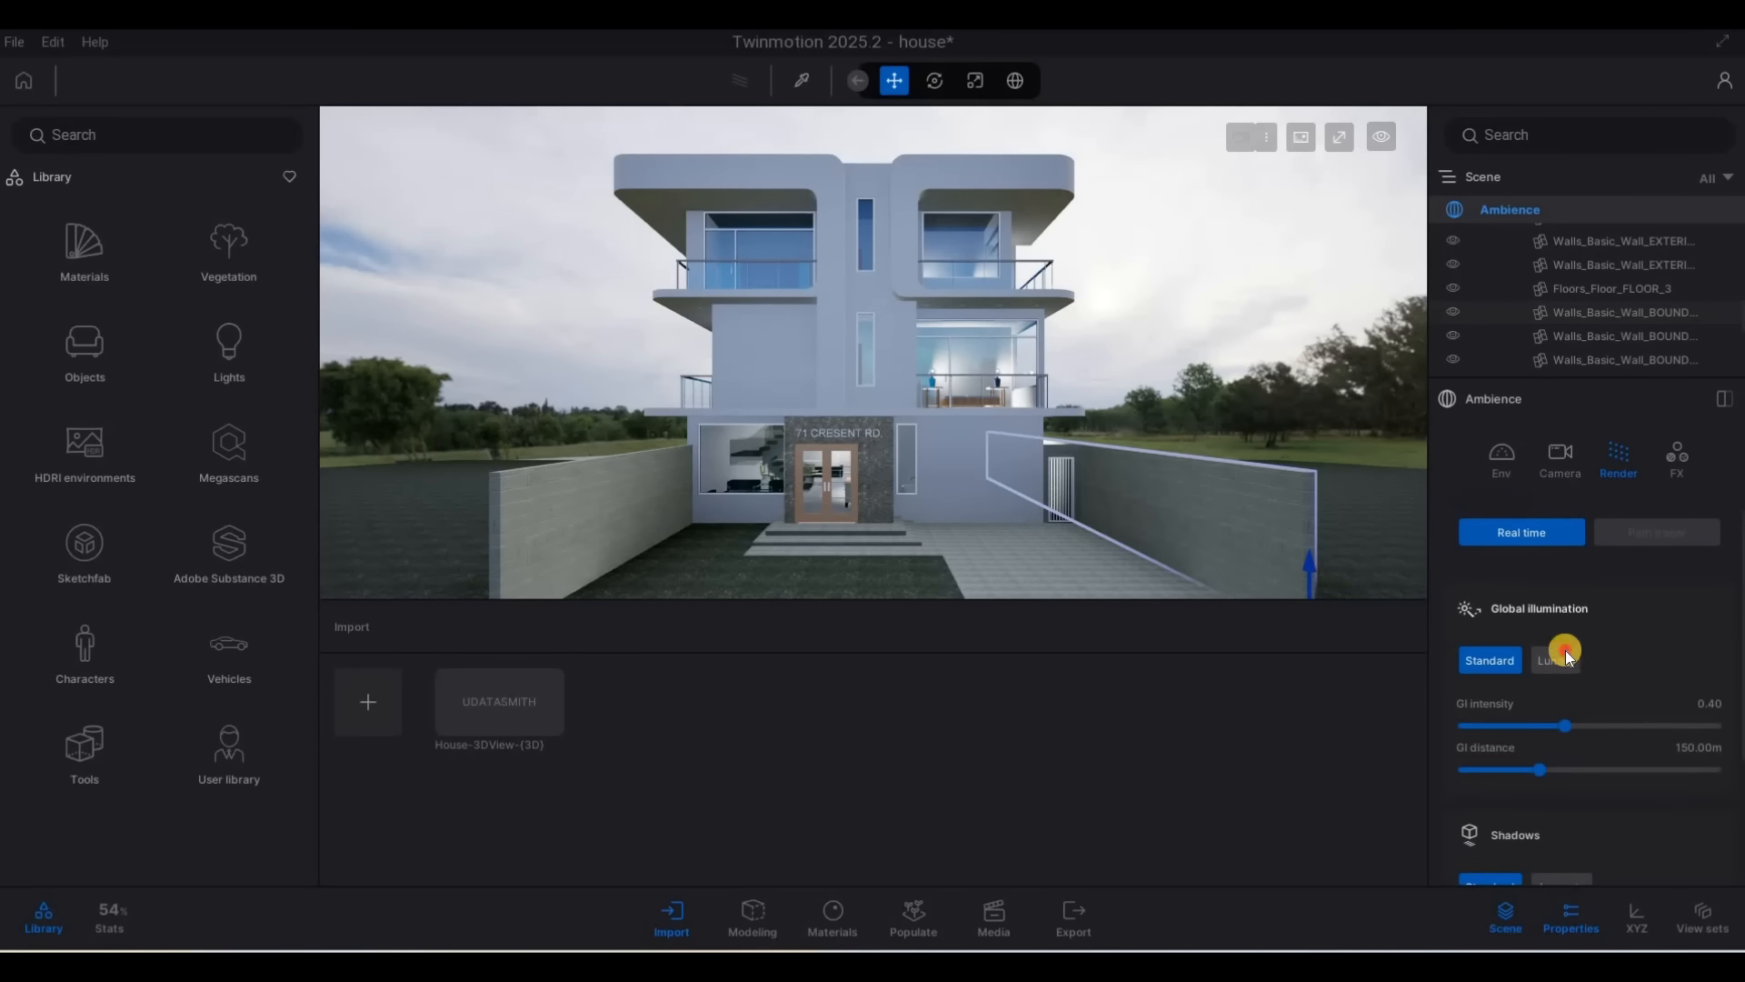
left_click(1555, 659)
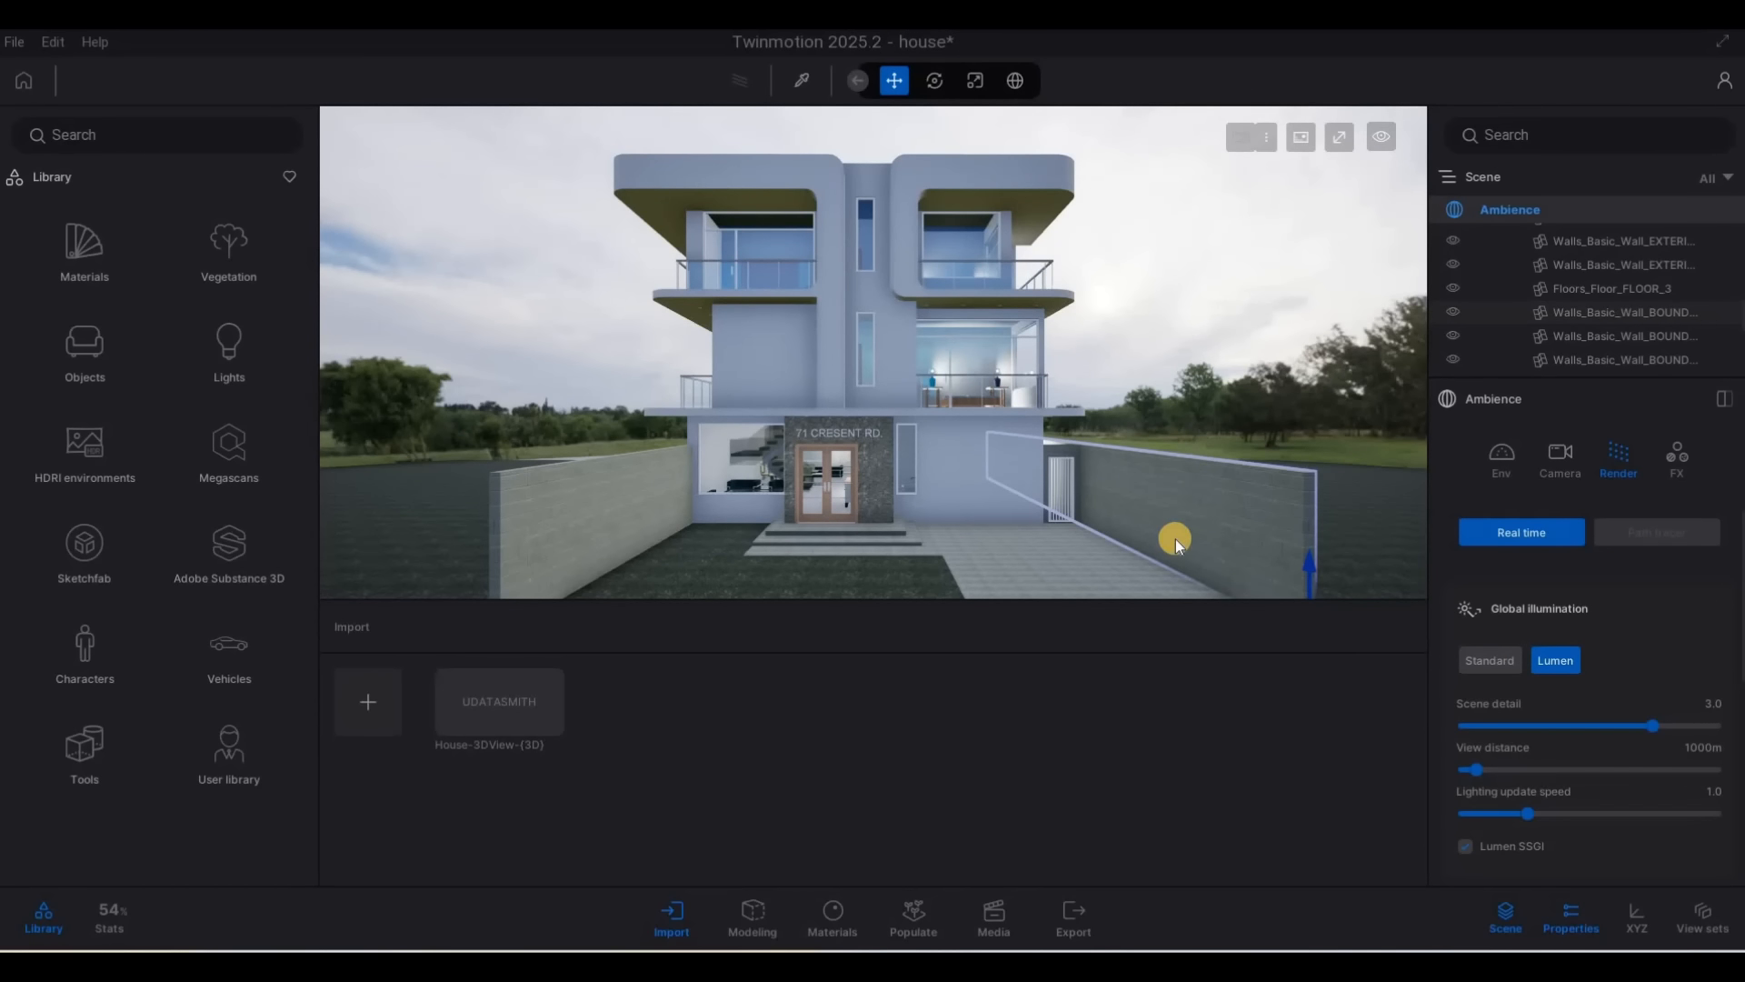
Examine the house's front facade under the new lighting from the street and close to the entrance
key("a")
mouse_move(1178, 537)
right_mouse_down()
mouse_move(1208, 537)
mouse_move(1160, 509)
right_mouse_up()
key("e")
left_click(1174, 489)
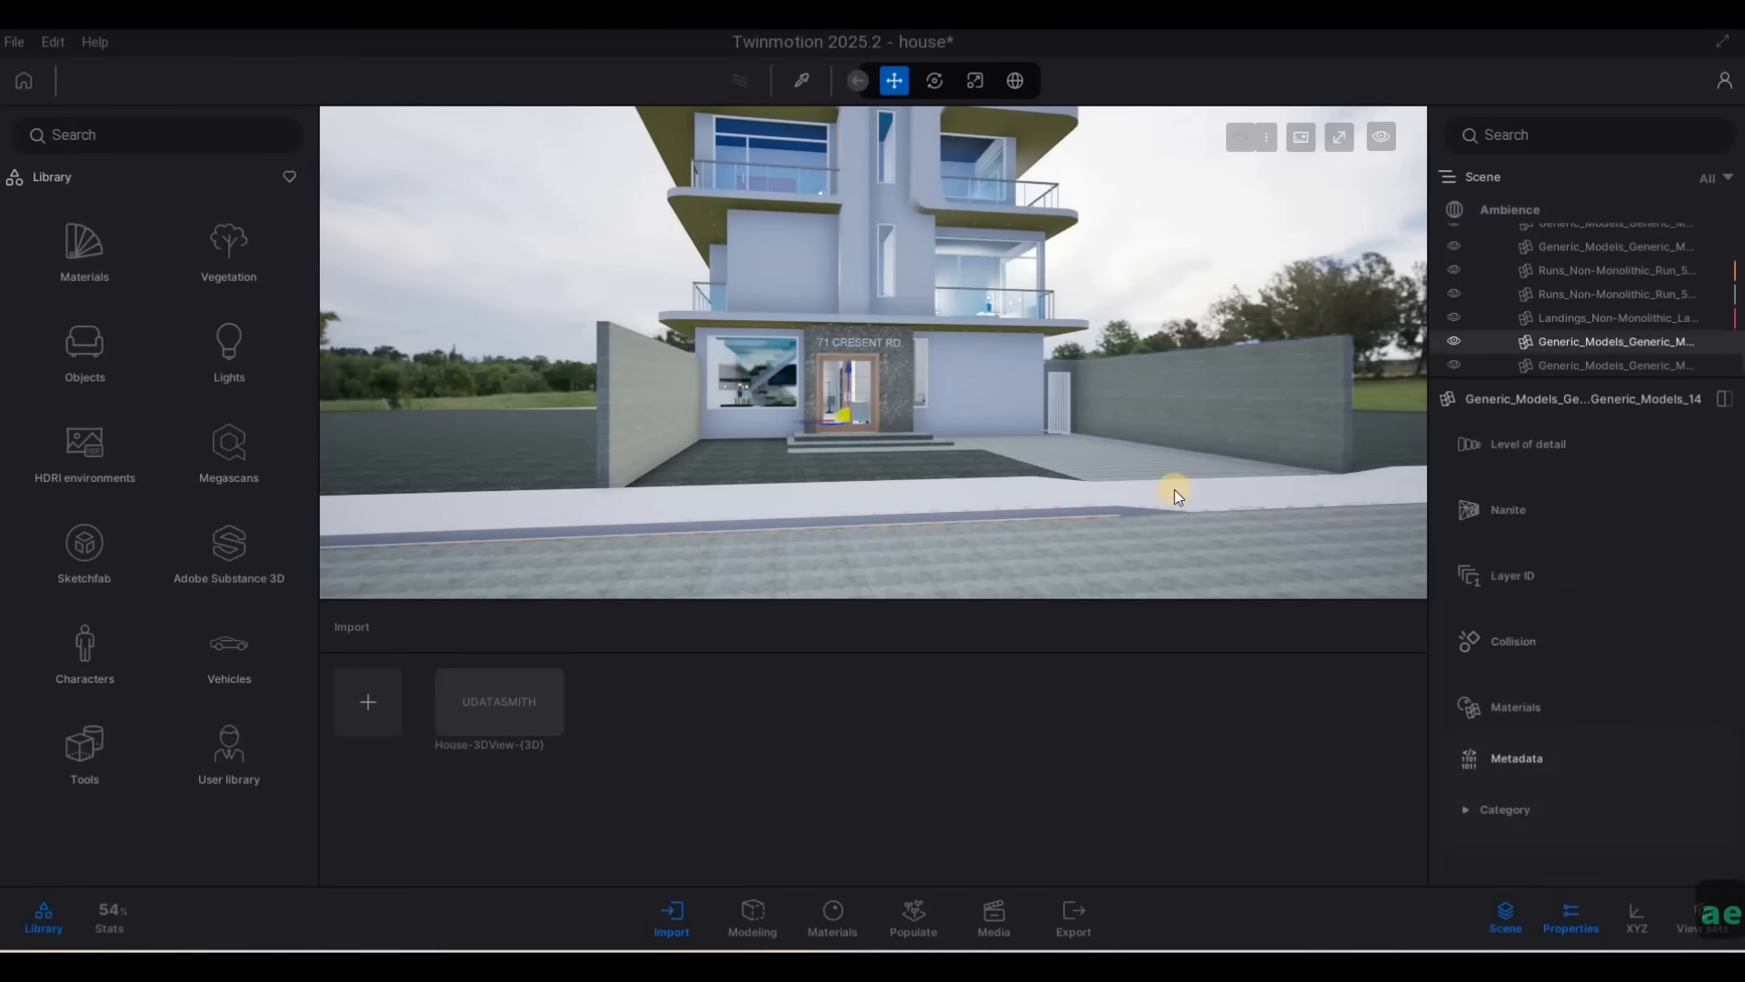
key("Escape")
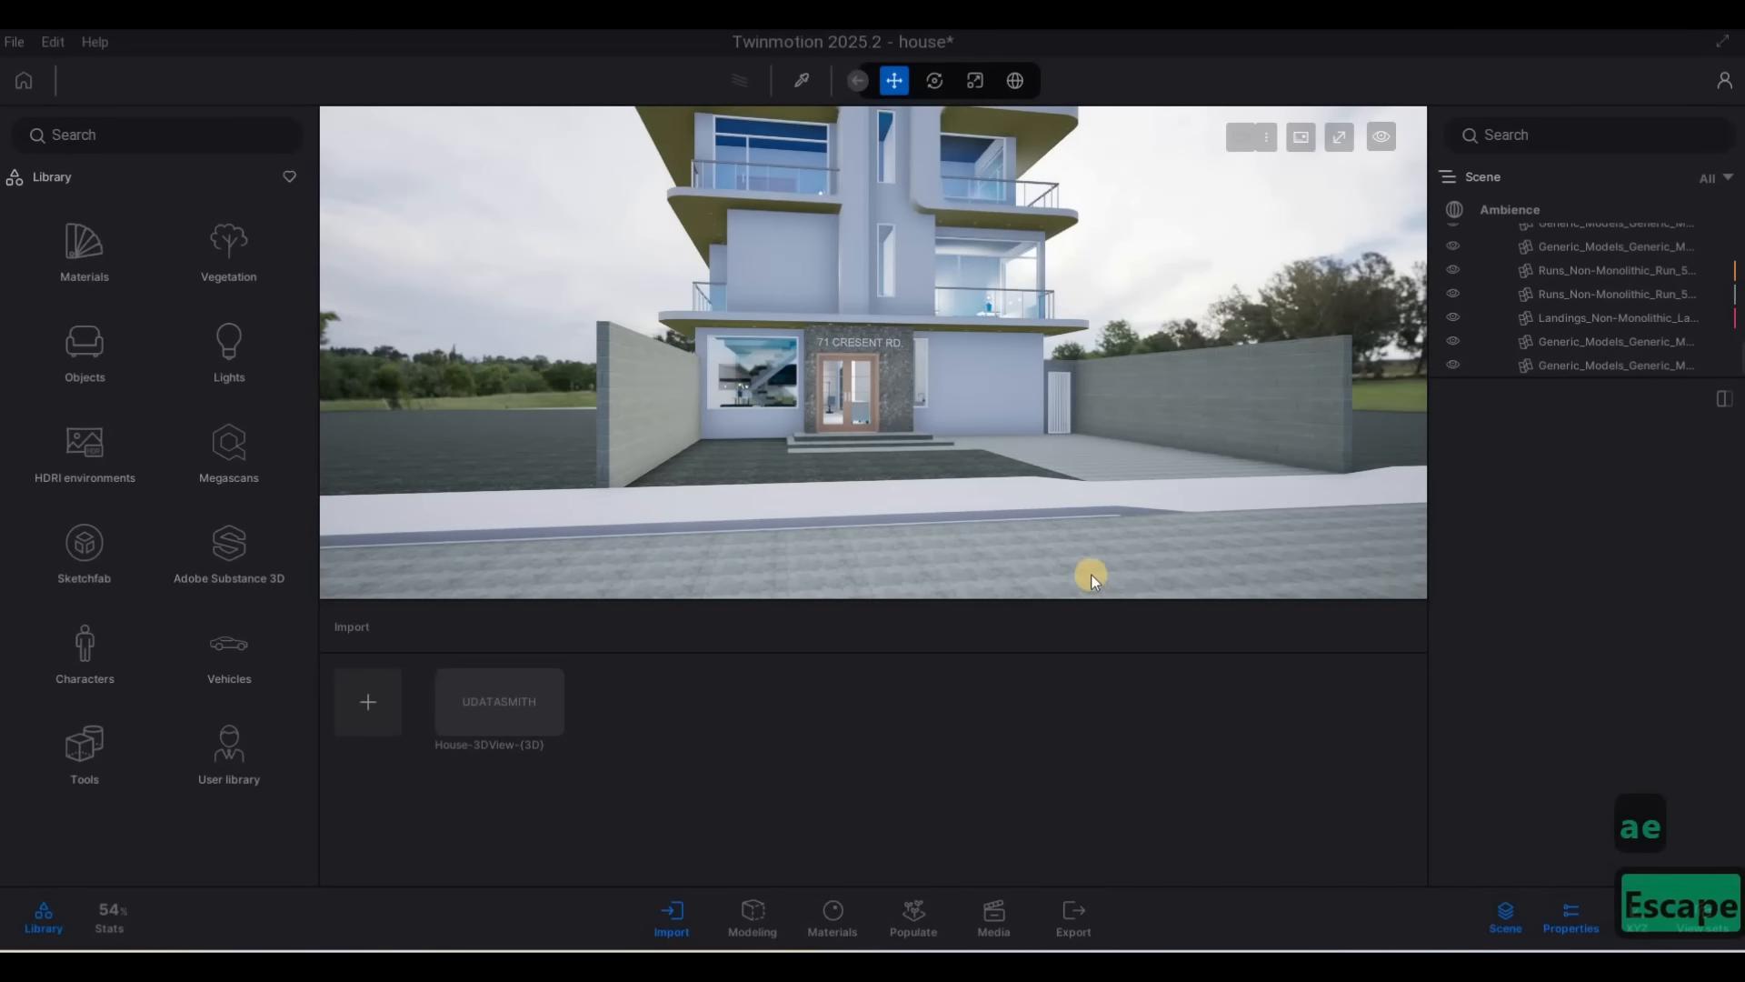
key("q")
key("w")
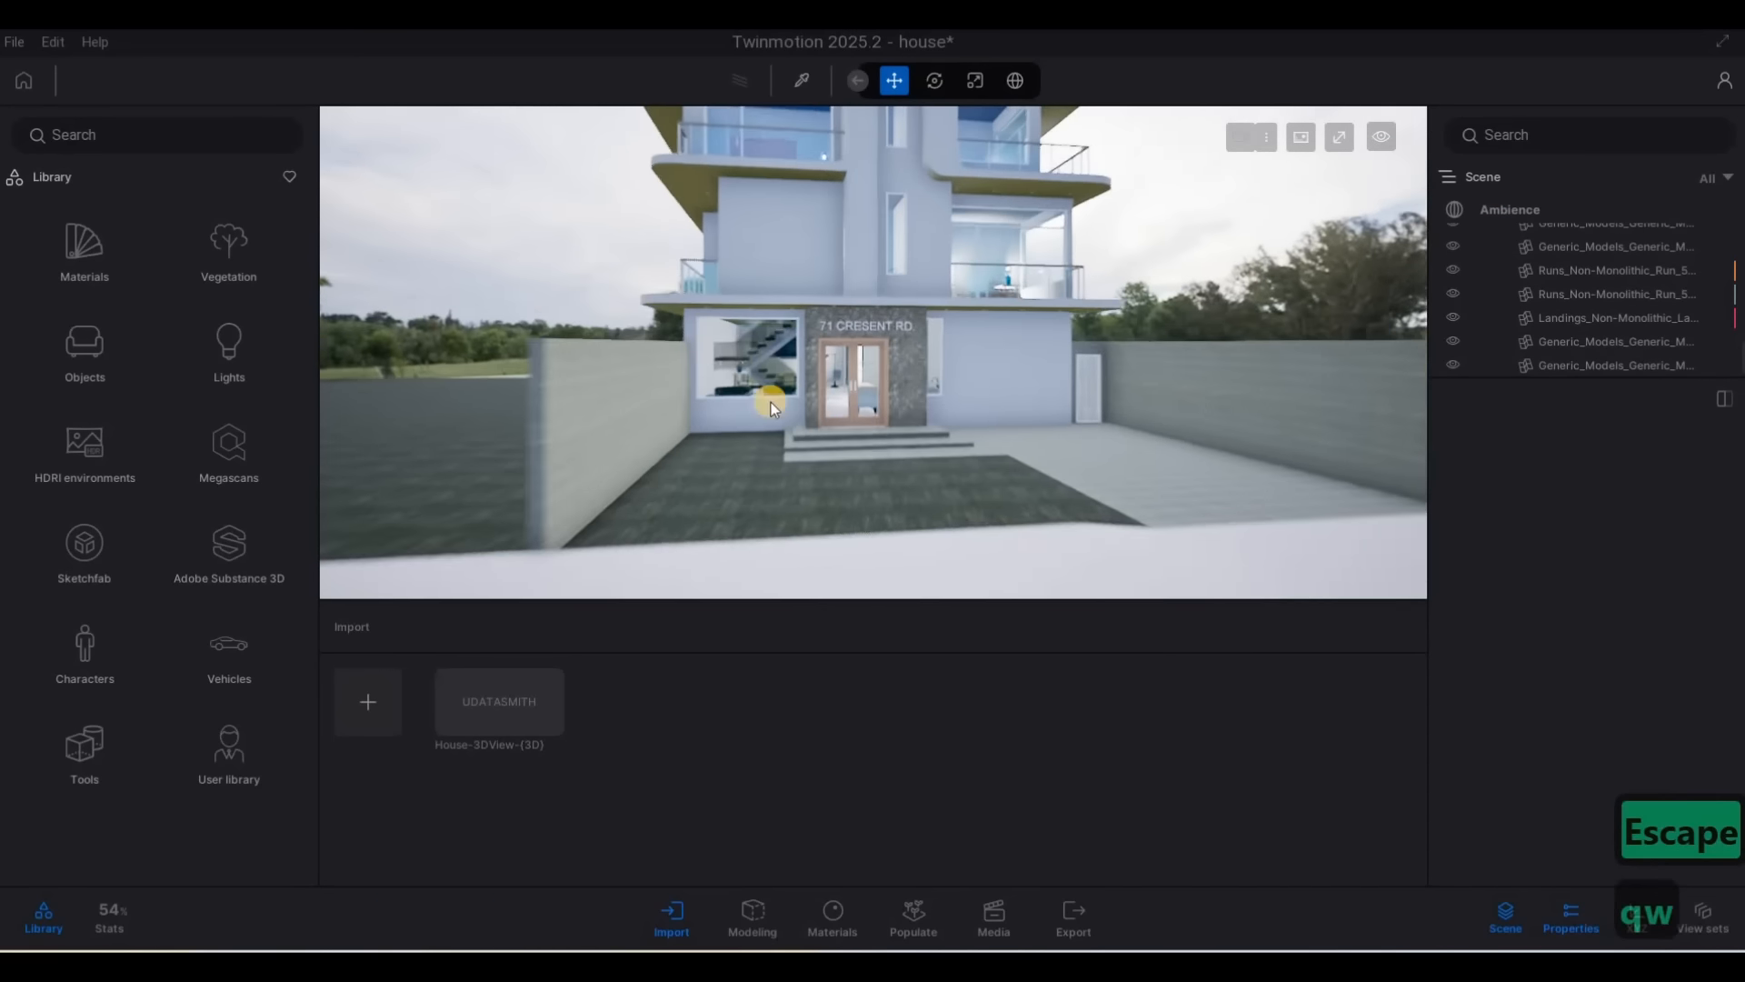
key("w")
key("q")
Download the Clear glass material from the library's Glass materials
left_click(102, 254)
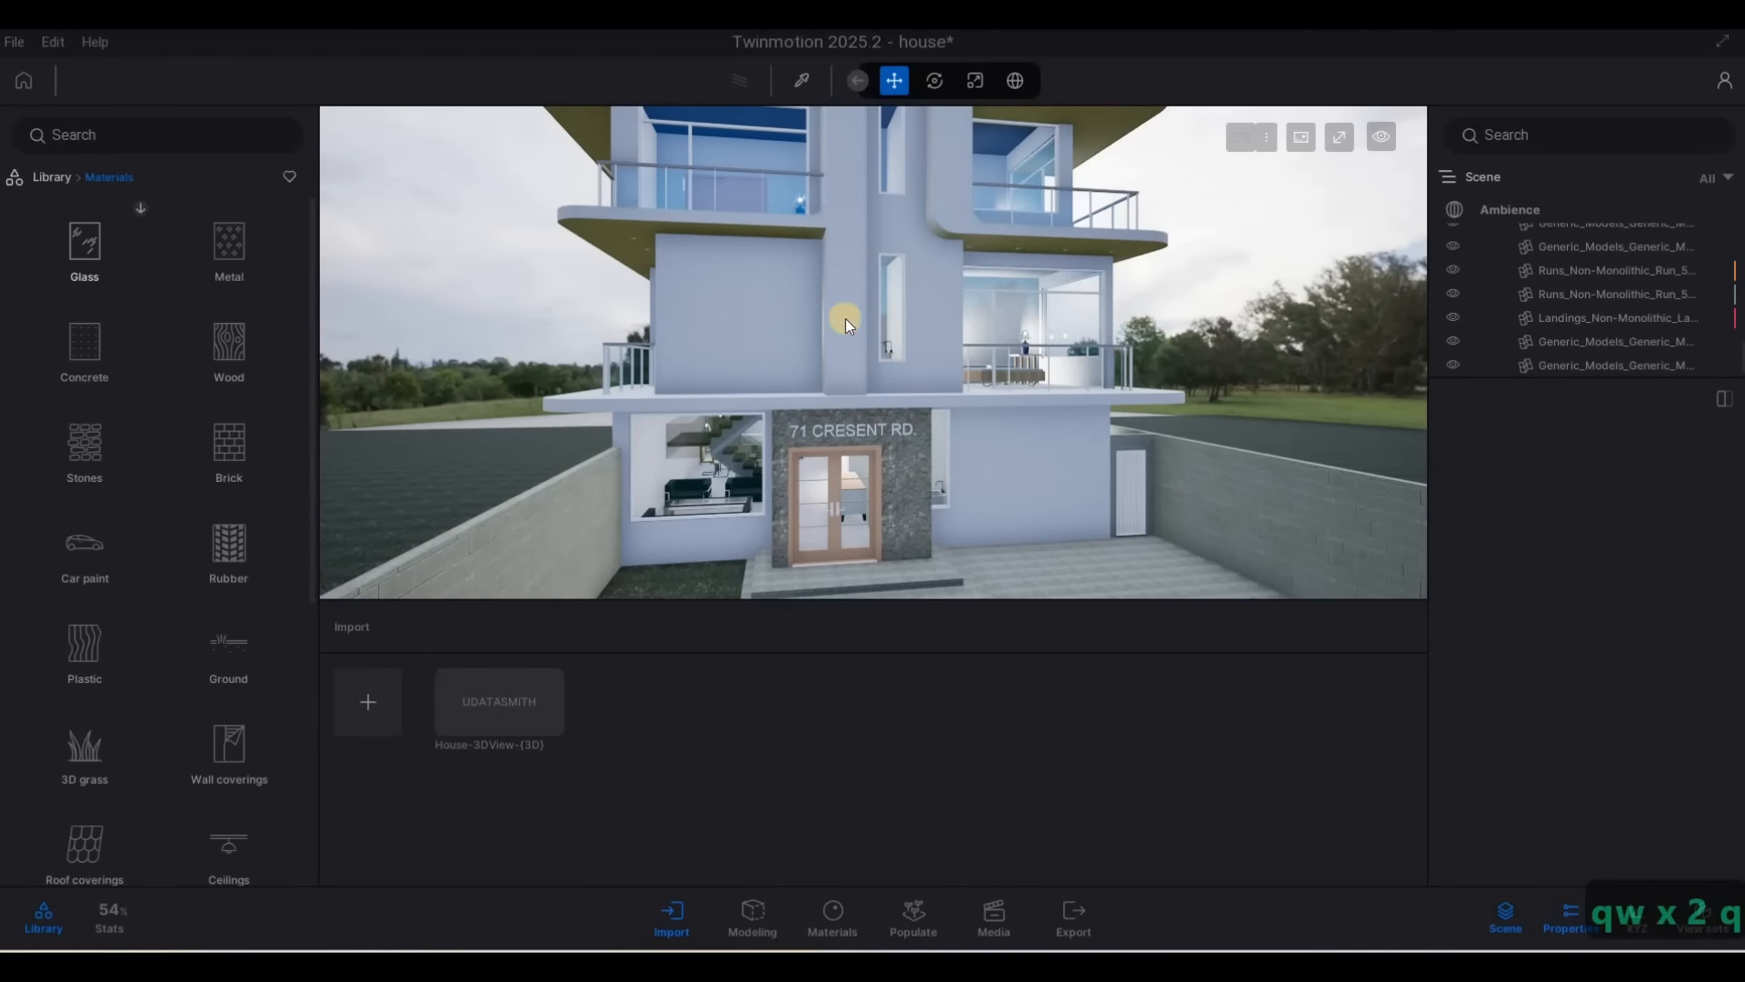
left_click(96, 254)
key("w")
key("a")
key("w")
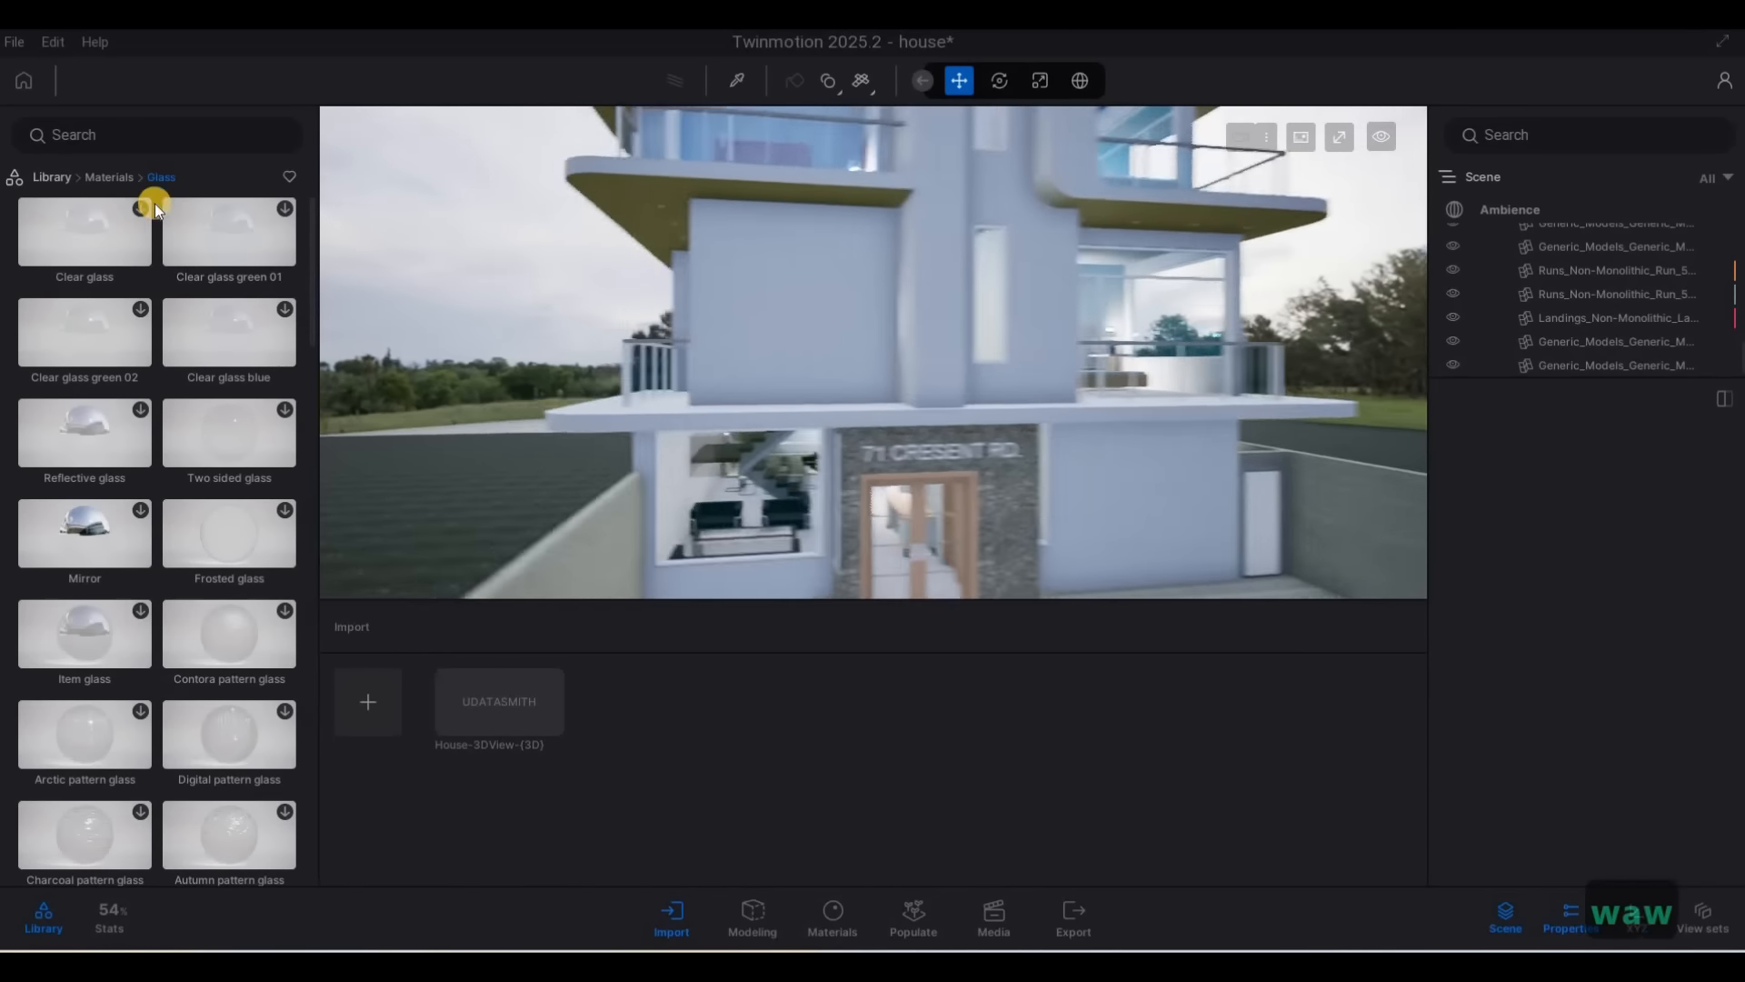
left_click(141, 208)
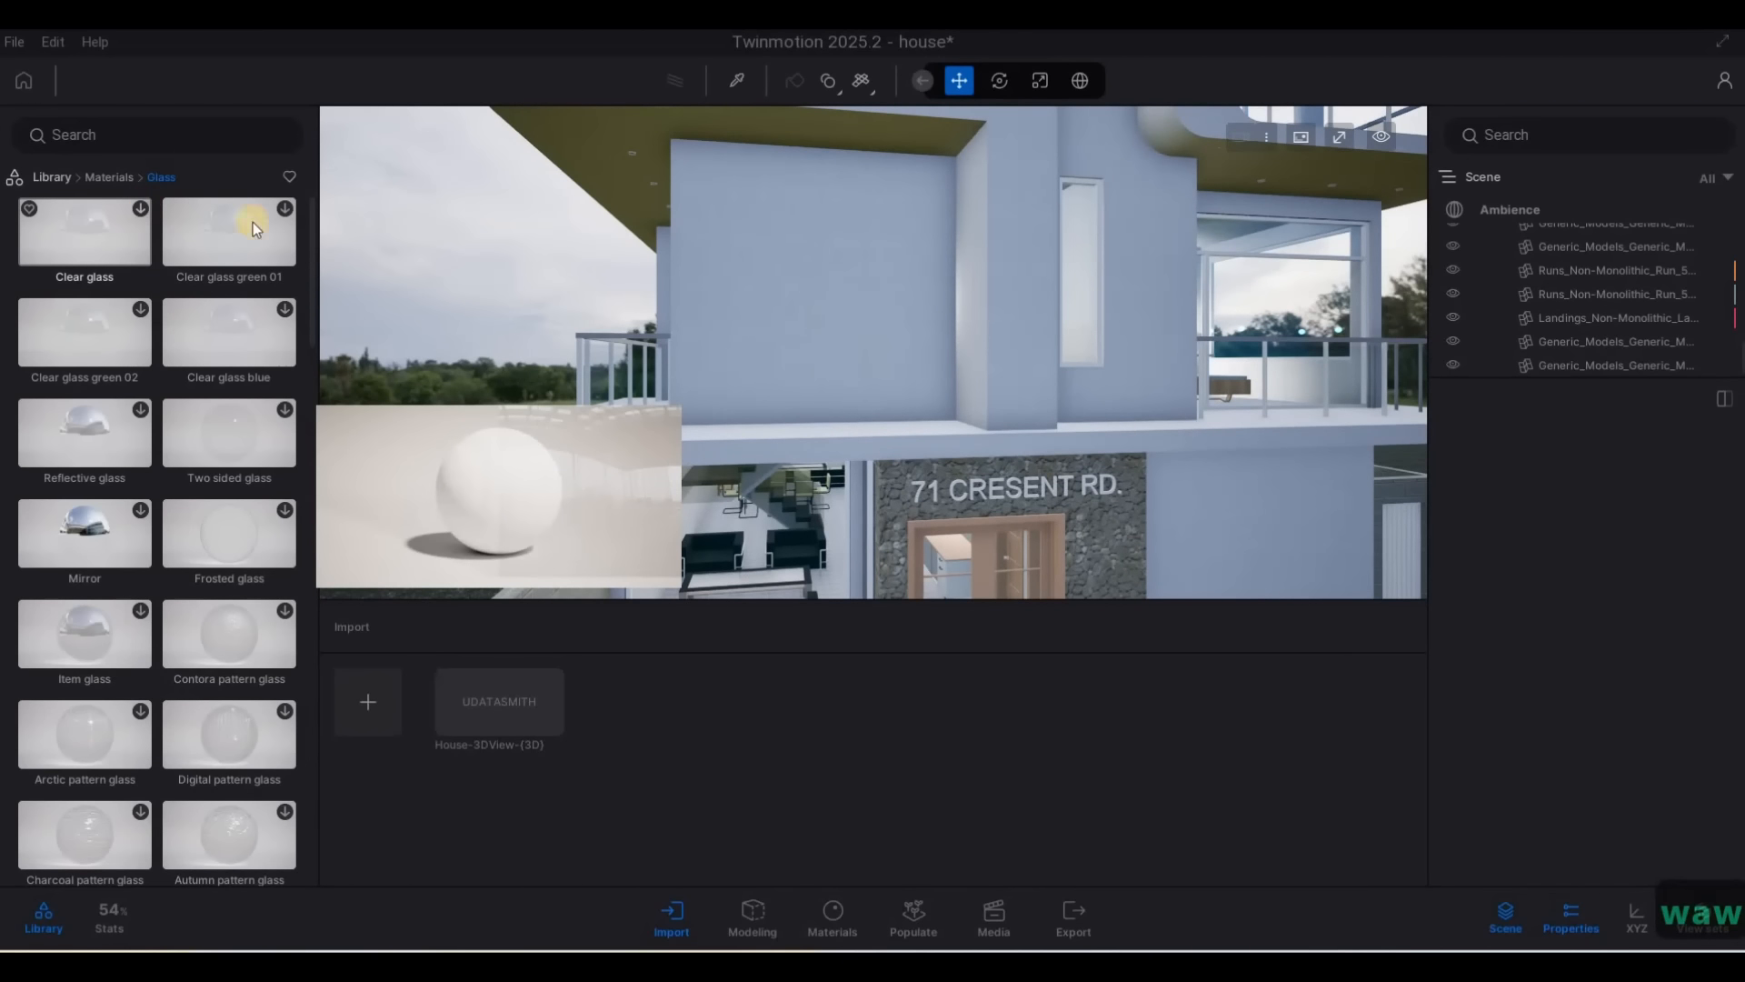
Apply the Clear glass material to the middle-floor window glazing on the front facade
key("q")
key("a")
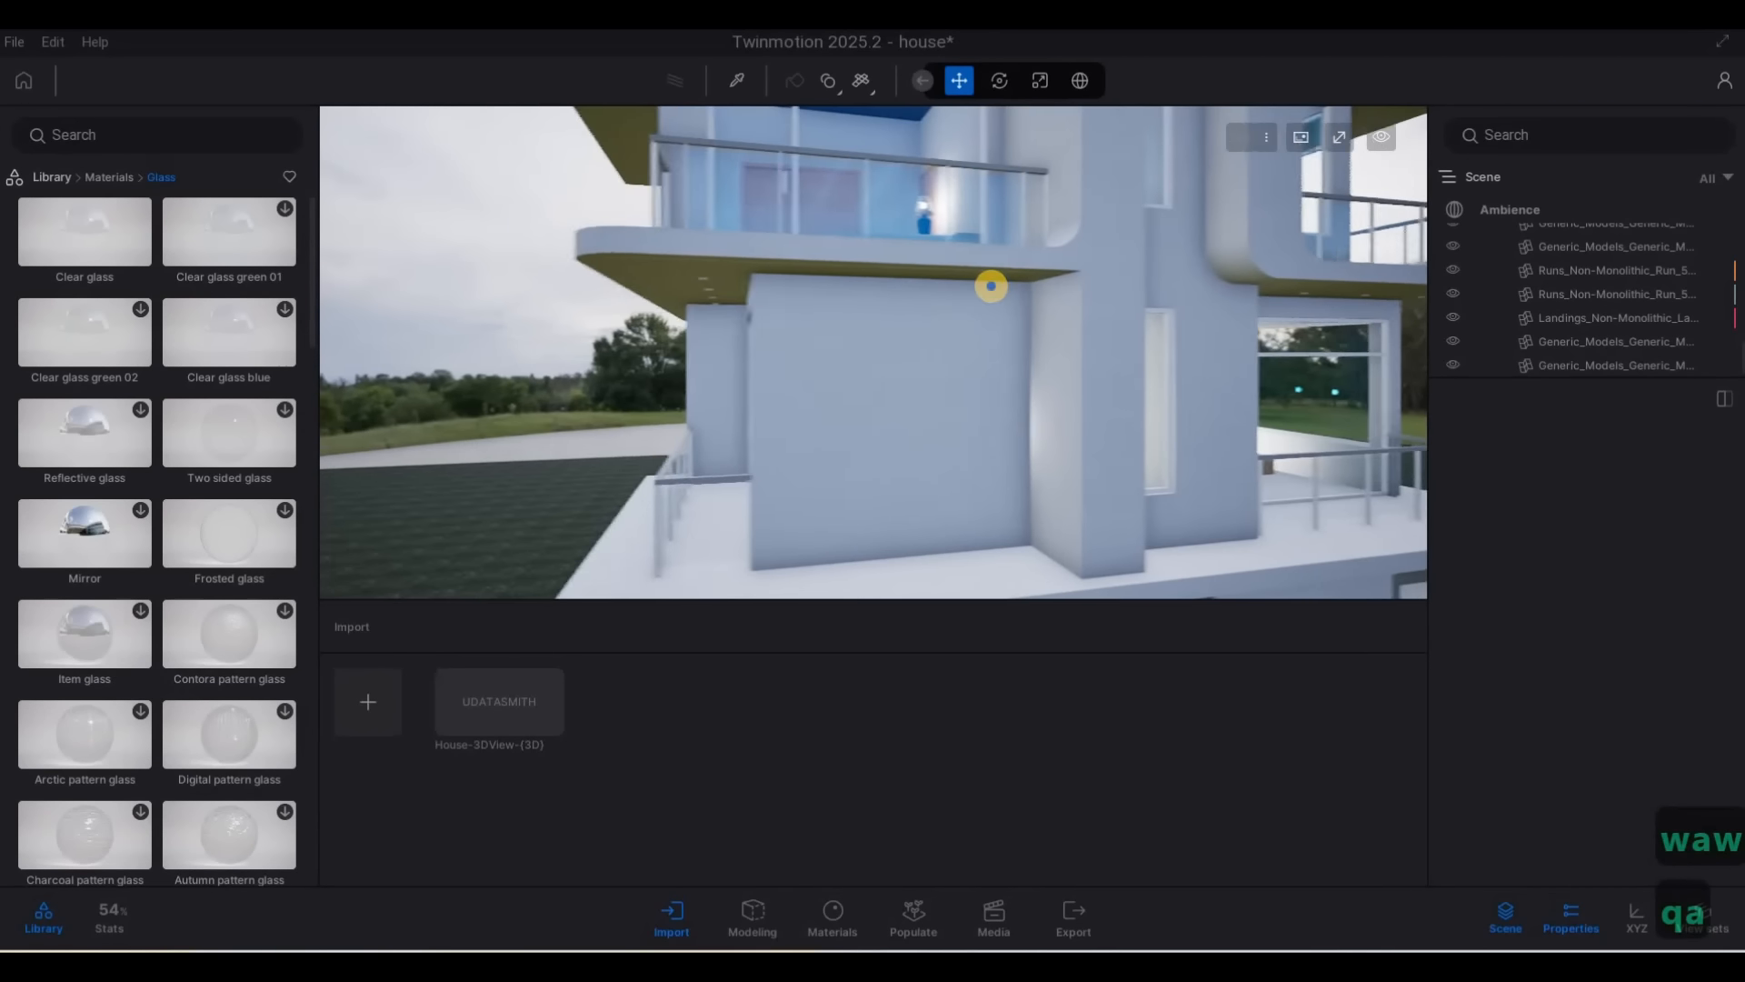
key("d")
key("w")
key("e")
key("a")
key("w")
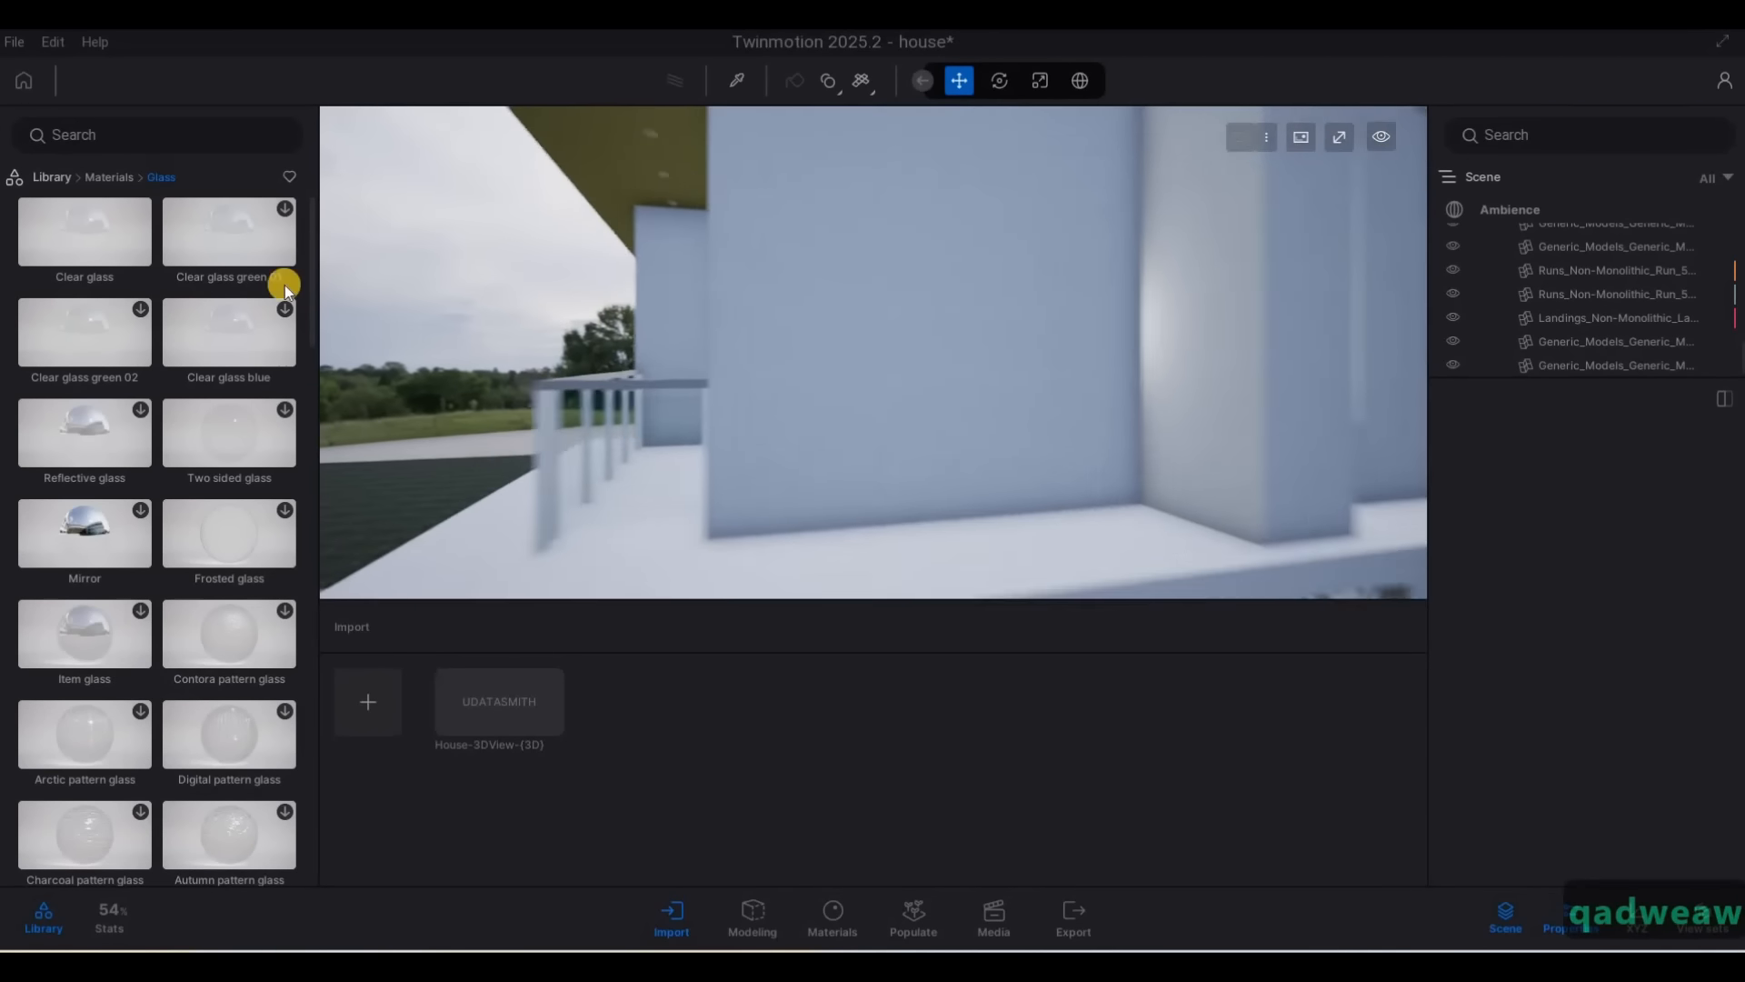
key("s")
left_click_drag(129, 246, 348, 264)
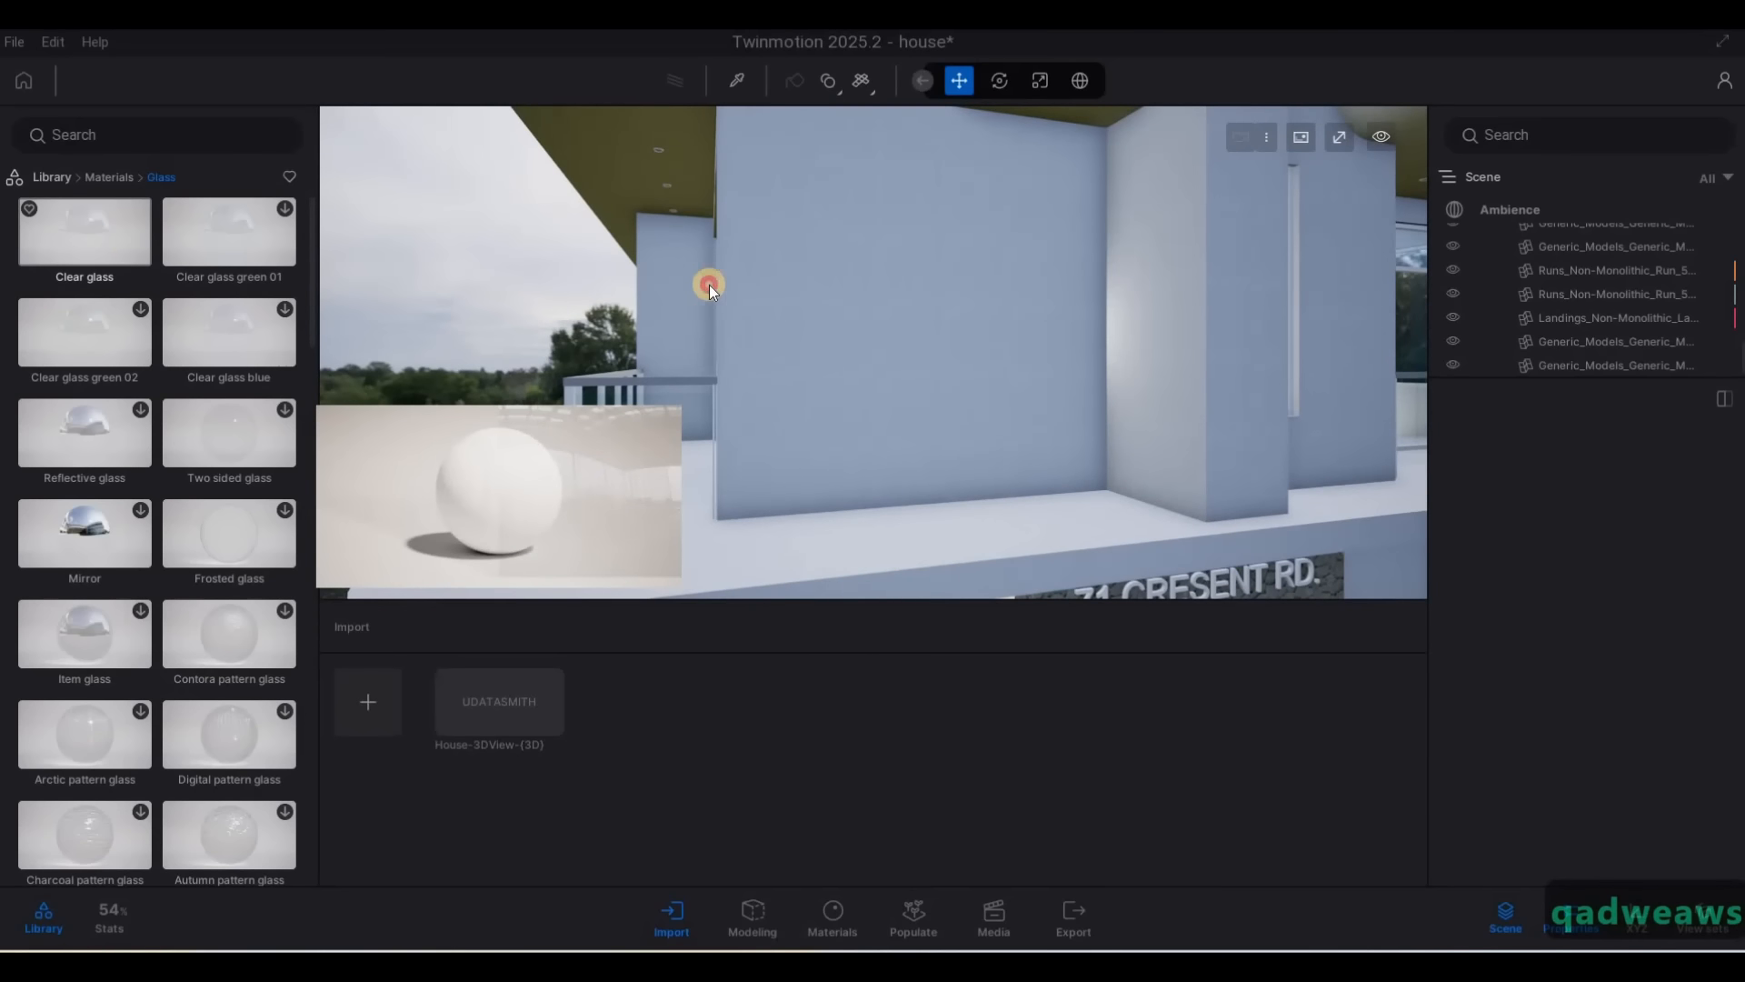
left_click_drag(709, 285, 715, 285)
key("d")
key("d")
key("d")
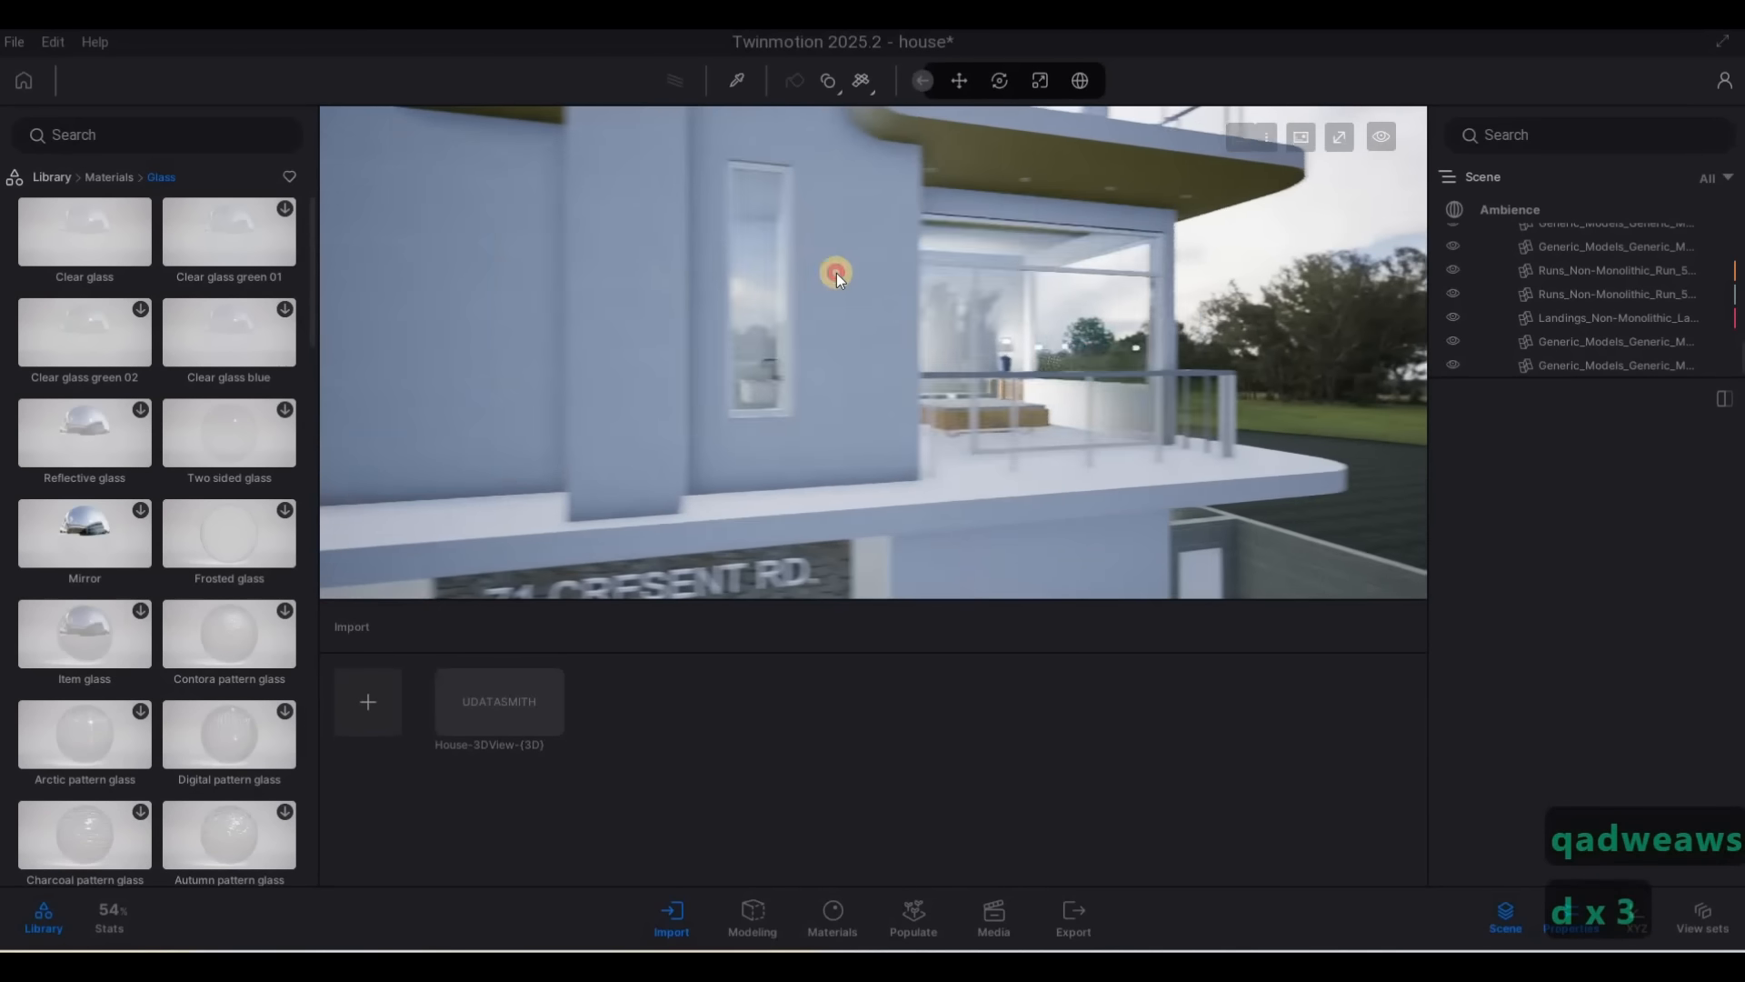
key("d")
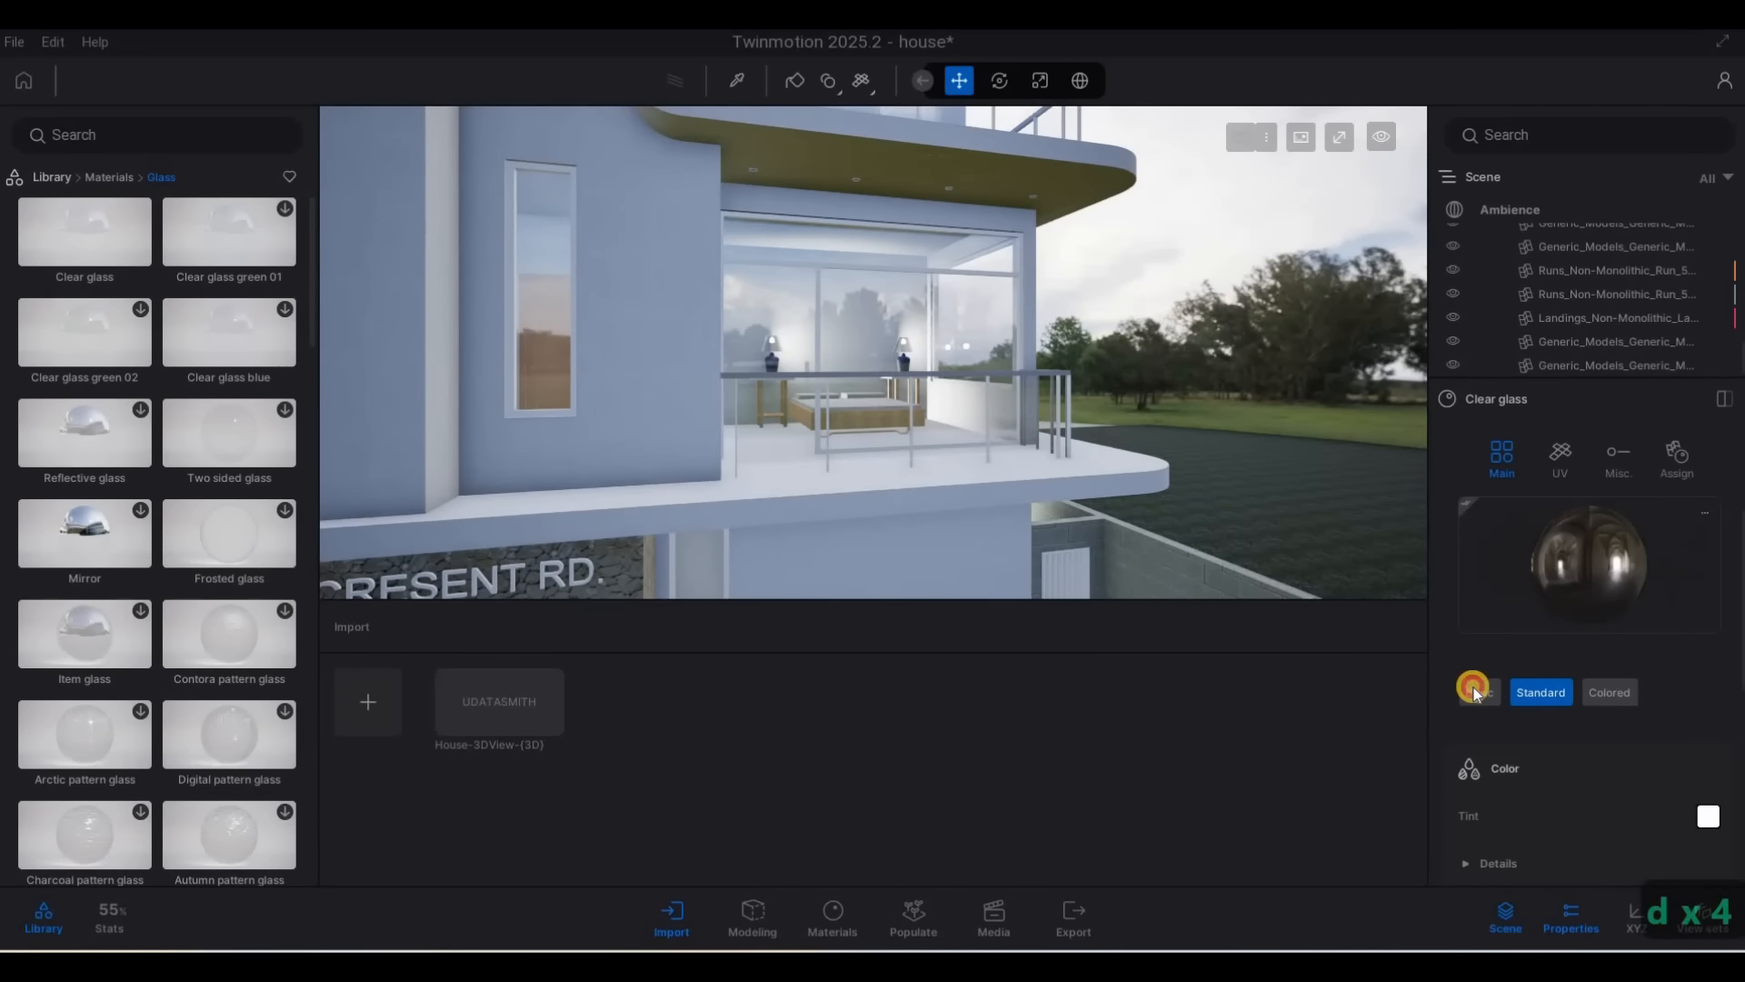
Set the Clear glass material to the Basic type with a dark grey tint and a Fresnel opacity of 0.05
left_click(1473, 691)
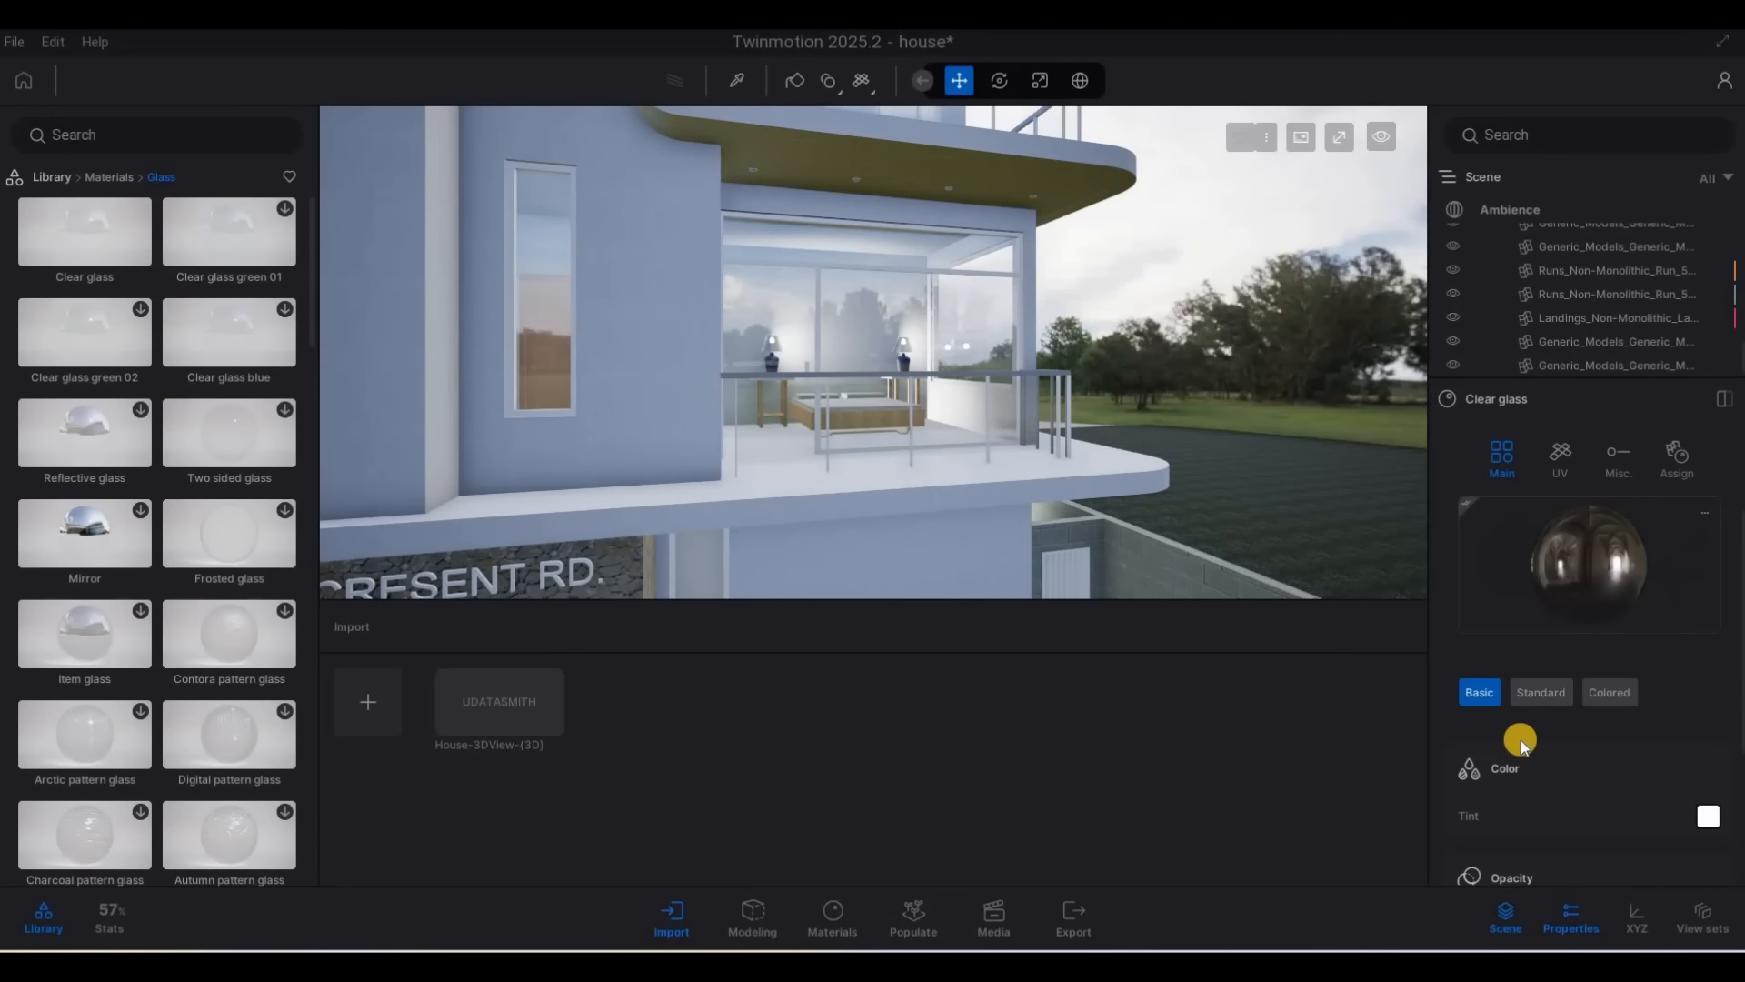
scroll(1520, 740, "down", 1)
scroll(1687, 634, "down", 1)
left_click(1707, 641)
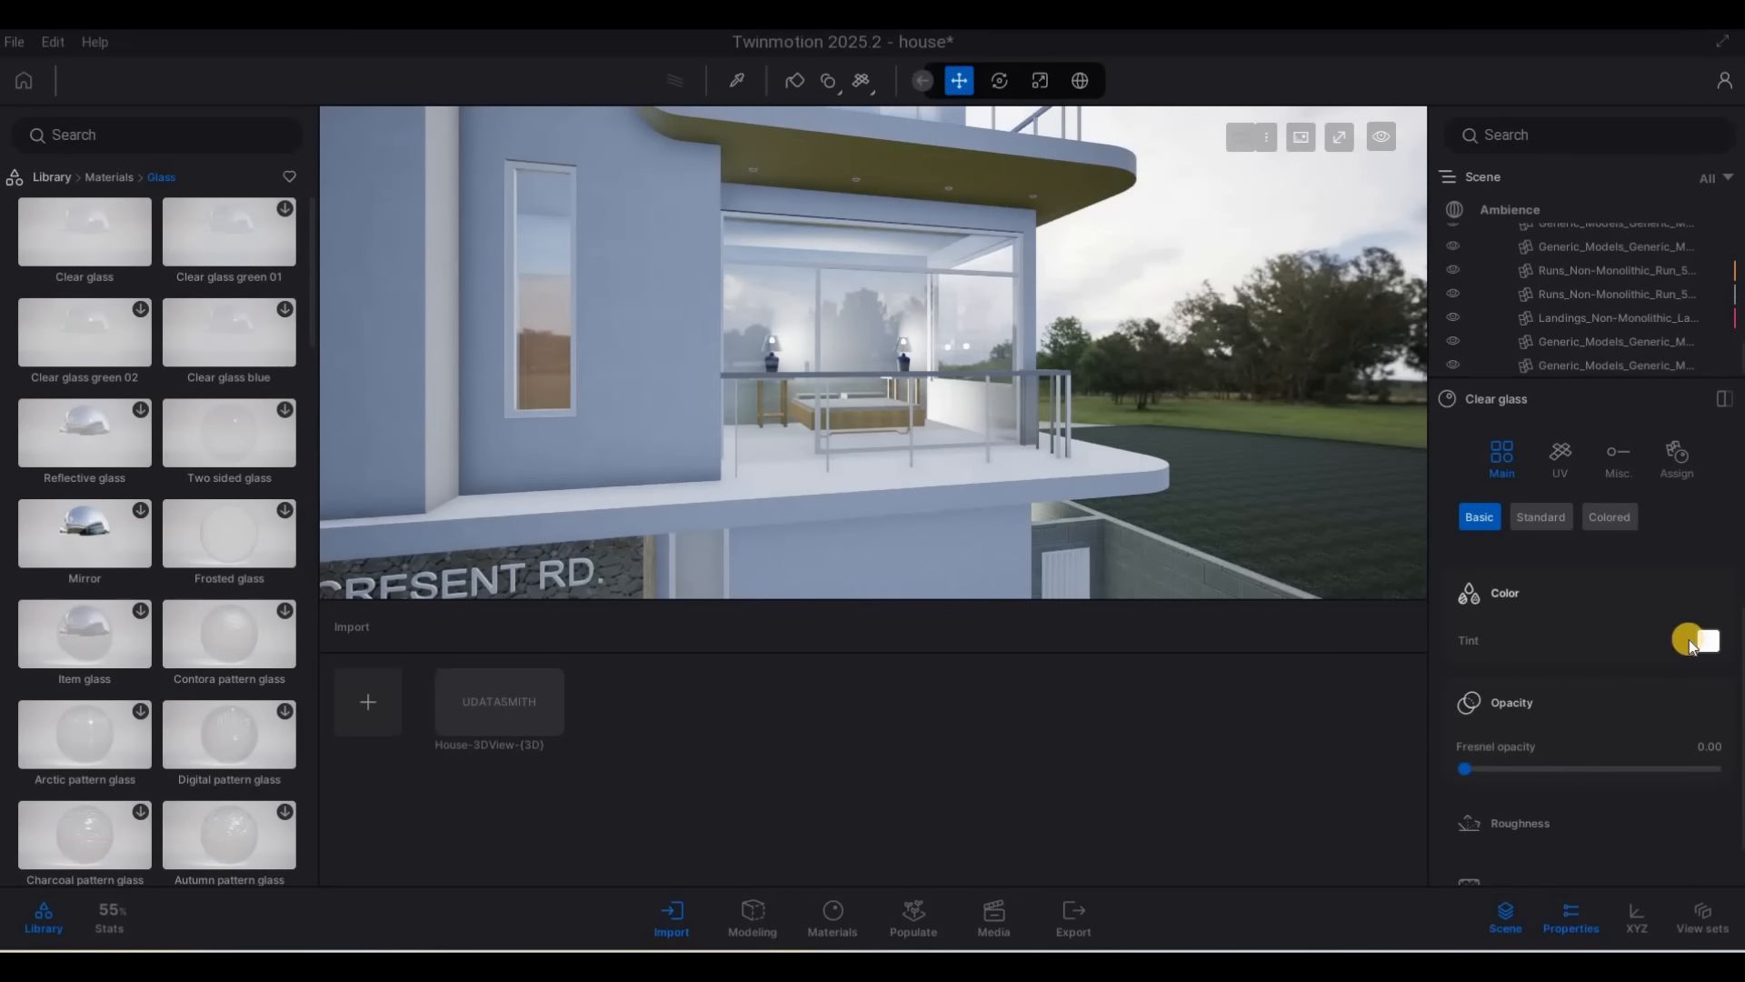
left_click_drag(838, 364, 860, 504)
left_click(967, 657)
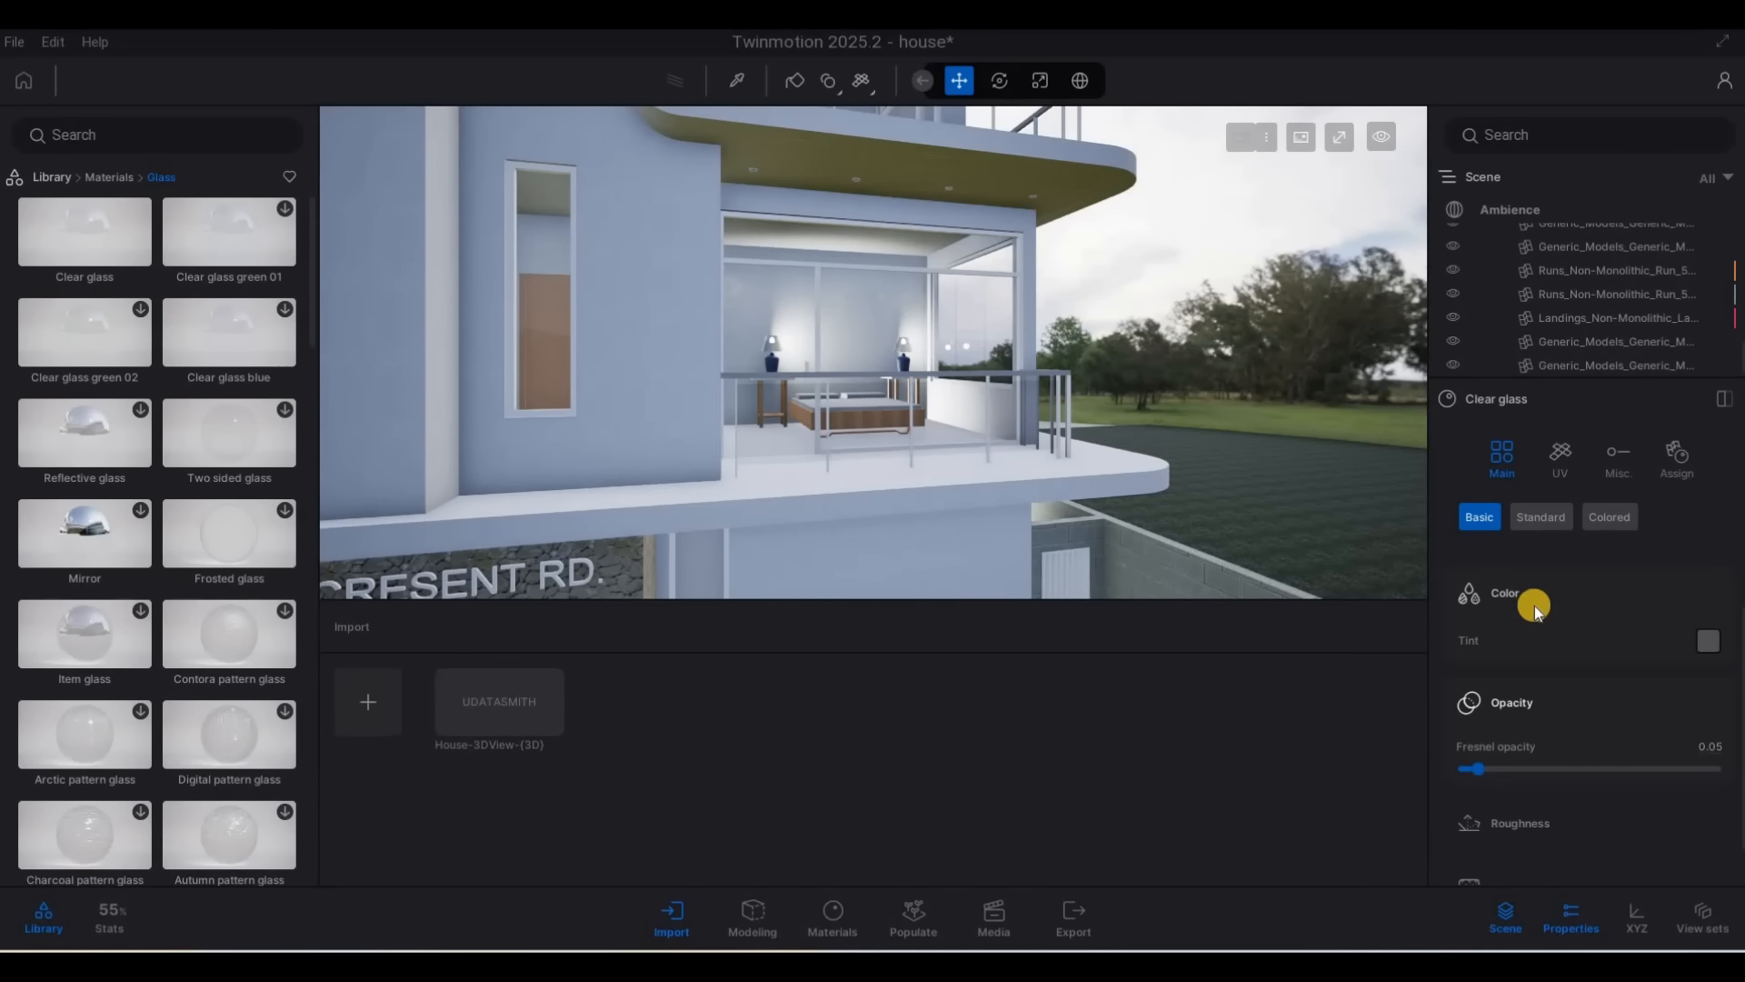
Change the Clear glass material to the Colored type with 5% opacity intensity and 0.15 Fresnel opacity
left_click(1609, 517)
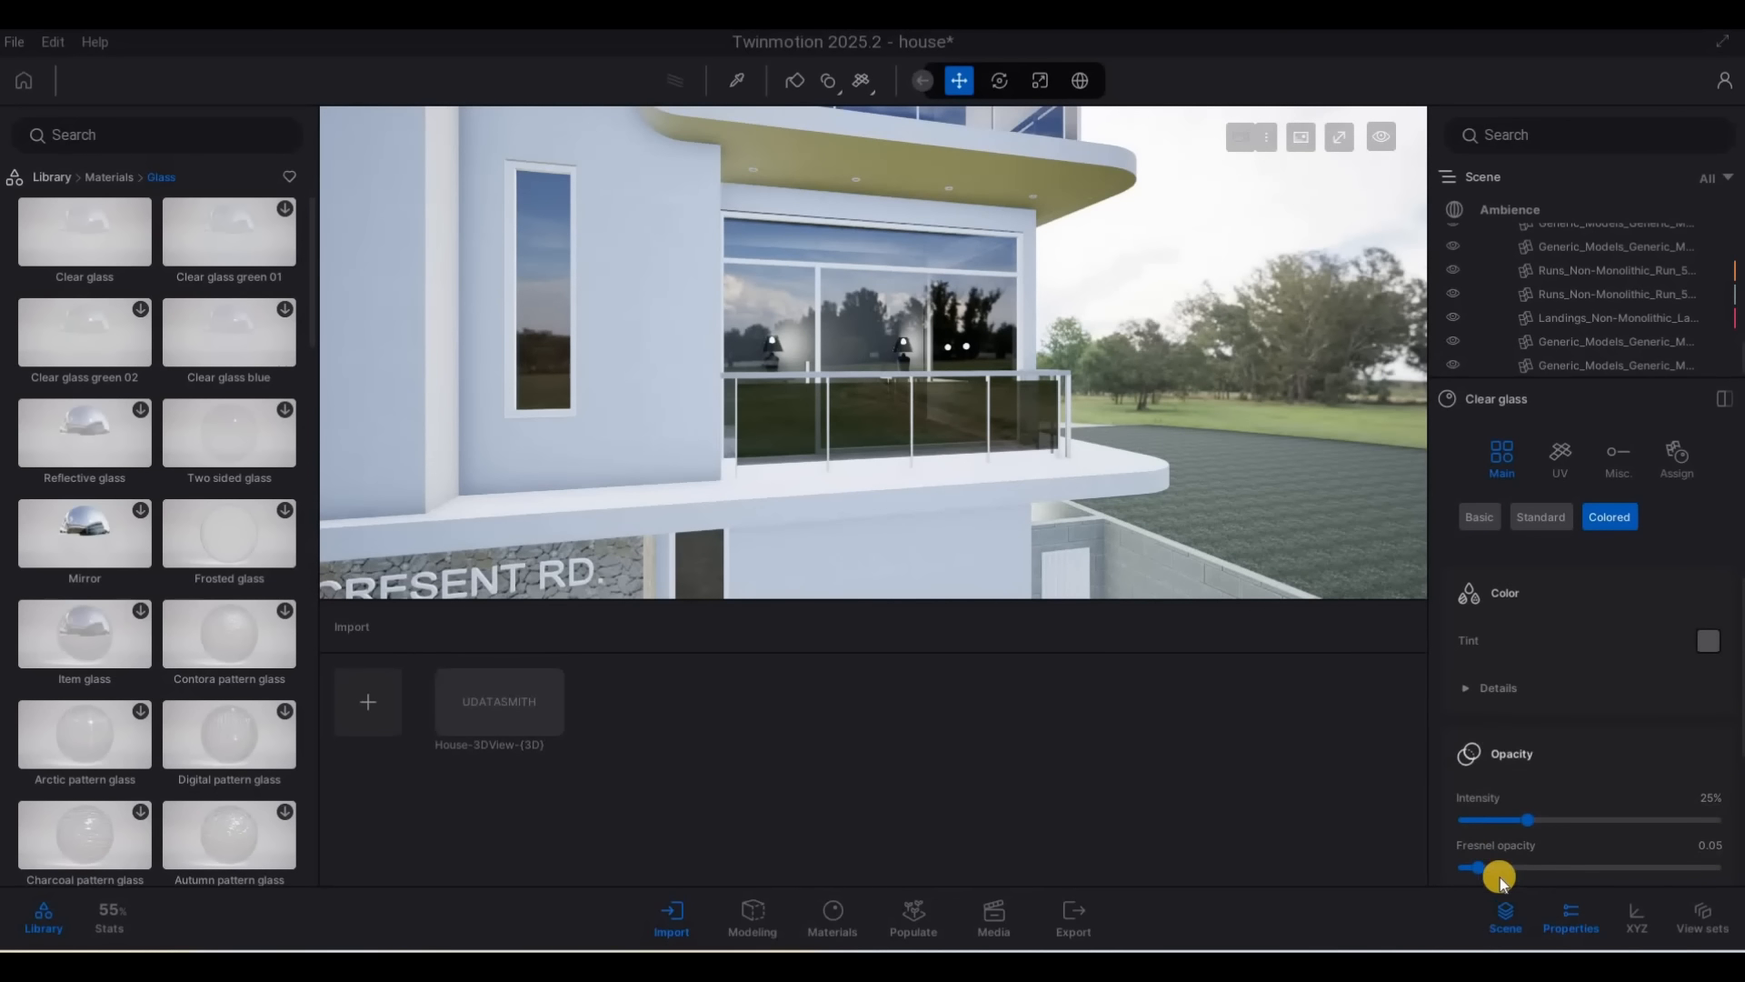
left_click_drag(1518, 821, 1504, 865)
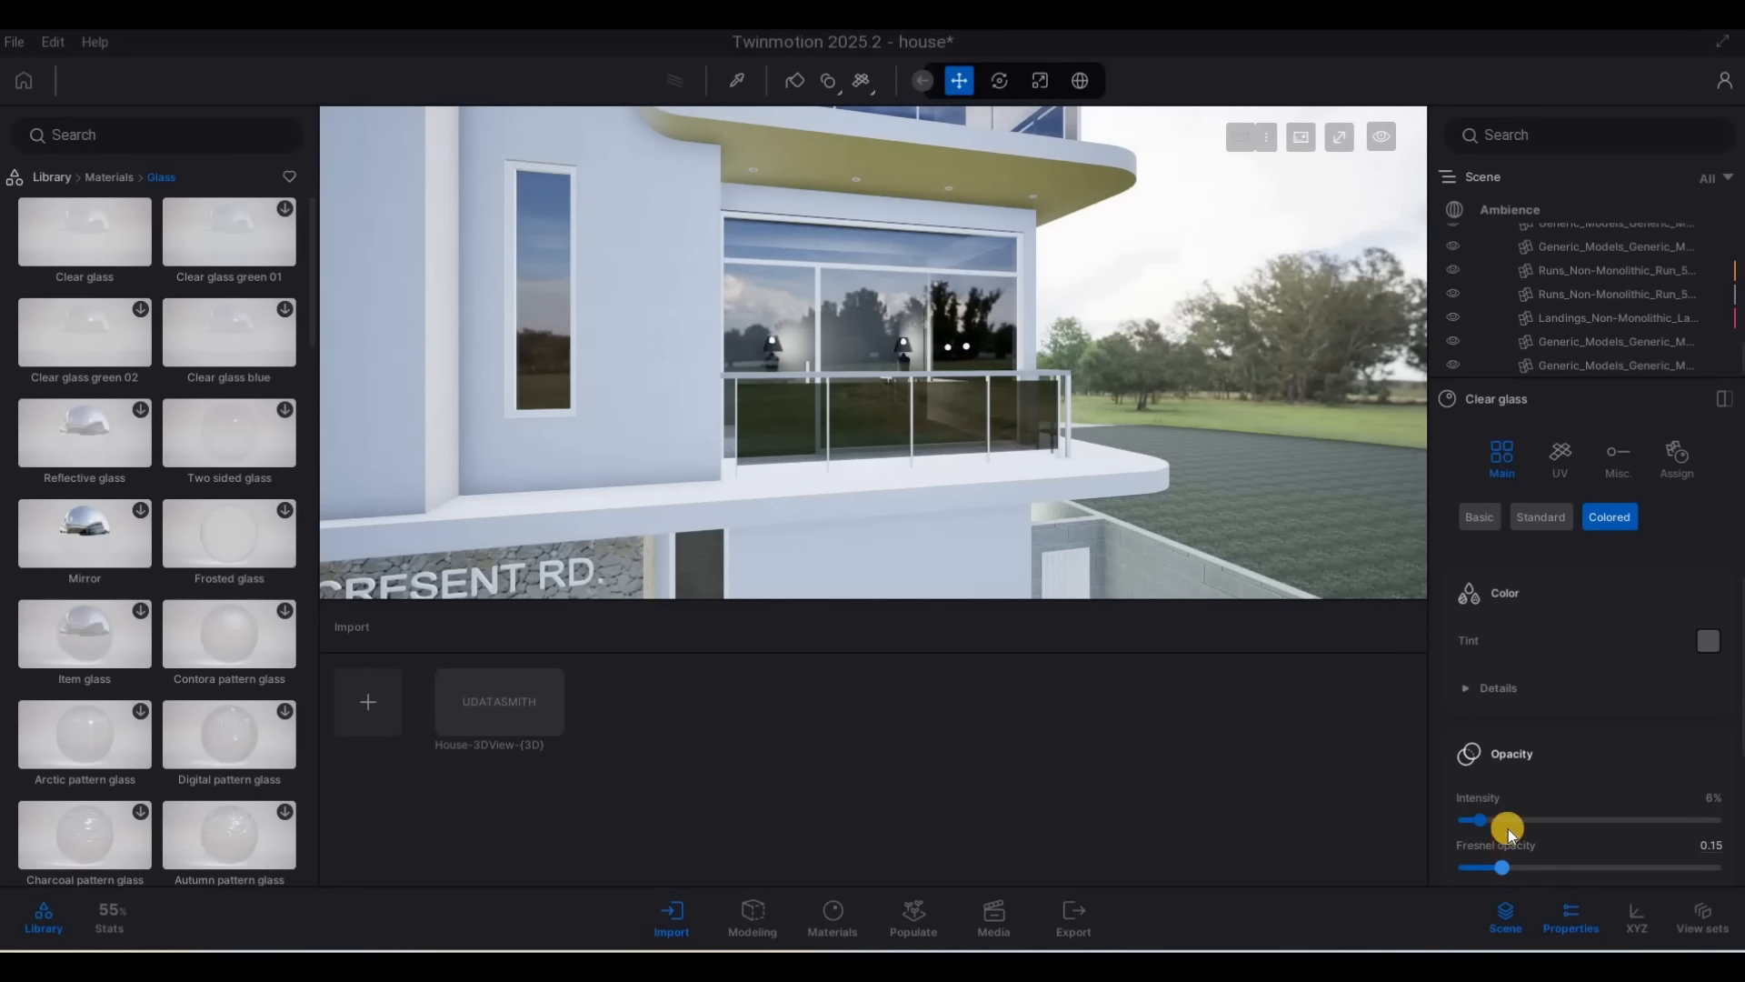
left_click(1477, 818)
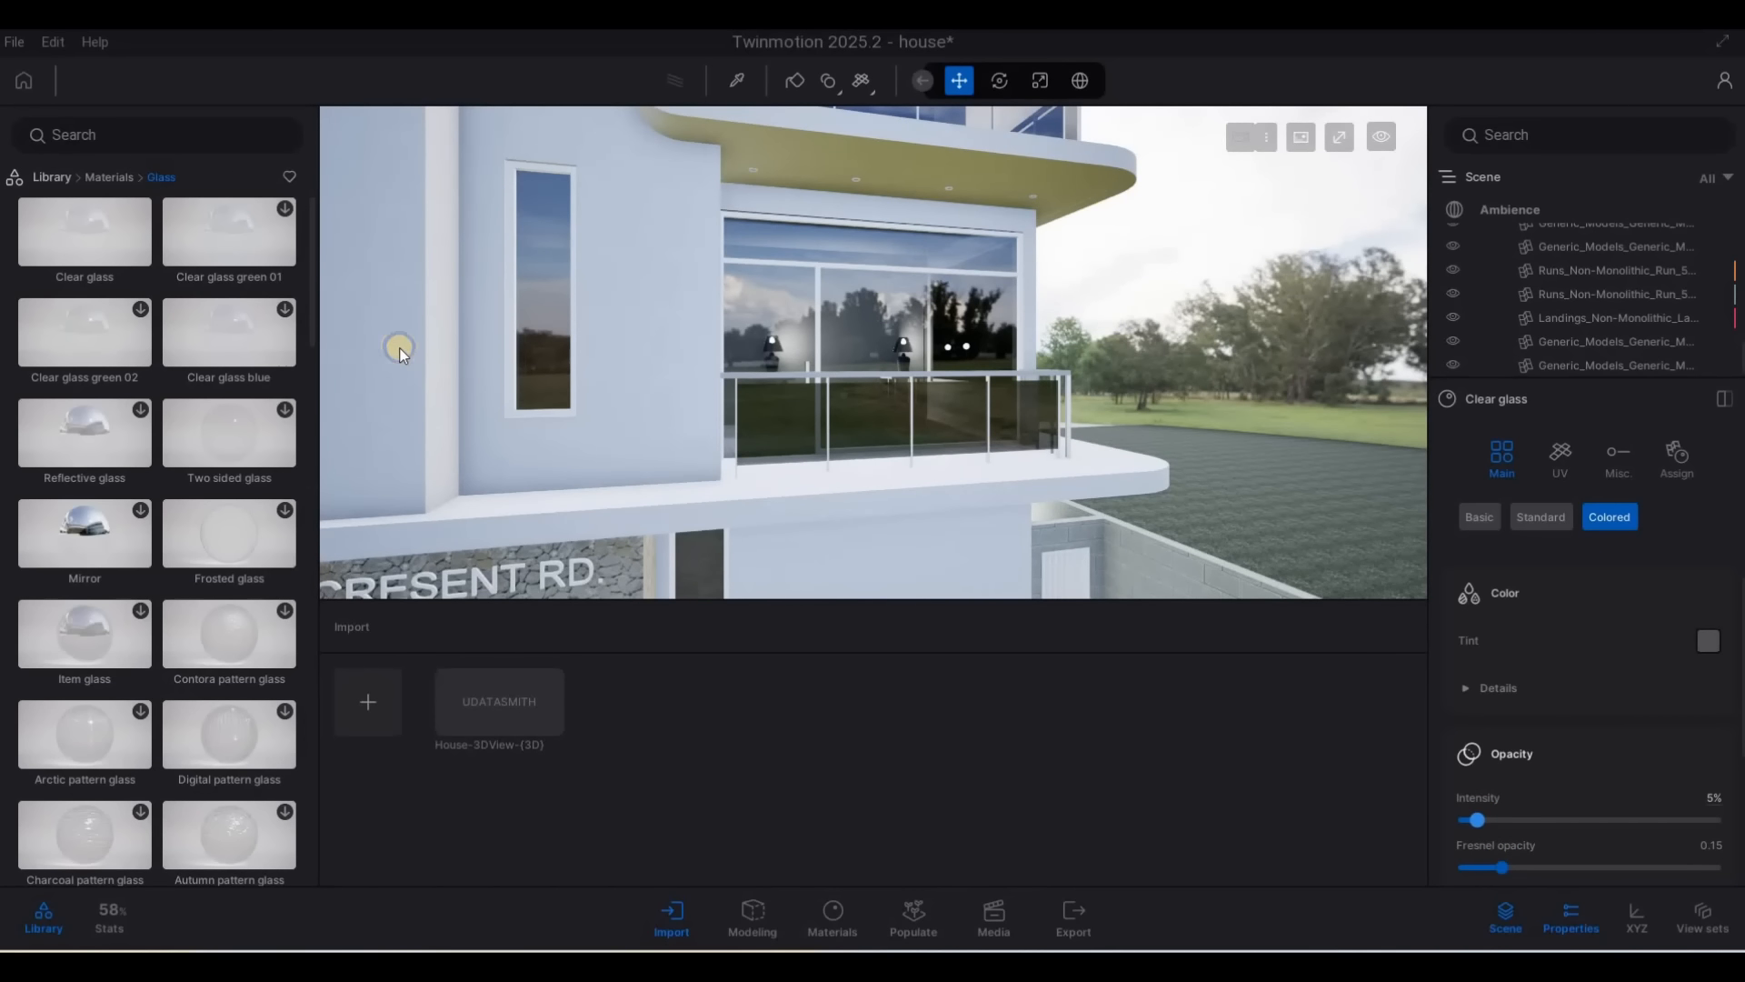
Inspect the tinted glass on the facade's windows and balcony railings from afar and up close
key("s")
key("a")
key("d")
key("a")
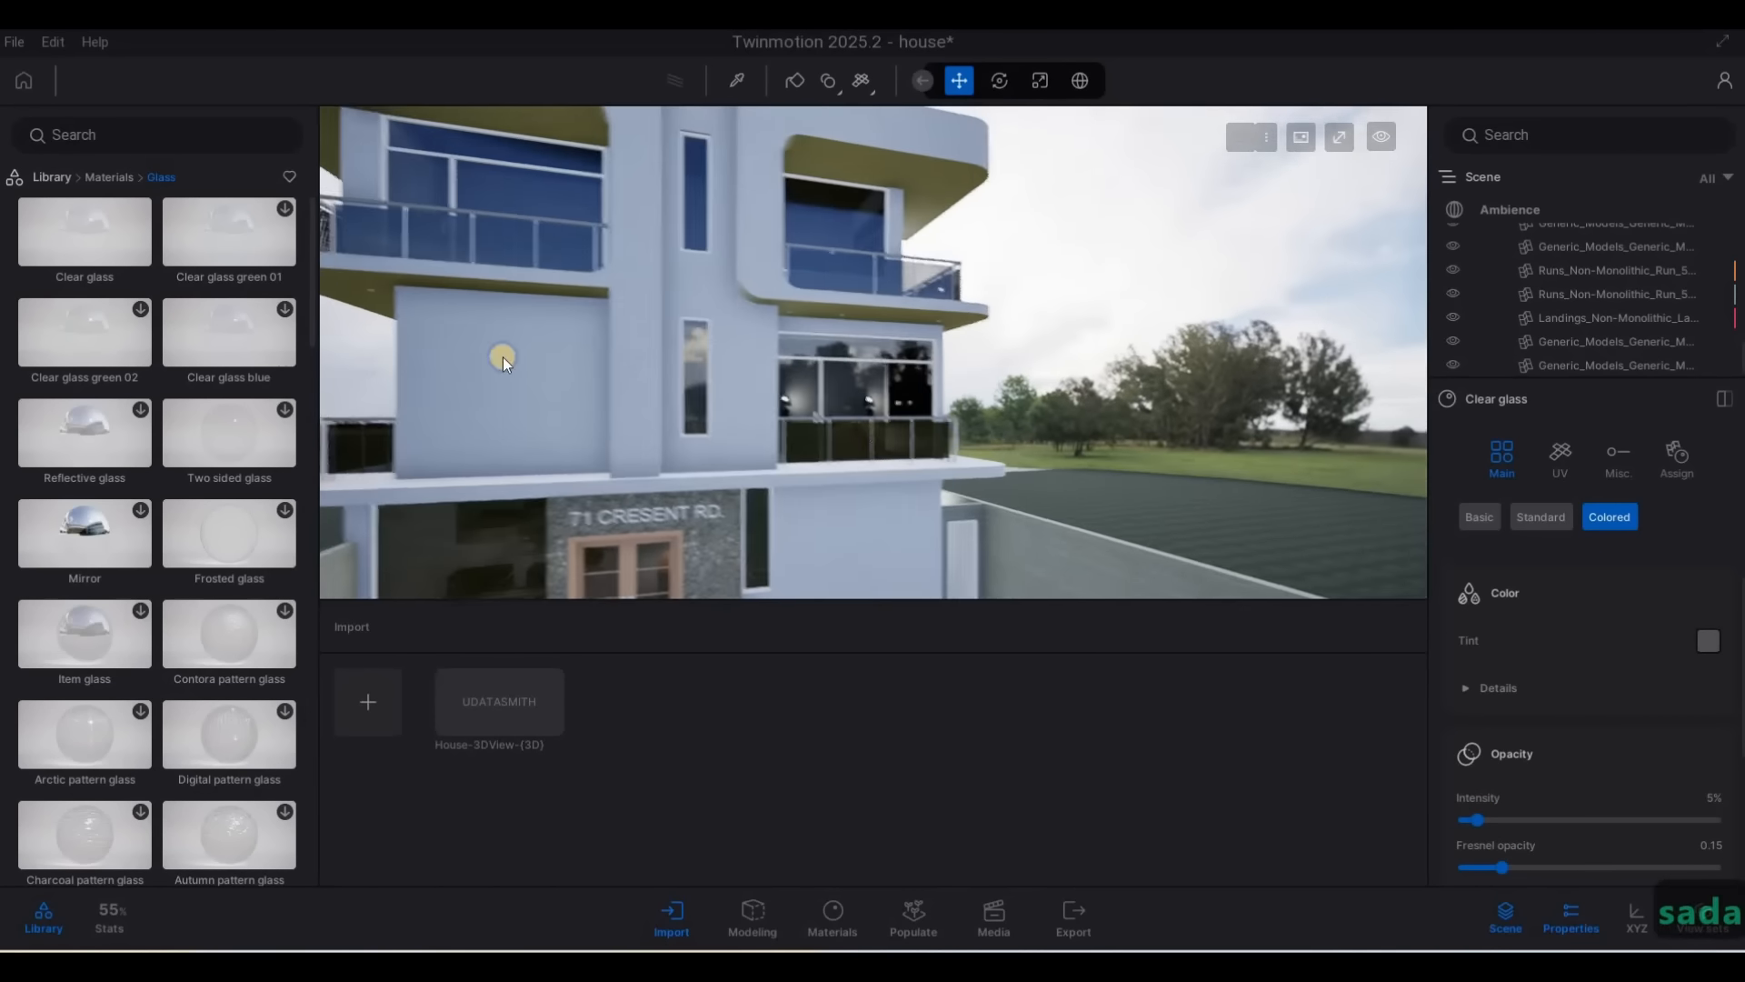
key("w")
key("d")
key("w")
key("a")
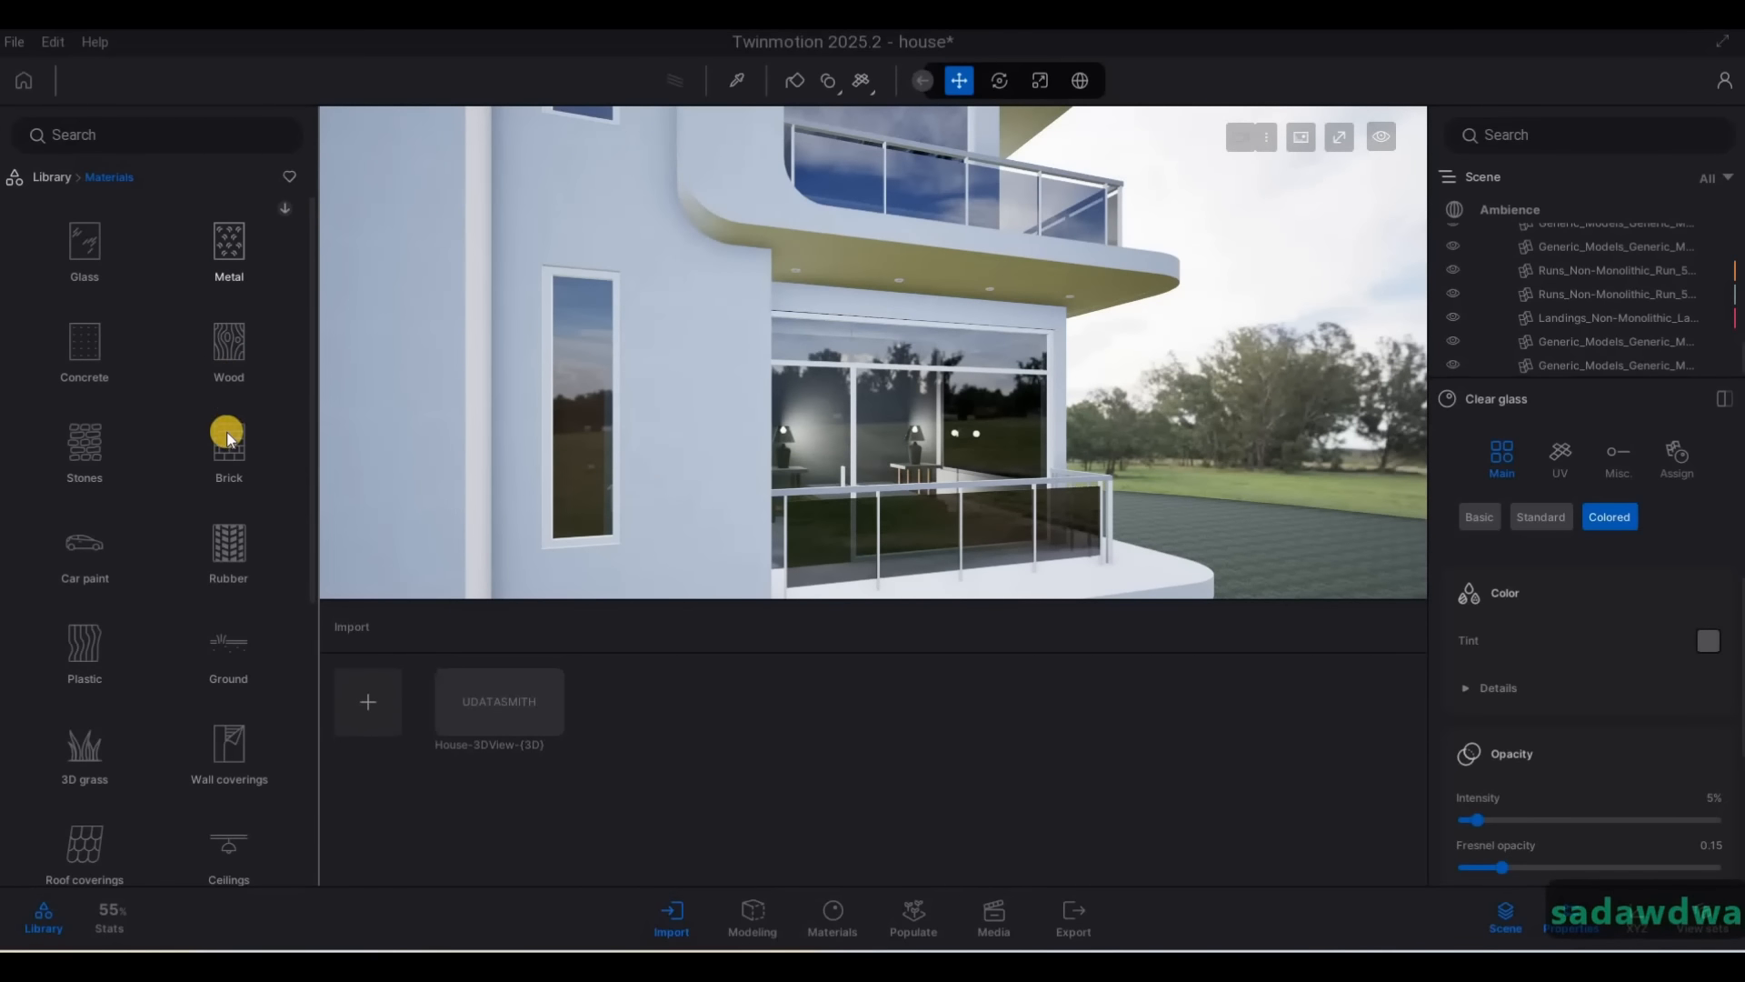
key("d")
key("s")
key("a")
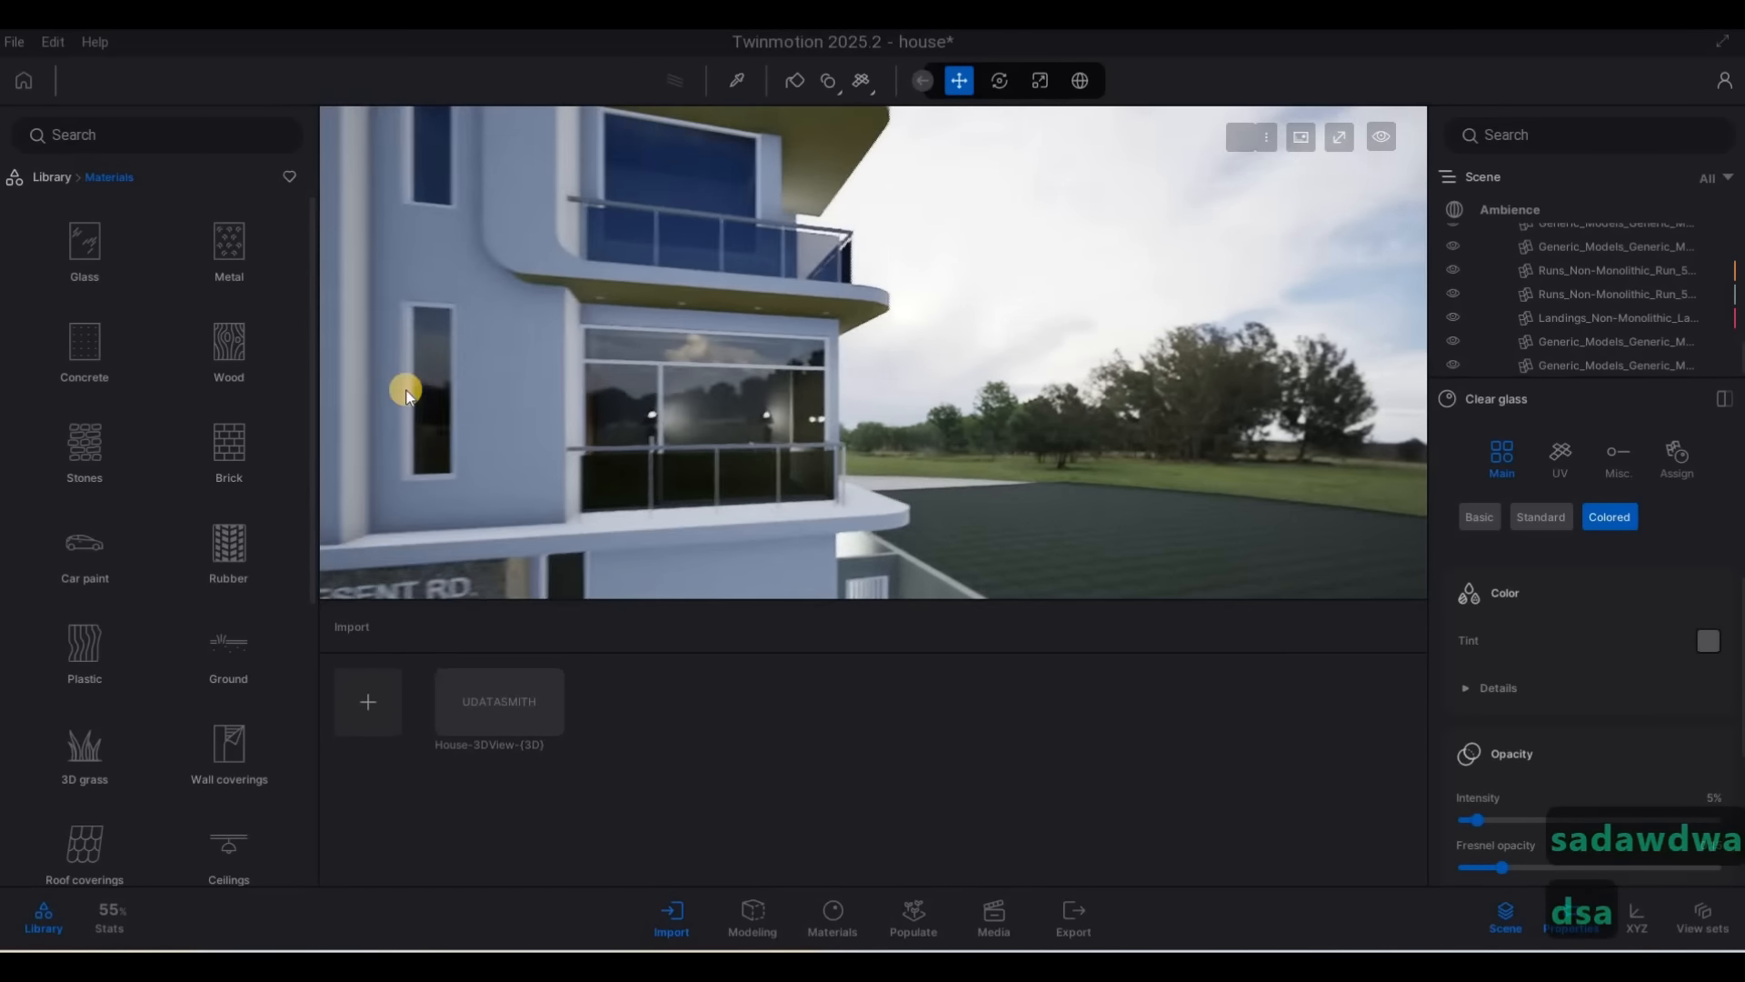
key("w")
key("a")
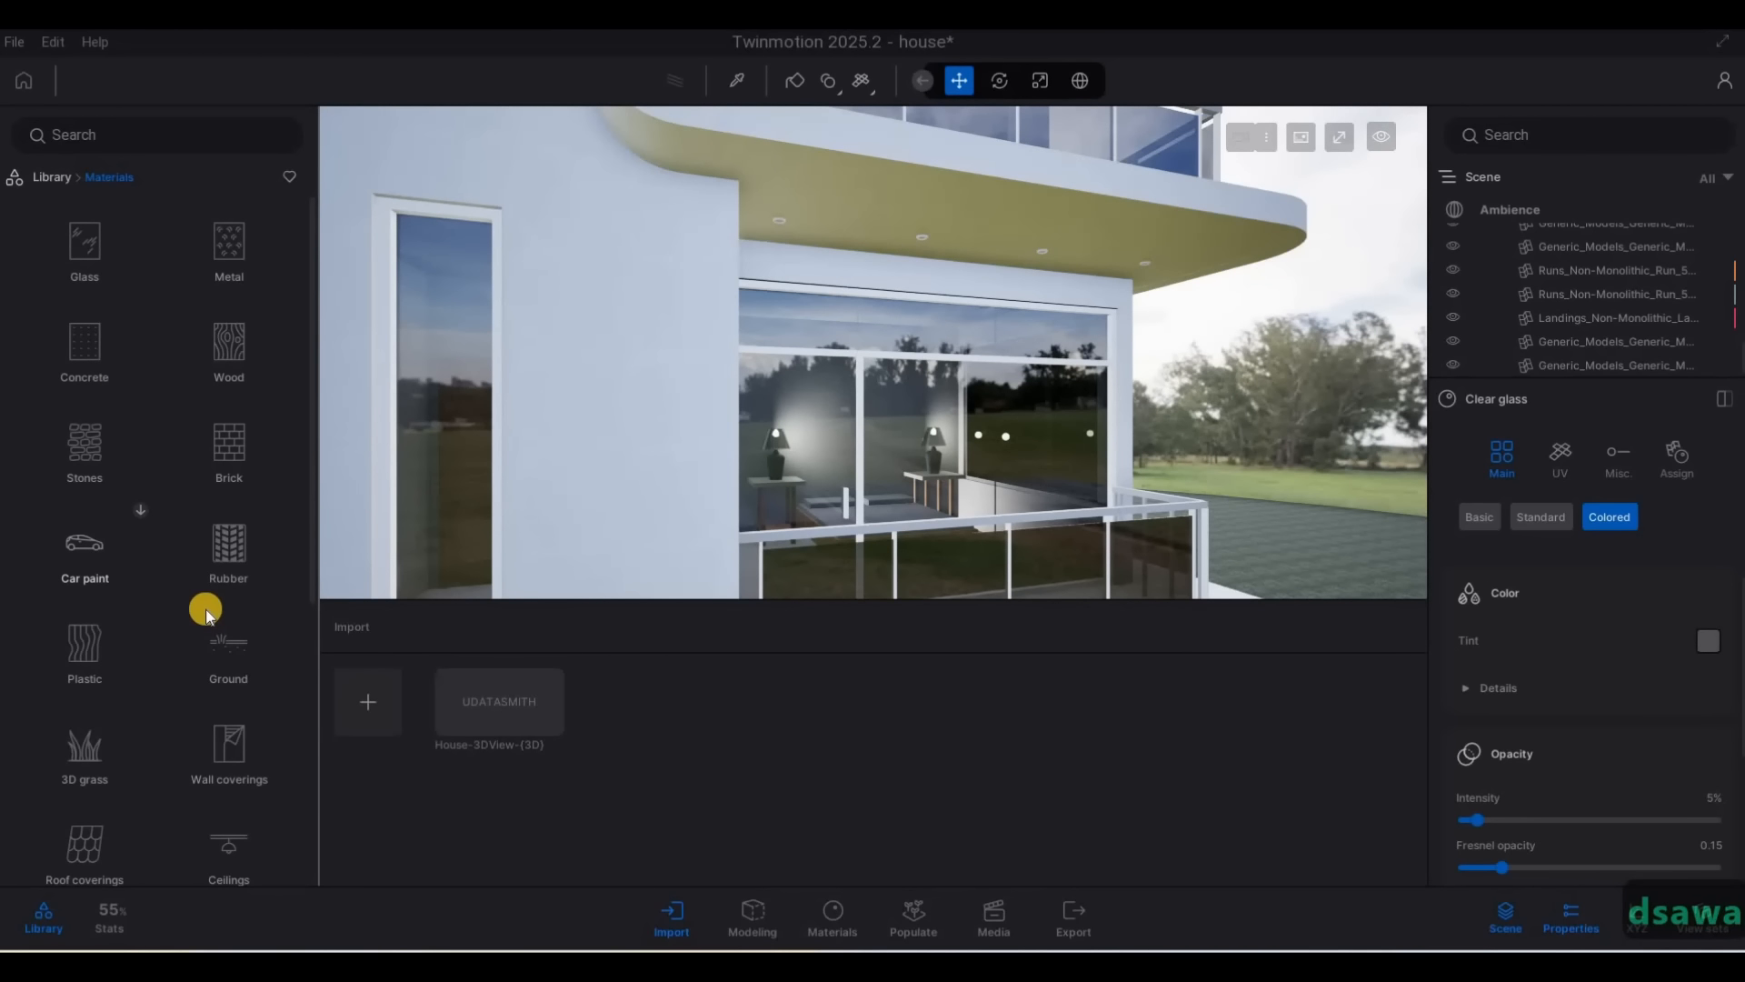
Browse the library's material categories and open the Stones collection
scroll(131, 664, "down", 1)
scroll(126, 581, "down", 1)
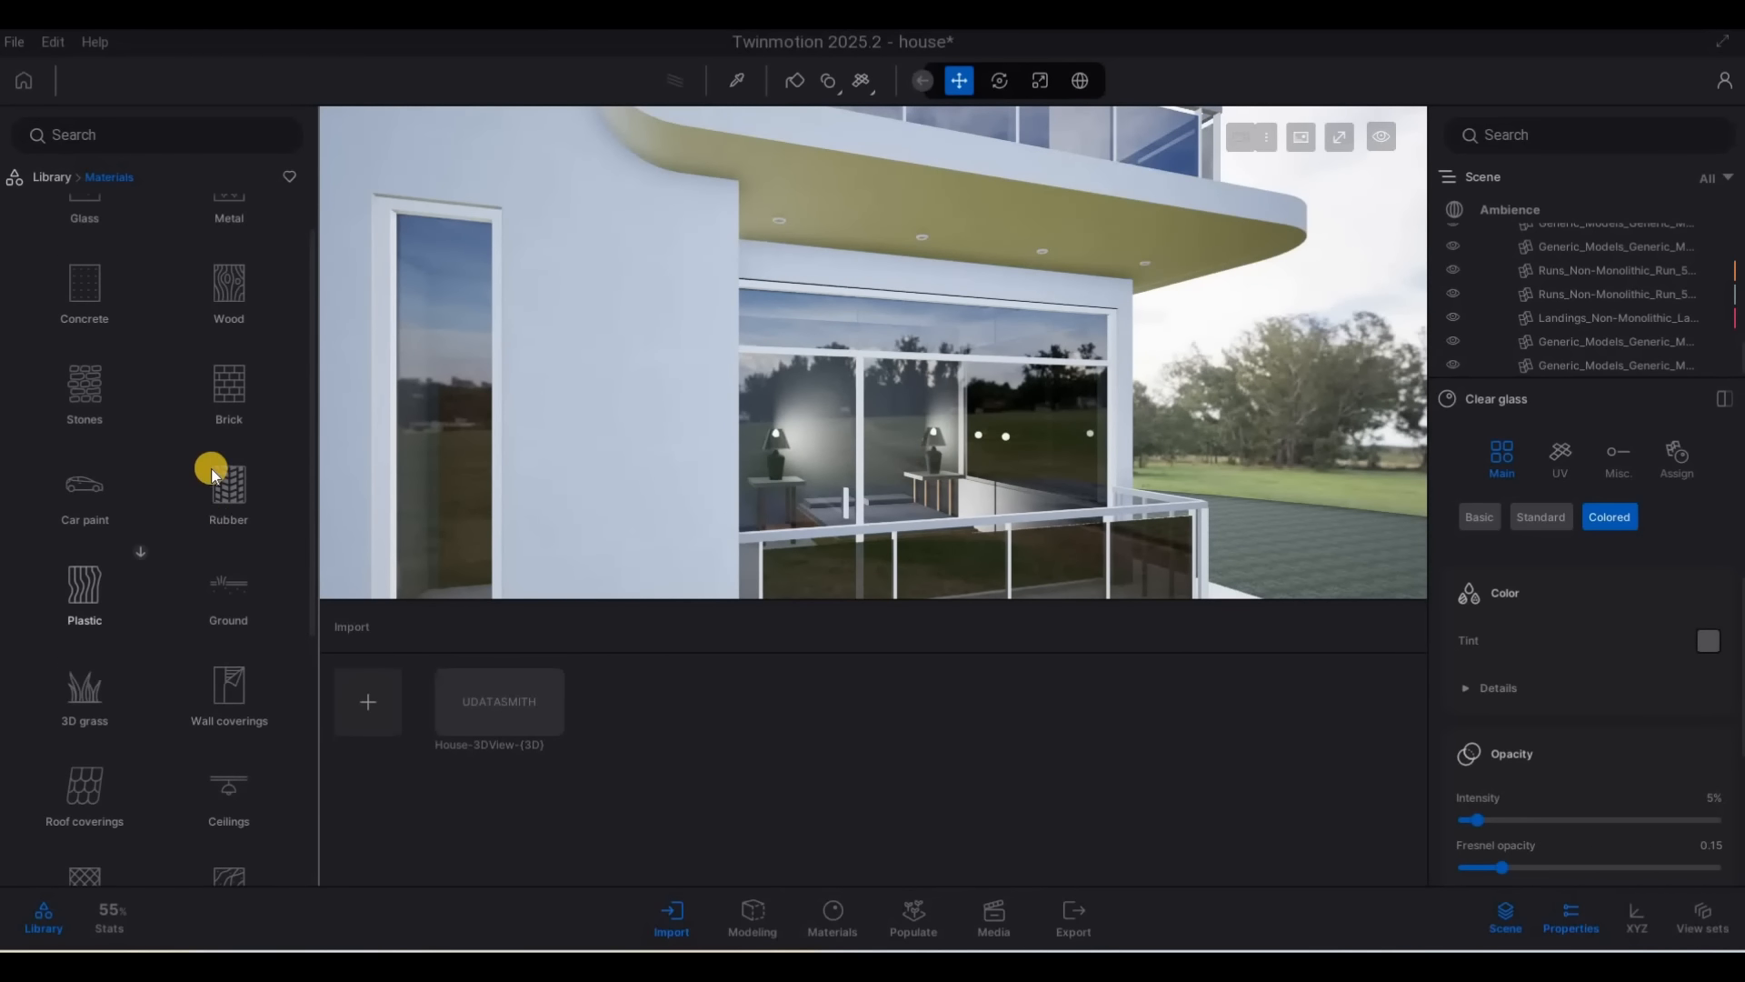
scroll(204, 532, "up", 2)
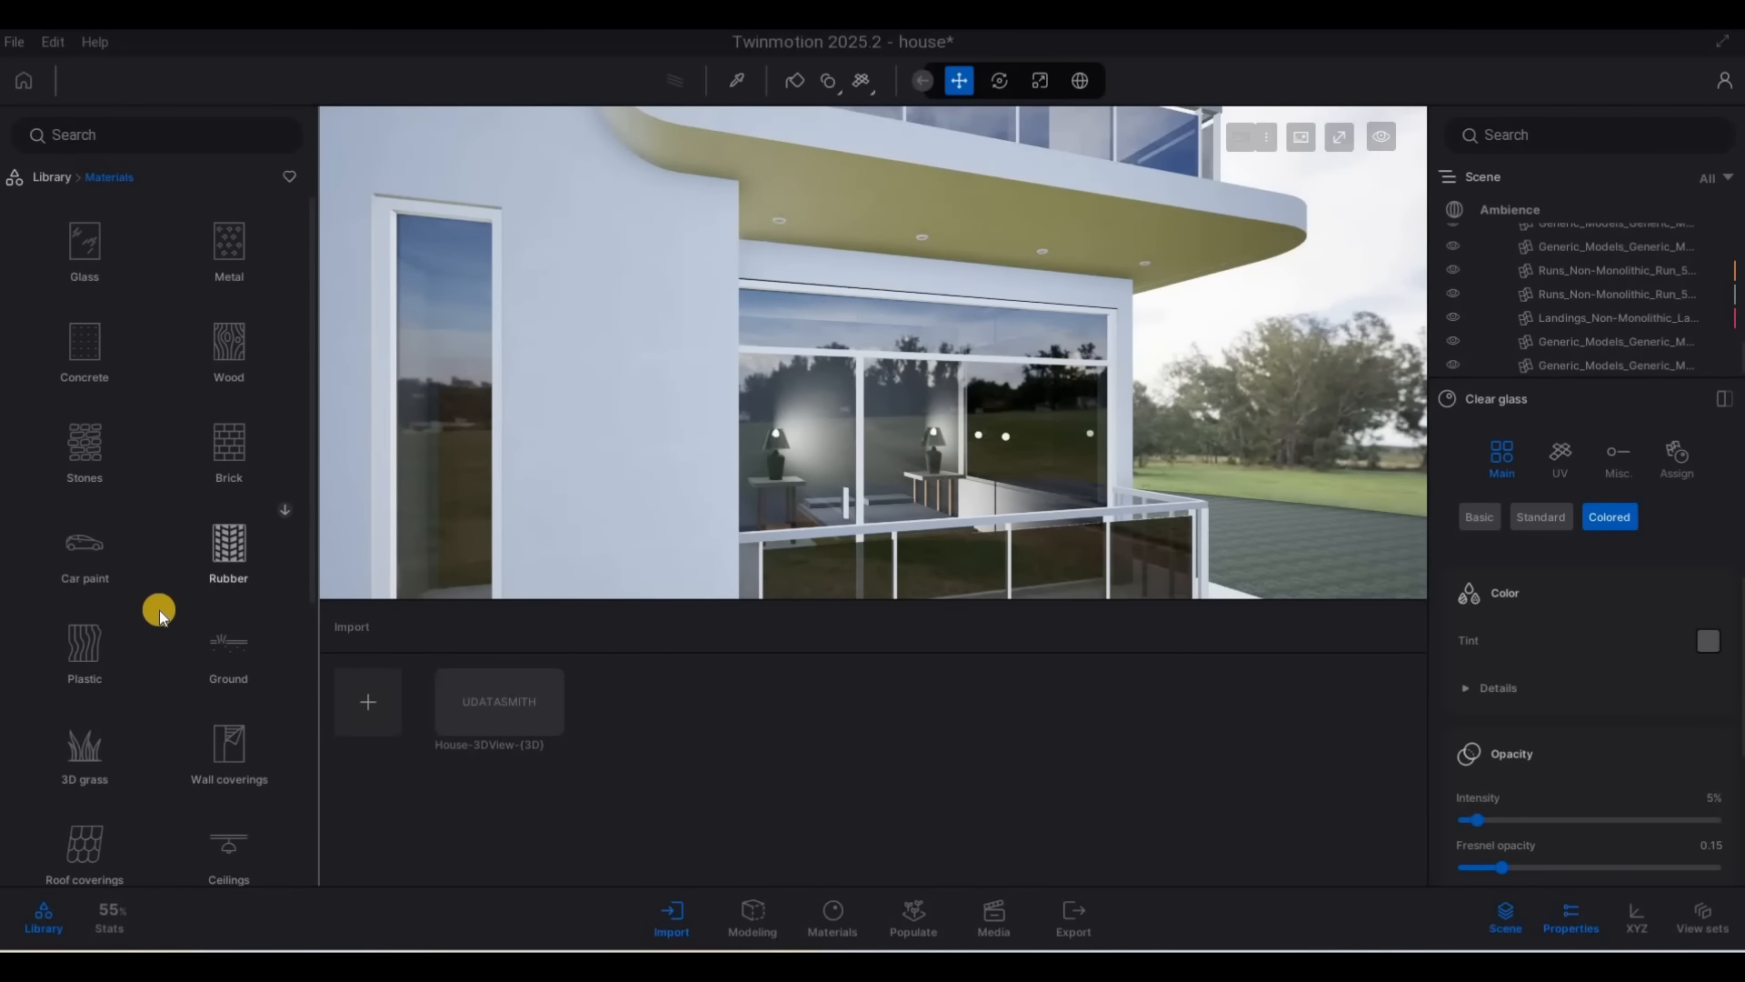
scroll(160, 627, "down", 10)
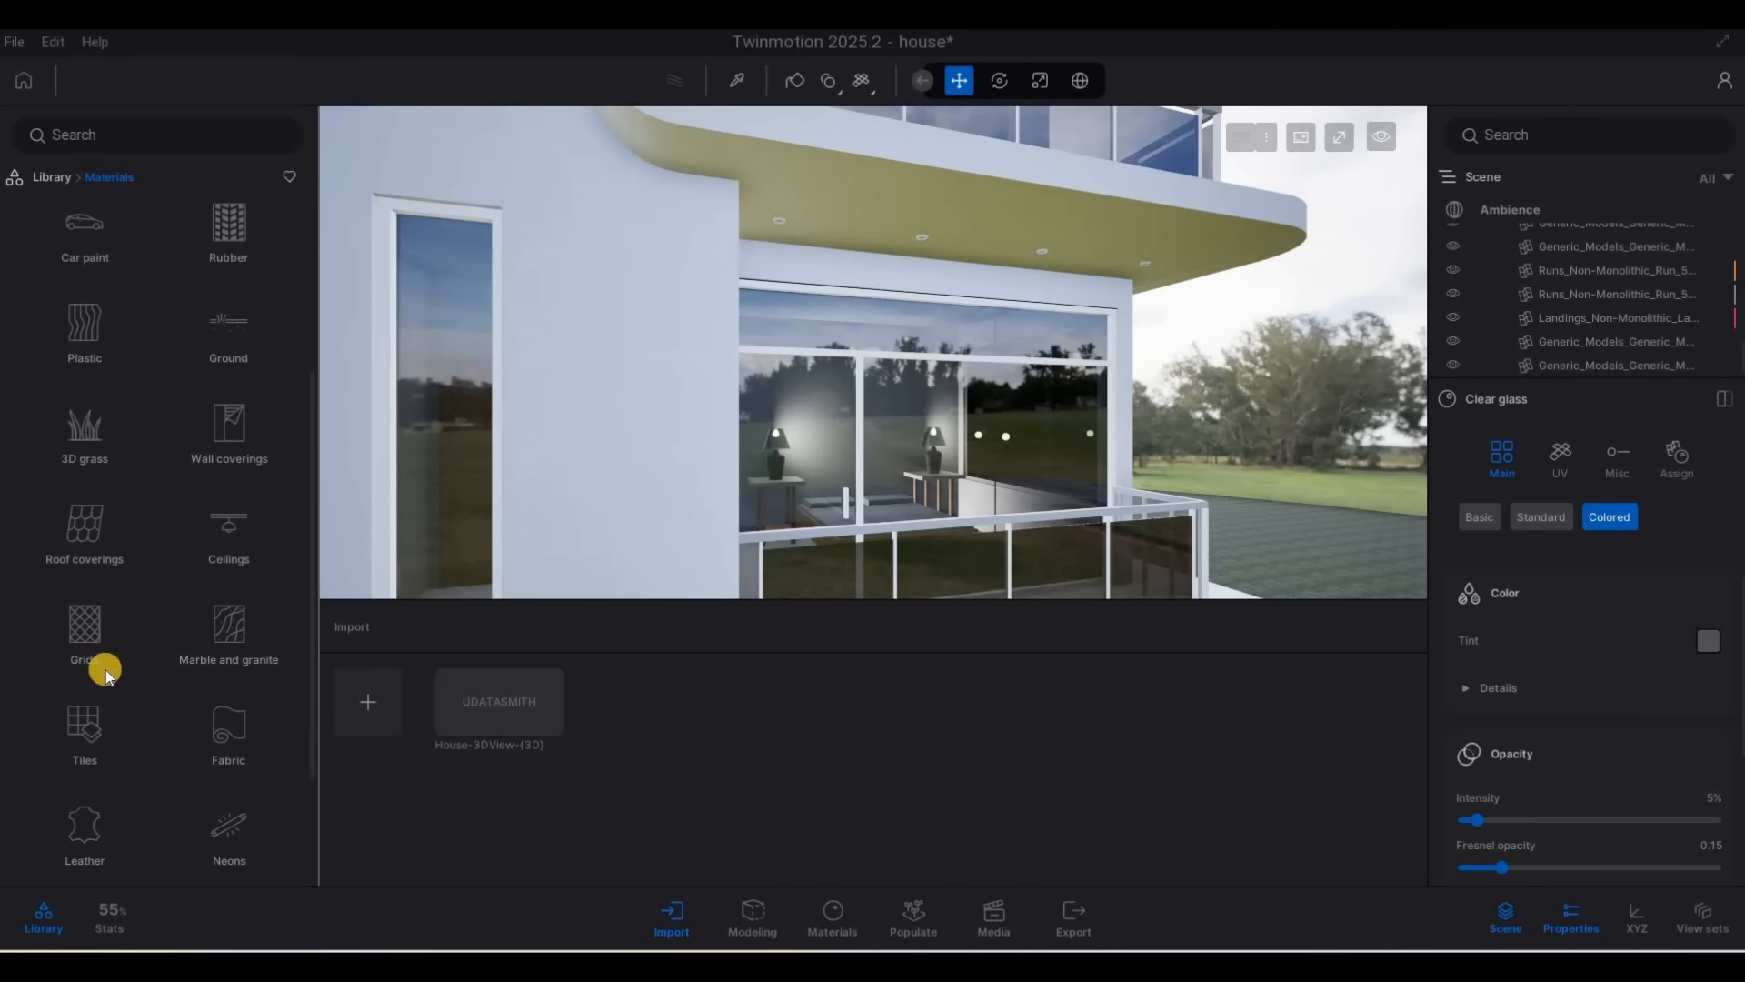
scroll(117, 681, "down", 6)
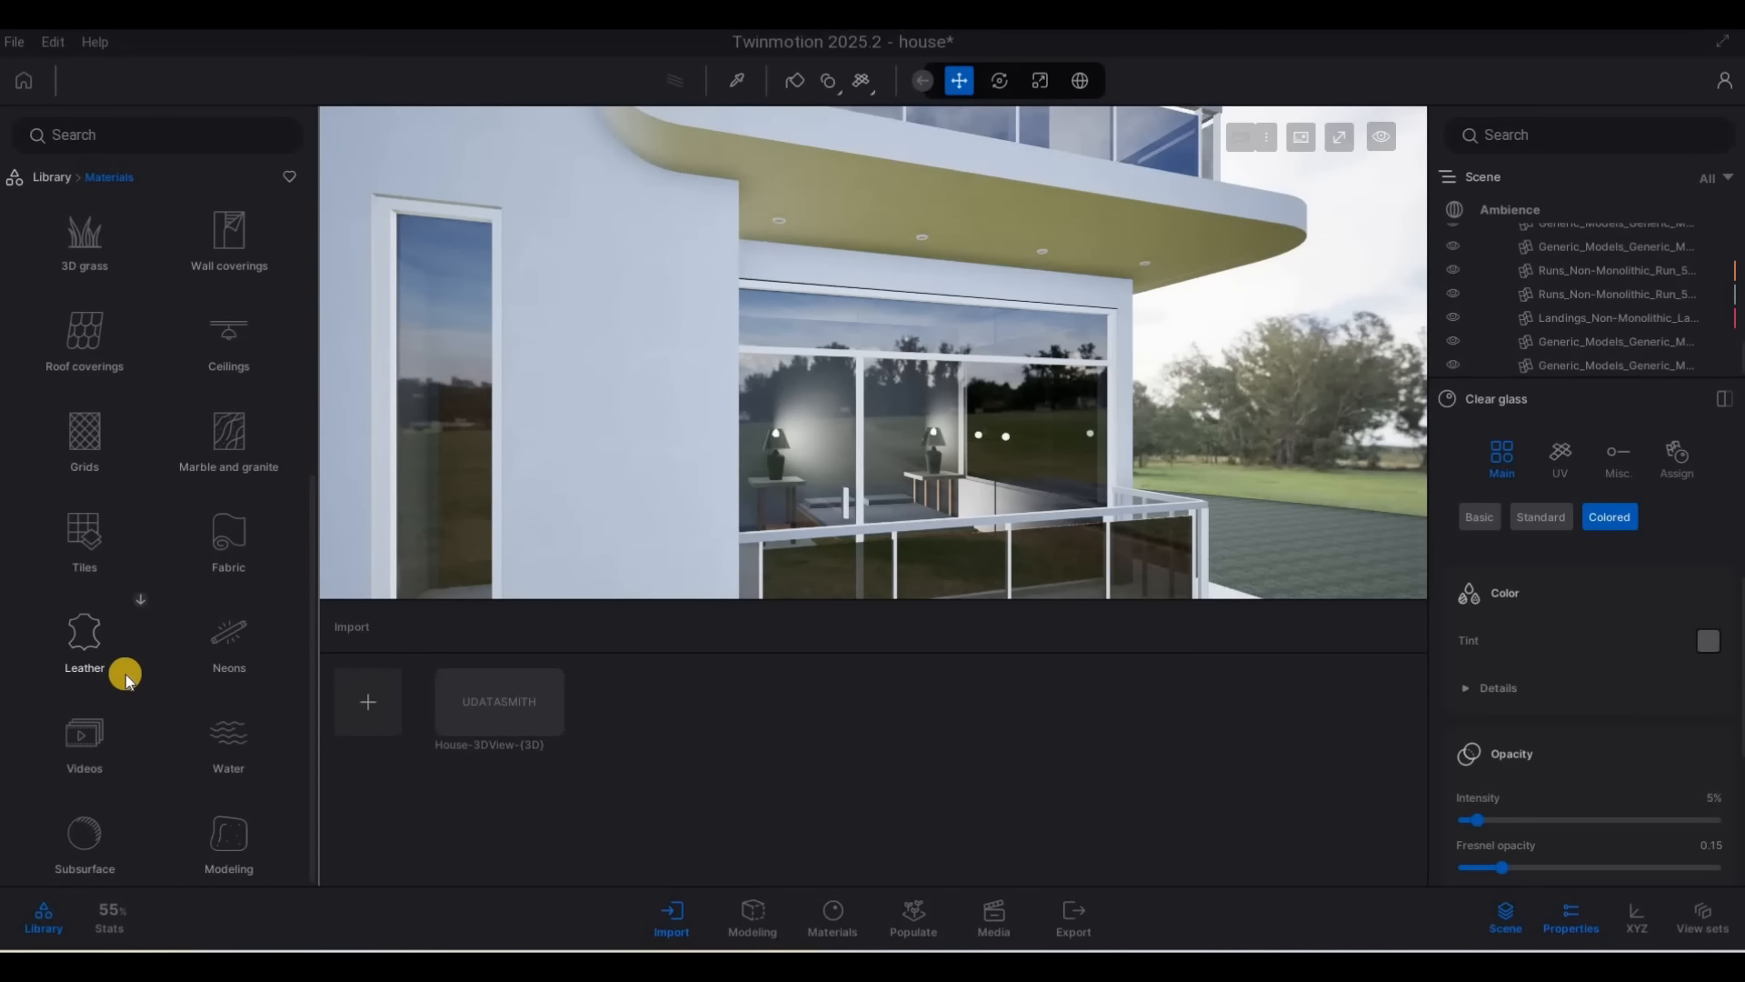
scroll(211, 674, "up", 3)
scroll(211, 674, "up", 6)
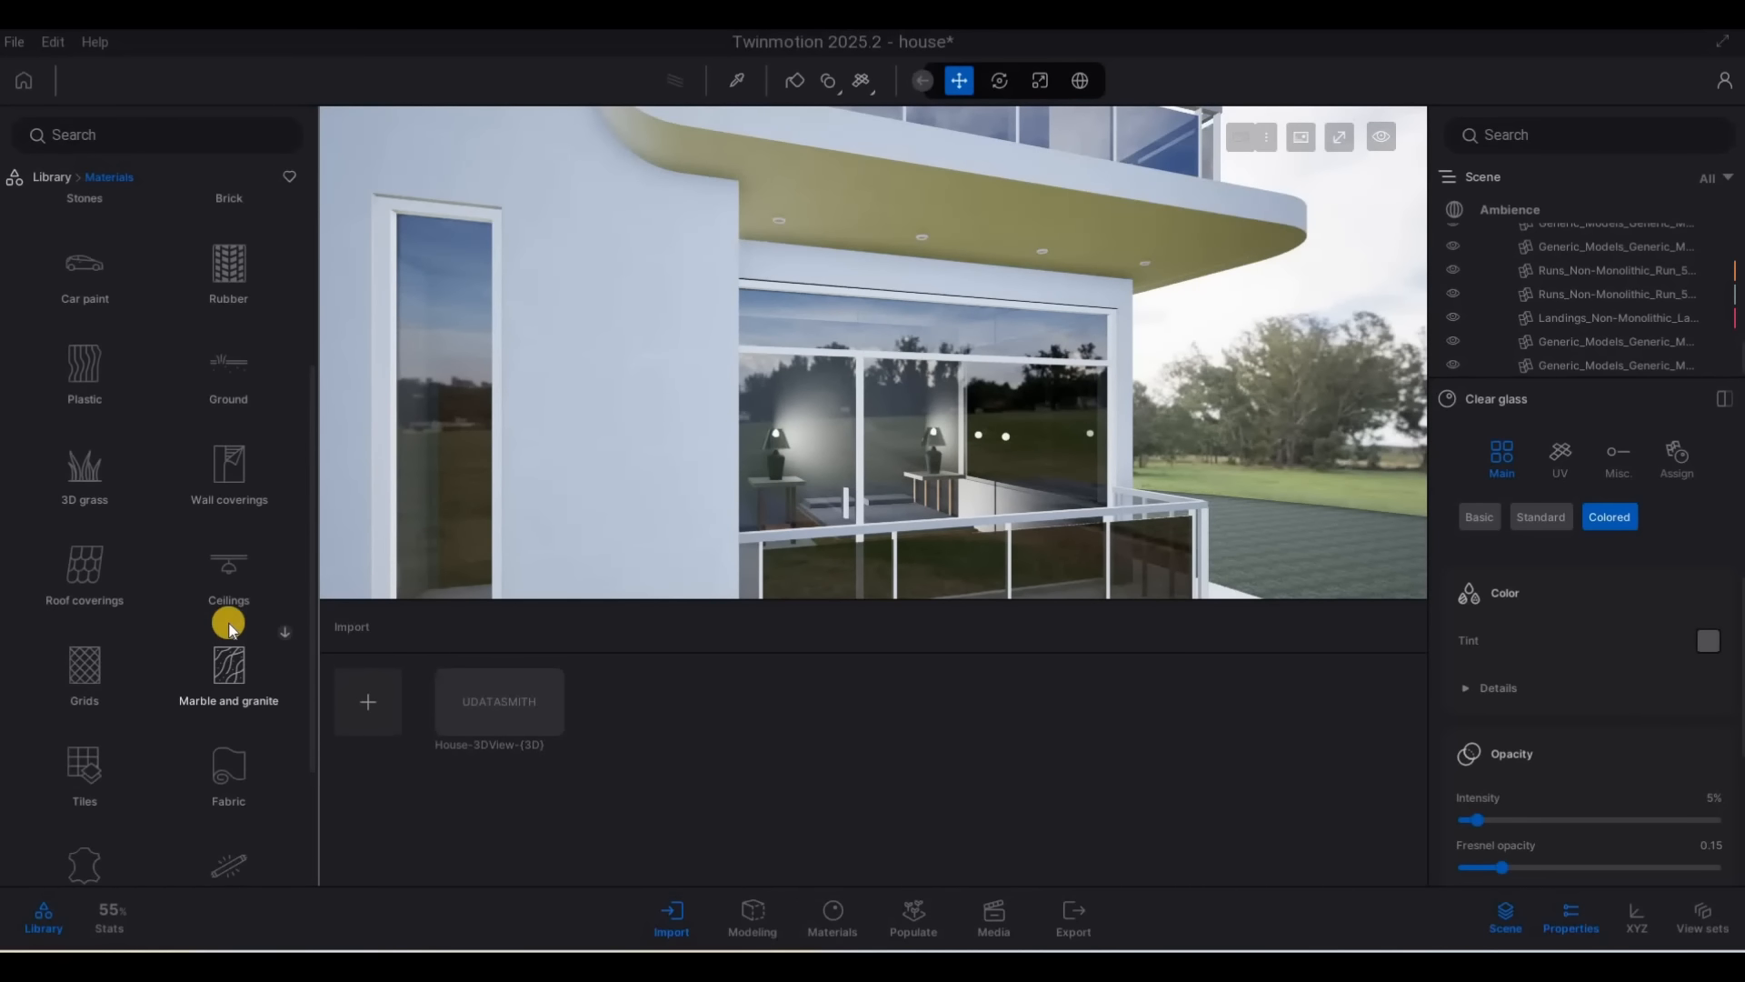
scroll(209, 608, "up", 8)
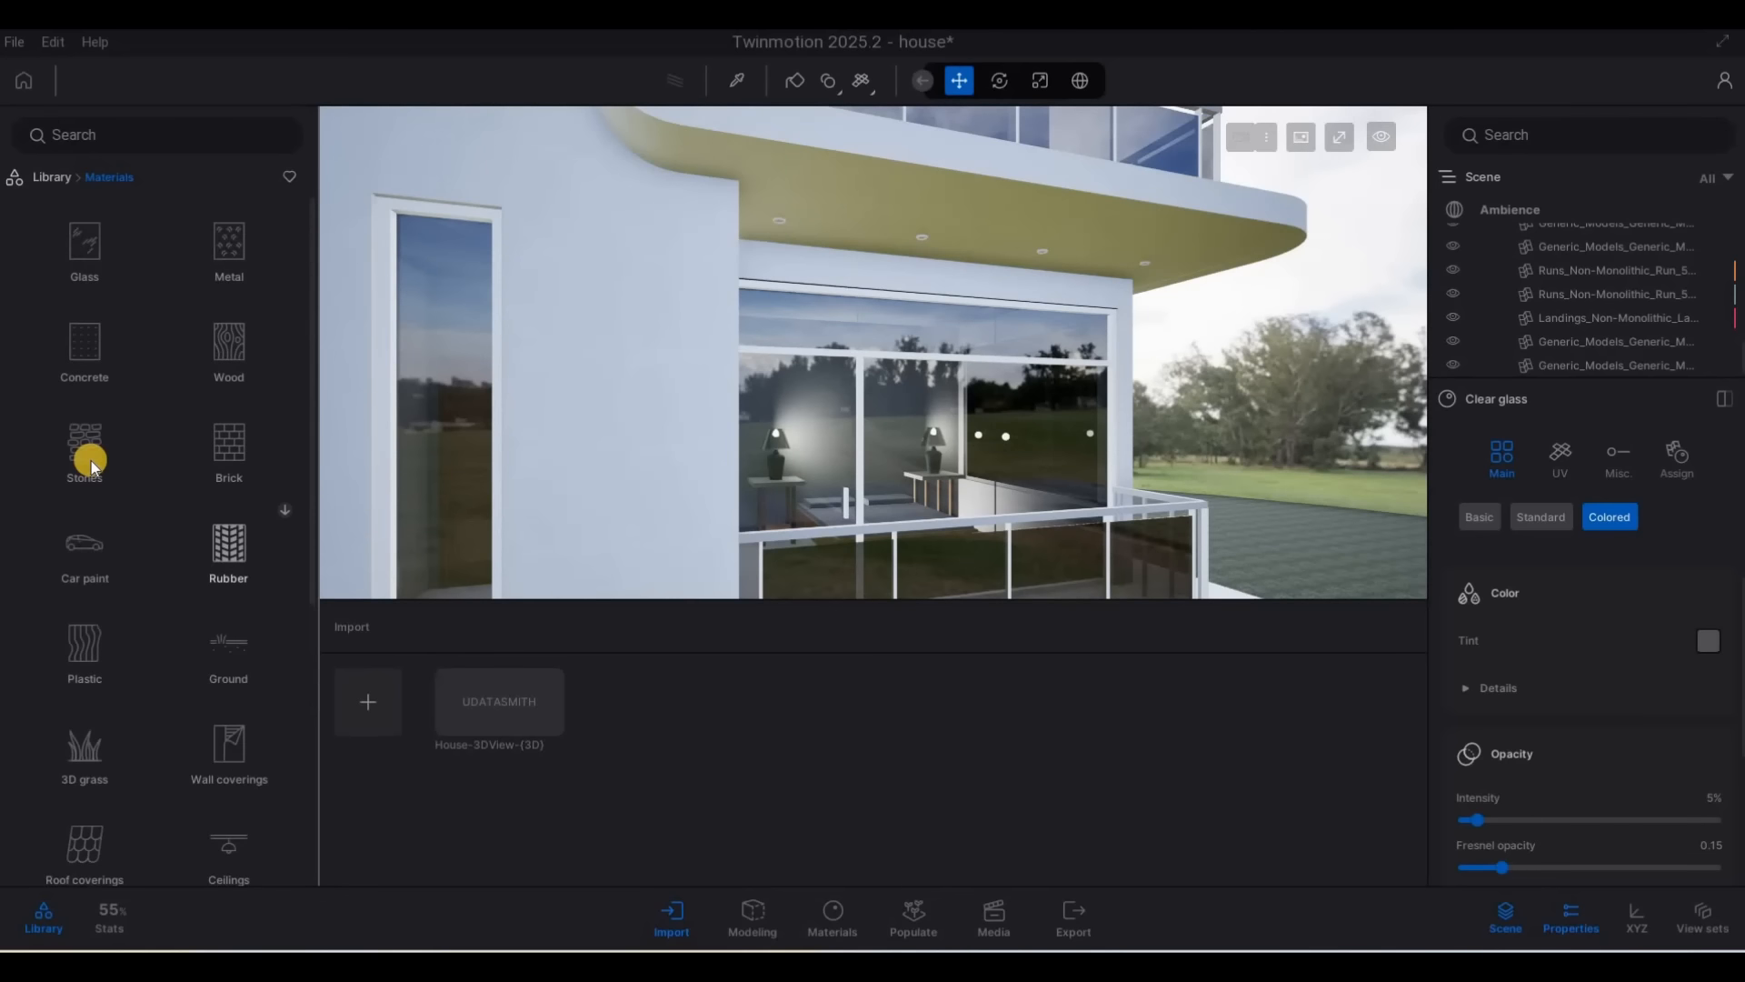
left_click(127, 445)
Download the Stacked stone 05 material and apply it to the stone wall around the front entrance doors
key("s")
key("a")
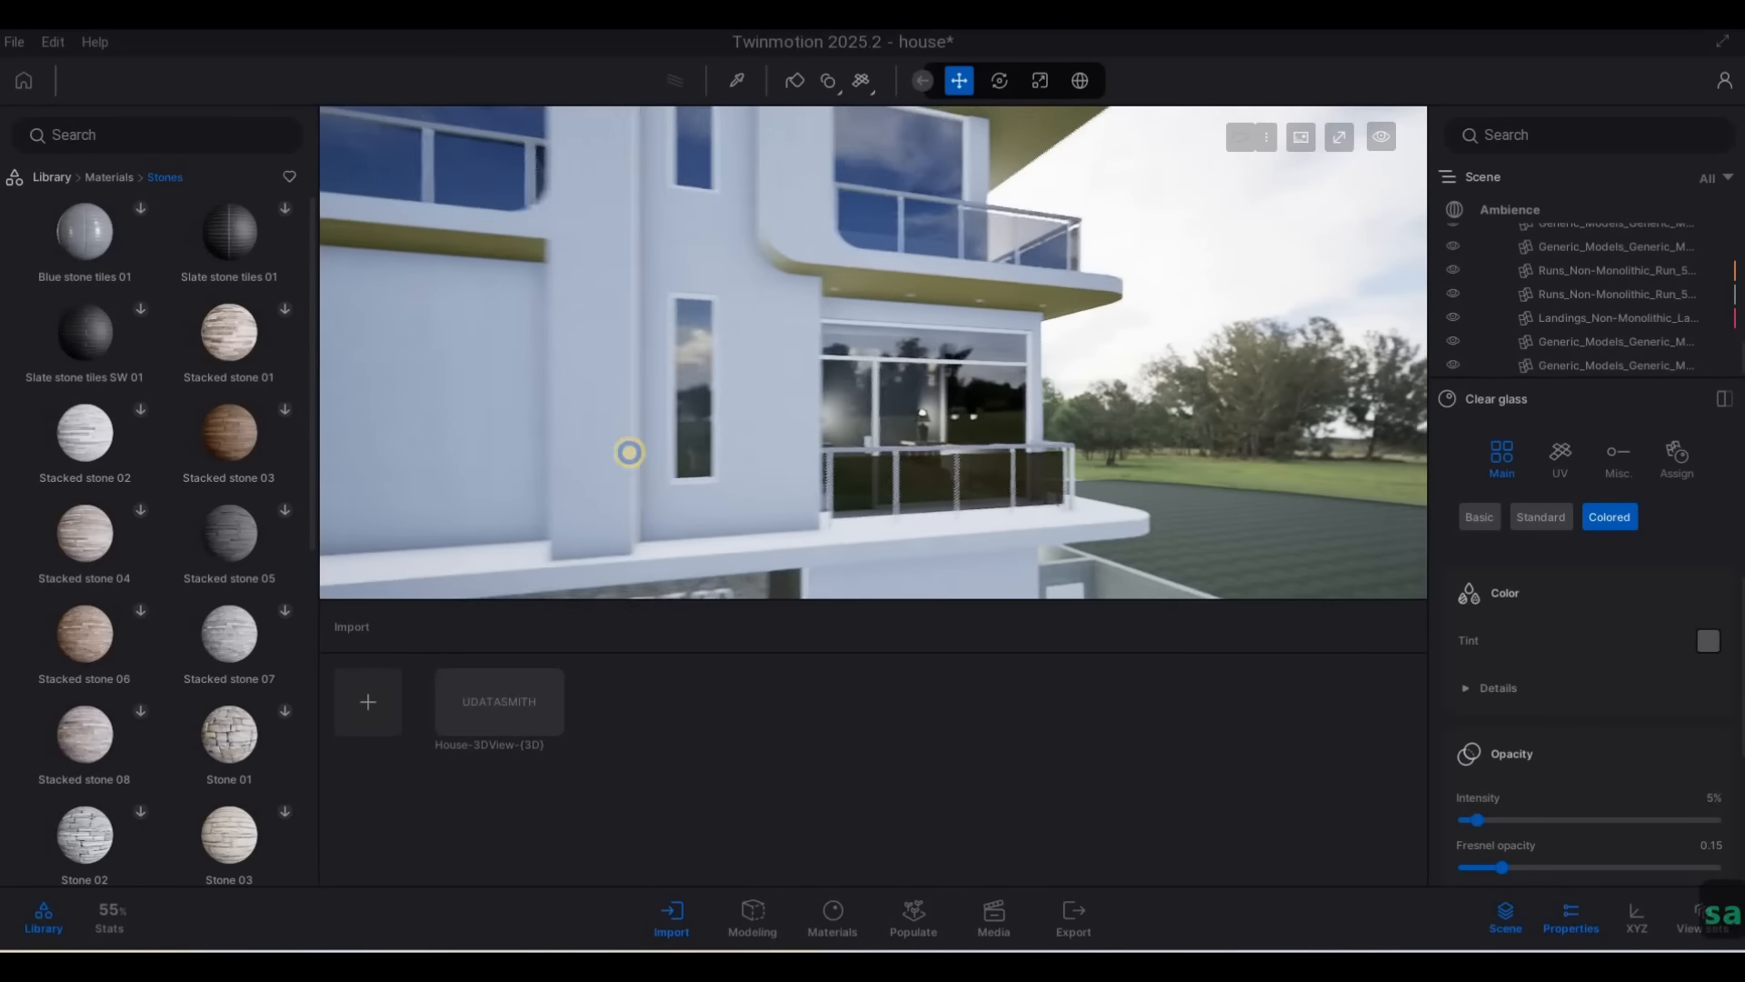
key("e")
key("s")
key("a")
key("e")
key("s")
key("a")
key("e")
key("a")
key("w")
key("a")
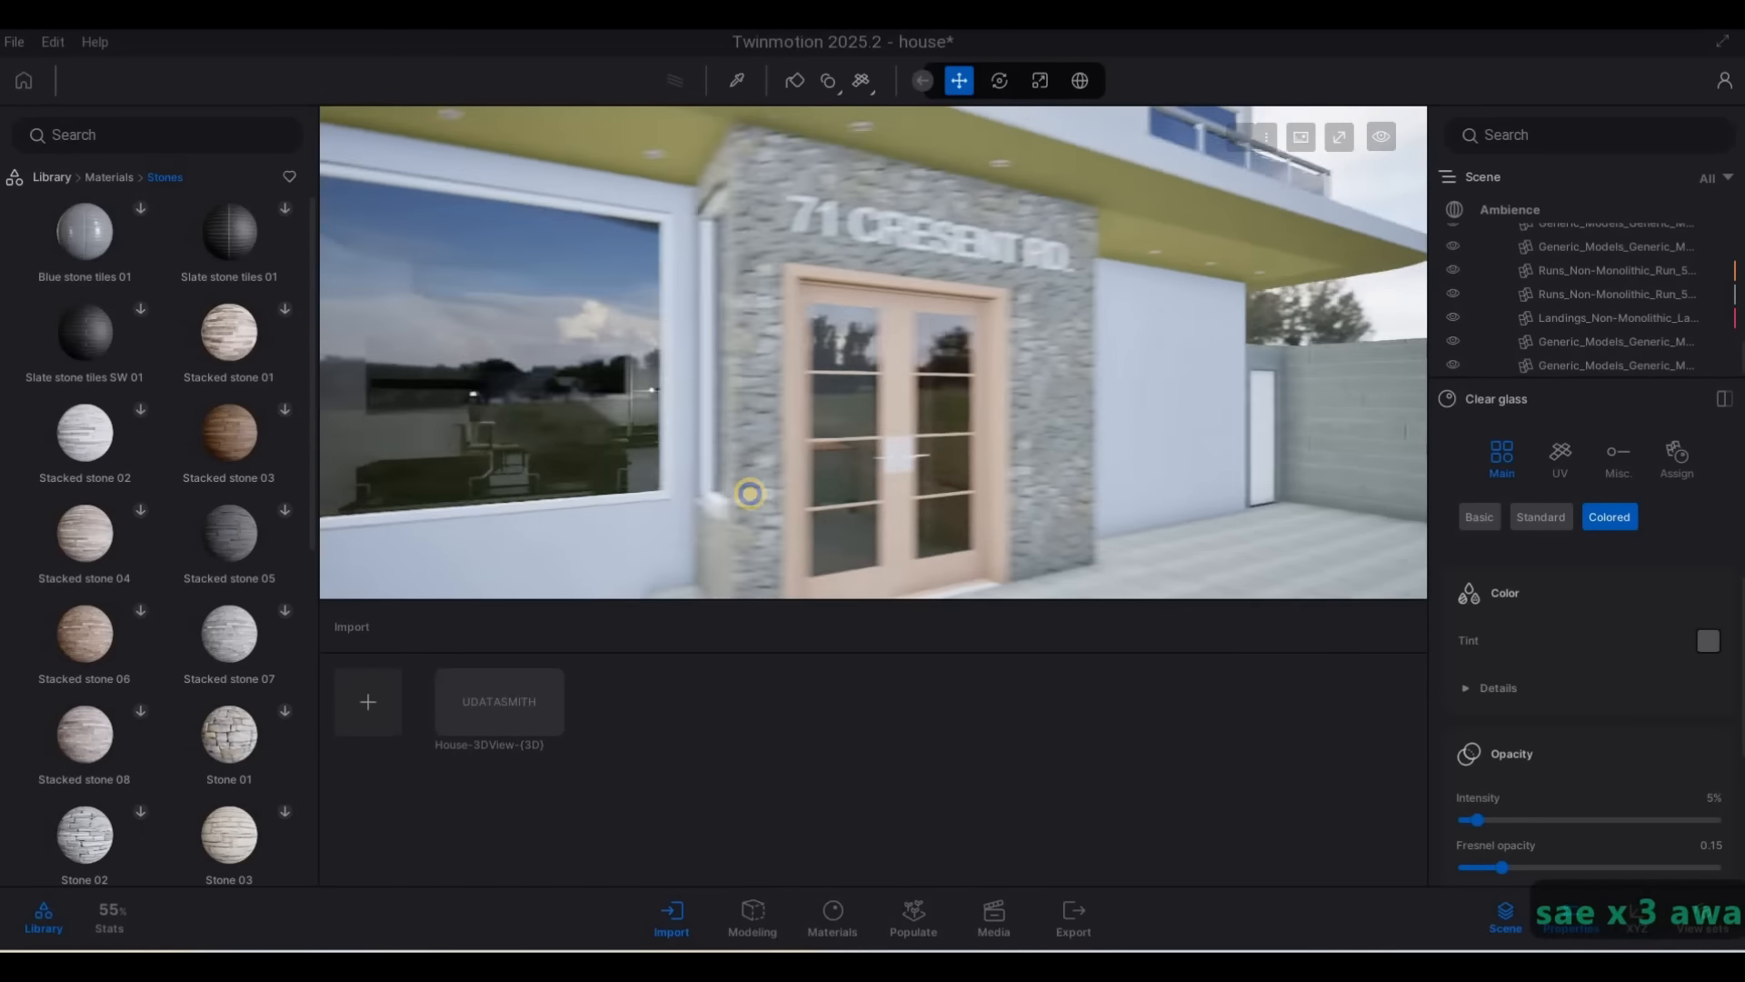
key("w")
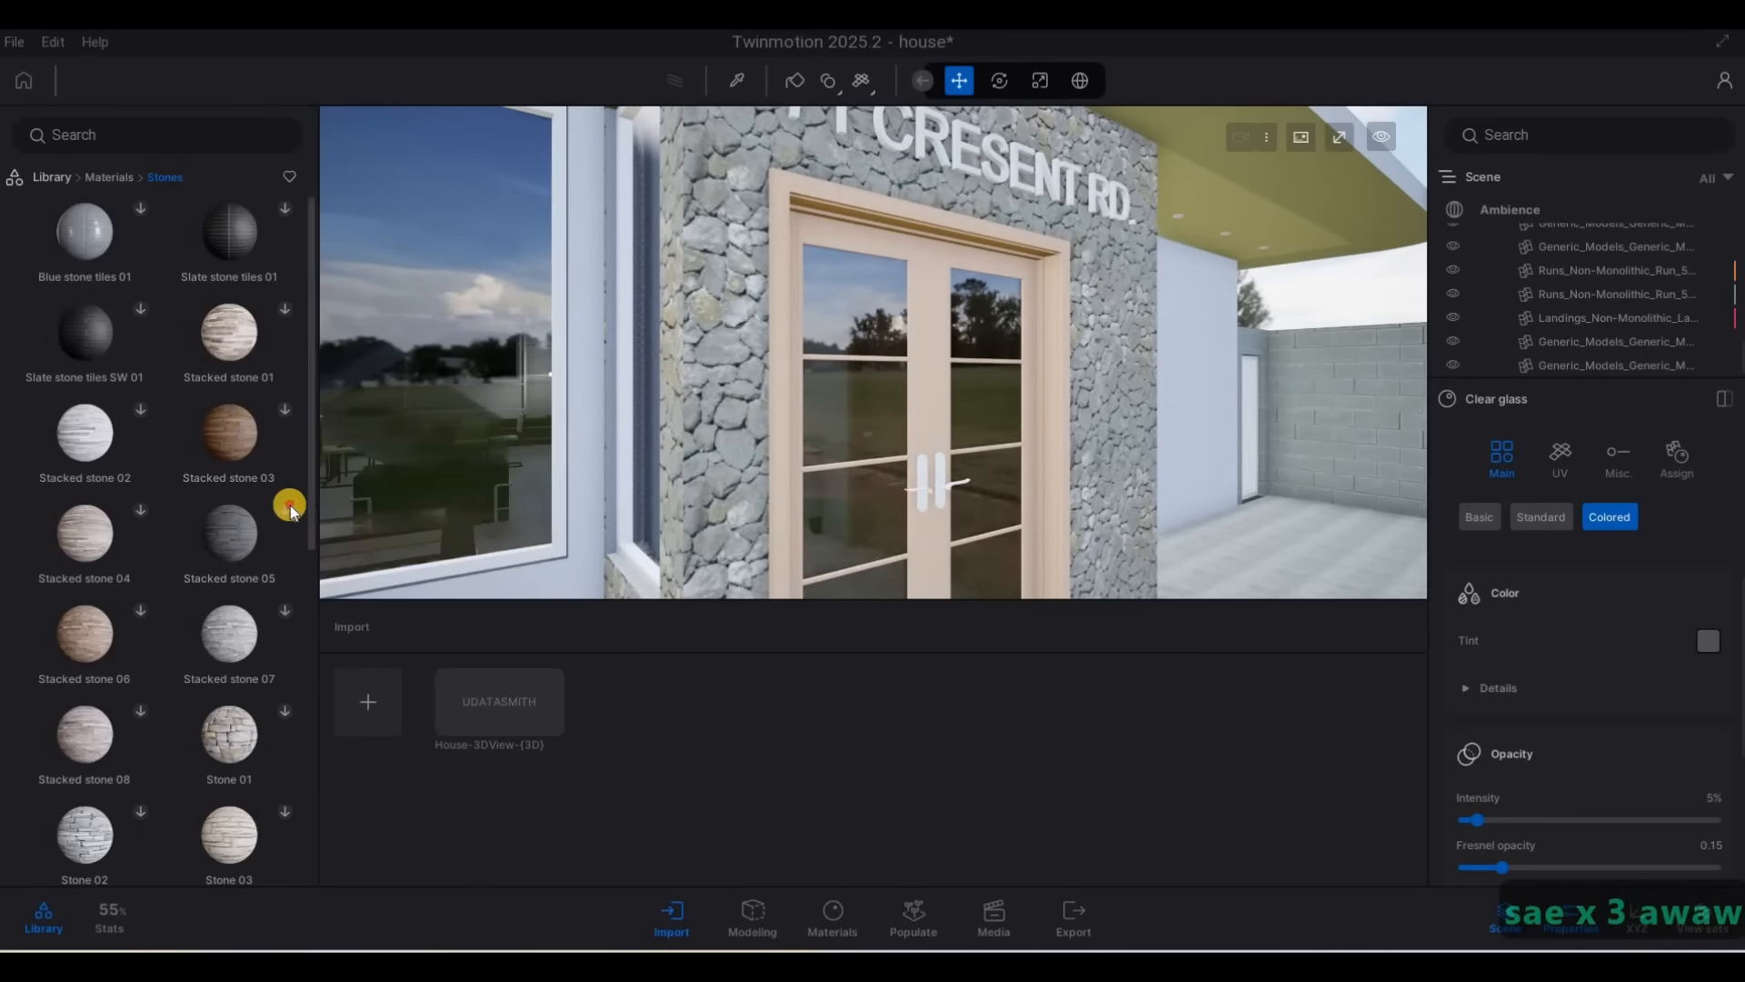
mouse_move(279, 511)
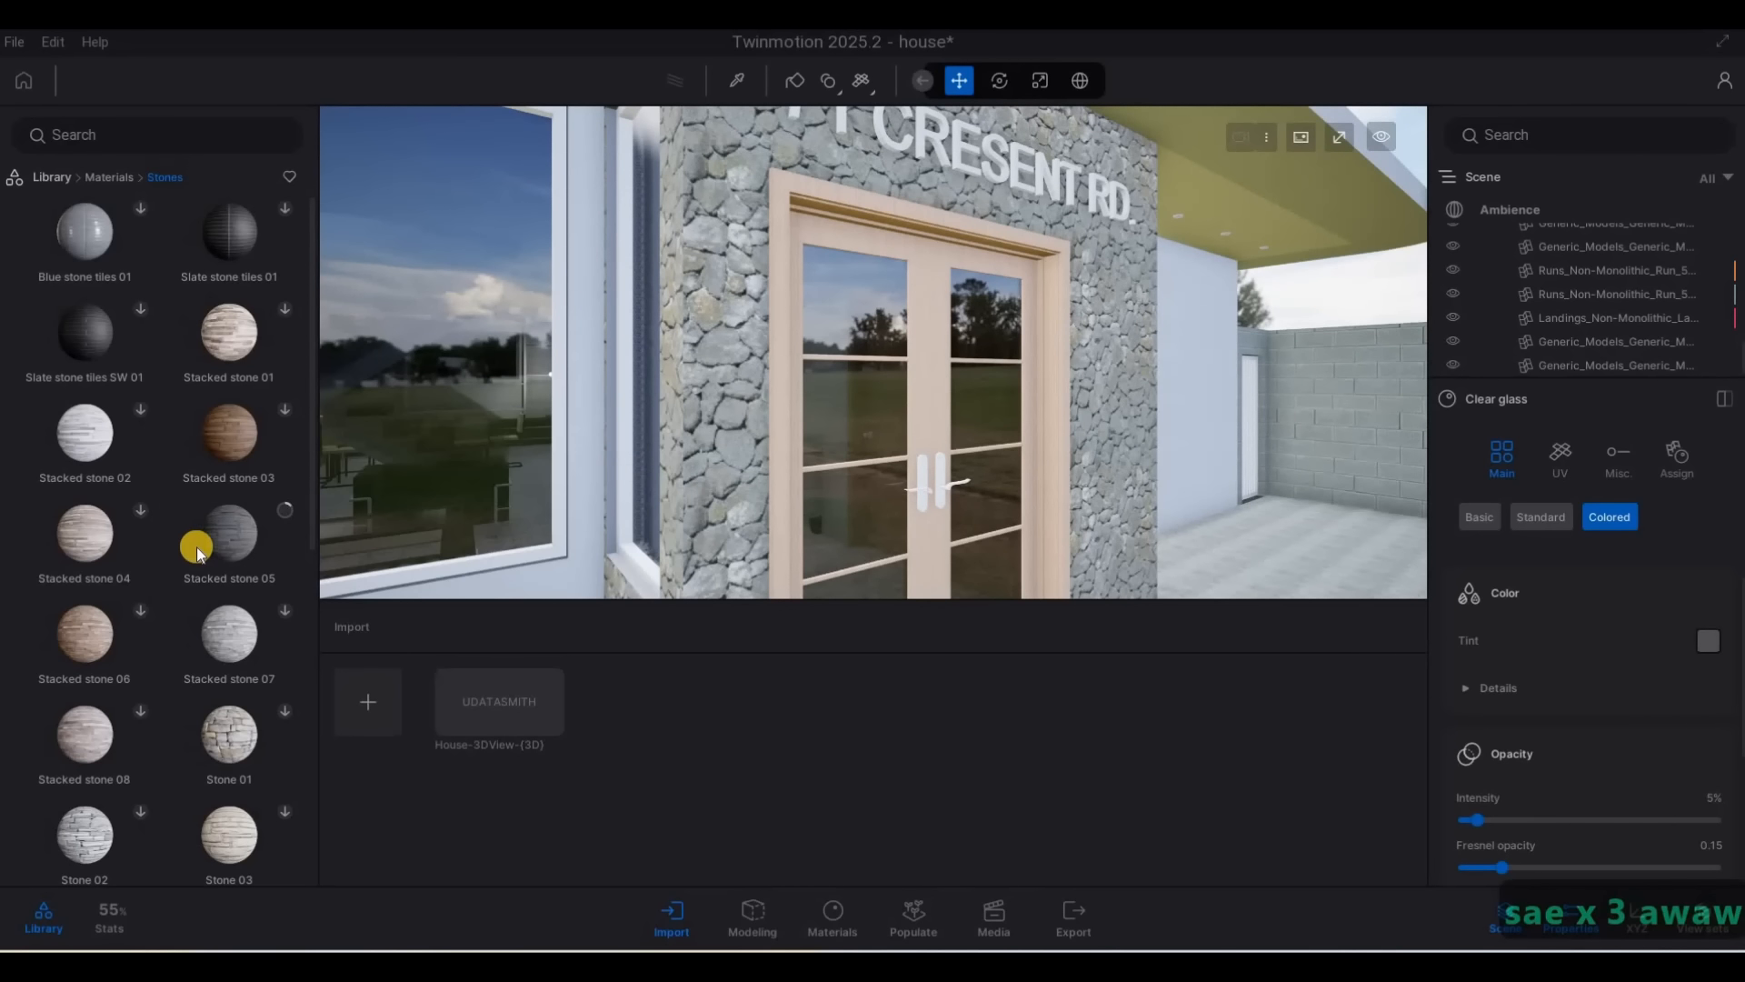
mouse_move(136, 476)
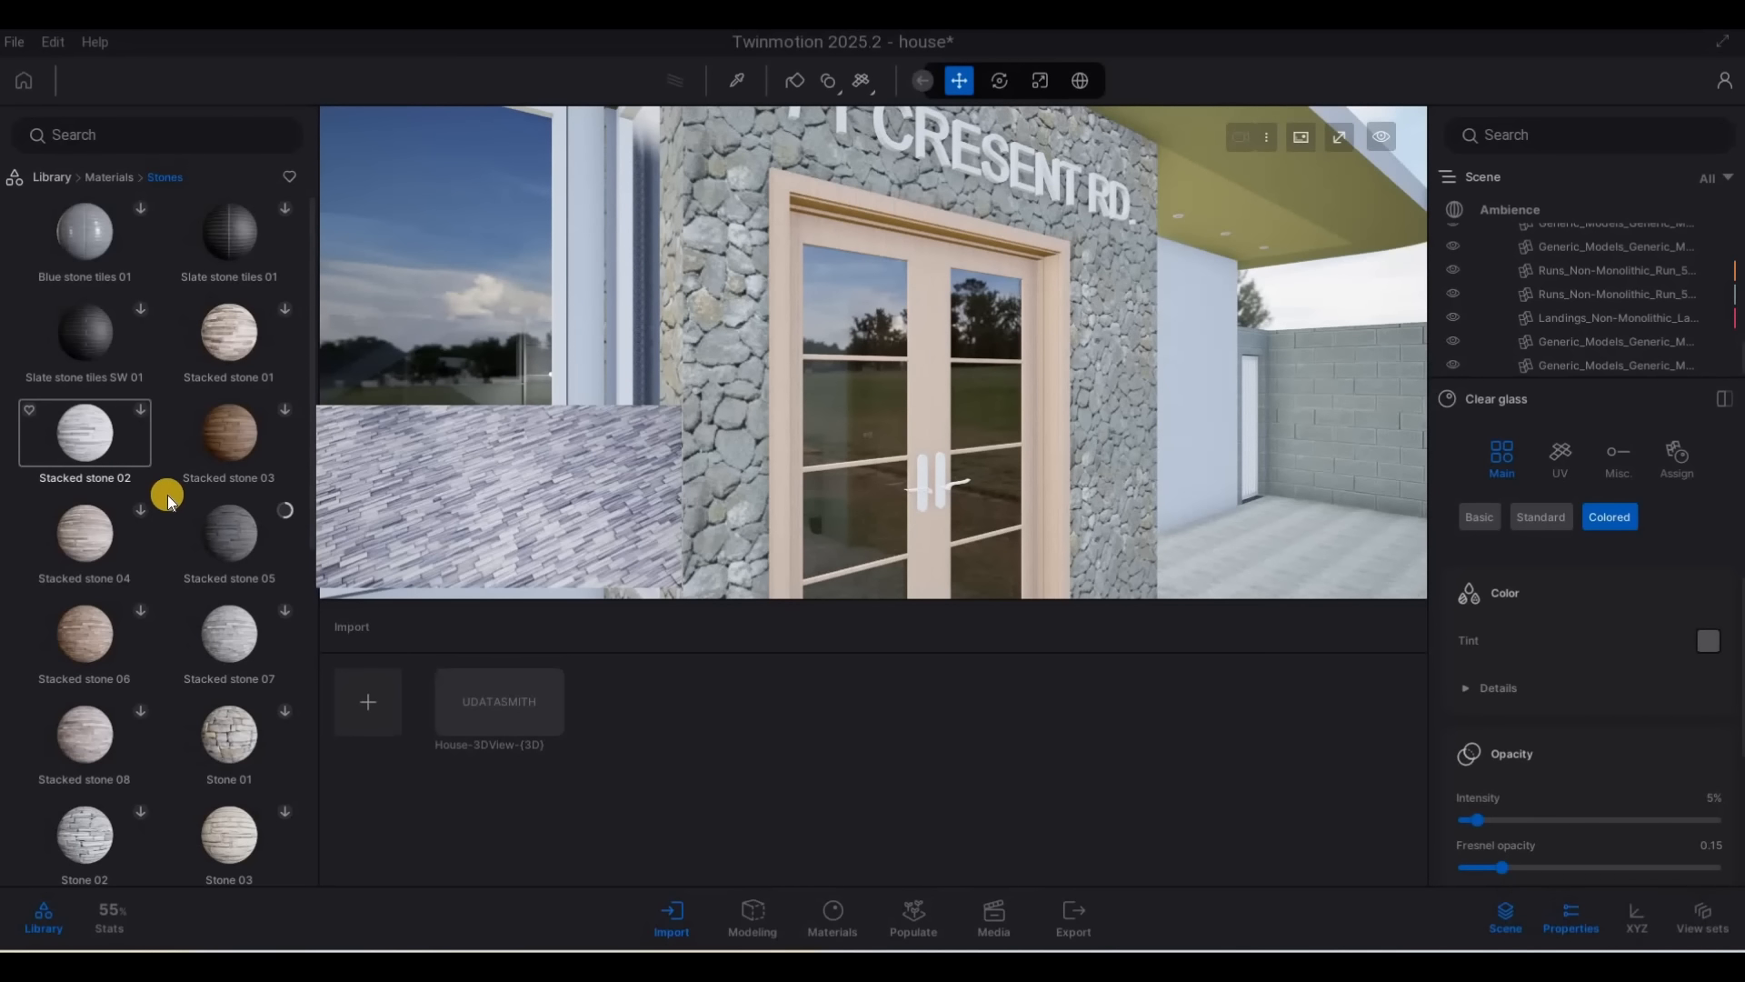
mouse_move(214, 509)
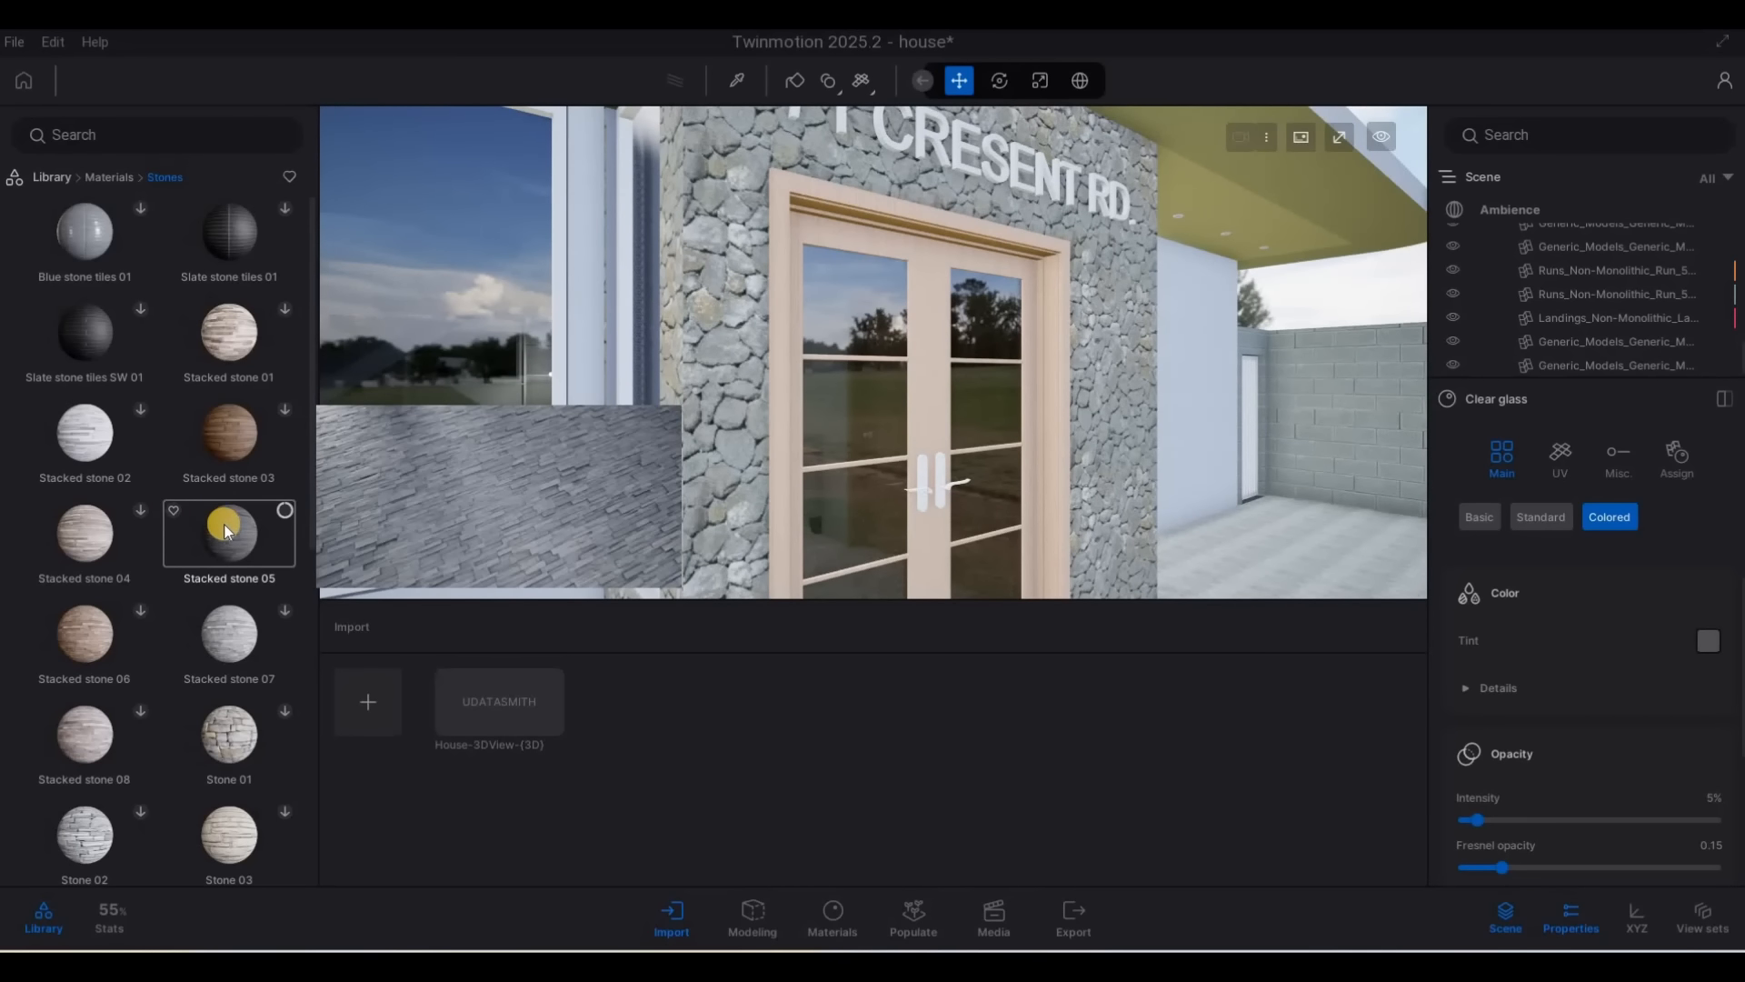
left_click_drag(223, 523, 738, 436)
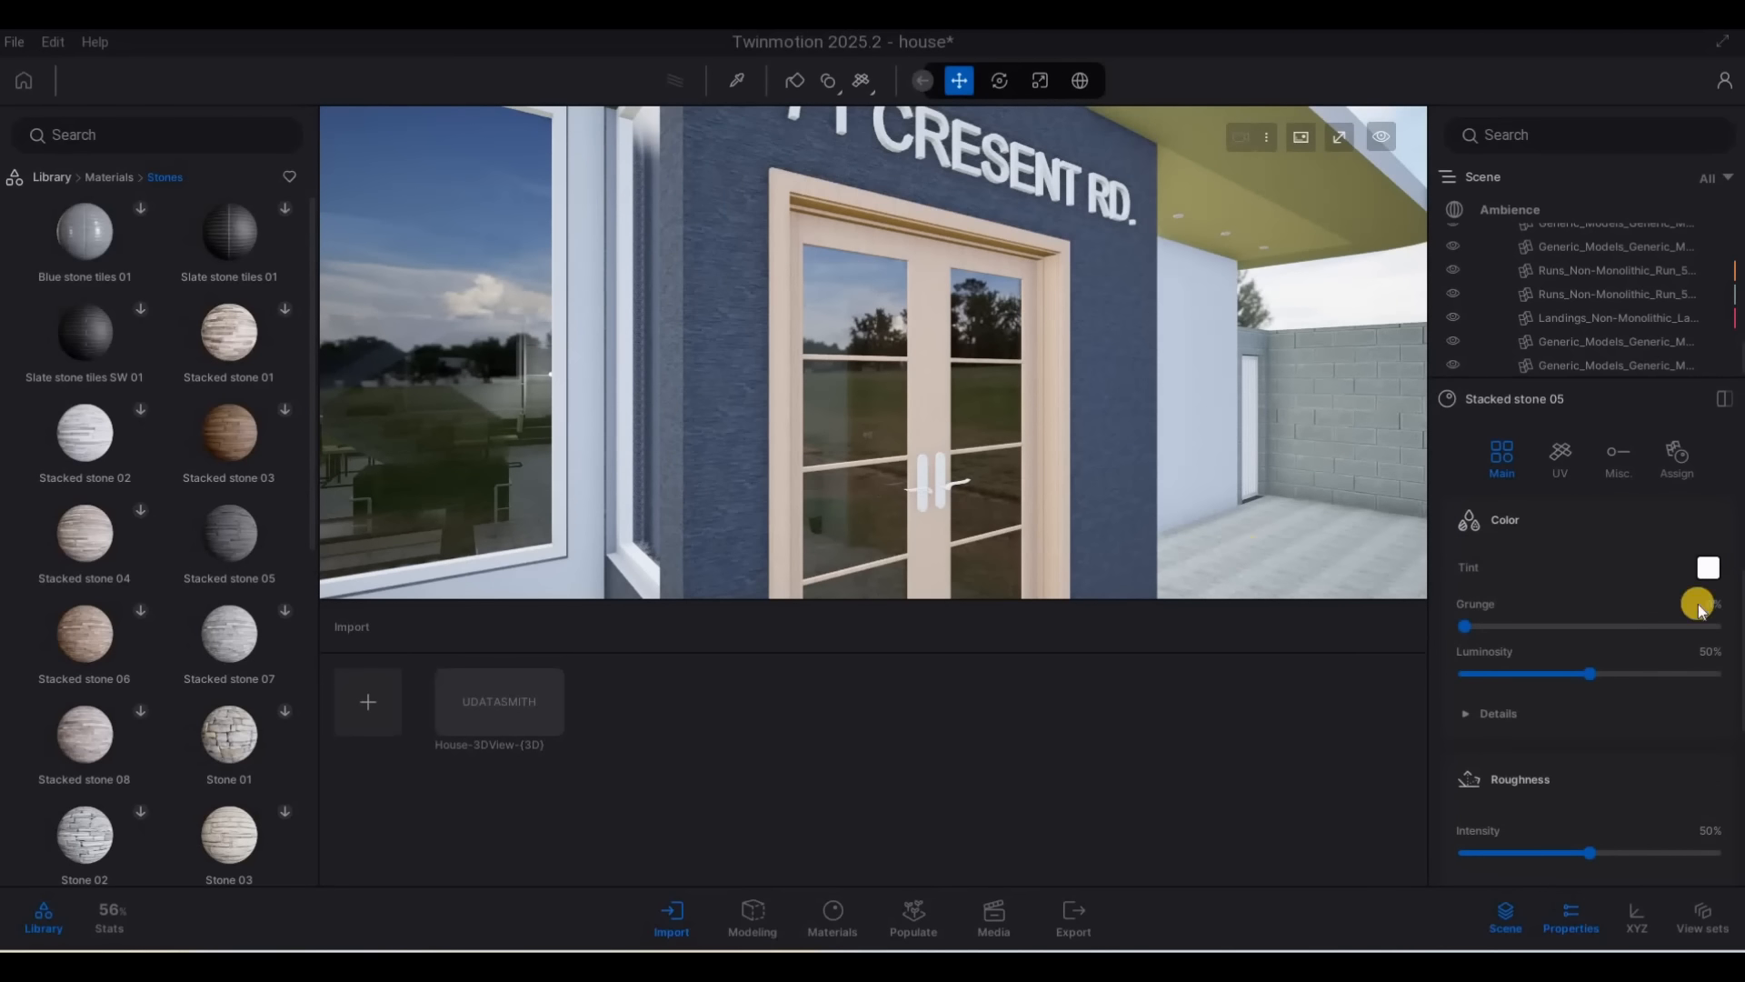
Expand the color and roughness details of Stacked stone 05 and examine its main surface settings
scroll(1582, 709, "down", 3)
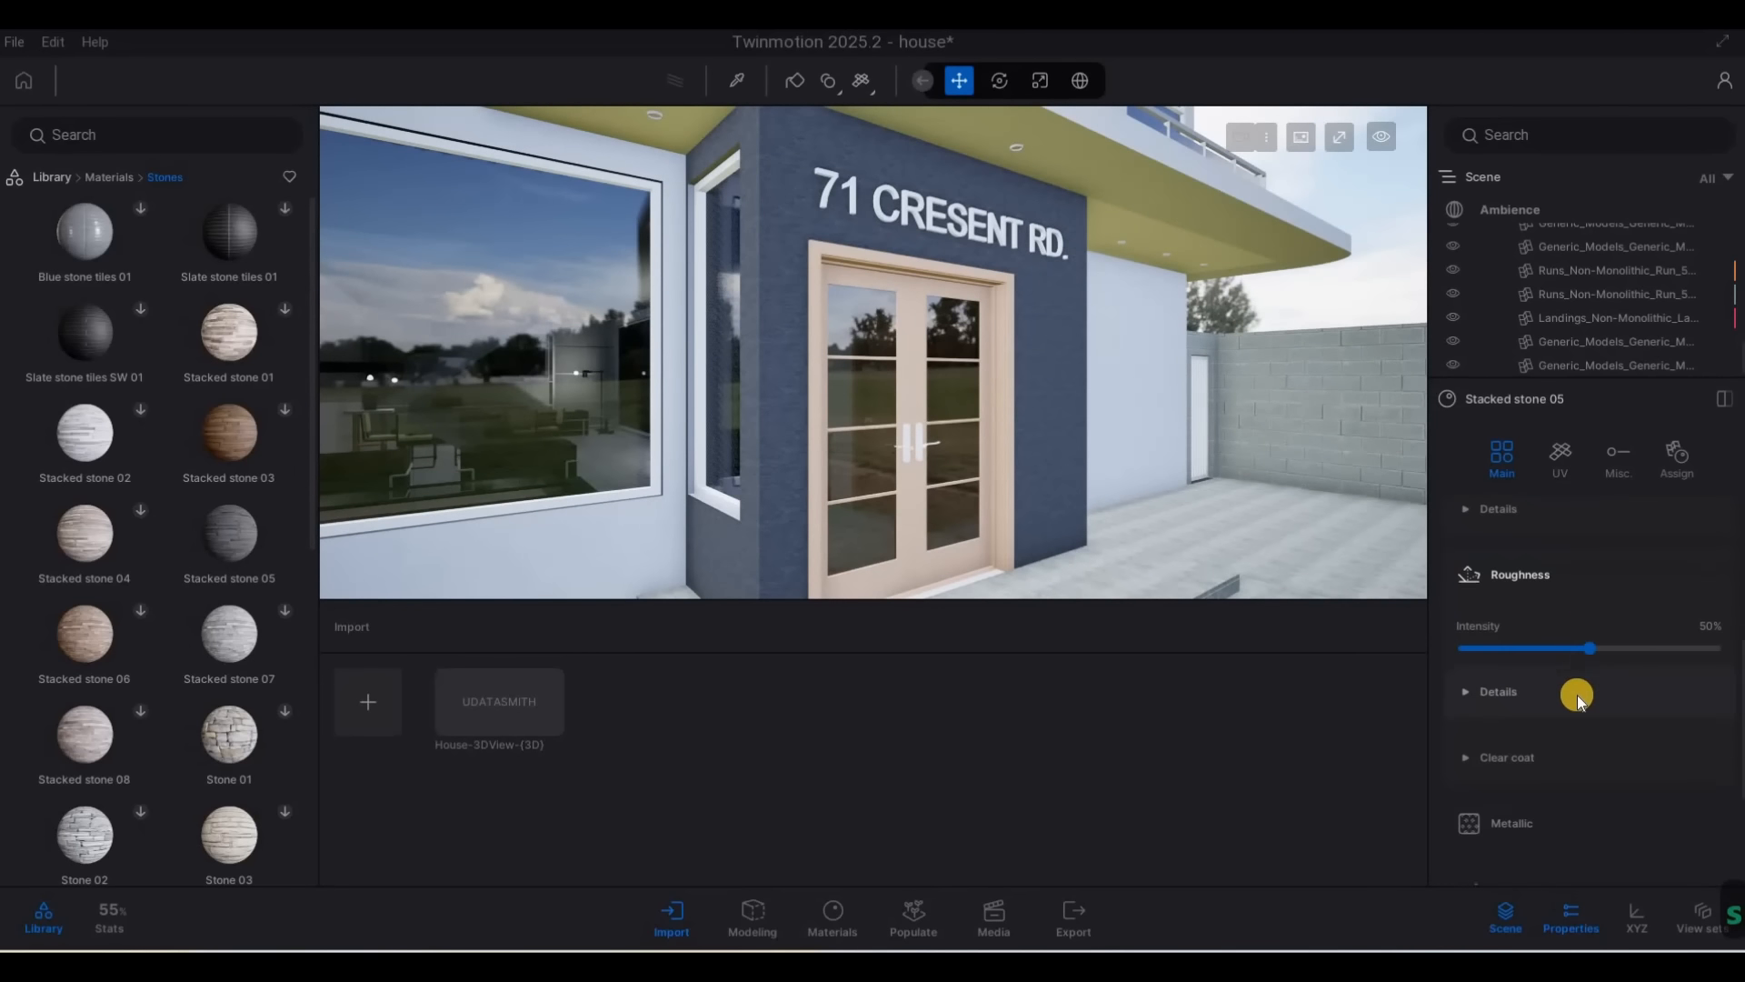
scroll(1578, 697, "down", 1)
scroll(1576, 697, "up", 1)
left_click(1502, 694)
scroll(1507, 706, "up", 3)
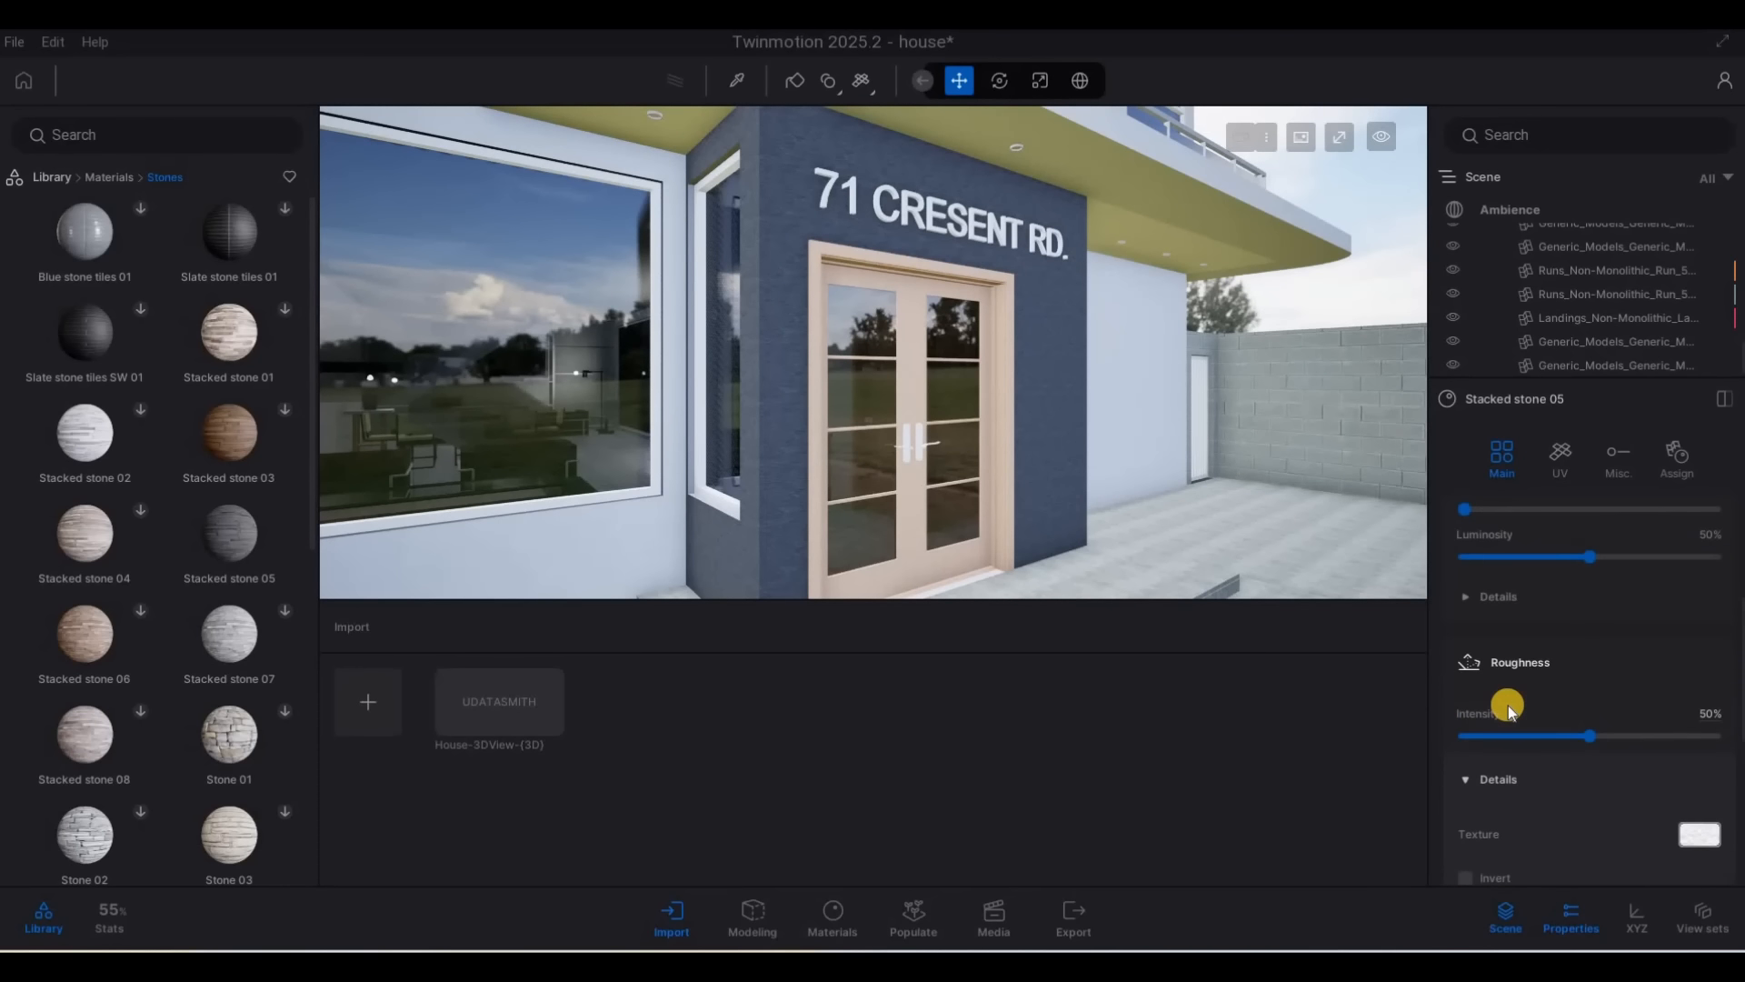
scroll(1545, 700, "down", 5)
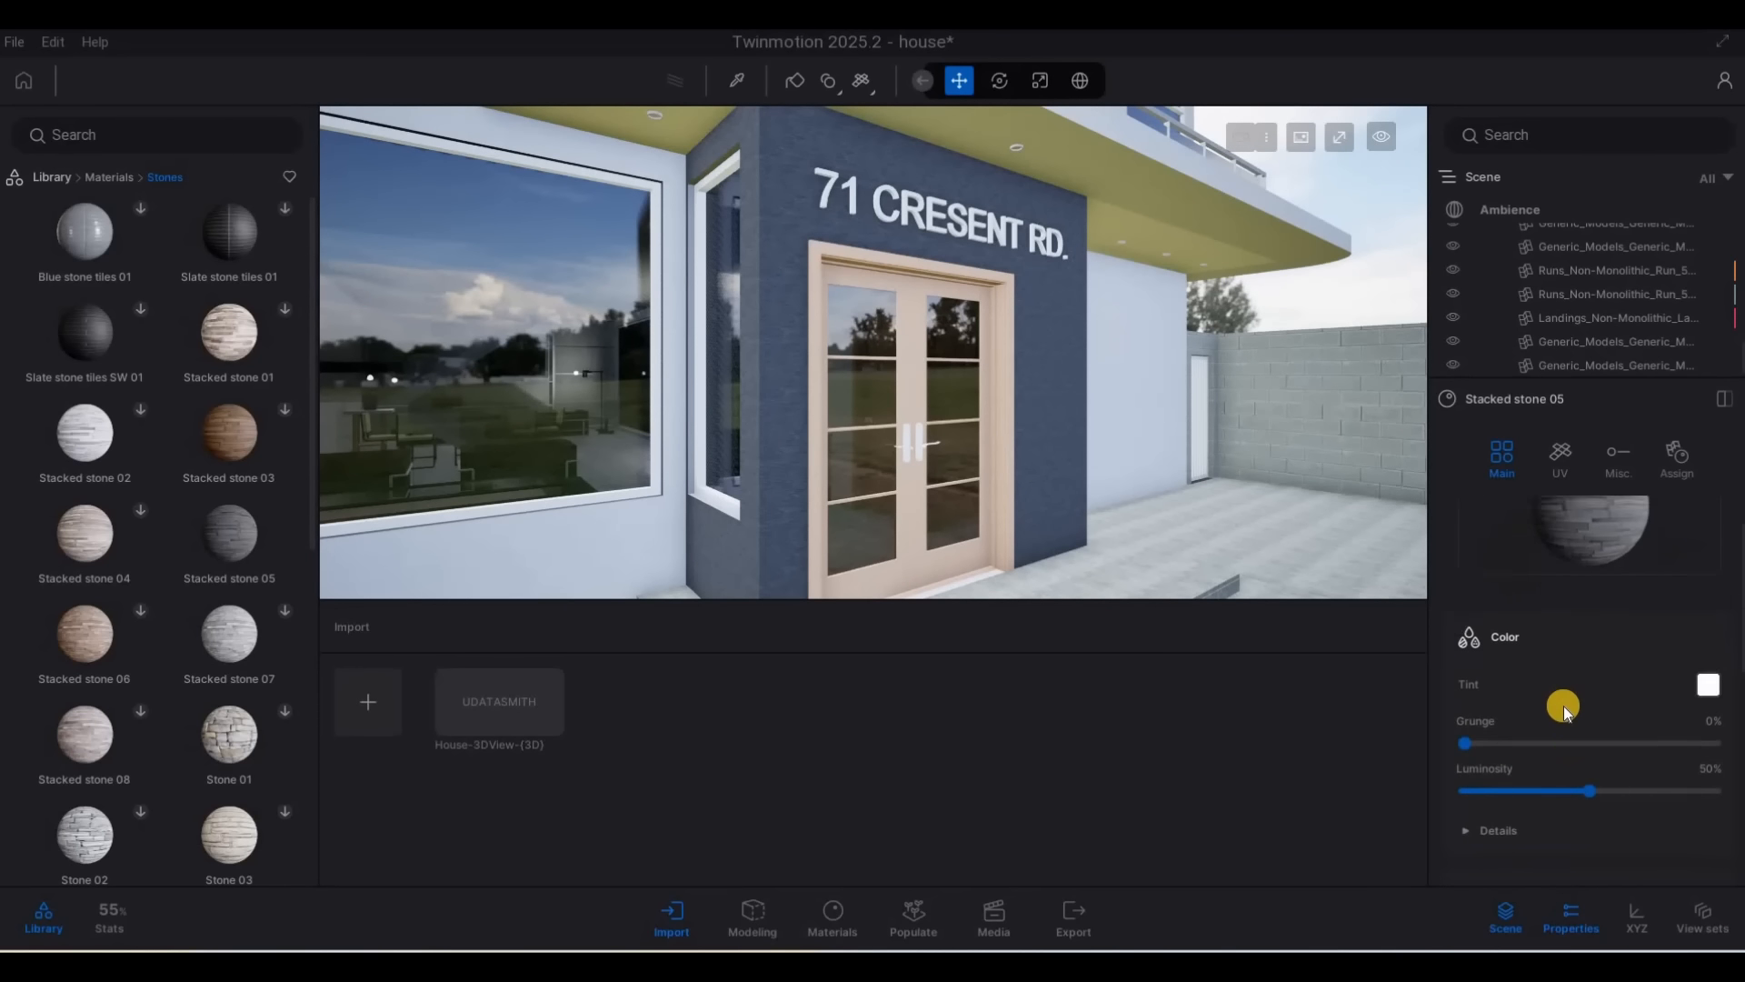
left_click(1479, 667)
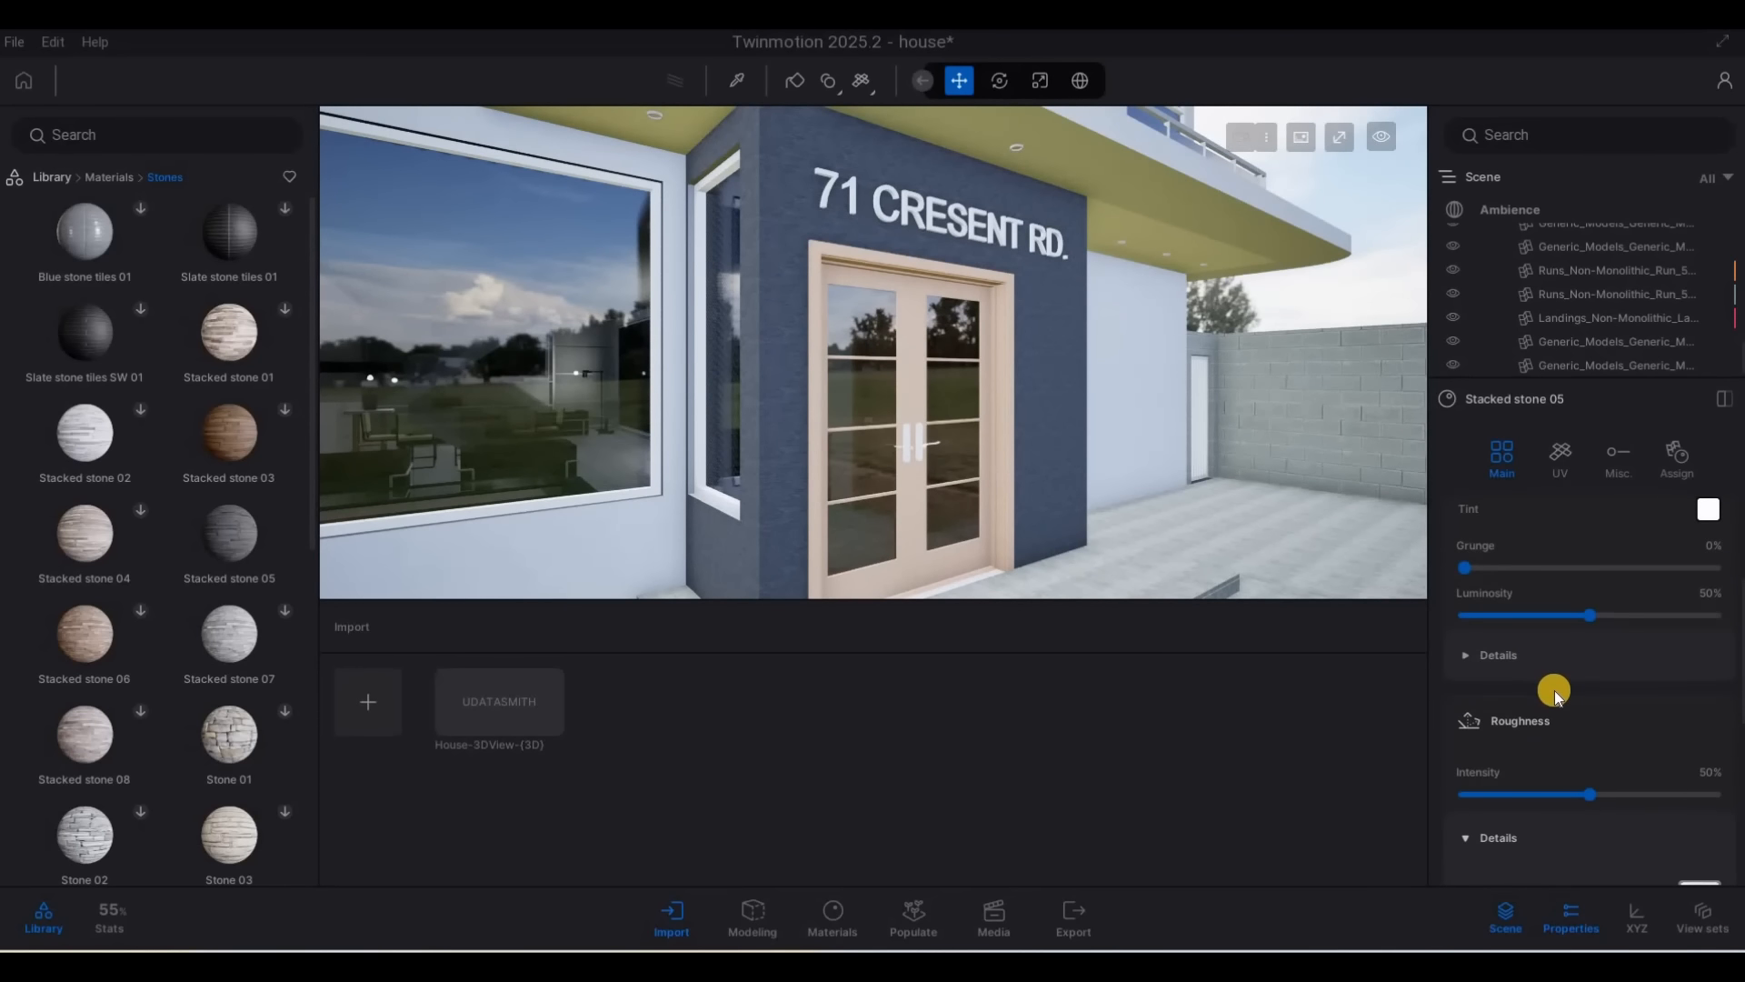
scroll(1572, 696, "down", 2)
scroll(1577, 733, "down", 5)
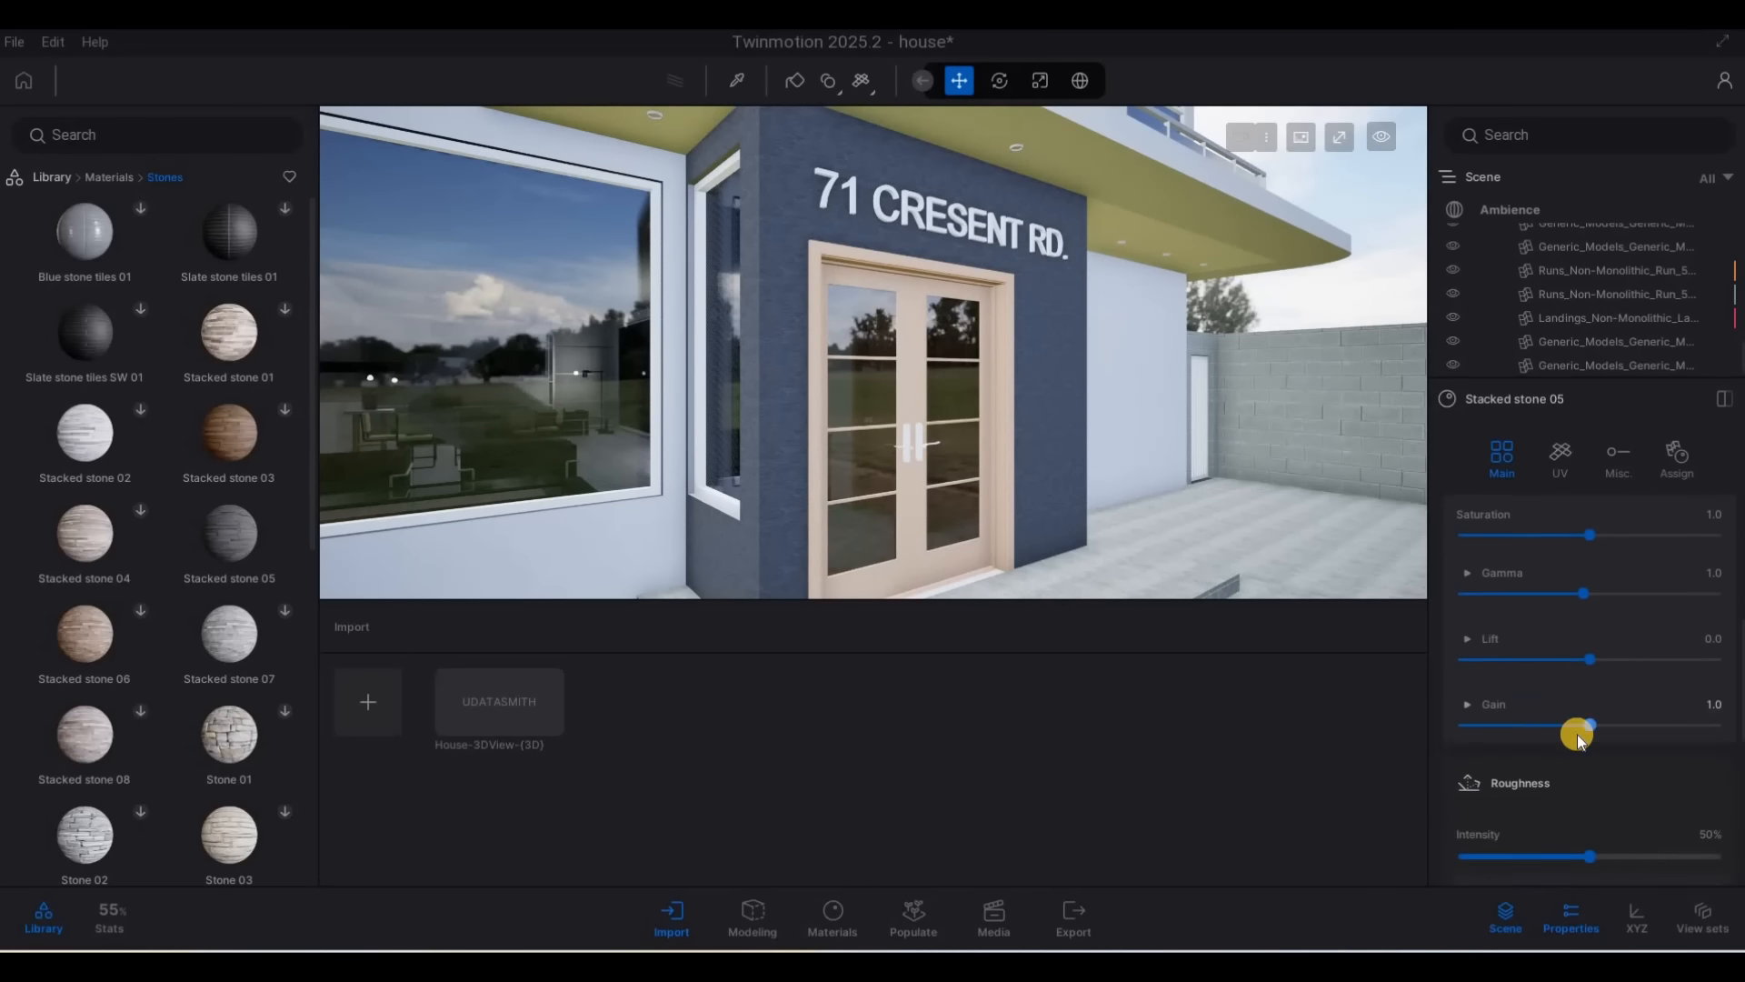
scroll(1497, 742, "down", 1)
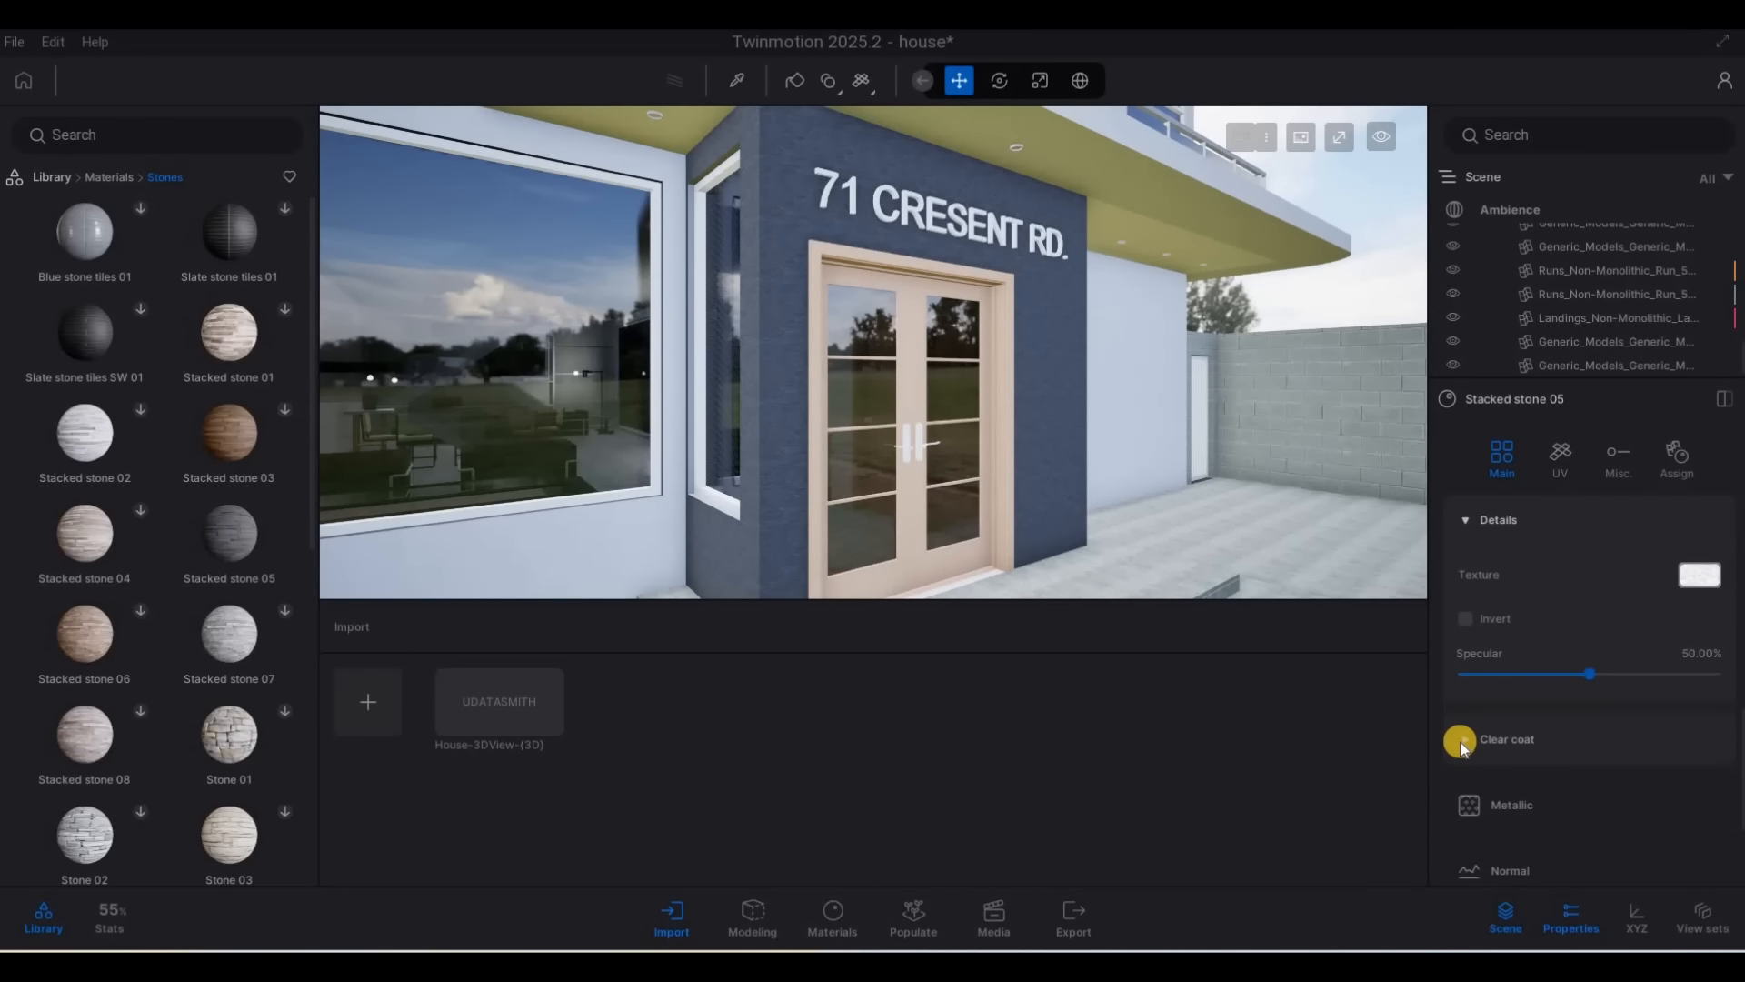
scroll(1538, 745, "down", 2)
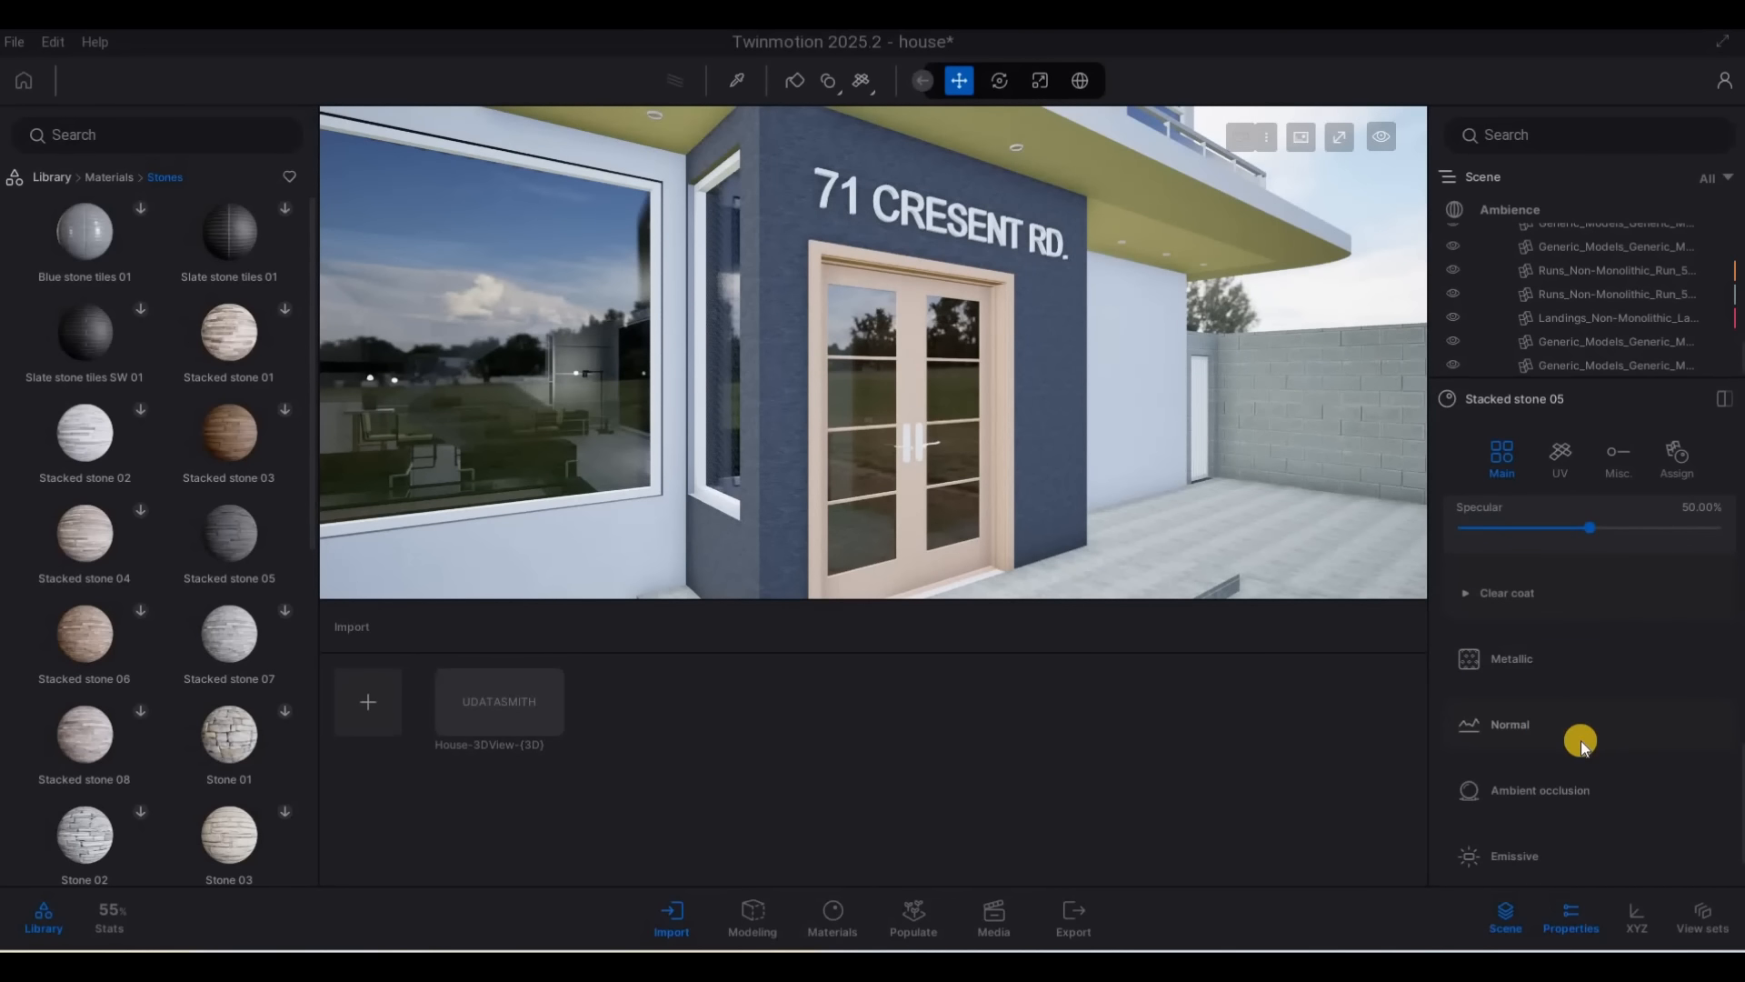
scroll(1580, 740, "up", 7)
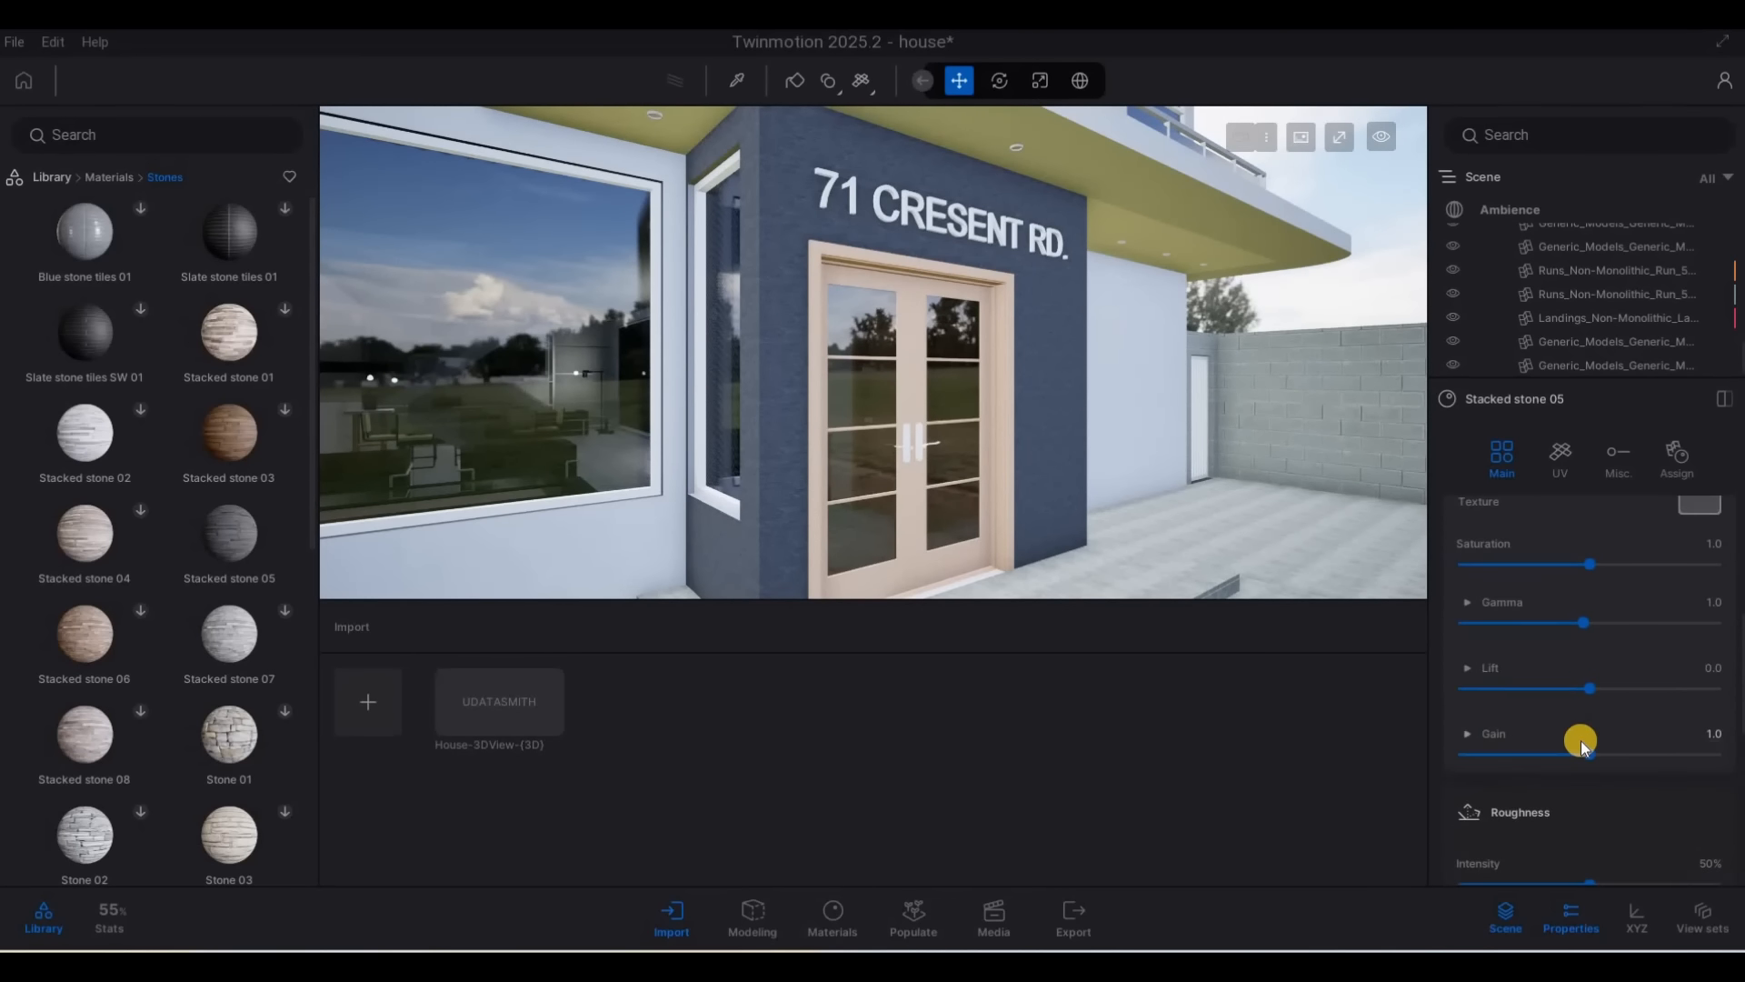
scroll(1580, 739, "up", 5)
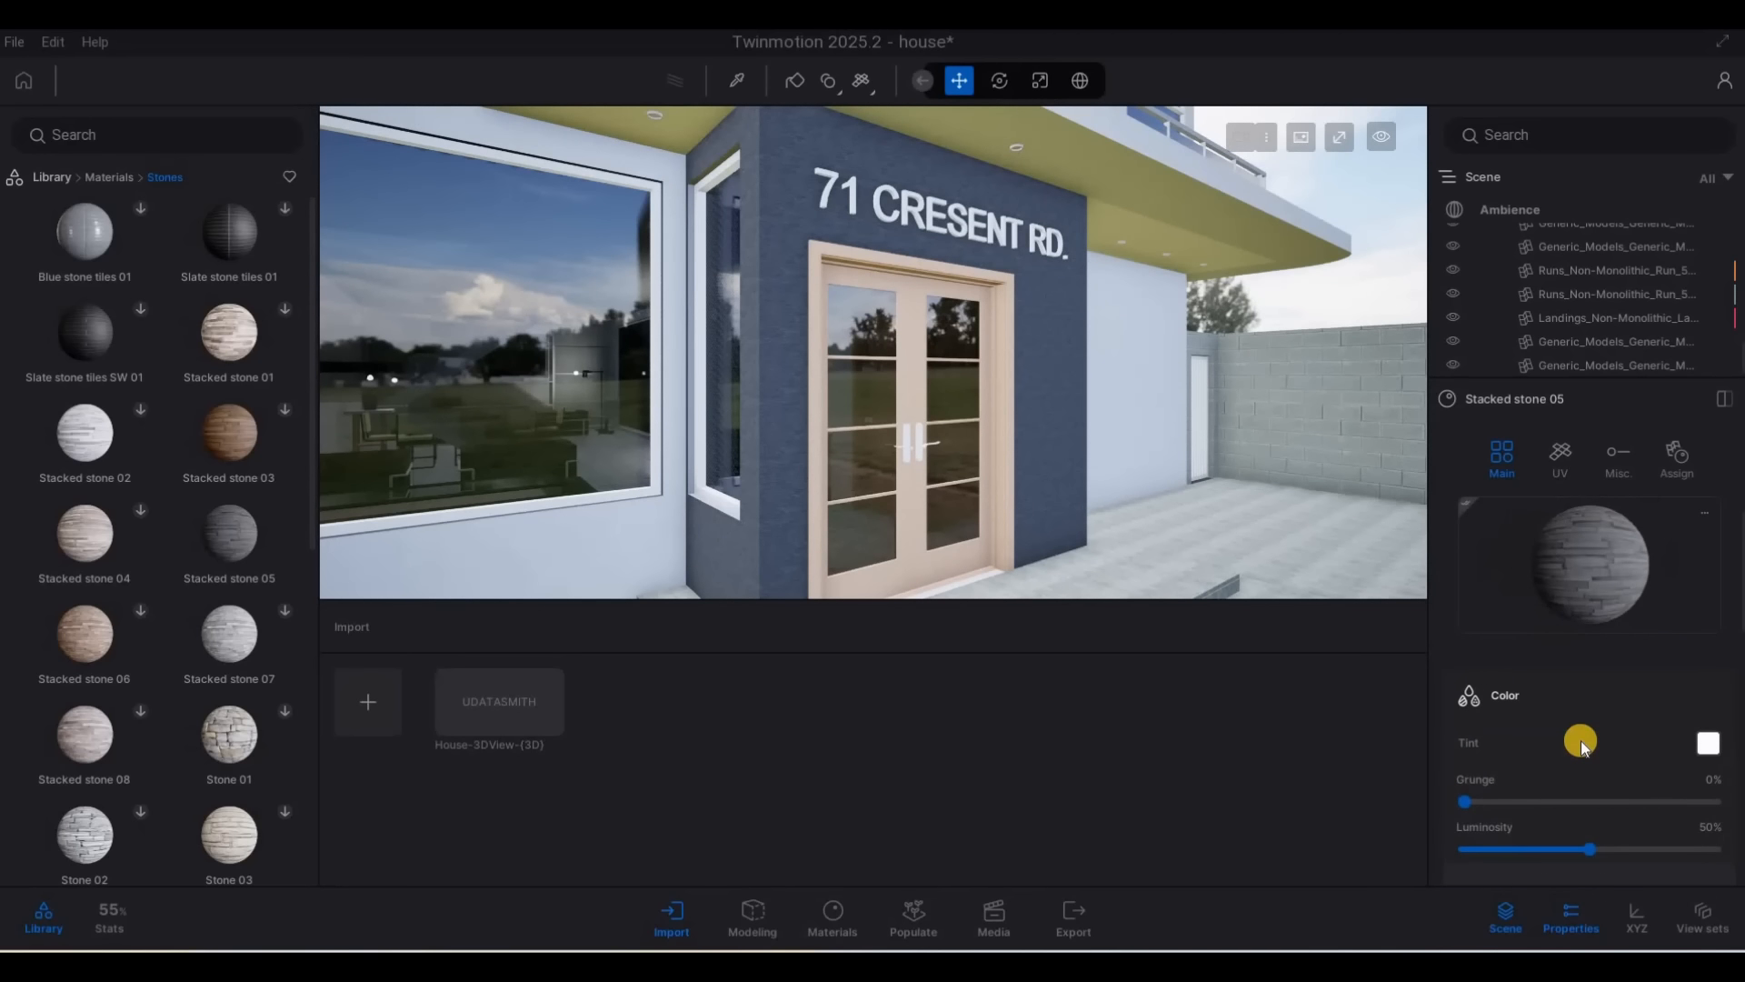
Review the color adjustments of Stacked stone 05 again and expand its clear coat options
scroll(1579, 740, "down", 4)
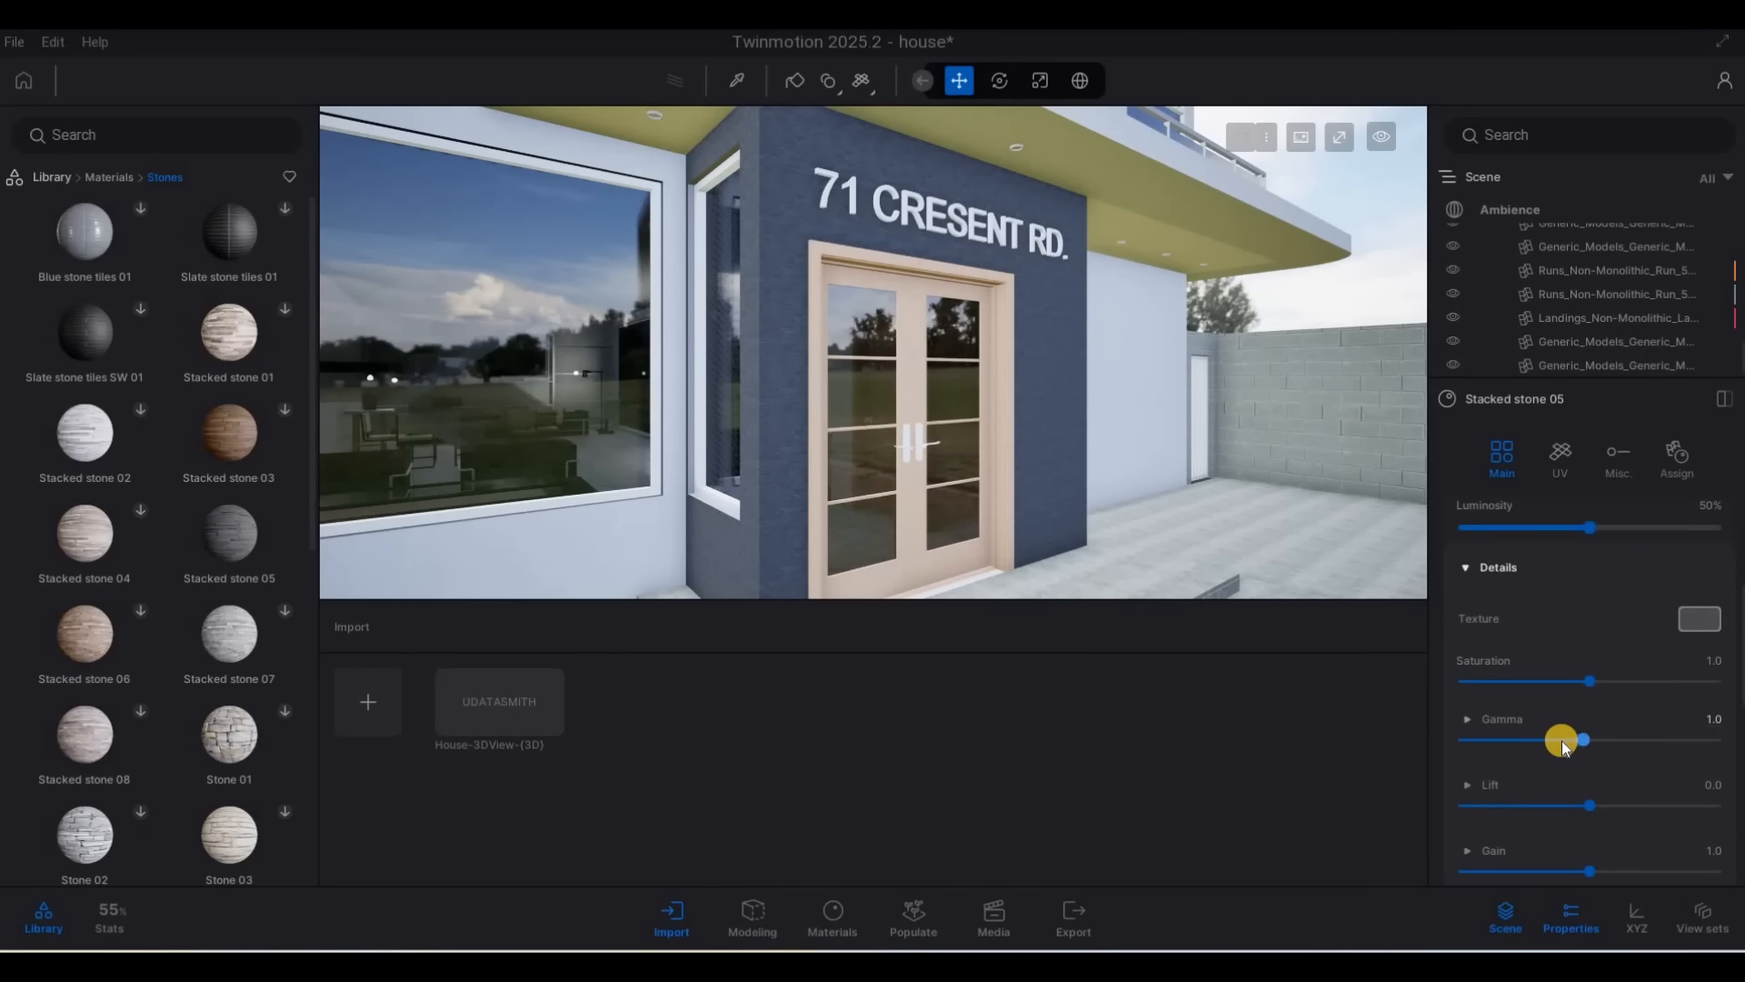
scroll(1531, 770, "down", 1)
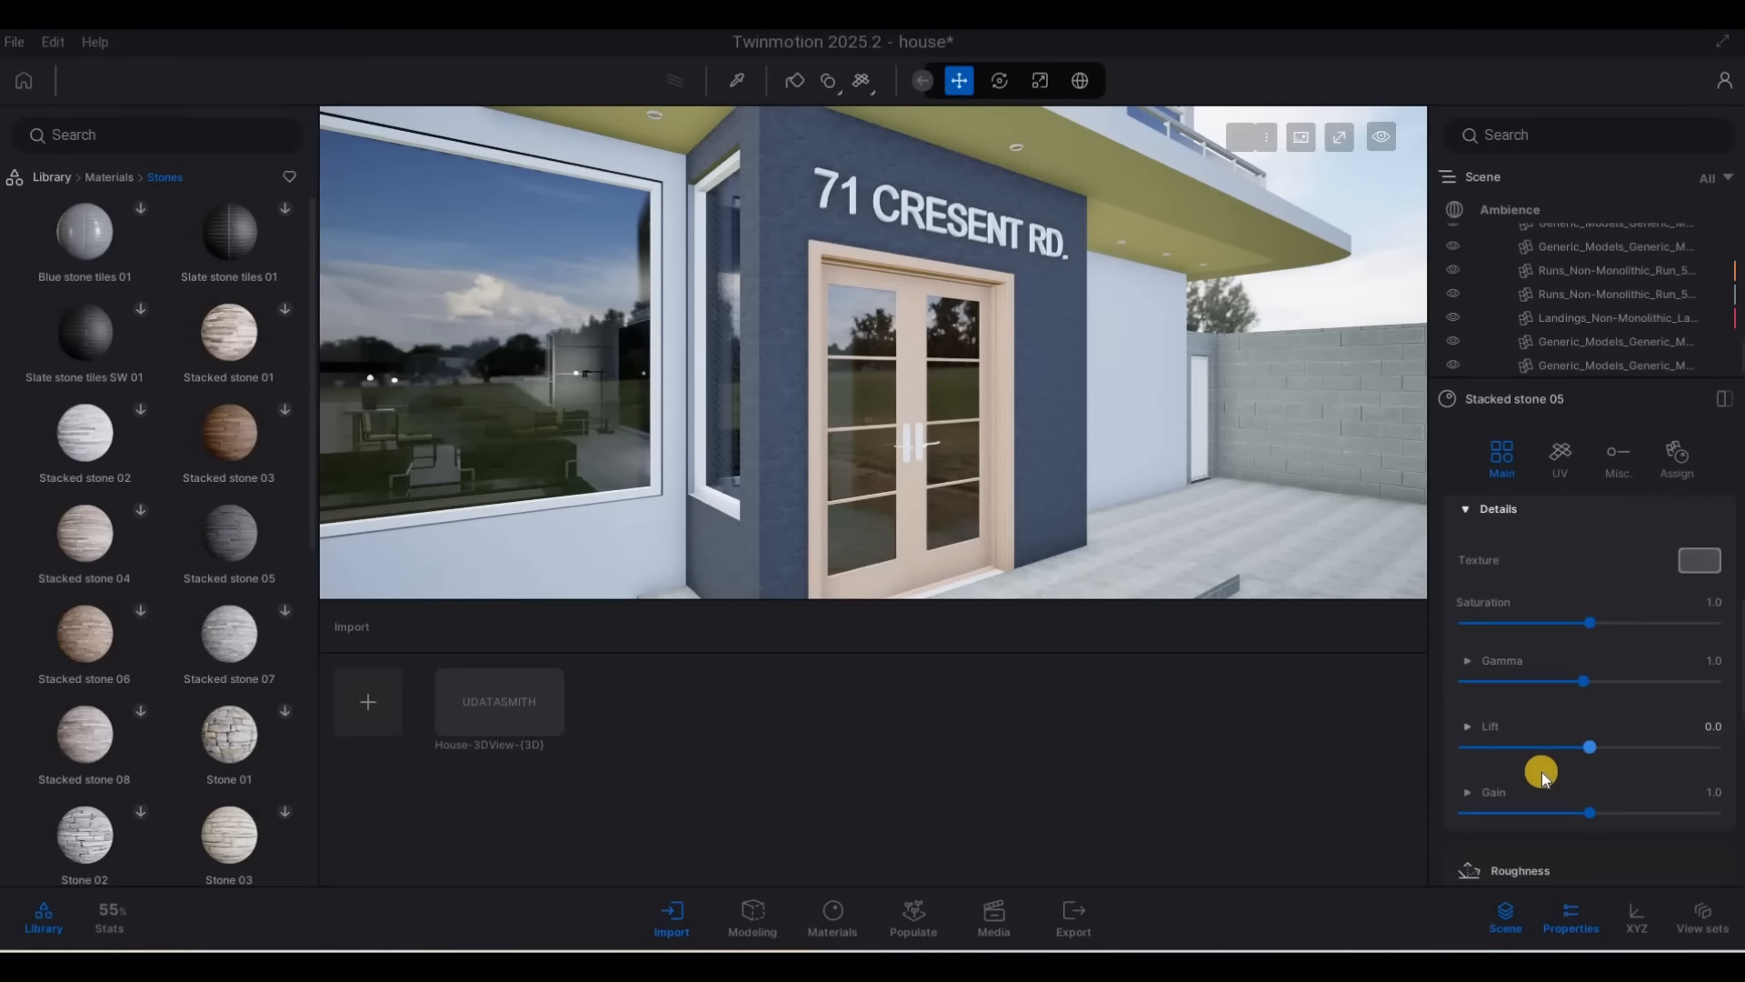
scroll(1541, 771, "down", 4)
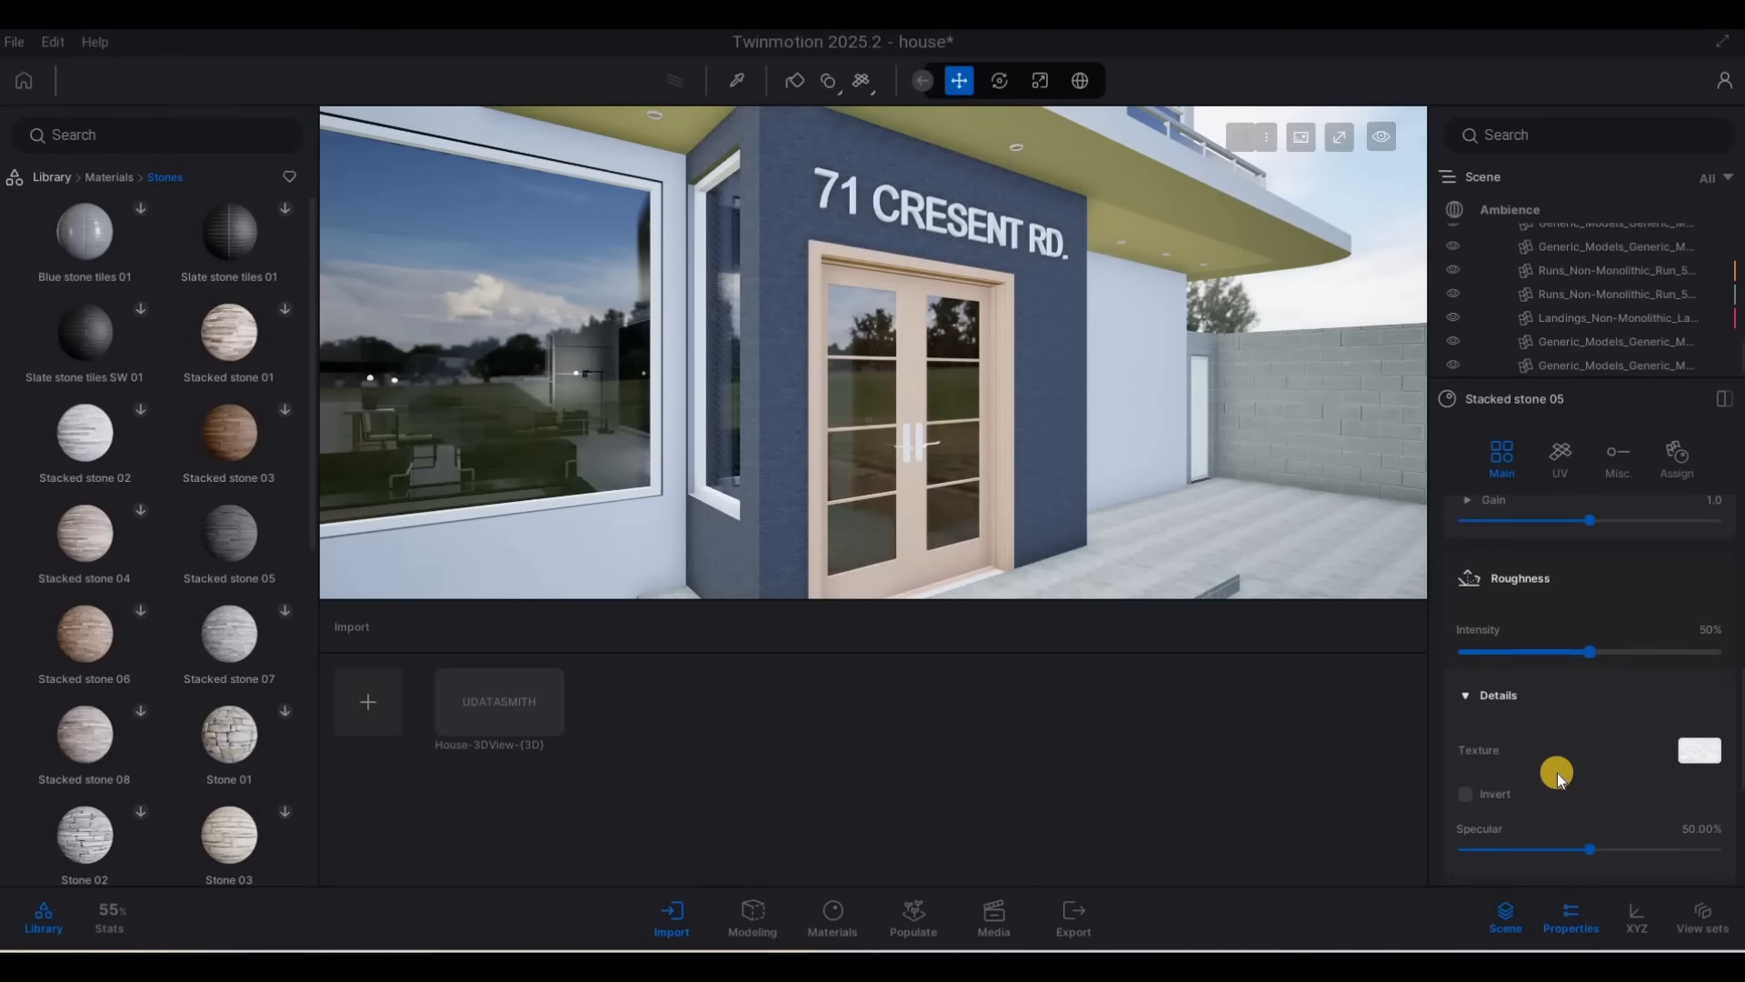
scroll(1557, 772, "down", 4)
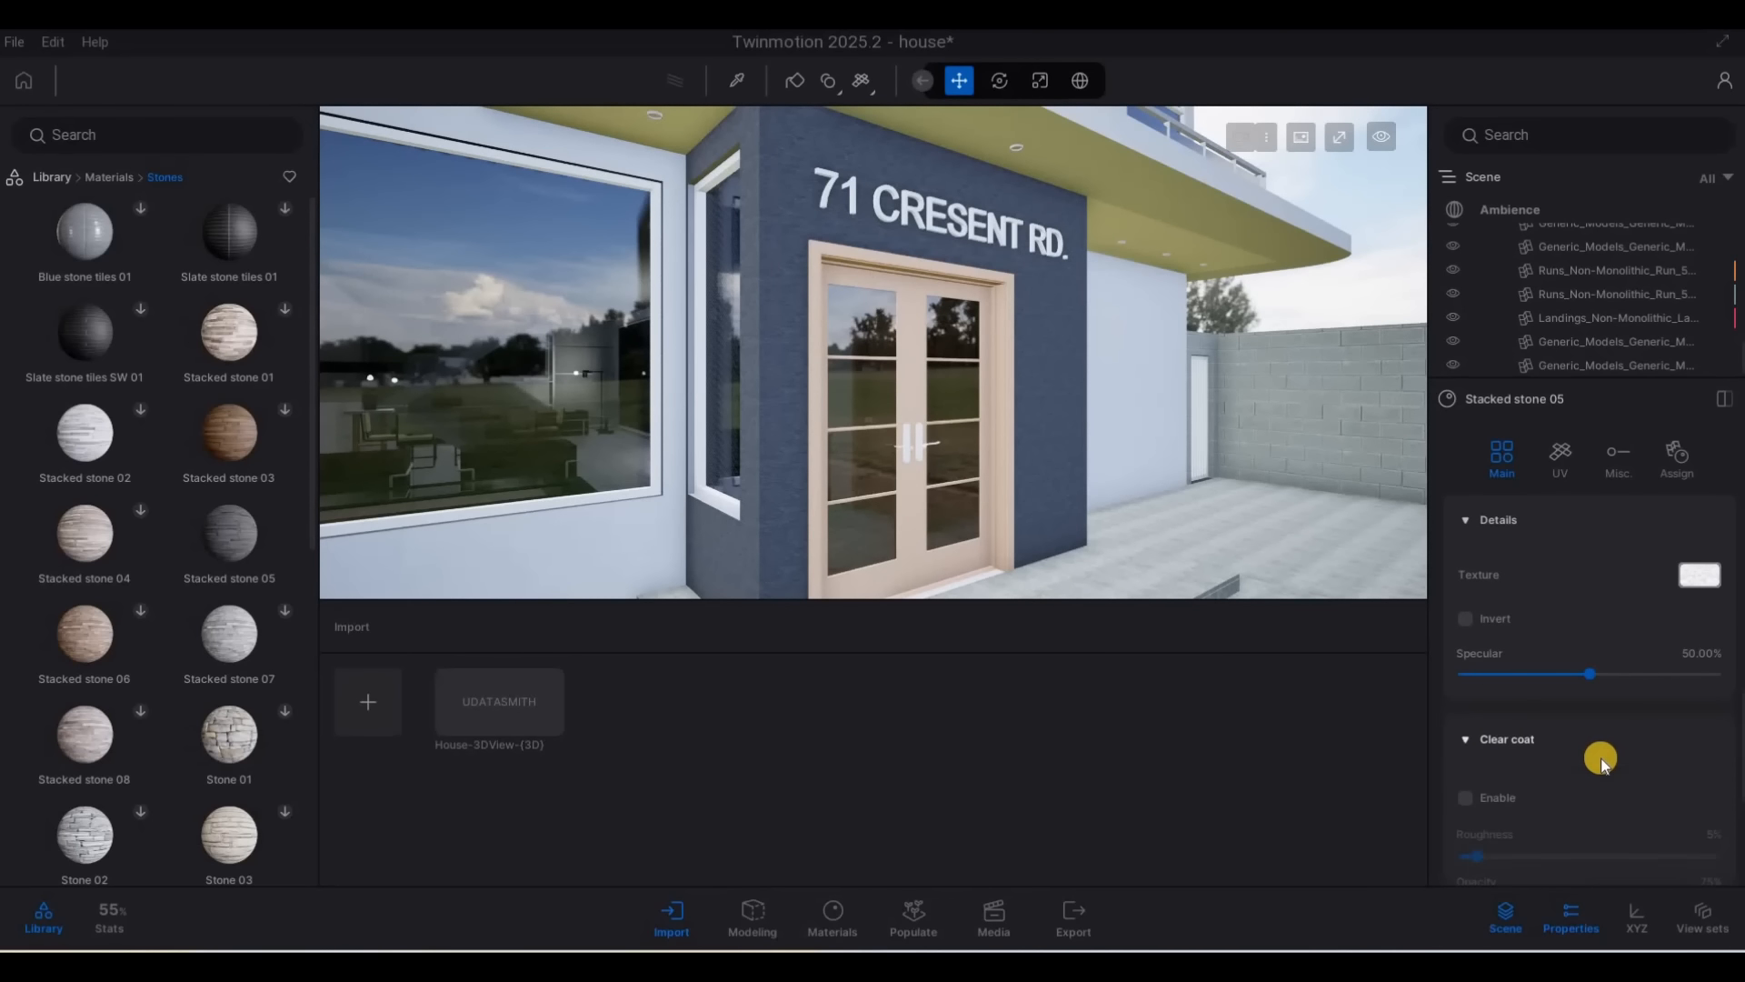
scroll(1601, 758, "down", 4)
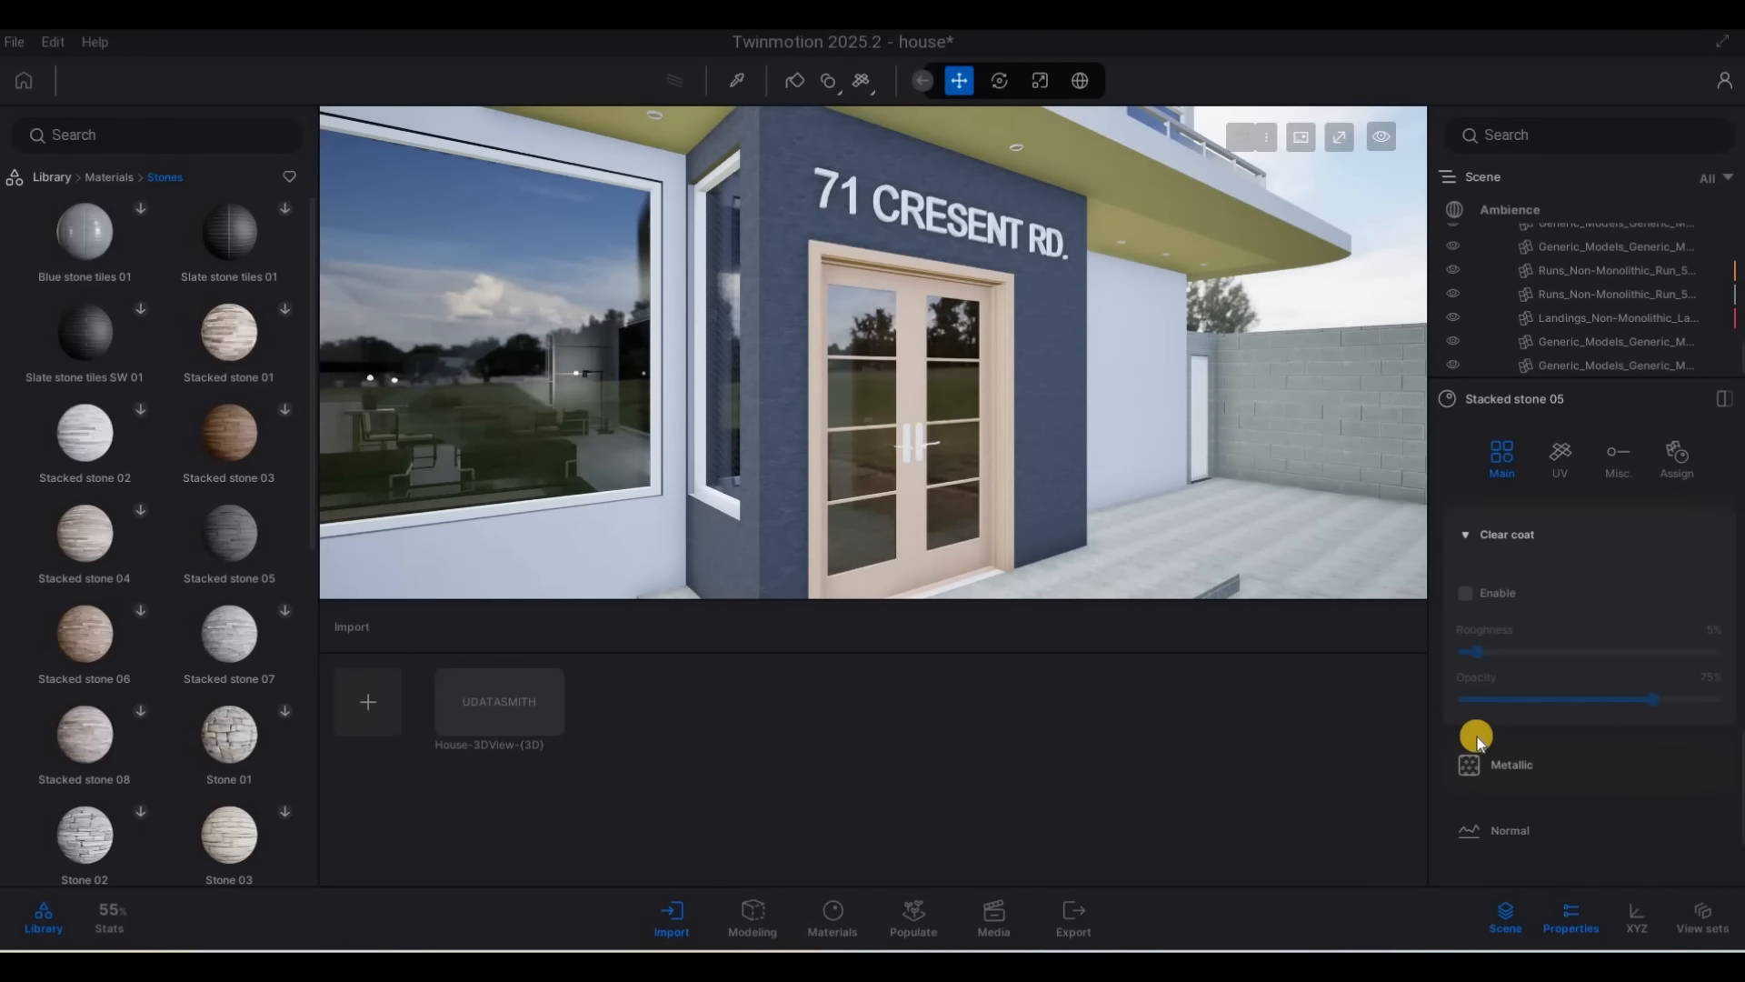
scroll(1499, 727, "down", 1)
scroll(1541, 727, "down", 2)
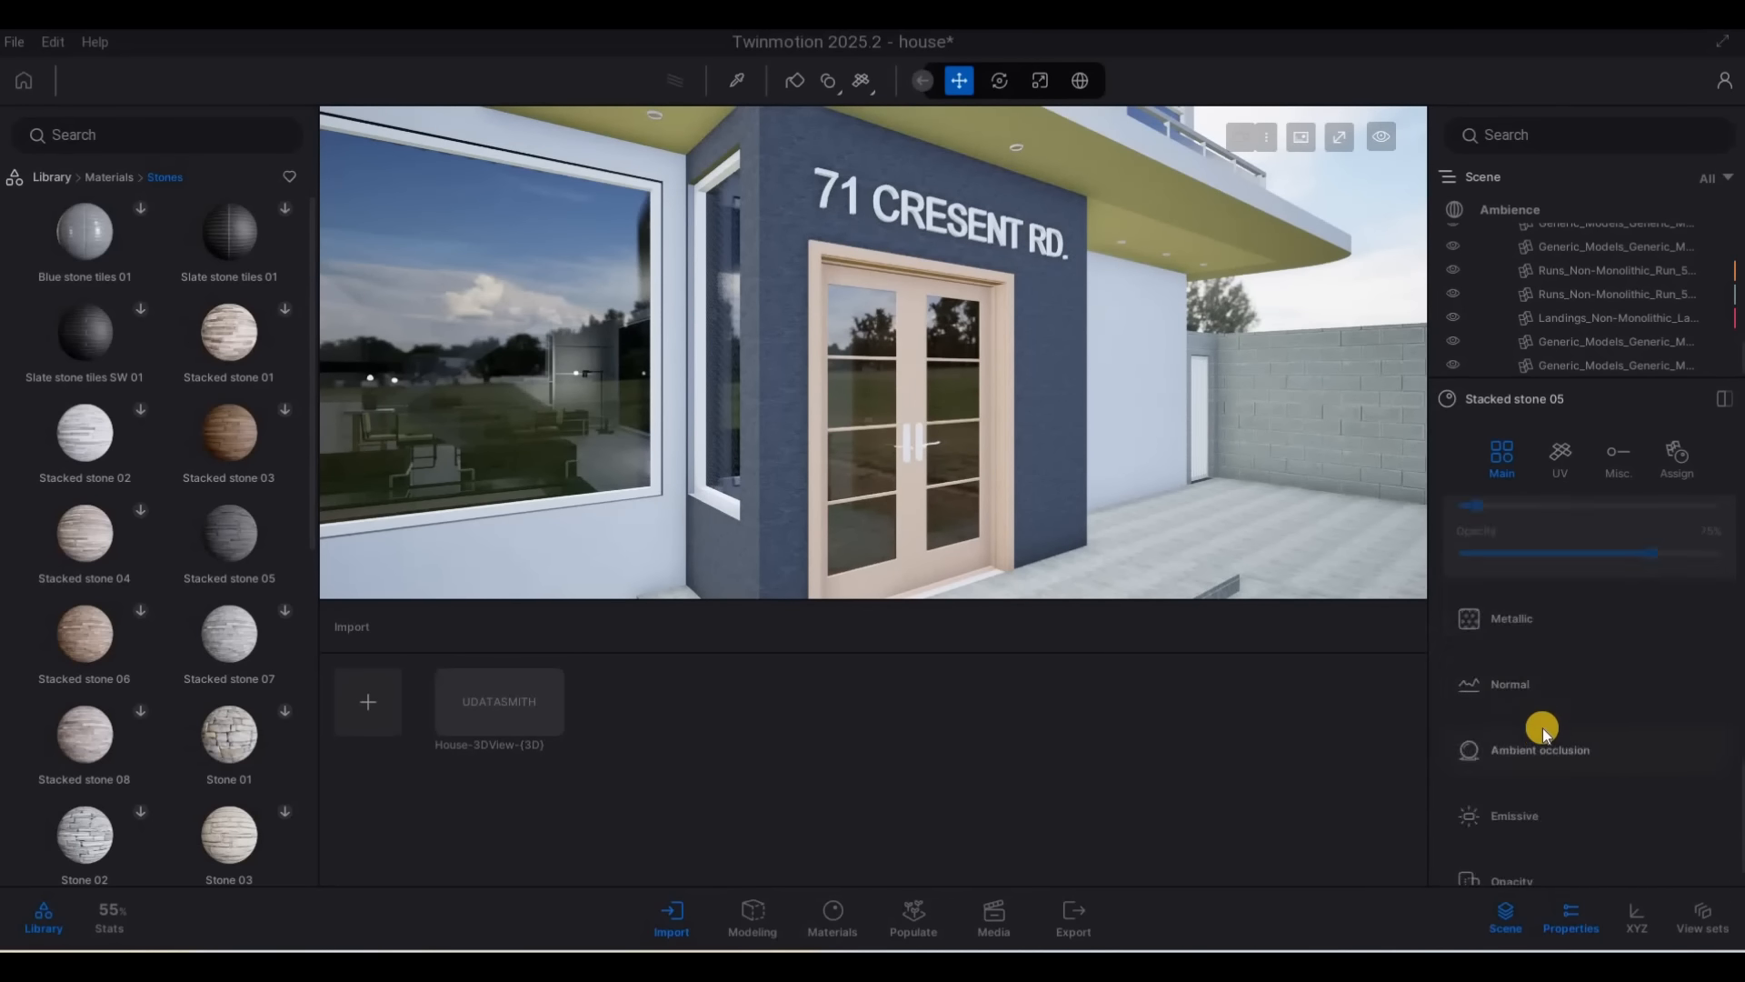
scroll(1591, 718, "up", 6)
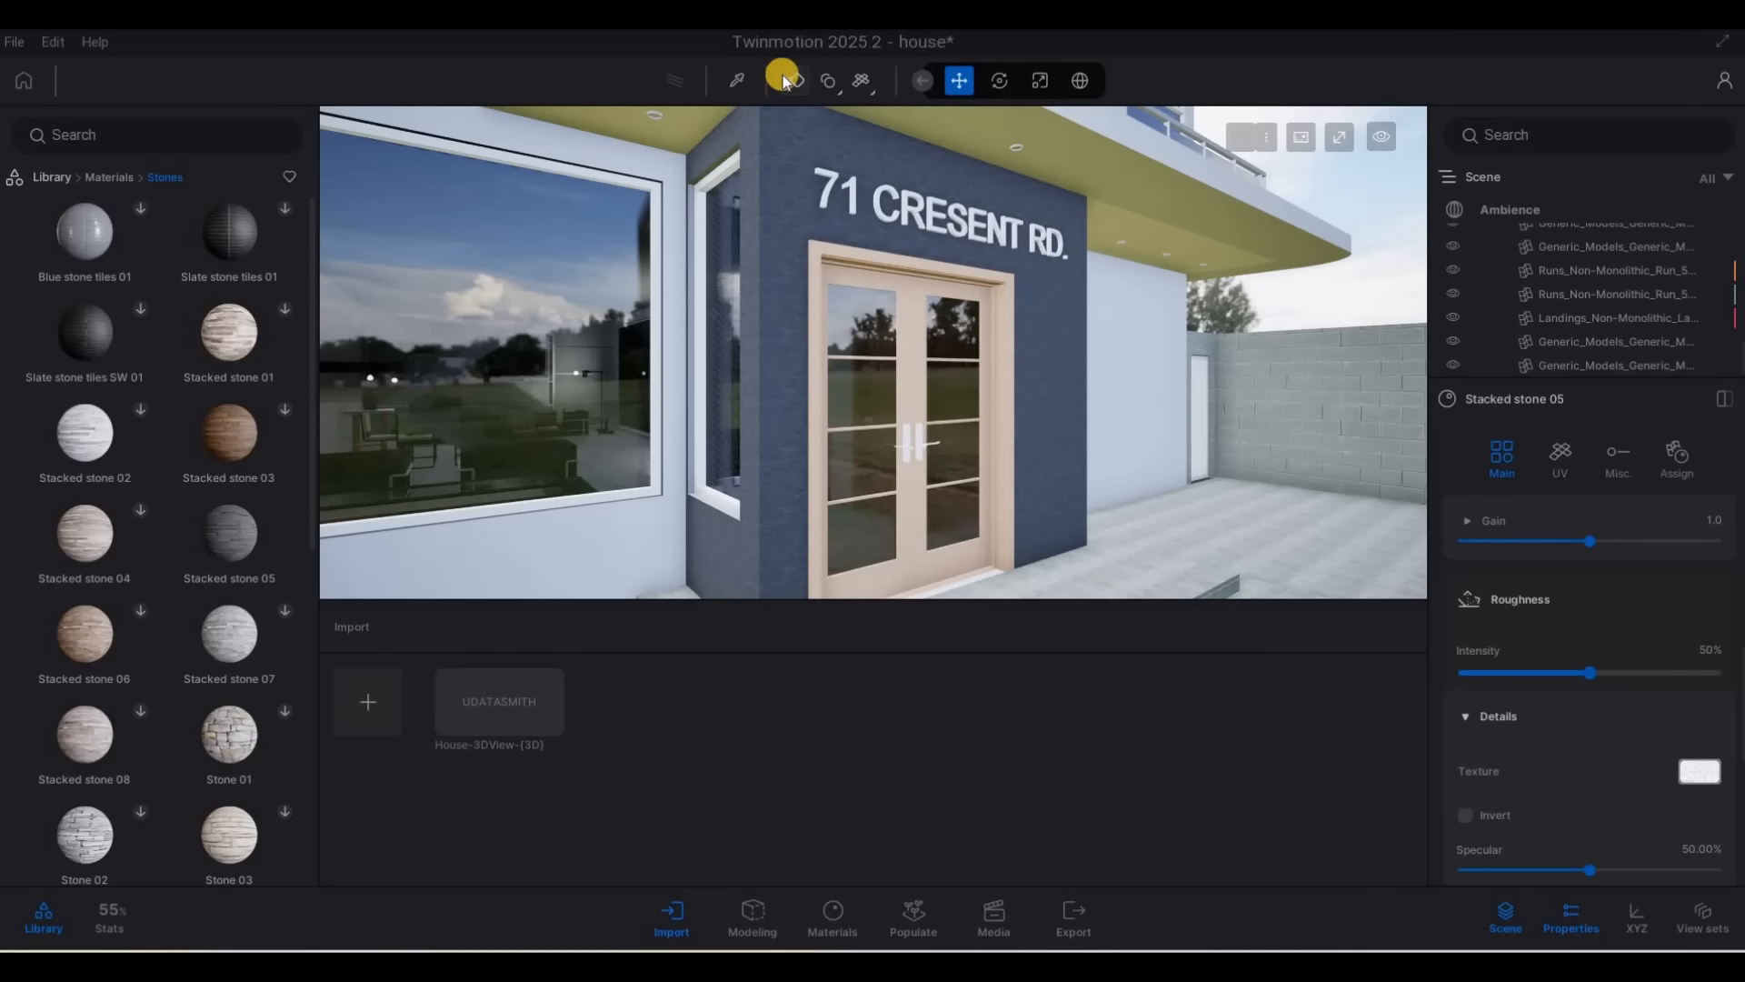
Sample the entrance wall's Stacked stone 05 material, enable Randomize UV and set its UV scale to 4.15
left_click(738, 80)
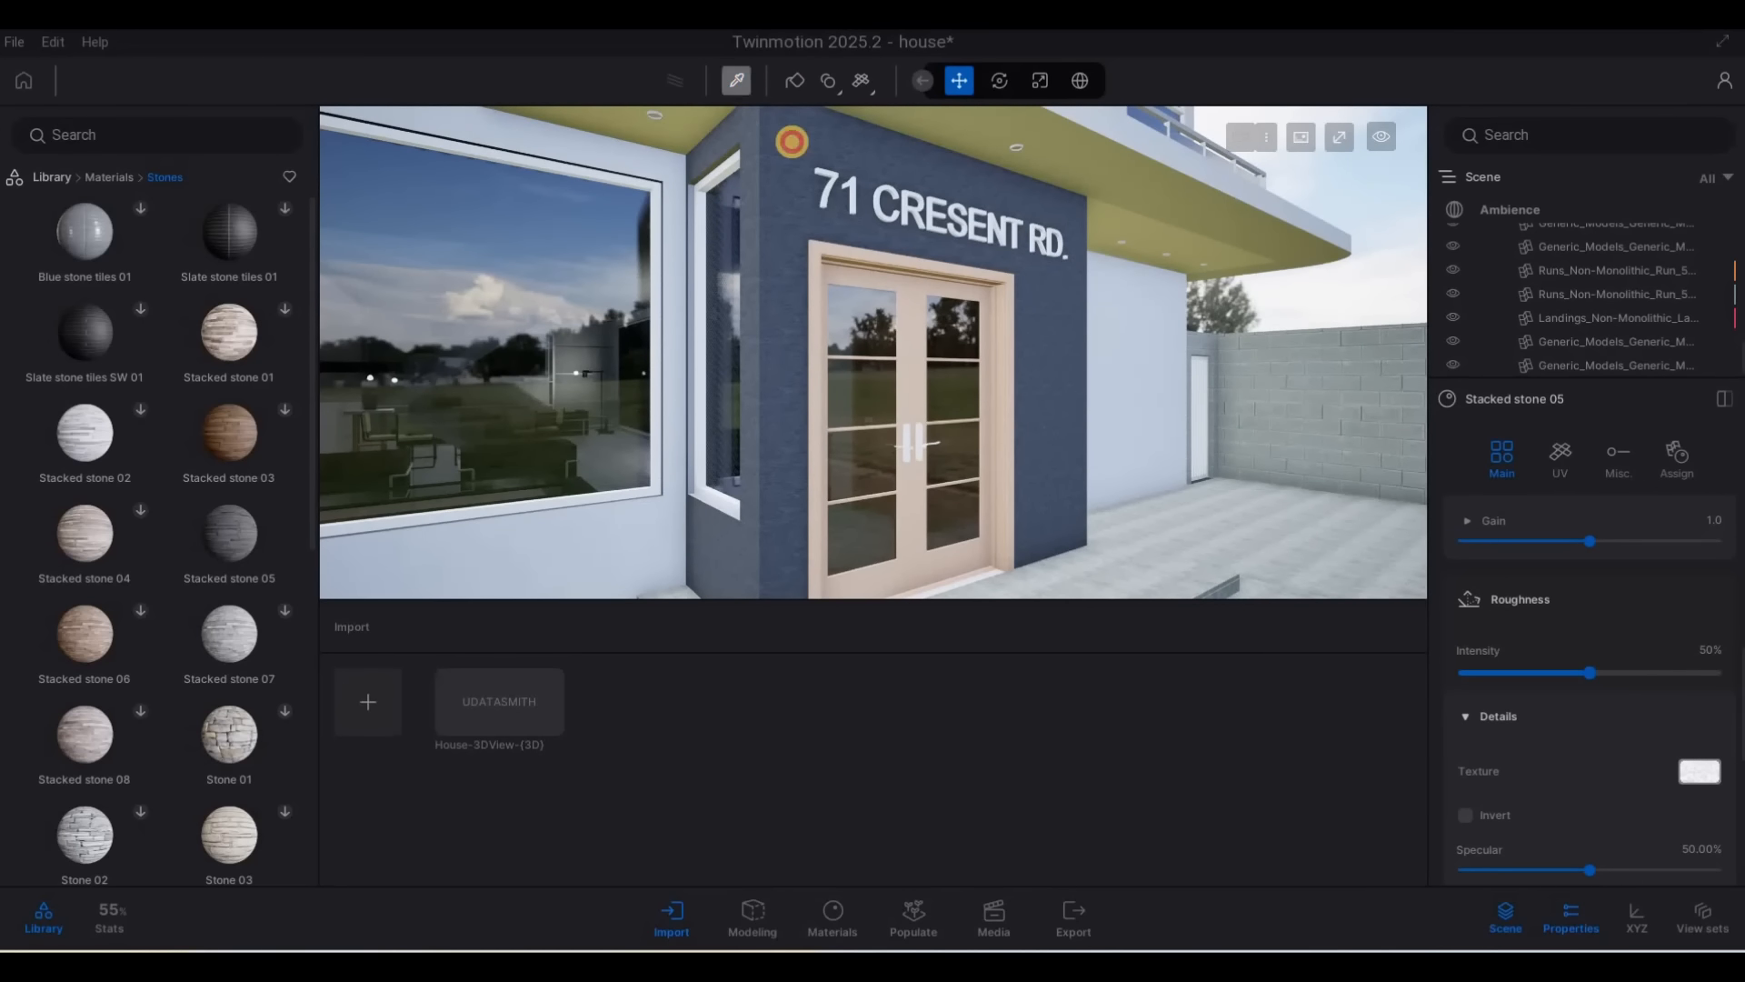
scroll(1600, 542, "up", 4)
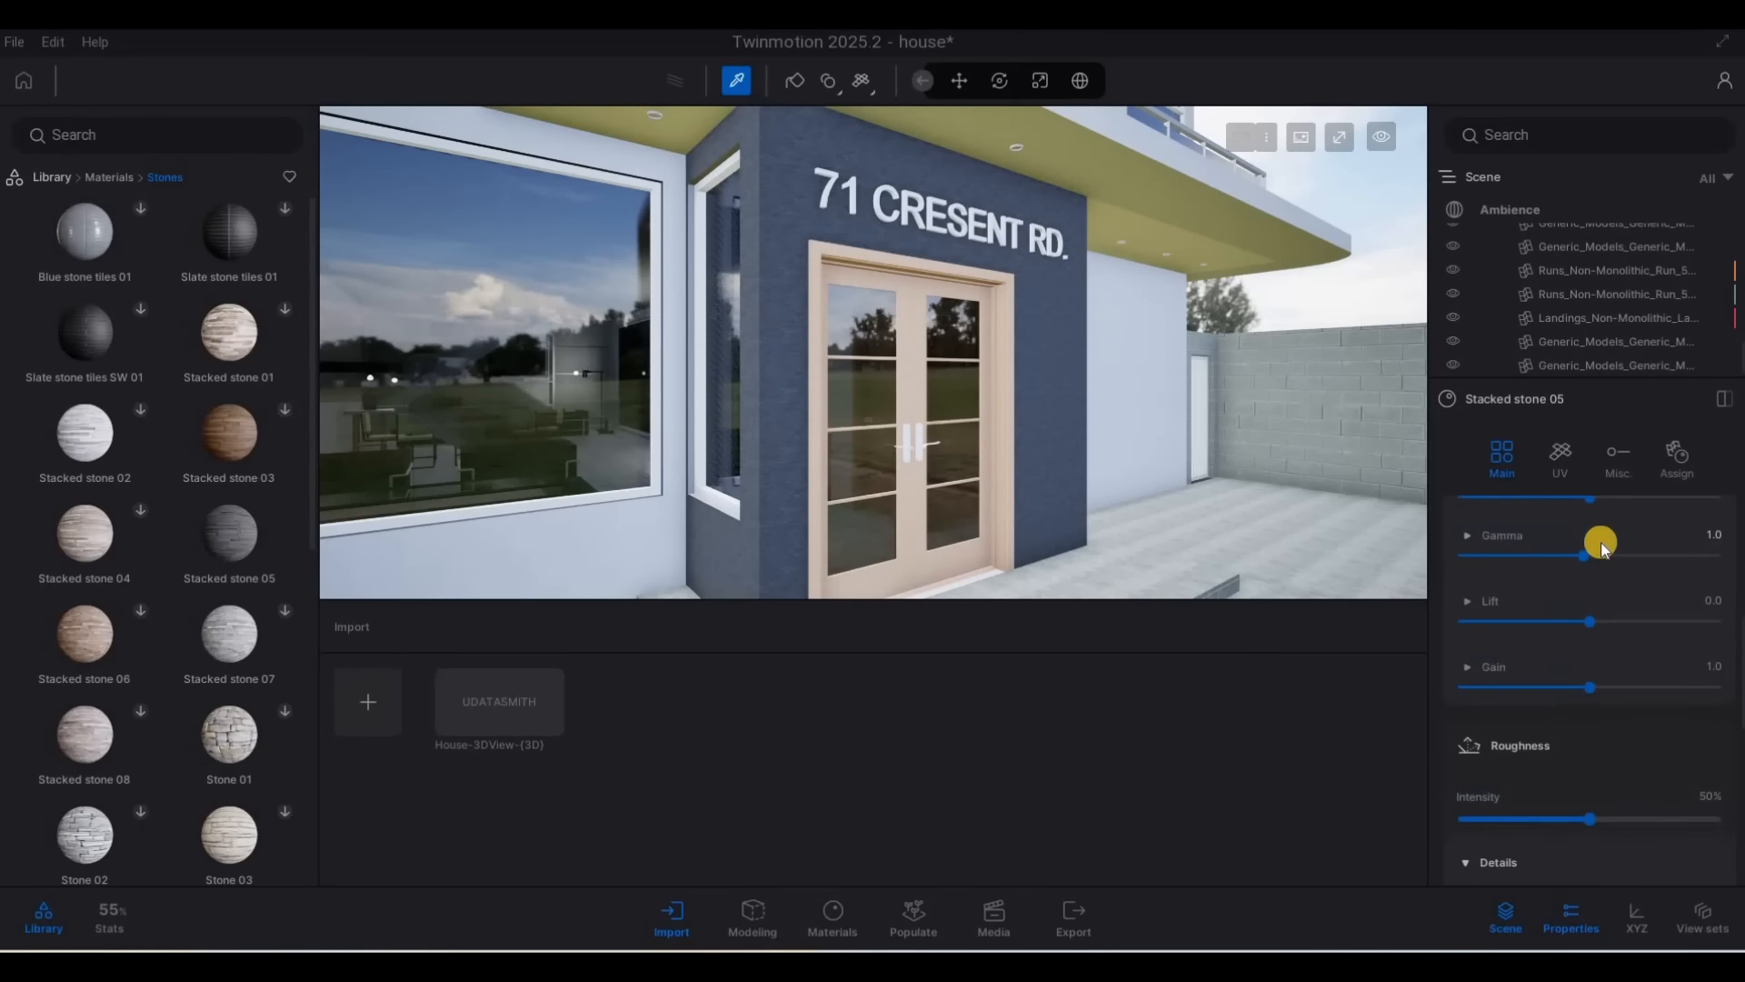
scroll(1618, 609, "up", 3)
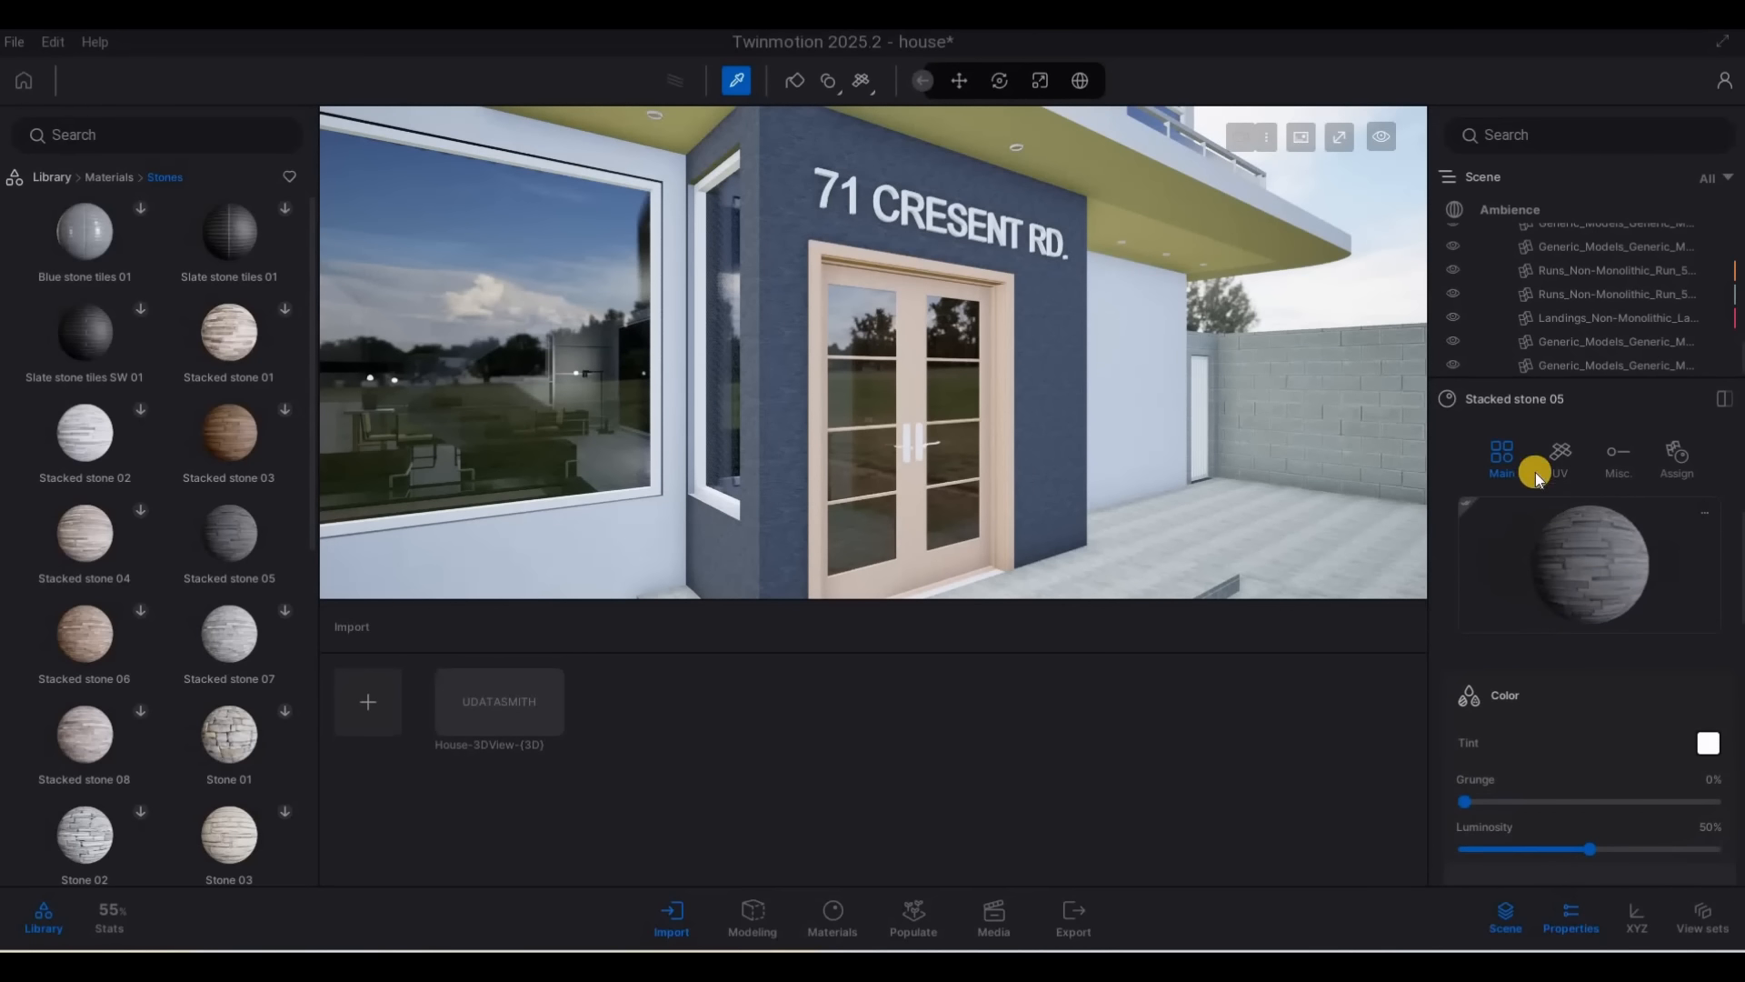
left_click(1555, 459)
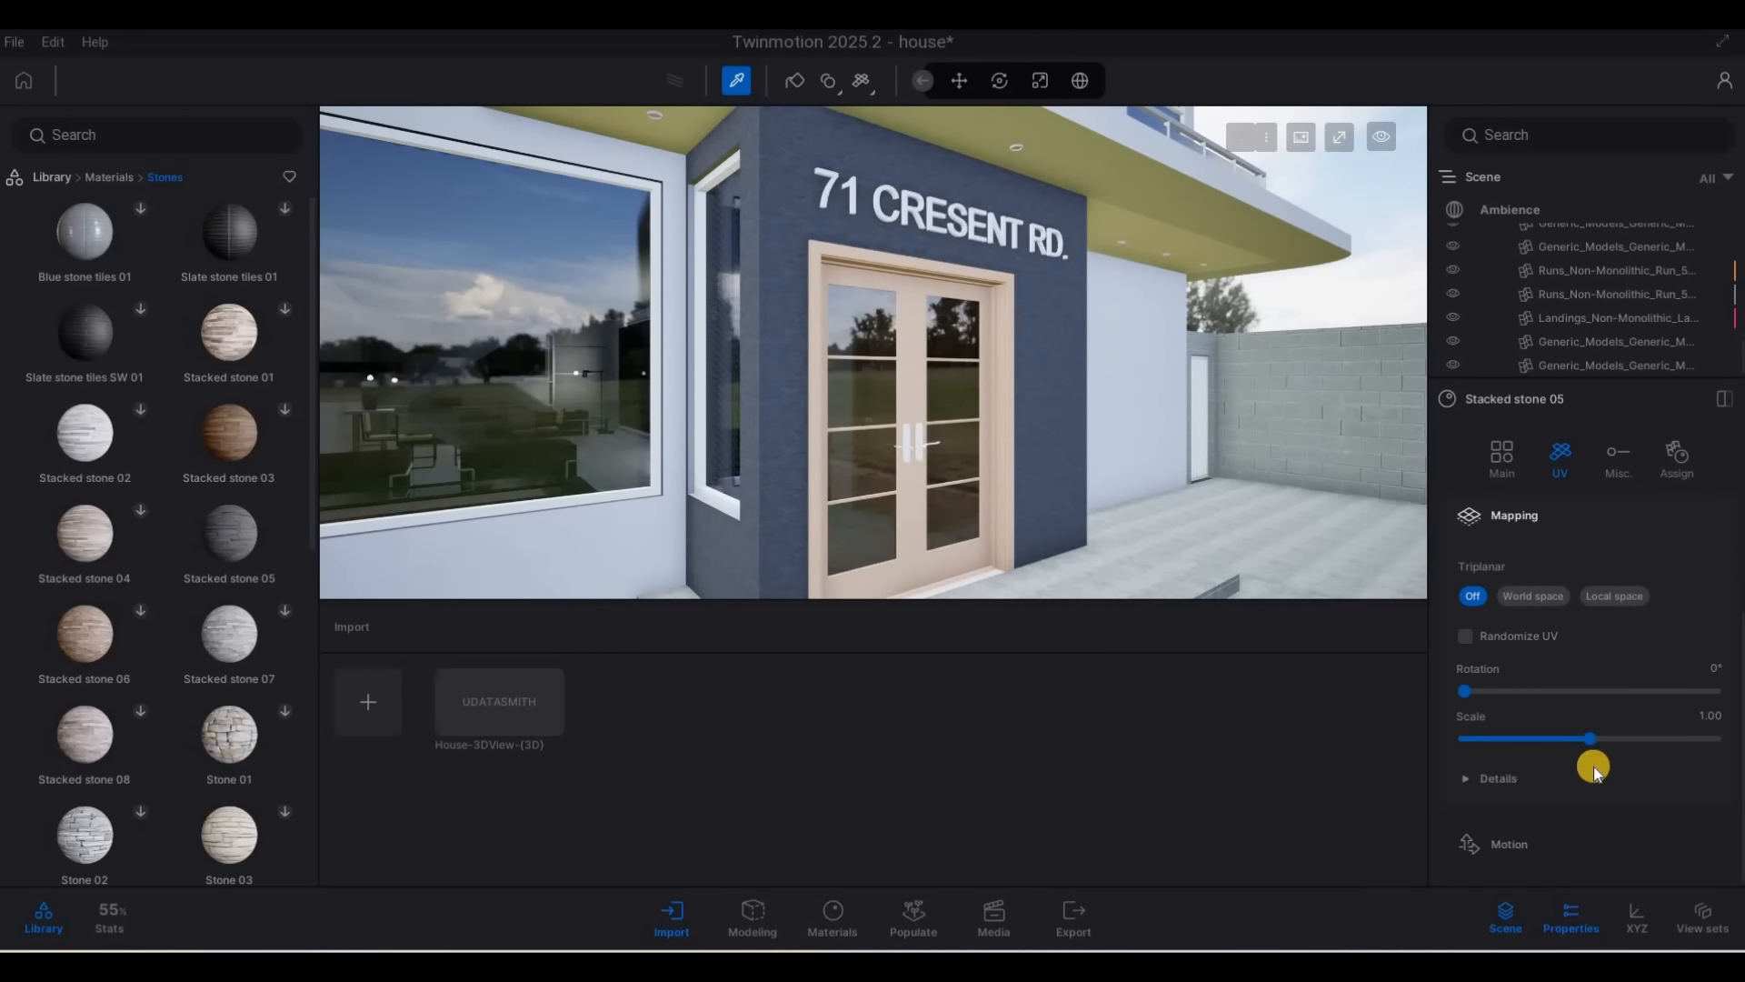
left_click_drag(1595, 744, 1611, 738)
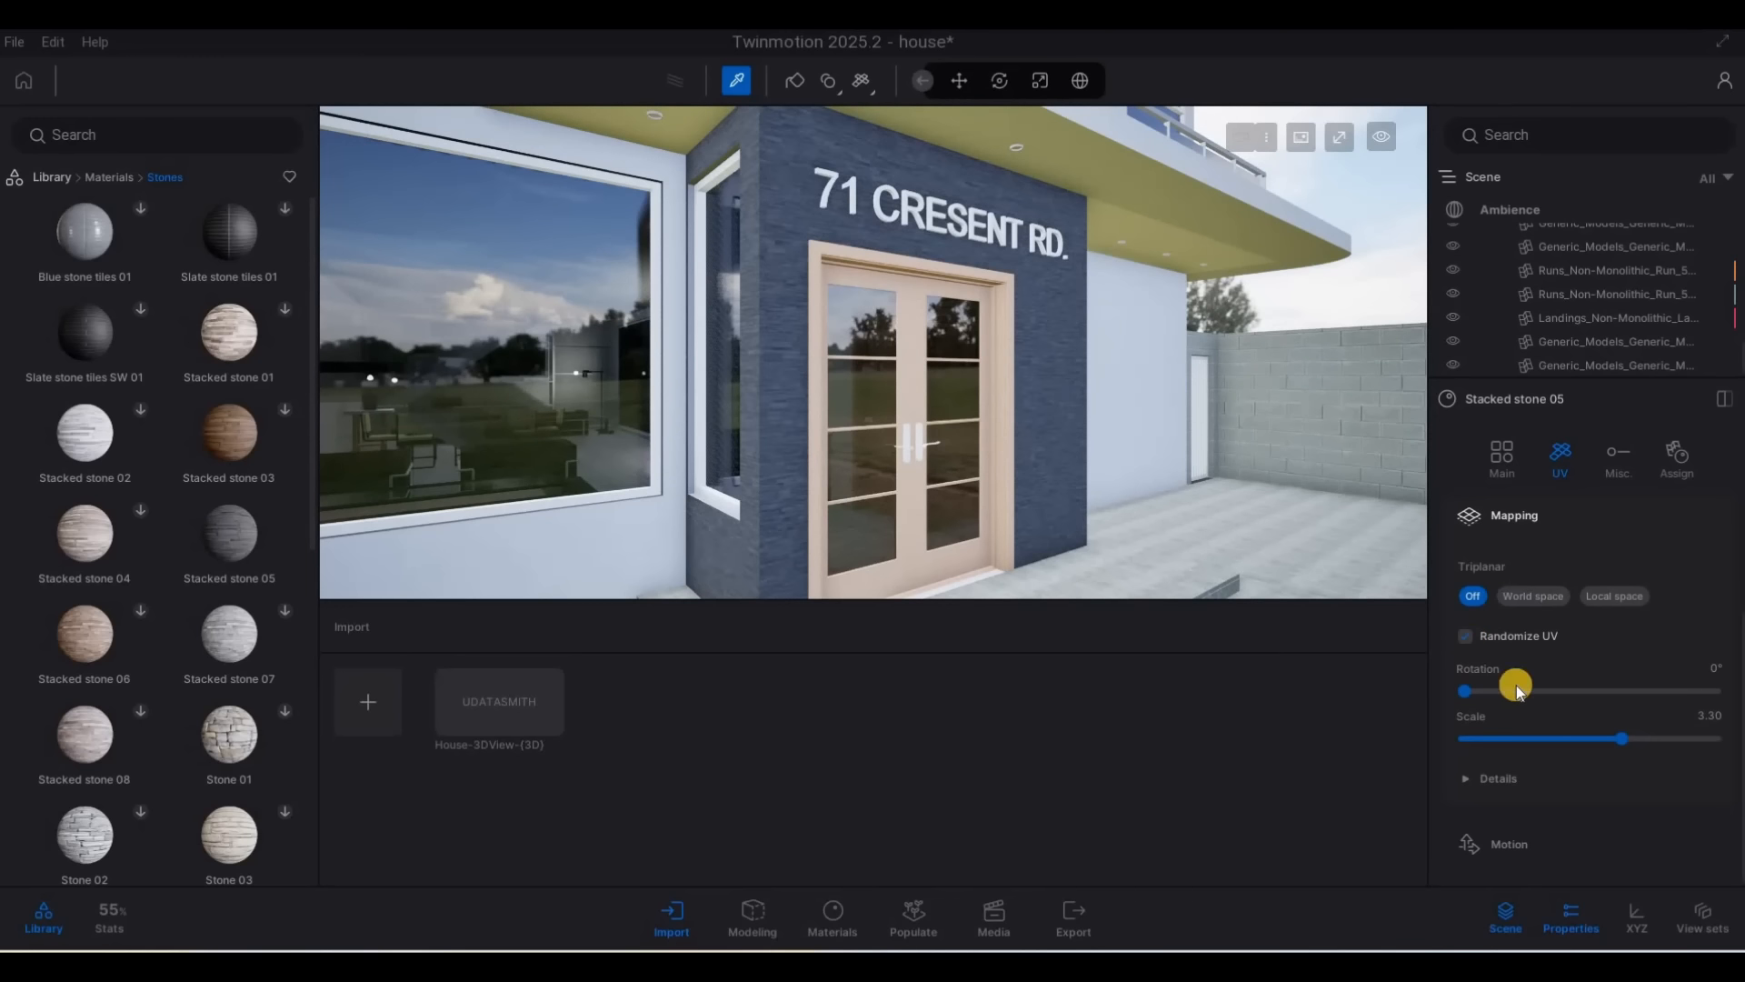
left_click_drag(1612, 734, 1622, 730)
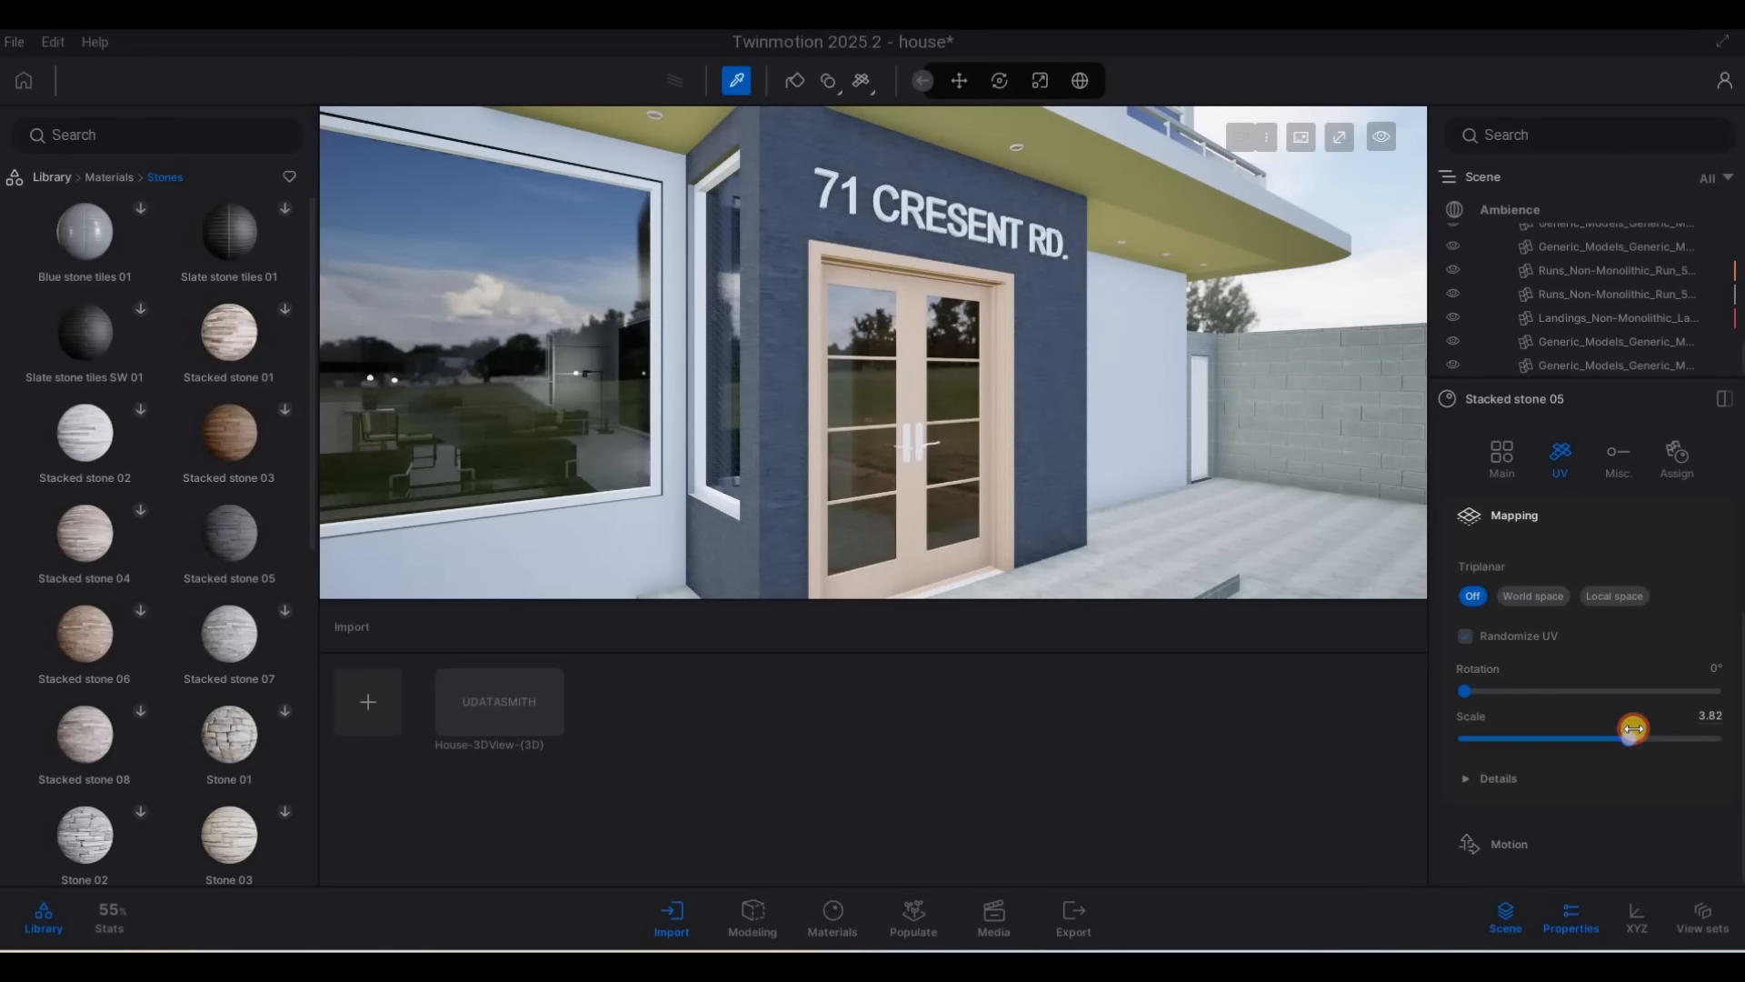
key("d")
right_click_drag(899, 386, 106, 186)
key("w")
Open the library's Metal materials and sample the Aluminum frame of the narrow window beside the stone entrance wall
left_click(107, 178)
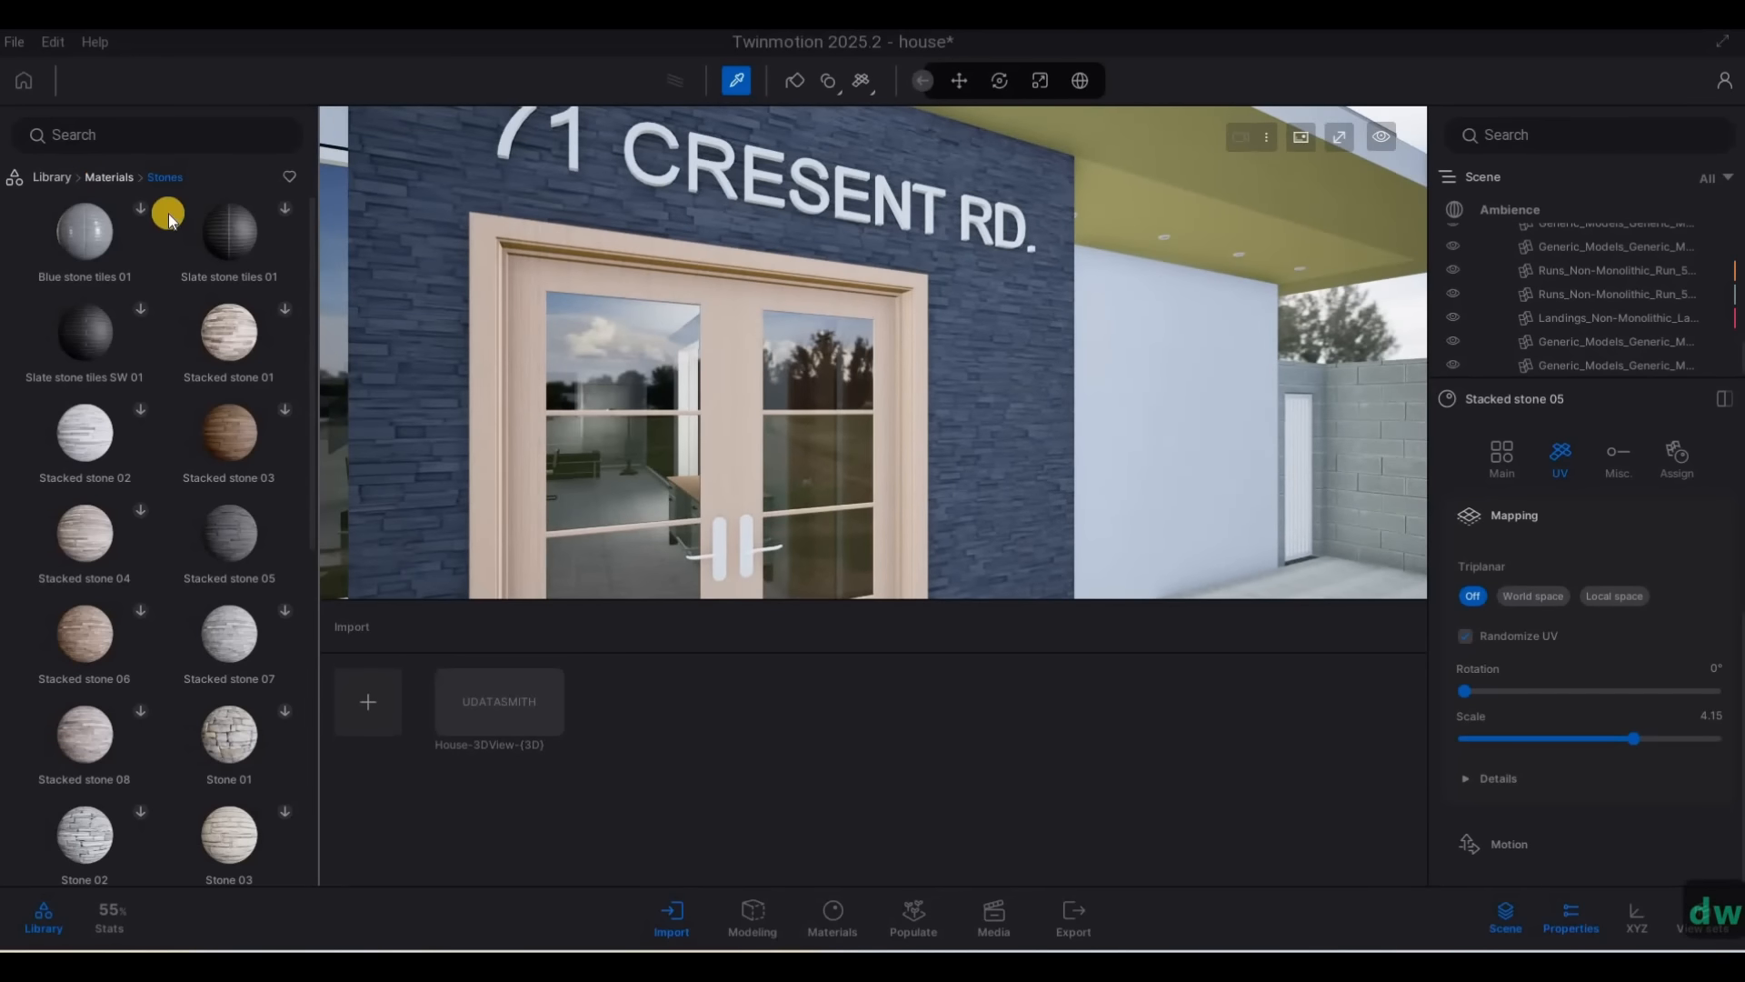
left_click(238, 252)
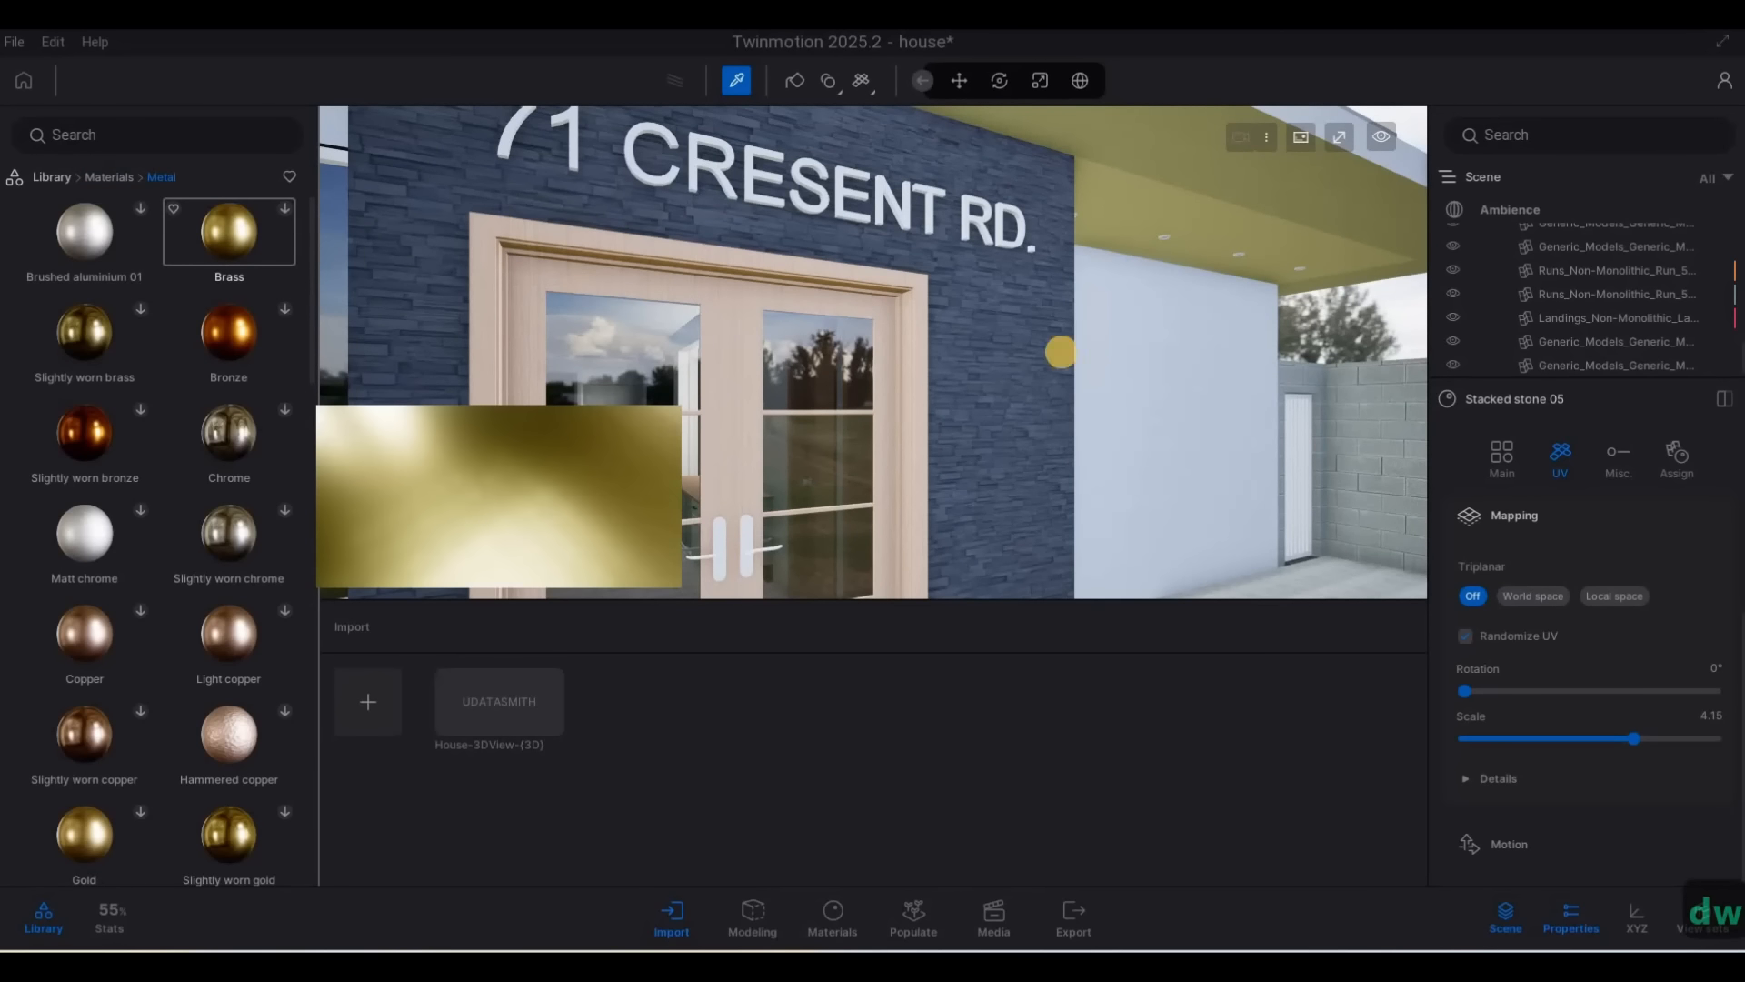
key("d")
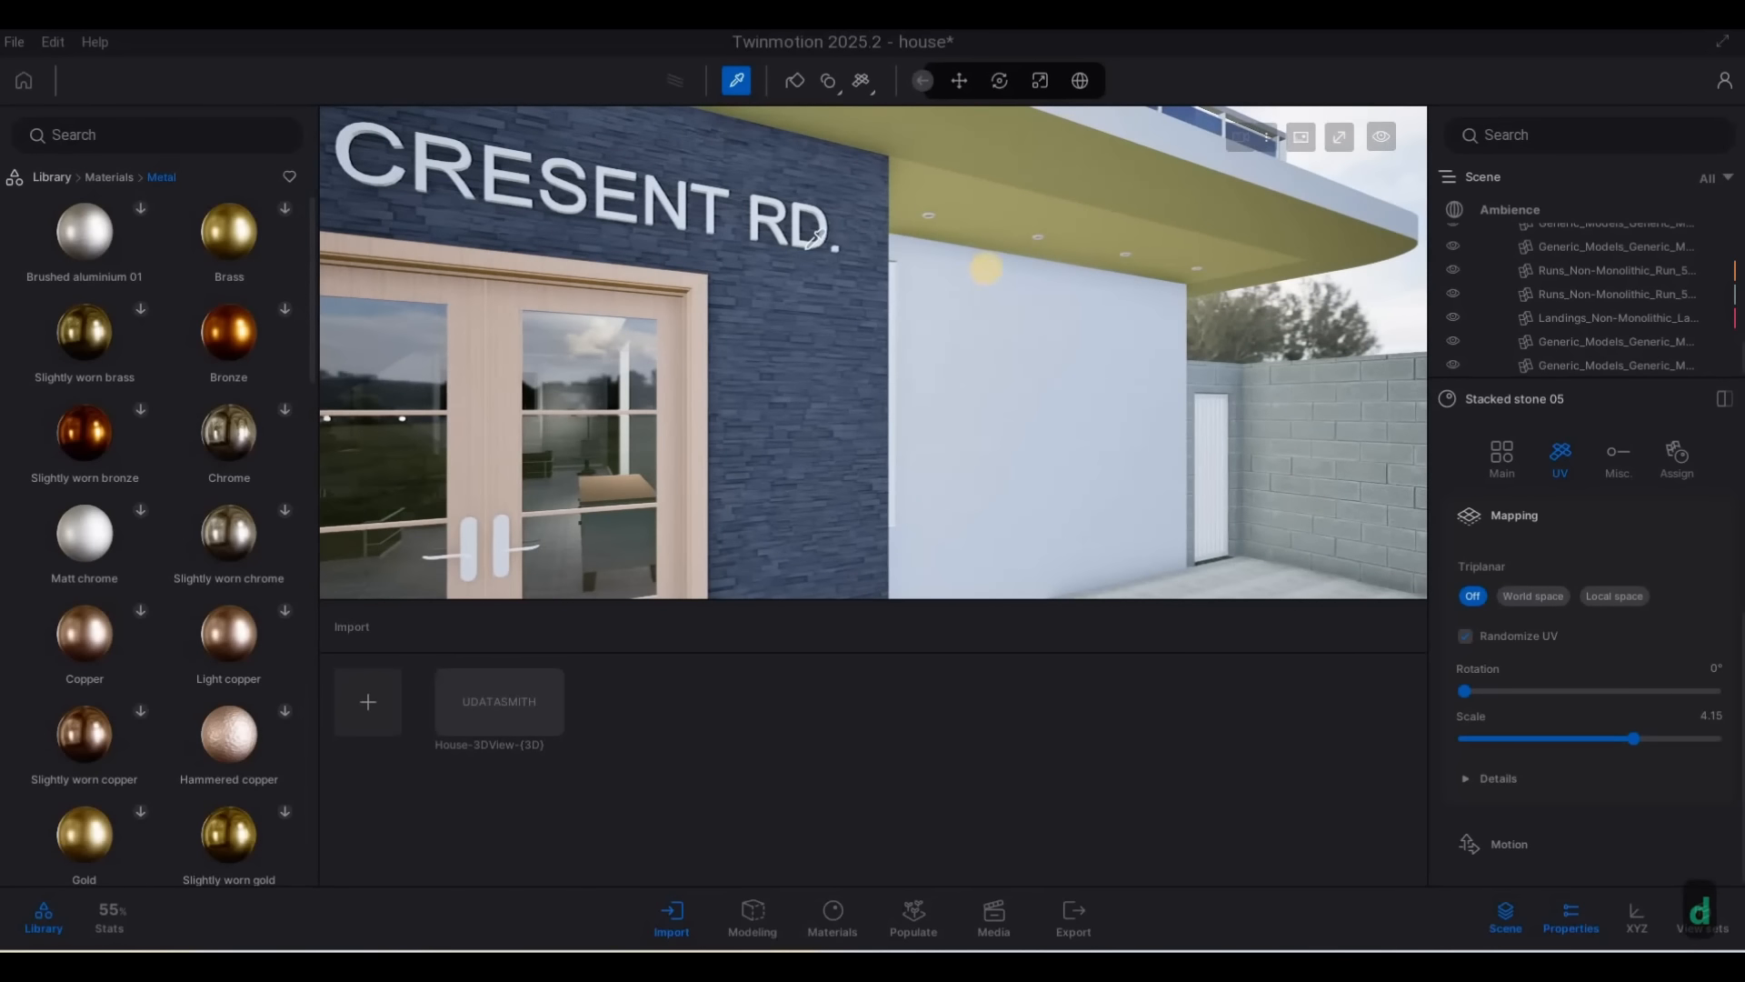
key("q")
key("e")
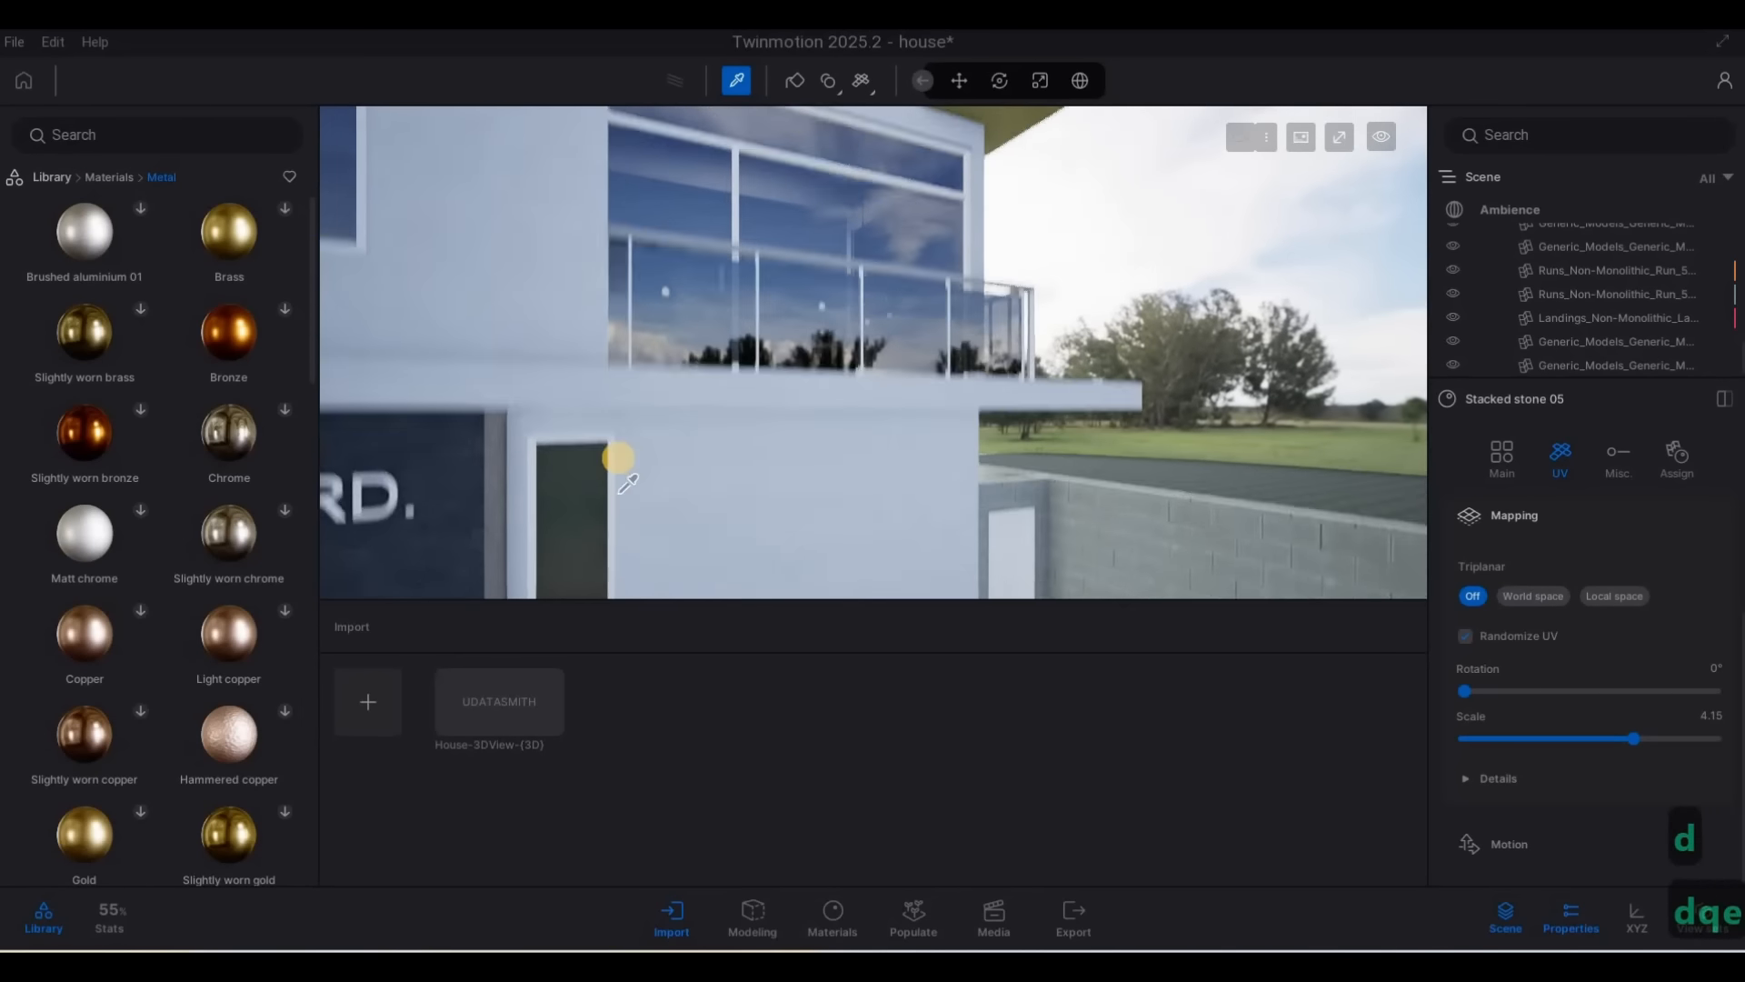
key("a")
key("e")
key("w")
key("a")
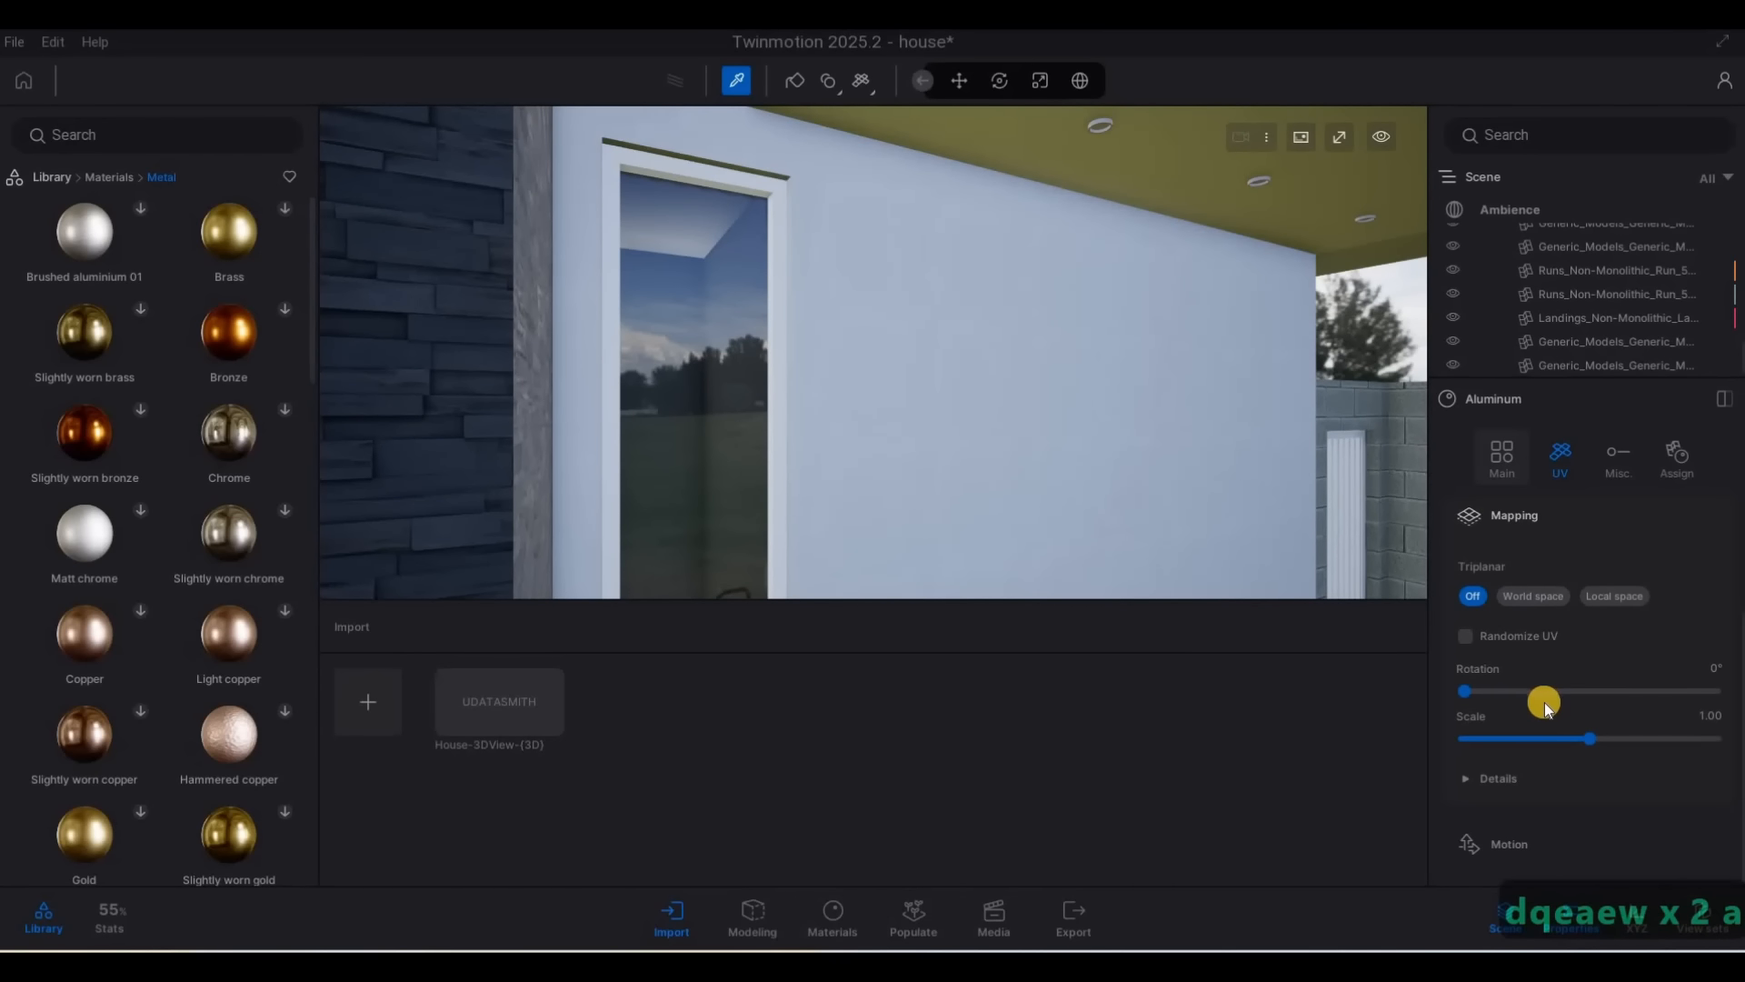
Review the Aluminum material's main settings and tint it medium gray, about #878787
scroll(1545, 720, "down", 4)
scroll(1545, 727, "down", 6)
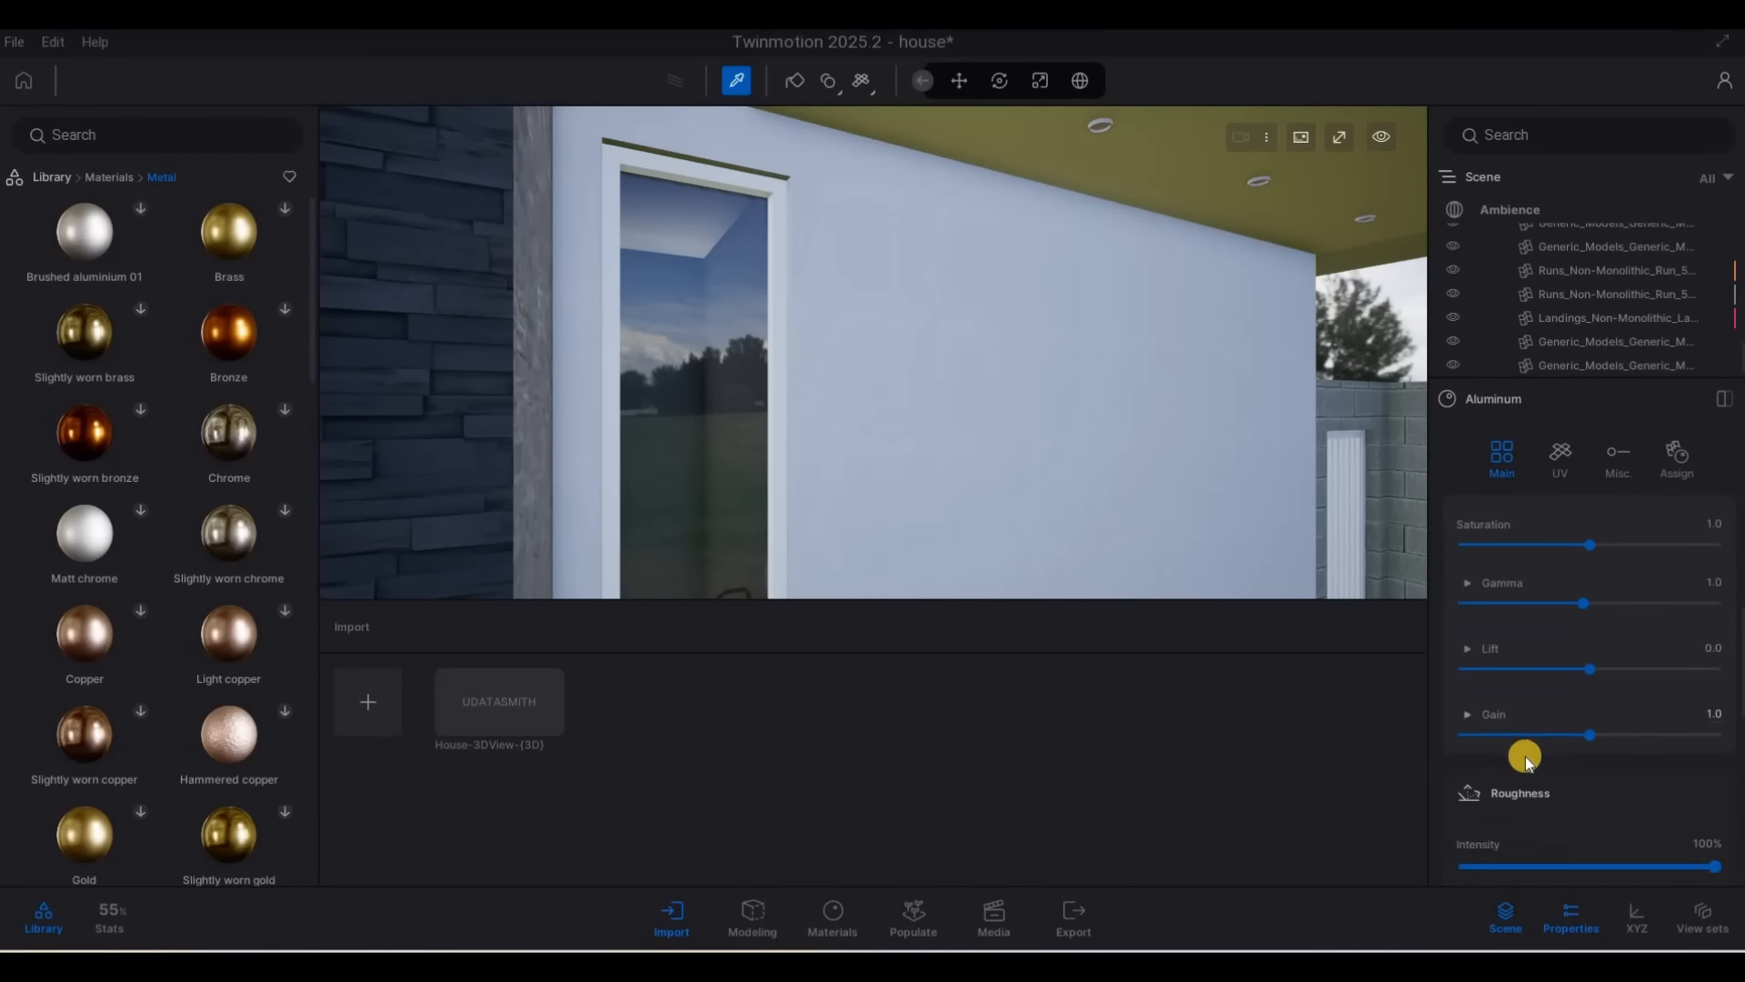
scroll(1495, 677, "down", 2)
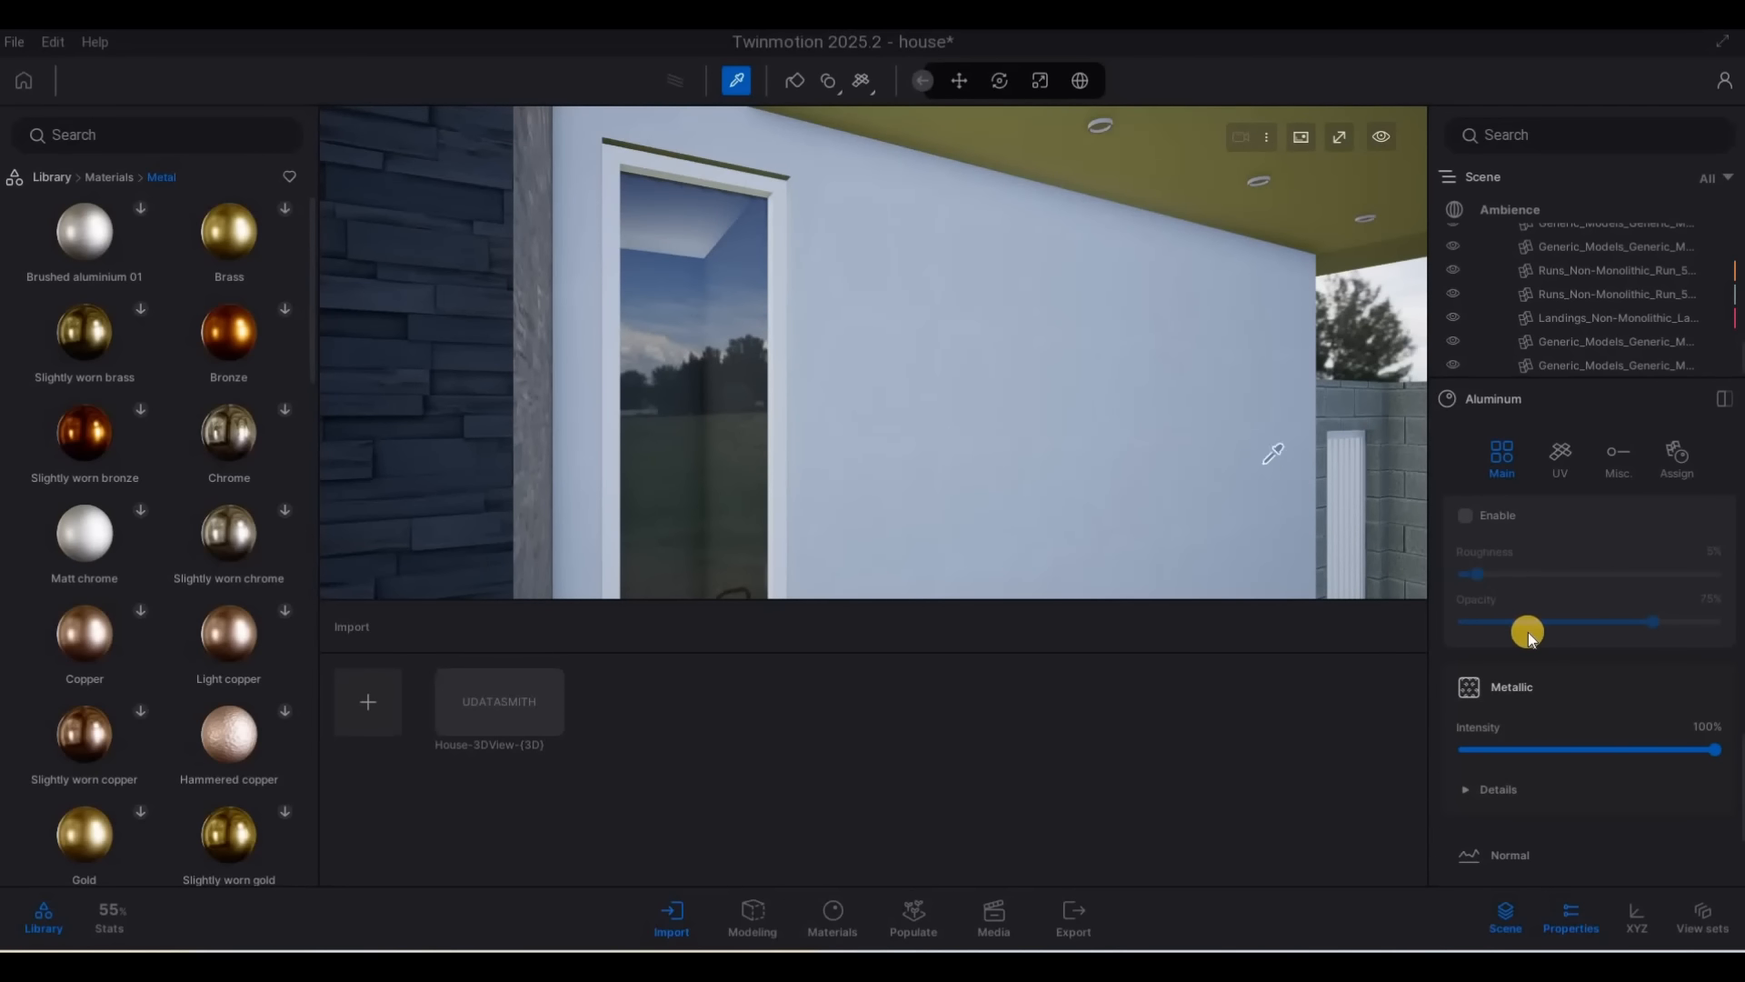
scroll(1524, 640, "up", 10)
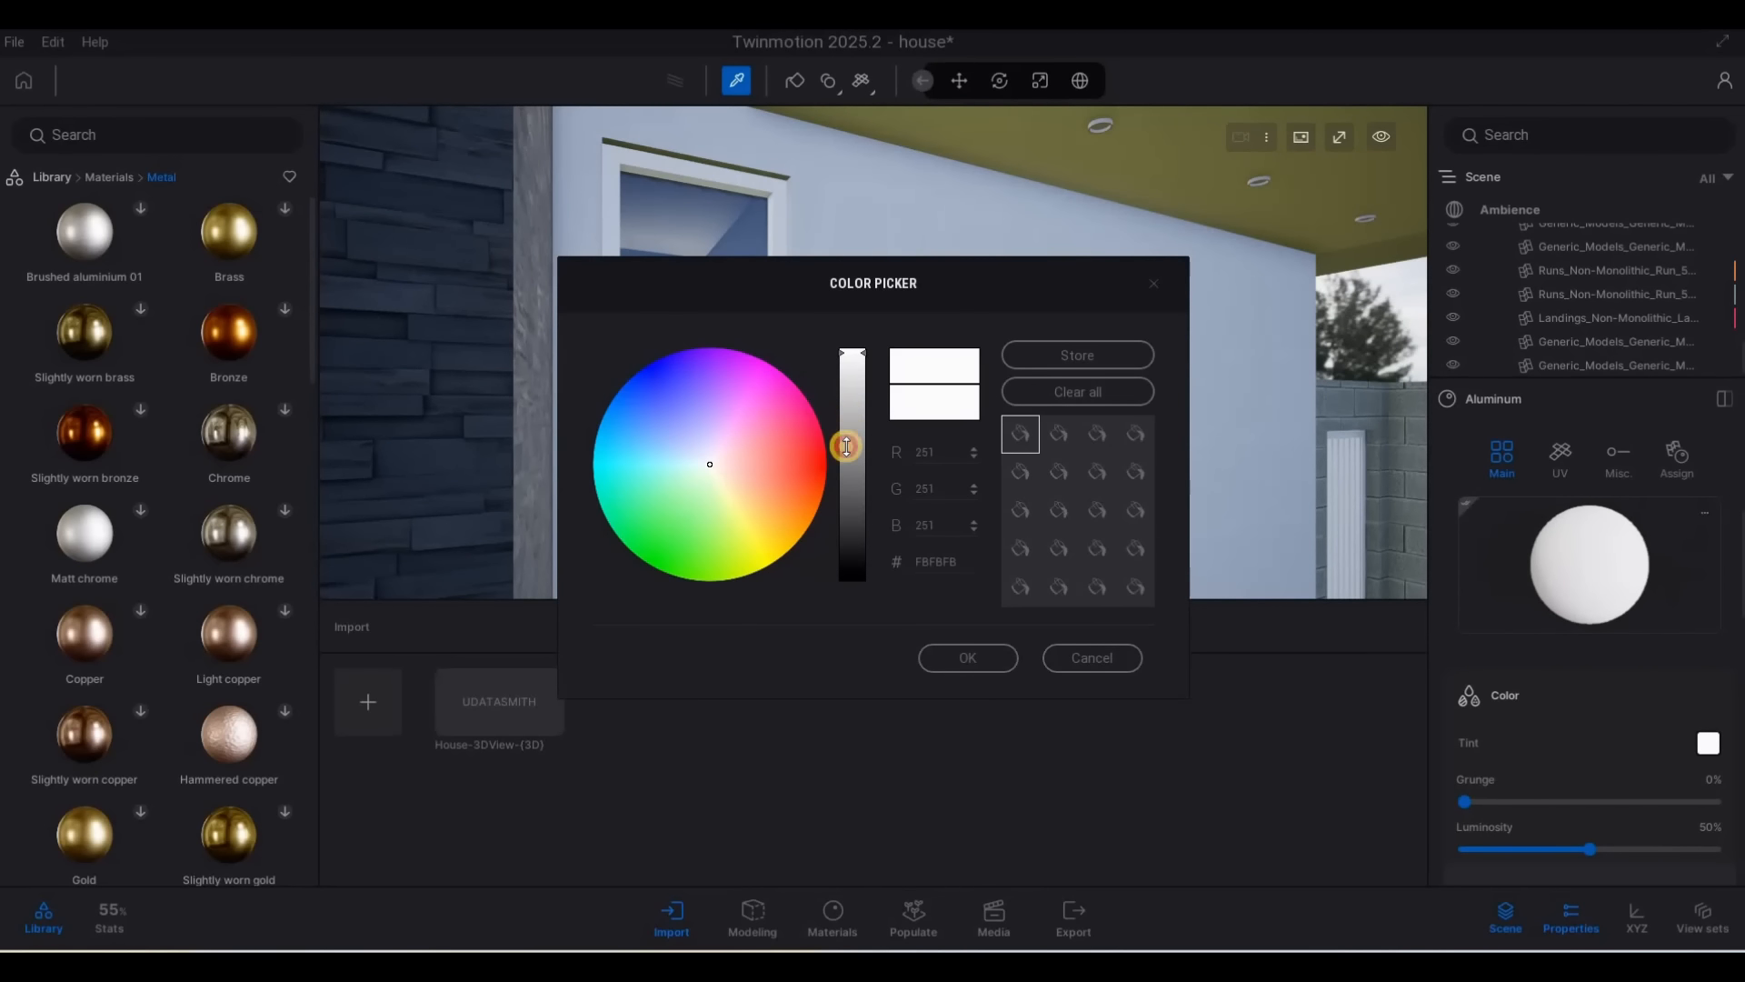
left_click_drag(846, 446, 847, 463)
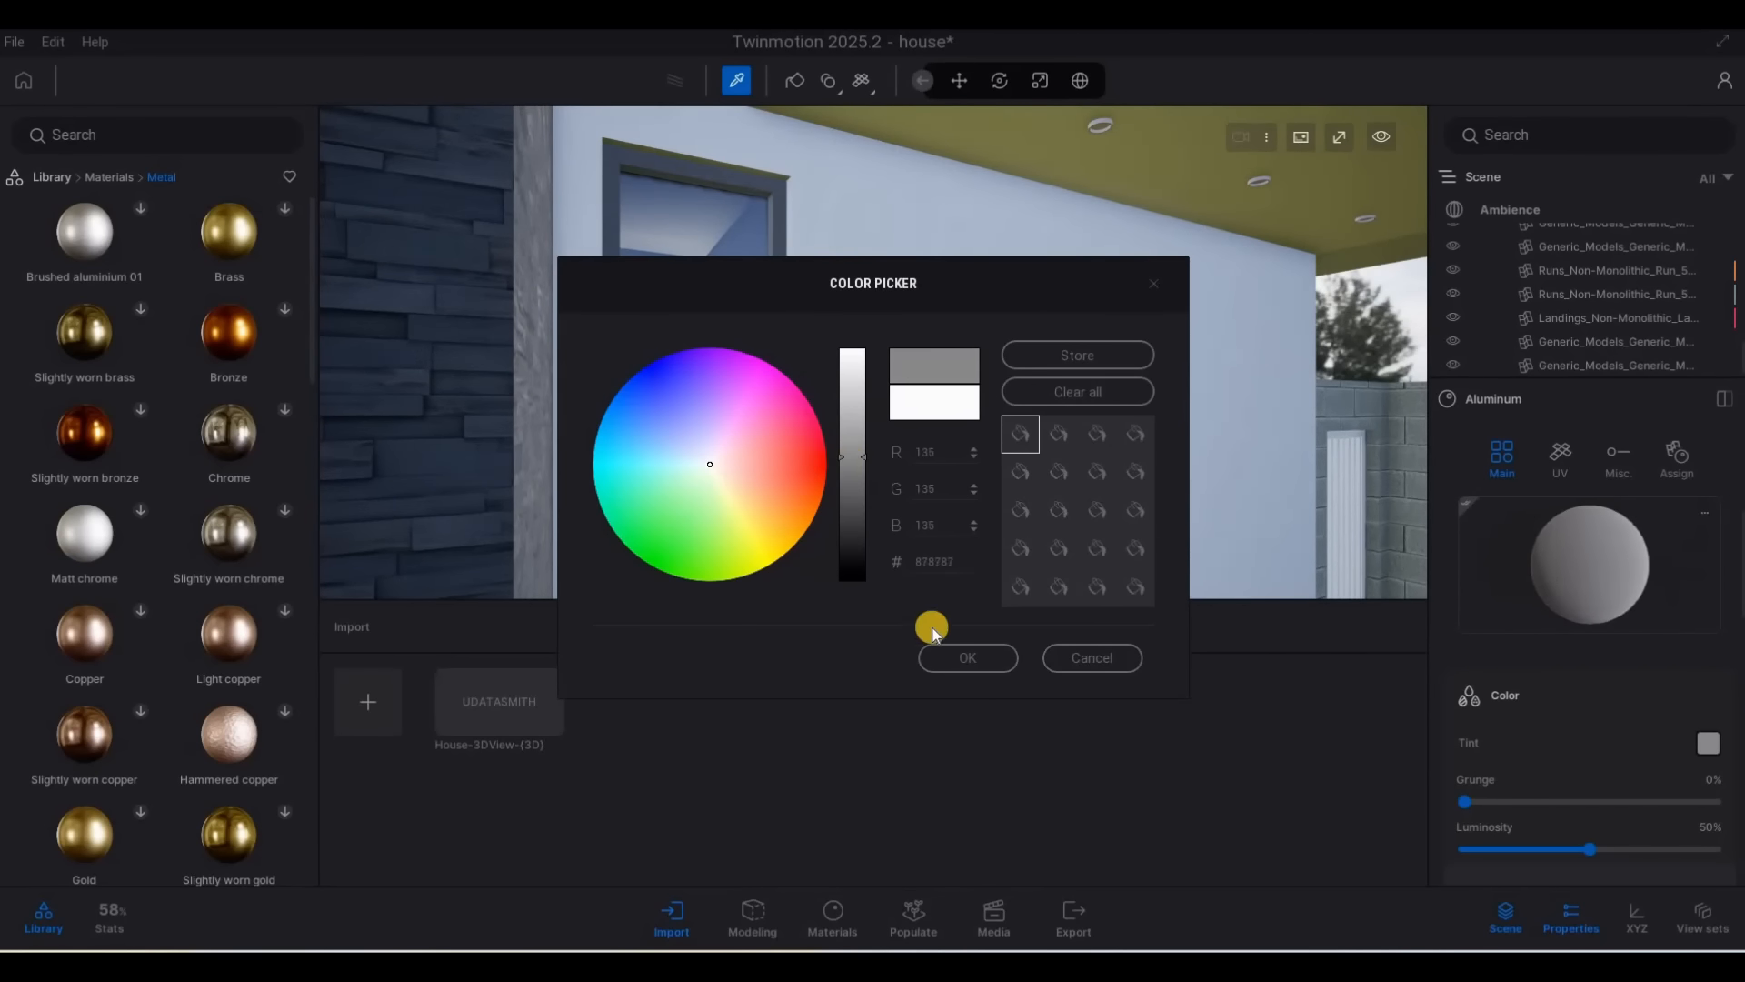
left_click(949, 653)
View the window frame from farther back and darken the Aluminum tint to dark gray, about #5F5F5F
key("s")
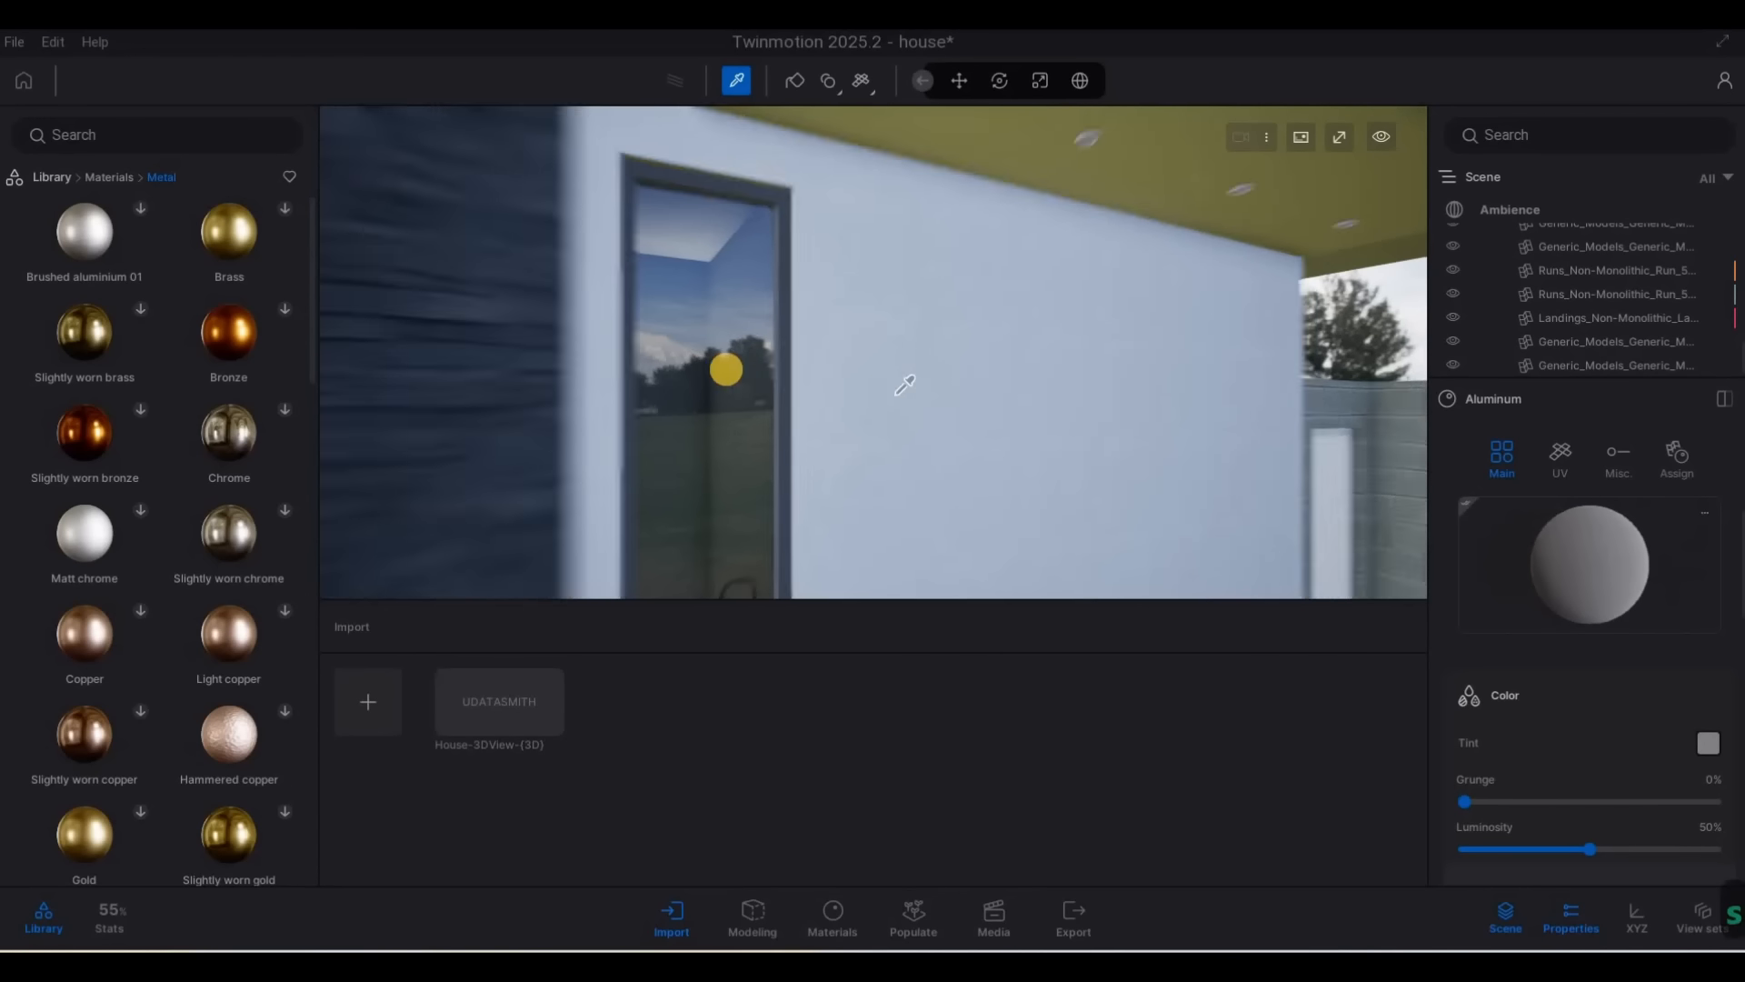
key("d")
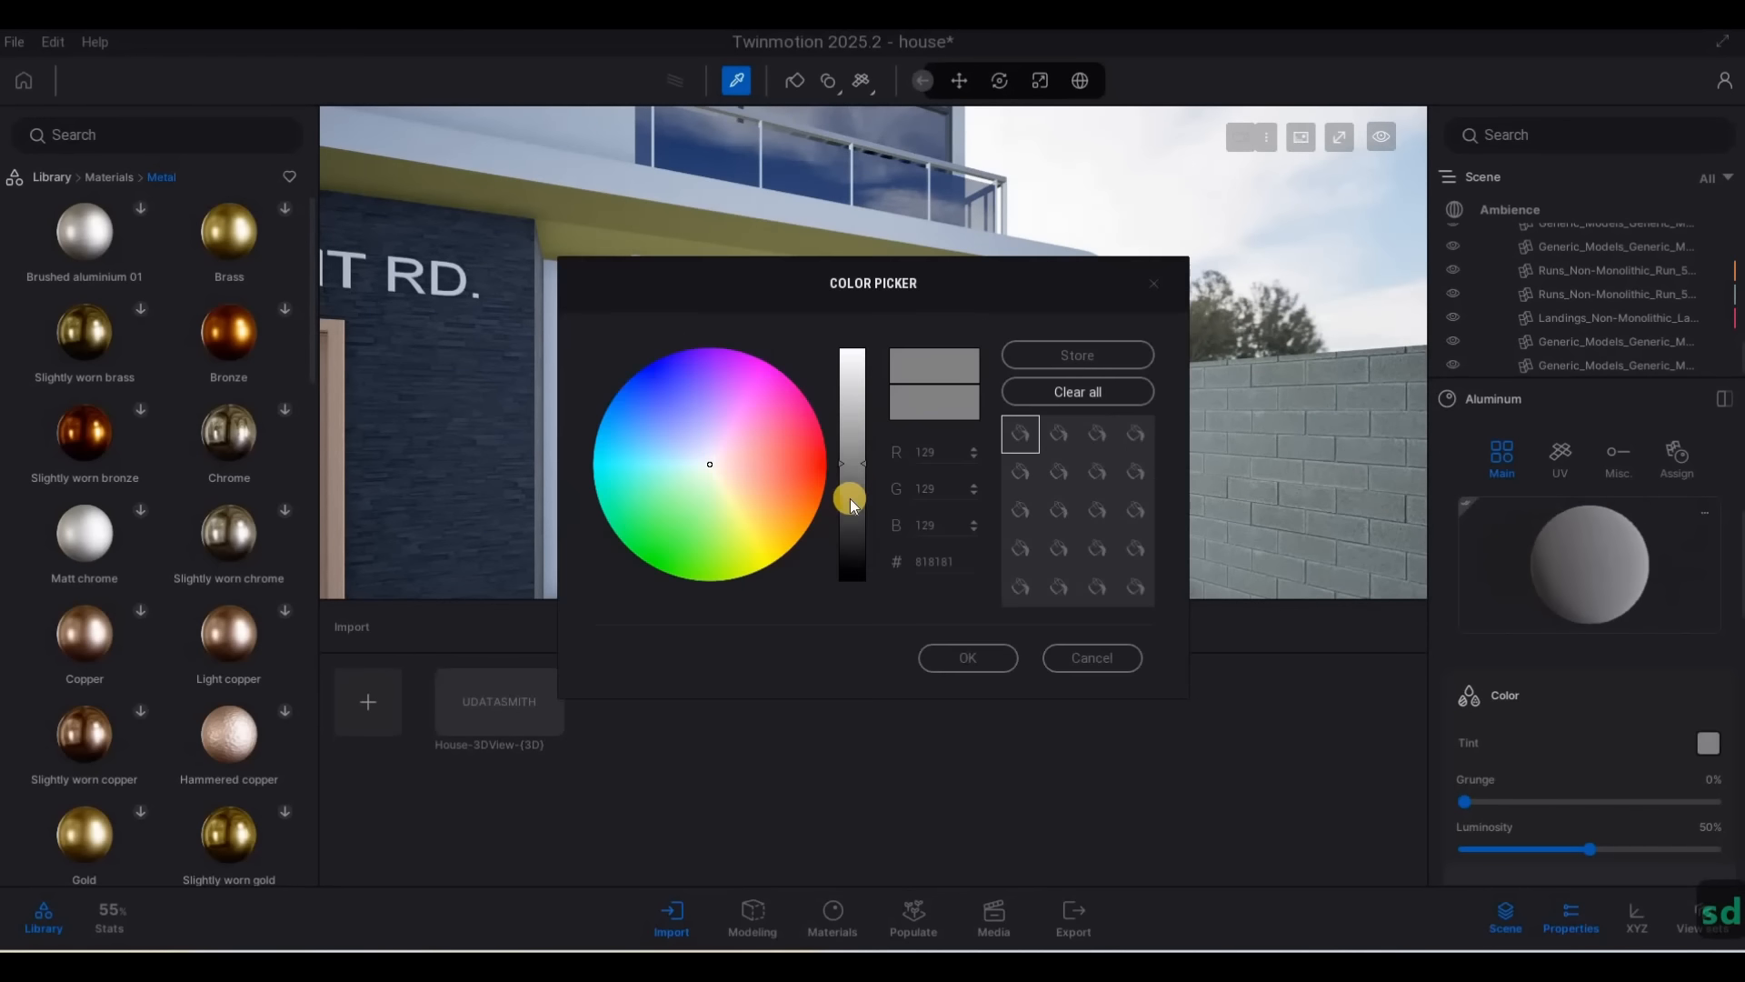
left_click_drag(849, 495, 850, 494)
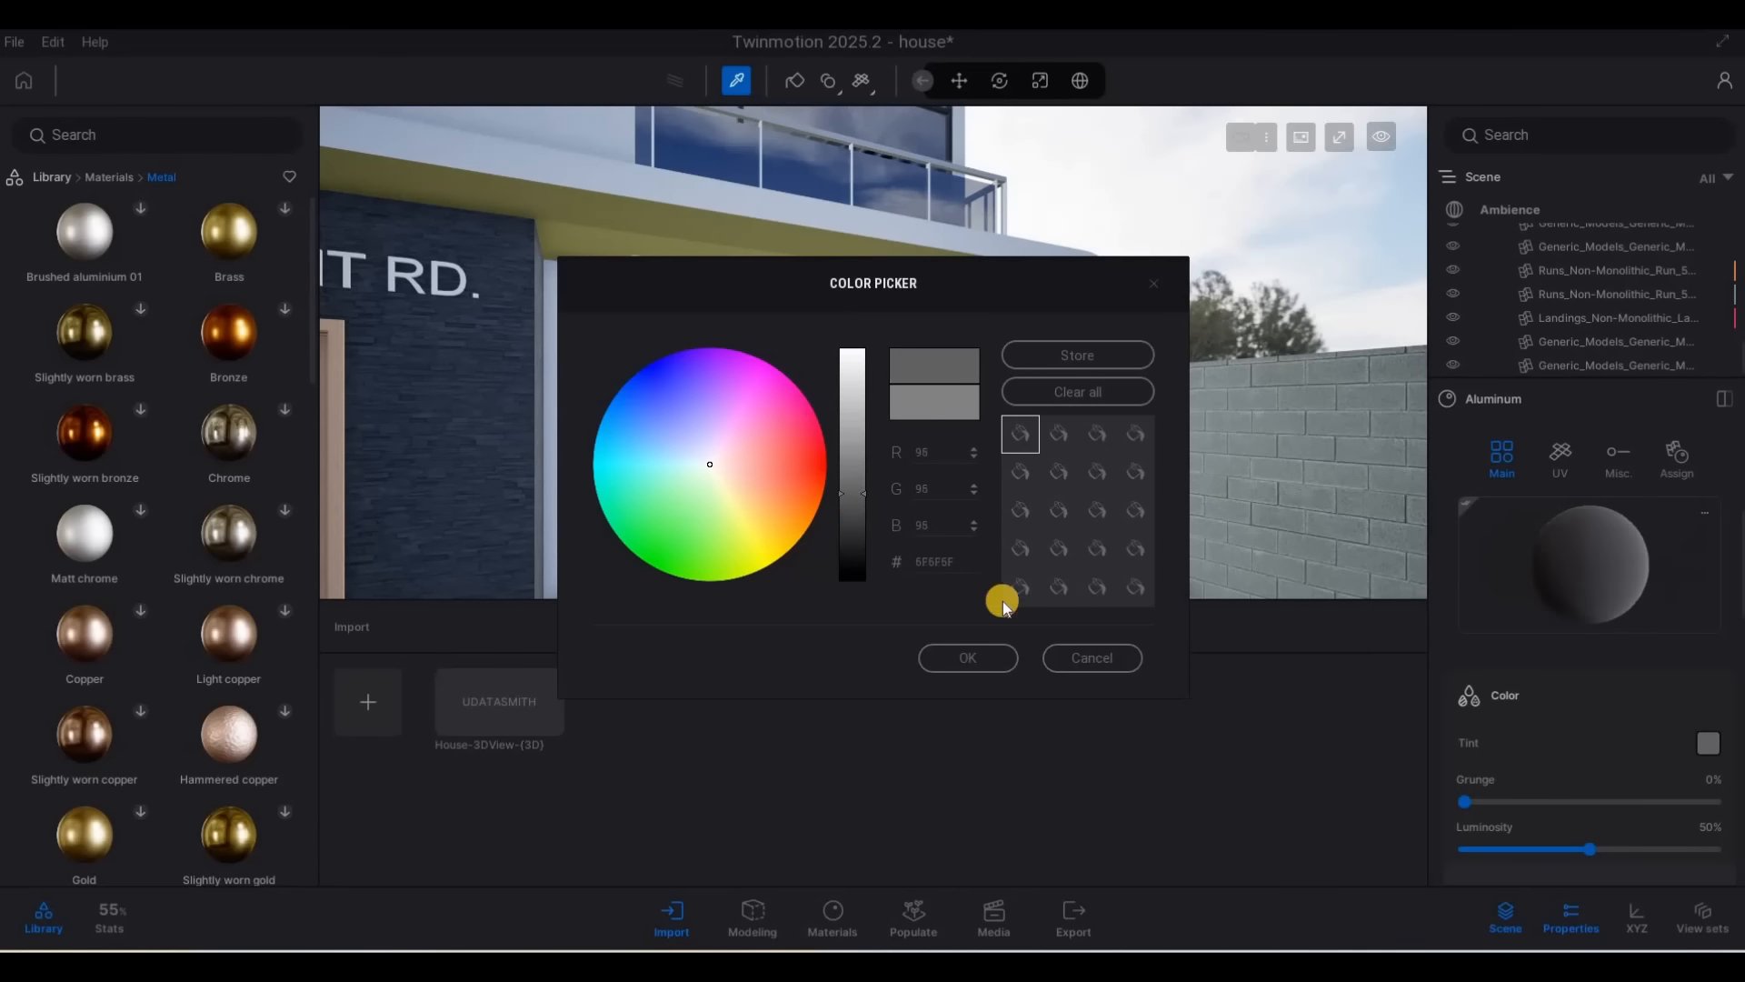
left_click(967, 658)
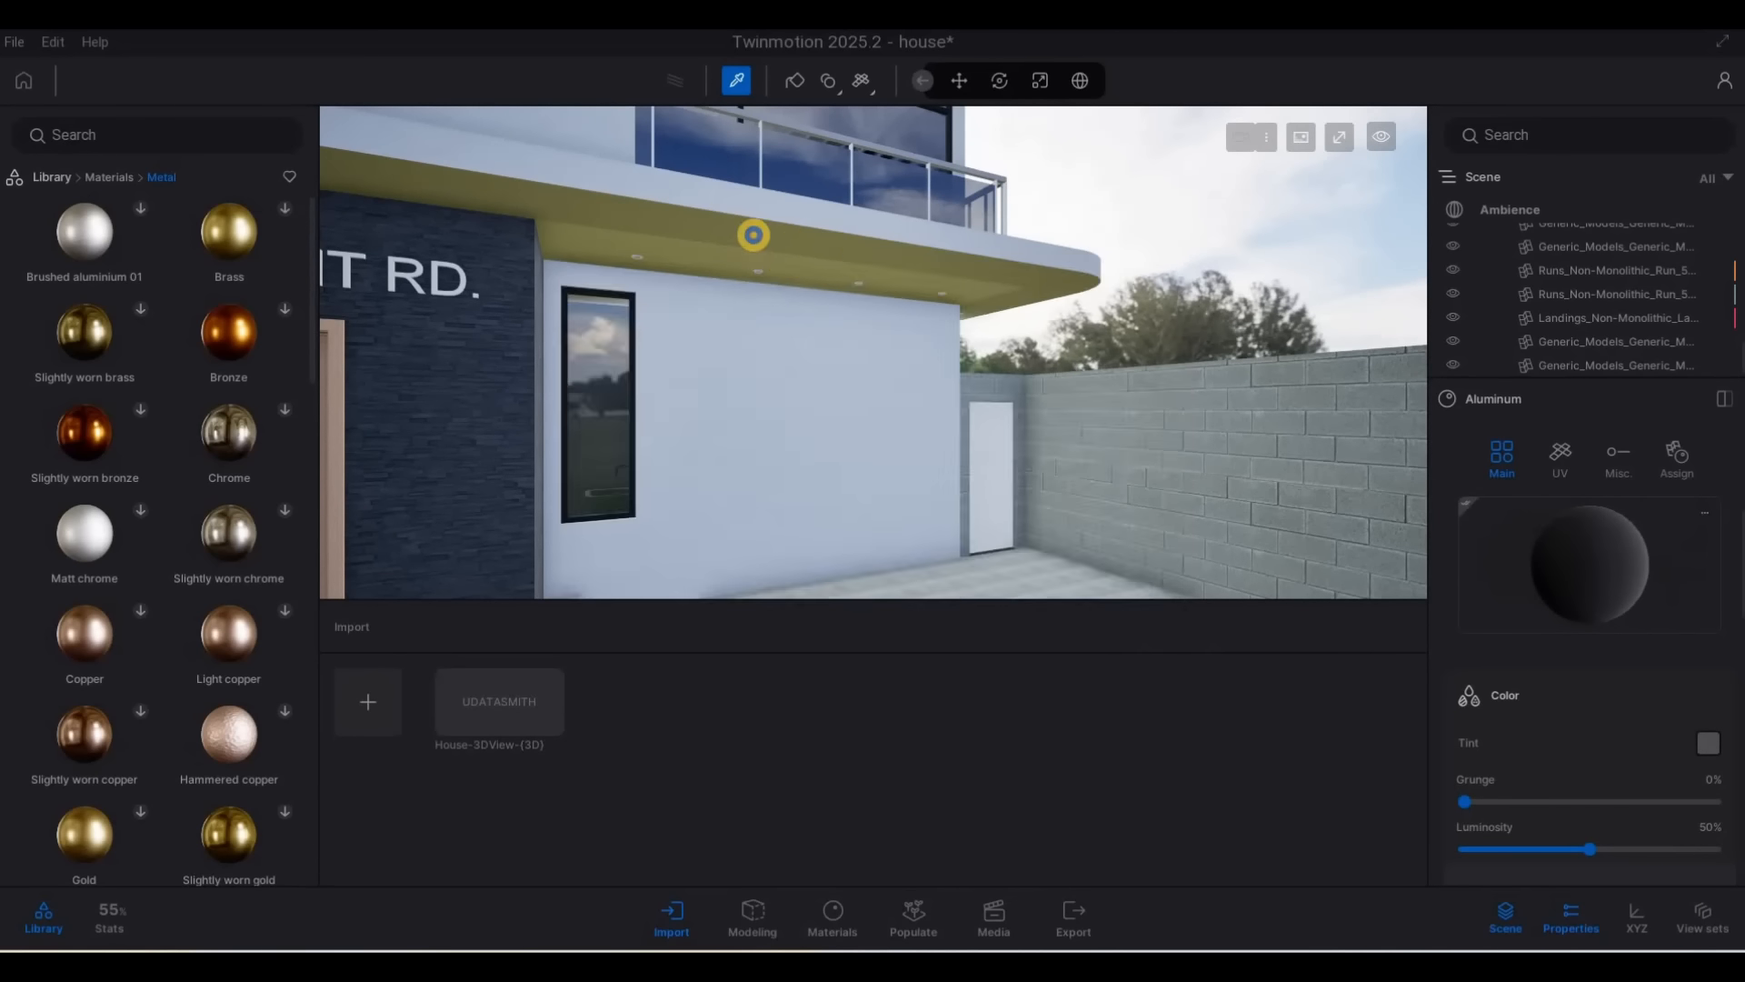
Apply the dark Aluminum material to the trim ring of the recessed light in the overhang's ceiling
key("w")
key("q")
key("w")
key("a")
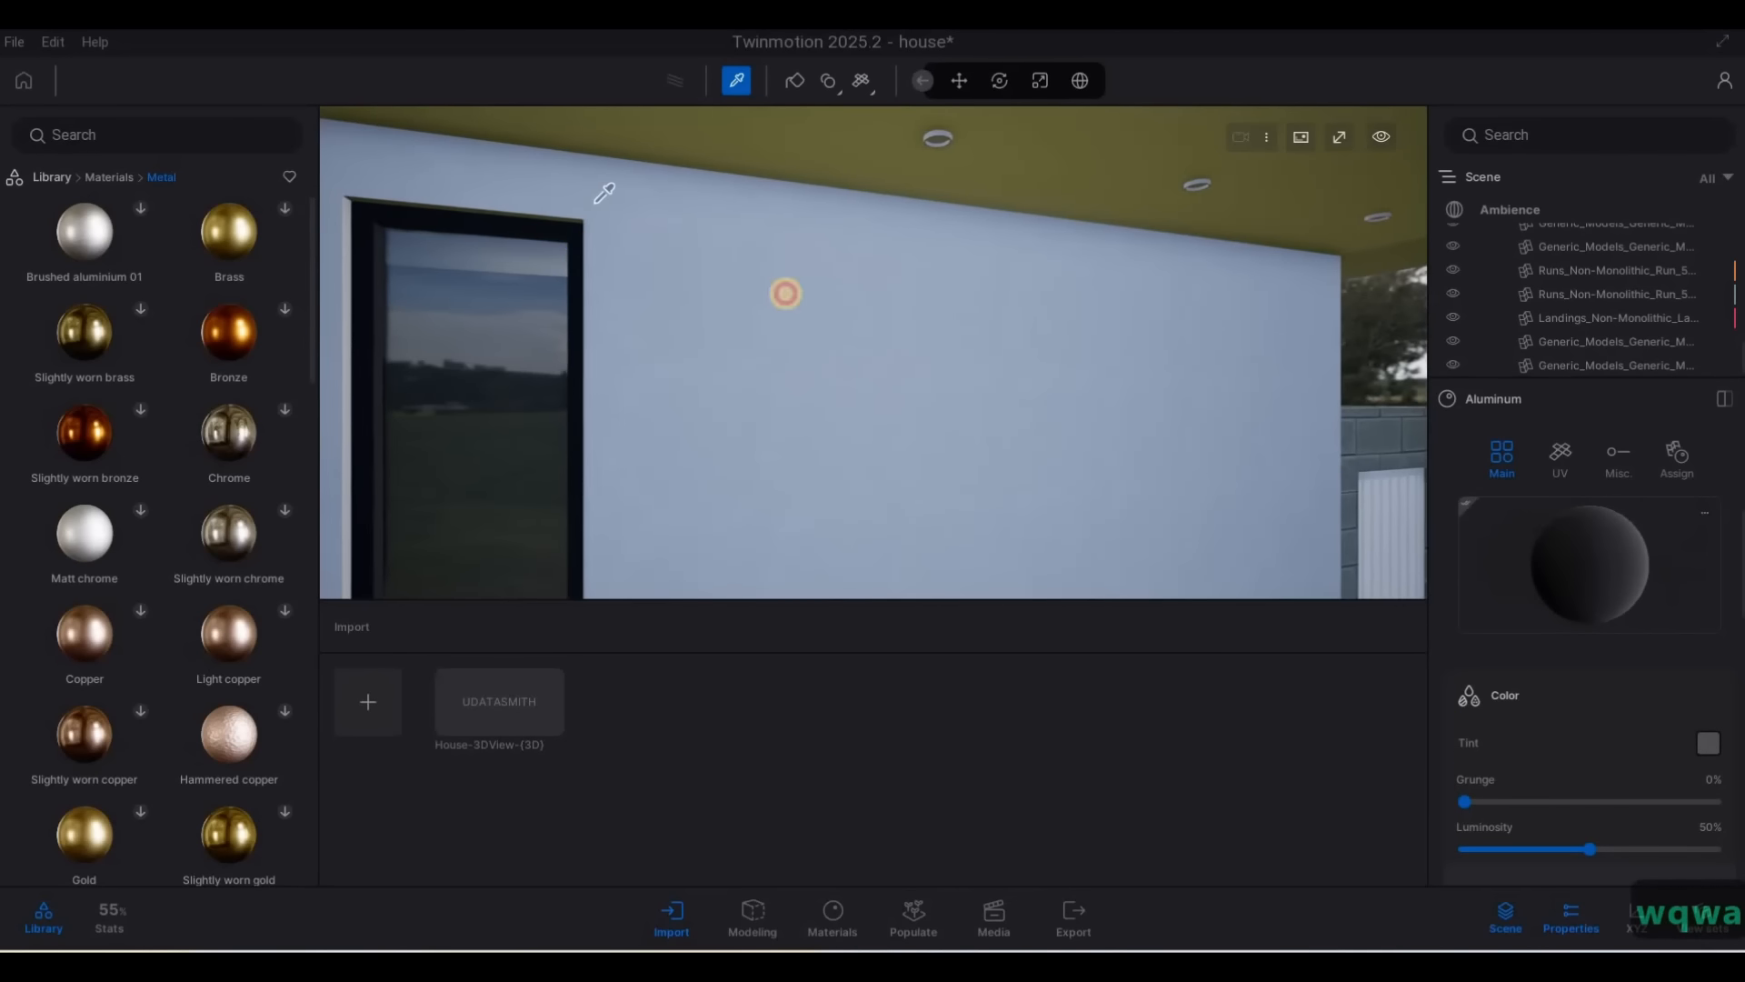
right_click_drag(595, 203, 577, 235)
scroll(919, 284, "up", 3)
right_click_drag(919, 283, 935, 183)
scroll(921, 280, "down", 3)
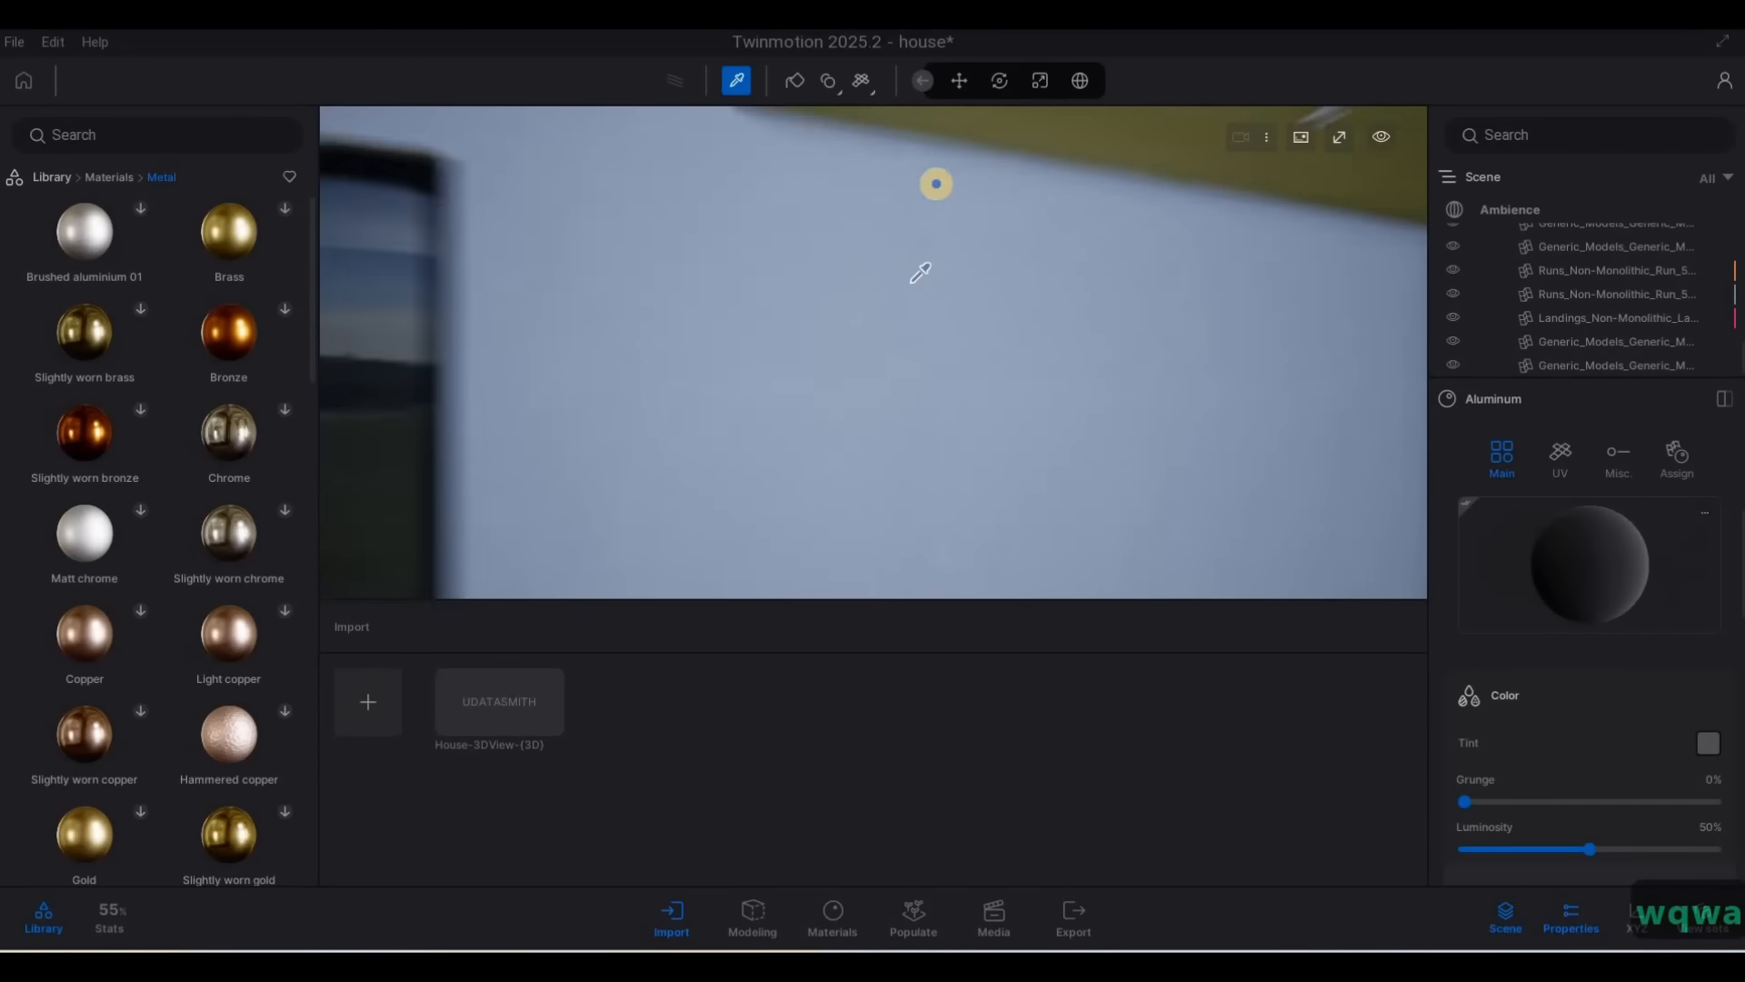
right_click_drag(924, 281, 971, 218)
key("w")
left_click(1558, 547)
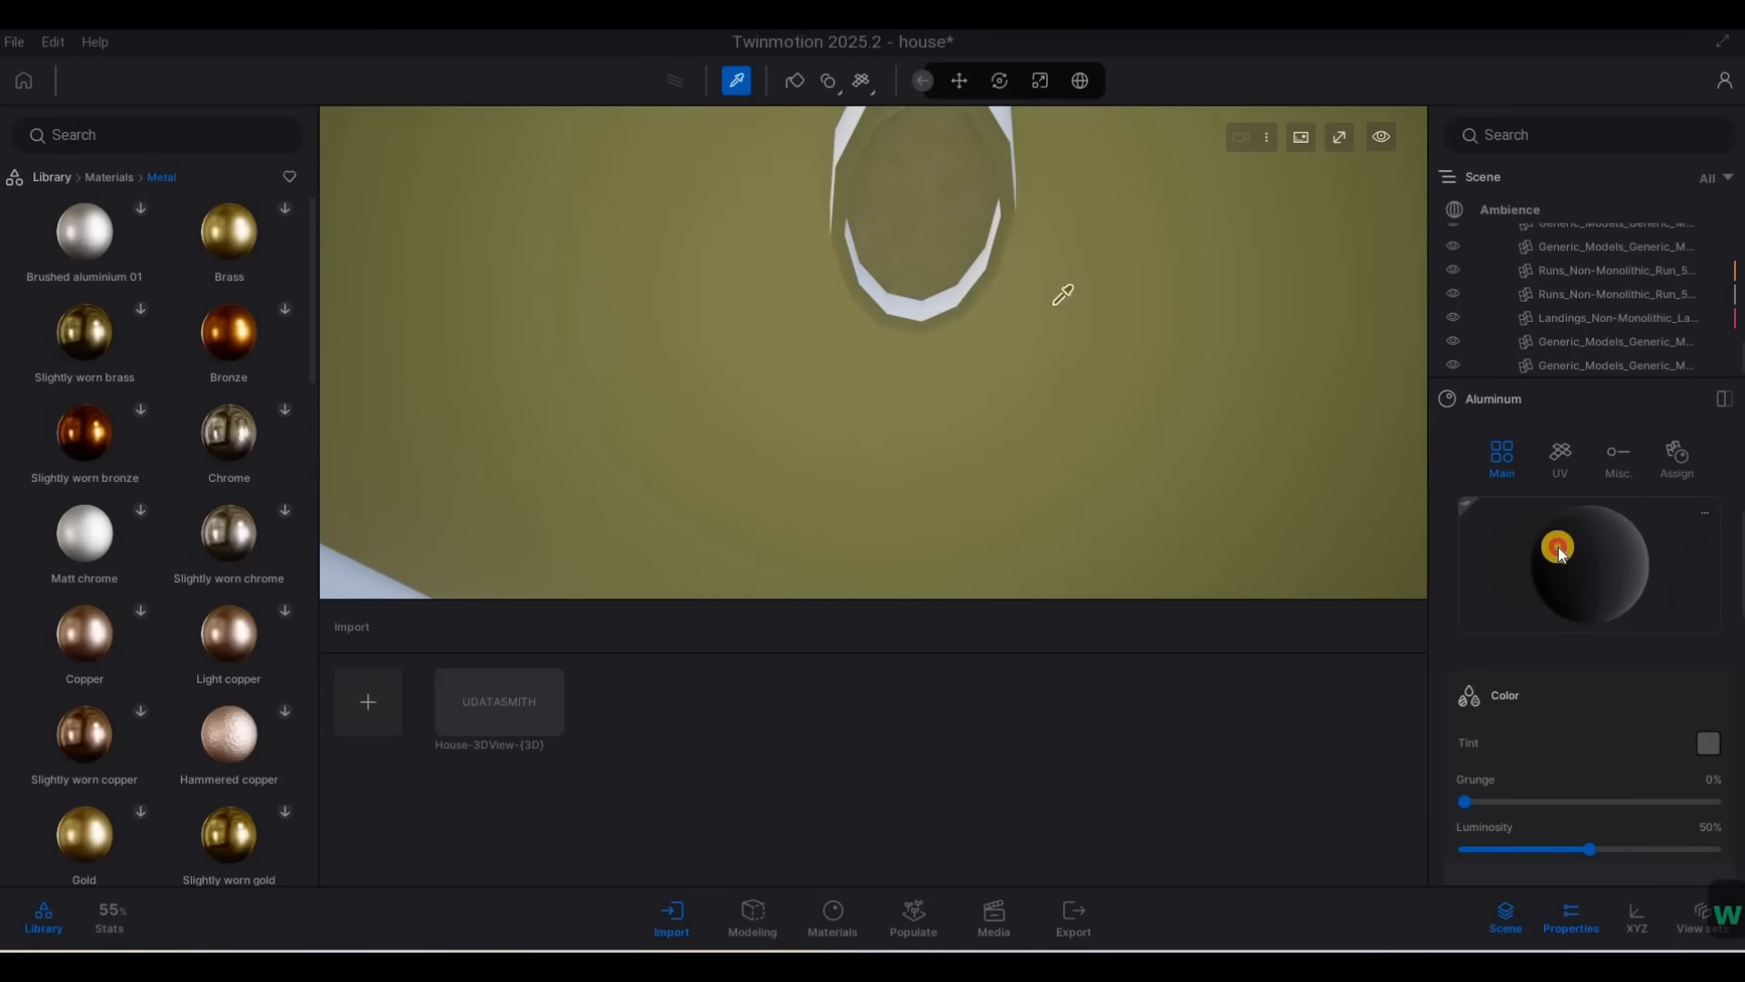
left_click(1124, 348)
left_click(978, 297)
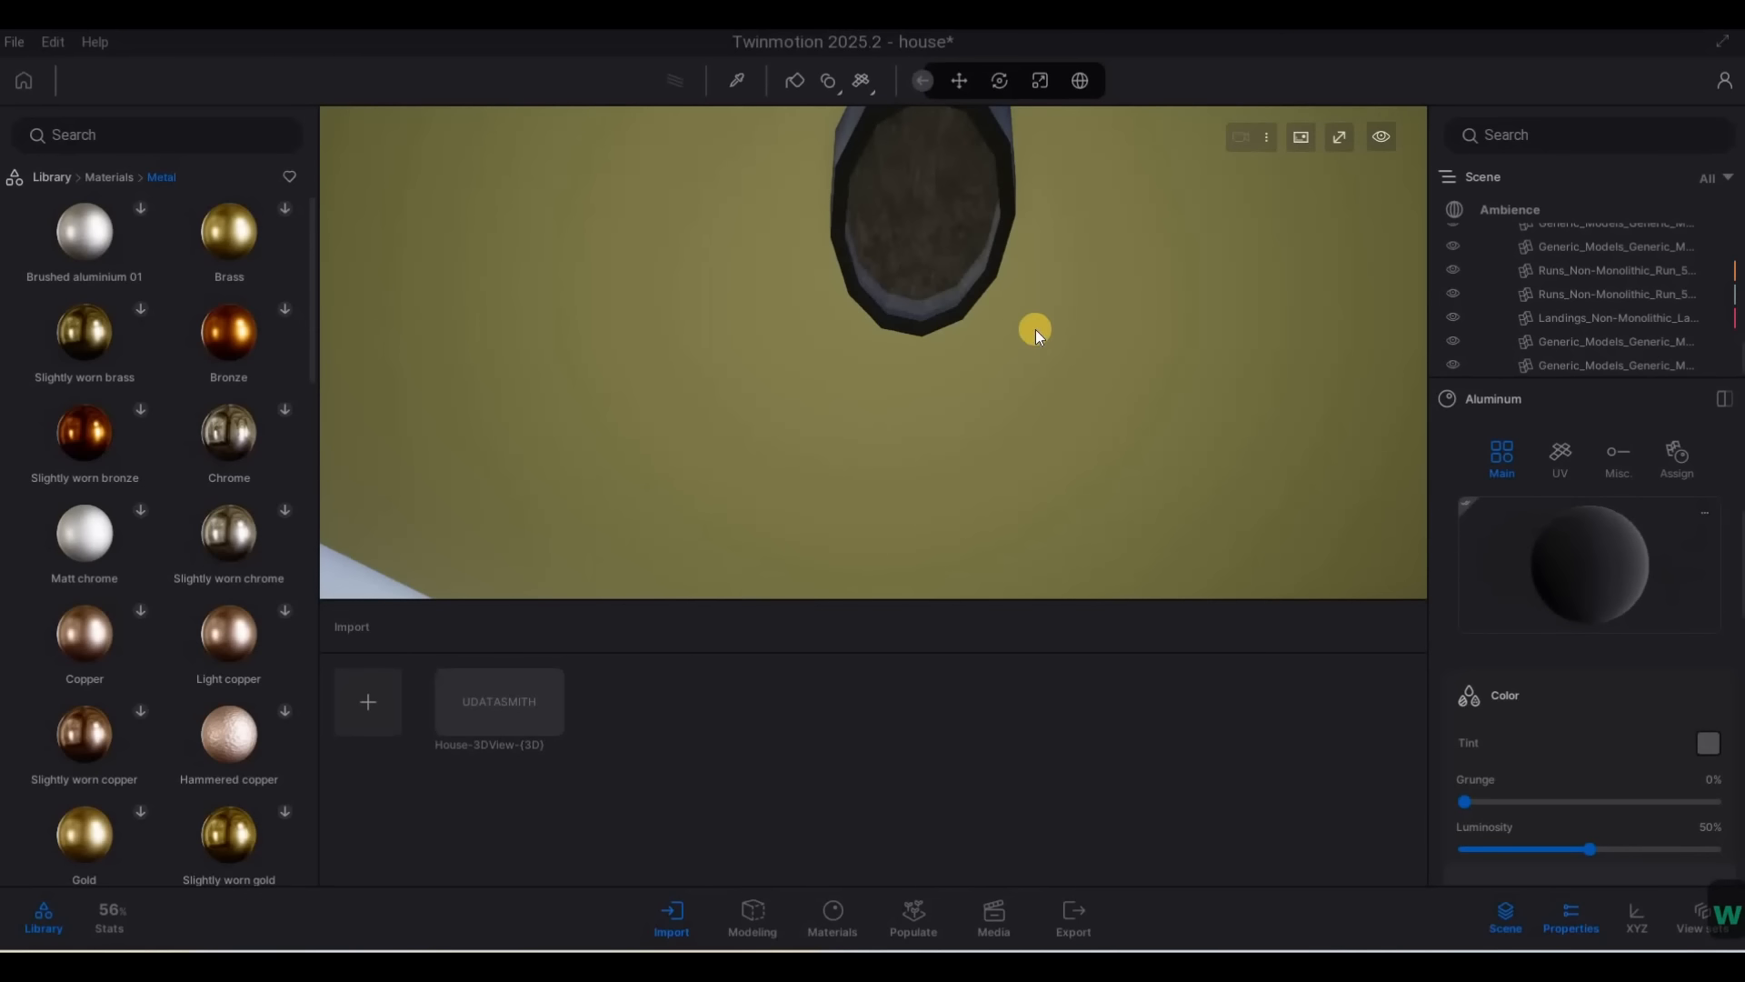
Apply the dark Aluminum material to the top rail and the posts of the balcony railing
right_click_drag(1034, 315, 1242, 251)
key("q")
key("d")
key("d")
key("w")
key("w")
key("a")
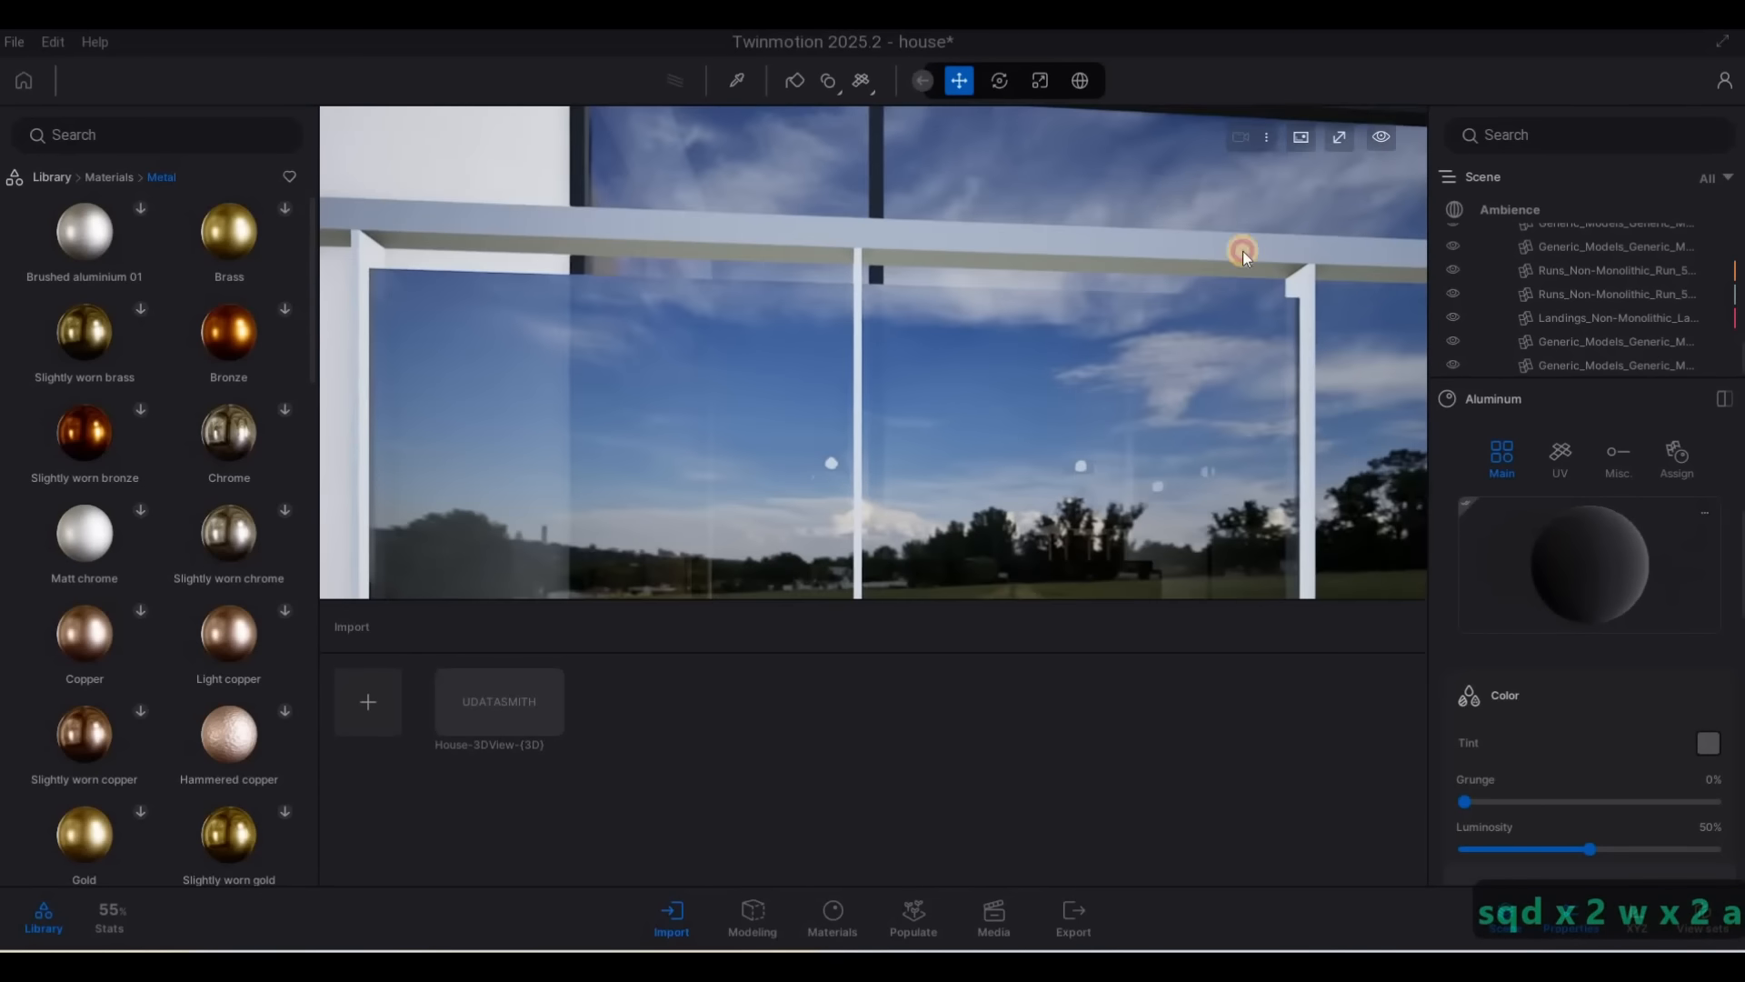
left_click(1091, 221)
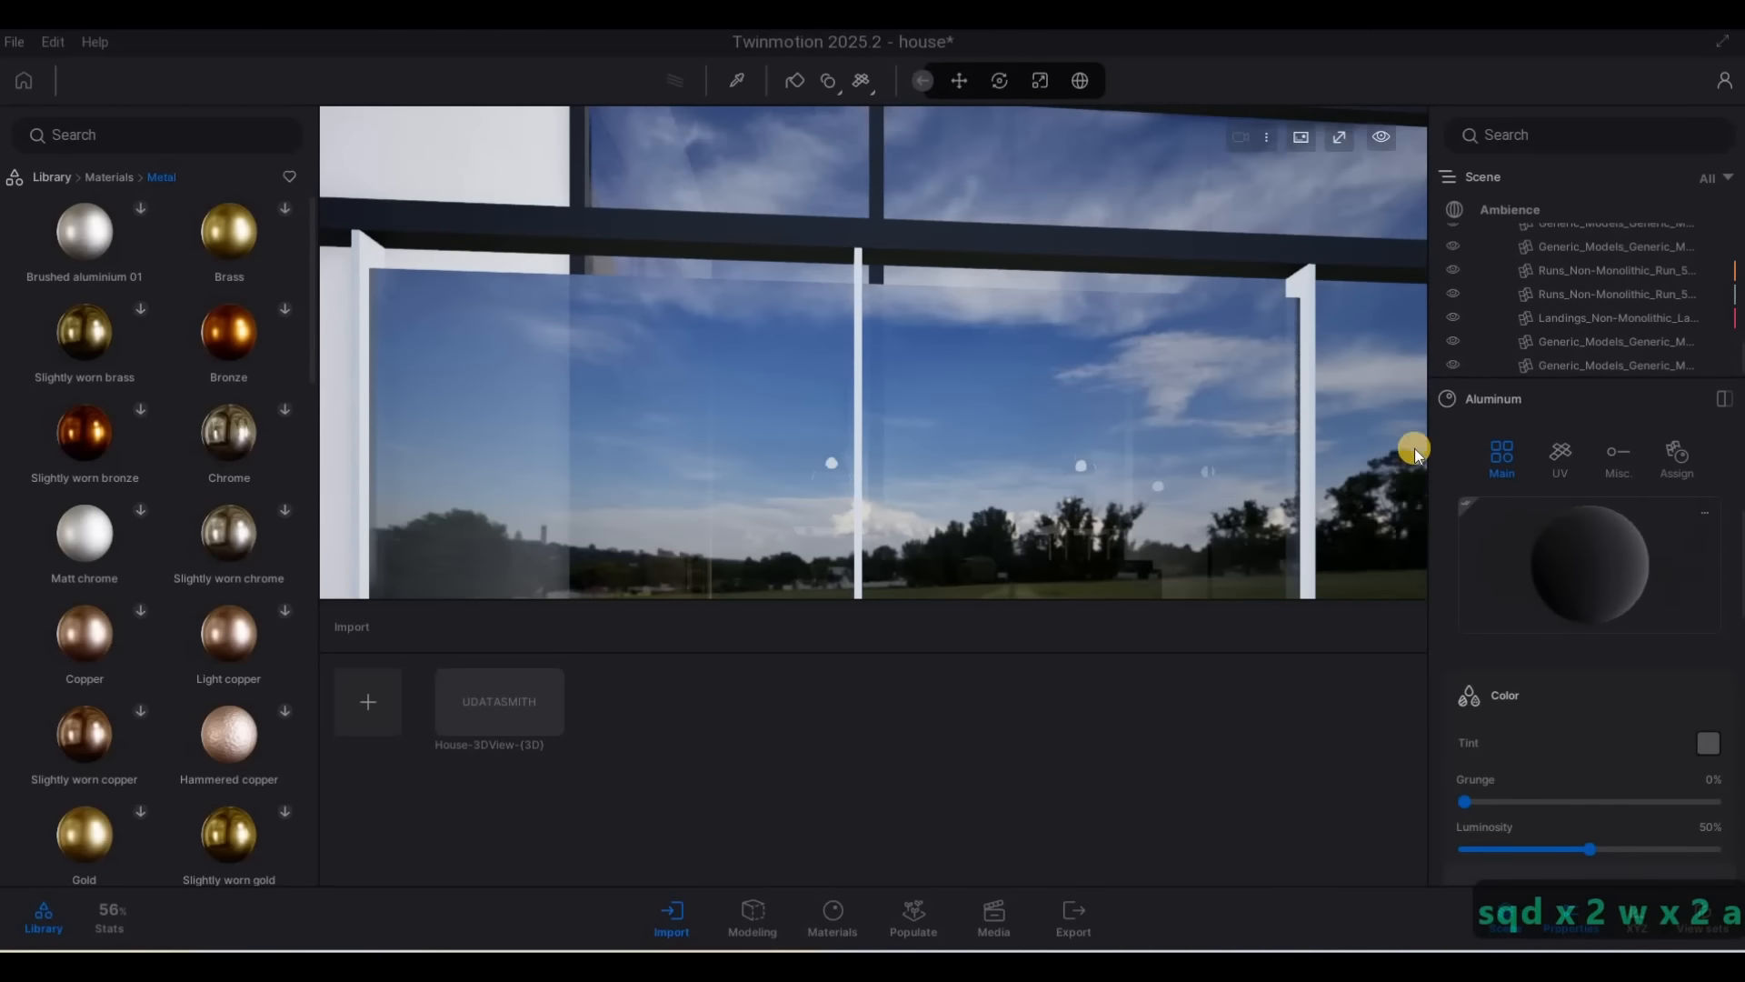
key("d")
left_click_drag(1053, 318, 1065, 303)
Examine the Aluminum window frames, railings and light trims across the whole front facade
key("s")
right_click_drag(954, 424, 1155, 411)
key("a")
key("d")
key("s")
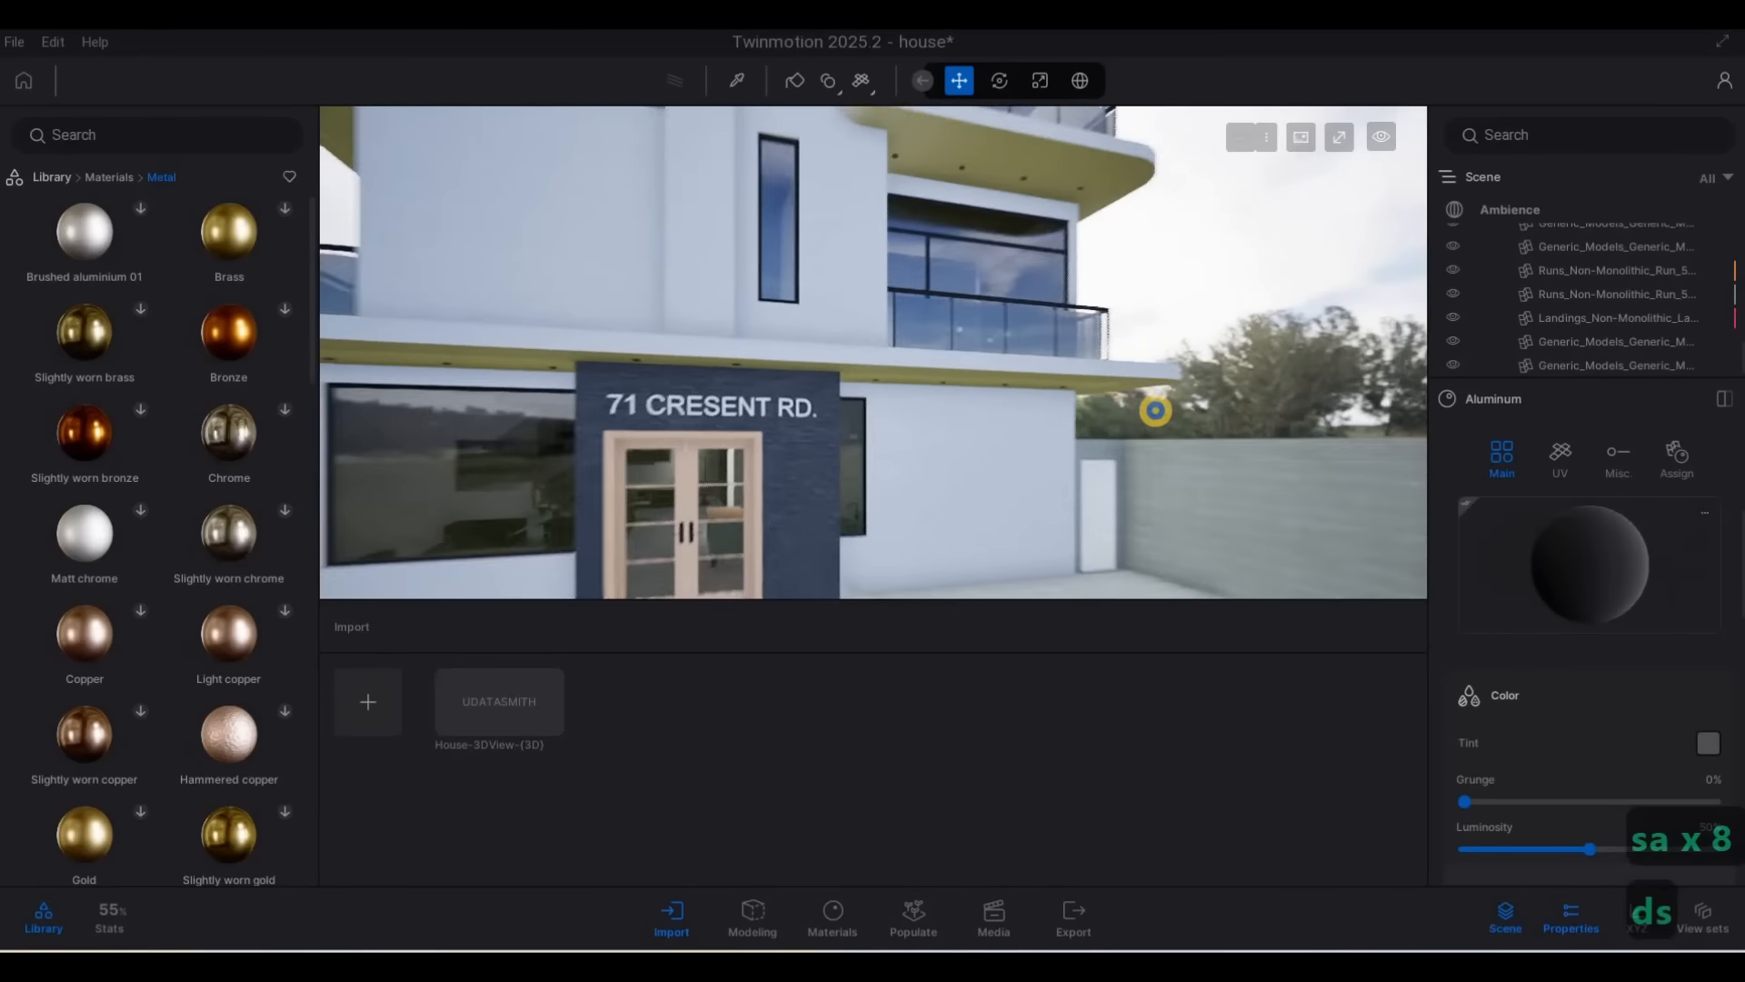
key("d")
key("s")
key("w")
key("w")
key("a")
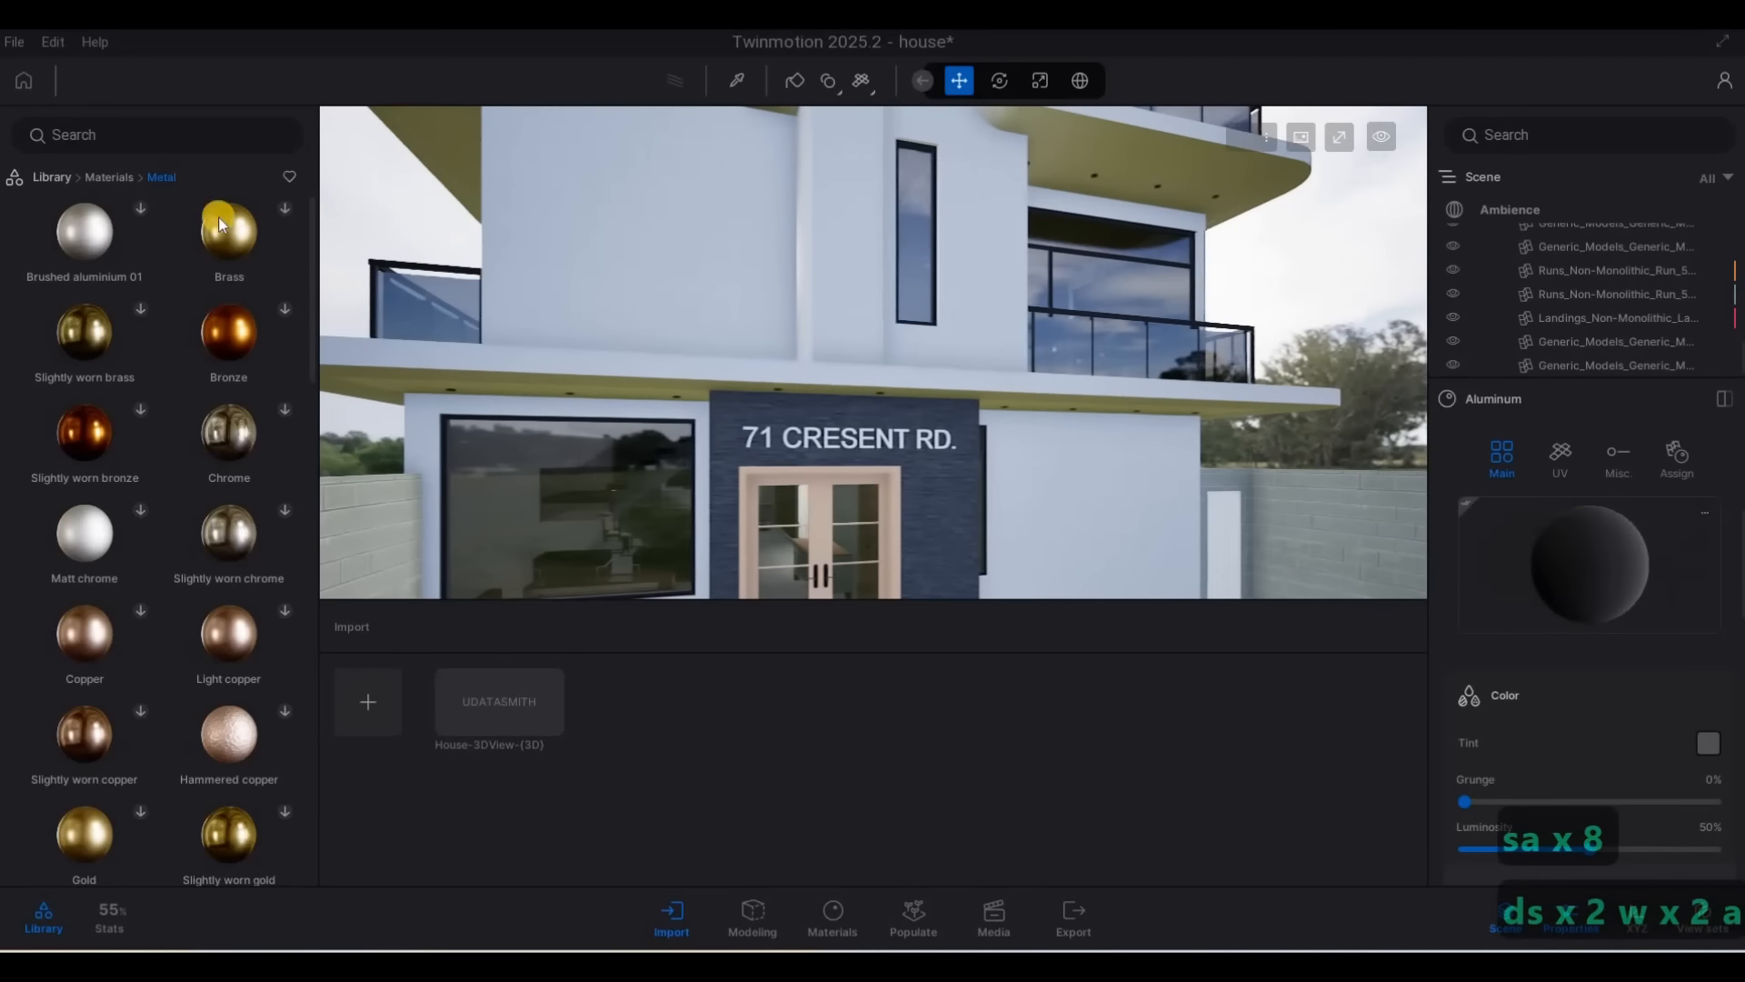
Open the library's Wall coverings materials and download Satin painted wall and Matte painted wall
left_click(52, 177)
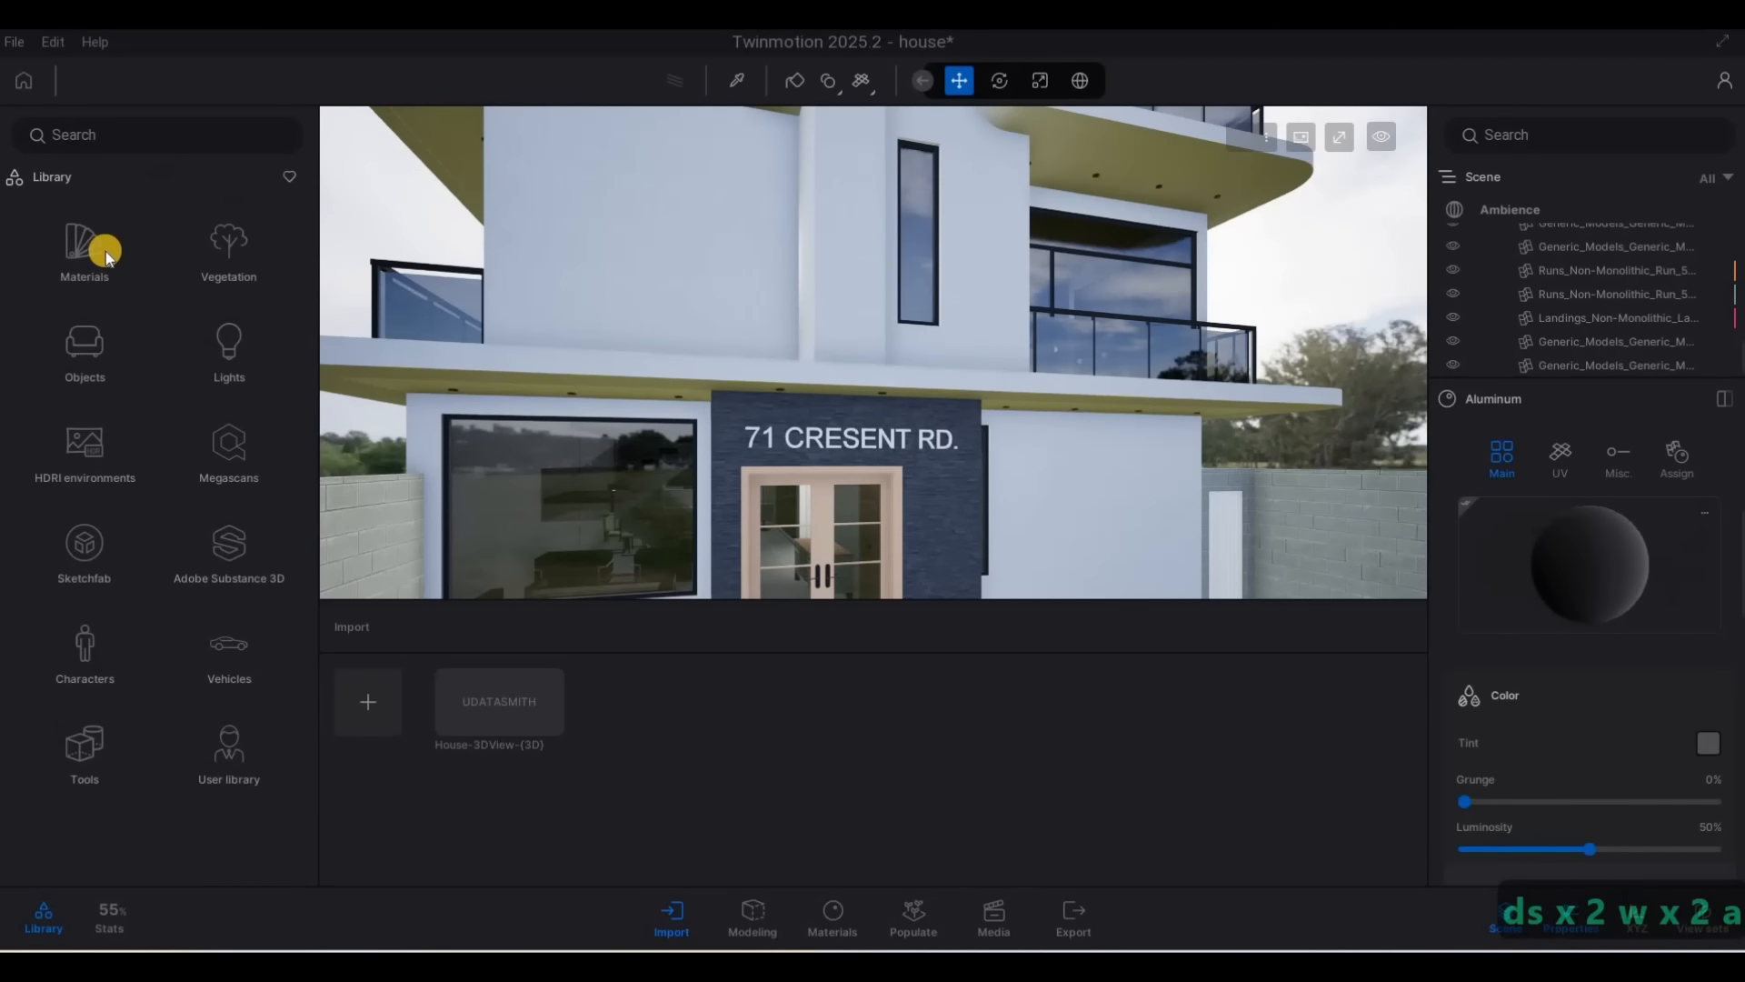
left_click(84, 254)
scroll(177, 402, "down", 5)
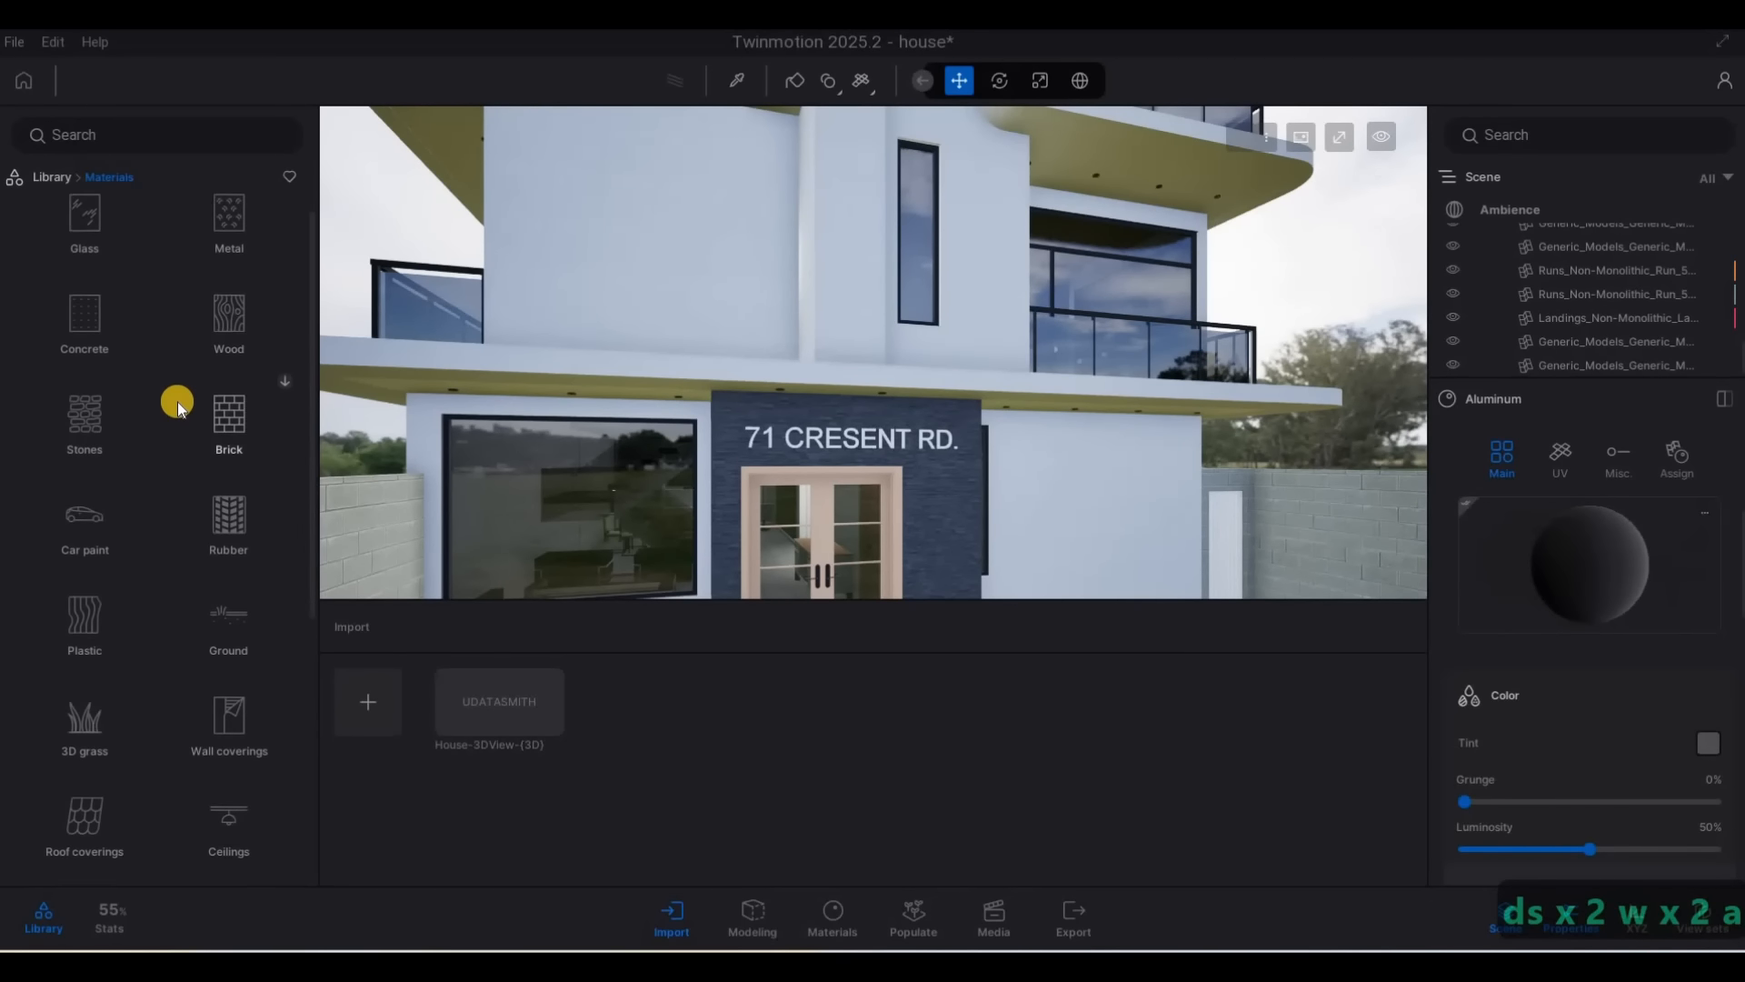
left_click(229, 559)
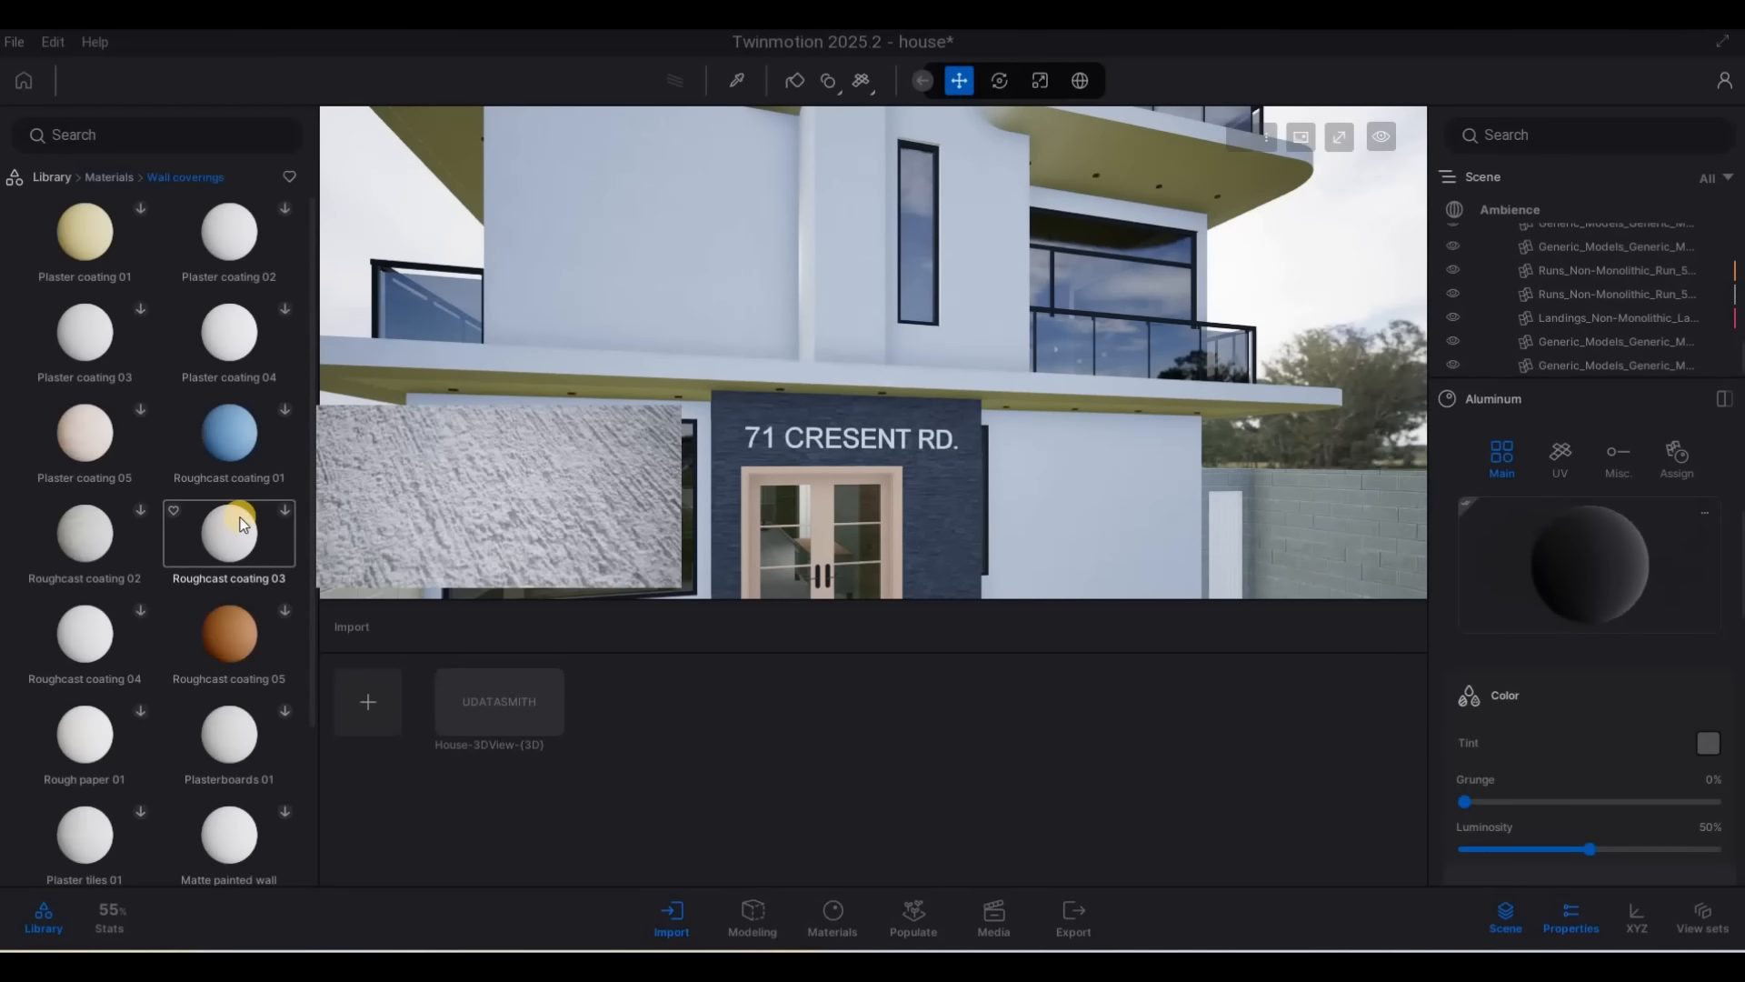
scroll(238, 518, "down", 5)
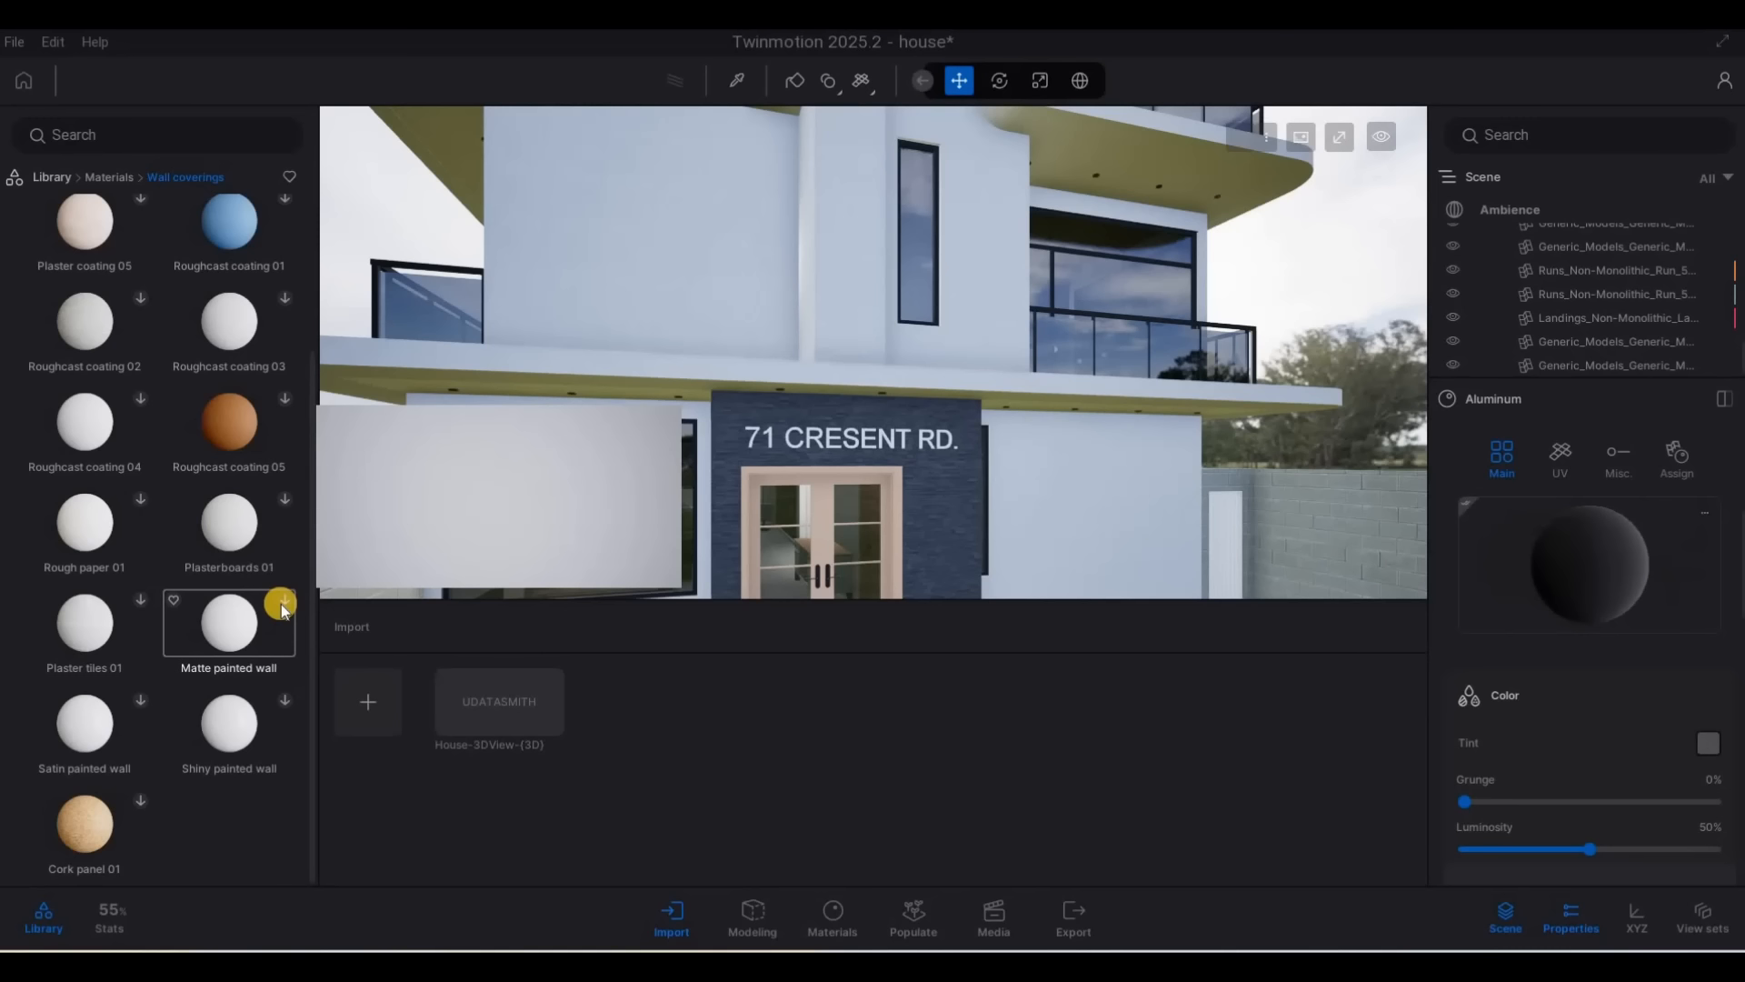
left_click(140, 697)
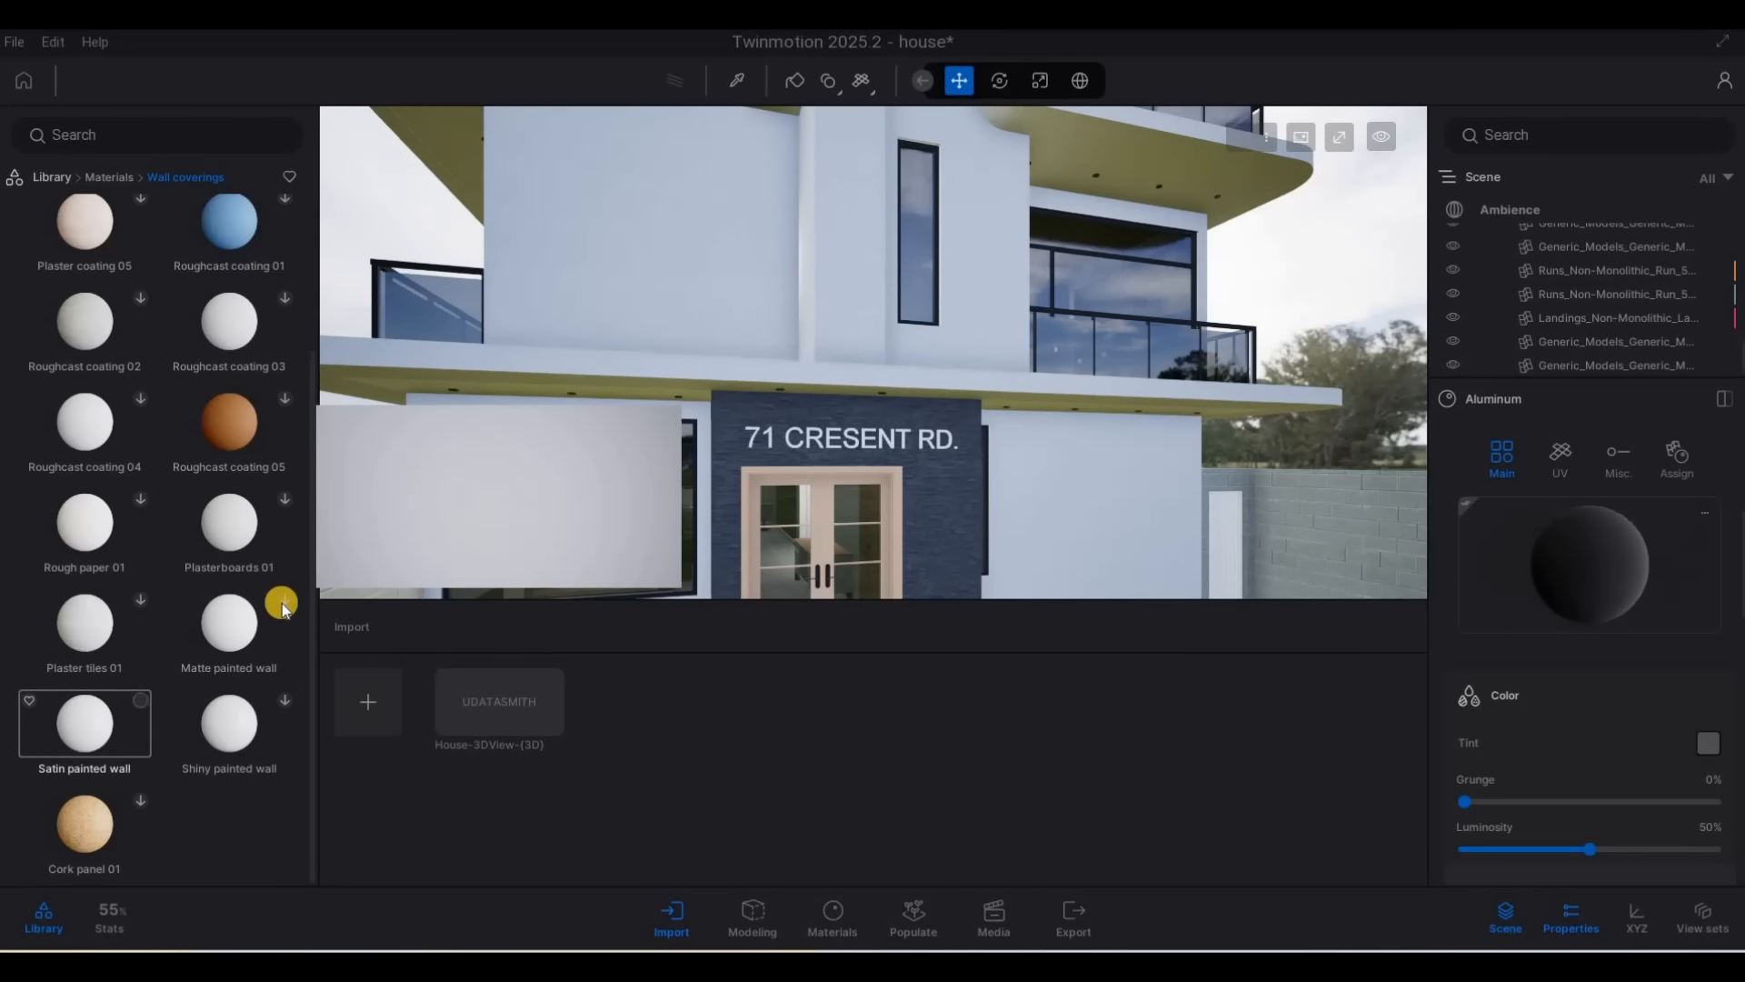
left_click(281, 603)
Apply the Satin painted wall material to the white upper-floor wall above the entrance
key("d")
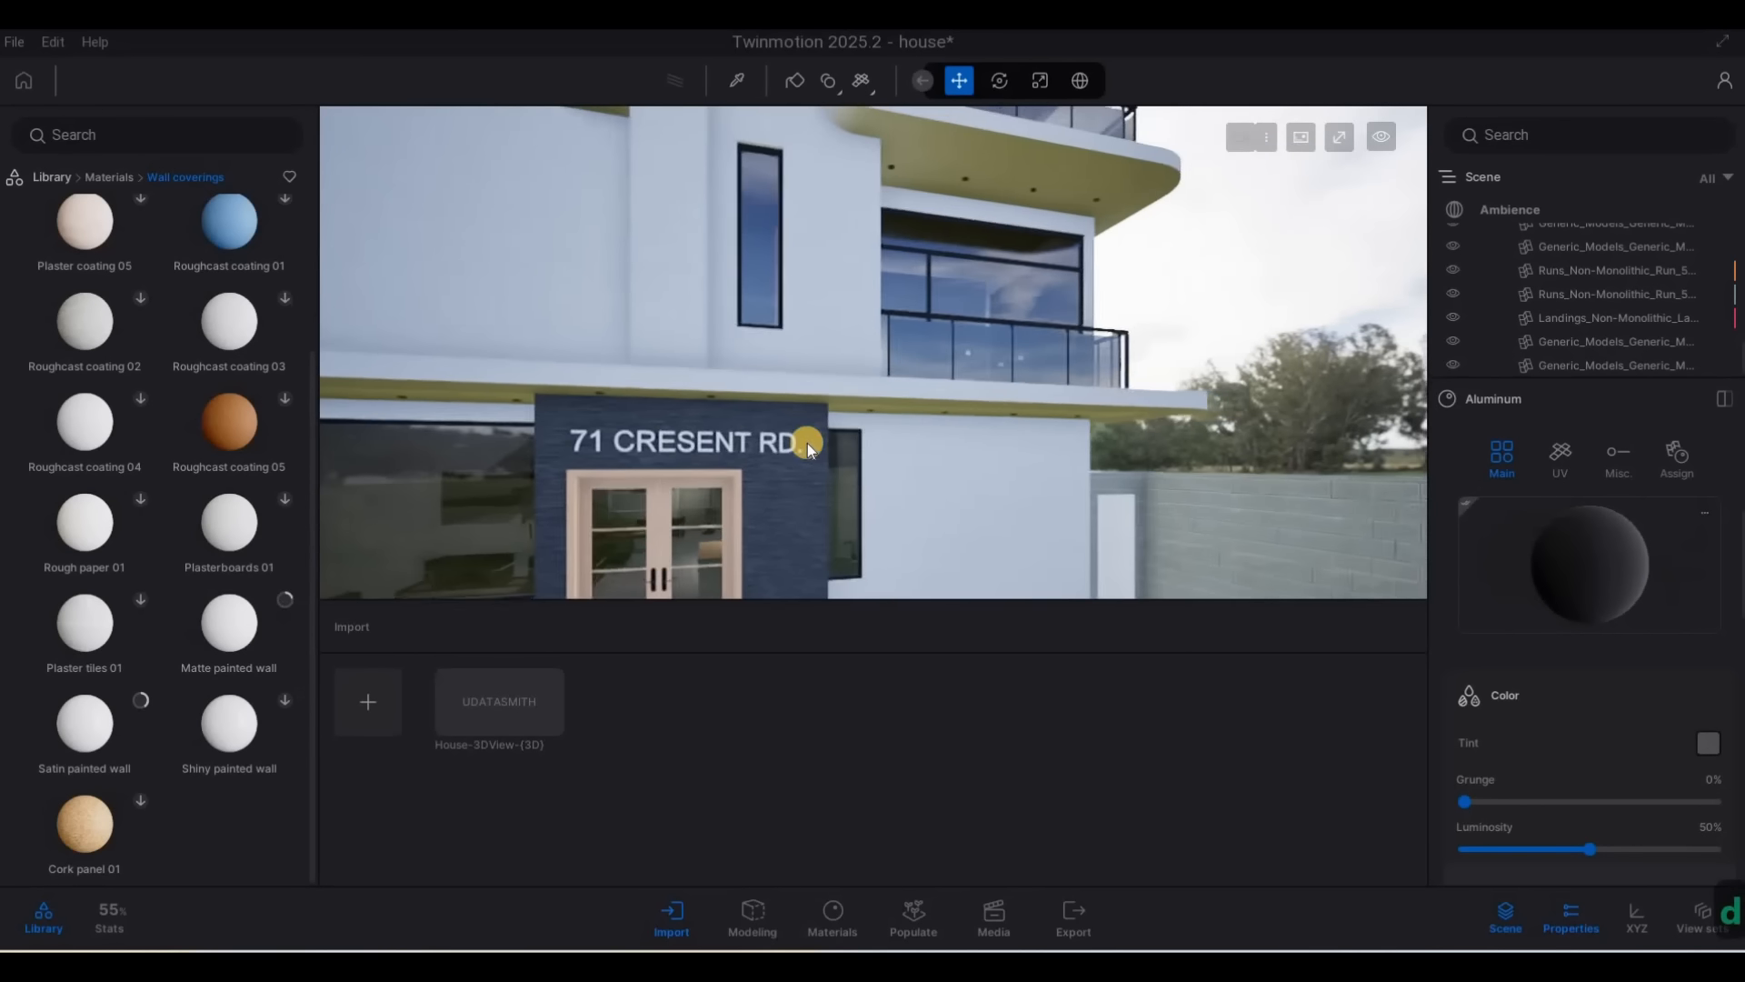
right_click_drag(806, 439, 773, 456)
key("w")
key("a")
key("w")
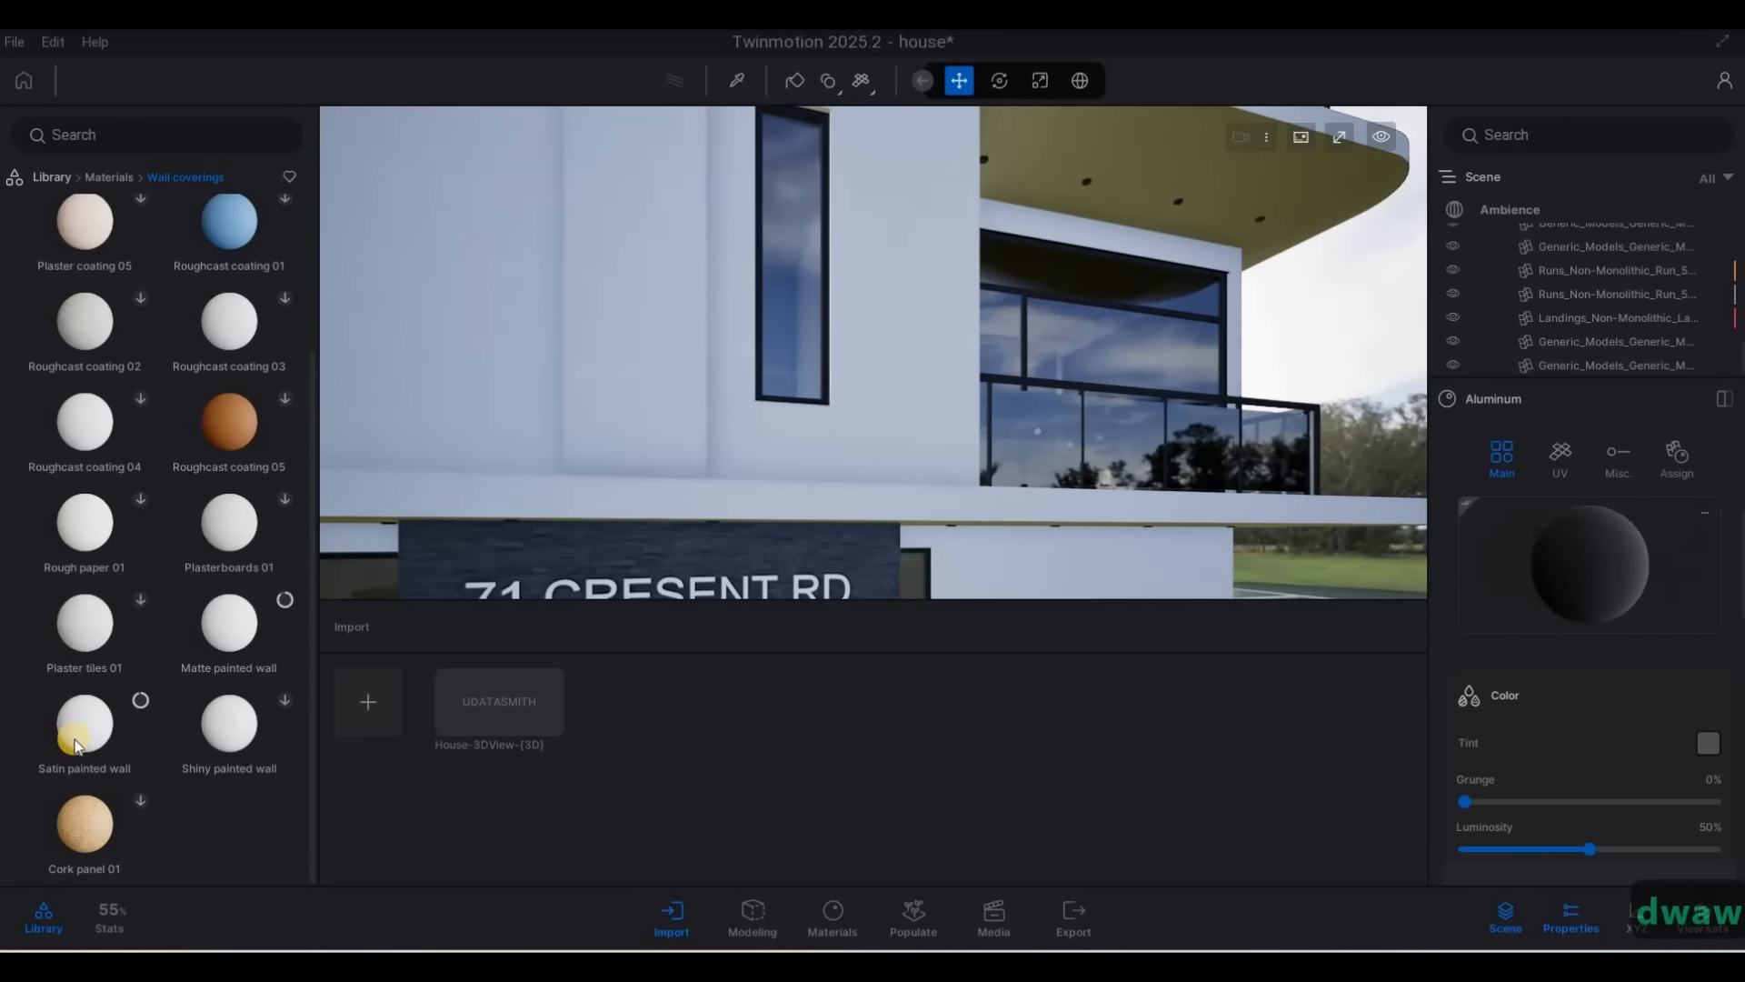
left_click(126, 698)
left_click_drag(689, 394, 689, 394)
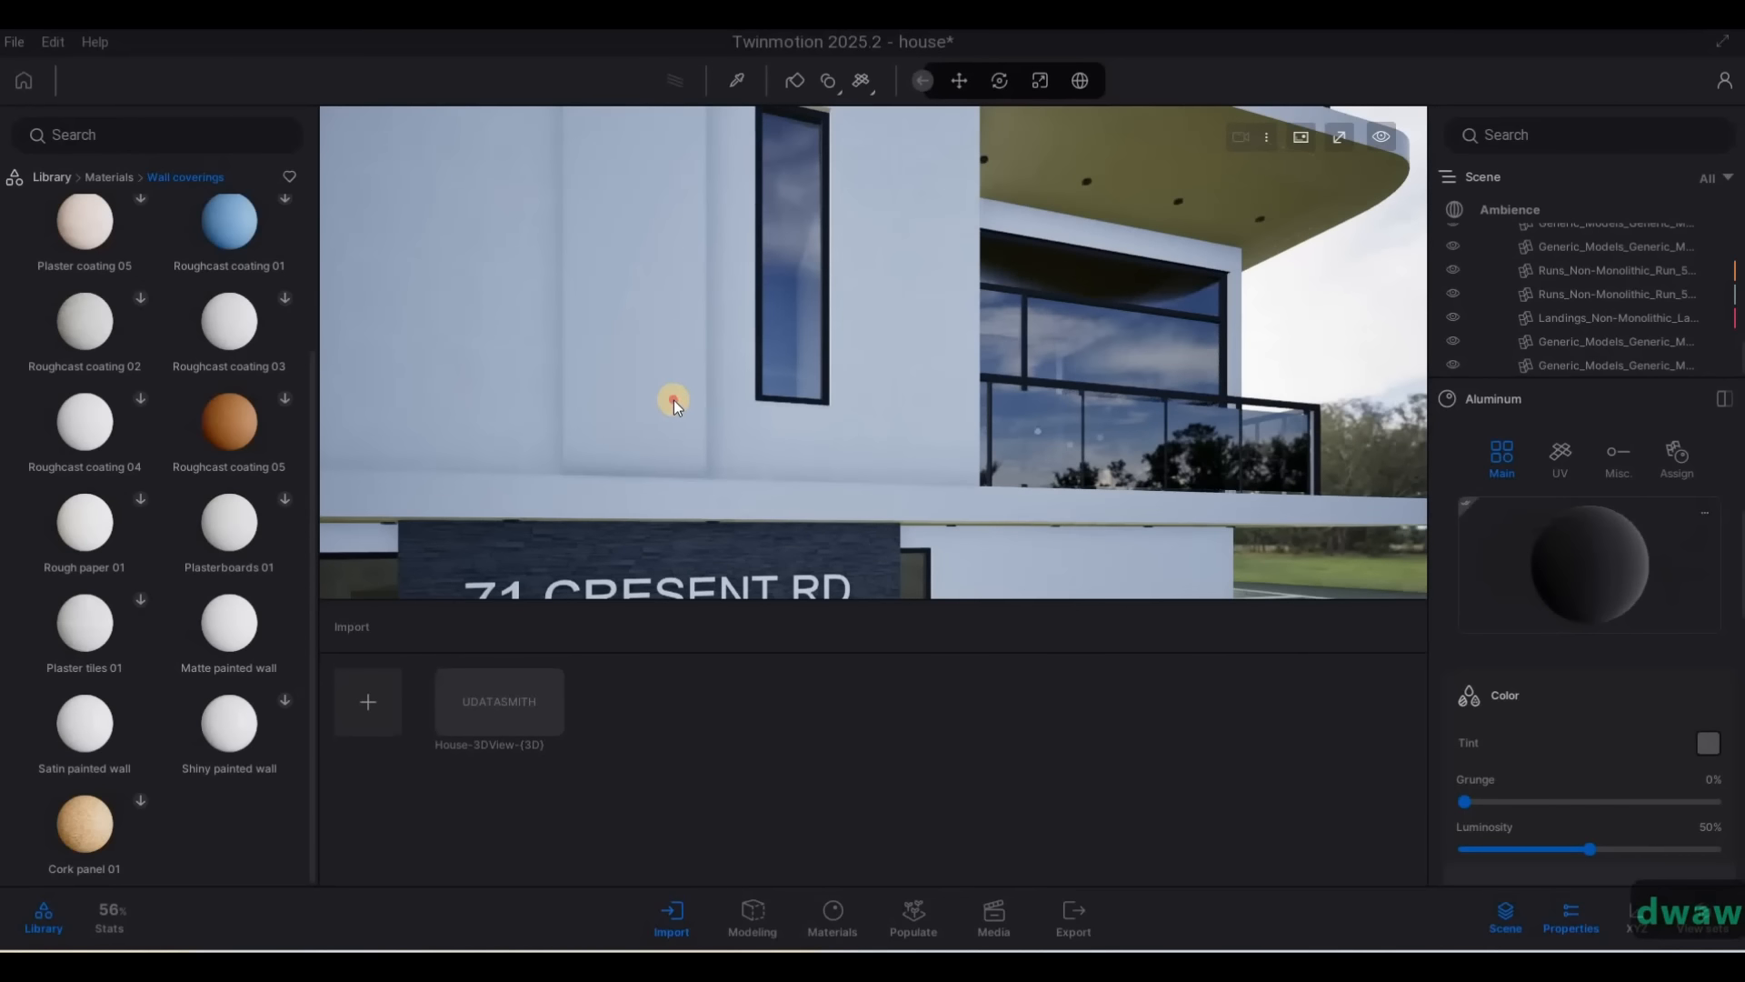
Darken the Satin painted wall tint to grey 616161 for the facade's vertical band and slab edge
left_click(1714, 755)
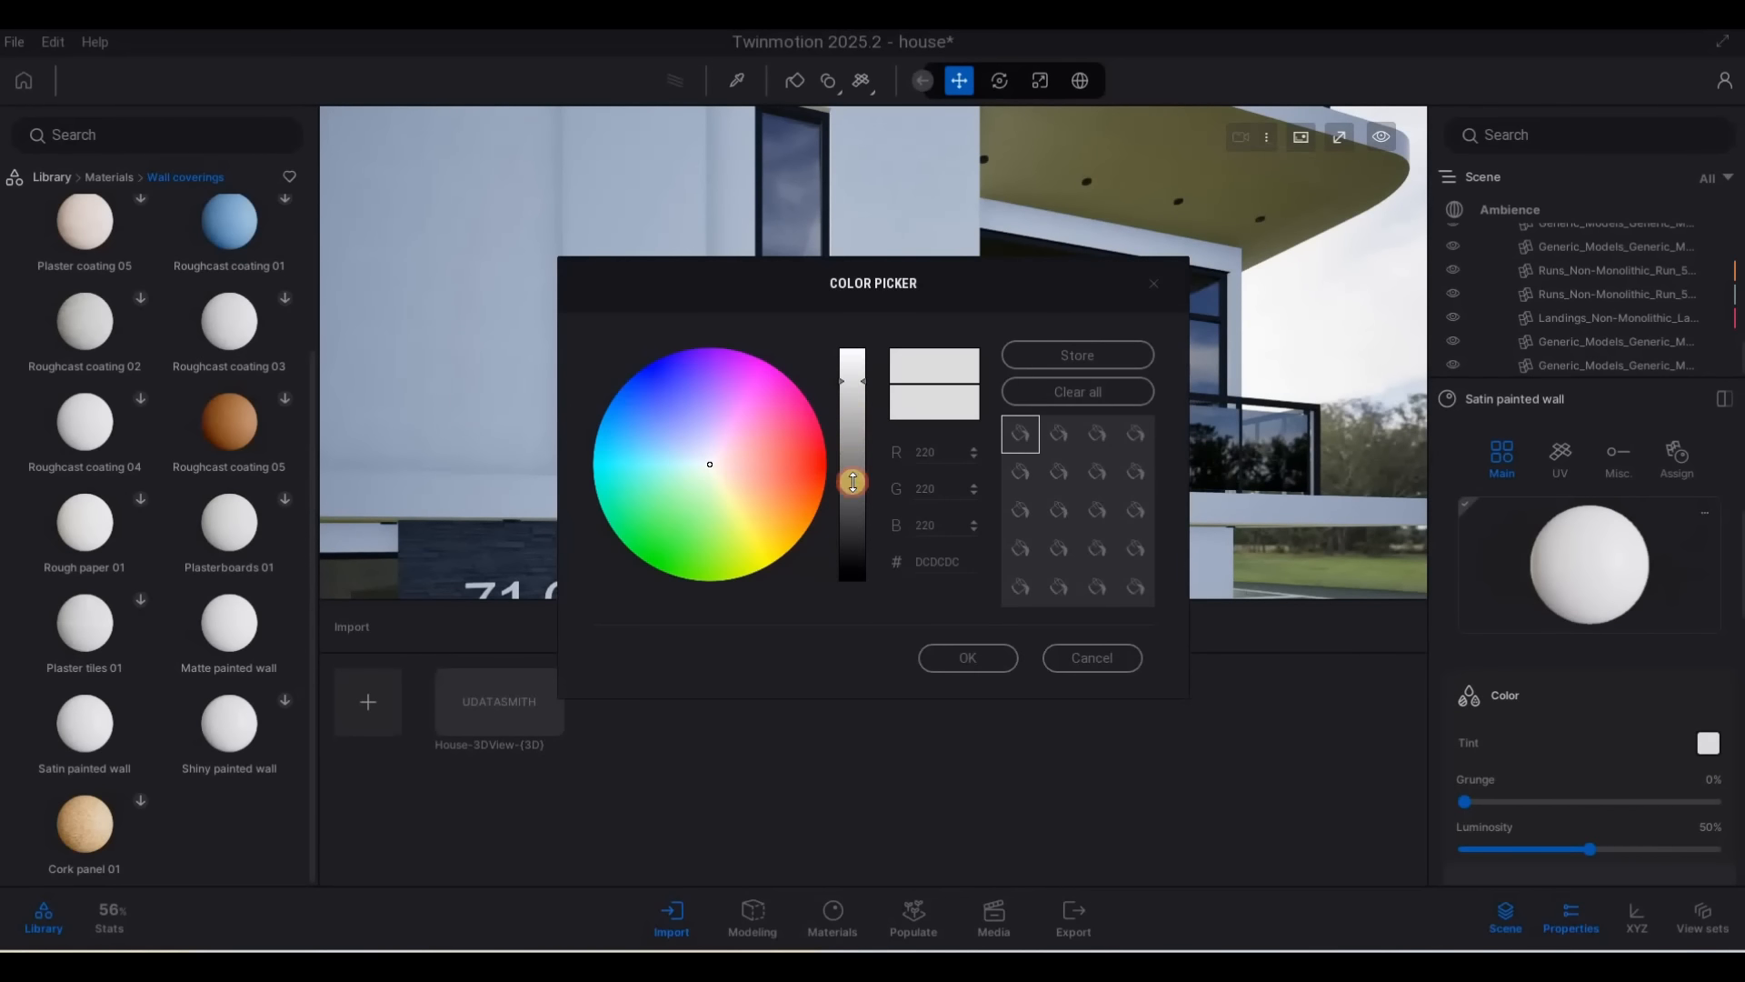
left_click_drag(852, 482, 853, 494)
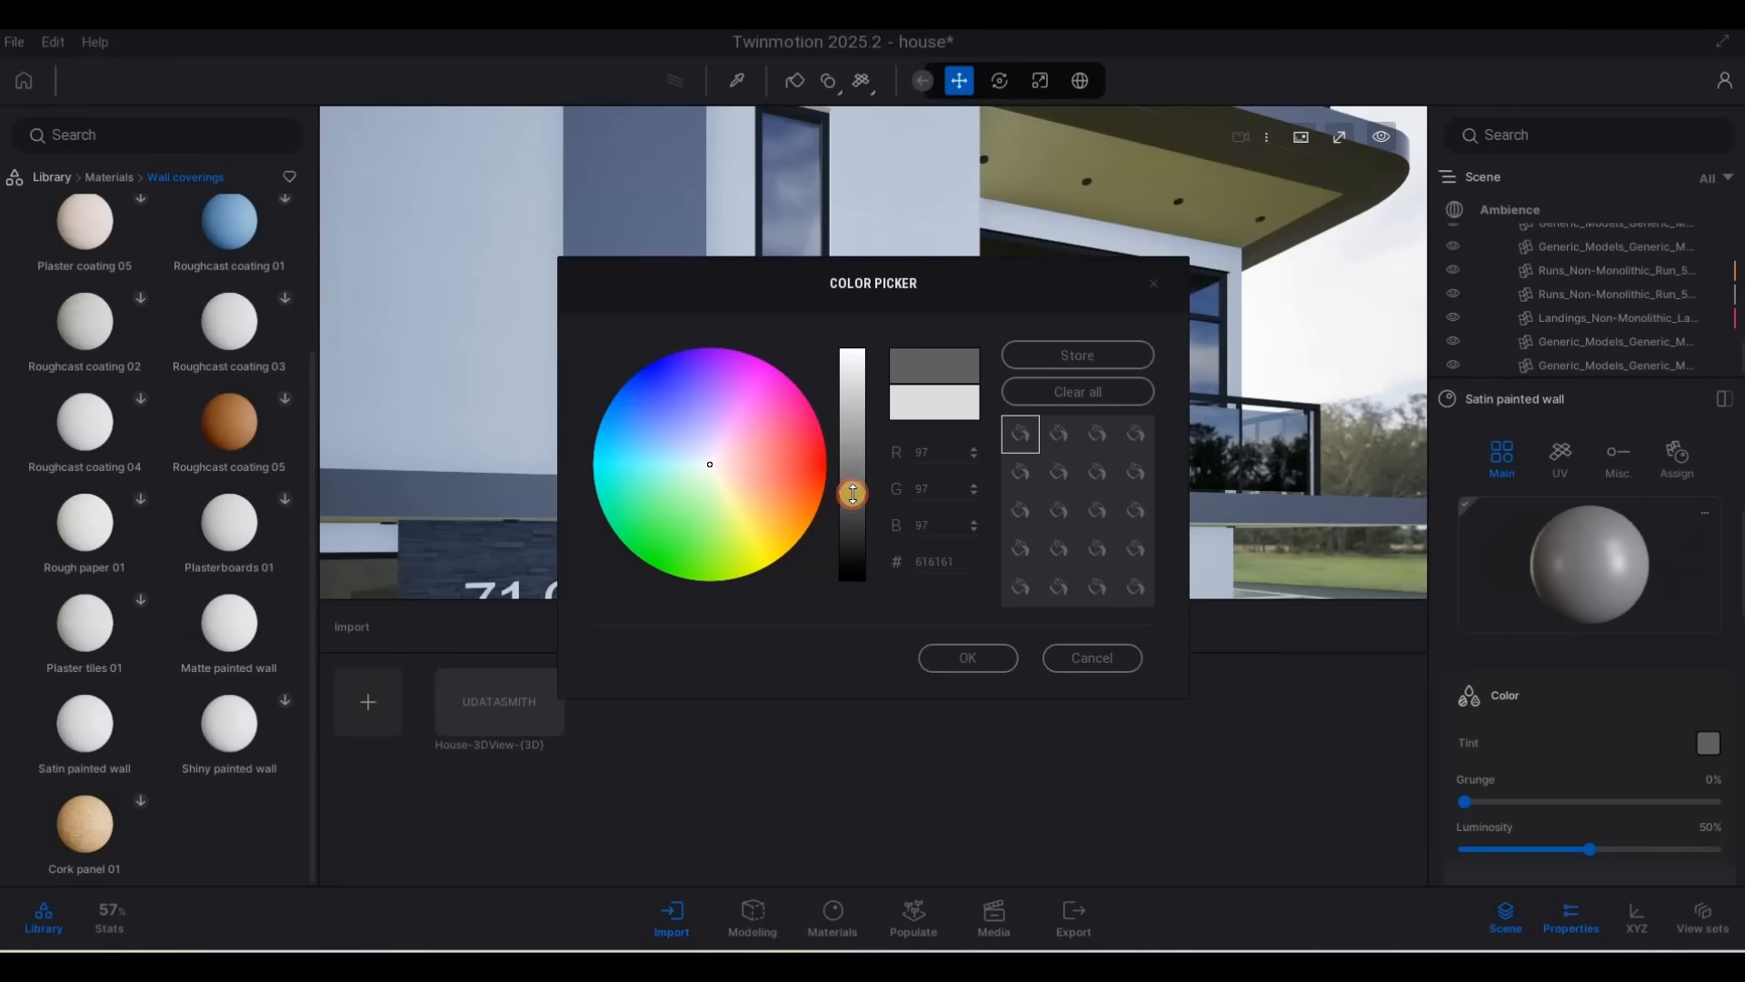
left_click(991, 647)
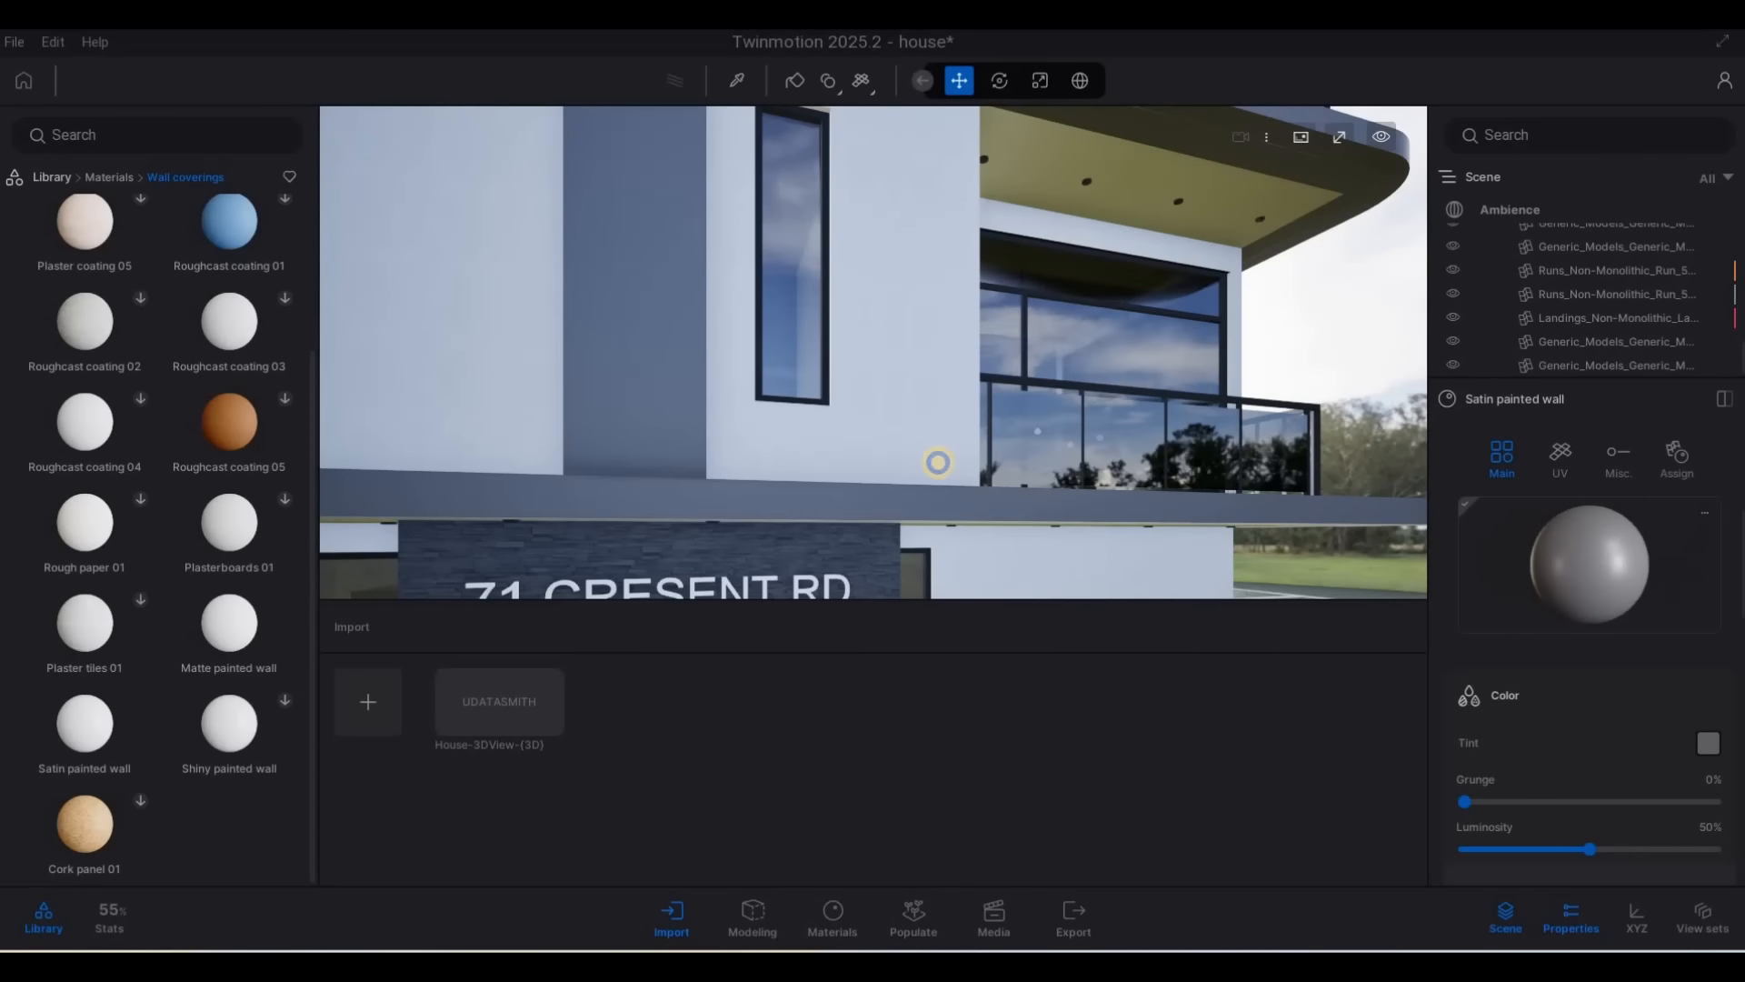
Apply a white Satin painted wall material to the upper-floor wall beside the balcony
key("s")
key("d")
key("w")
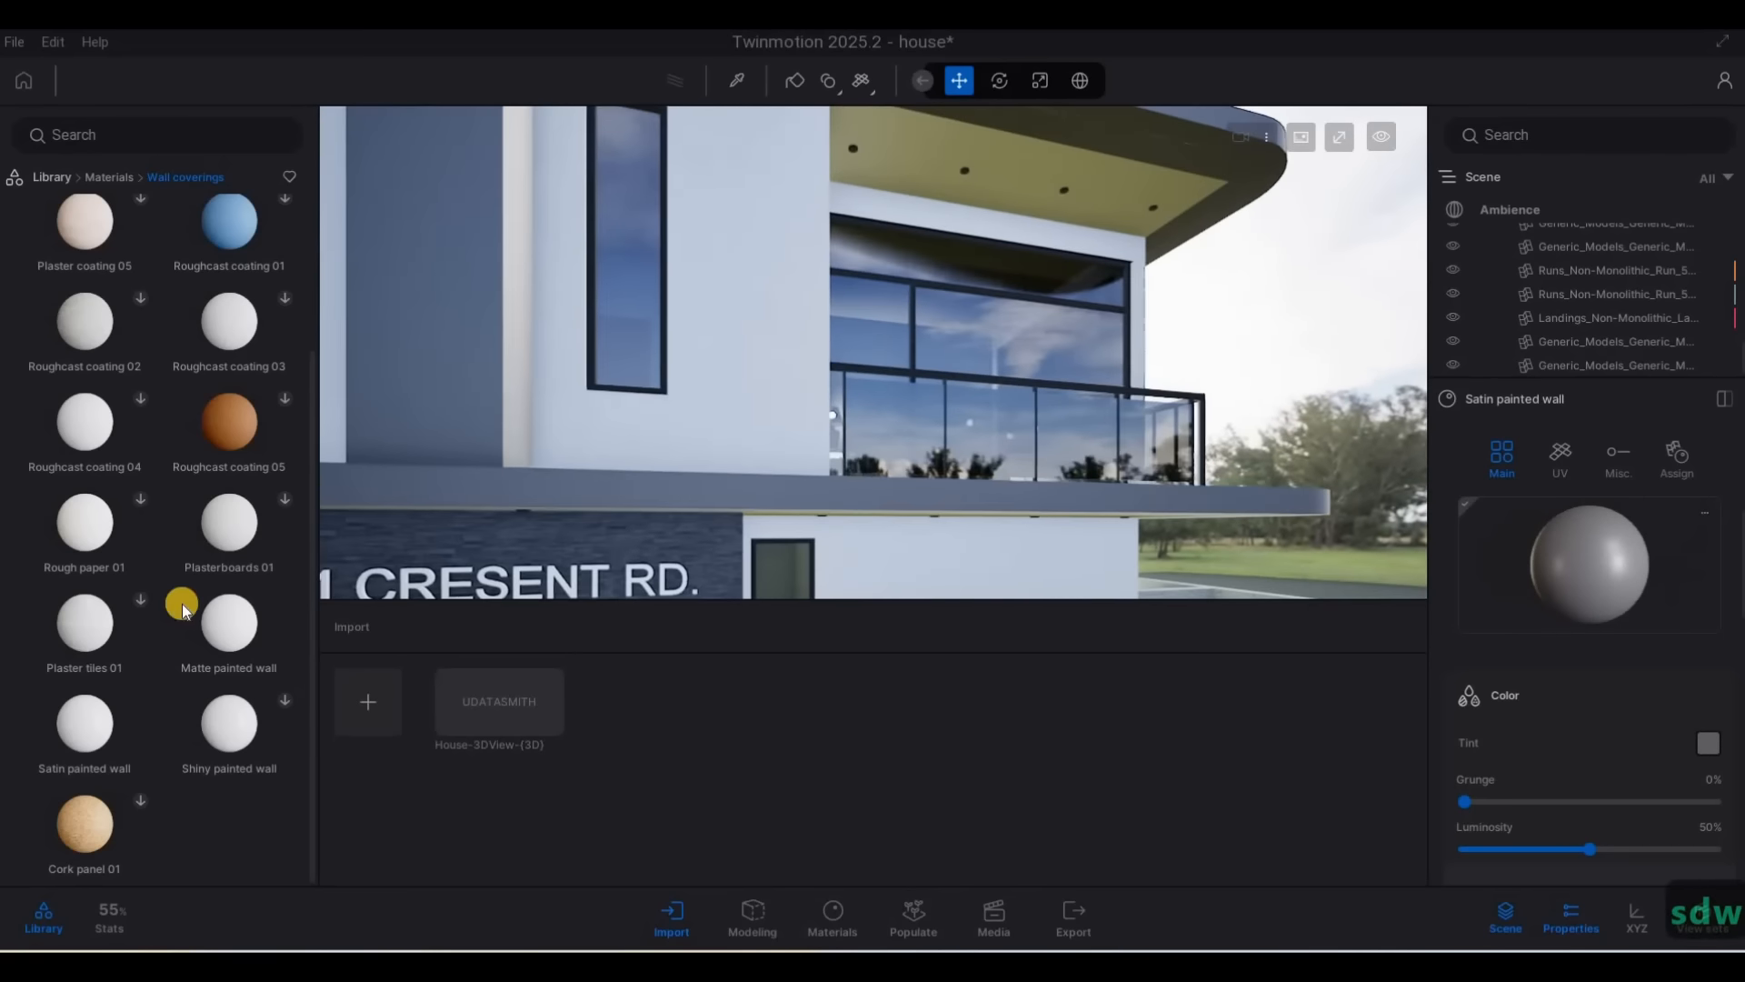
key("w")
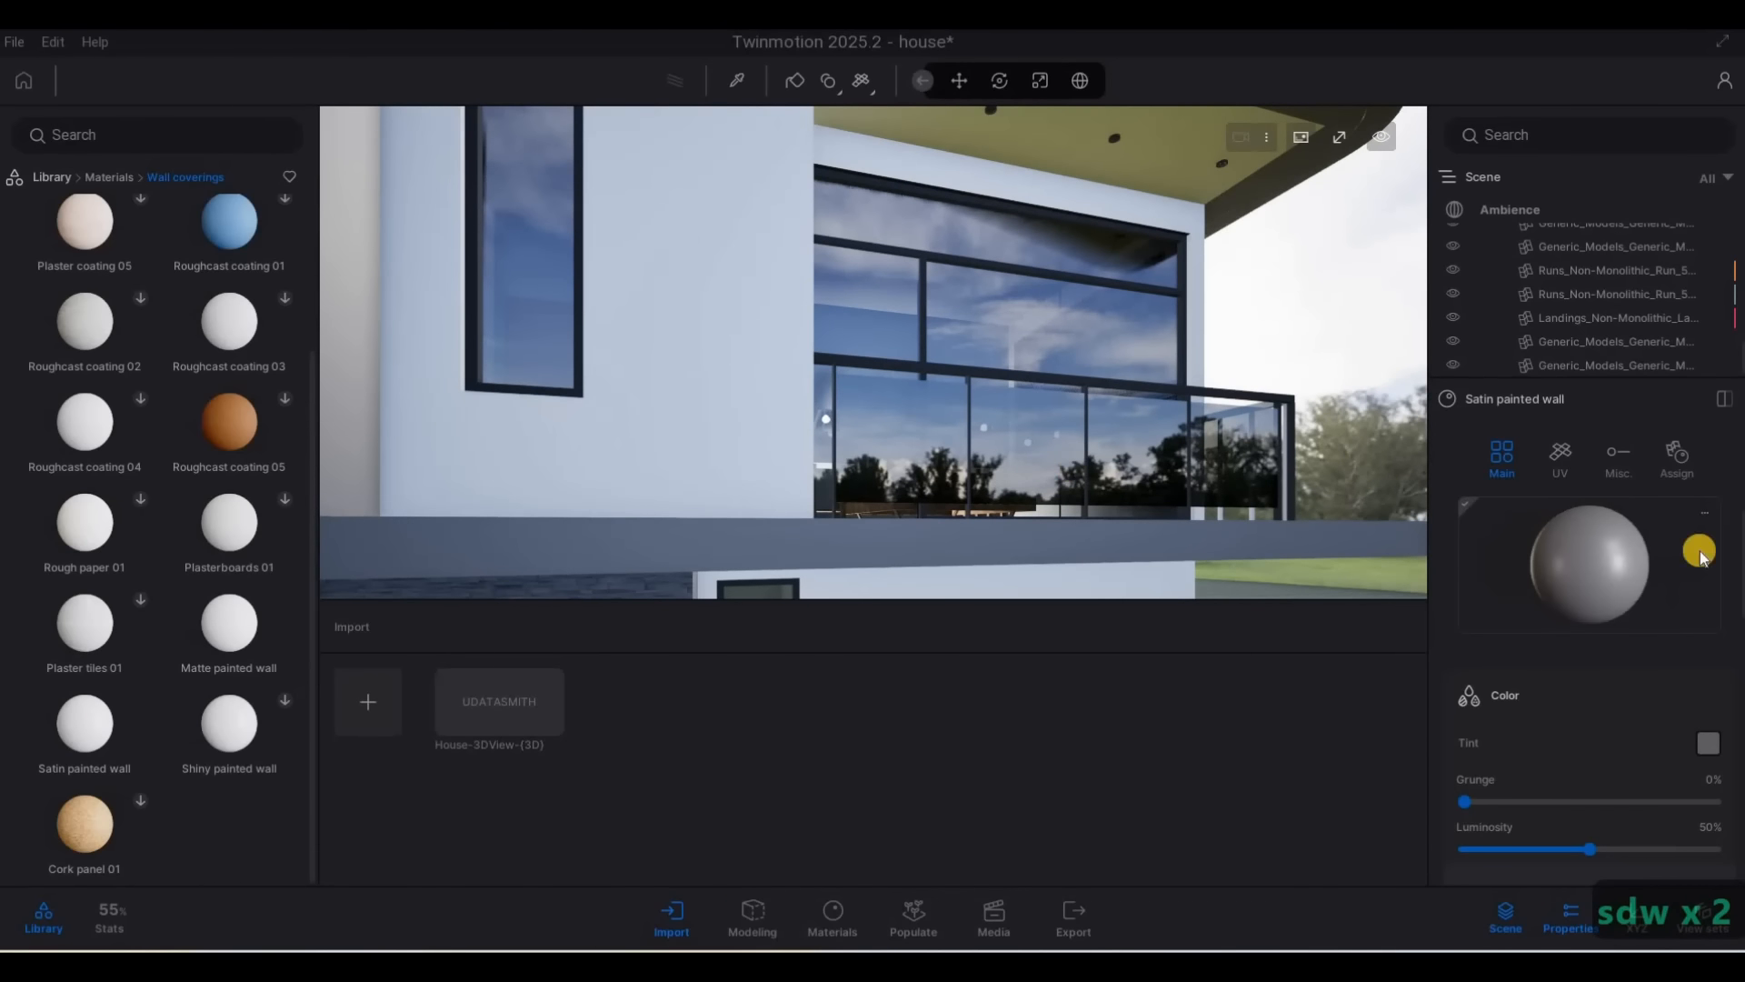
left_click(1699, 551)
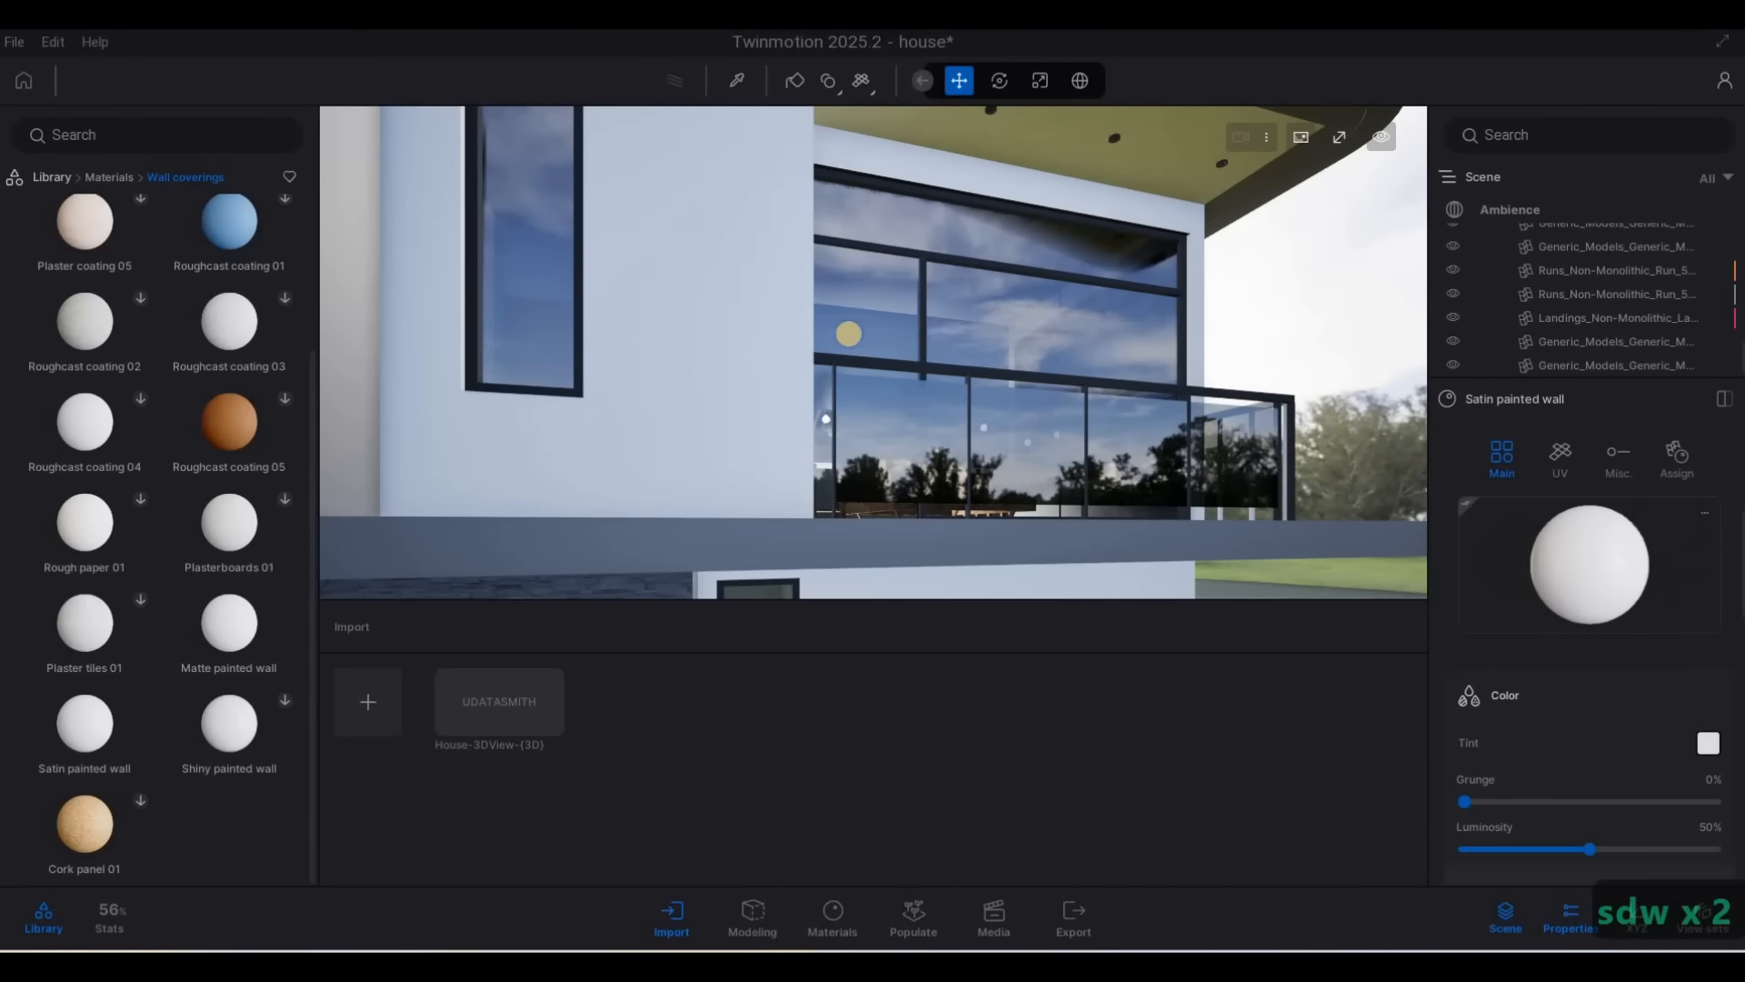
Examine the painted walls and grey bands of the front facade from afar and up close
key("s")
key("d")
key("a")
key("w")
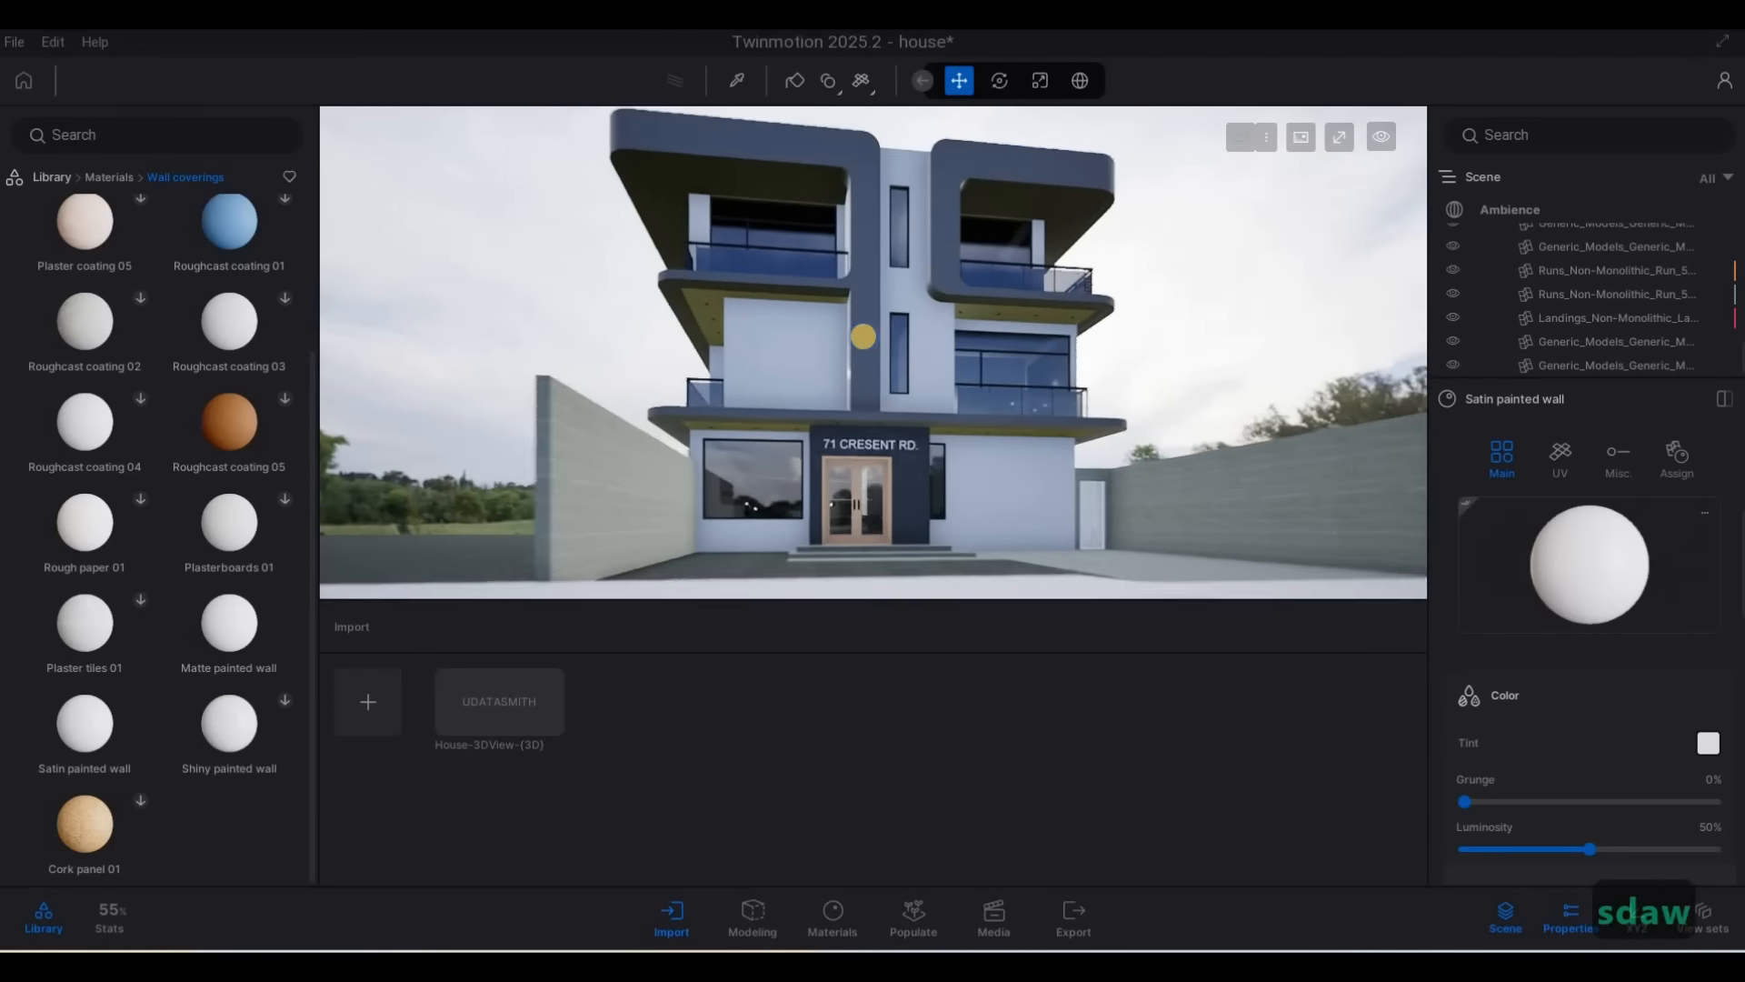
key("q")
key("w")
key("w")
key("a")
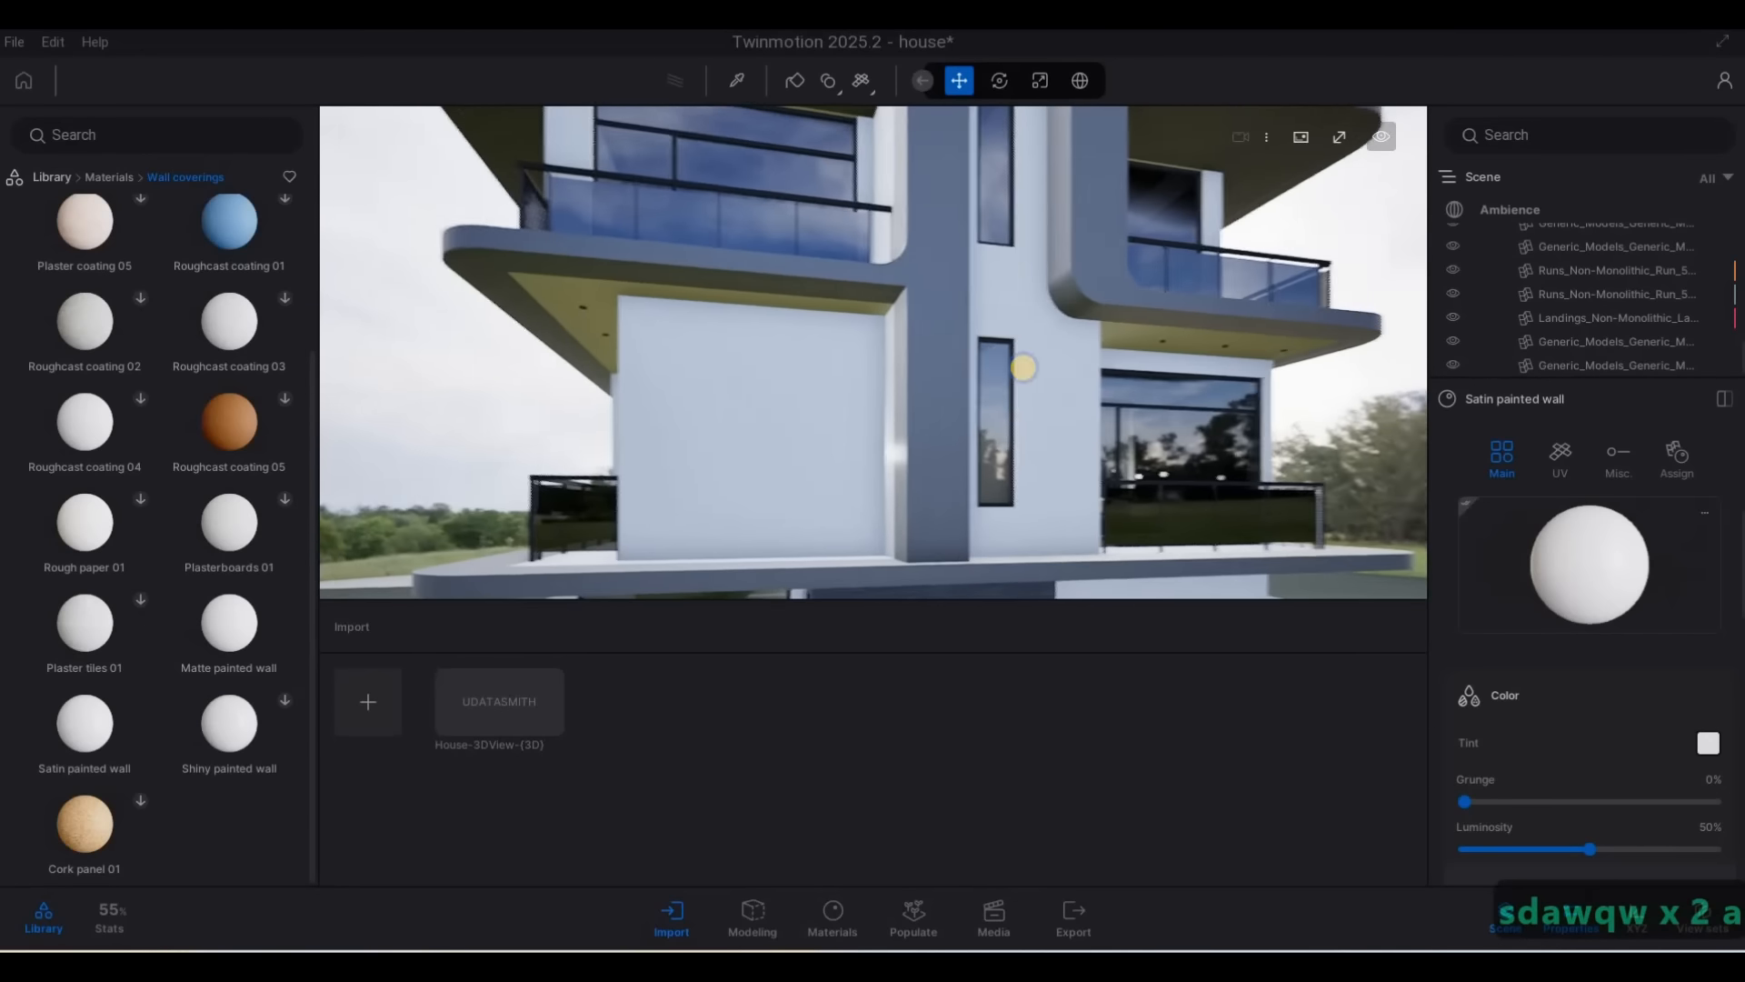
key("a")
key("w")
key("a")
key("w")
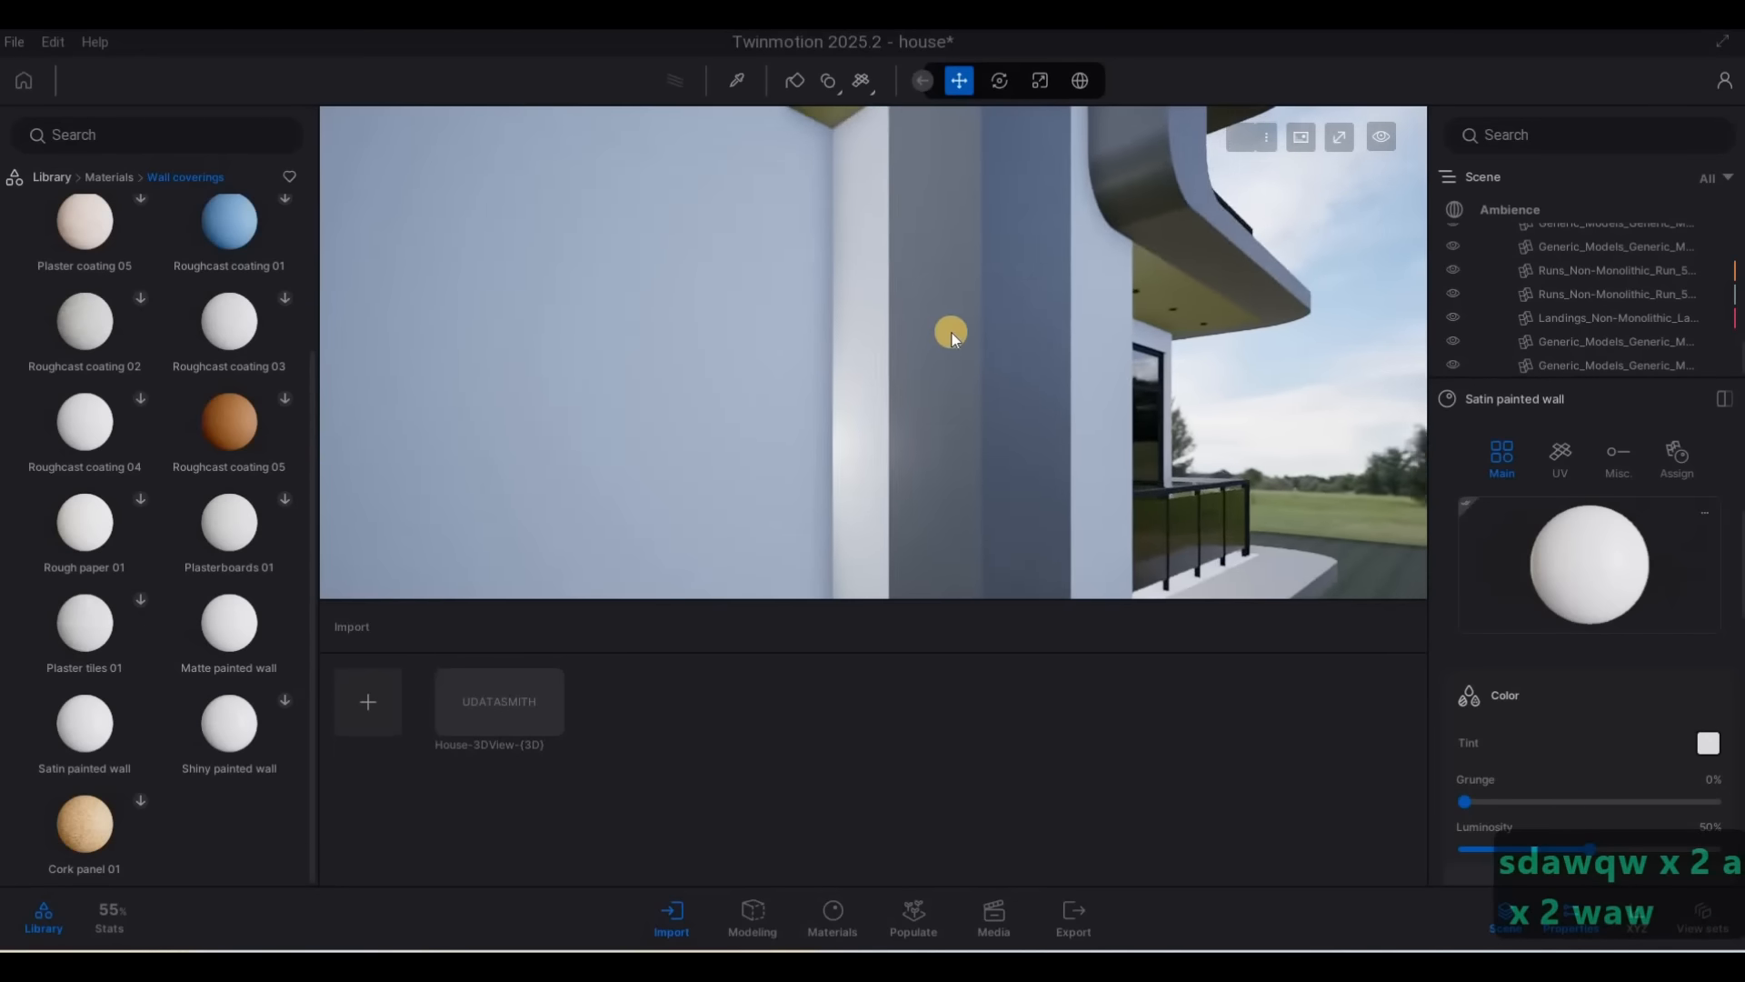
key("a")
key("d")
key("s")
key("d")
key("s")
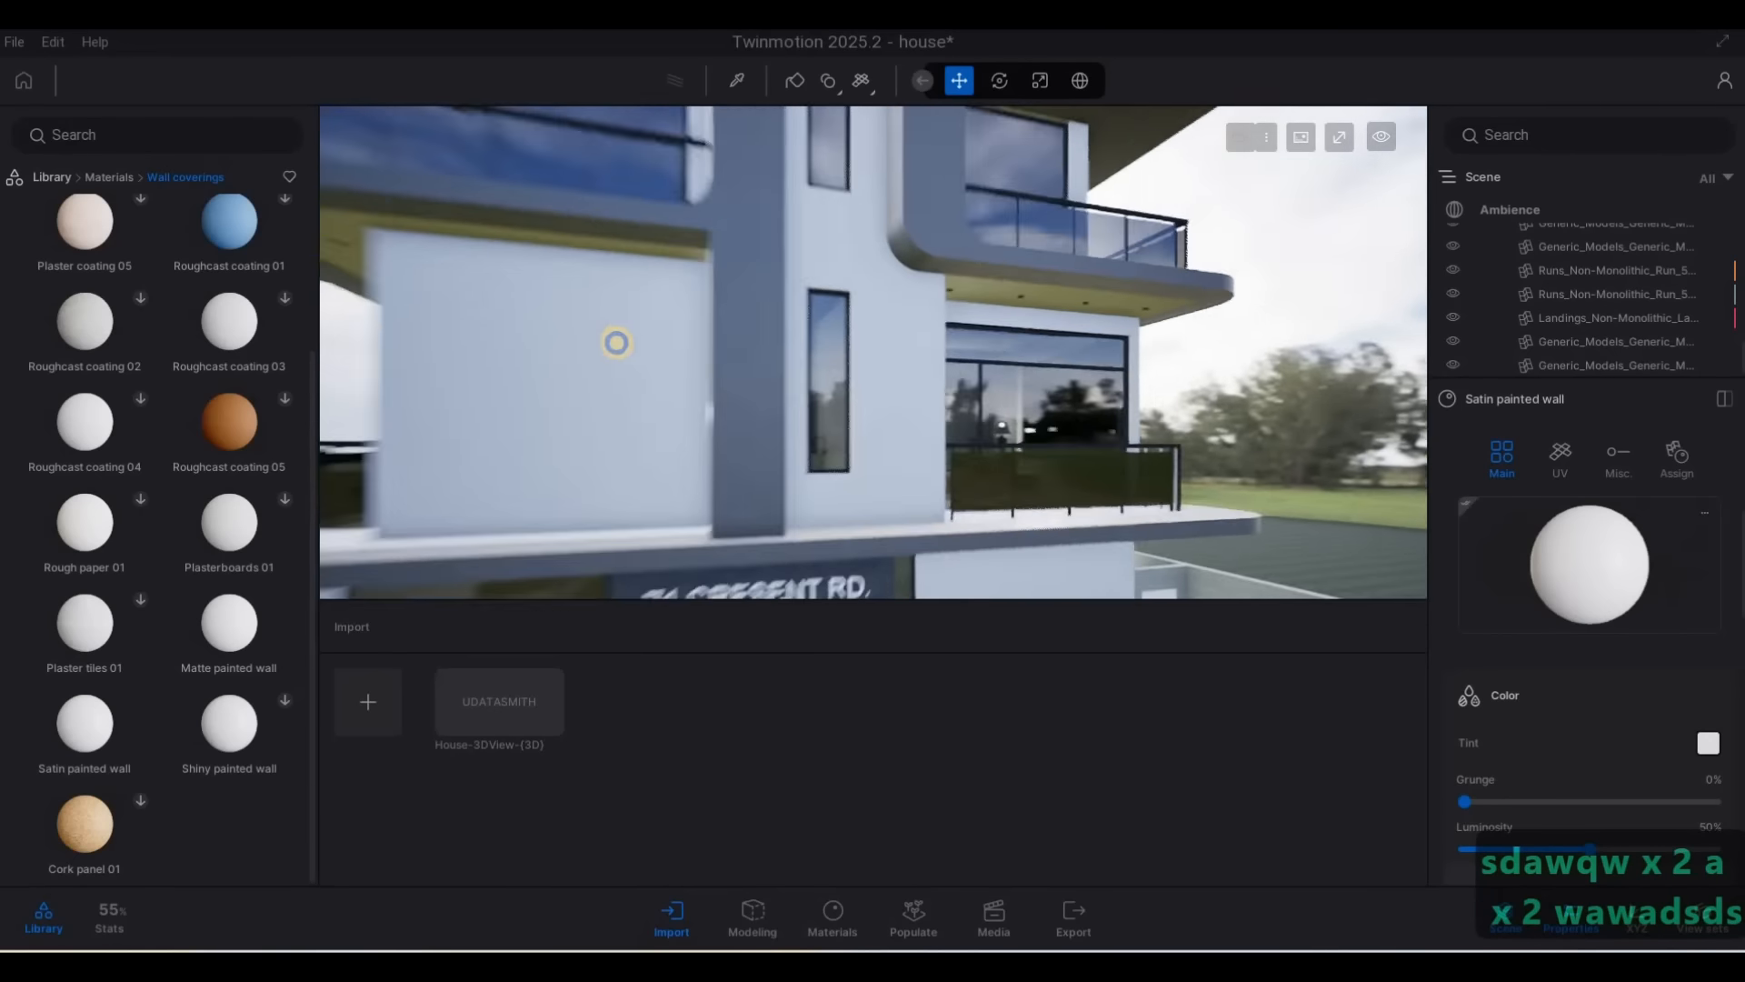
Sample the grey Satin painted wall material from the vertical column and apply it to the column's white side face
key("s")
key("d")
key("a")
key("a")
key("w")
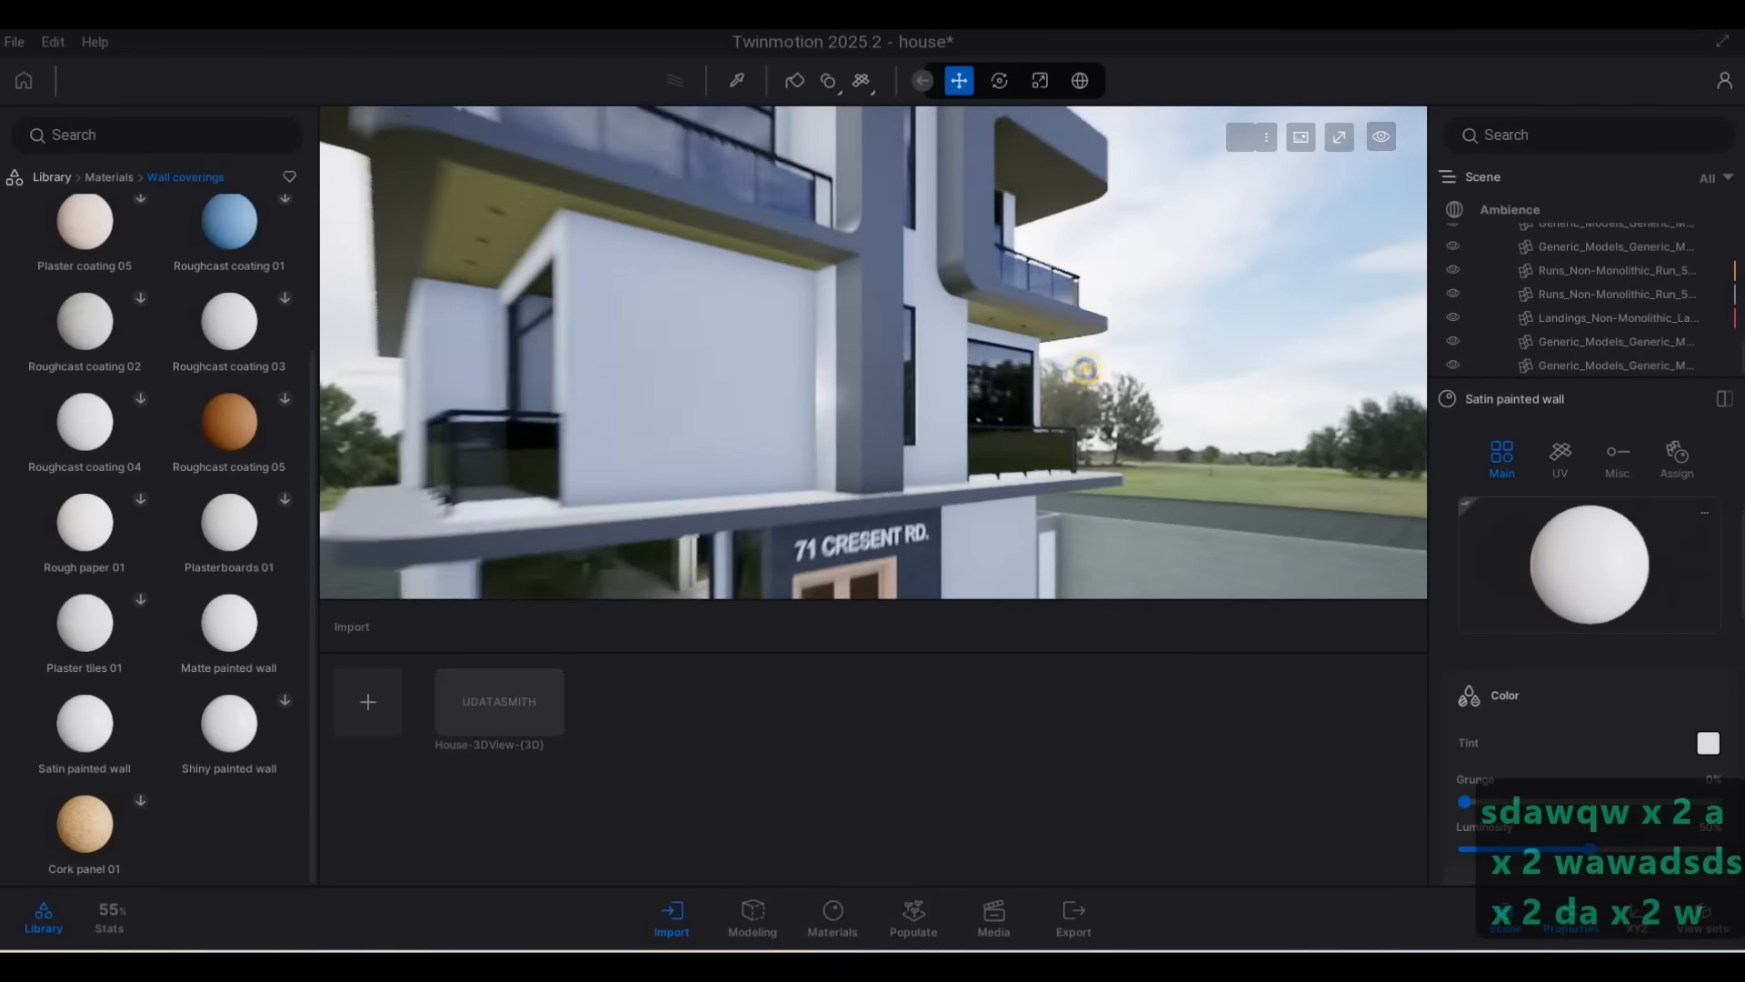
key("a")
key("w")
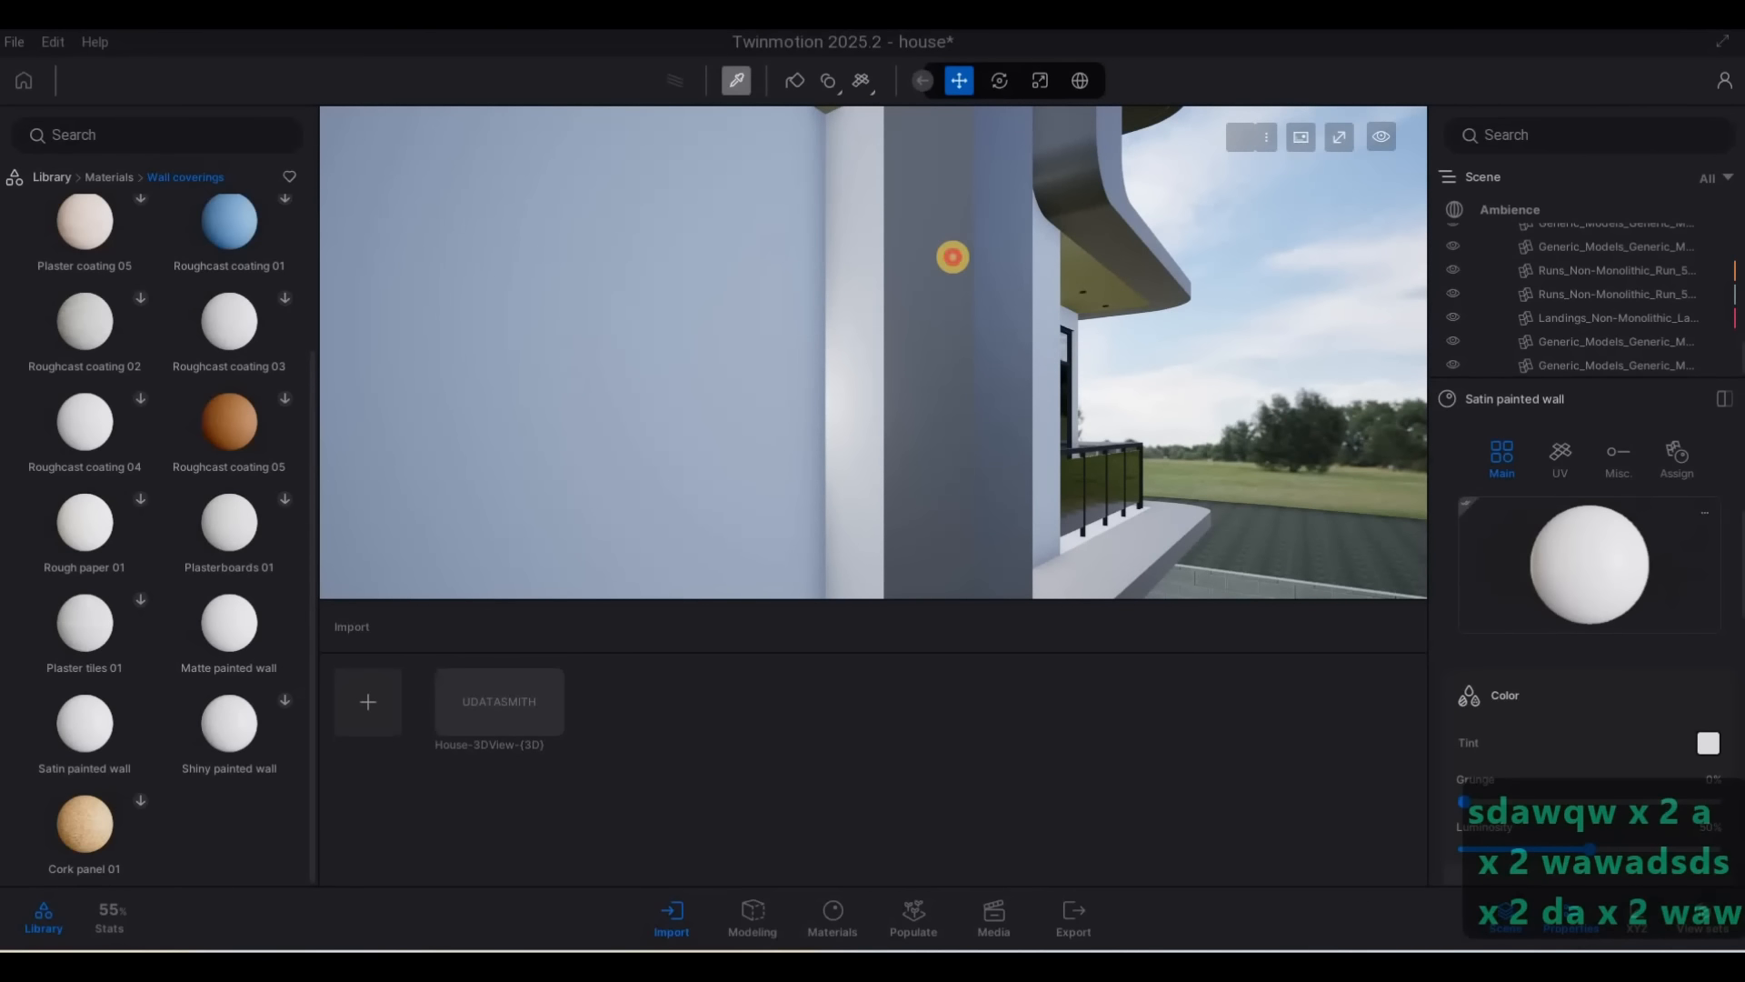
left_click(952, 254)
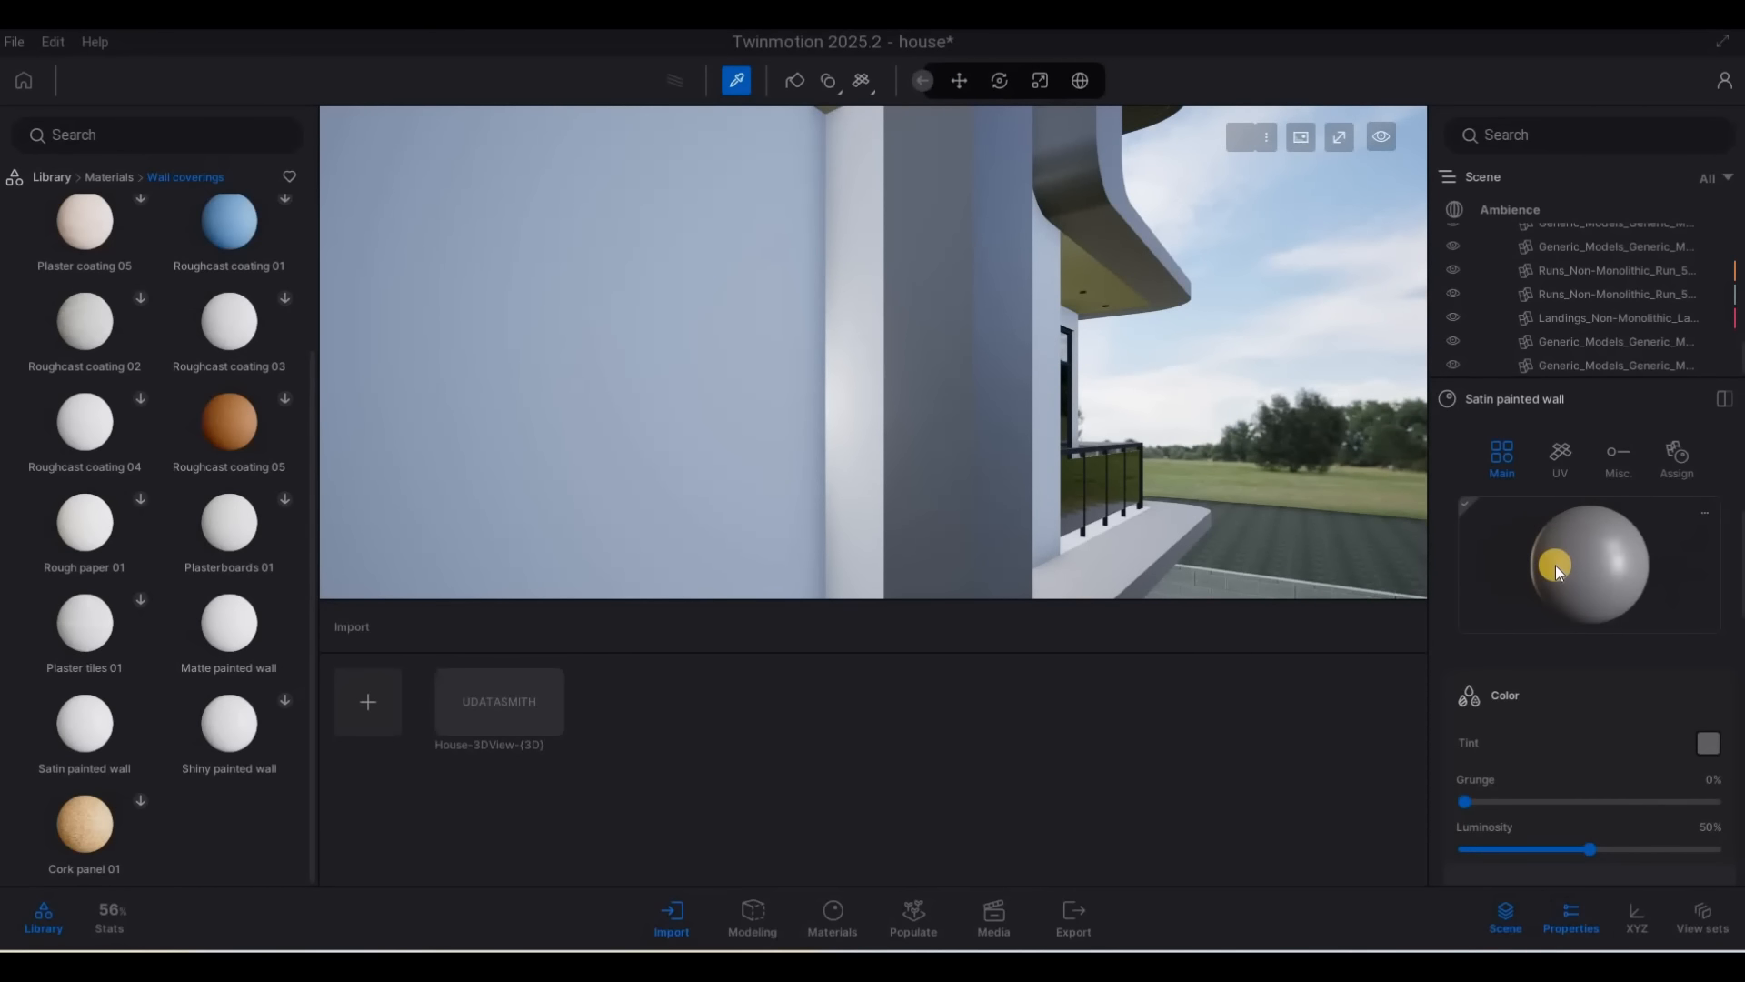
left_click_drag(1100, 525, 848, 441)
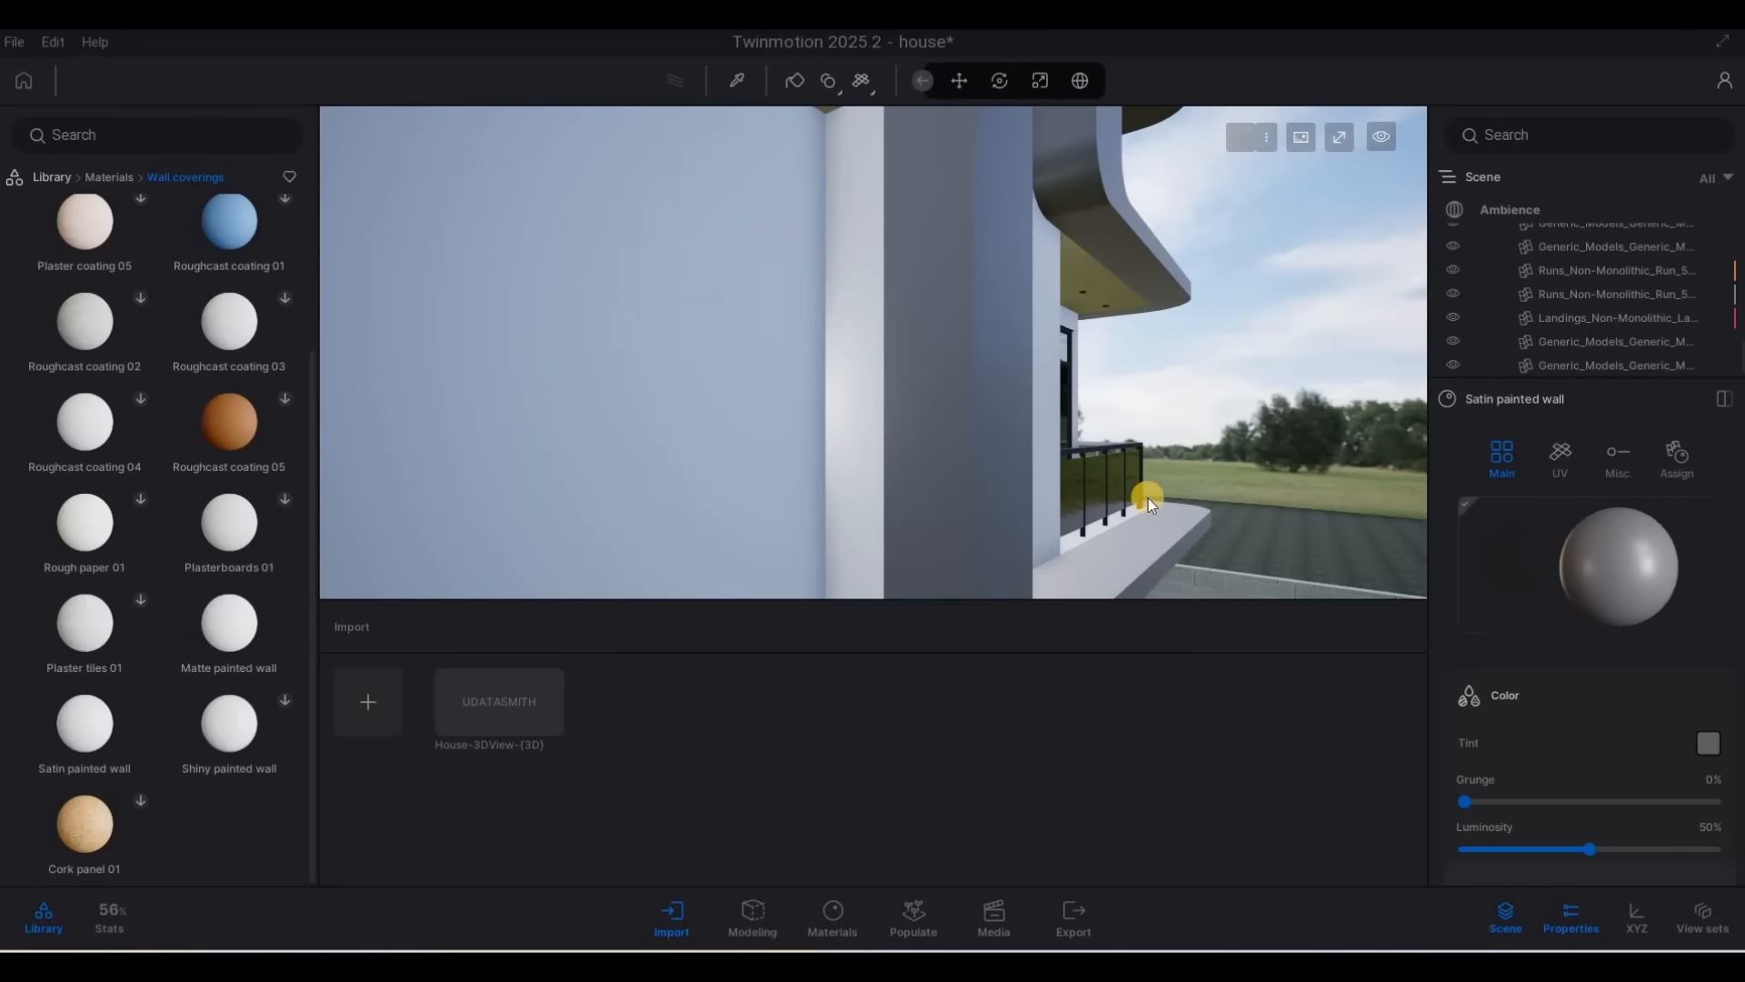
Sample the dark Aluminum material from a ground-floor soffit light trim and apply it to the white side gate
right_click_drag(639, 324, 421, 346)
key("d")
key("s")
key("d")
key("a")
key("e")
key("e")
key("w")
key("d")
key("w")
key("d")
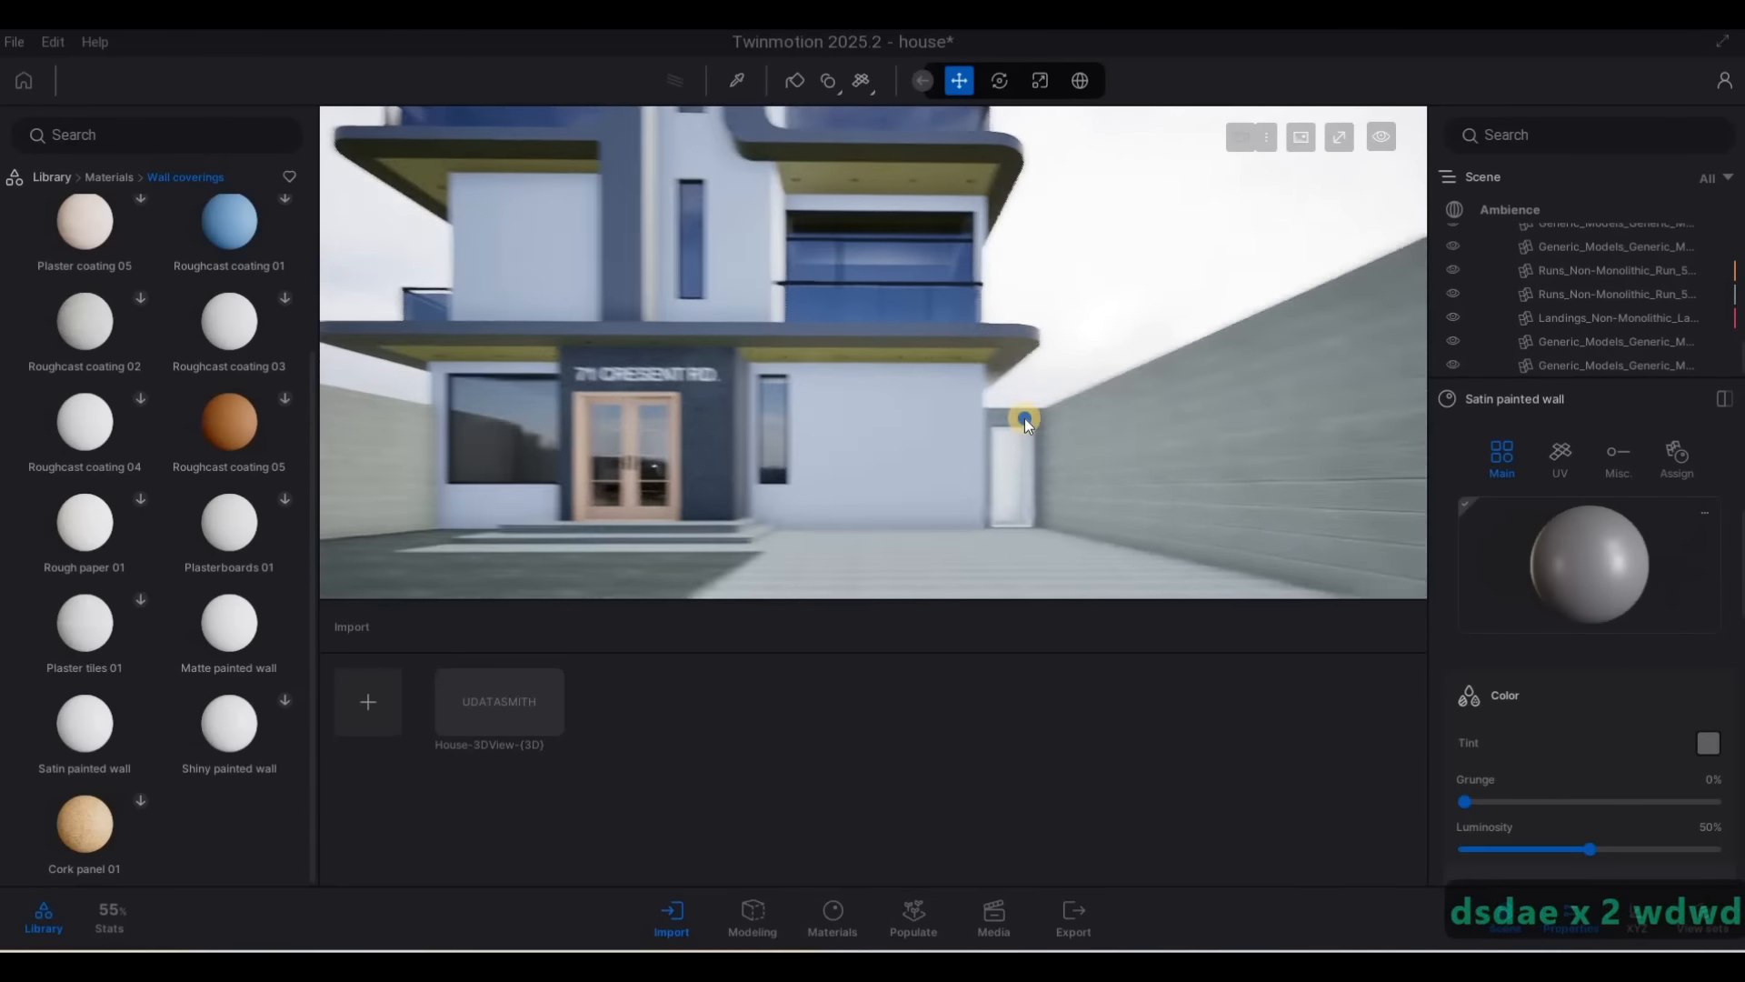
key("w")
key("w")
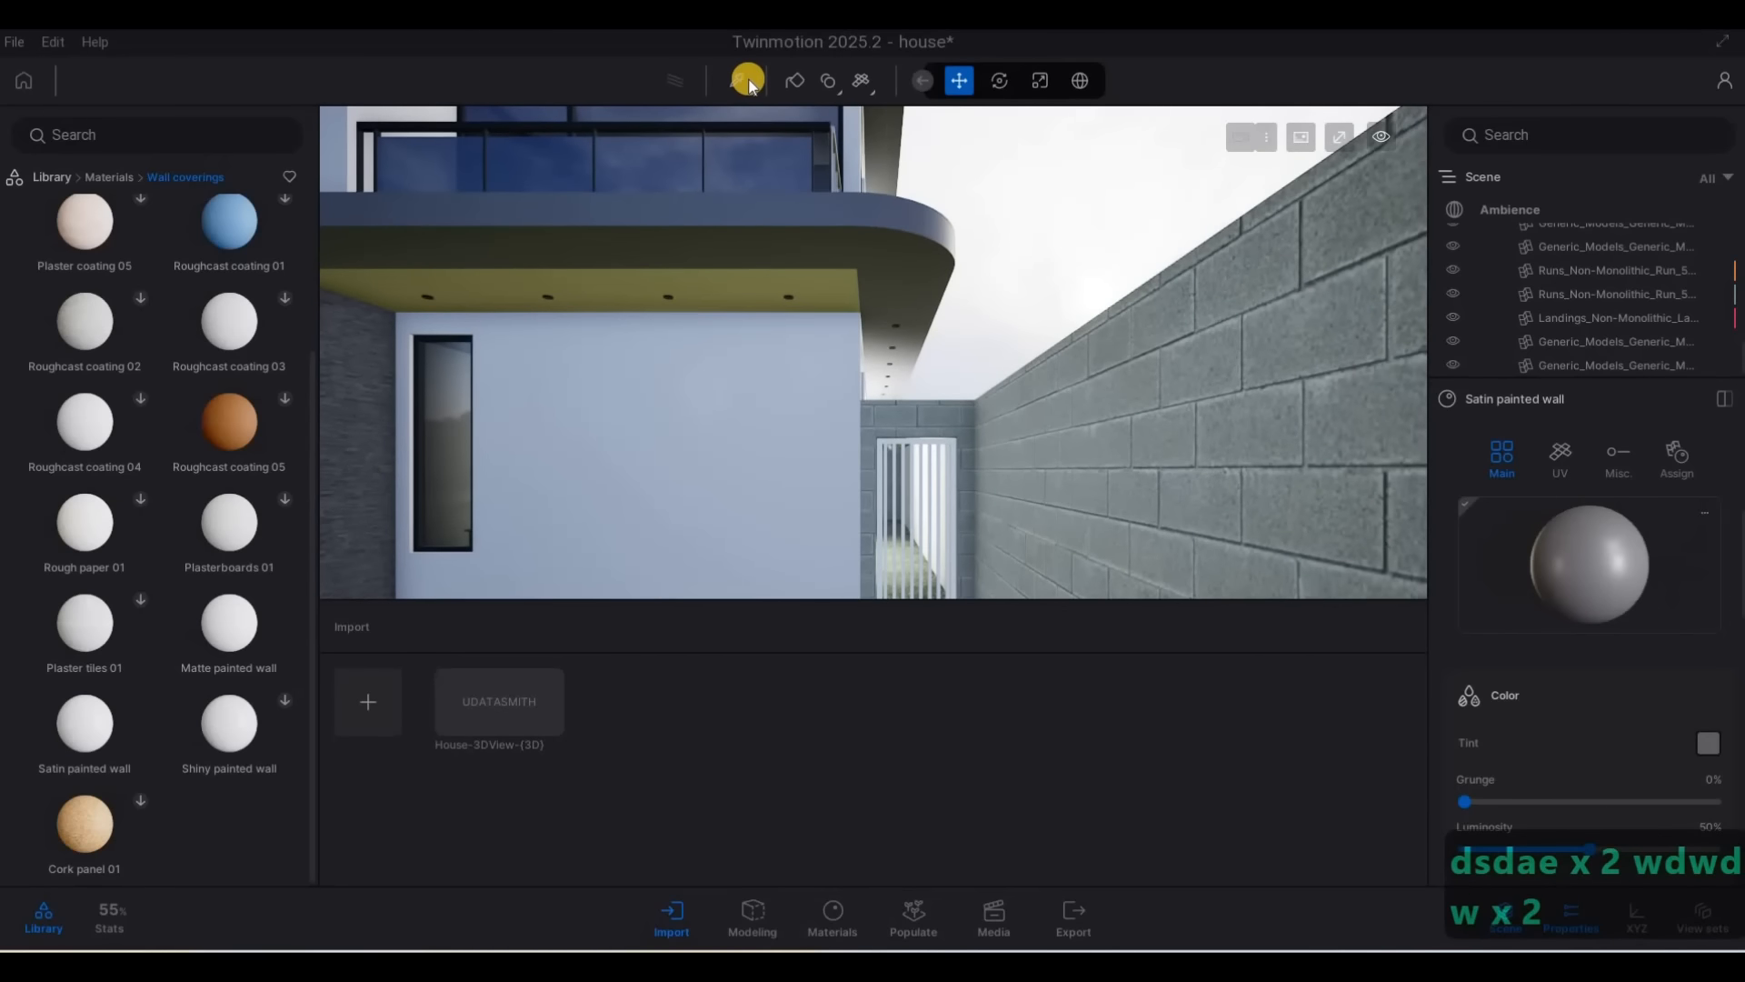
right_click_drag(853, 311, 700, 204)
key("w")
key("w")
left_click(700, 203)
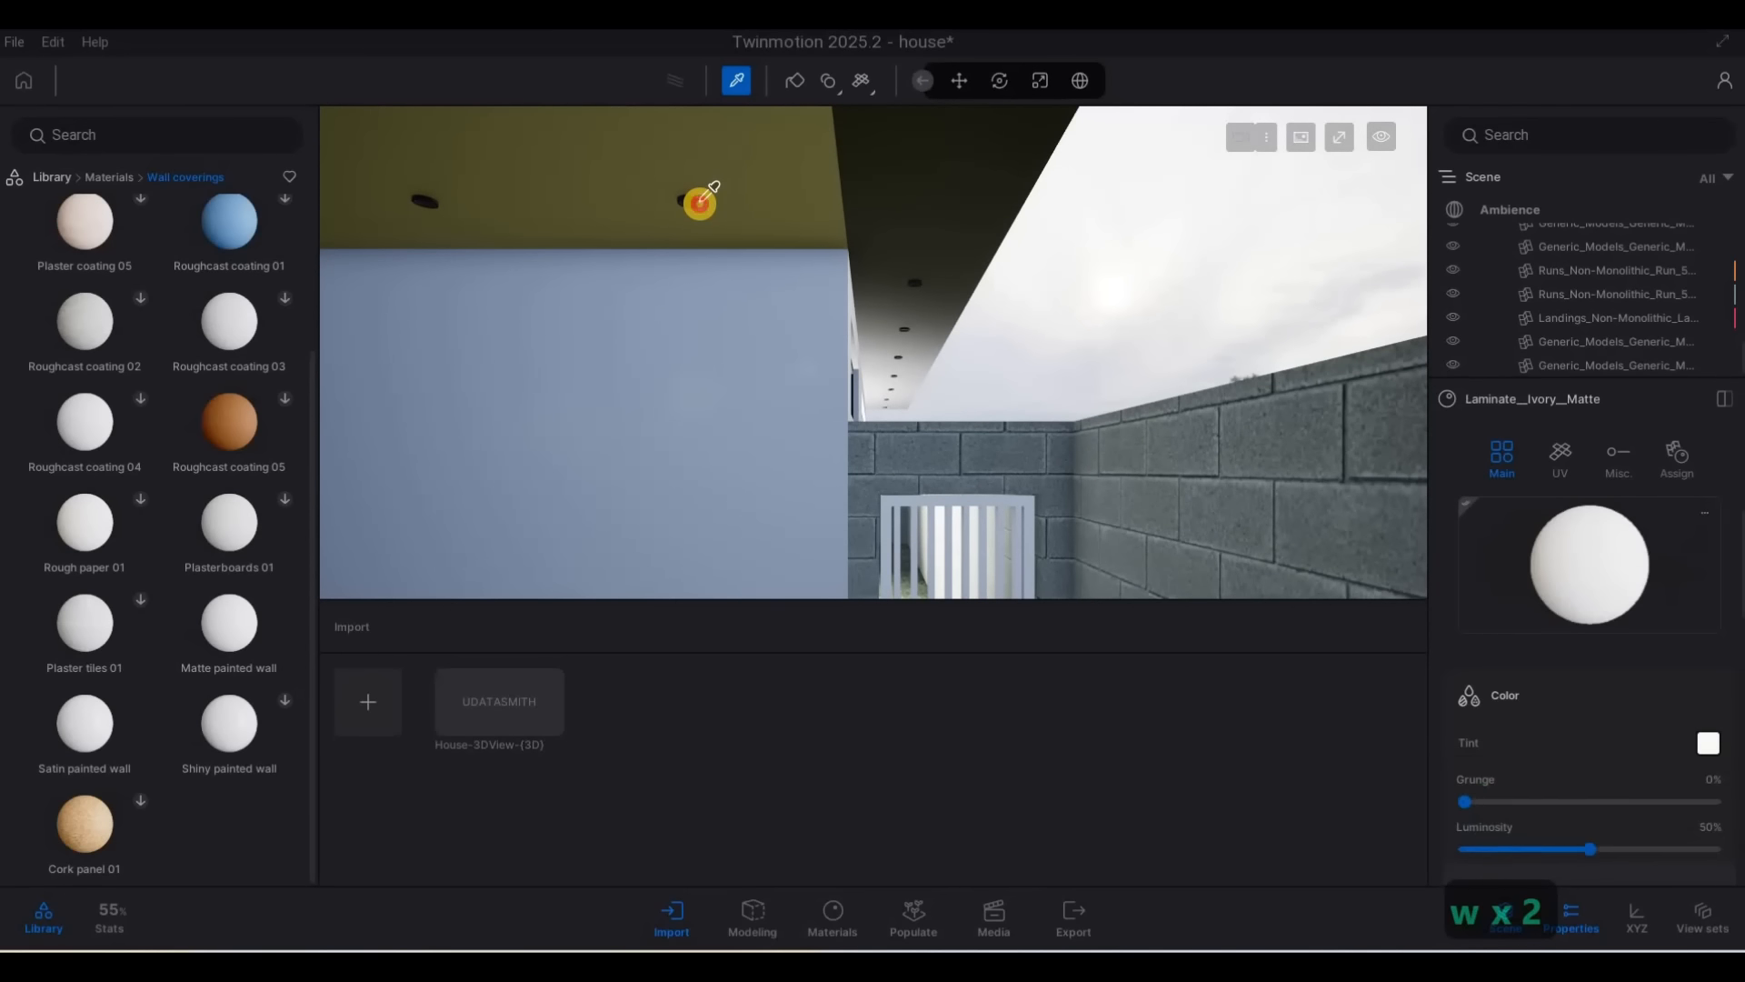
left_click(695, 197)
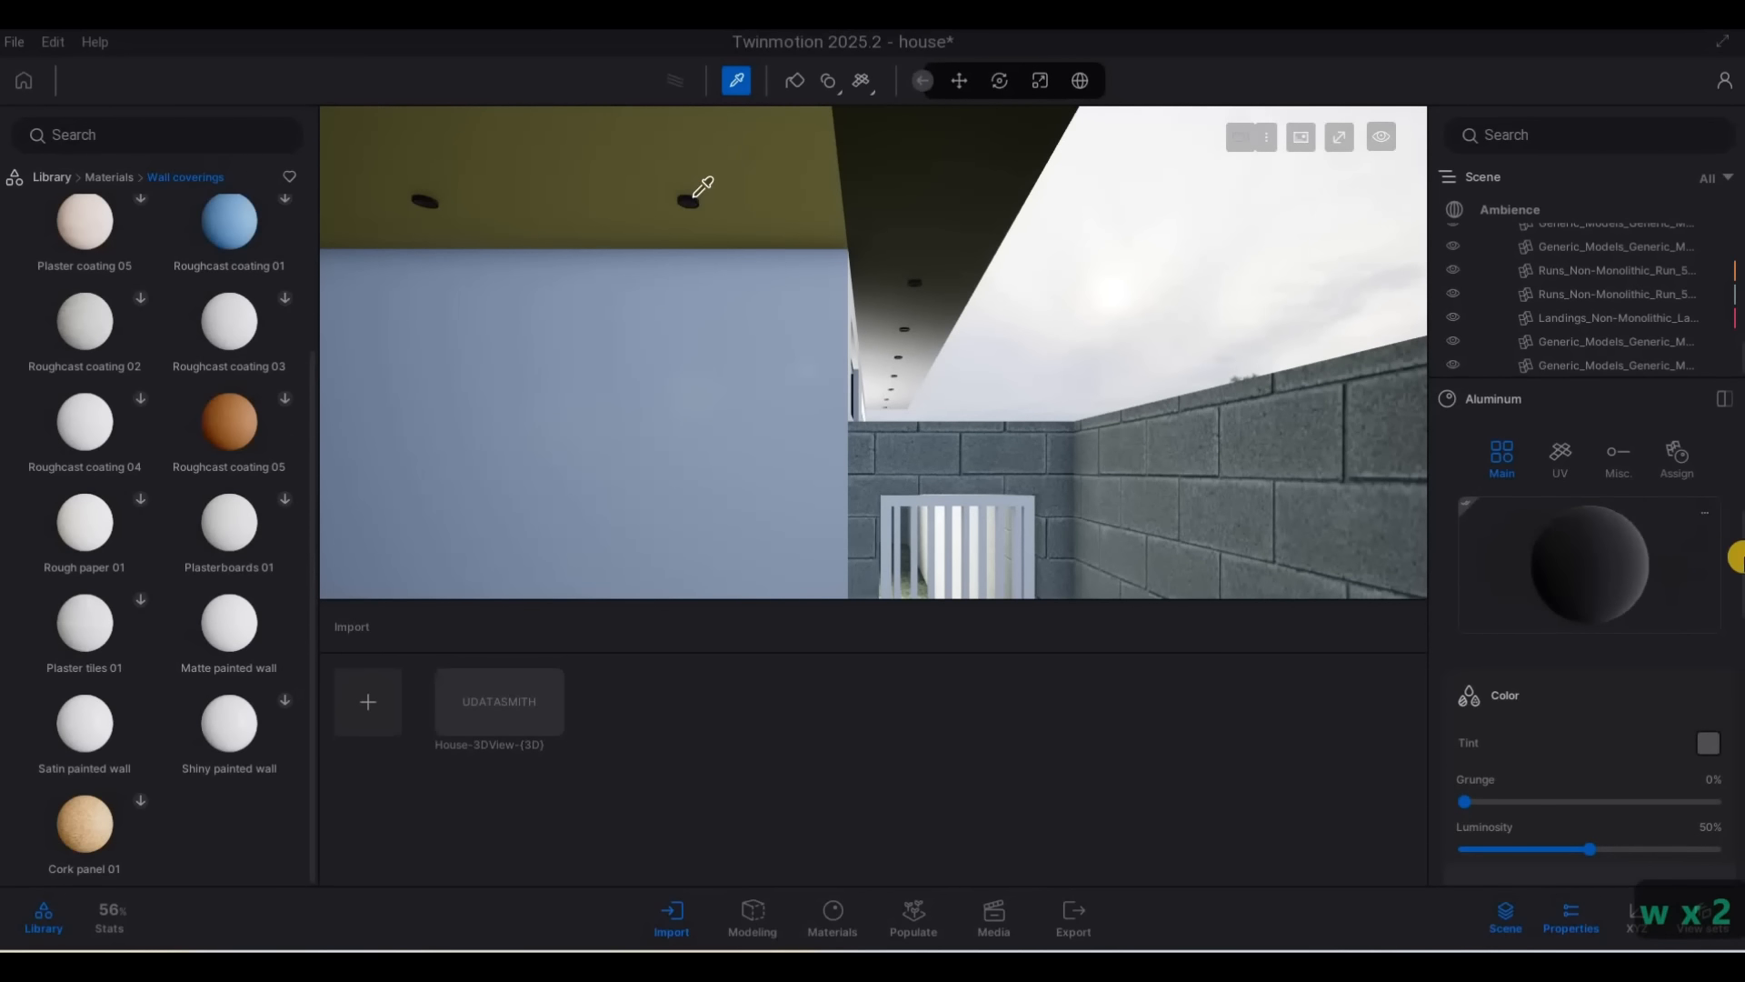
left_click(1114, 559)
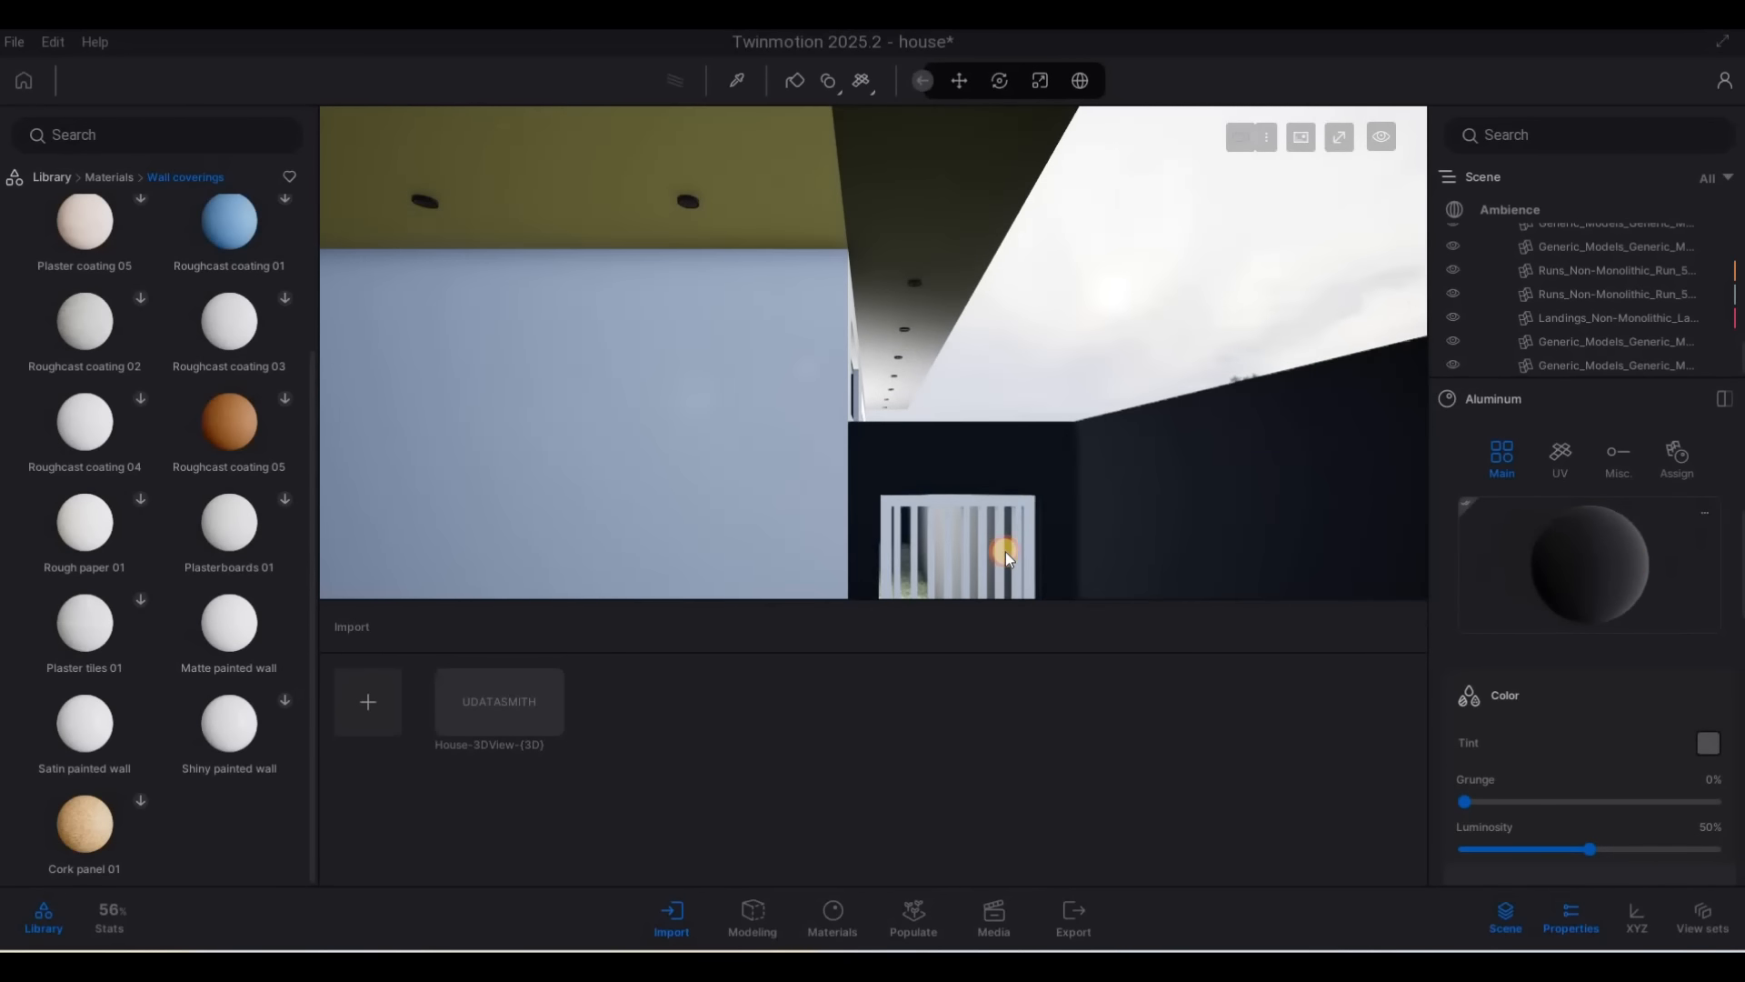
left_click(1006, 552)
Apply the dark Aluminum material to the 71 CRESENT RD. lettering above the entrance door
key("s")
key("s")
key("s")
key("s")
key("s")
right_click_drag(847, 427, 1022, 407)
key("a")
key("x")
key("7")
key("w")
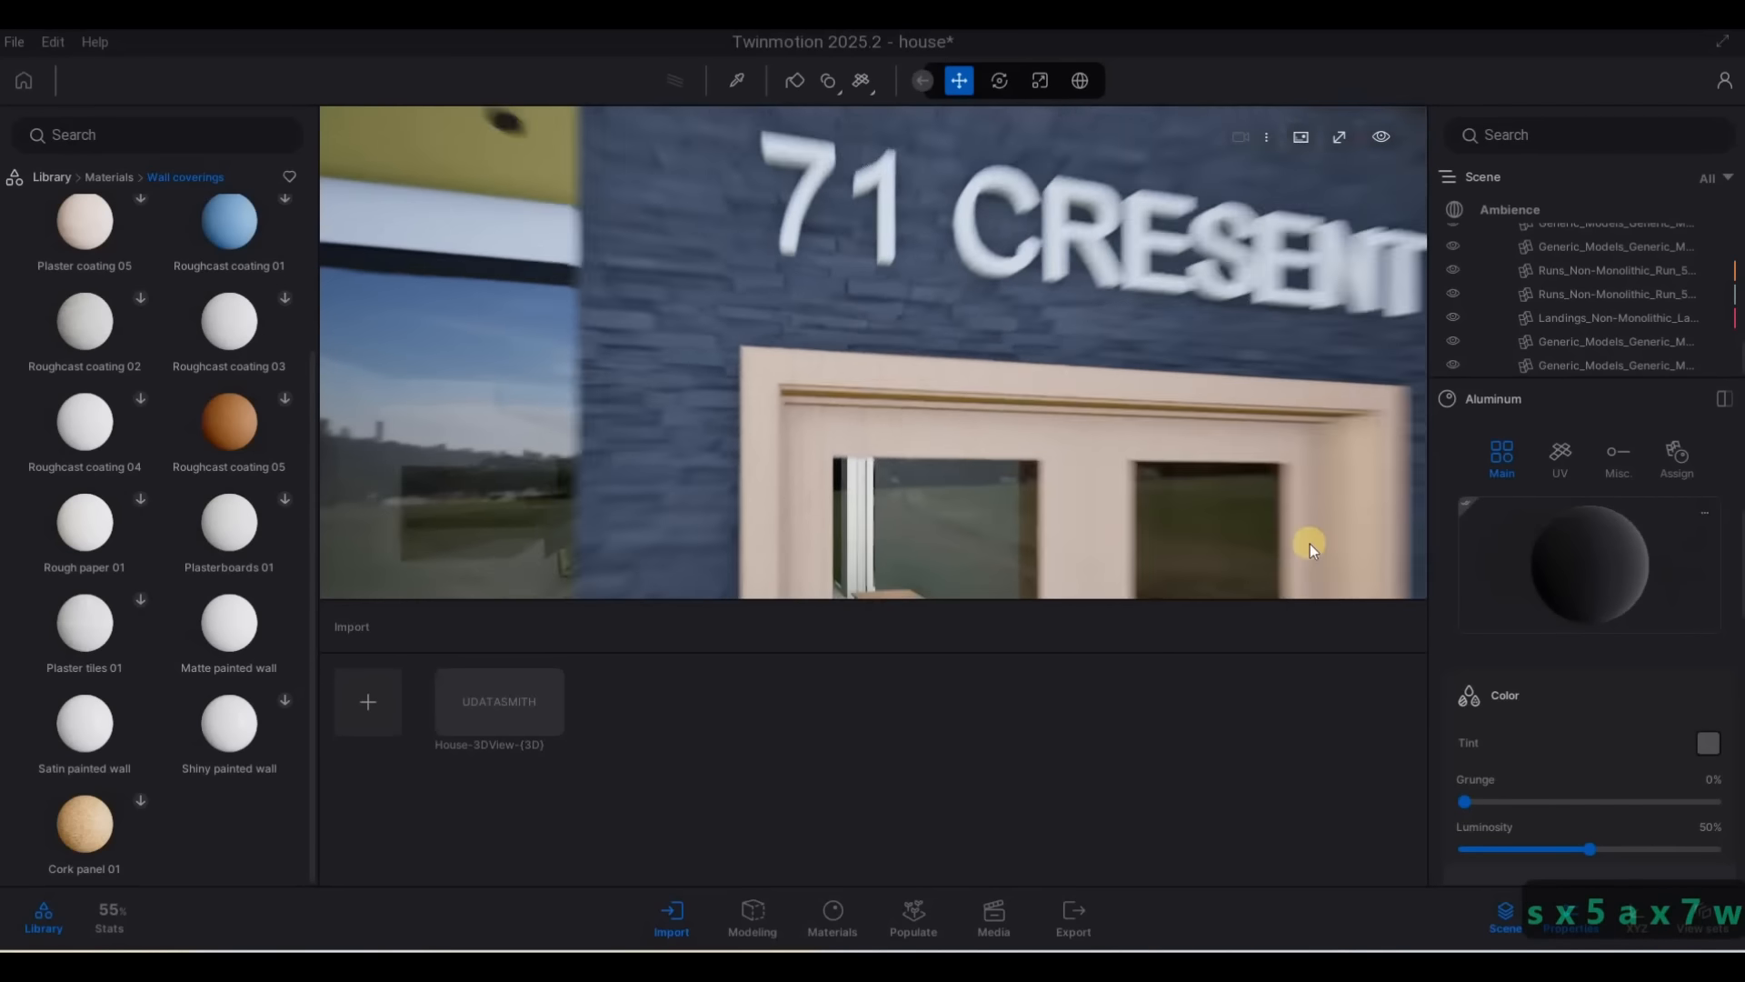
key("s")
left_click(949, 305)
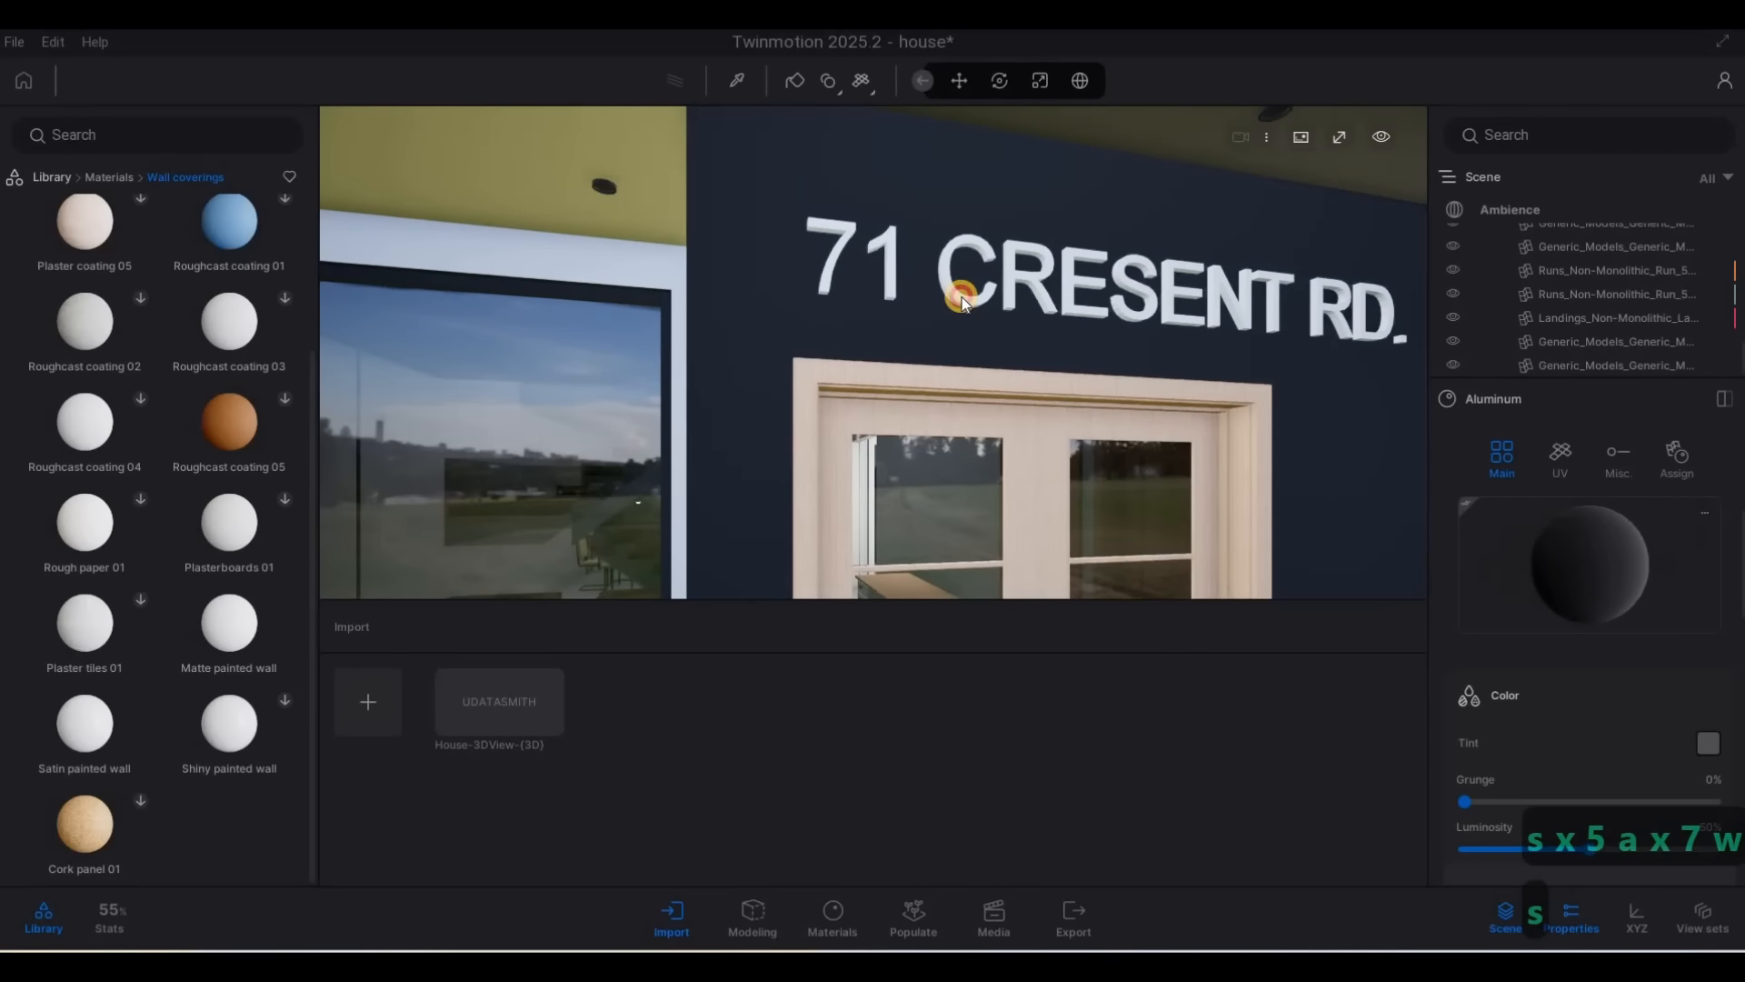
Open the library's Neons materials and download Neon 01 for the soffit downlights above the entrance
key("s")
key("s")
key("s")
key("s")
key("s")
key("s")
key("s")
key("s")
right_click_drag(930, 304, 1182, 123)
key("w")
key("a")
key("w")
key("w")
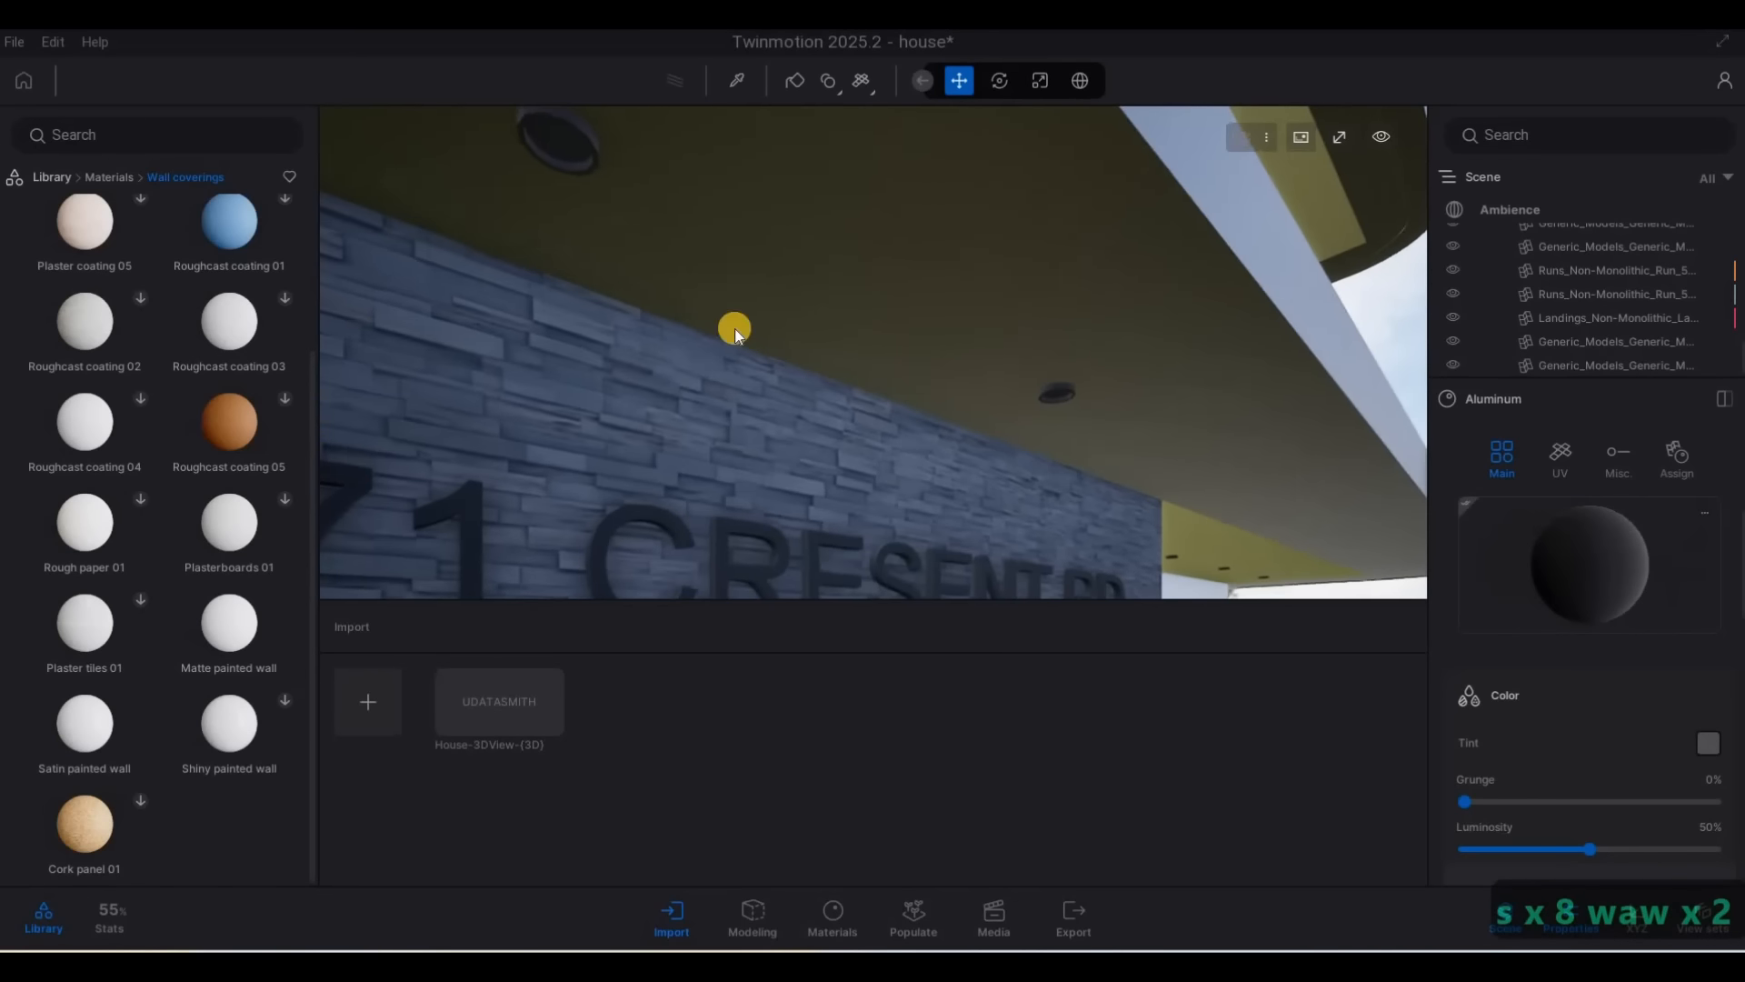
left_click(104, 181)
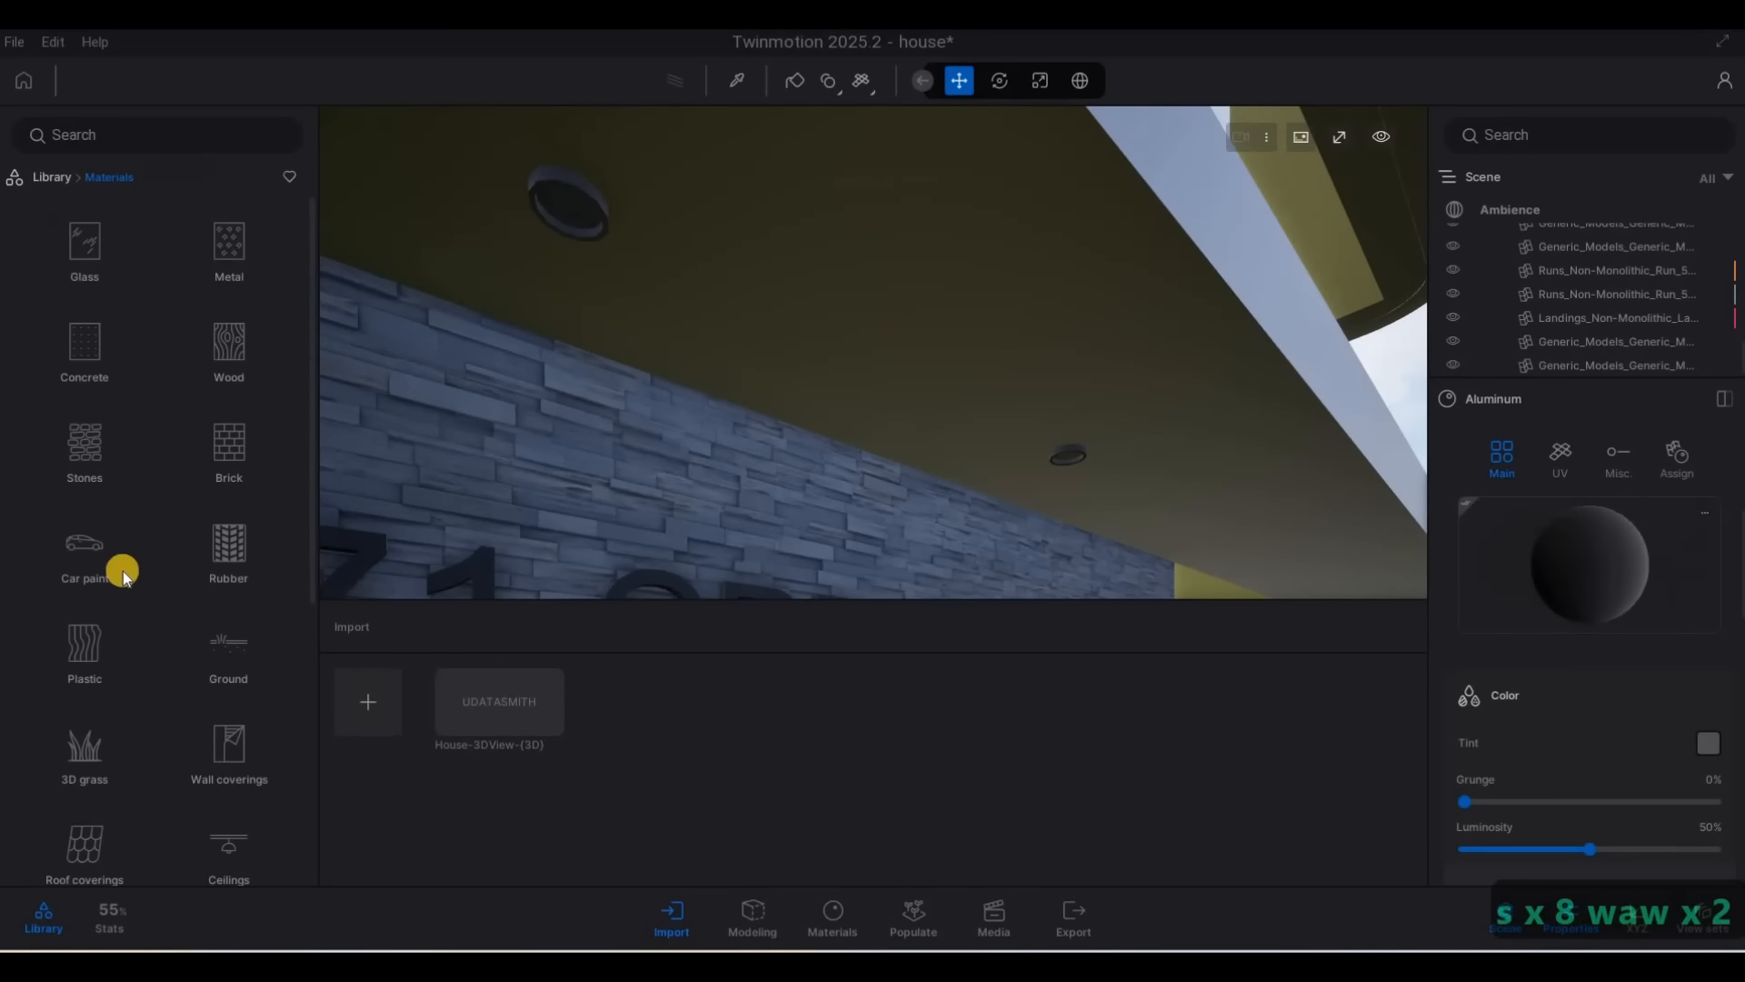
scroll(55, 336, "up", 1)
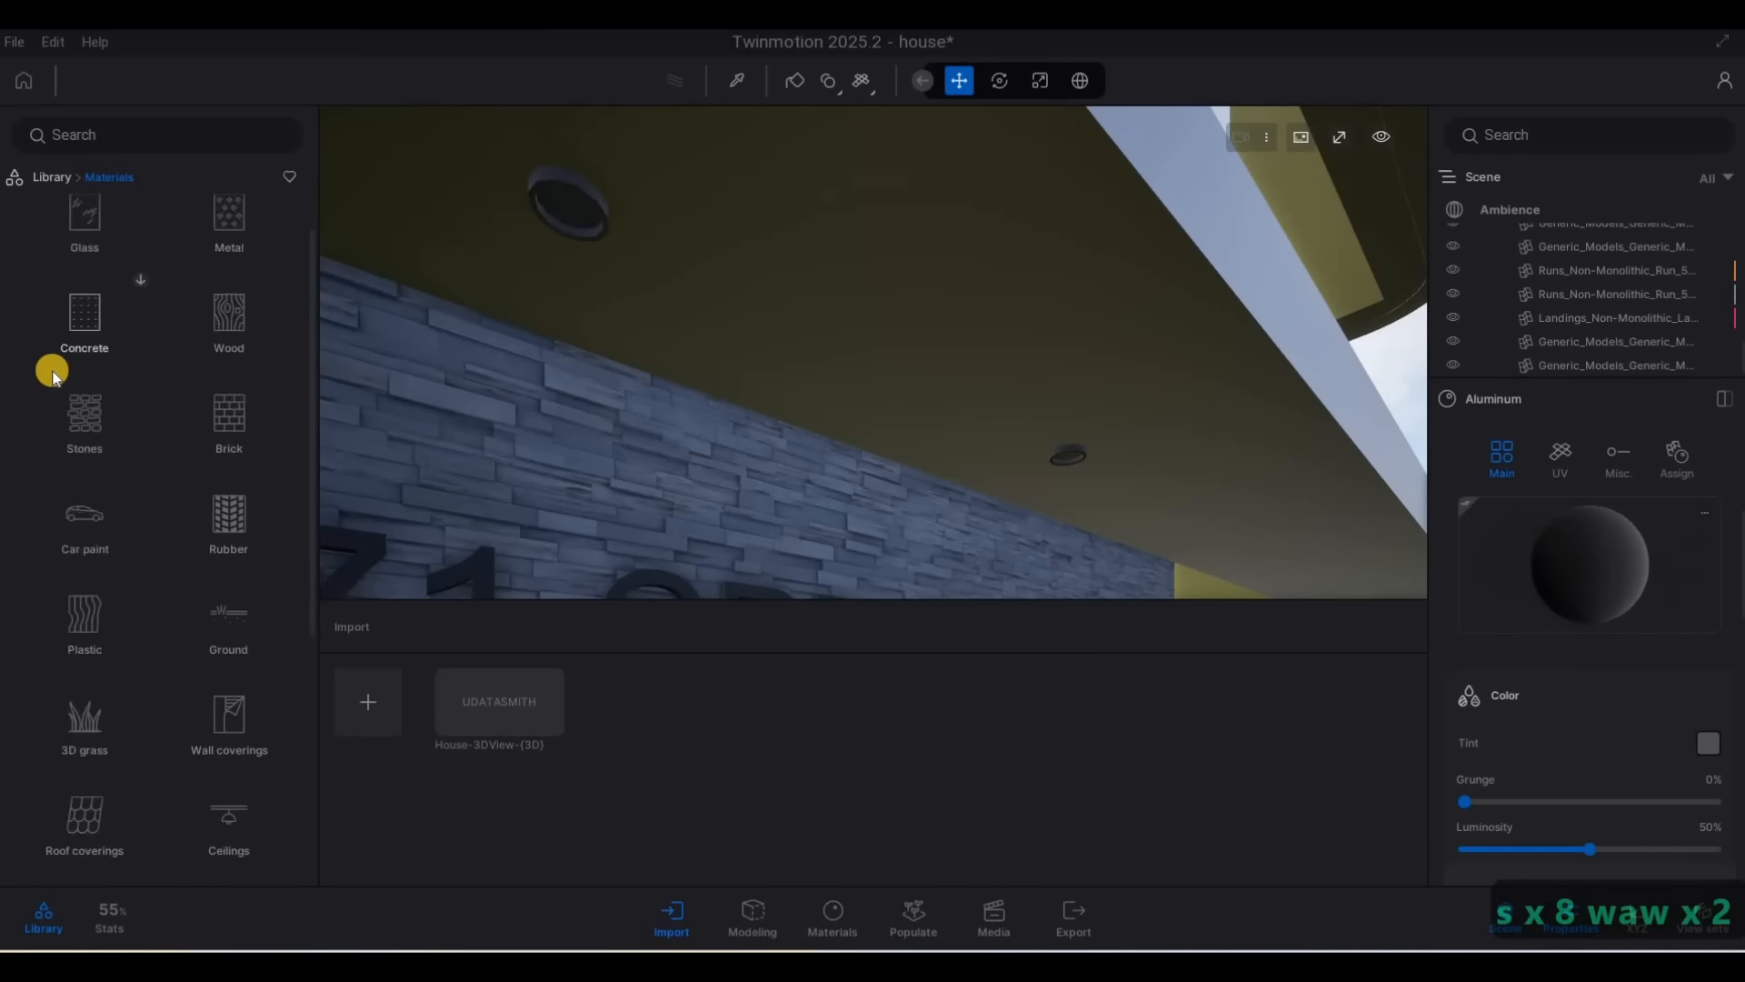
scroll(70, 545, "down", 7)
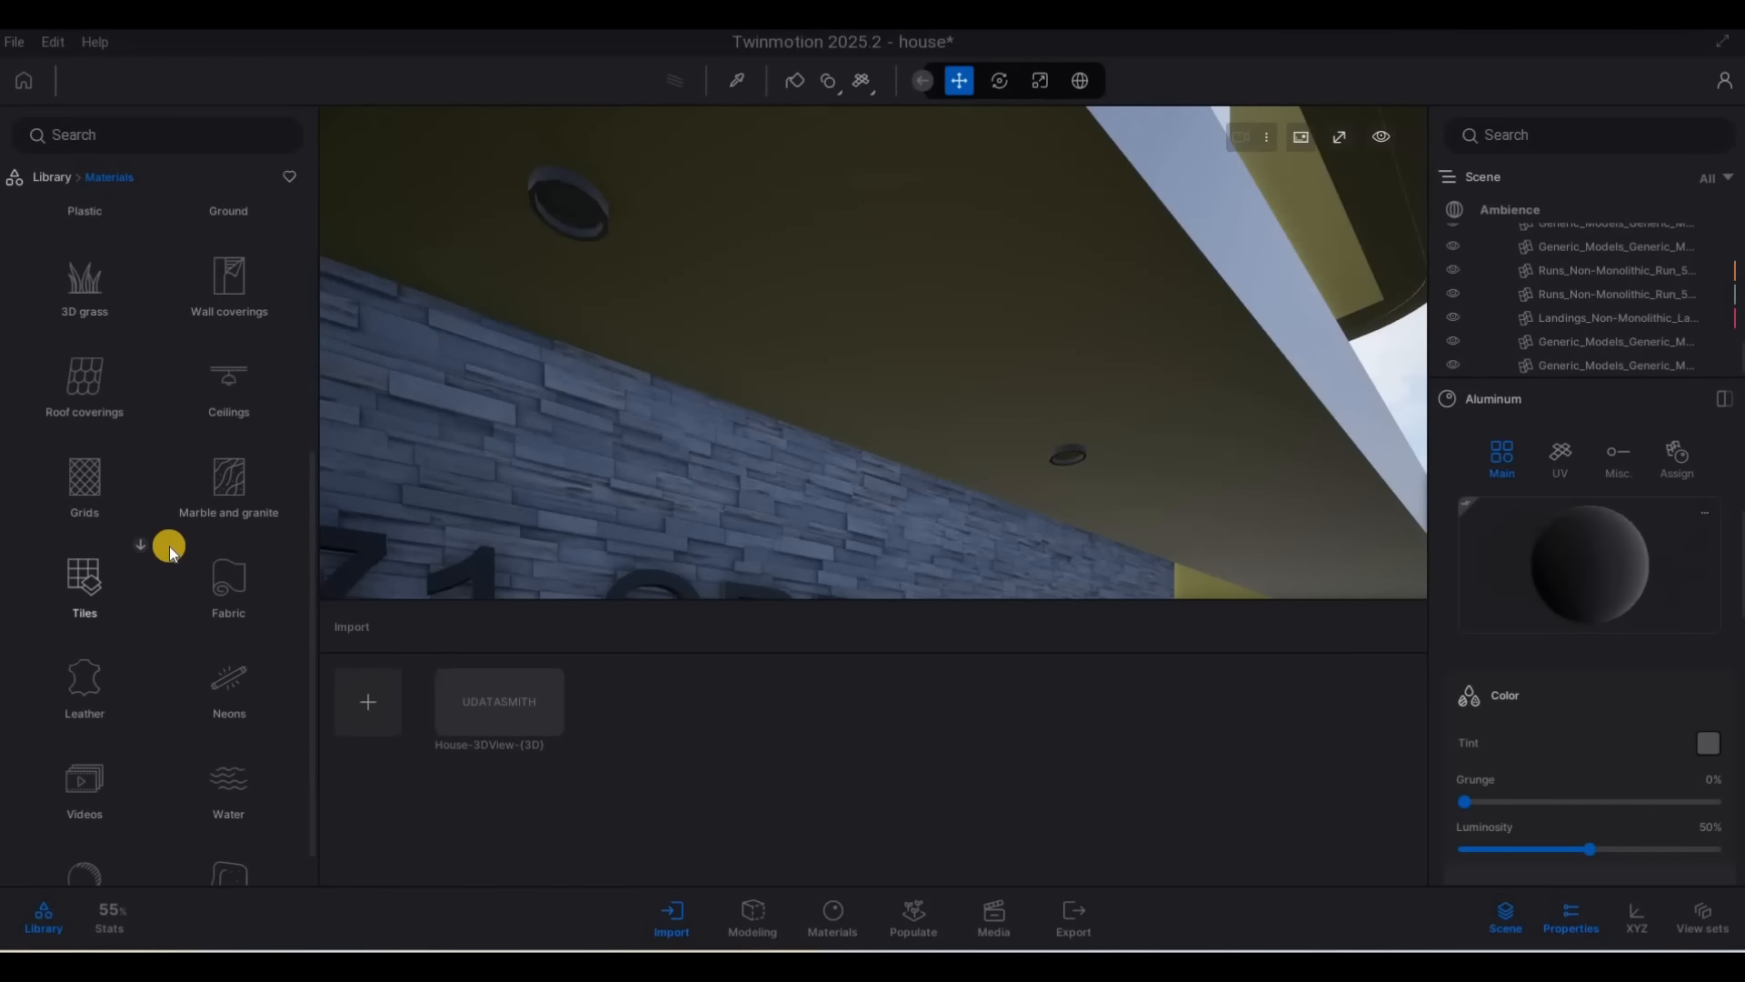
scroll(229, 643, "down", 1)
left_click(229, 636)
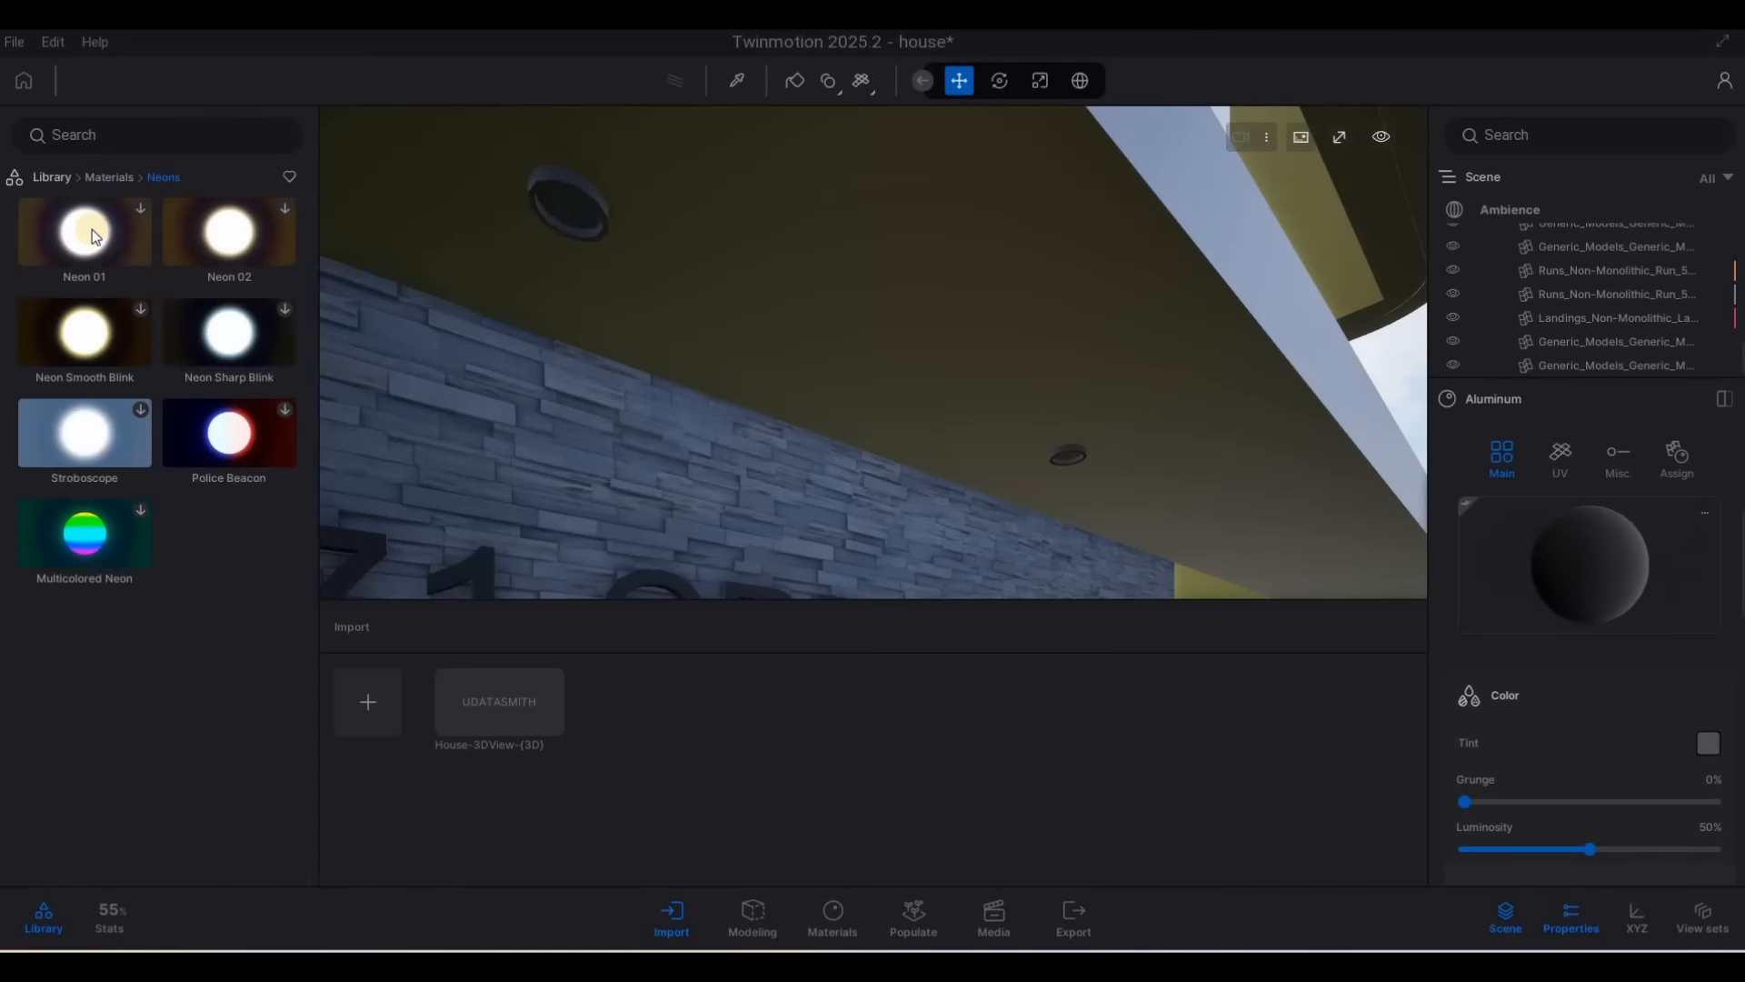
left_click_drag(532, 223, 568, 216)
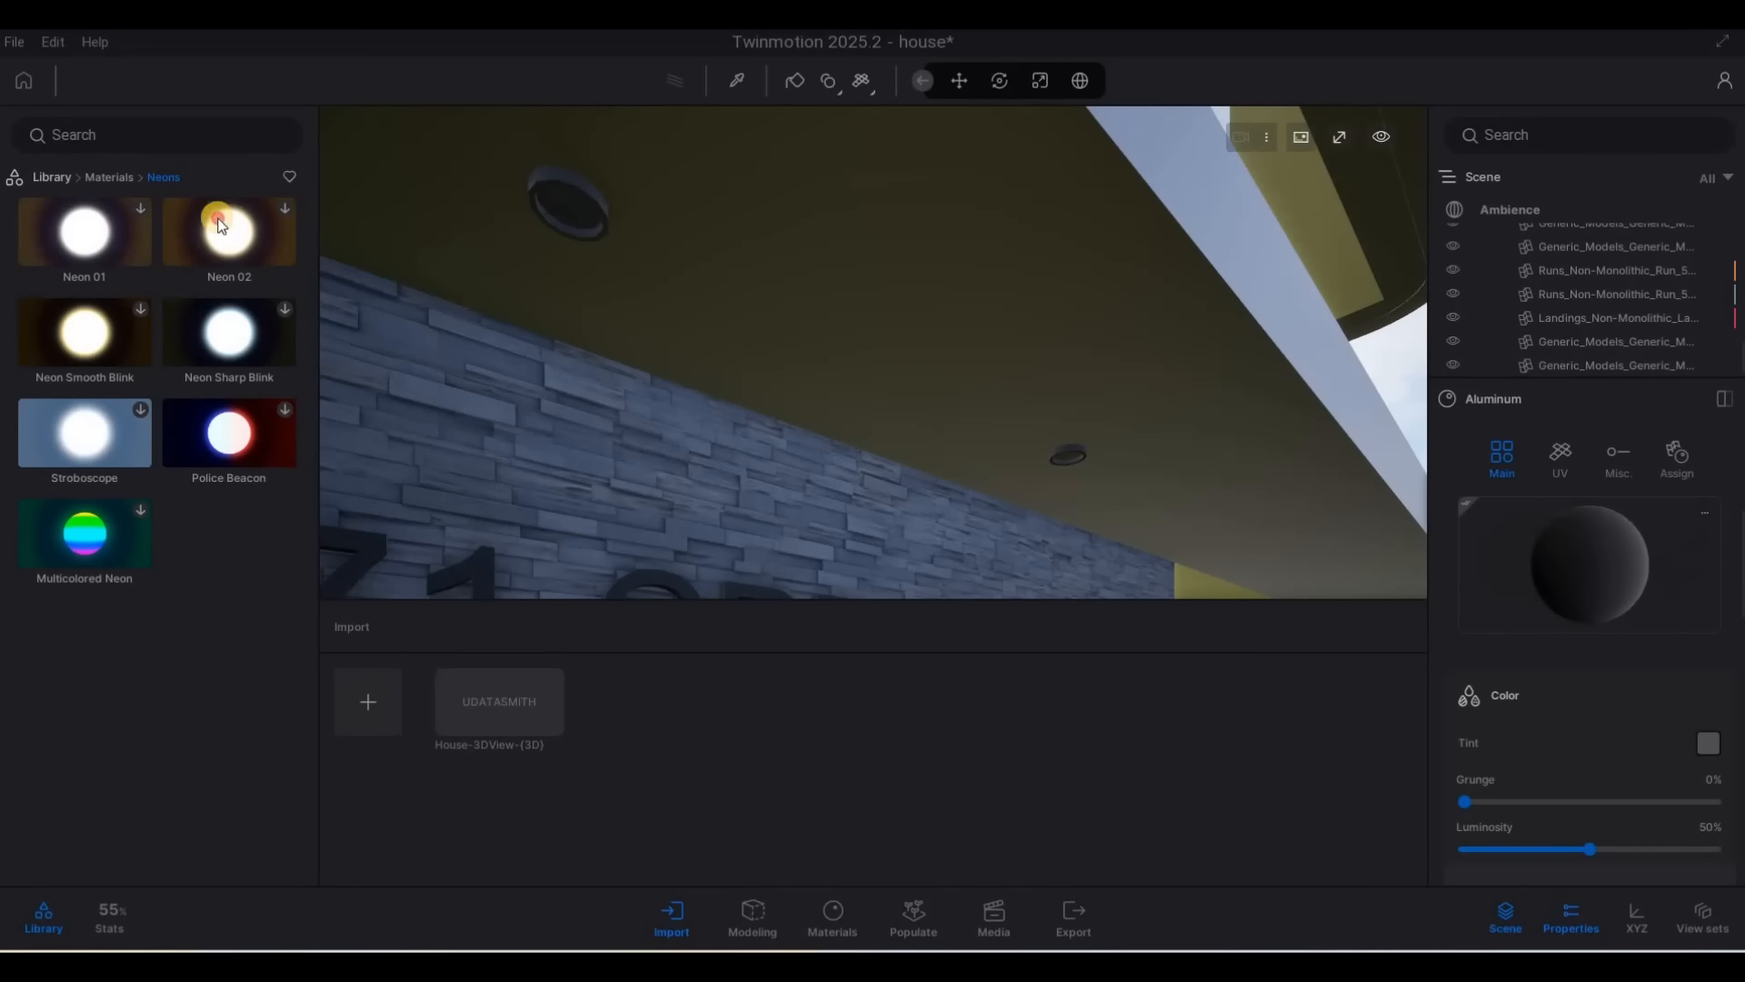
left_click(138, 216)
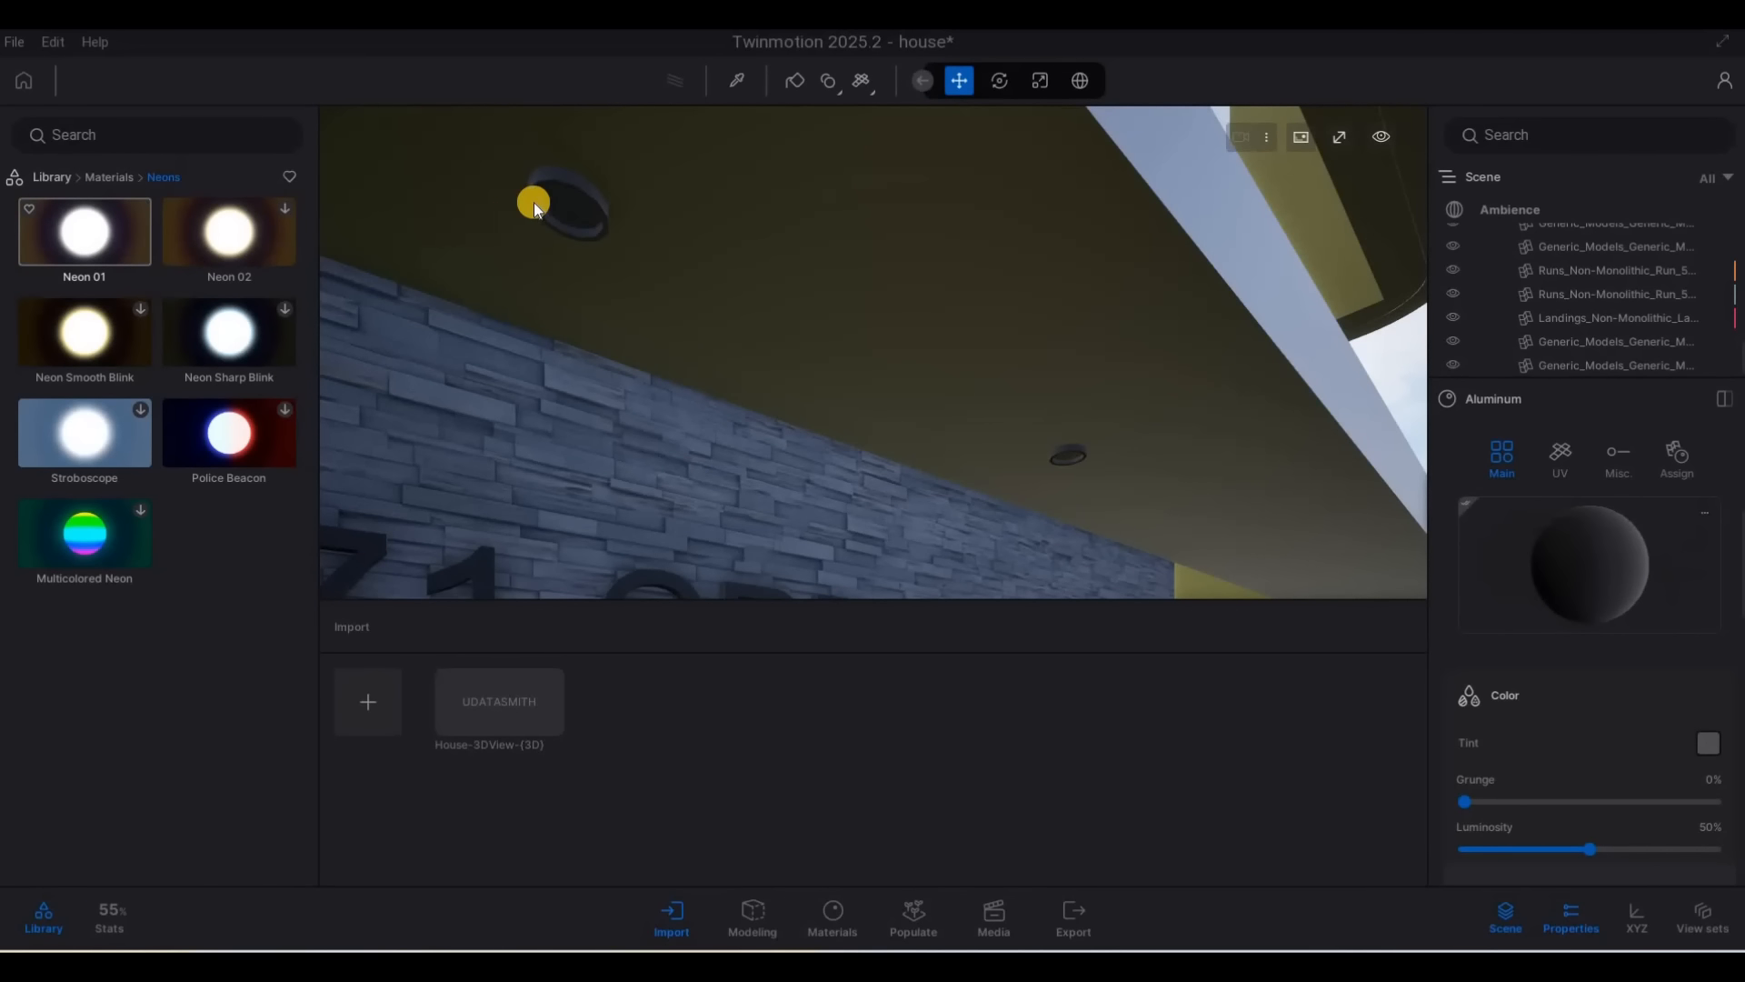
Apply the Neon 01 material to the lens of the recessed downlight in the entrance soffit
key("w")
right_click_drag(527, 202, 532, 238)
key("s")
key("w")
key("s")
left_click_drag(118, 251, 629, 311)
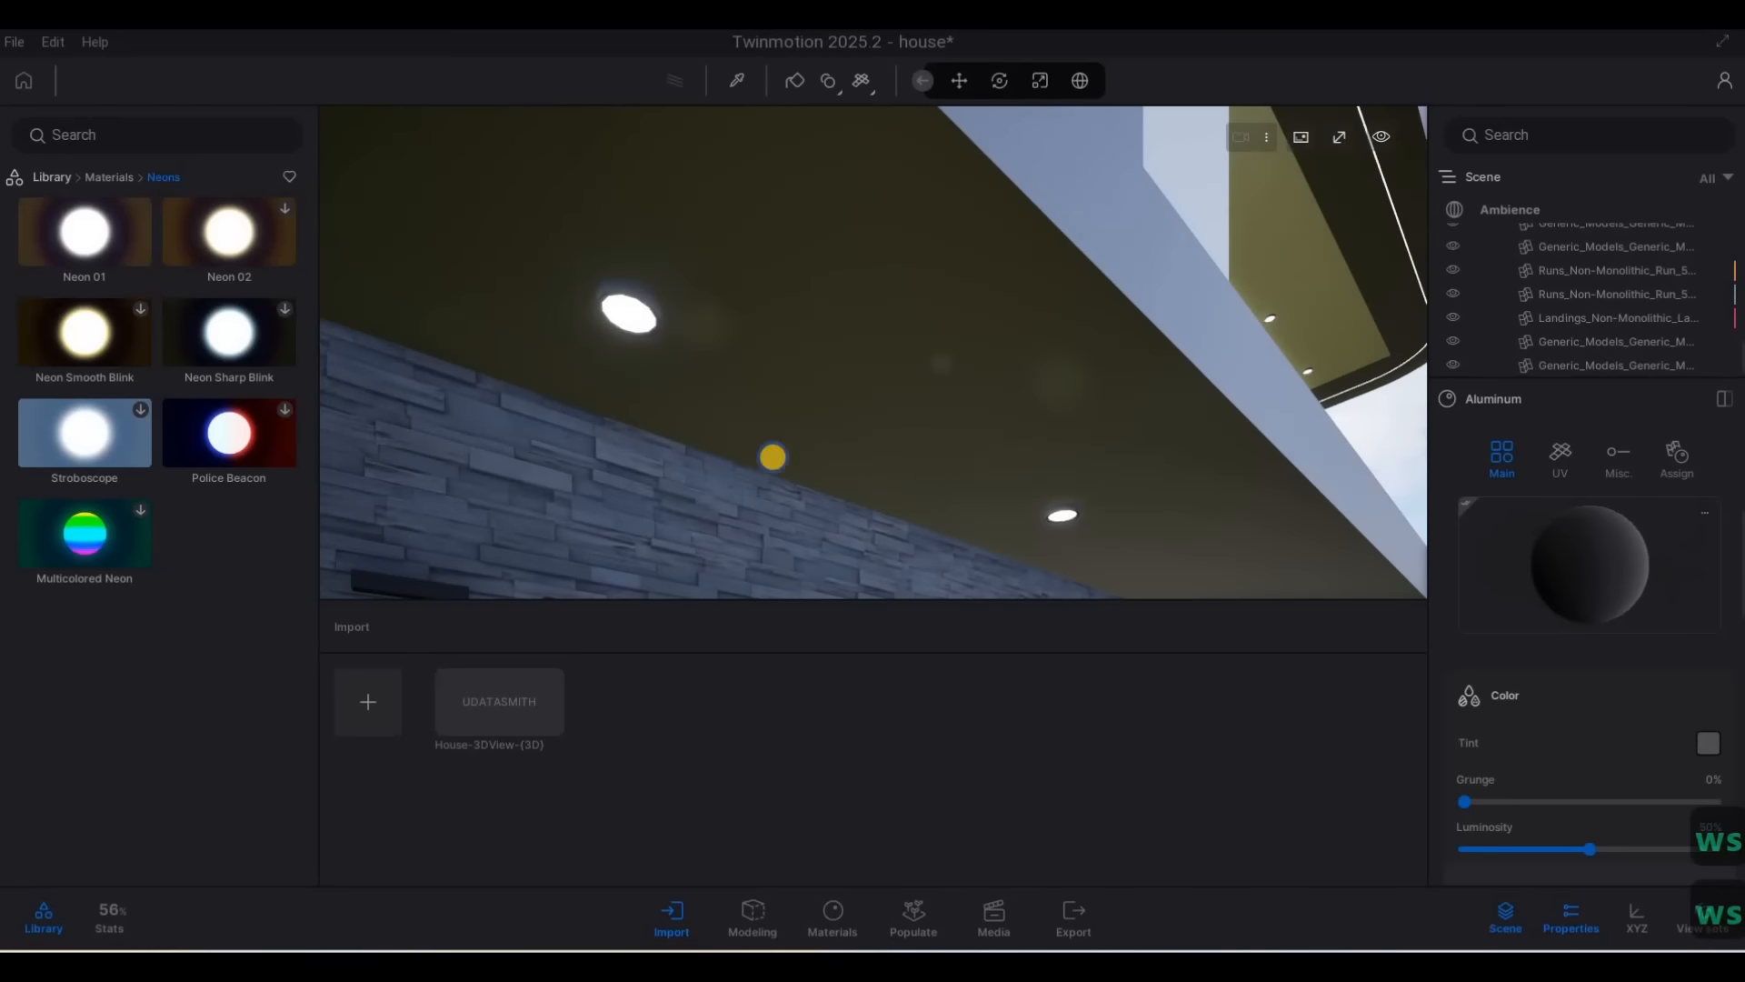
Examine the Neon 01 downlights in the soffits and the whole front of the house
key("s")
key("d")
right_click_drag(697, 467, 567, 334)
key("w")
key("a")
key("s")
key("a")
key("e")
key("w")
key("w")
key("a")
key("a")
key("w")
key("d")
key("d")
key("q")
key("s")
key("d")
key("s")
key("e")
key("a")
left_click_drag(567, 333, 646, 363)
key("s")
right_click_drag(646, 362, 582, 350)
key("d")
key("w")
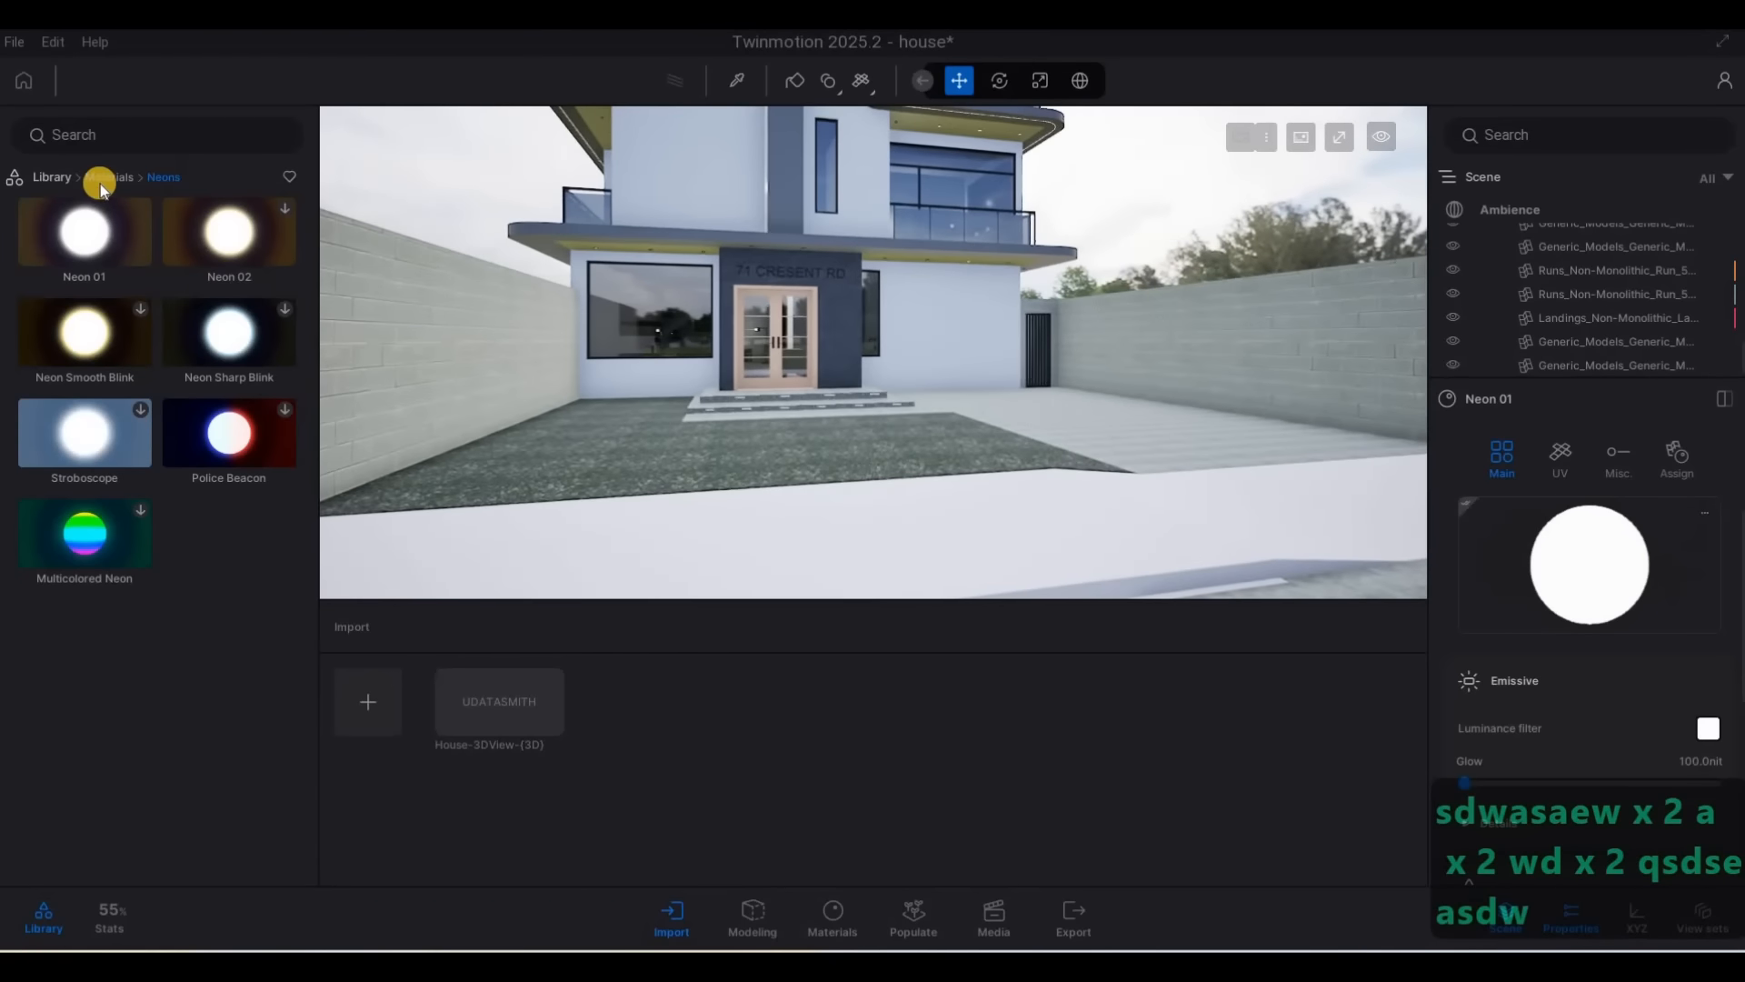
Apply the 3D Grass material from the library to the lawn beside the boundary wall
left_click(109, 176)
scroll(200, 689, "down", 5)
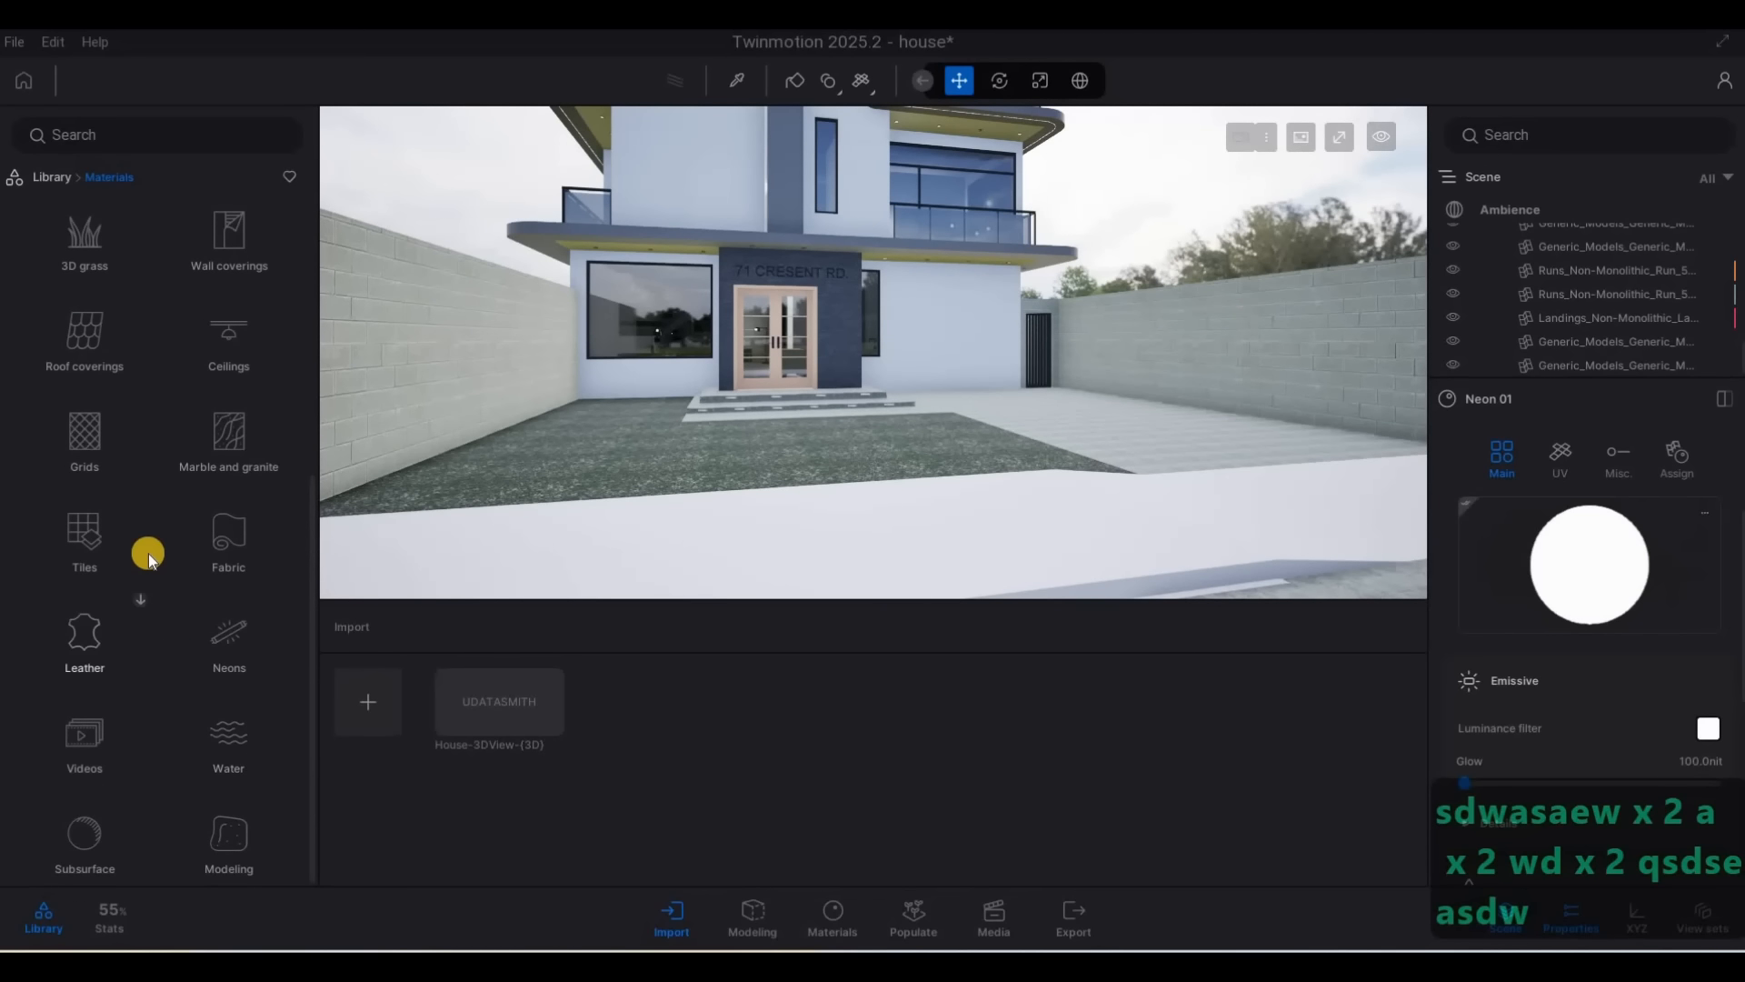
left_click(70, 234)
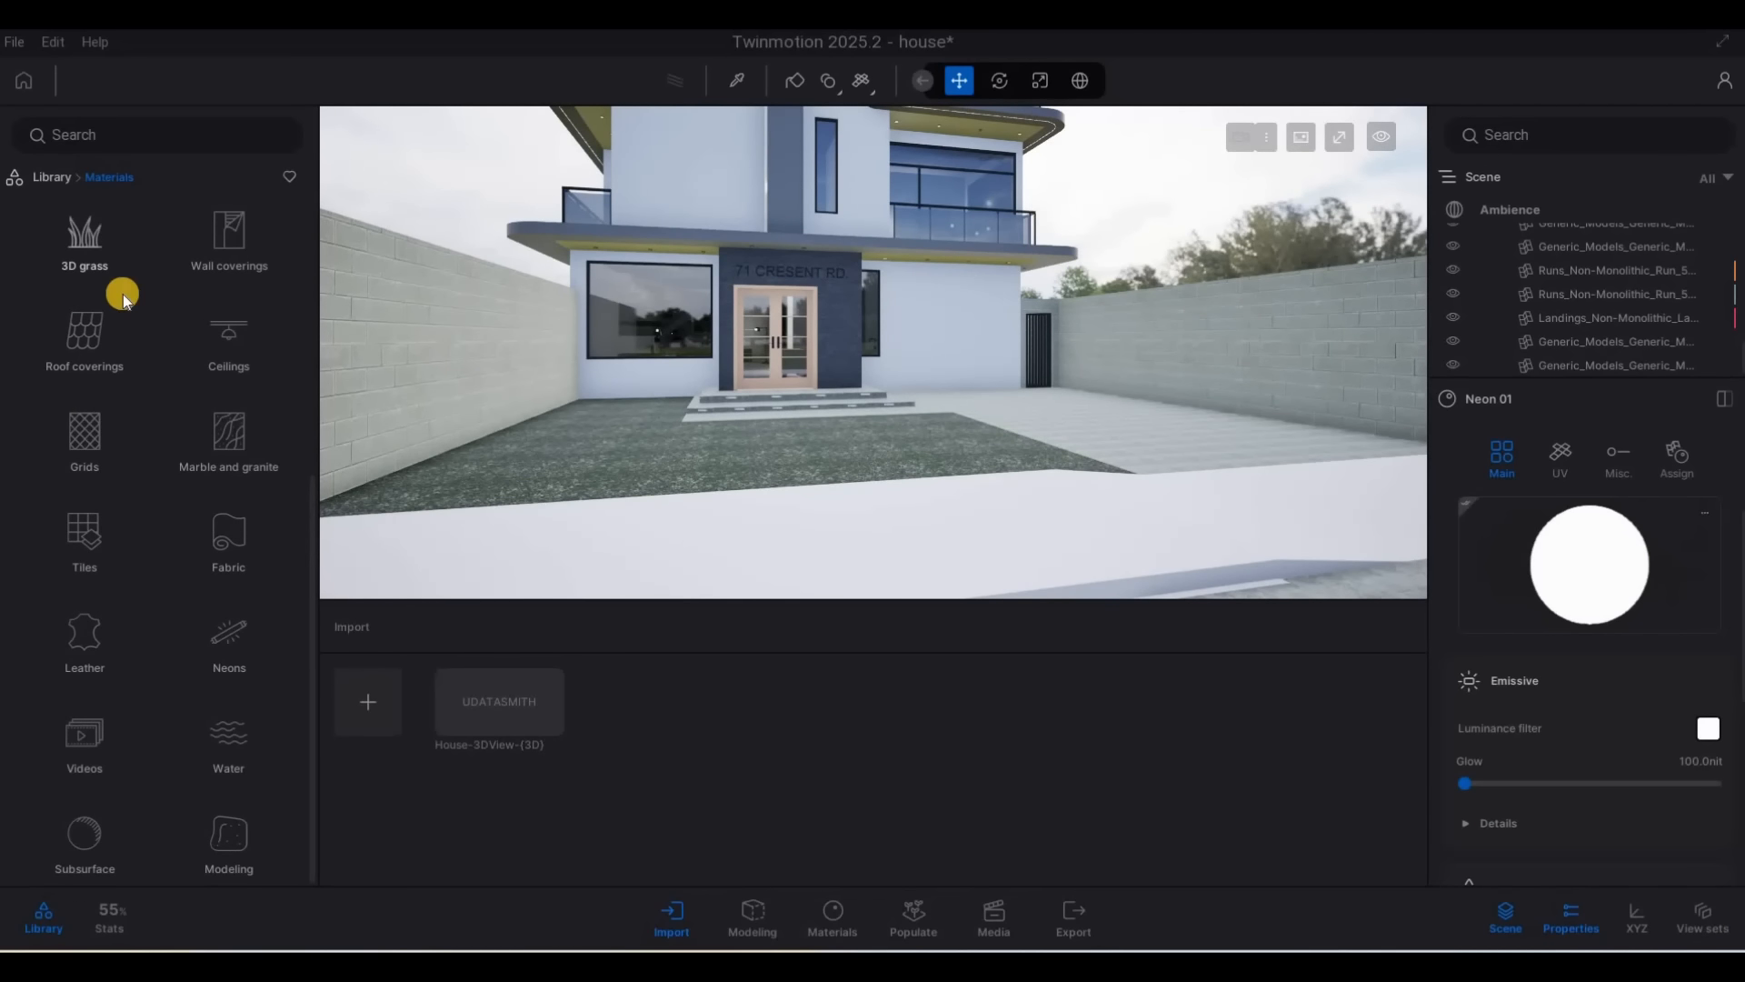
key("a")
key("a")
key("s")
key("a")
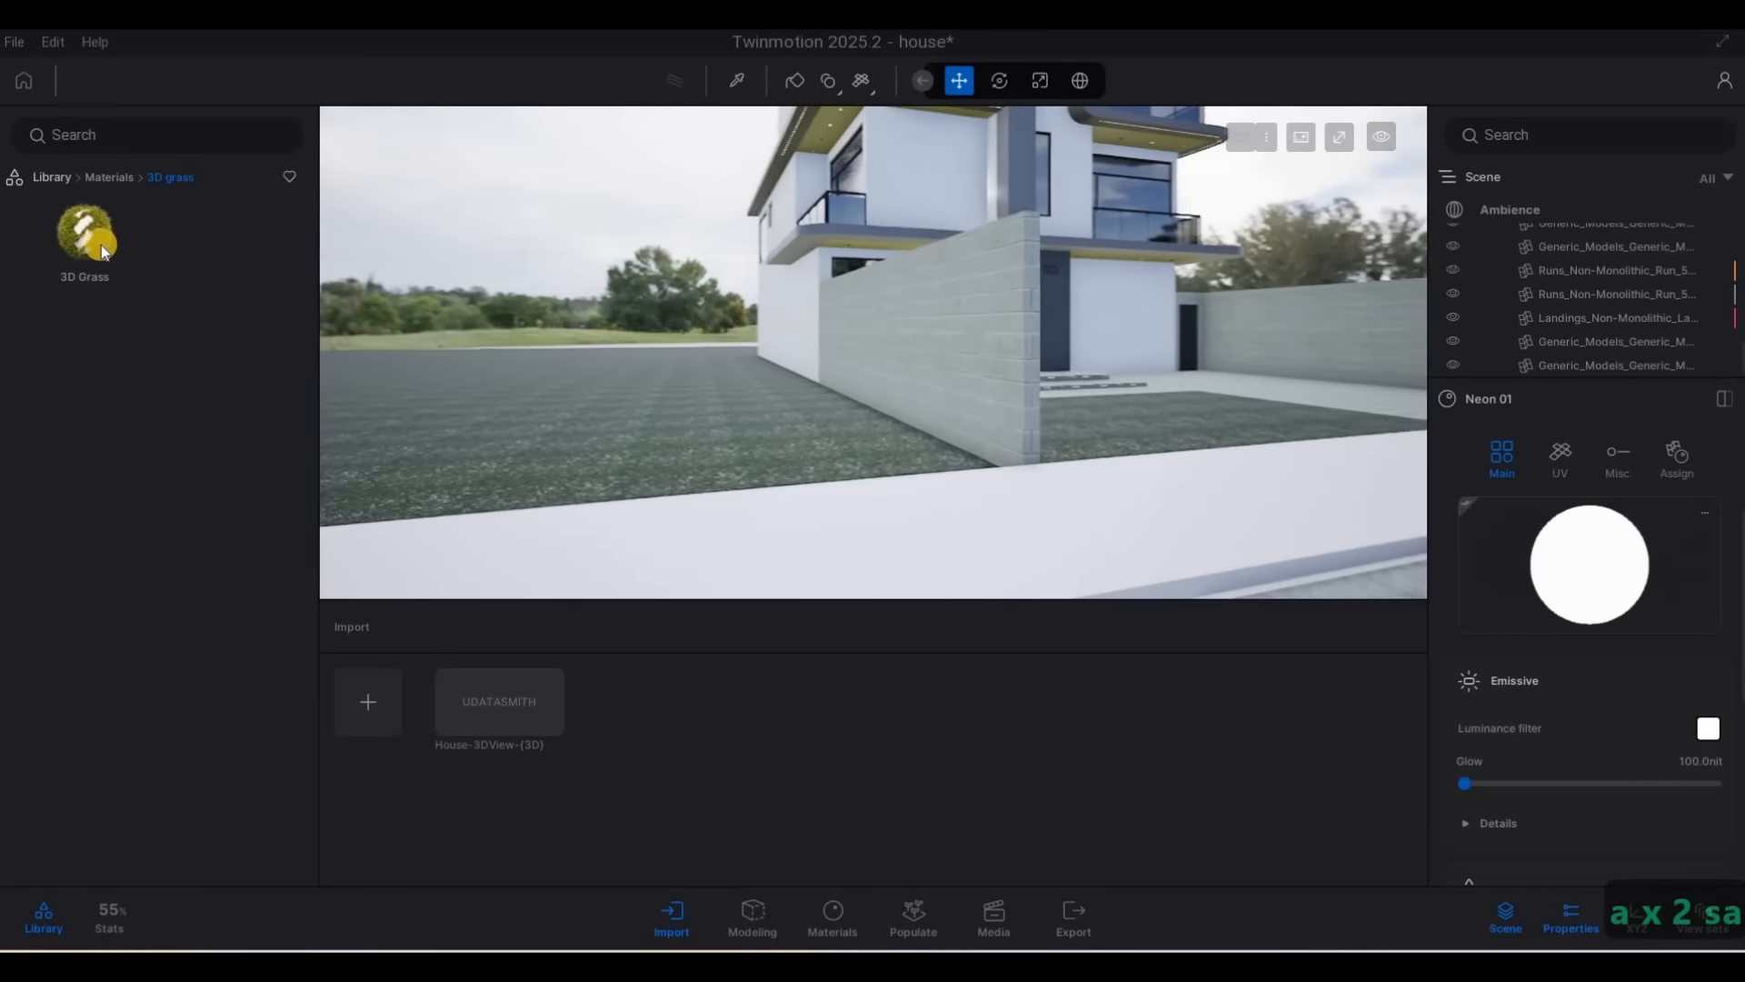
left_click_drag(101, 243, 636, 440)
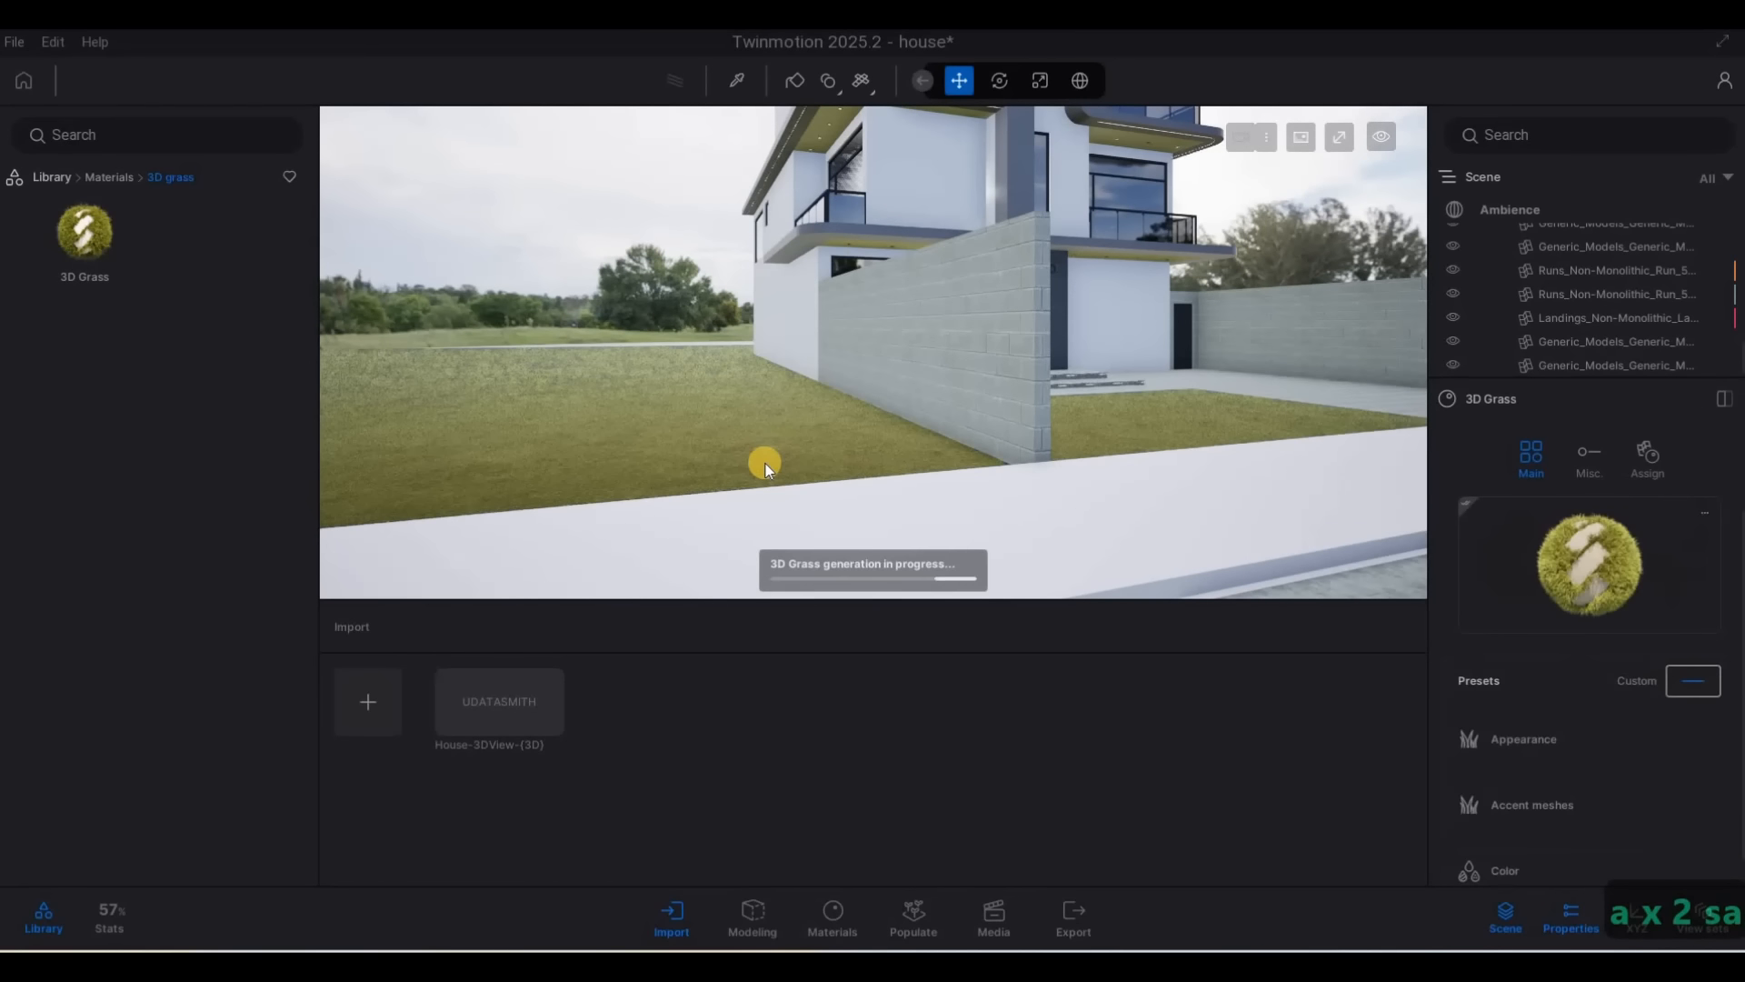
key("w")
key("w")
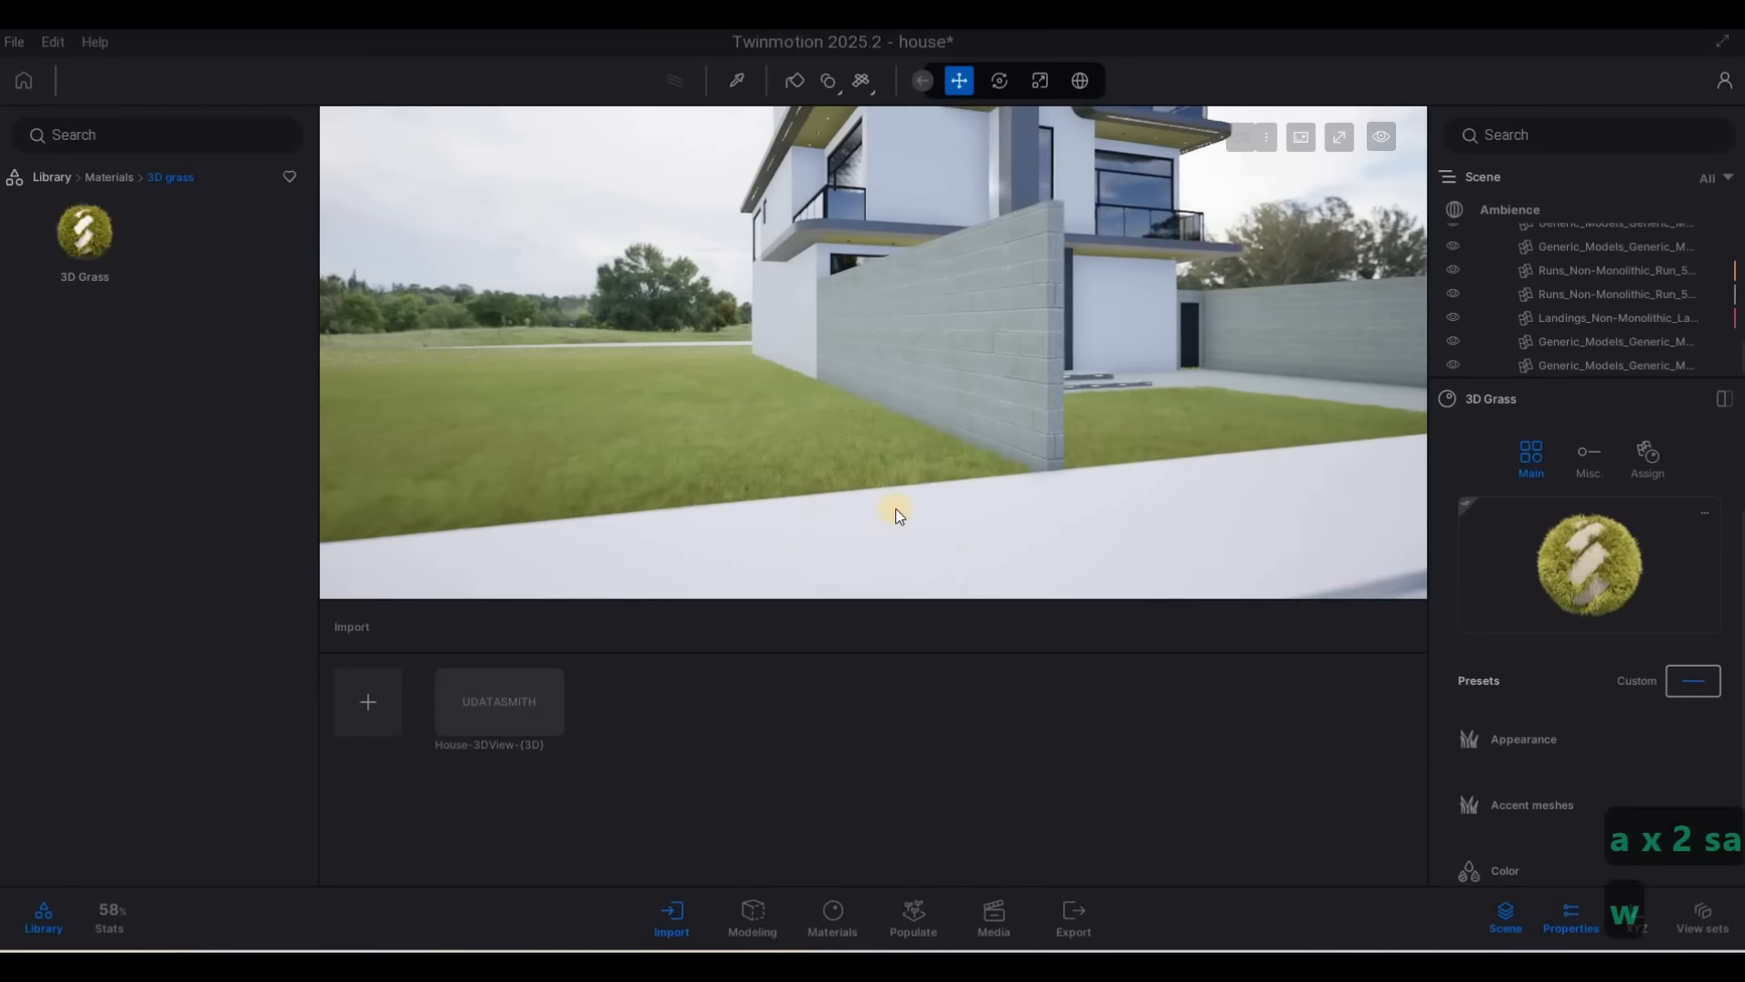
Try the Straight, Dry and Tufted grass types on the front lawn's 3D Grass material, then return to Lawn grass
key("e")
key("w")
key("q")
key("d")
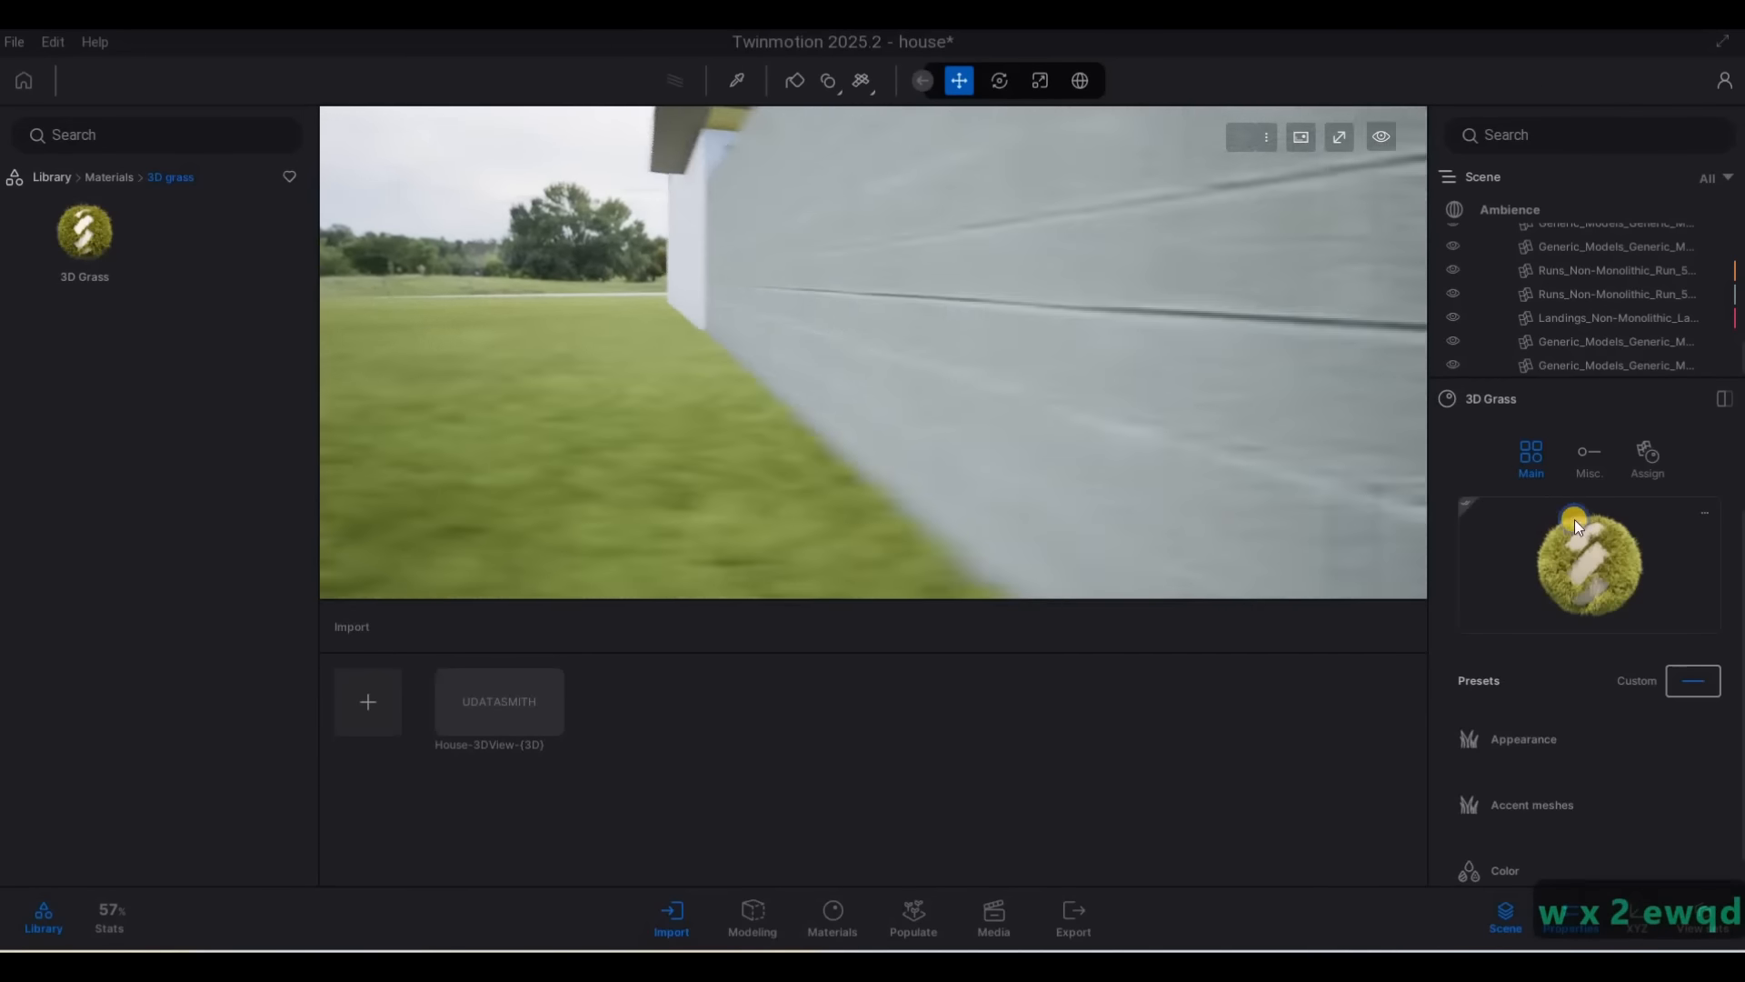
left_click(1533, 753)
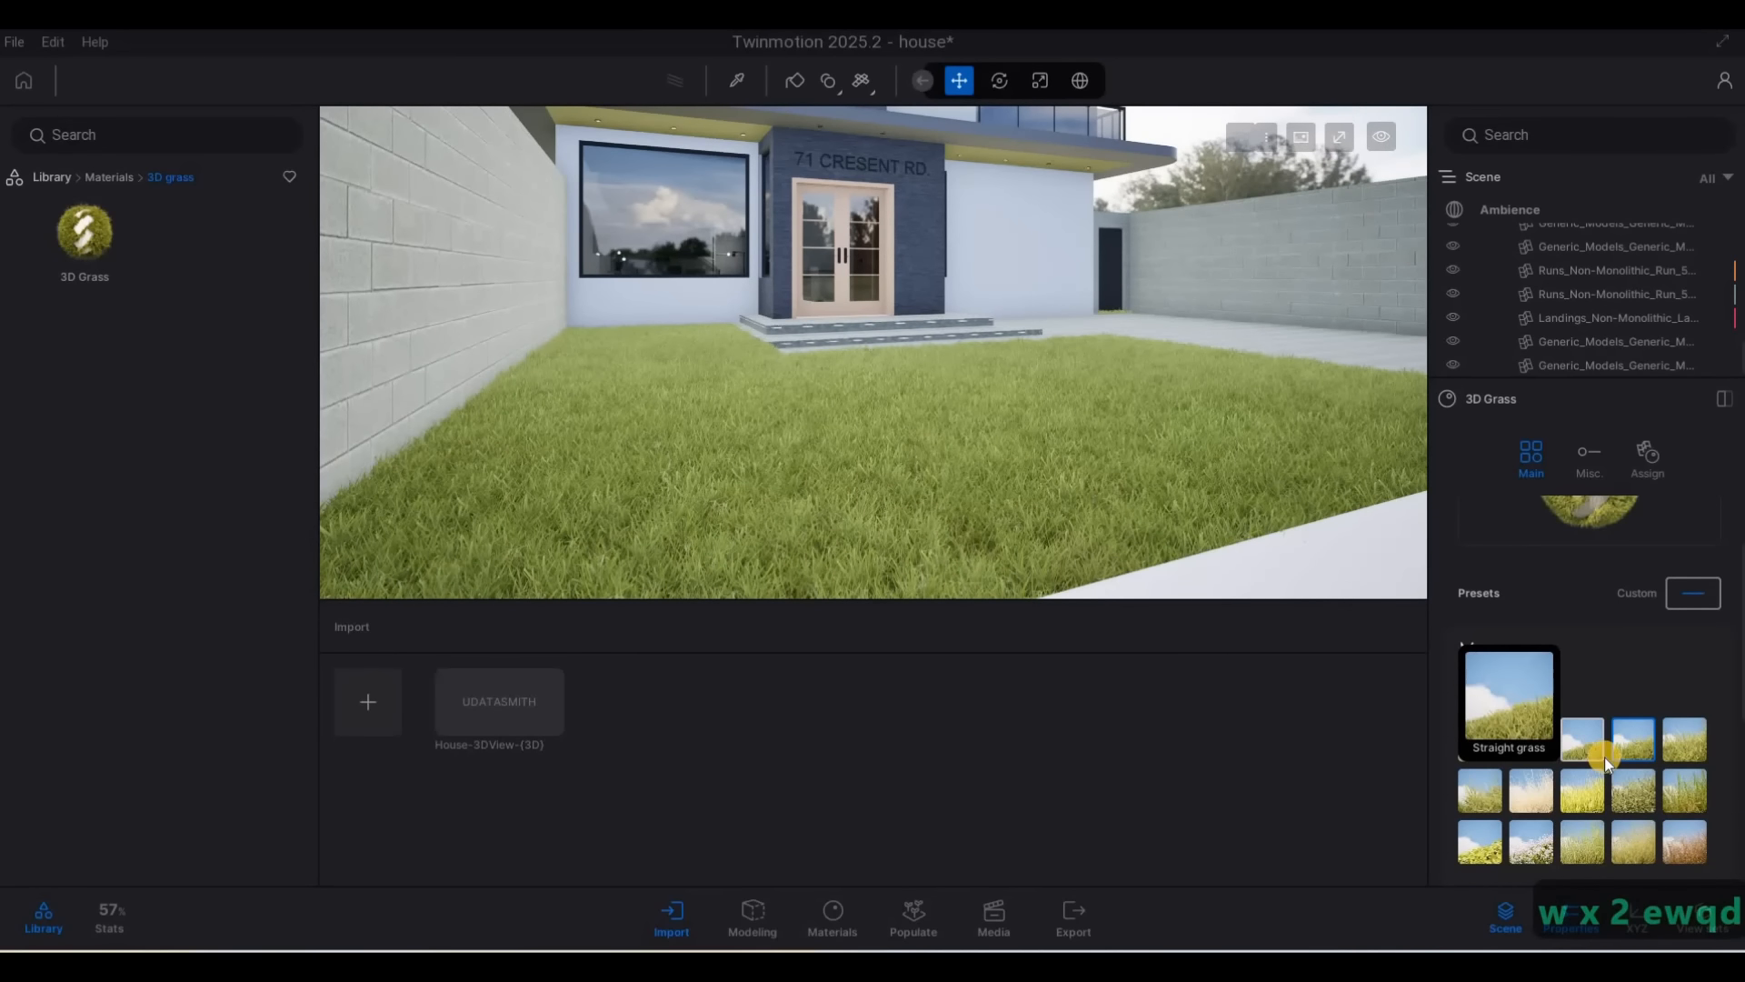
left_click(1605, 756)
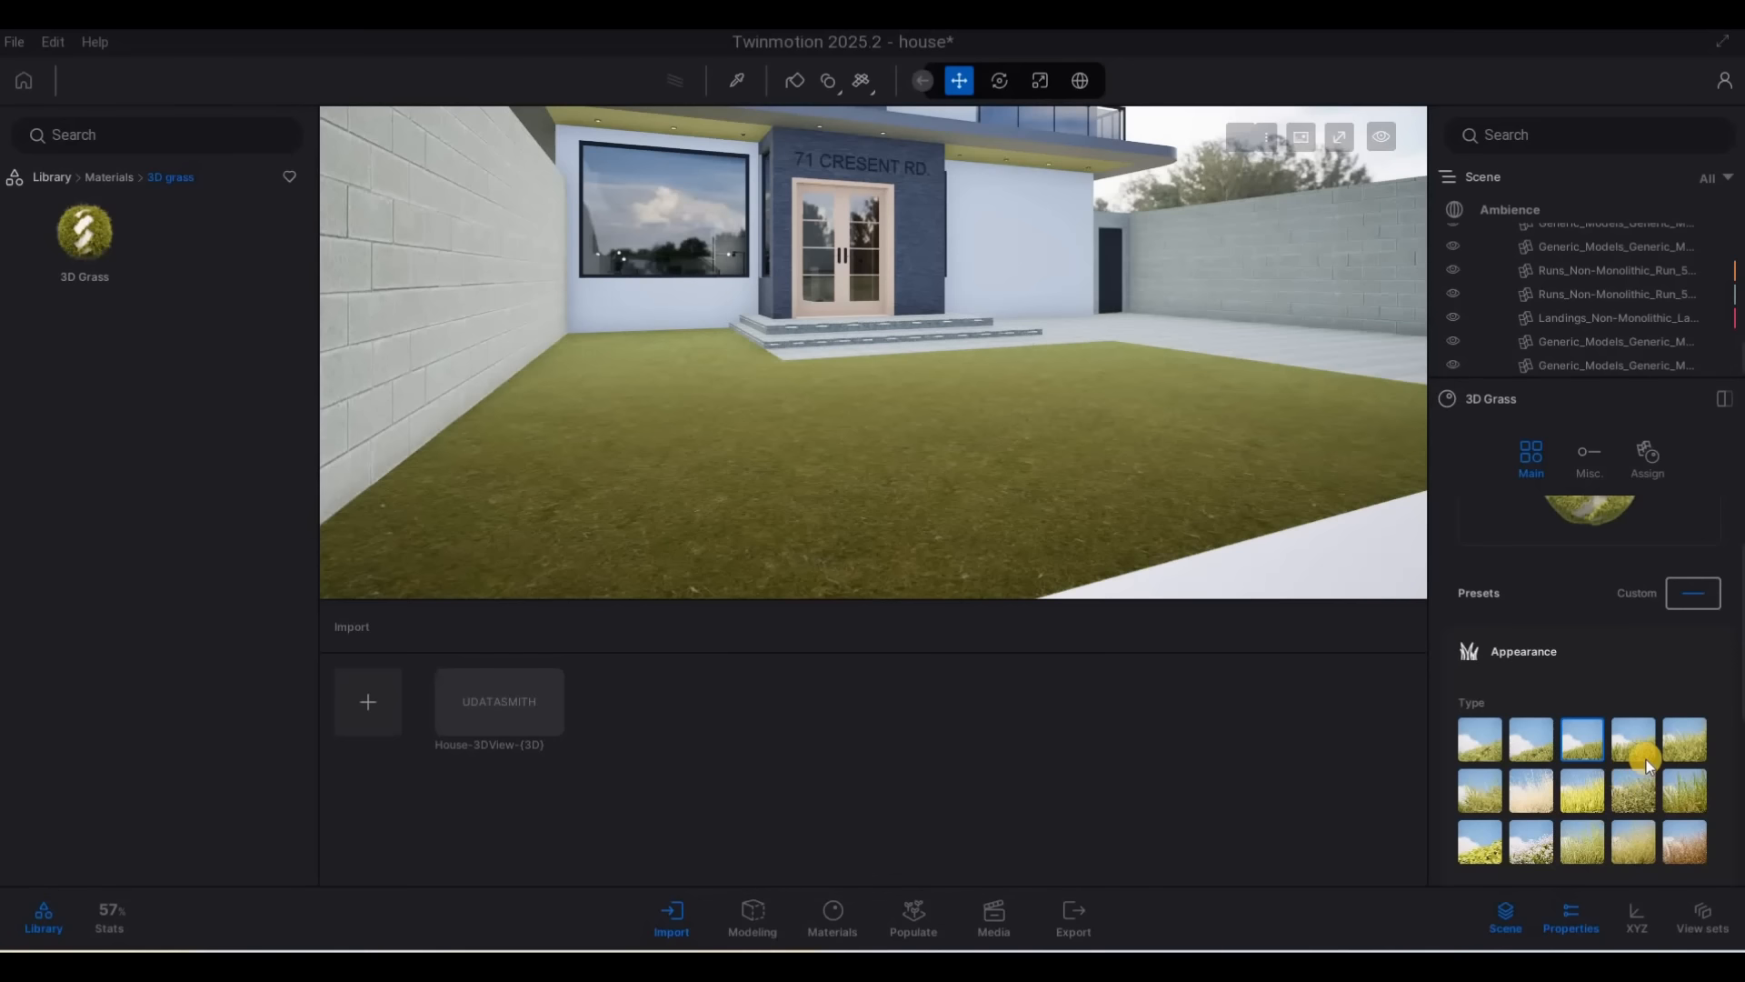
left_click(1645, 758)
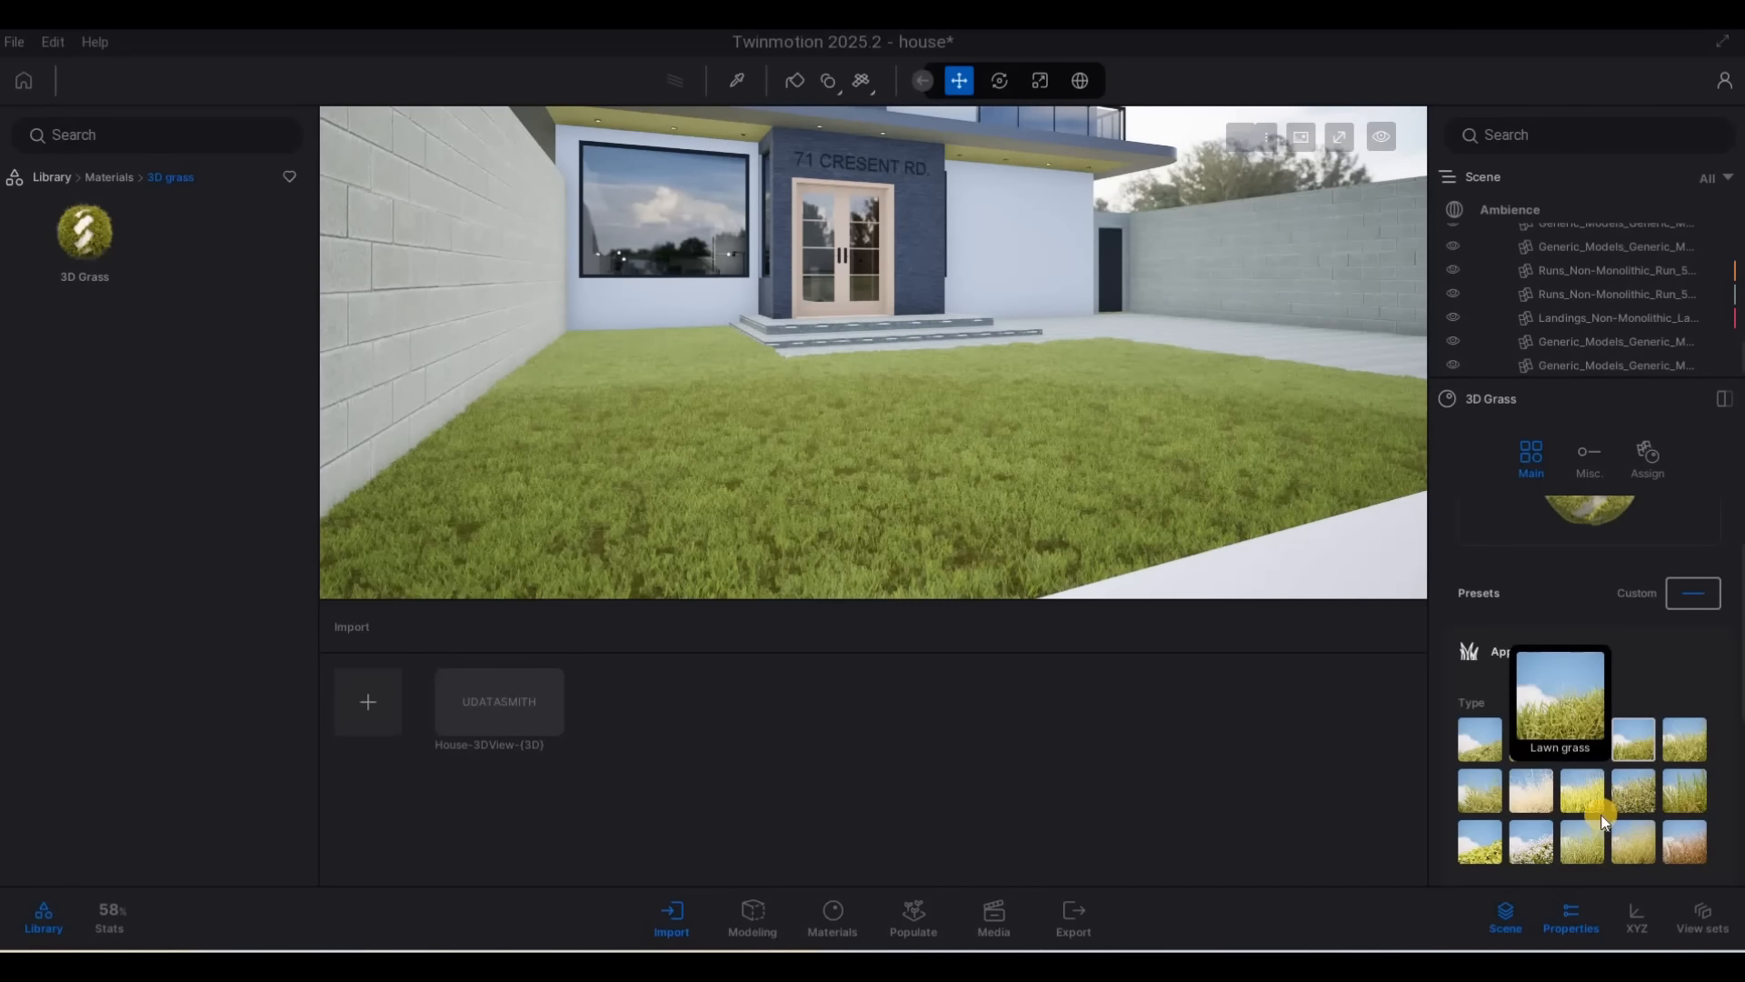
left_click(1529, 791)
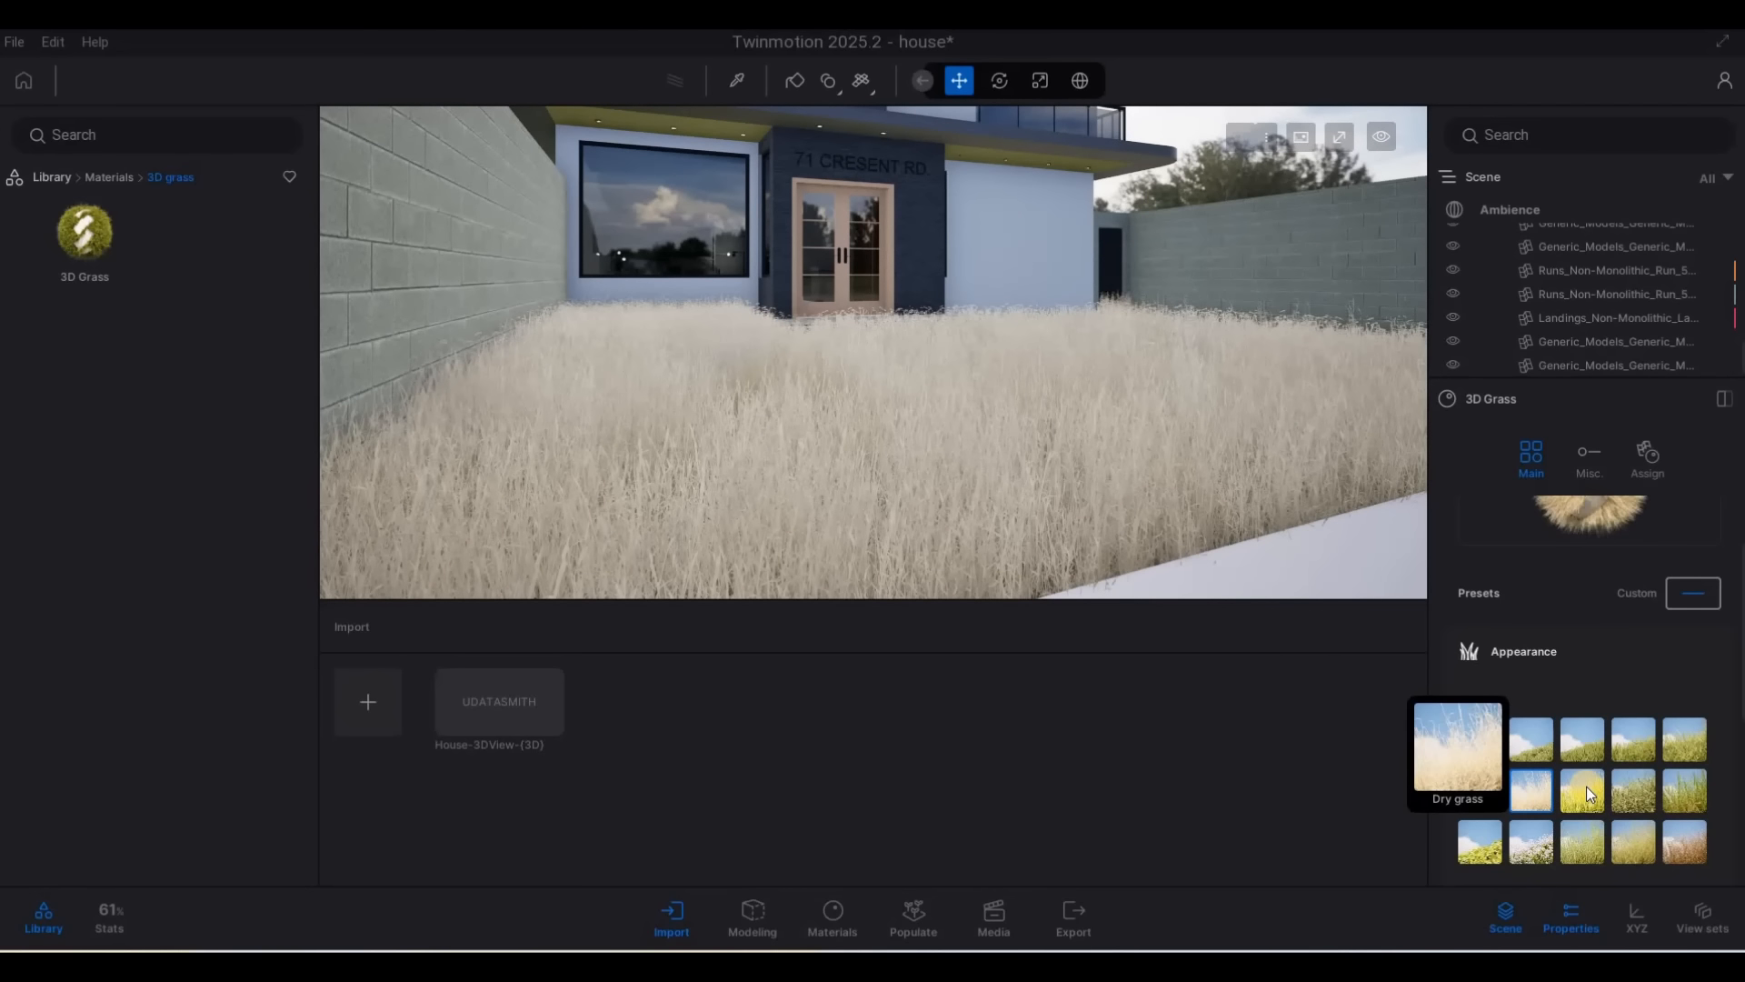
left_click(1585, 787)
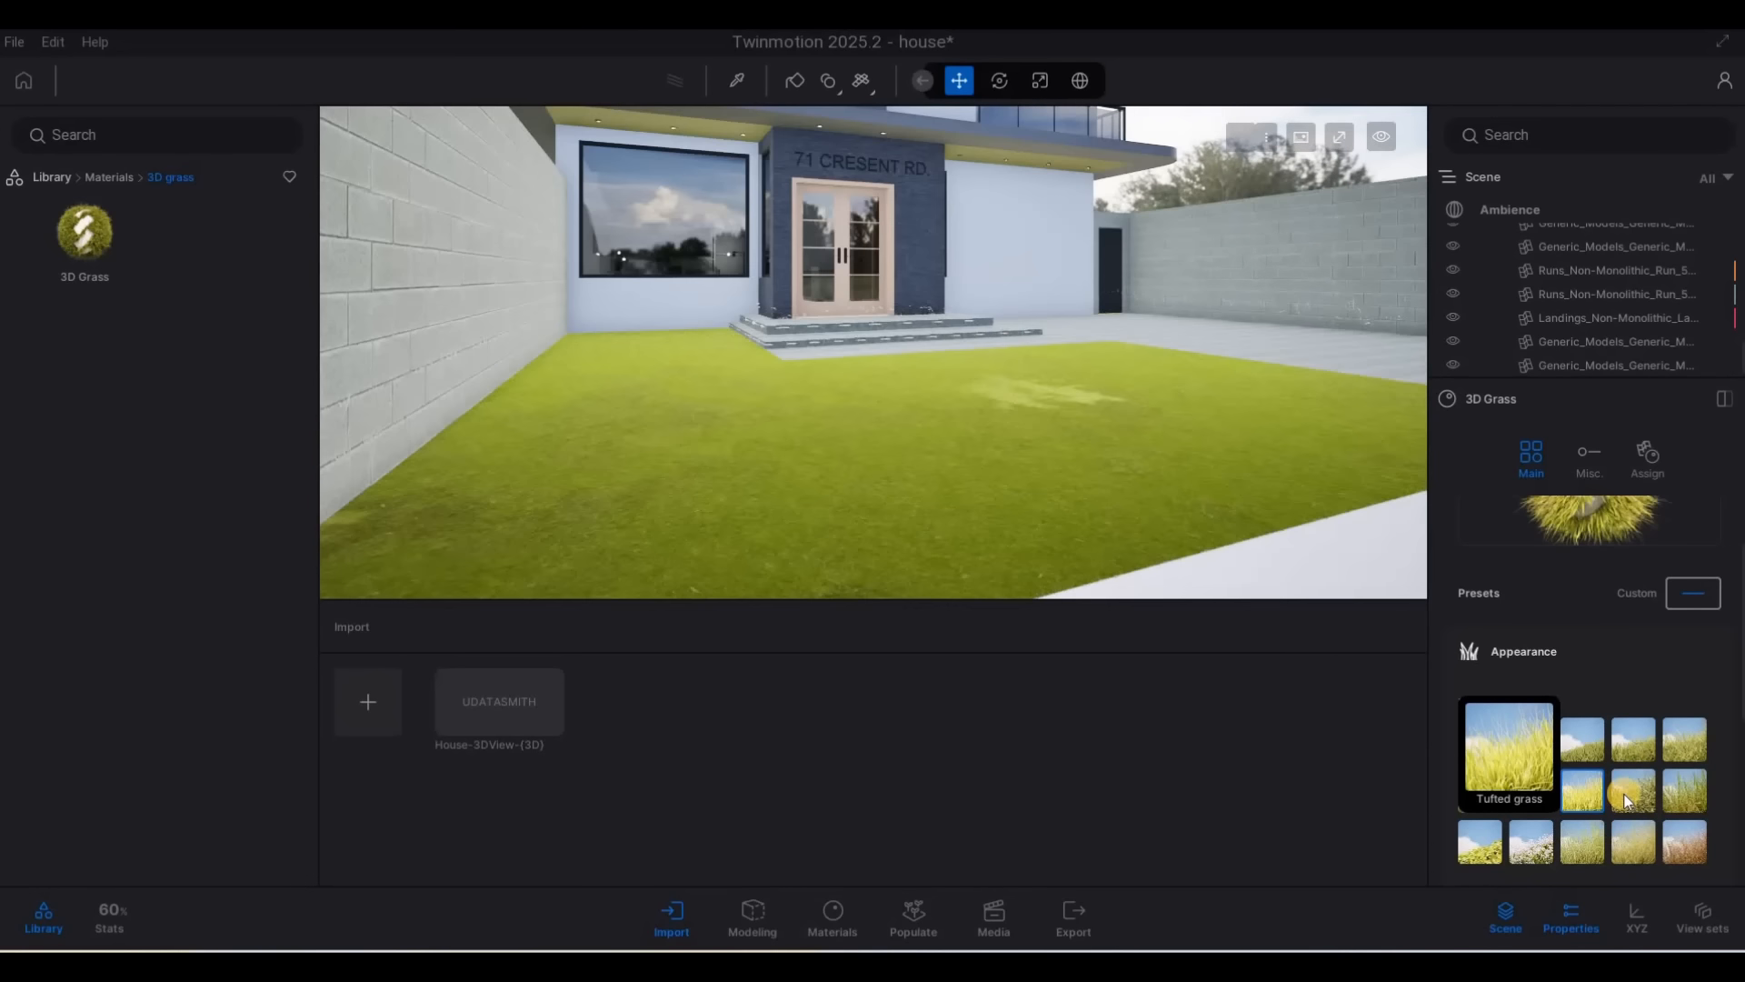
left_click(1633, 739)
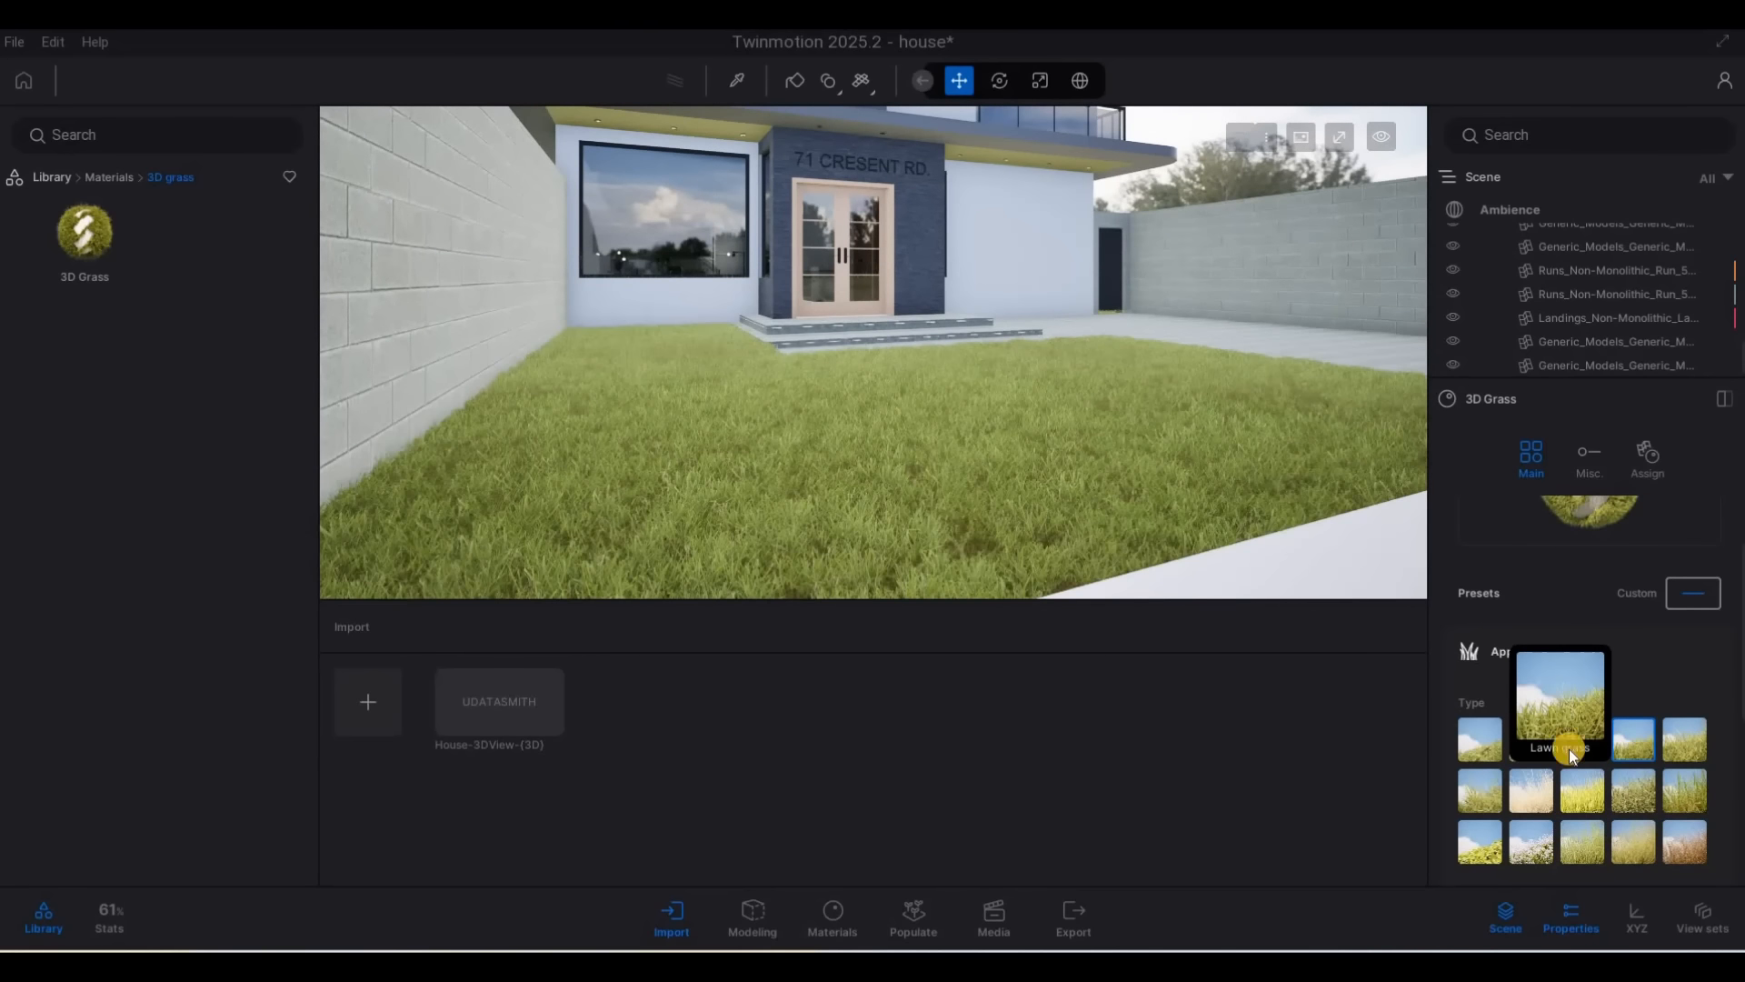
Examine the front lawn, sidewalk, street and paved driveway of the house from outside the boundary walls
key("d")
key("s")
key("d")
key("s")
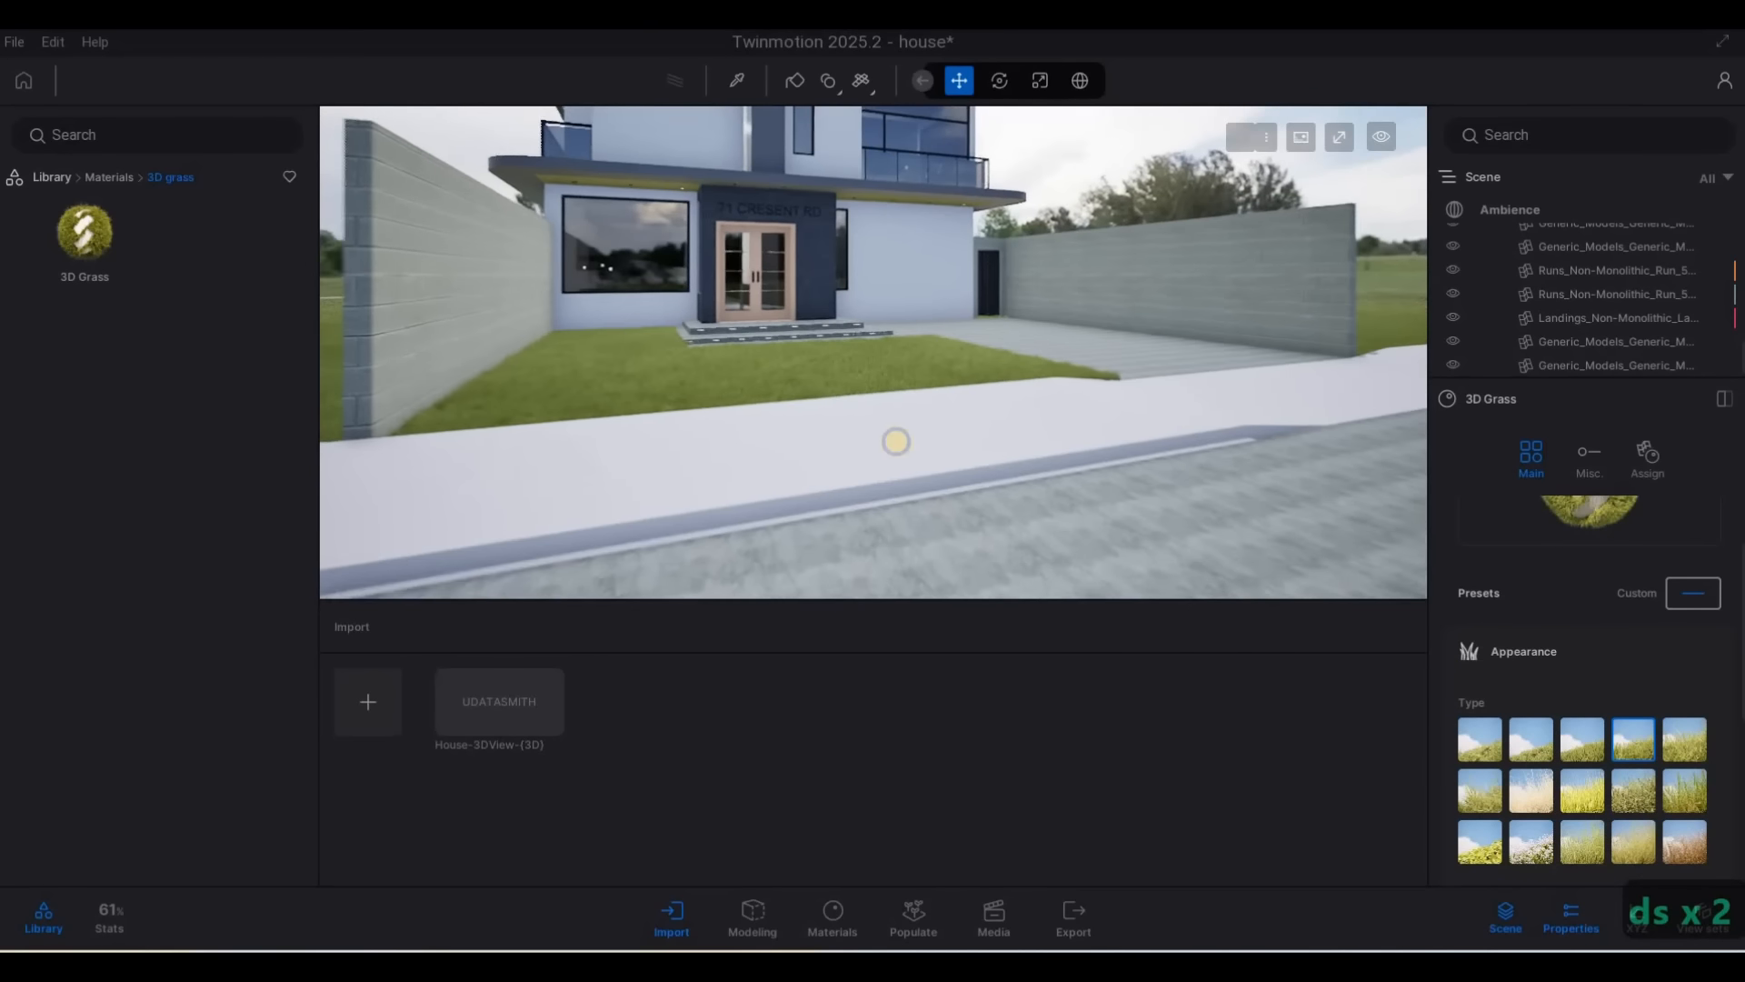
key("d")
key("s")
key("d")
key("d")
key("d")
key("d")
key("d")
key("d")
key("d")
key("d")
key("d")
key("d")
key("d")
key("d")
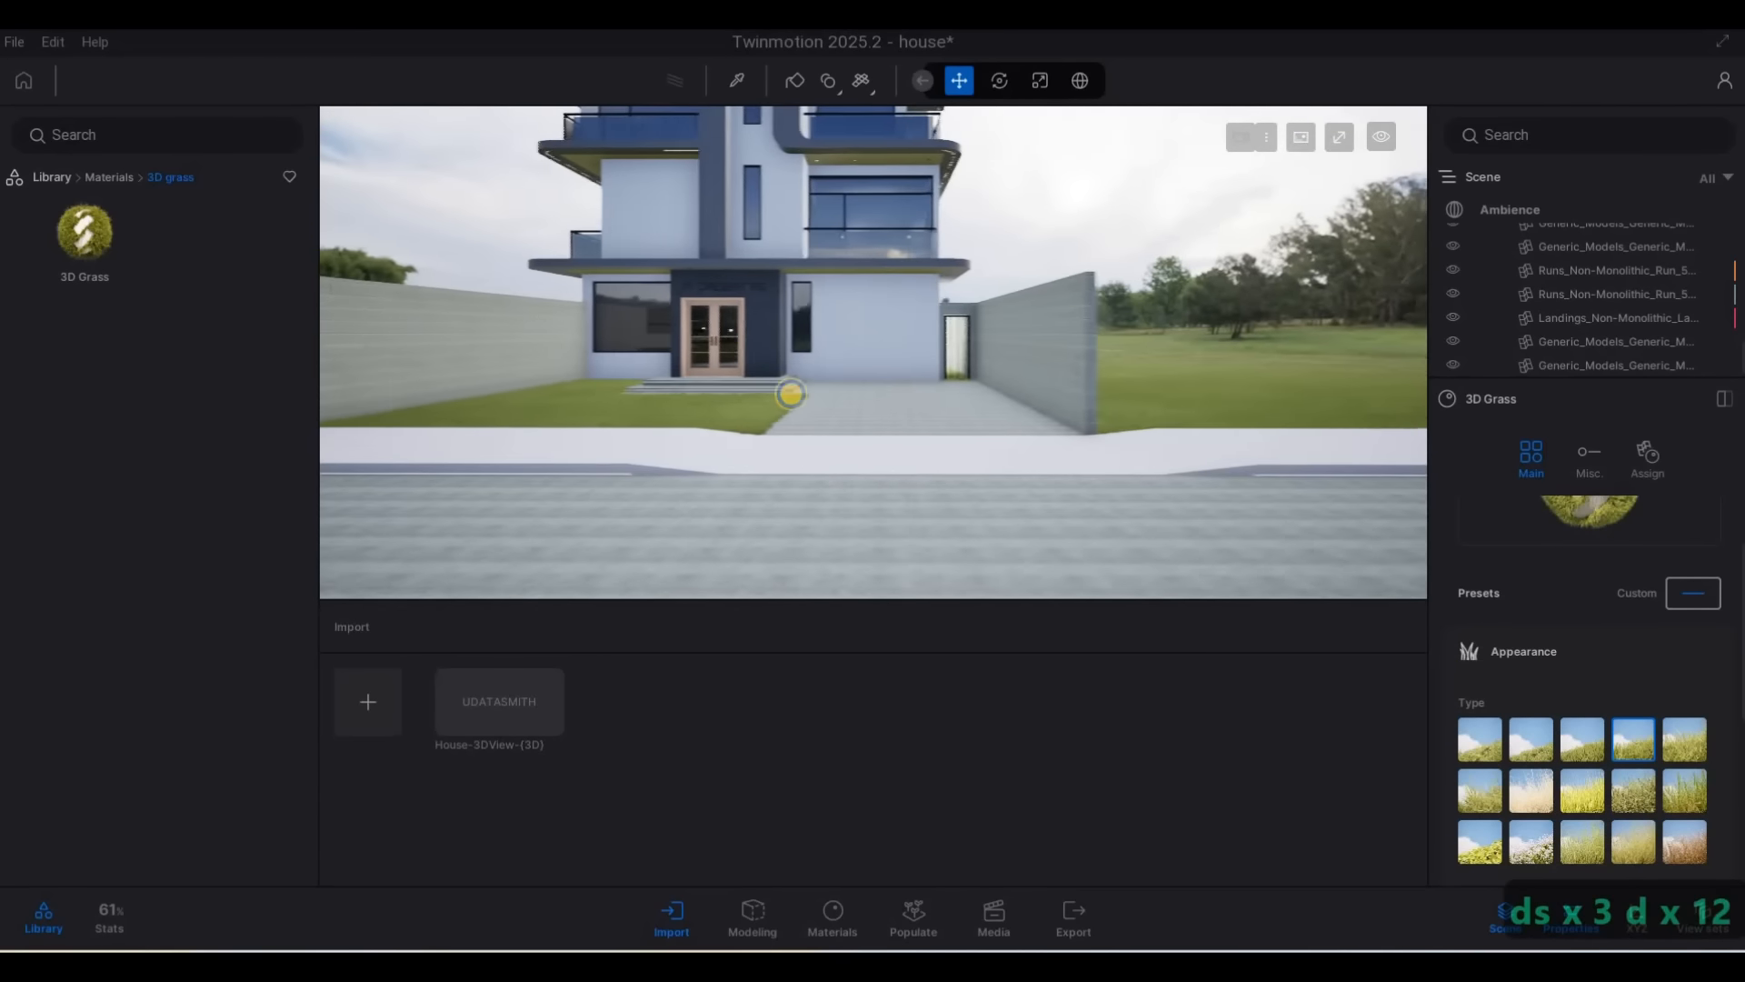
key("w")
key("a")
key("w")
key("w")
key("d")
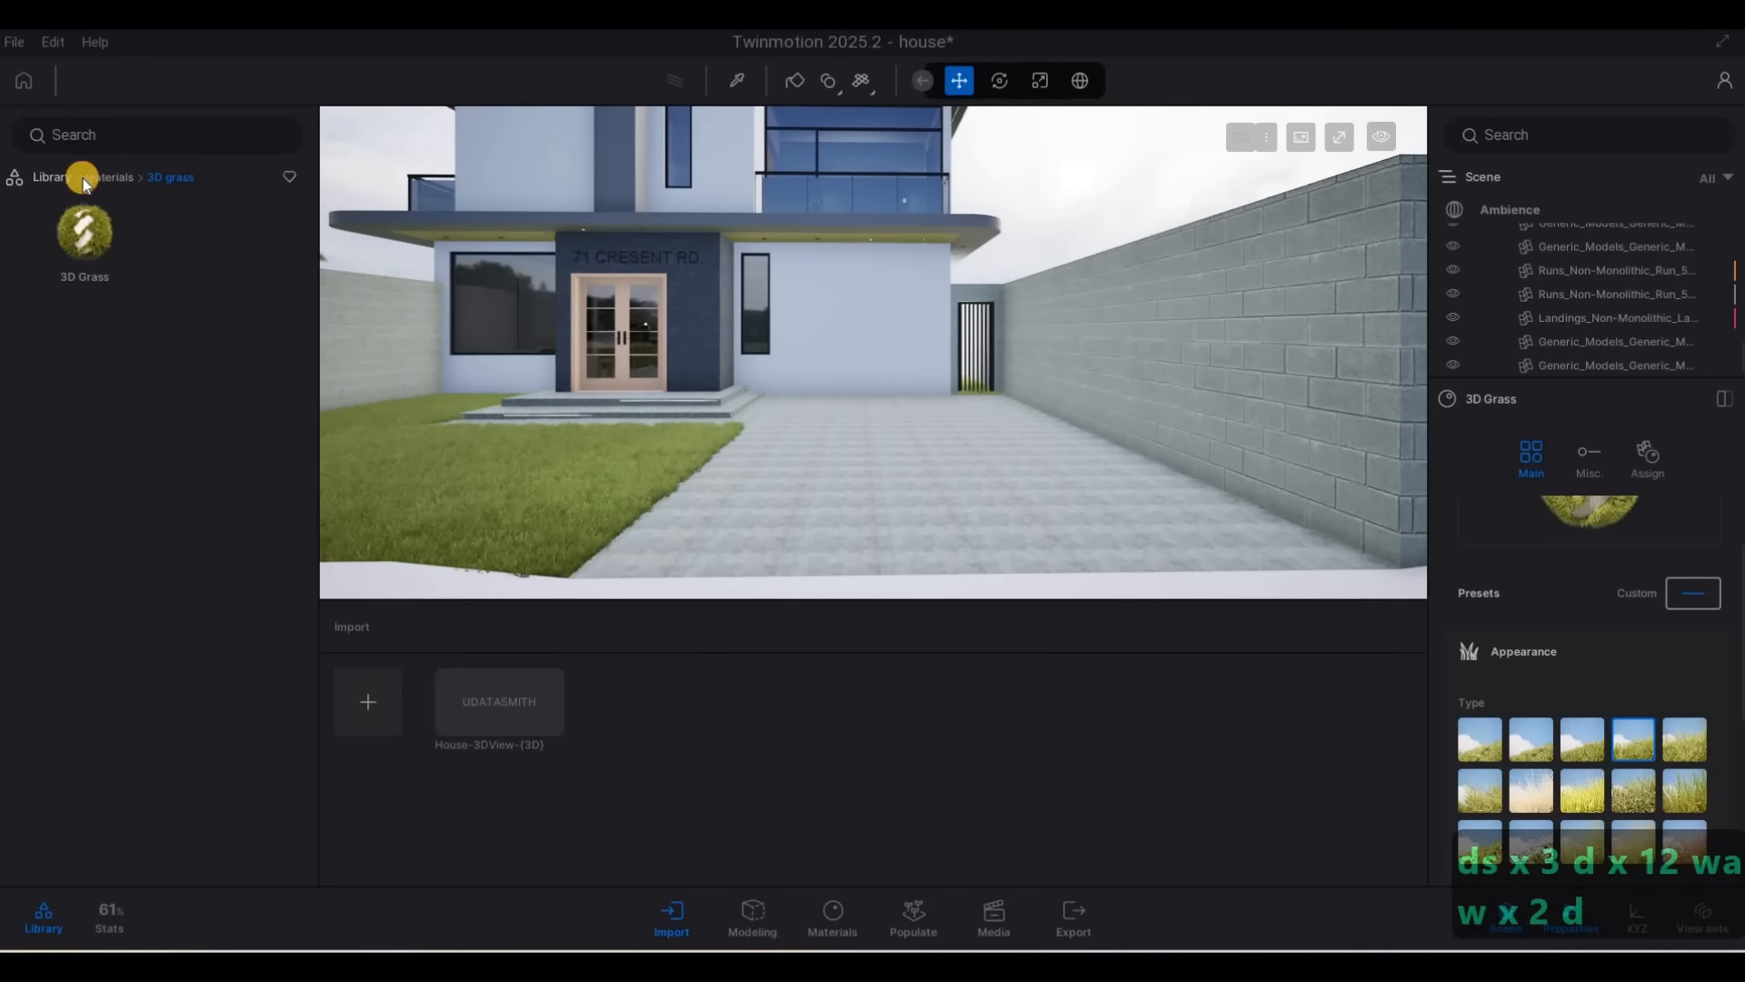
Look through the library's Concrete materials and return to the material categories
left_click(109, 177)
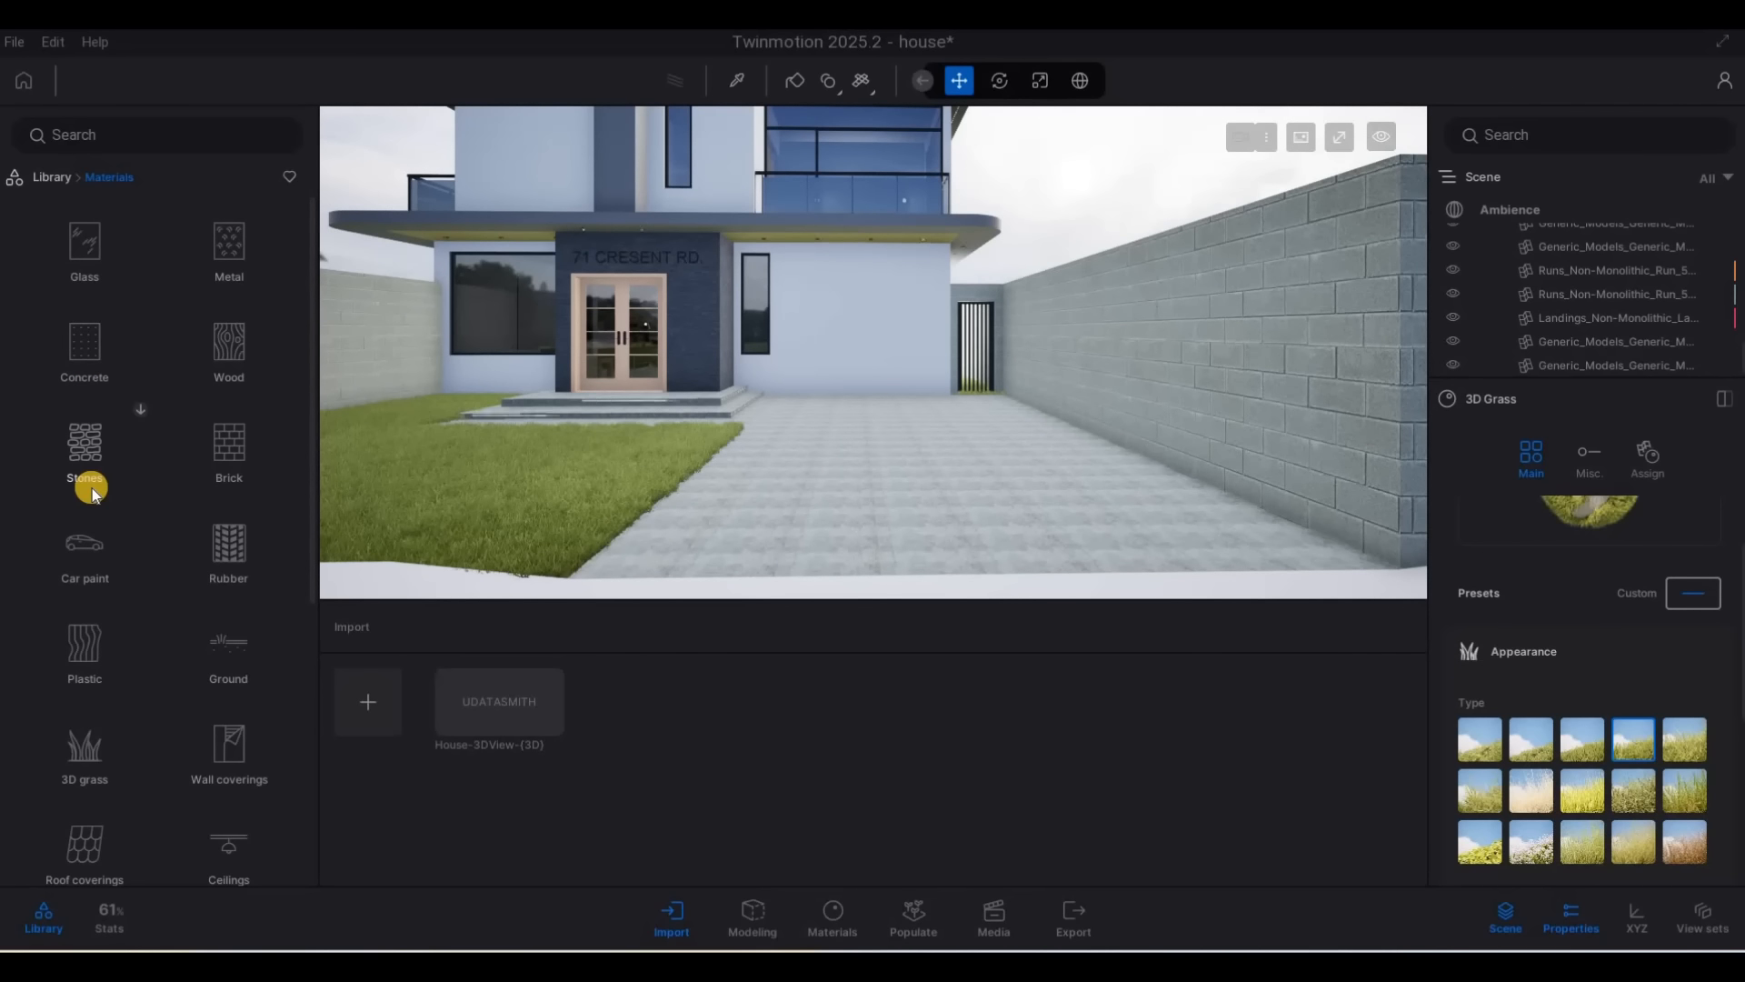
scroll(87, 446, "down", 1)
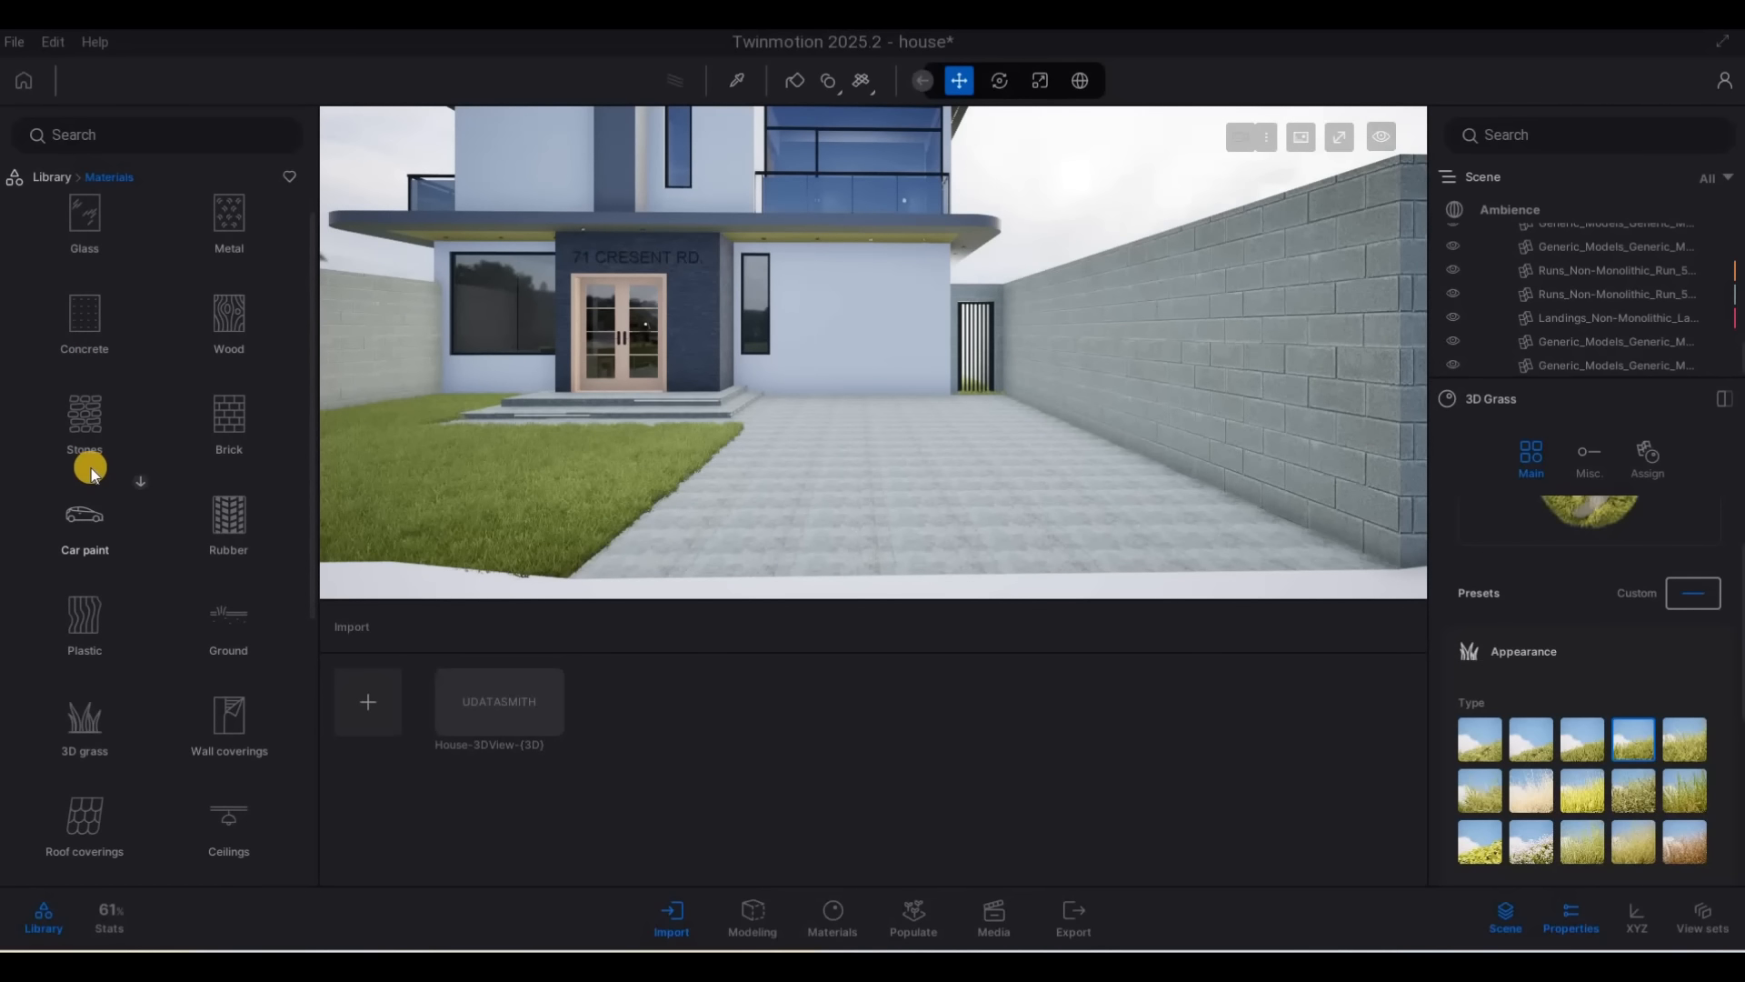
left_click(127, 436)
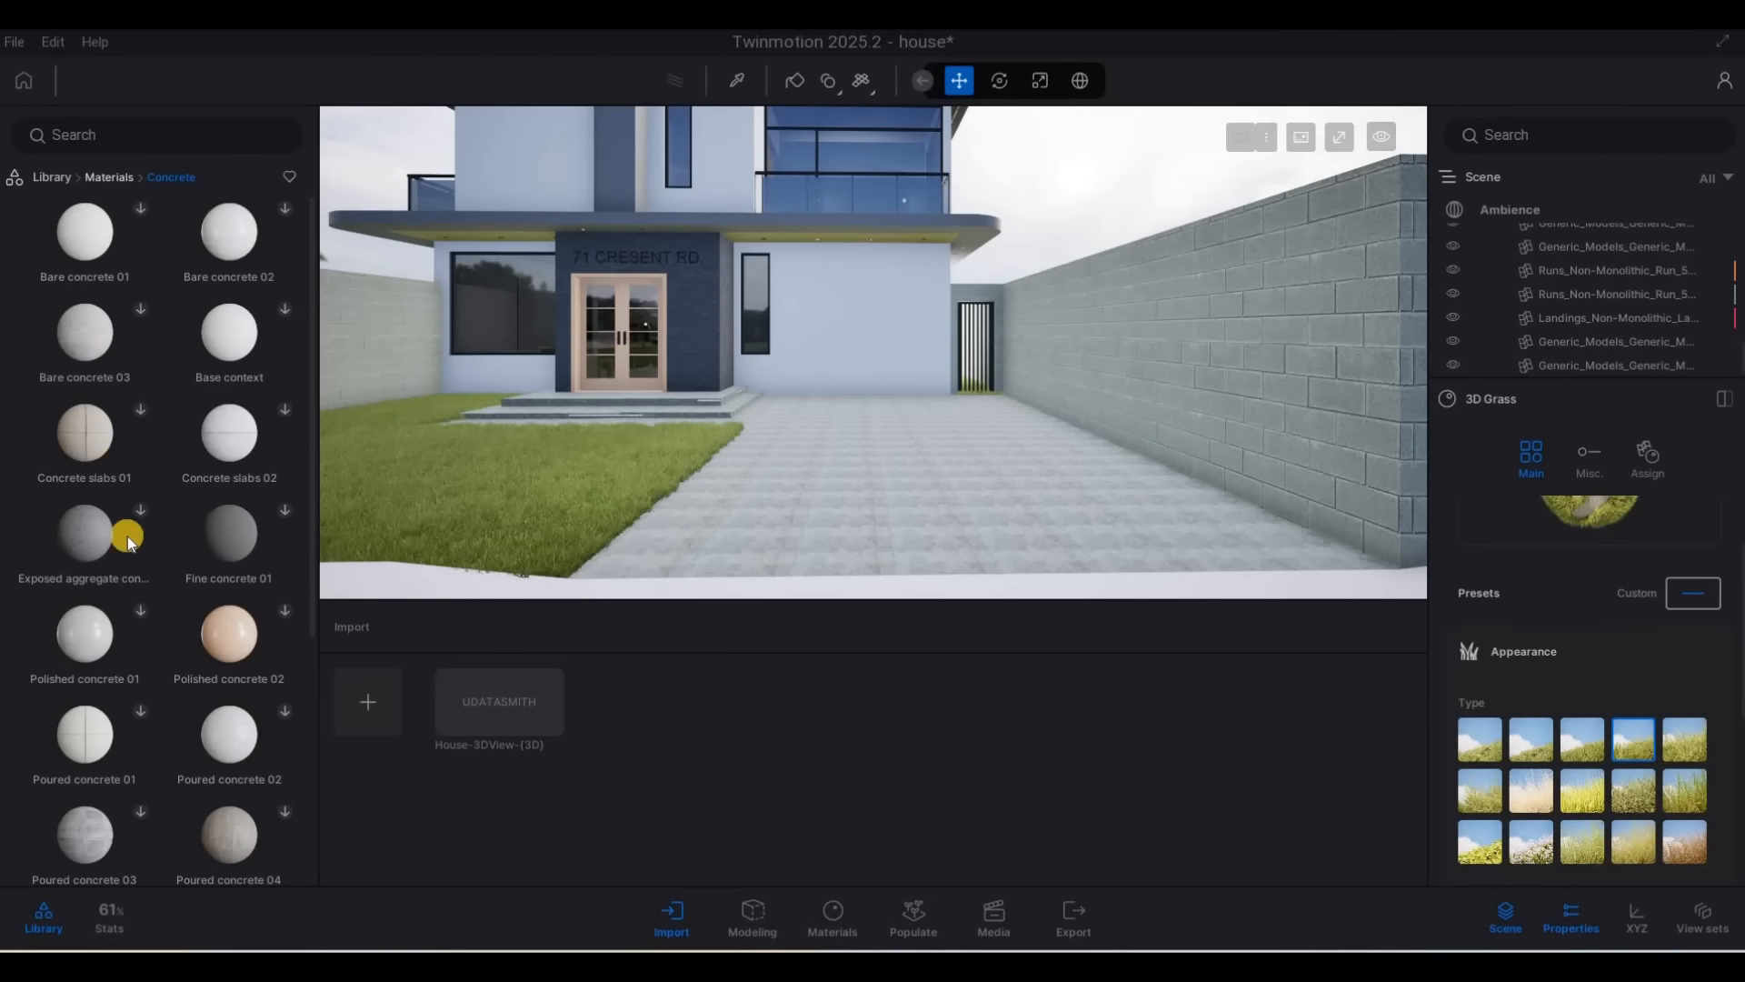
left_click(113, 176)
Open the Man-made materials in the library's Ground category
scroll(102, 676, "down", 2)
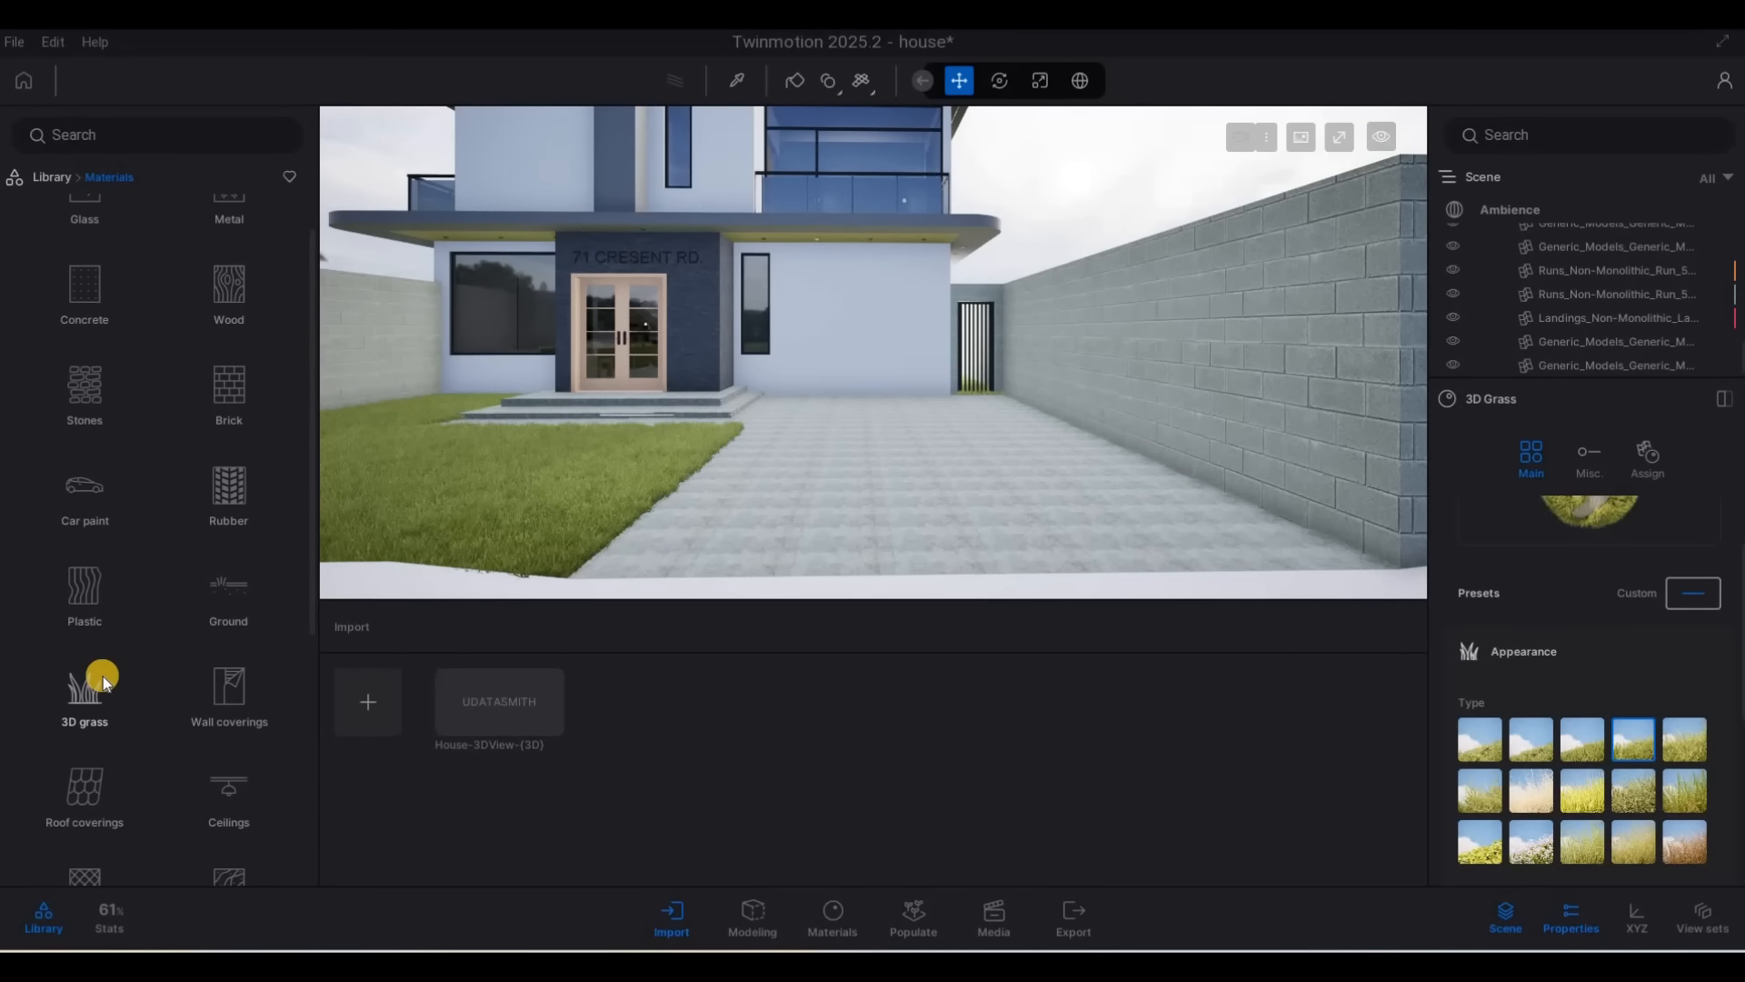
scroll(94, 287, "up", 2)
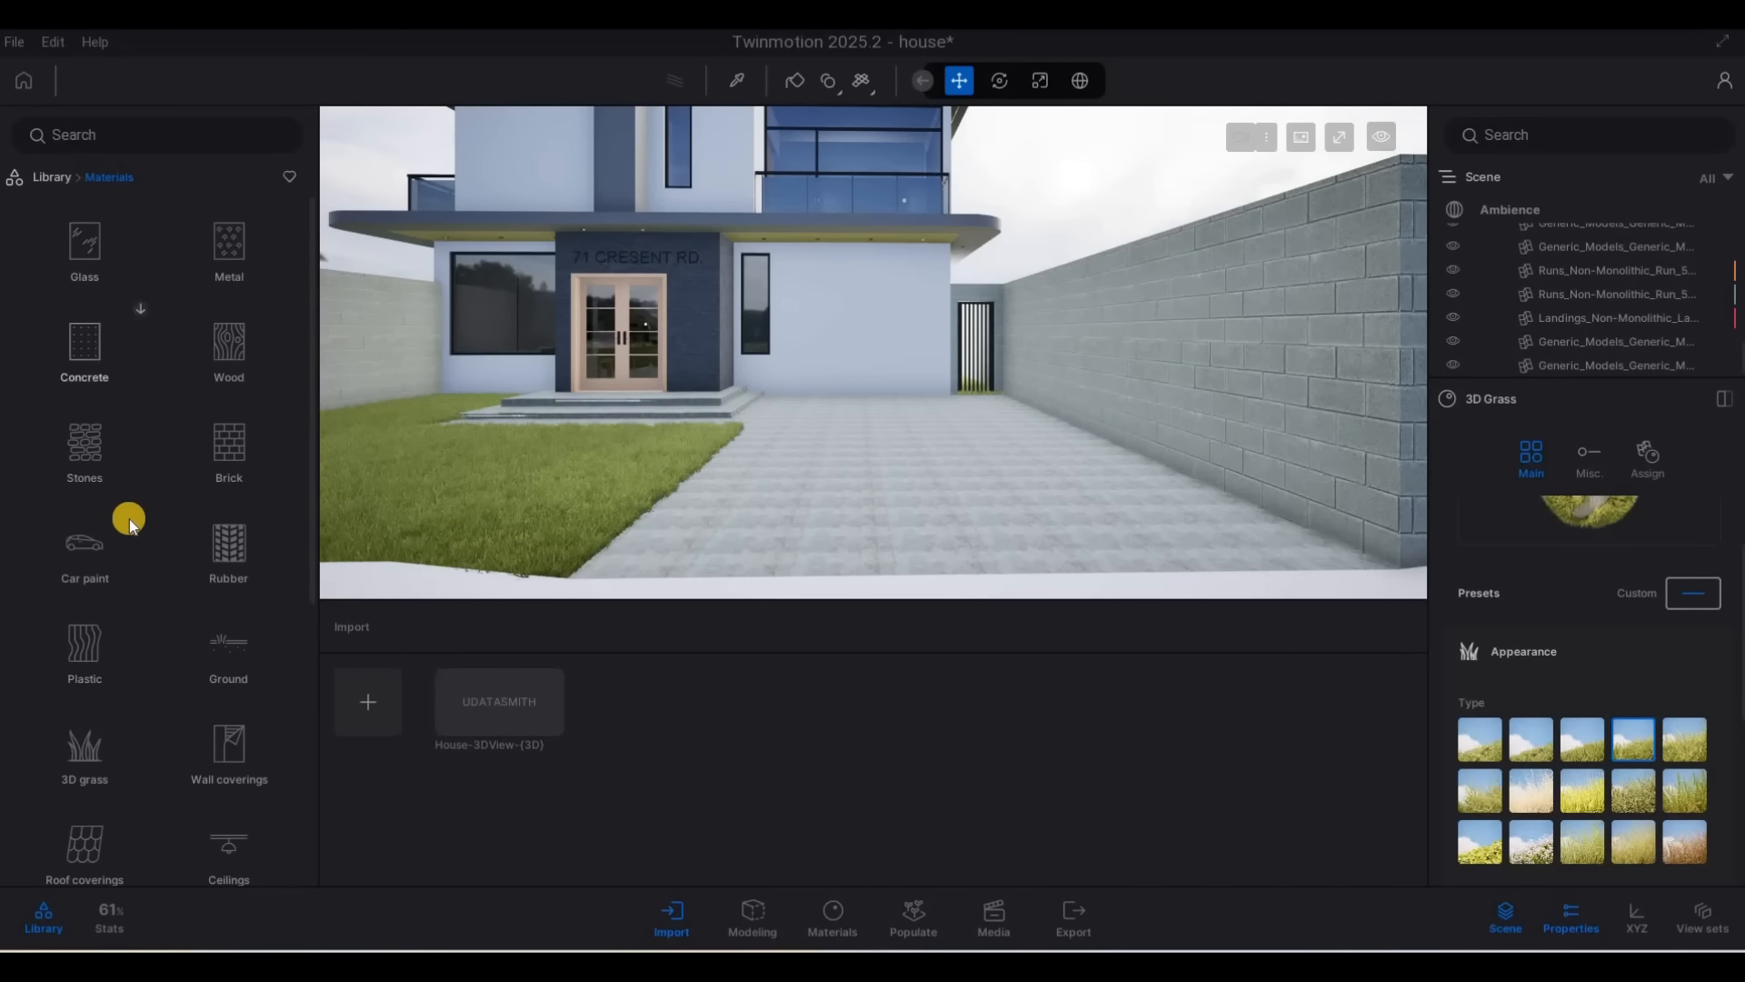
scroll(133, 563, "down", 3)
scroll(153, 589, "down", 3)
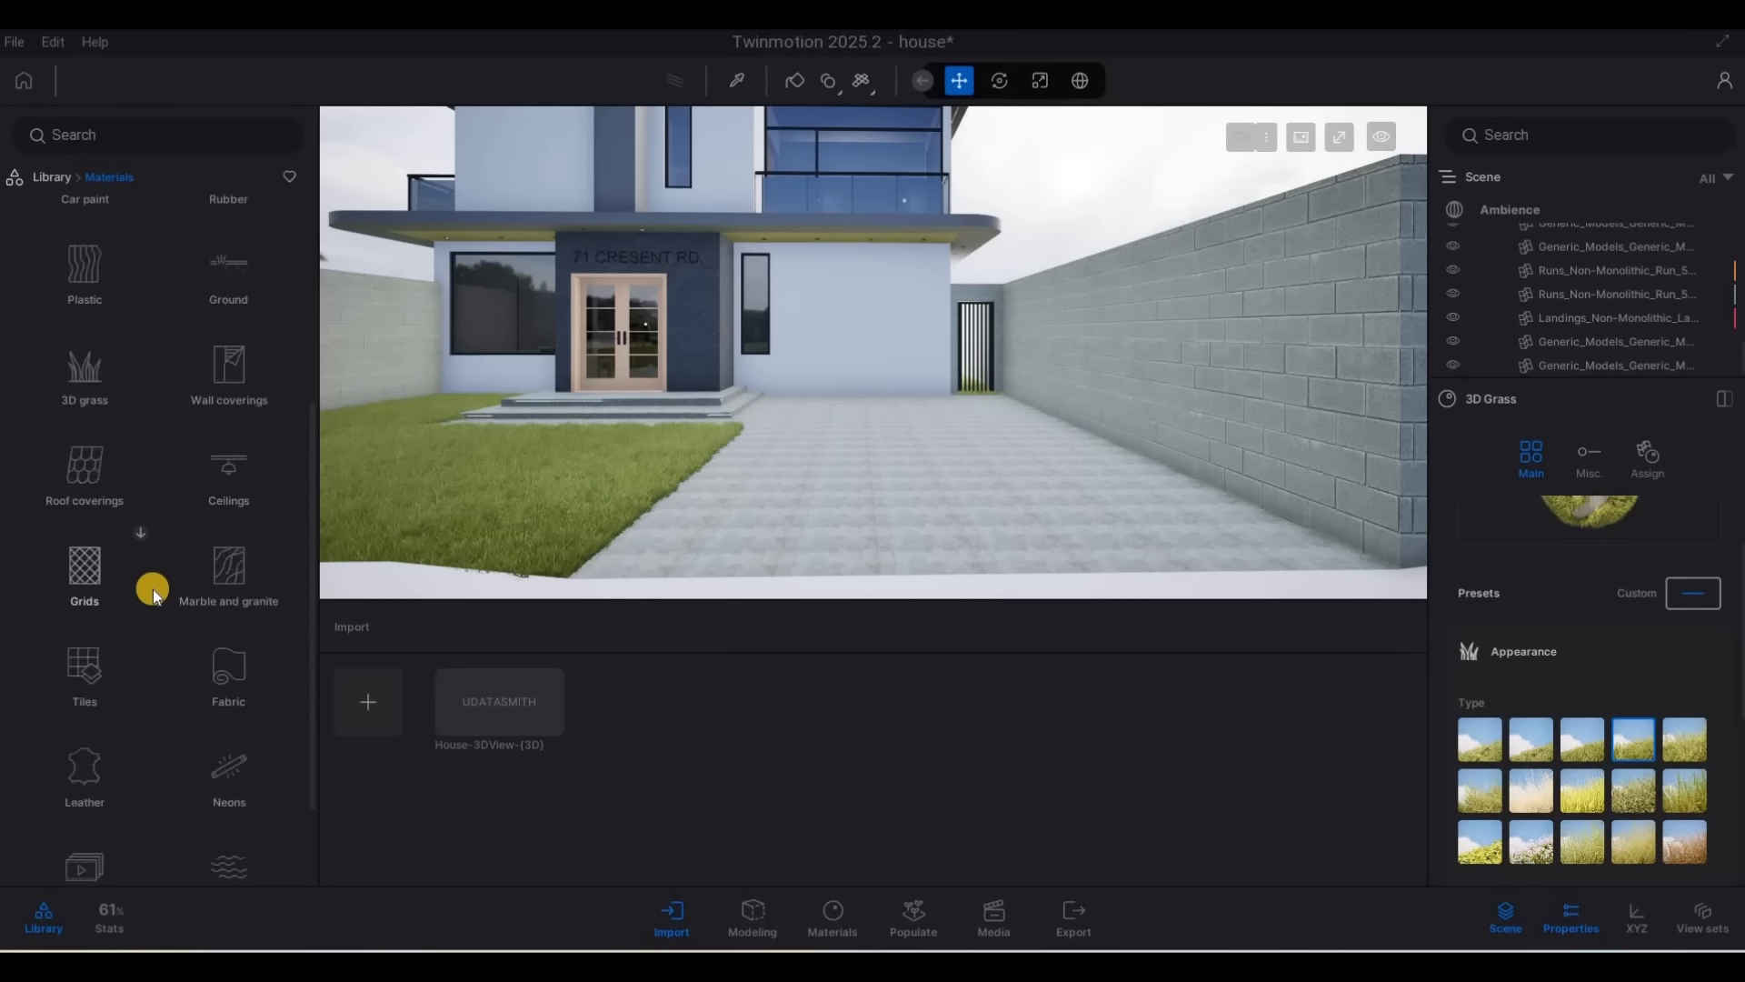
scroll(226, 516, "up", 3)
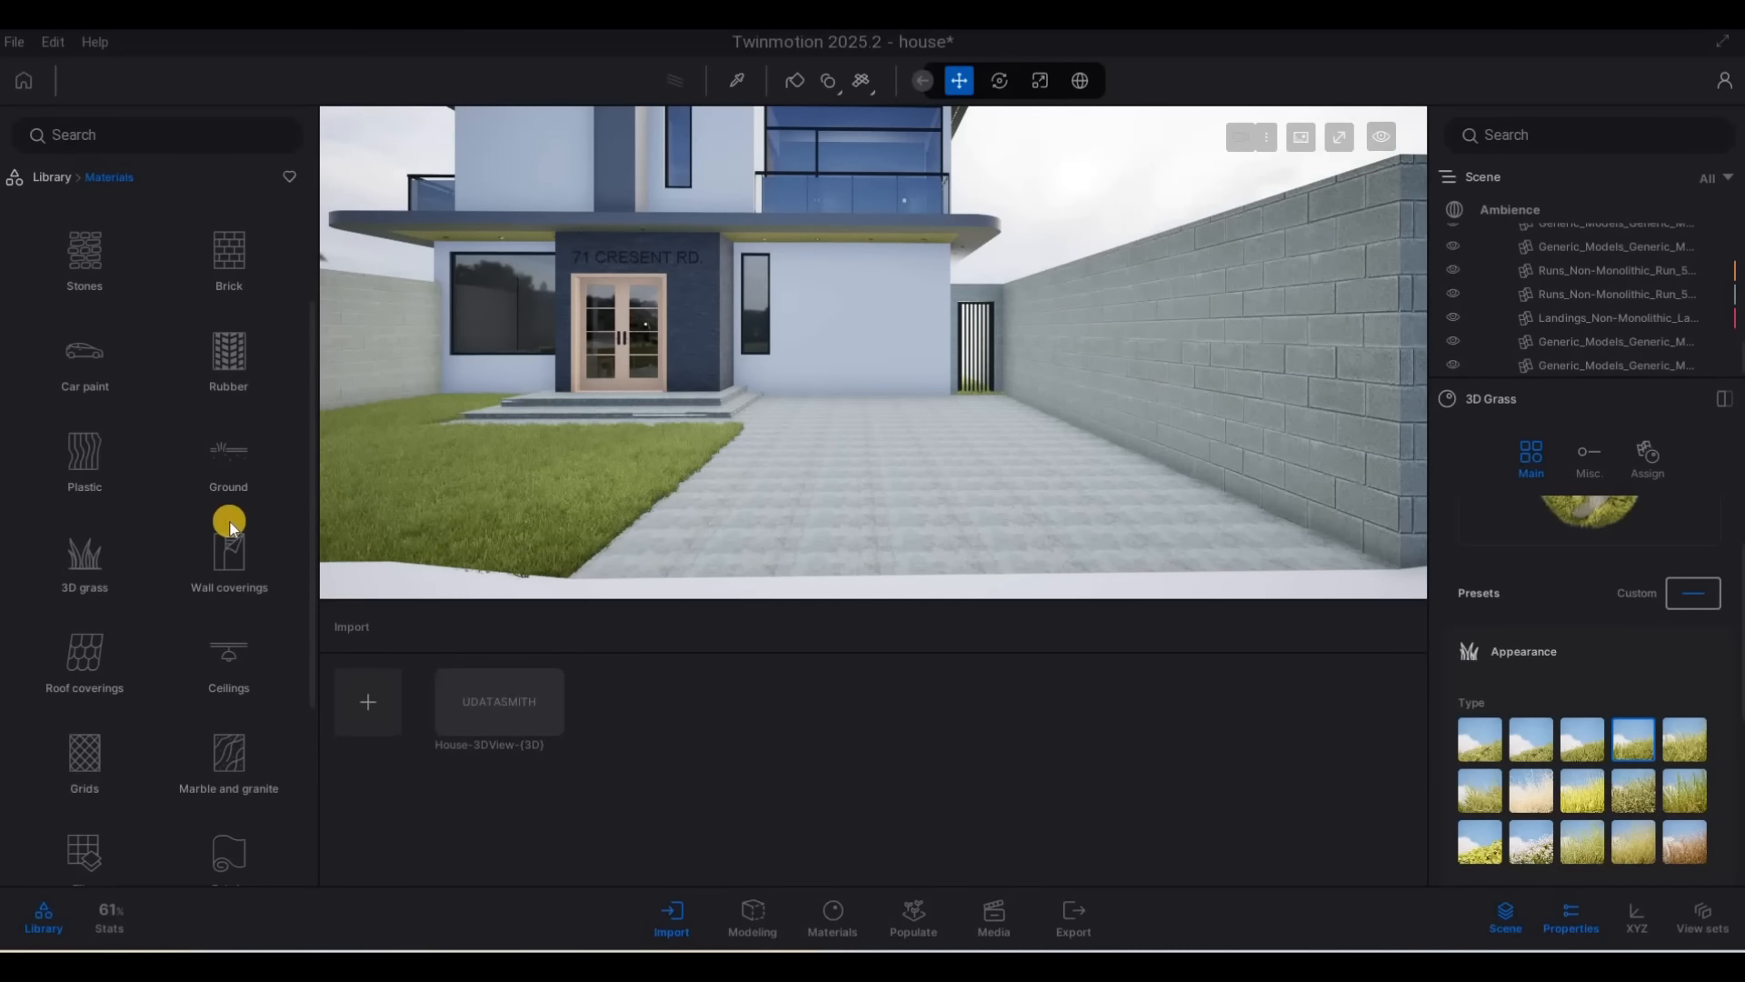
left_click(226, 516)
left_click(85, 258)
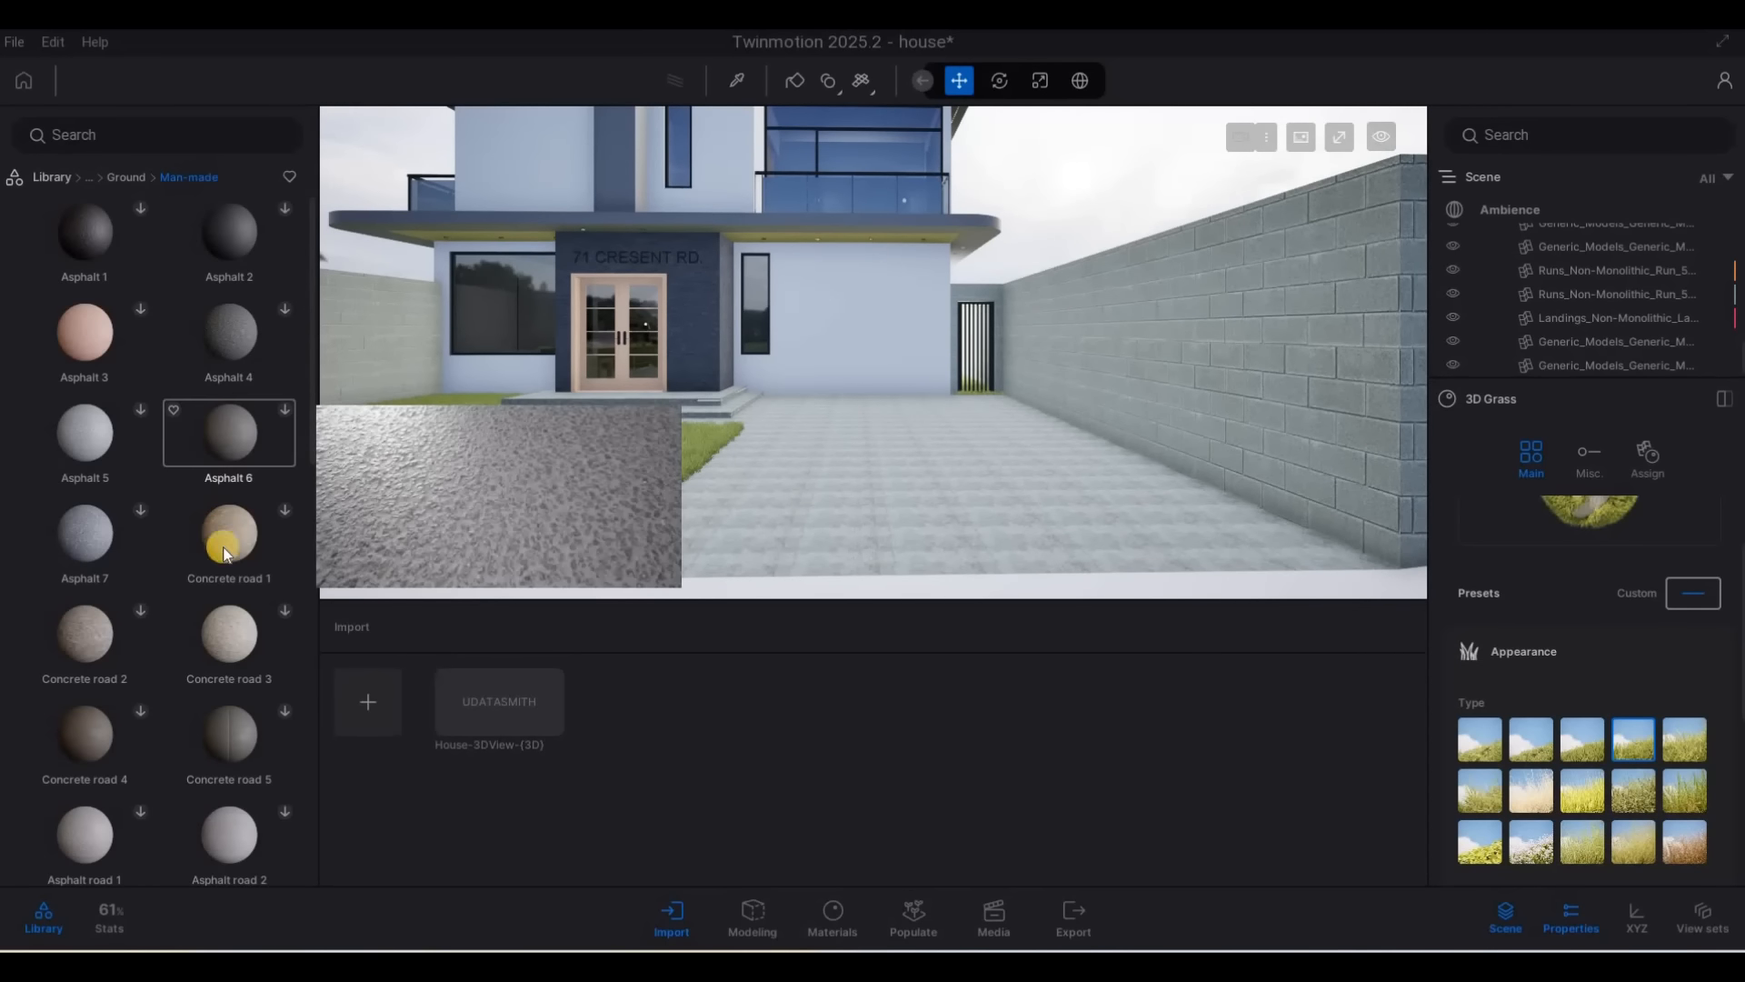
scroll(927, 545, "down", 3)
Download the Concrete road 5 and Concrete road 4 materials from the library
right_click_drag(1005, 557, 872, 556)
mouse_move(294, 711)
left_click(285, 713)
left_click(144, 706)
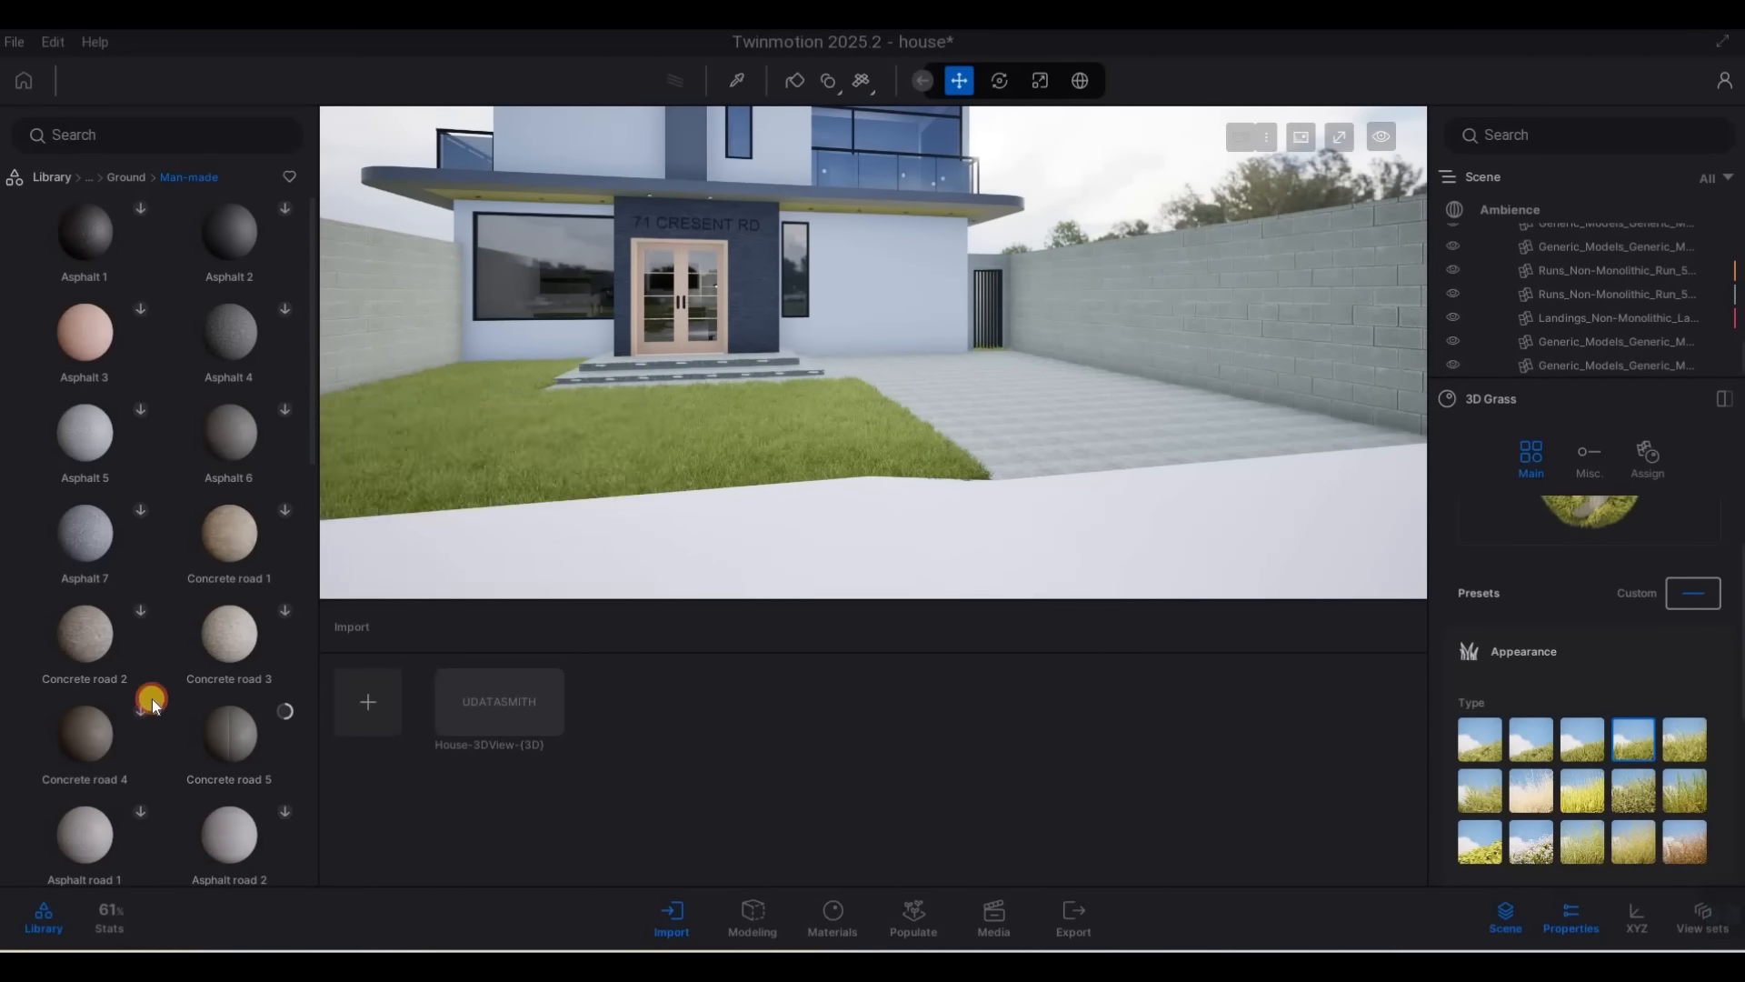
scroll(465, 565, "down", 3)
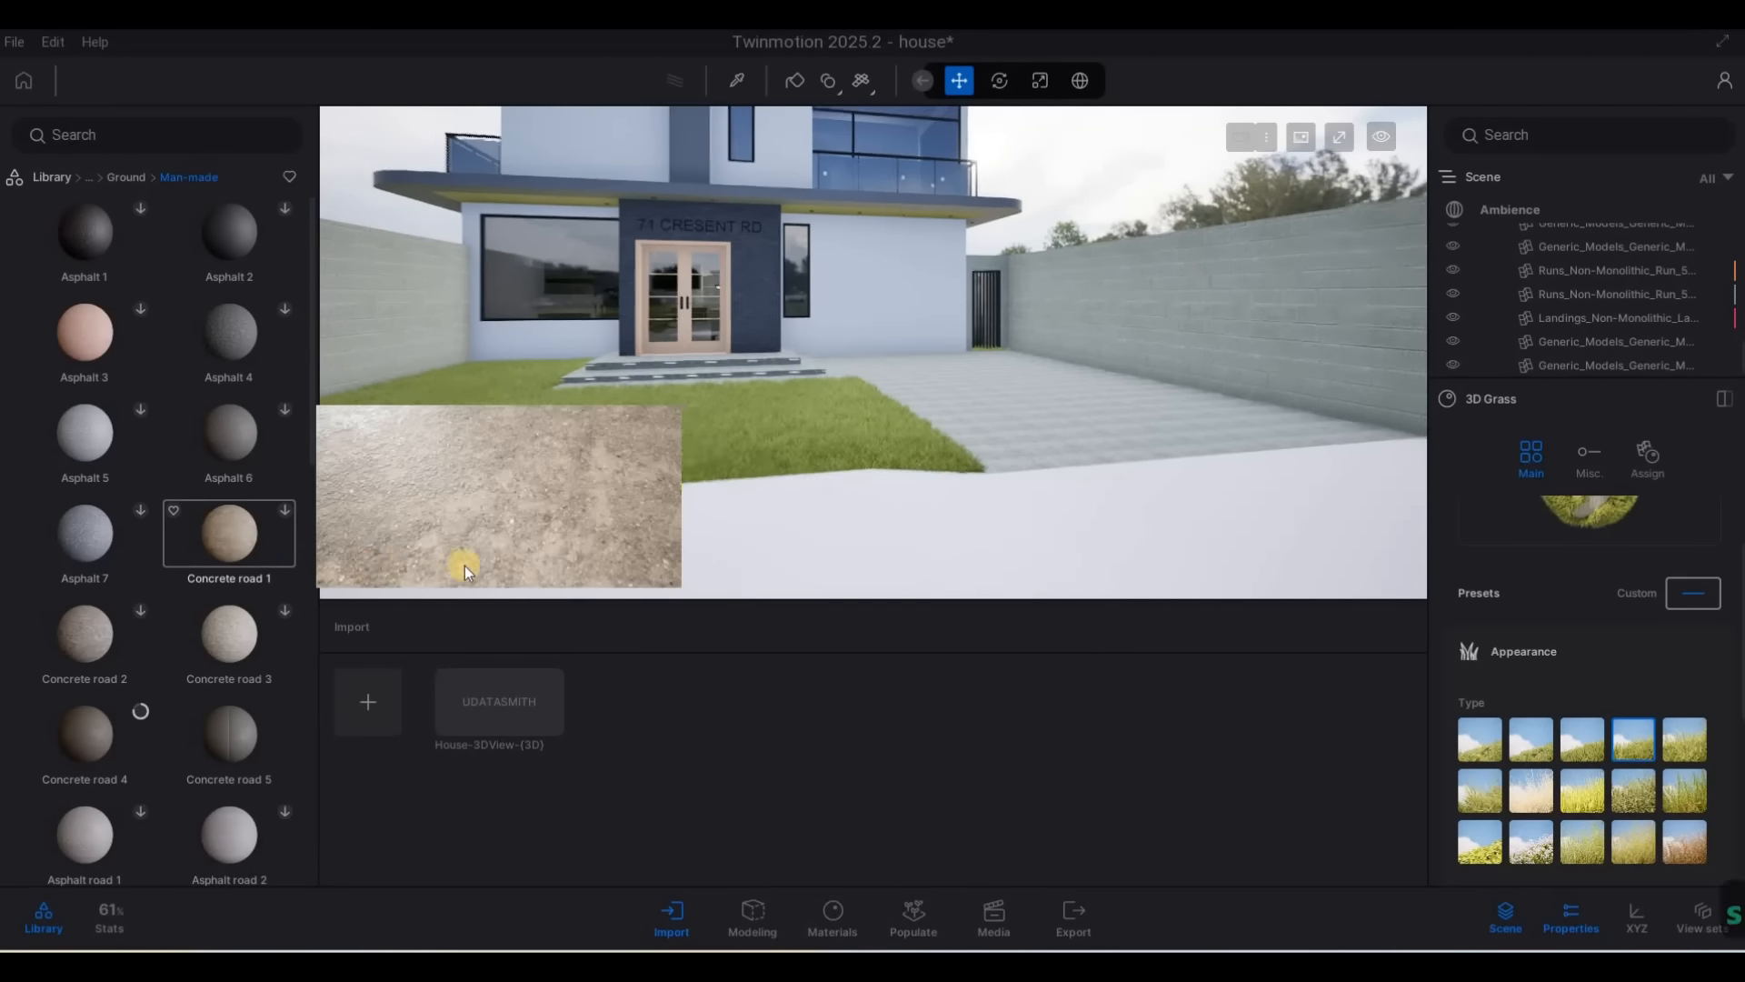
right_click_drag(323, 503, 4, 336)
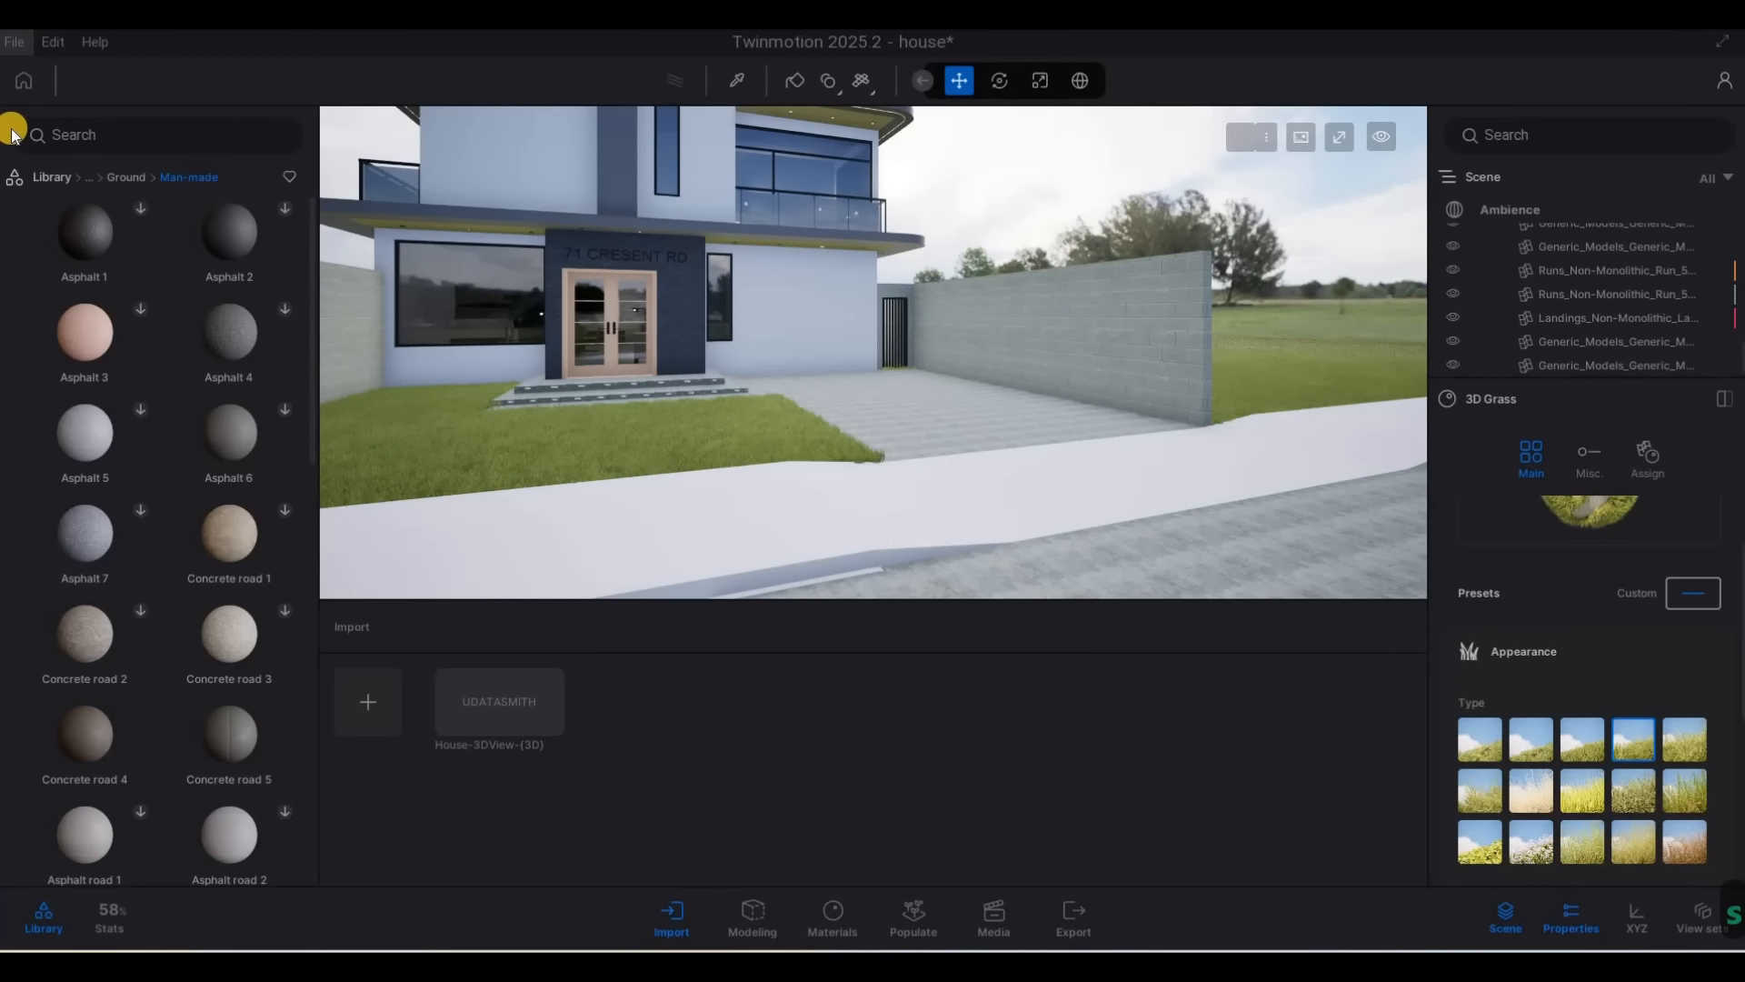
Open the program's preferences
left_click(17, 42)
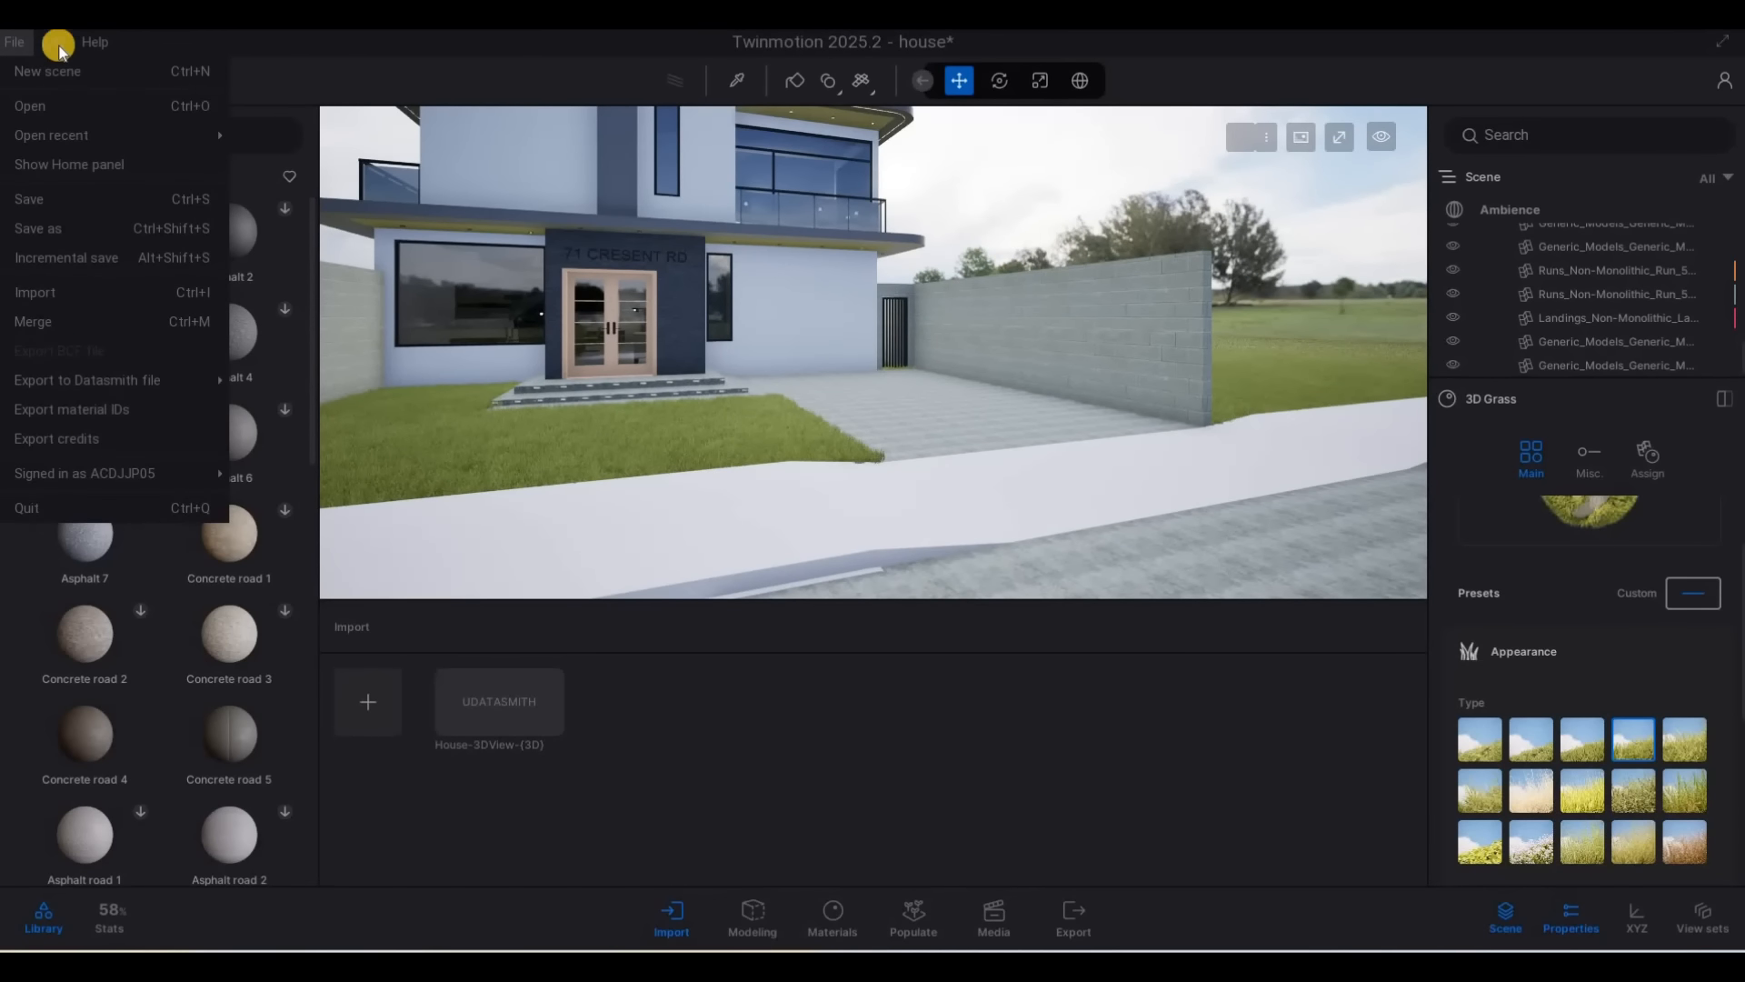
left_click(52, 42)
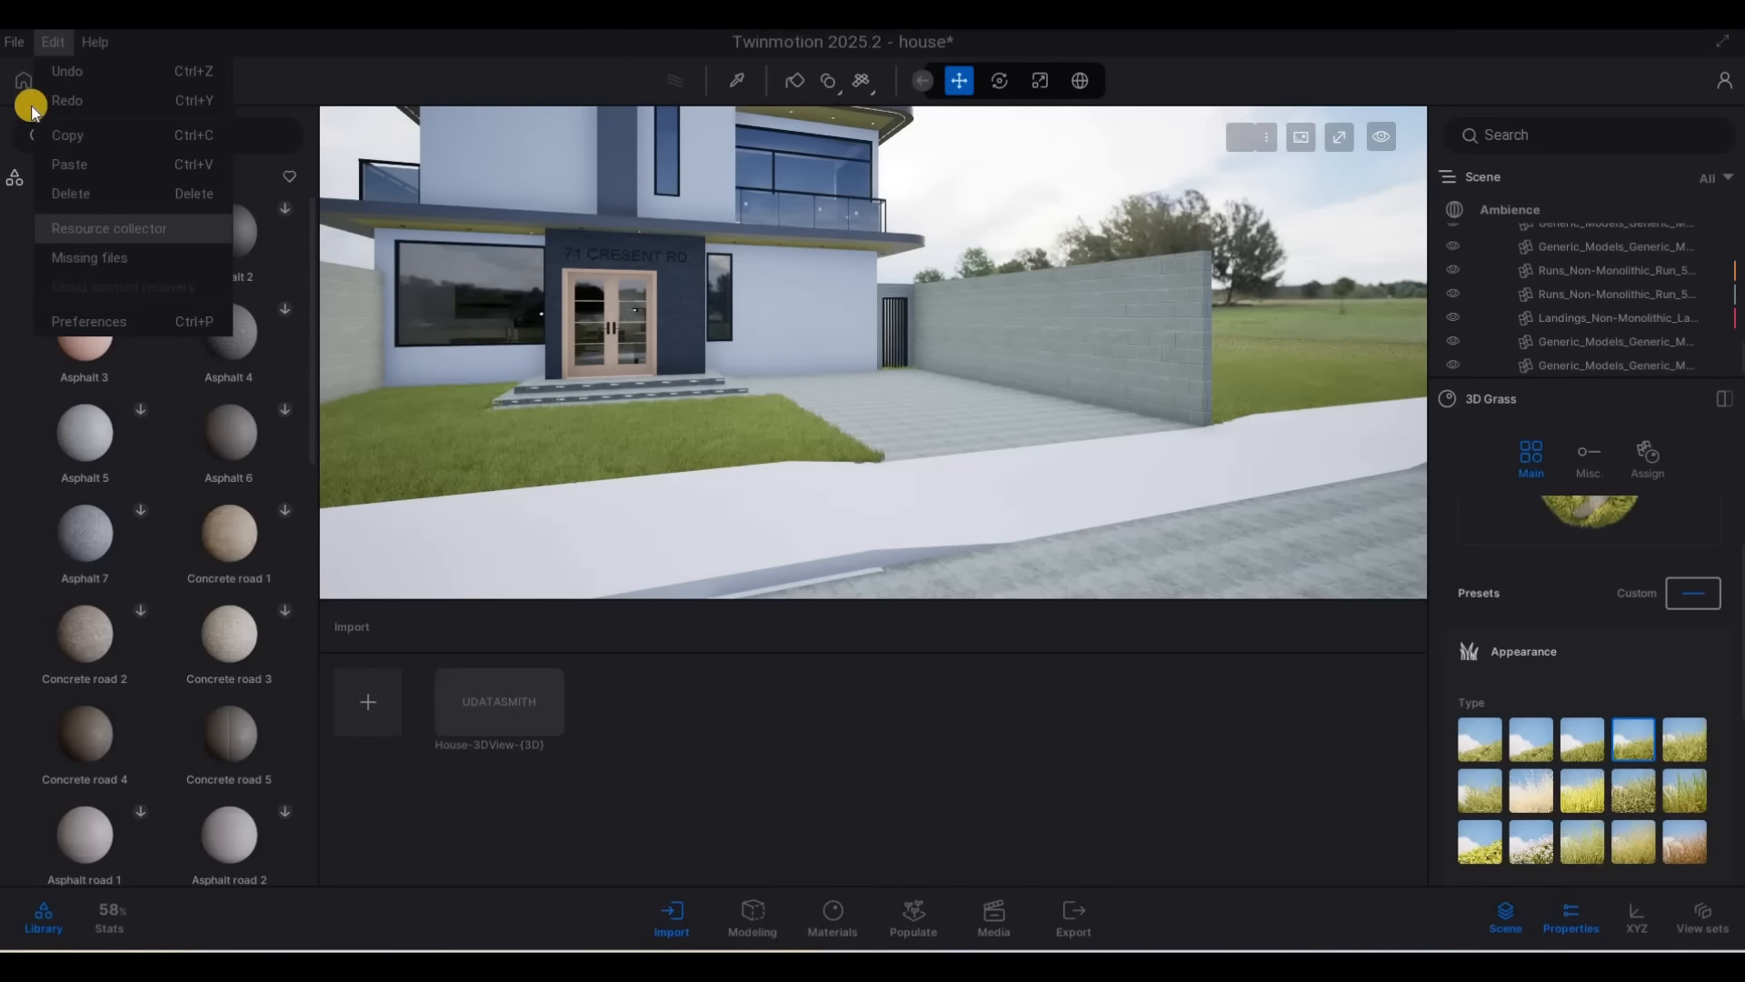
left_click(14, 42)
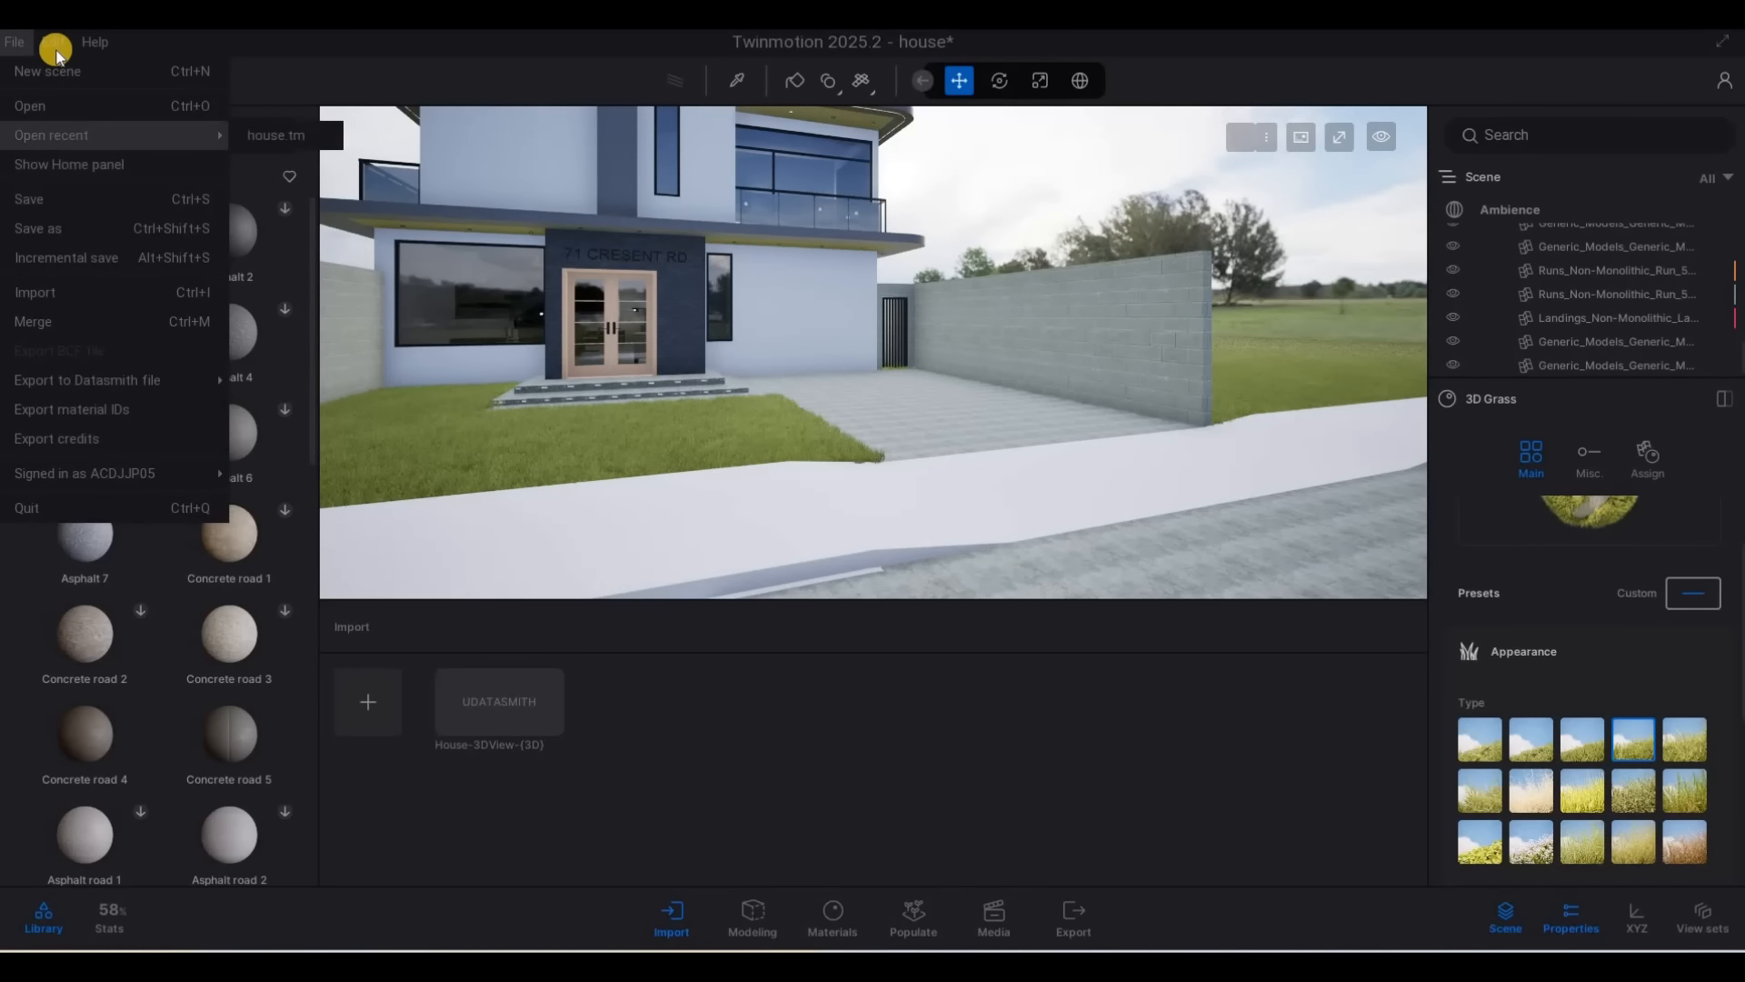
mouse_move(56, 50)
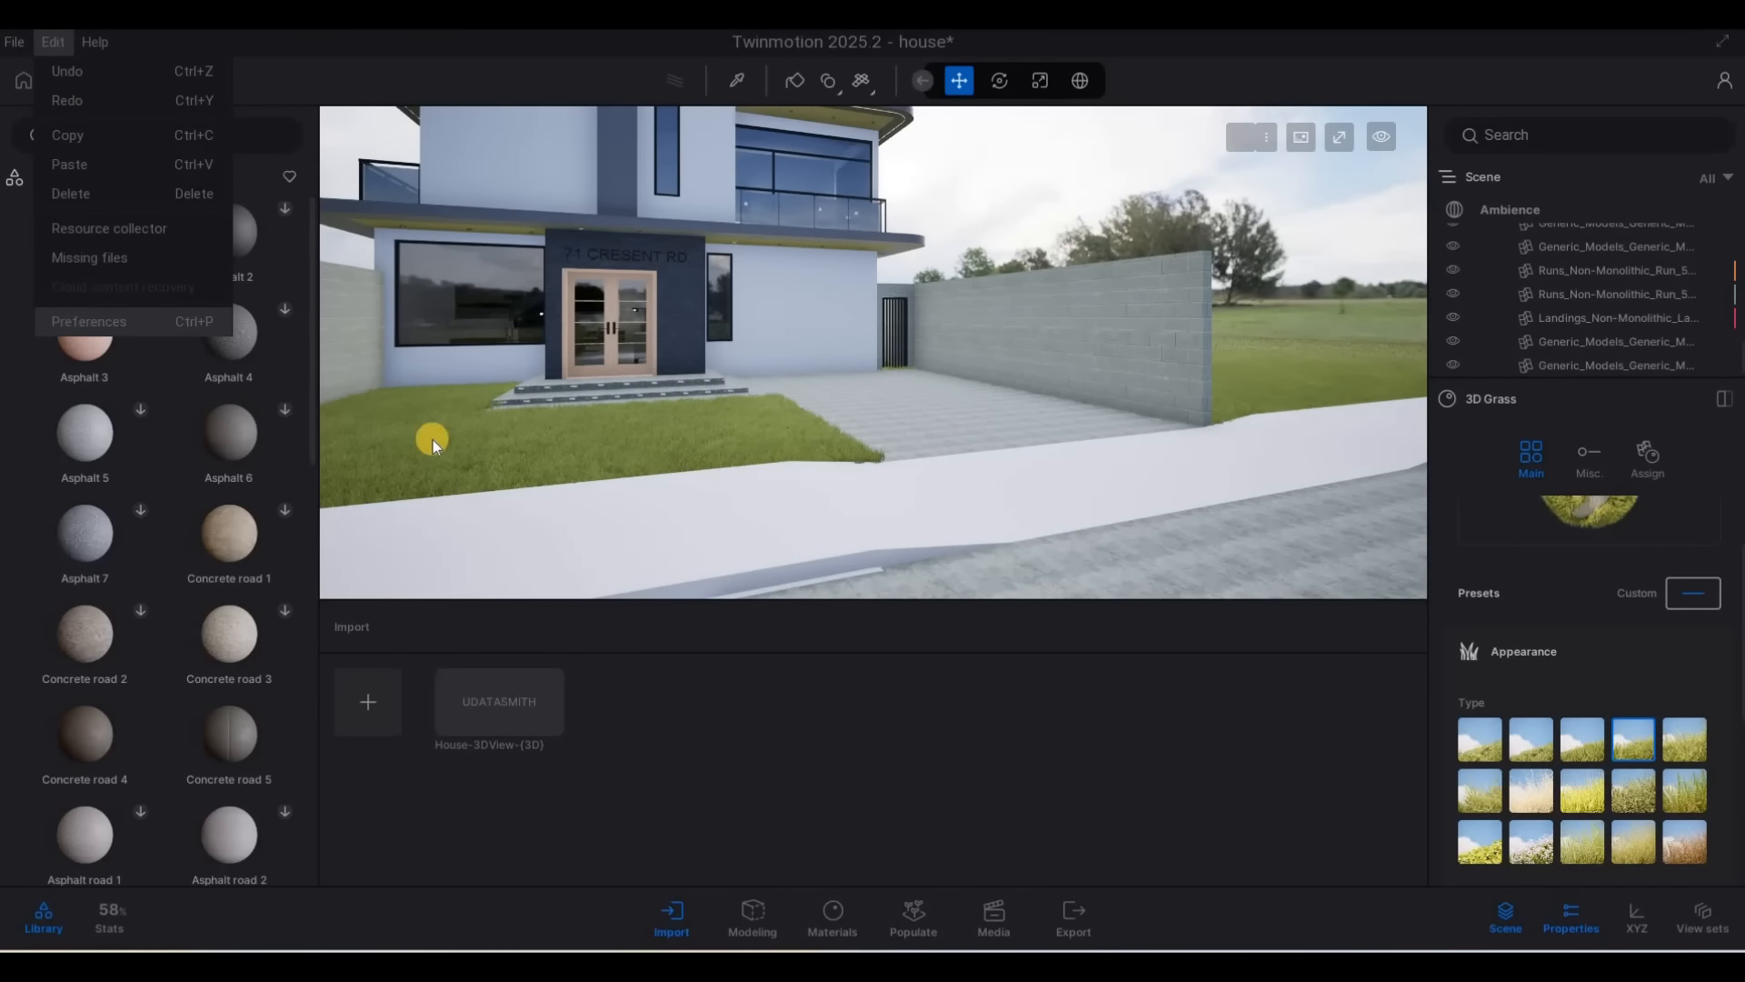
key("ctrl+p")
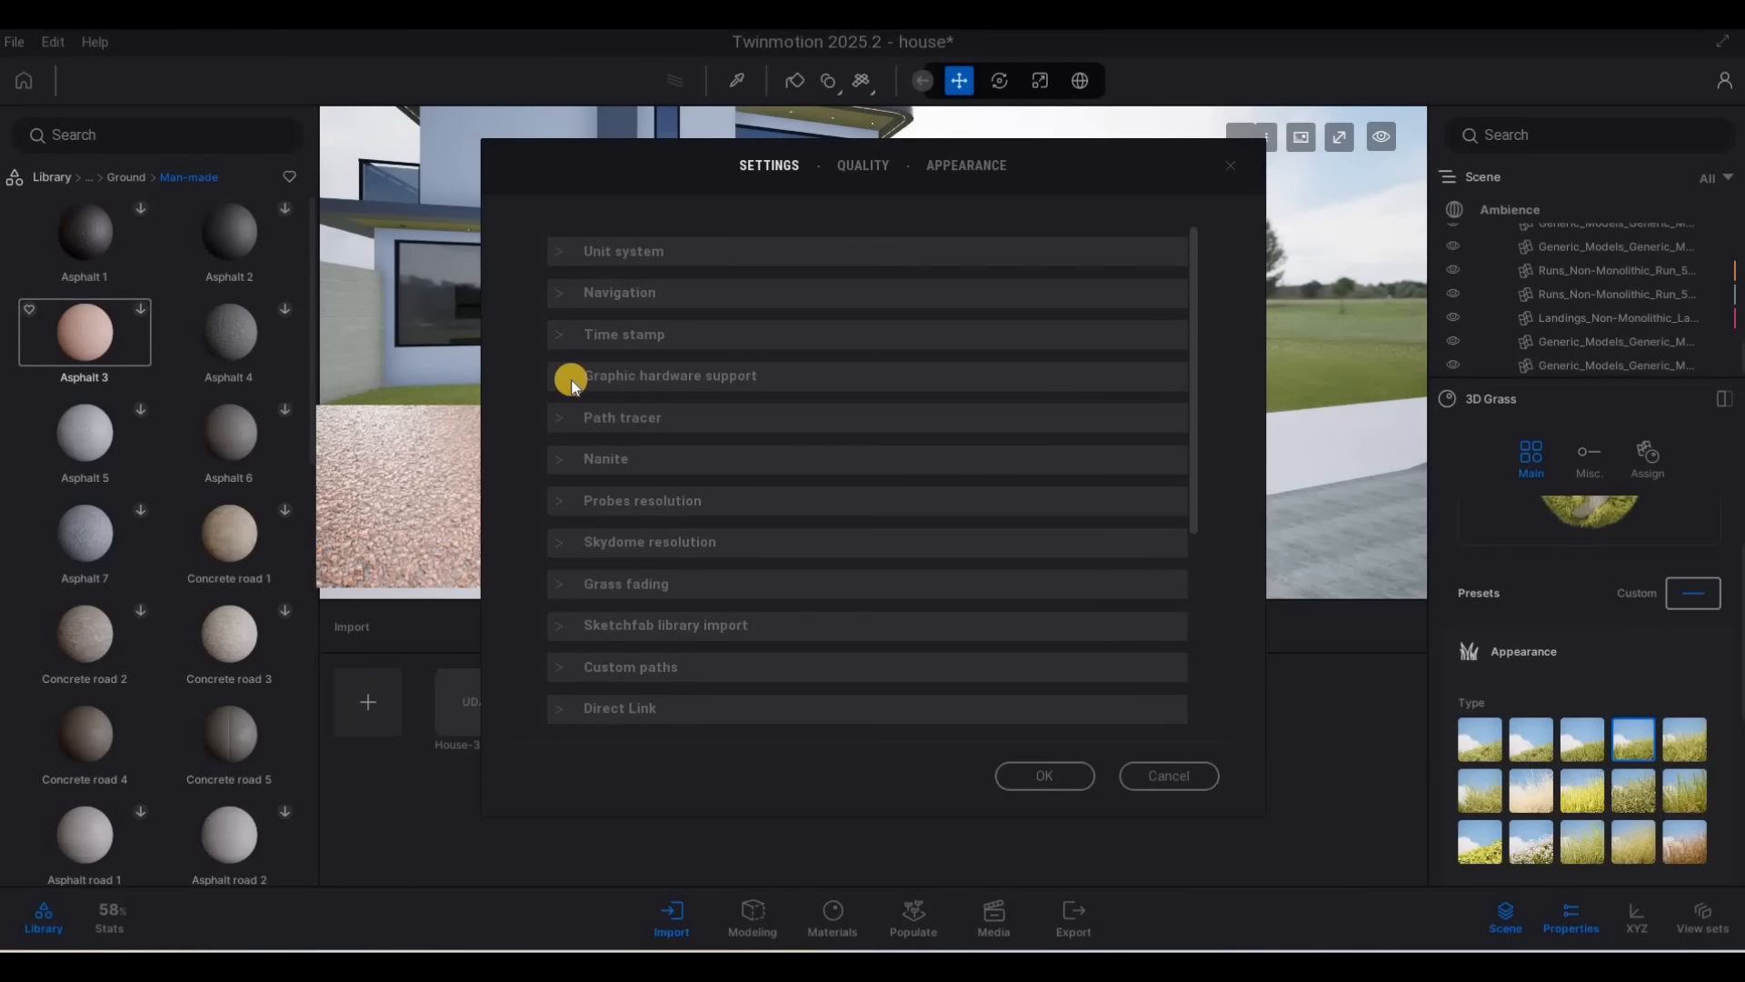
Examine the graphic hardware support options and the path tracer's sample presets in the preferences
left_click(761, 376)
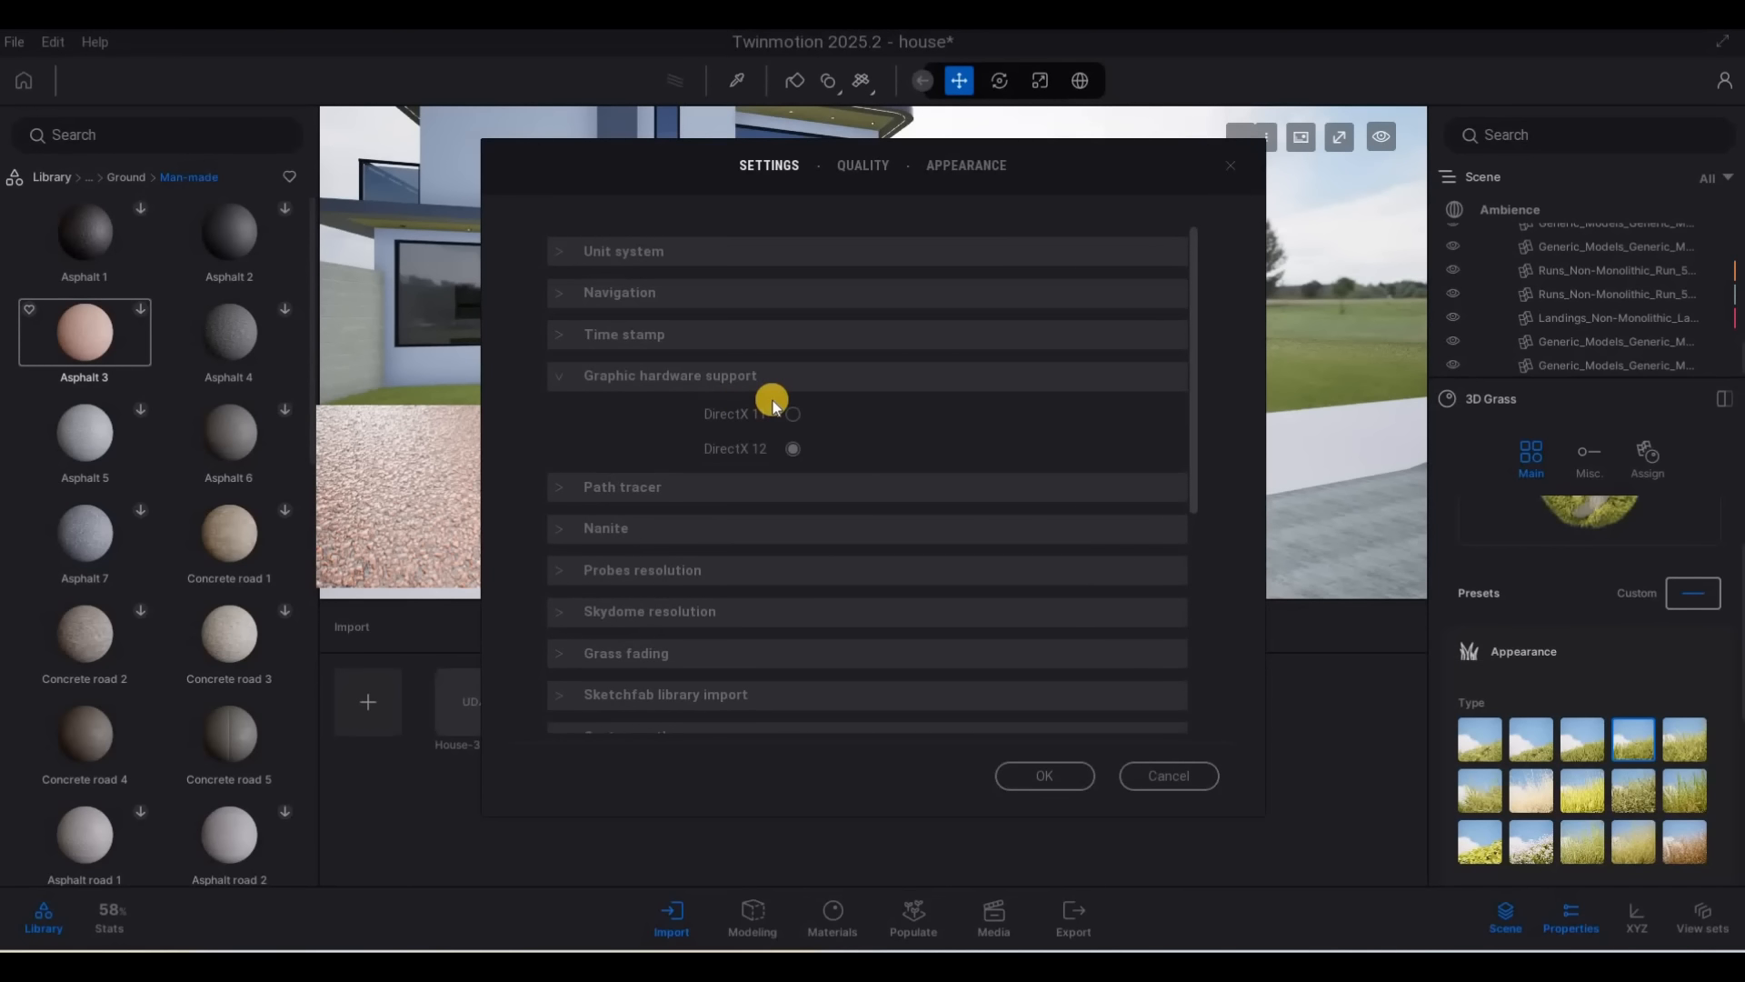
left_click(603, 495)
left_click(806, 531)
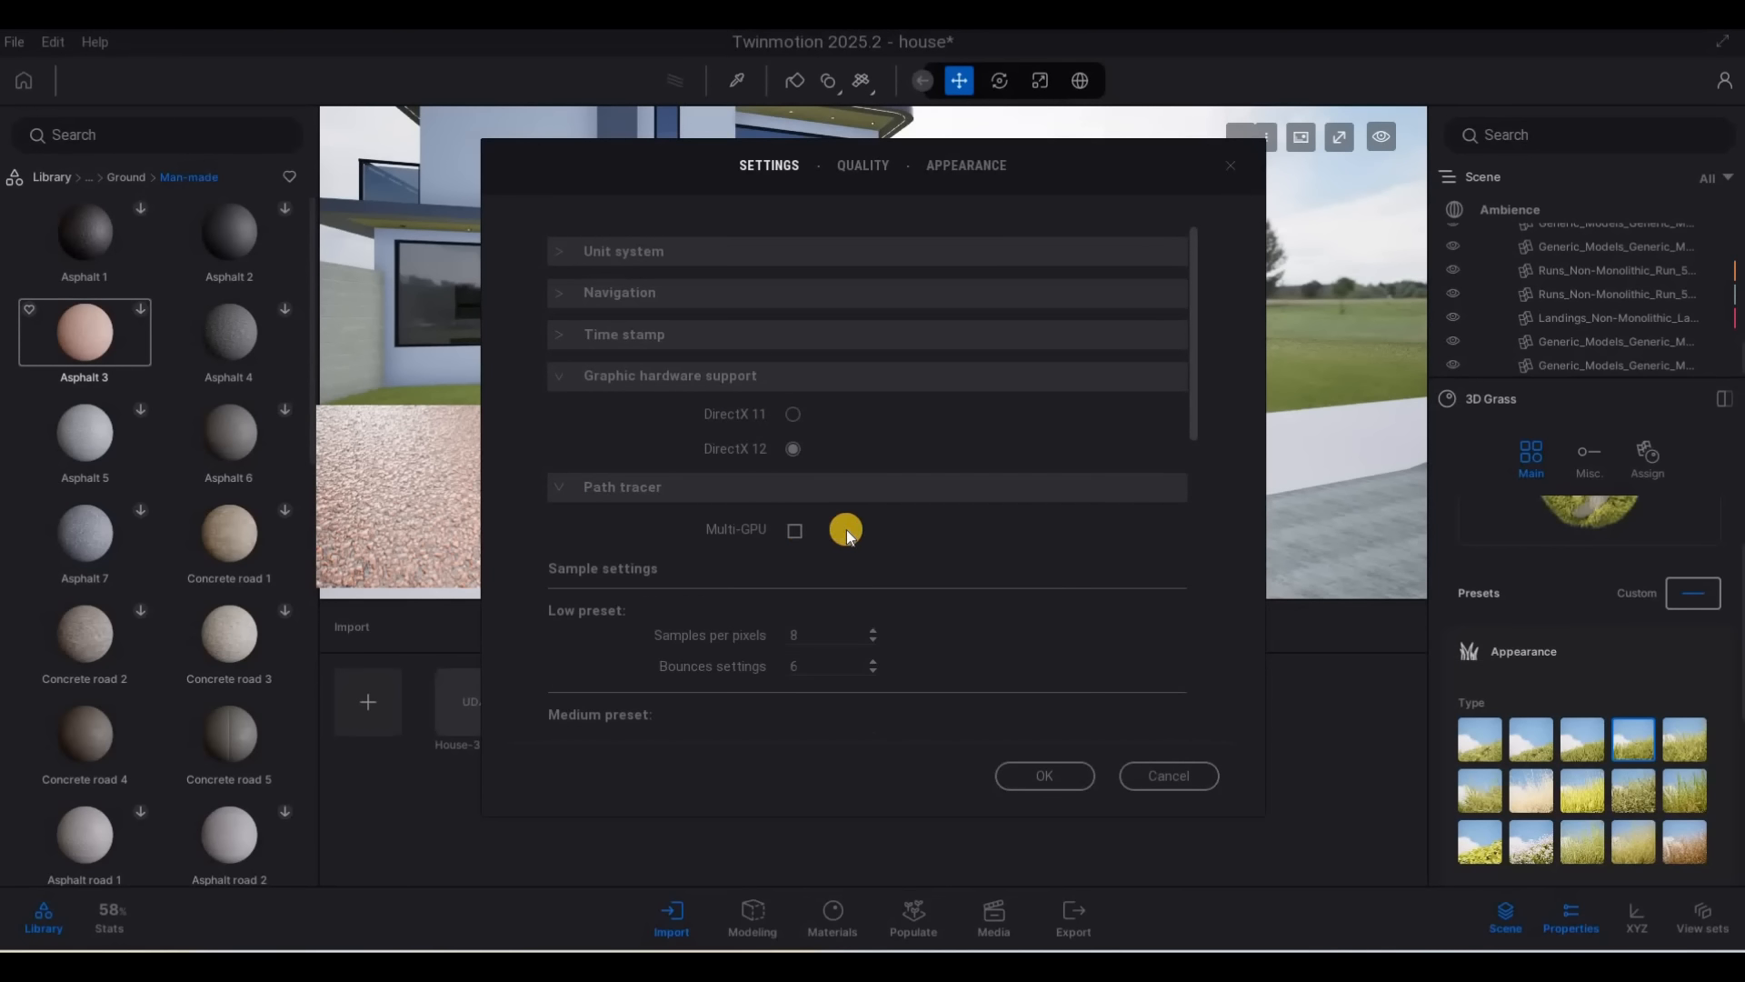
scroll(584, 378, "down", 4)
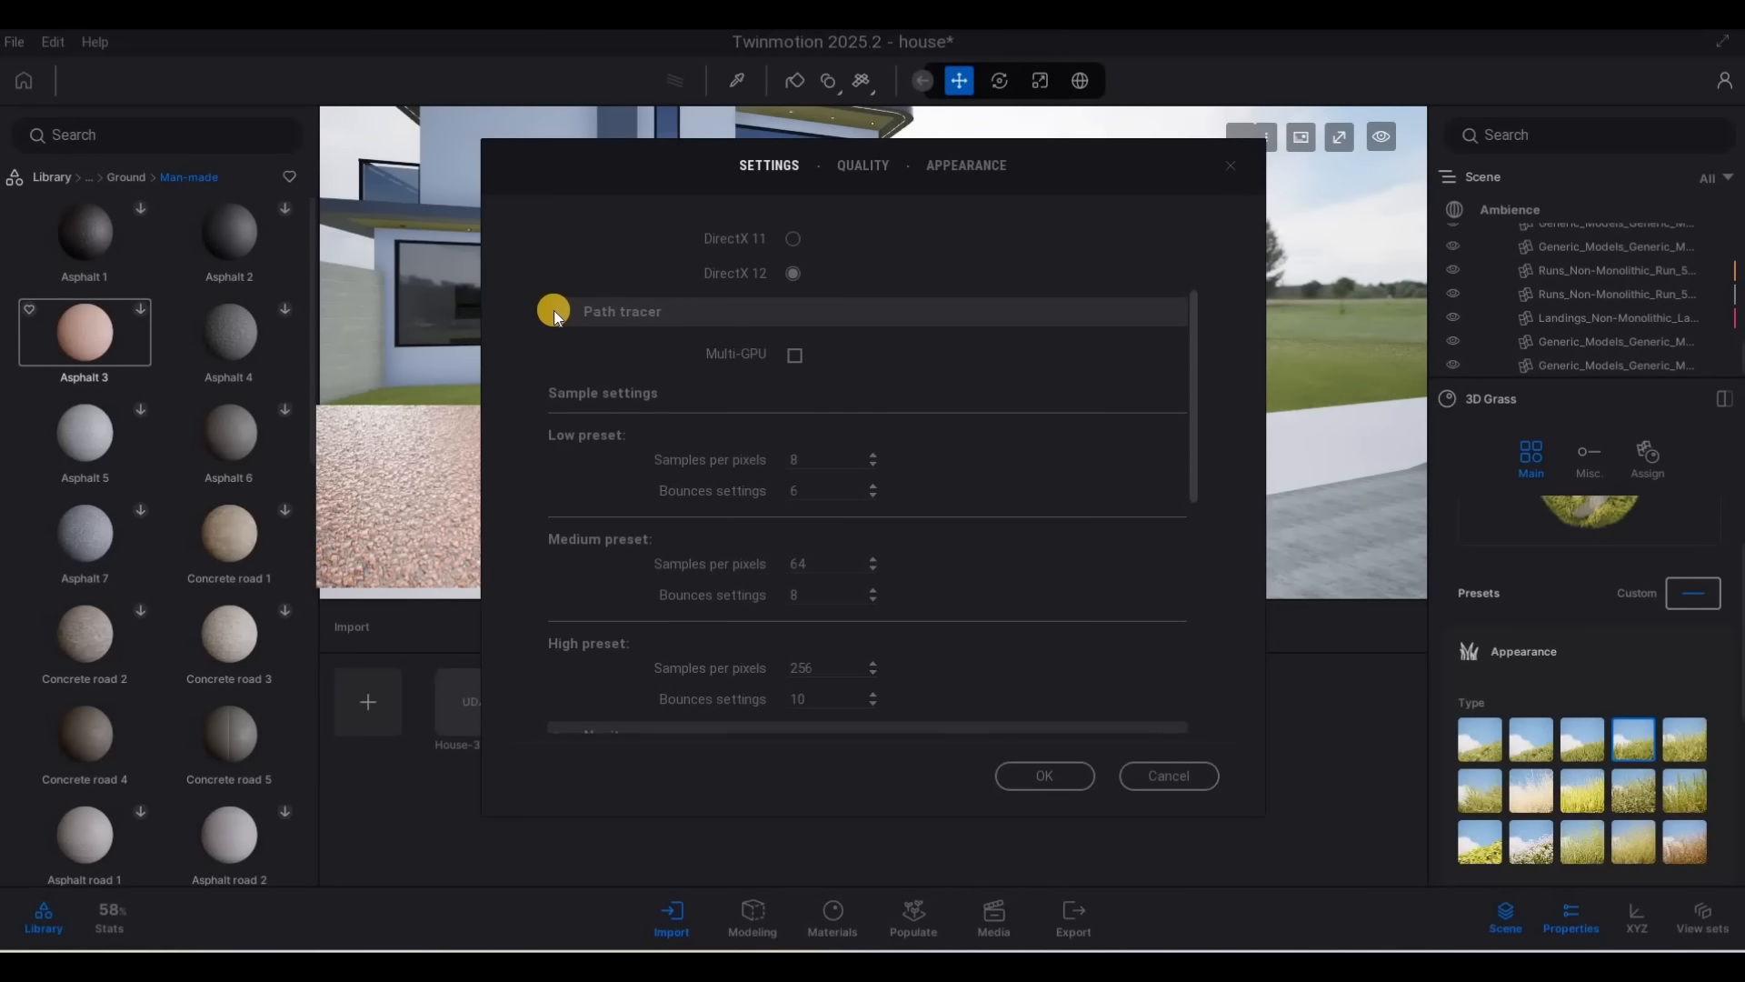
left_click(554, 311)
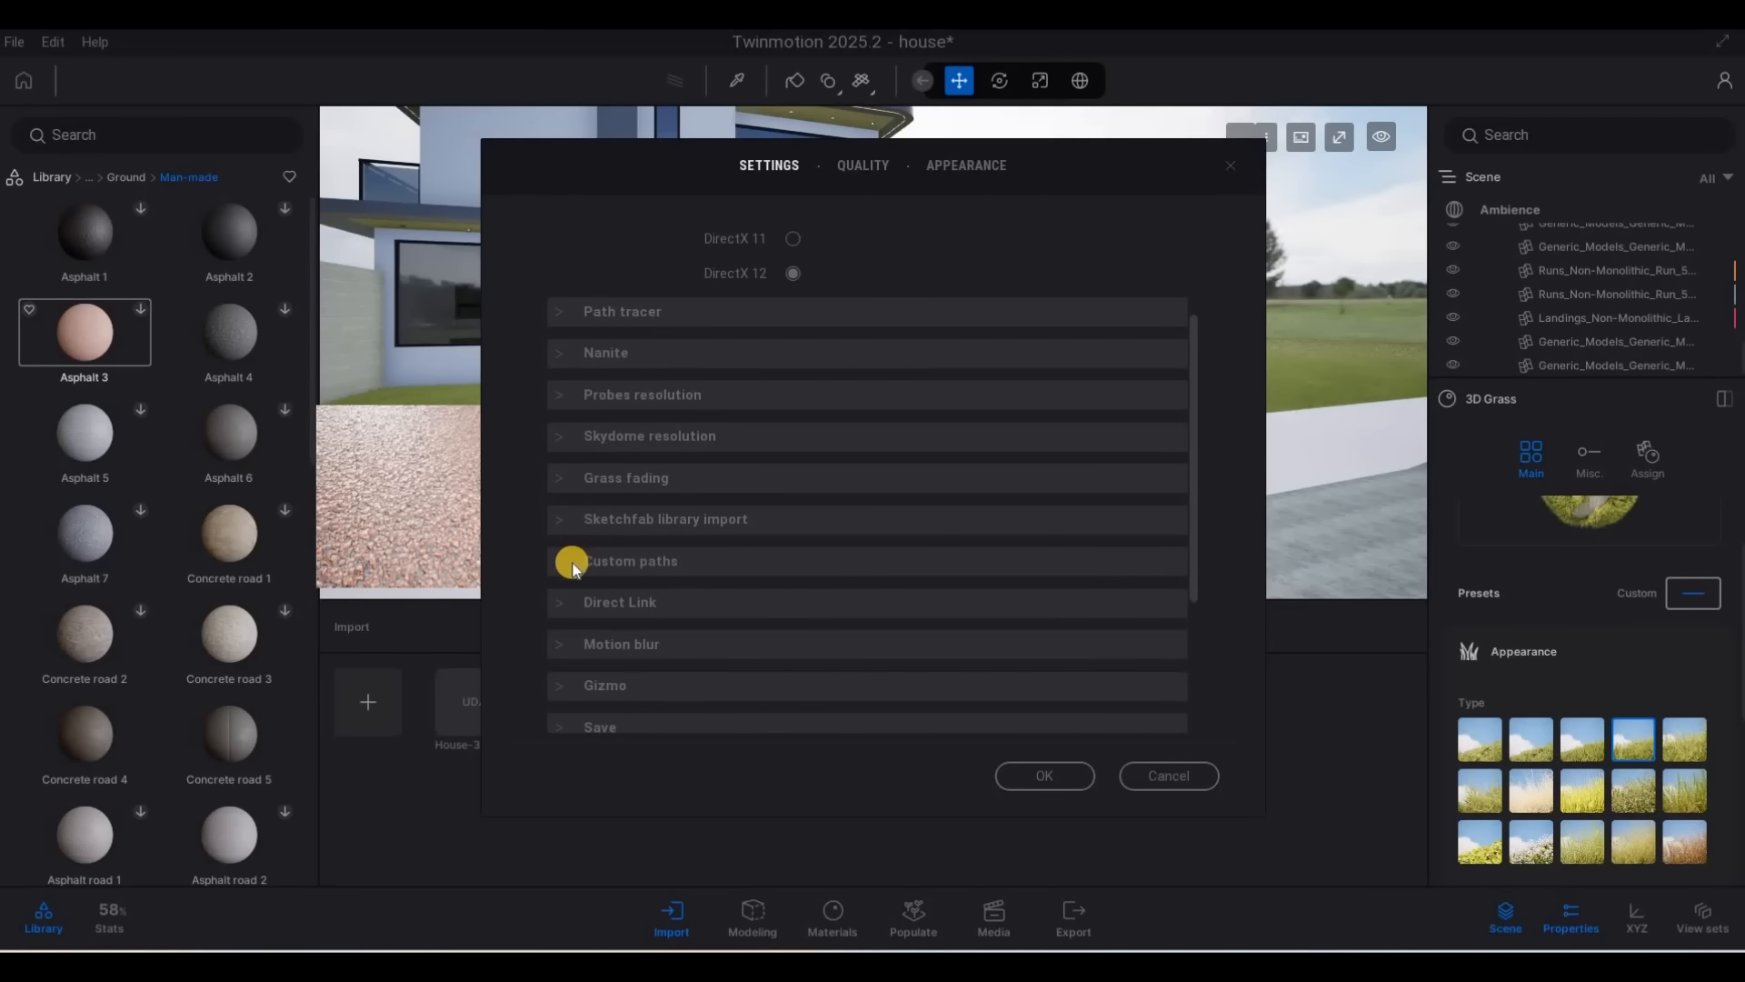
Set the User library's custom path to the Twinmotion materials folder under Documents and accept the preferences
left_click(822, 561)
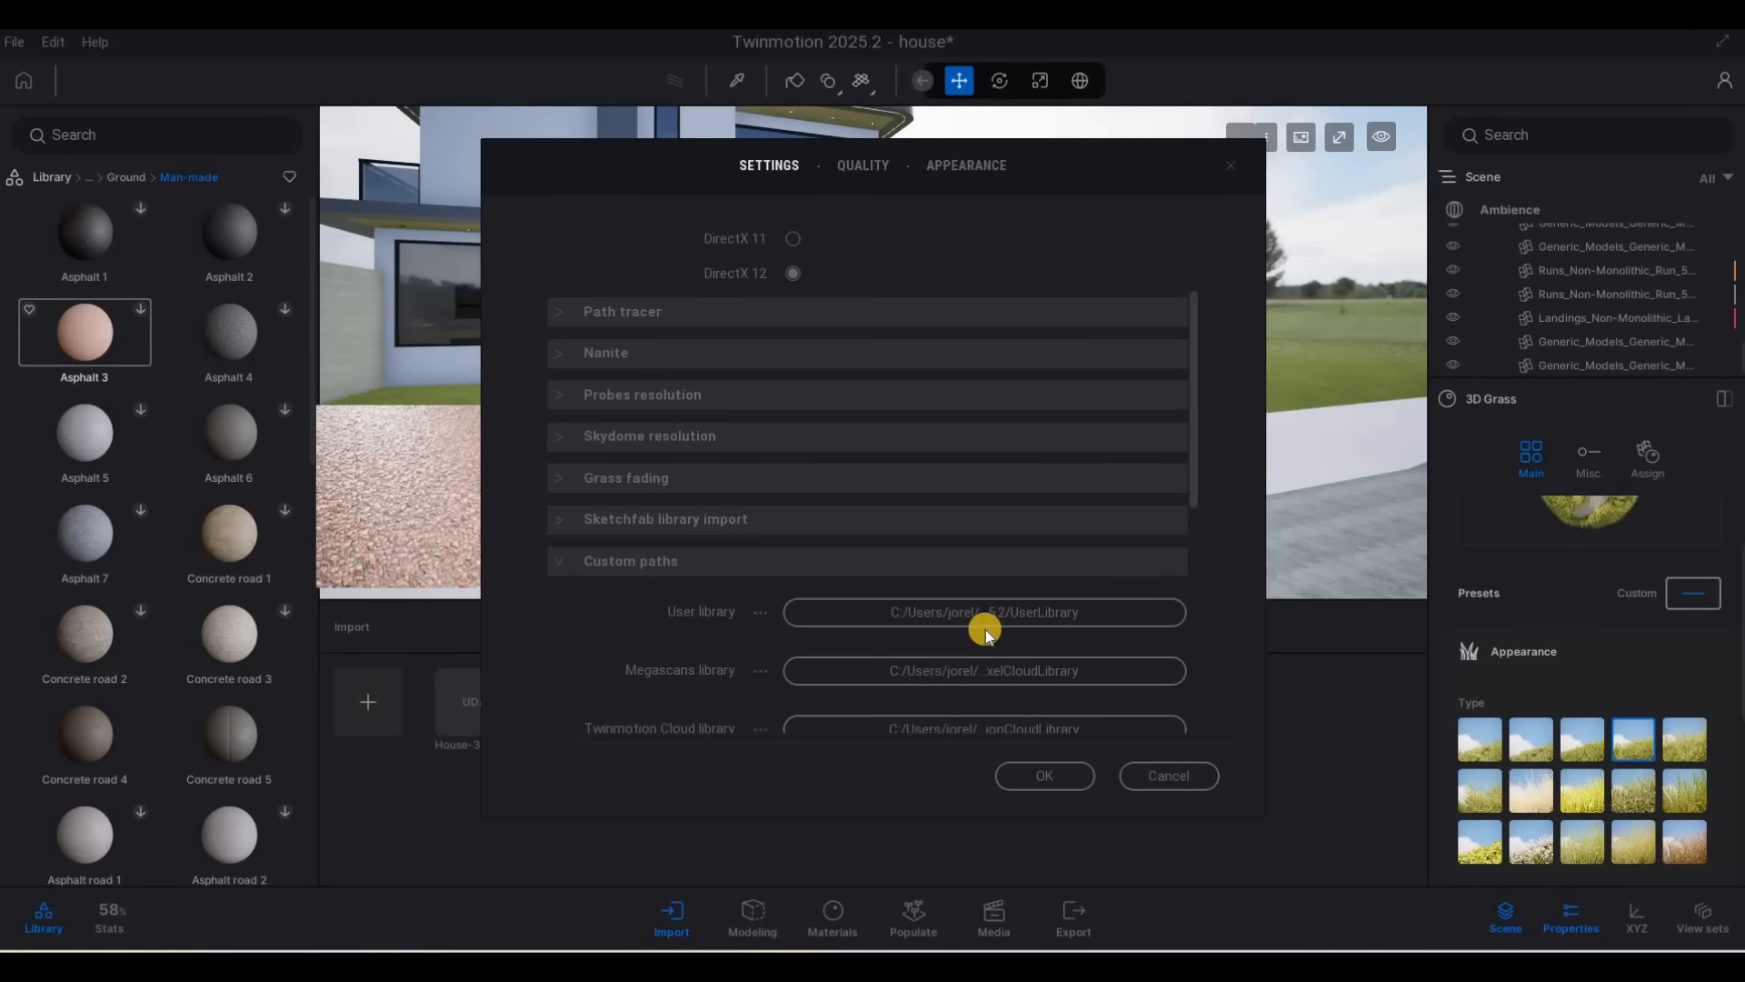
scroll(994, 581, "down", 1)
left_click(995, 582)
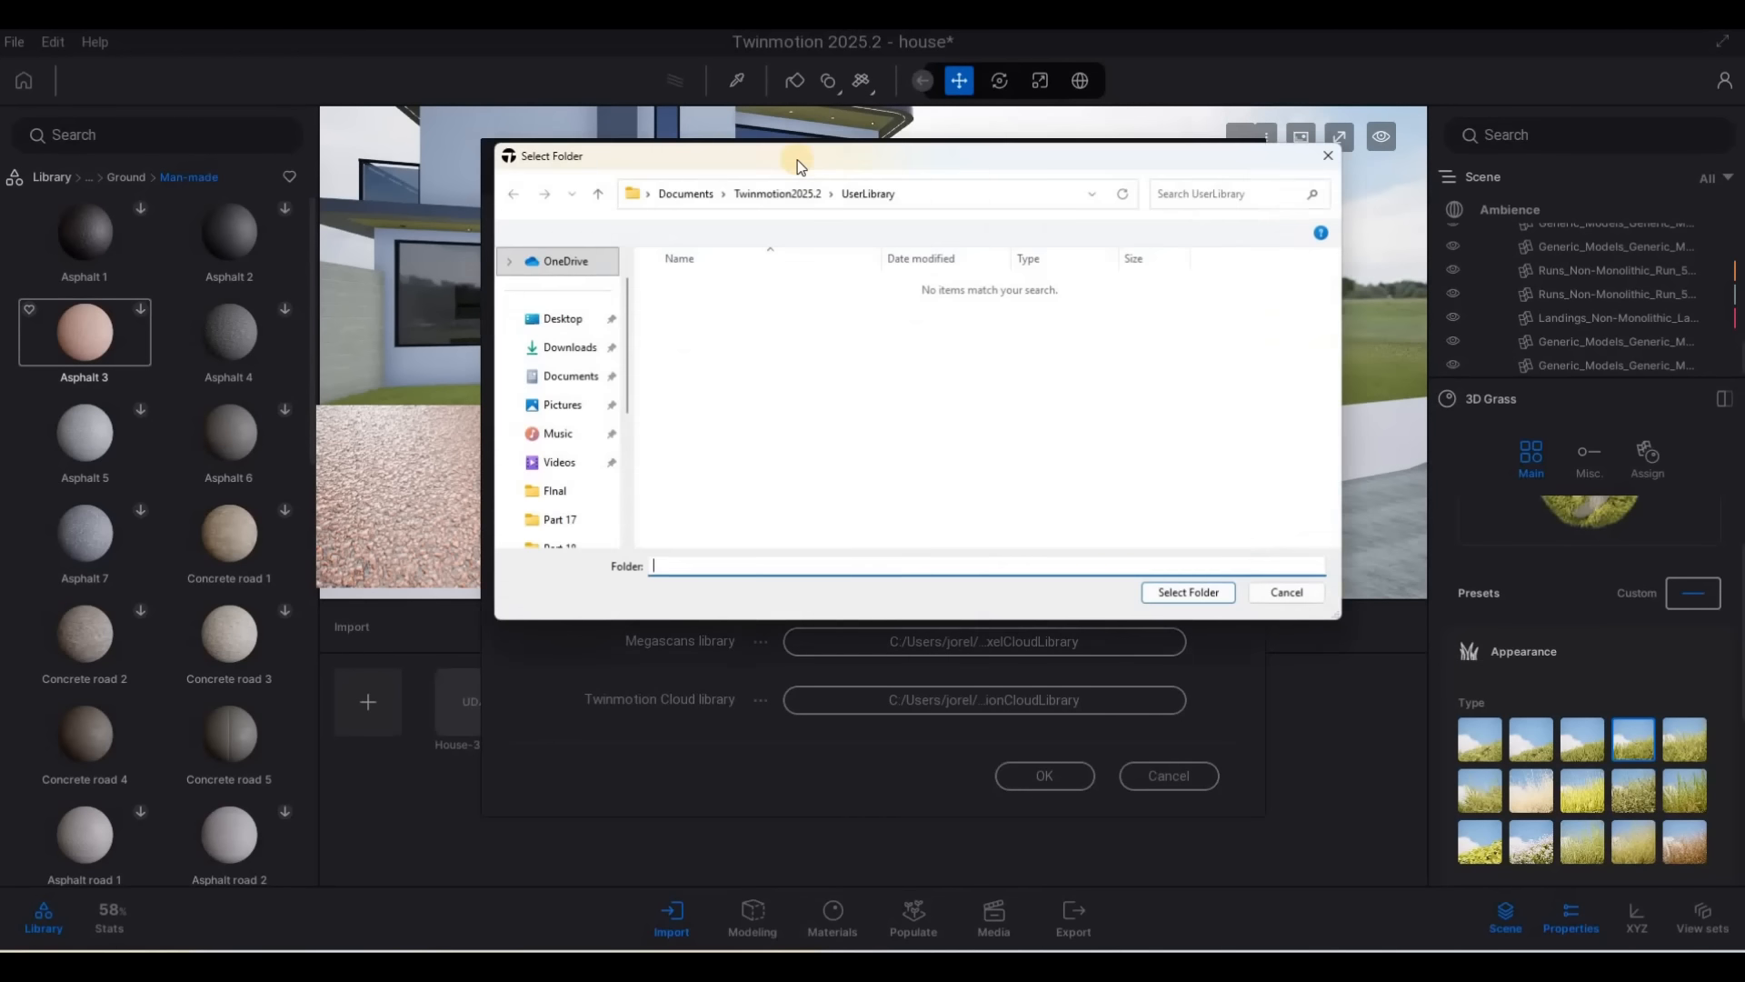
left_click(705, 195)
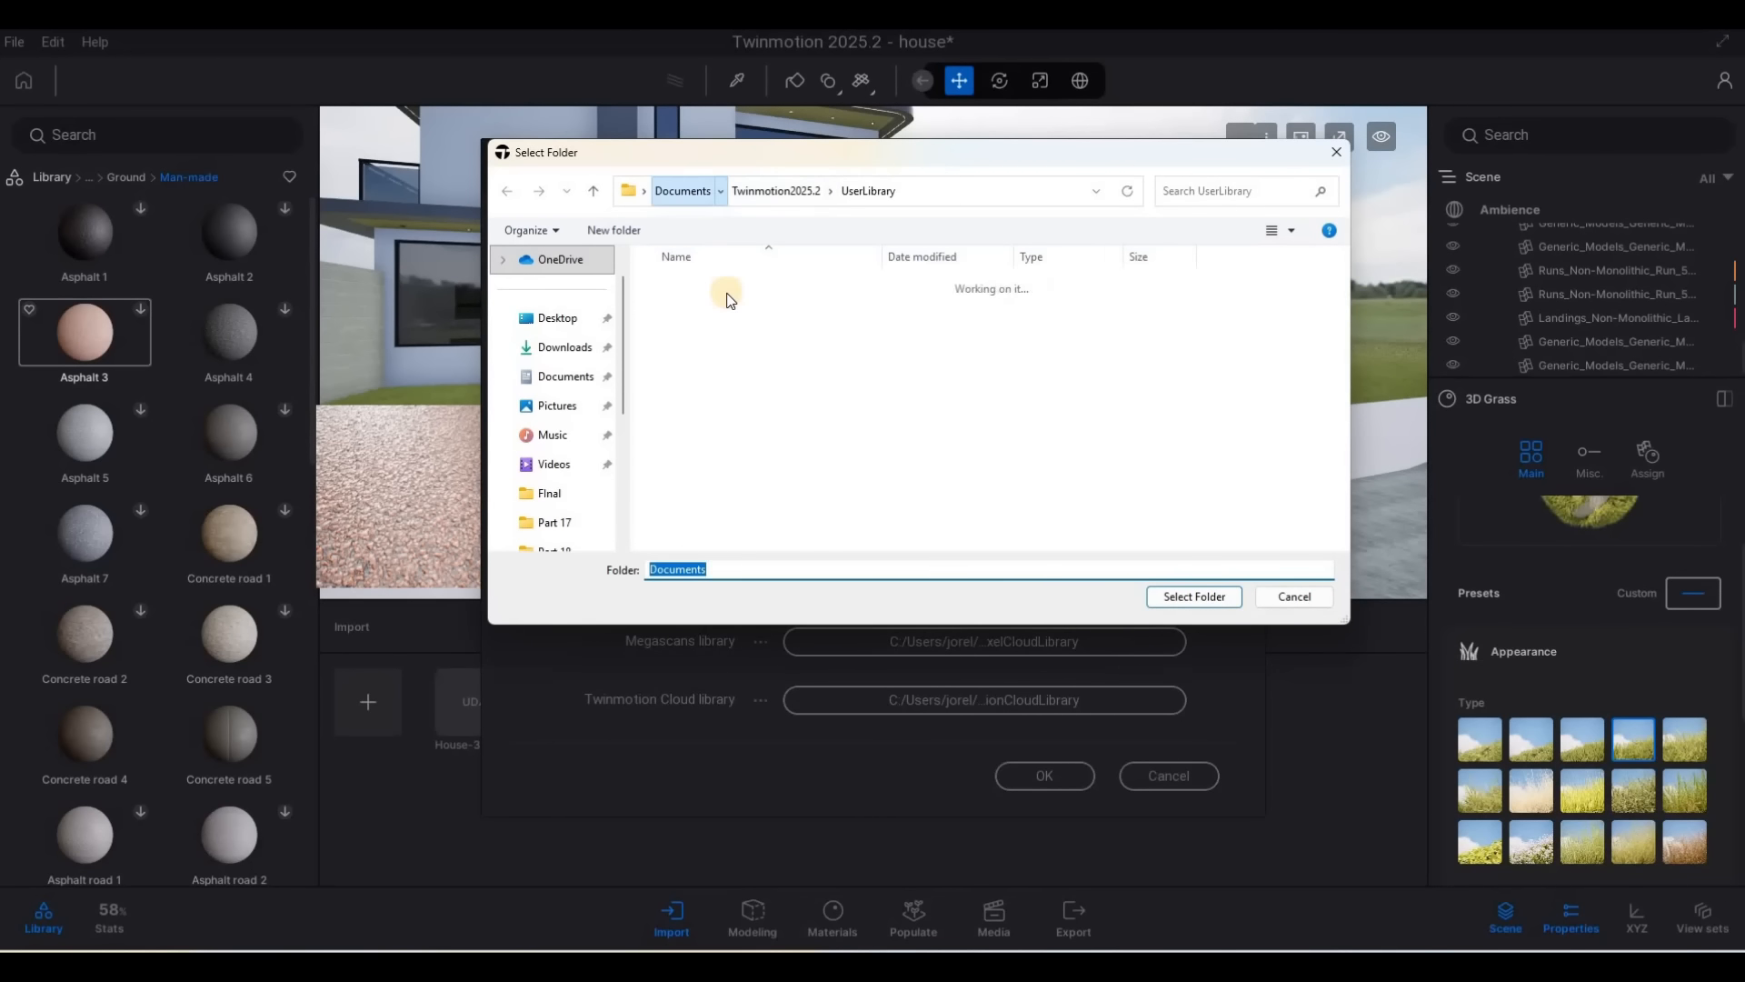
double_click(718, 285)
left_click(695, 438)
left_click(1223, 596)
left_click(1080, 786)
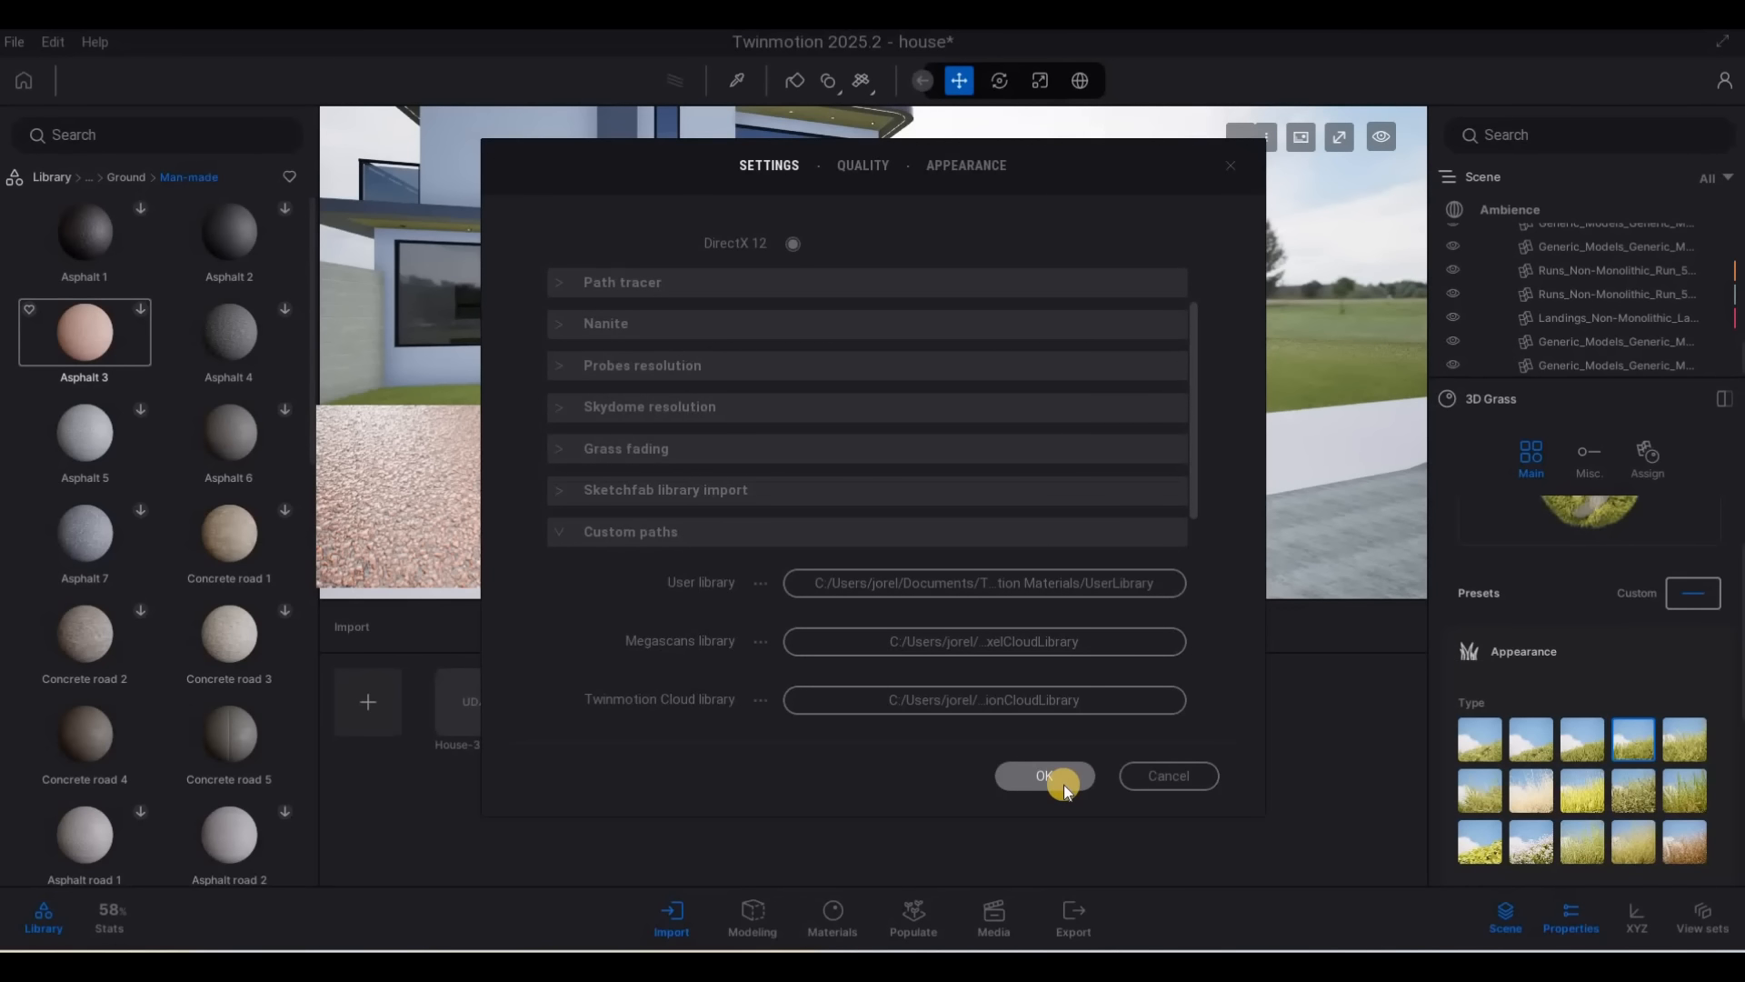
left_click(1060, 783)
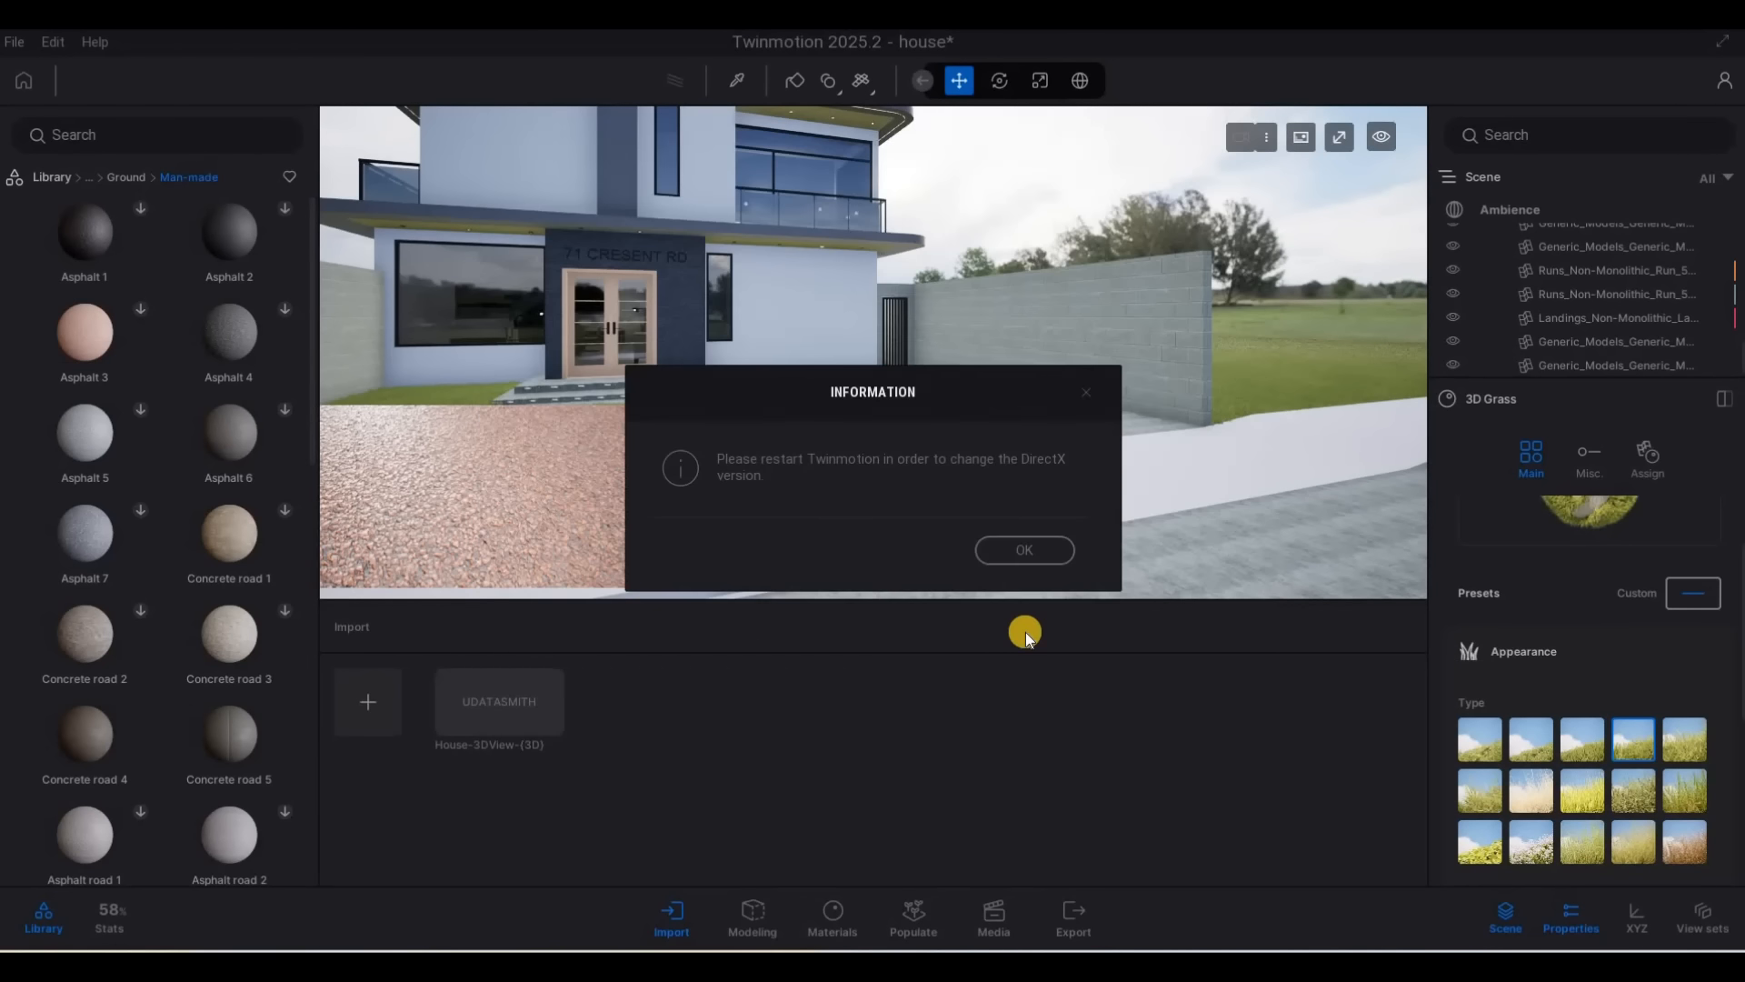
Dismiss the restart notice and examine the folders of the User library, including the Cars folder
left_click(1006, 562)
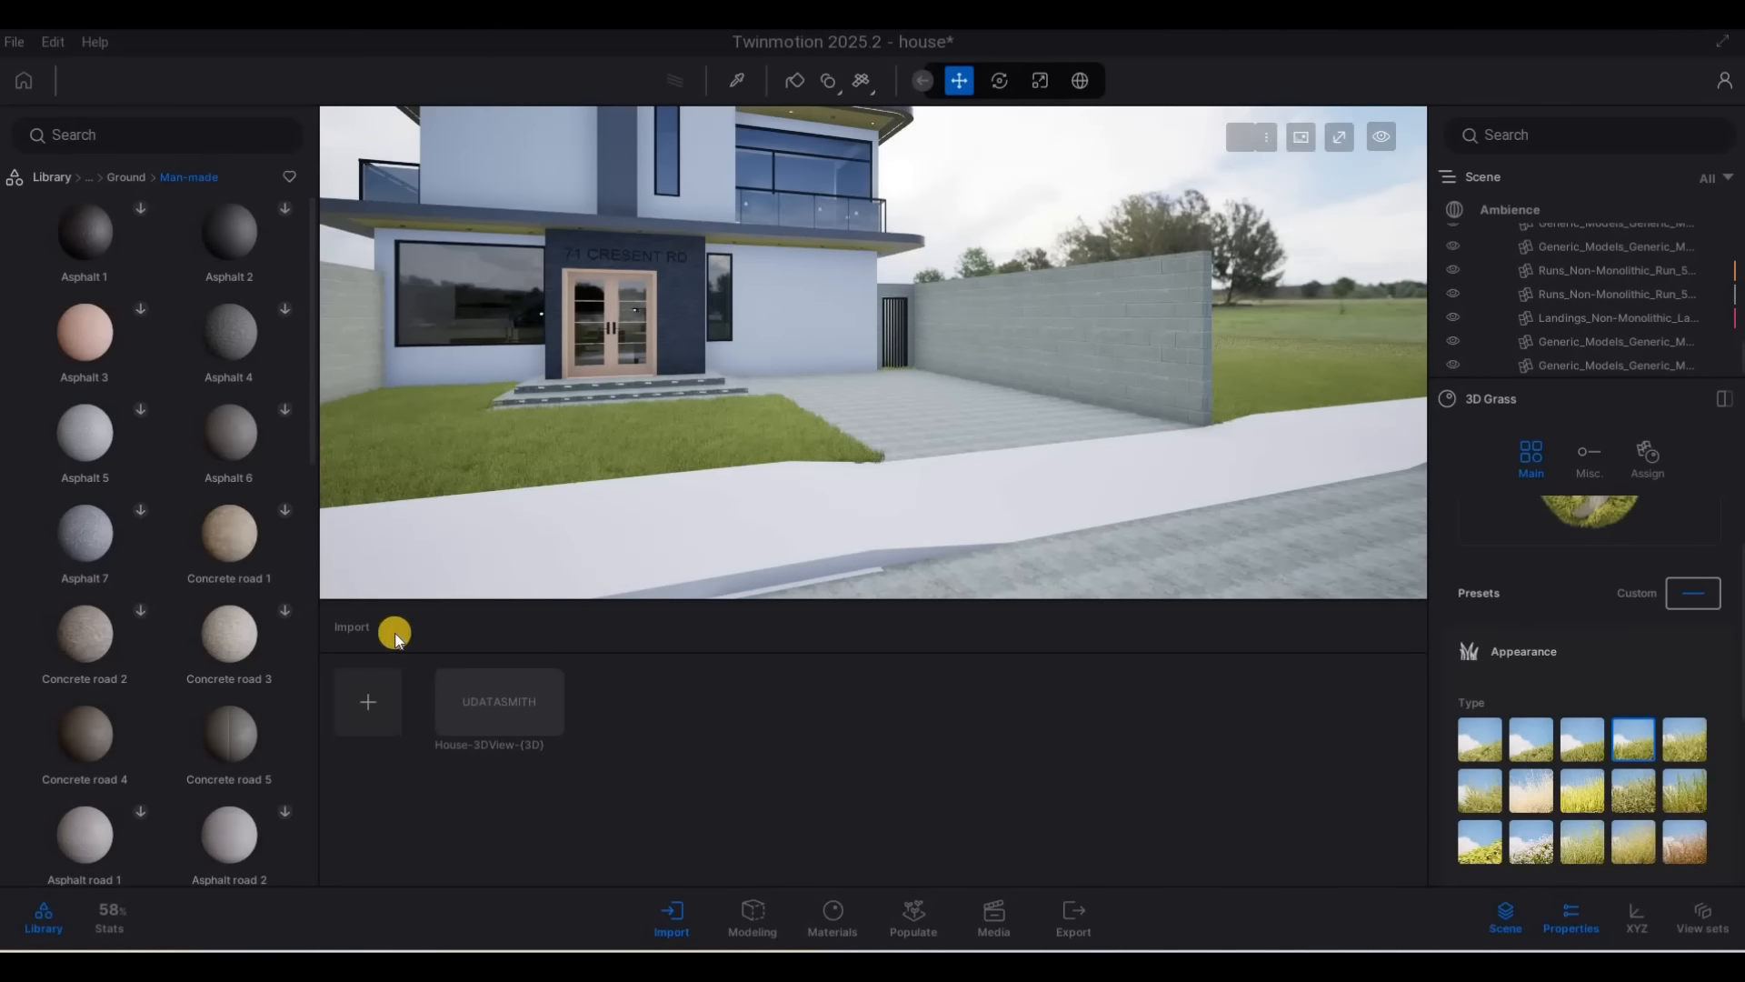
left_click(111, 179)
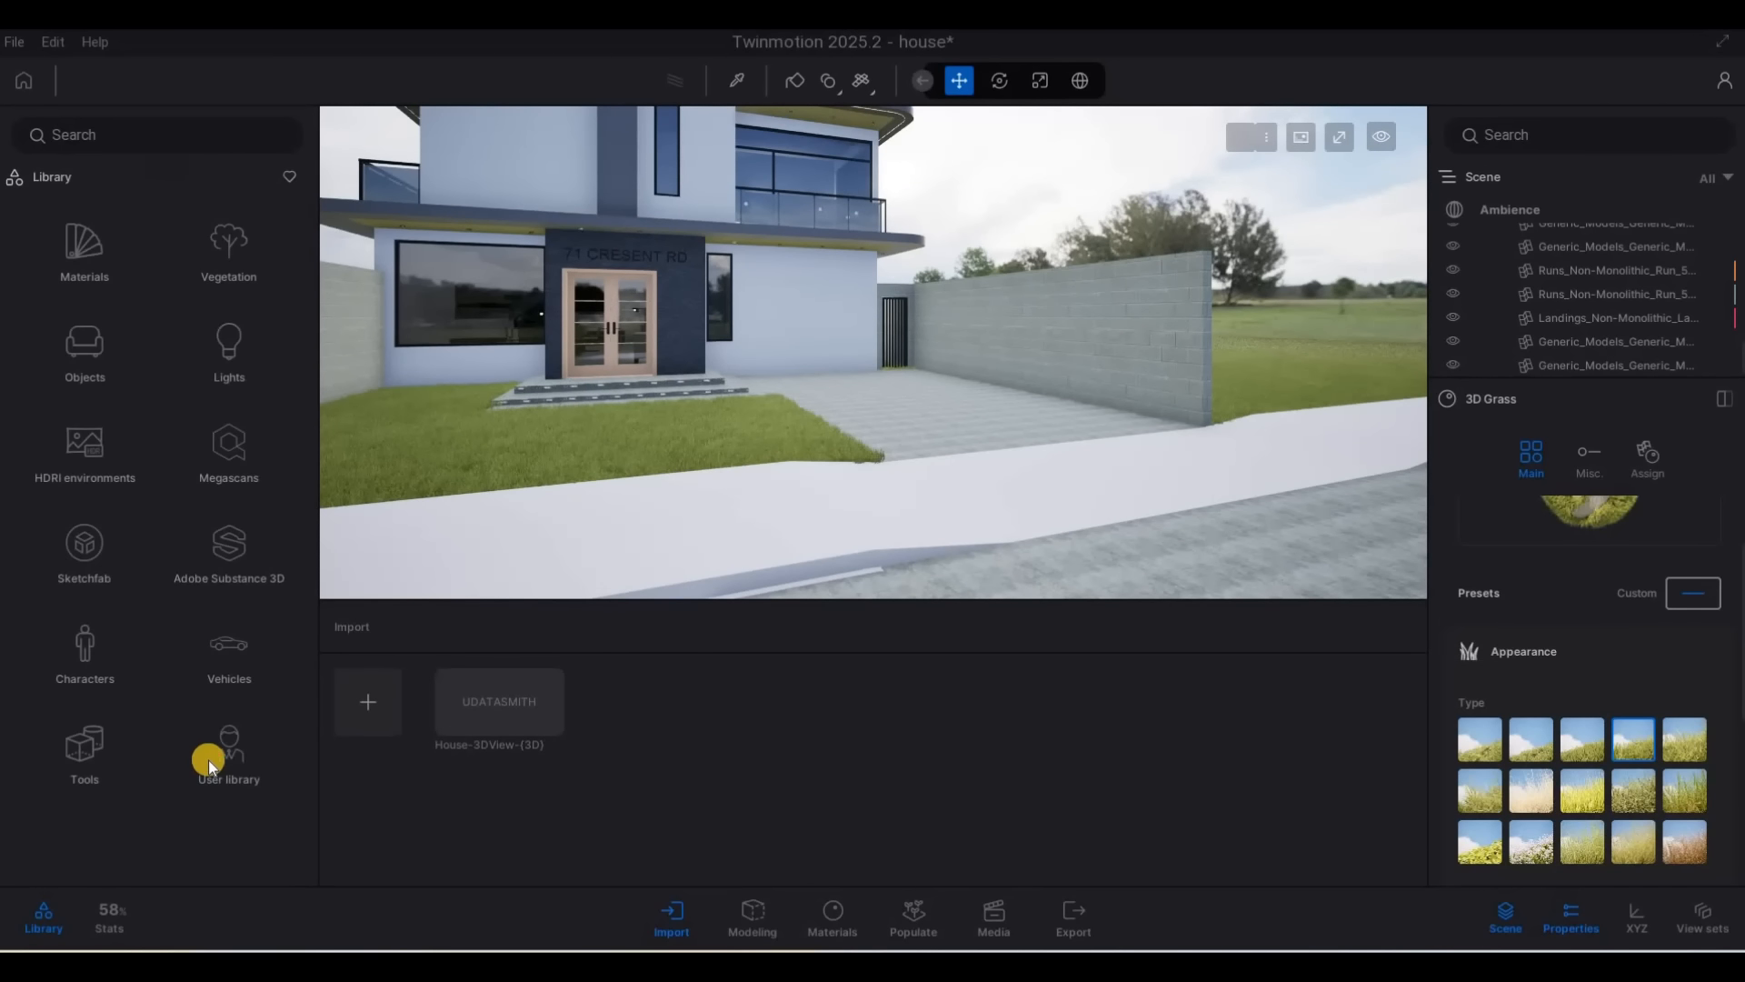
left_click(209, 760)
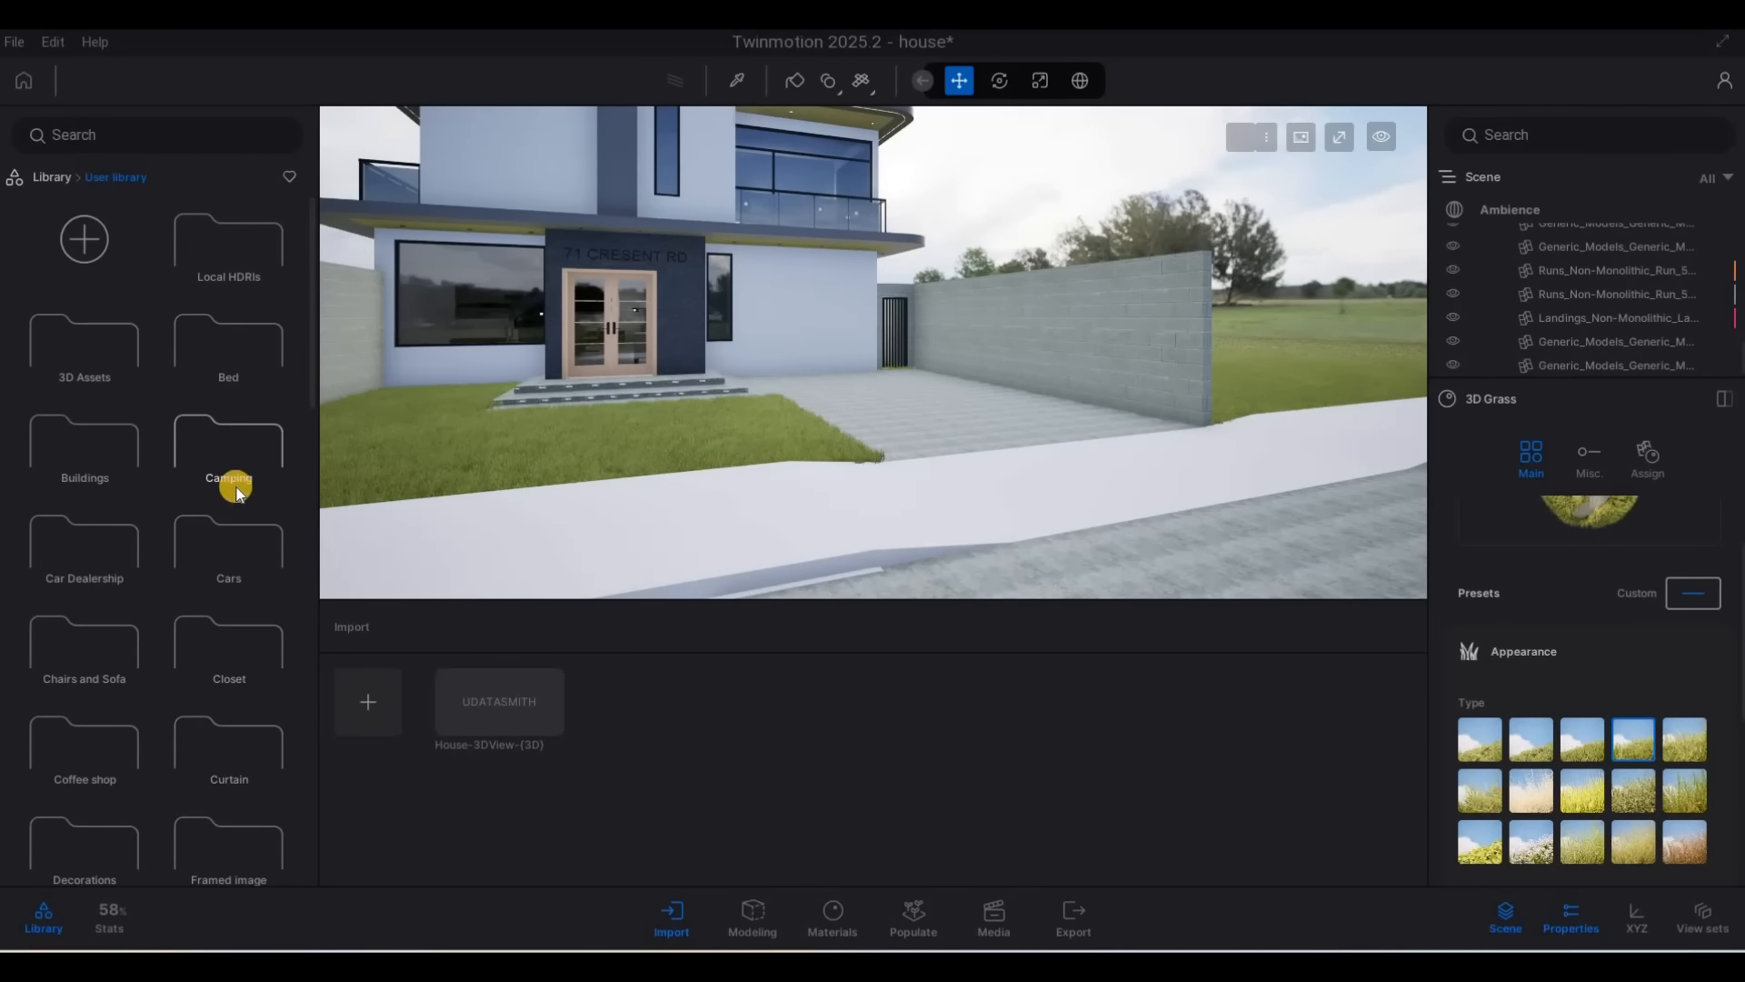
left_click(230, 544)
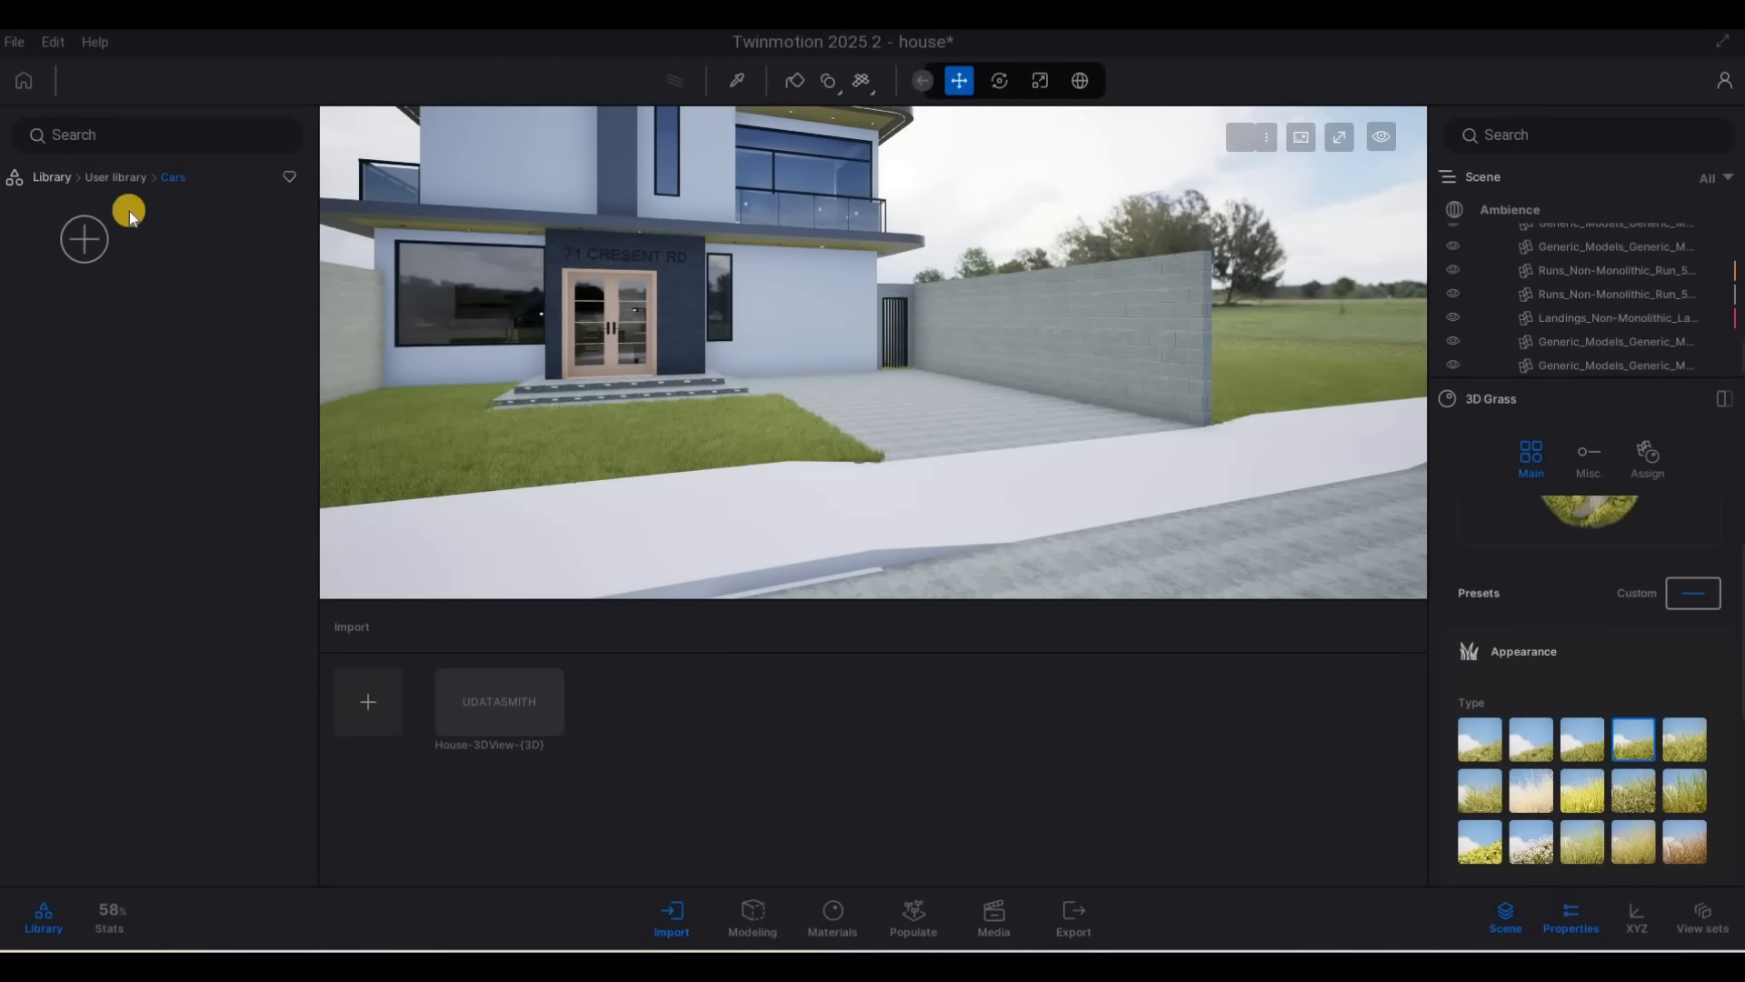
left_click(122, 176)
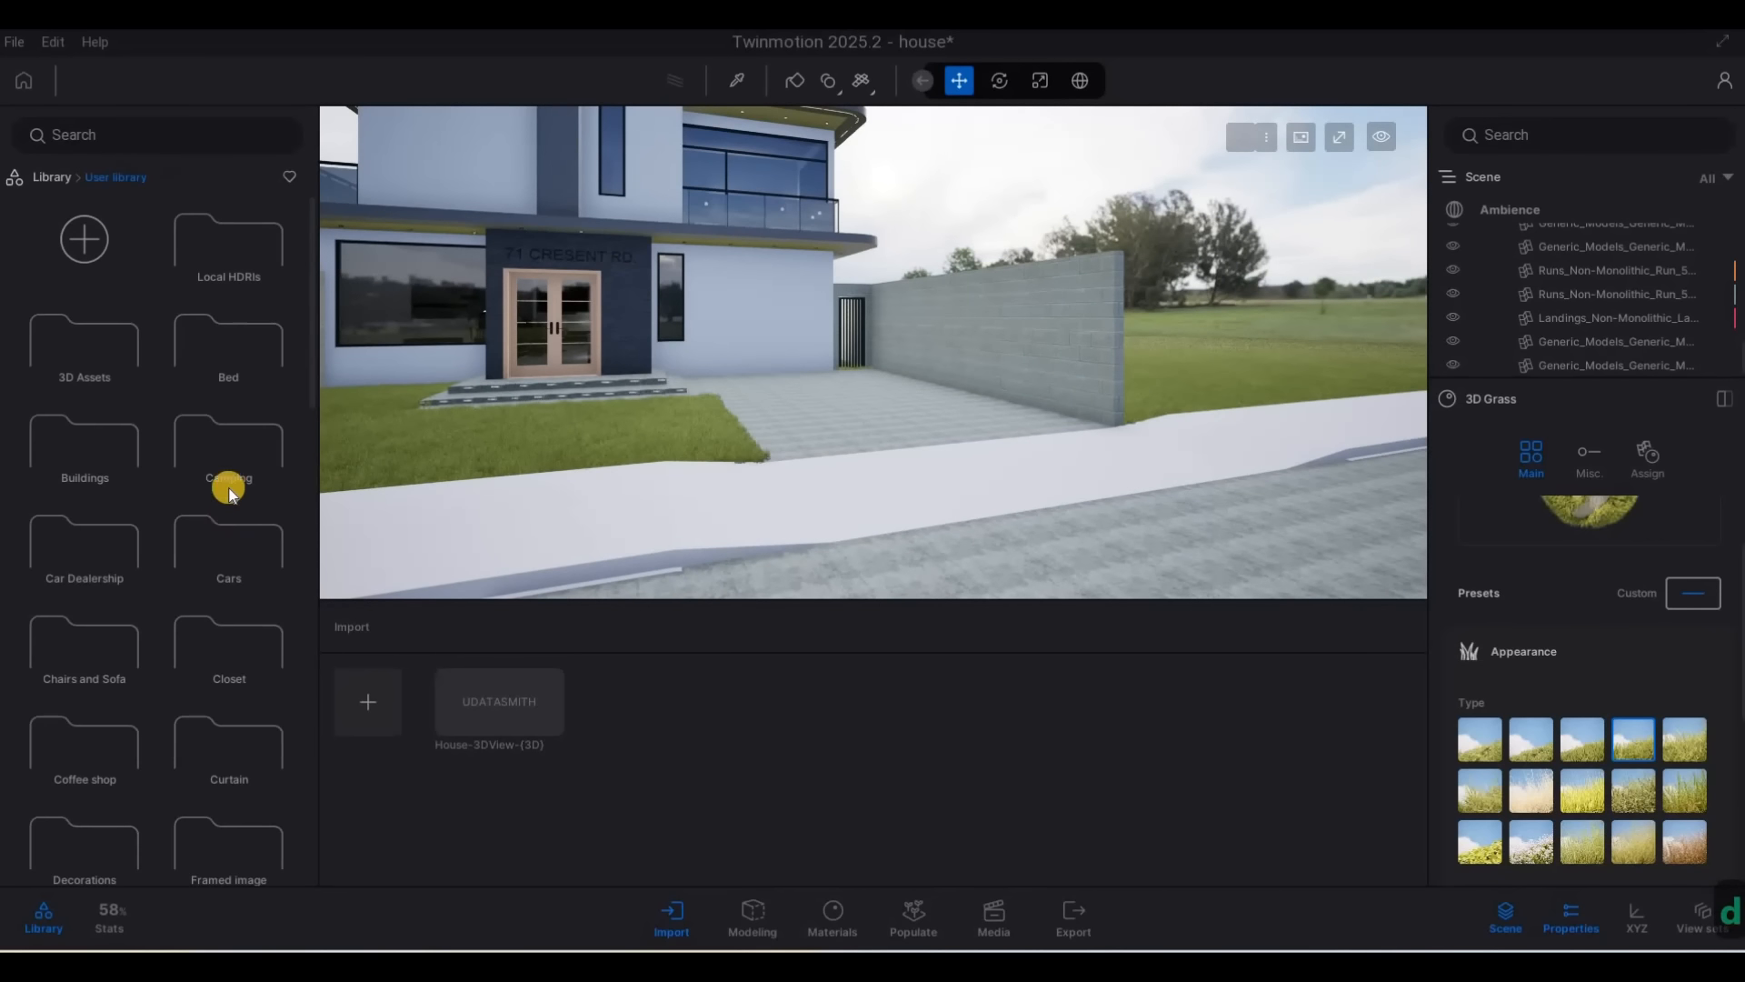
left_click(100, 178)
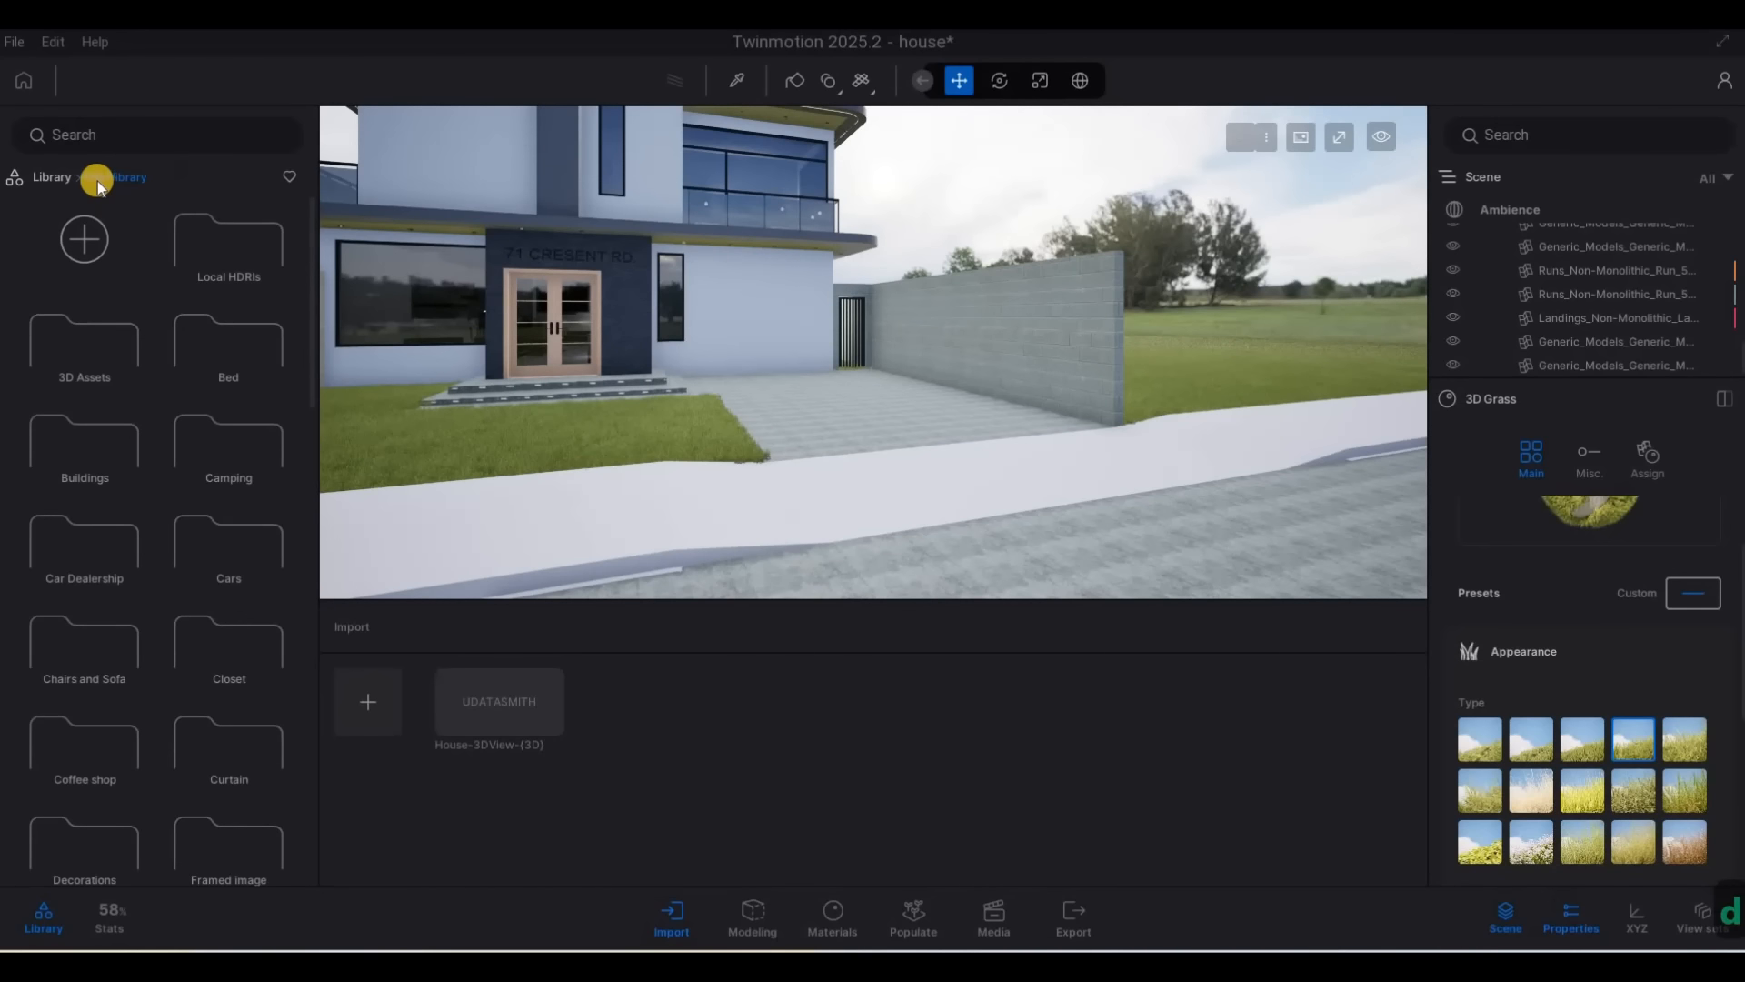
Apply the Concrete road 5 material from the man-made ground materials to the sidewalk in front of the house
left_click(50, 176)
key("w")
right_click_drag(851, 340, 96, 267)
key("d")
left_click(97, 267)
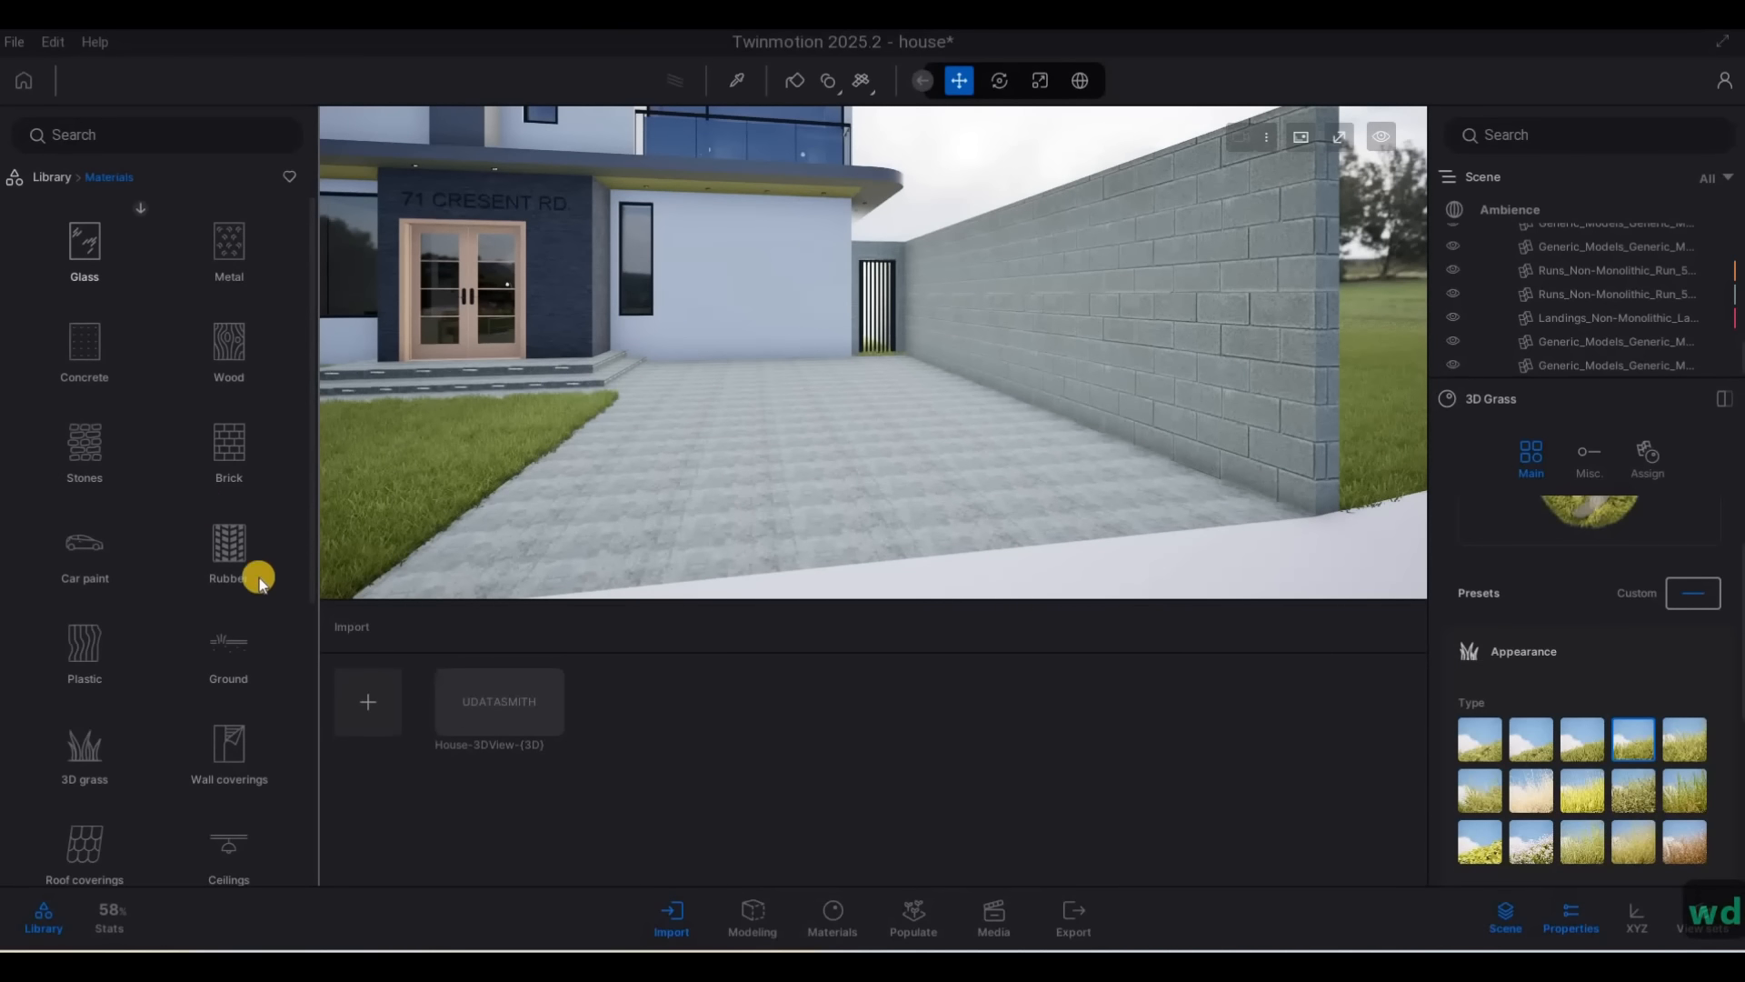
left_click(239, 647)
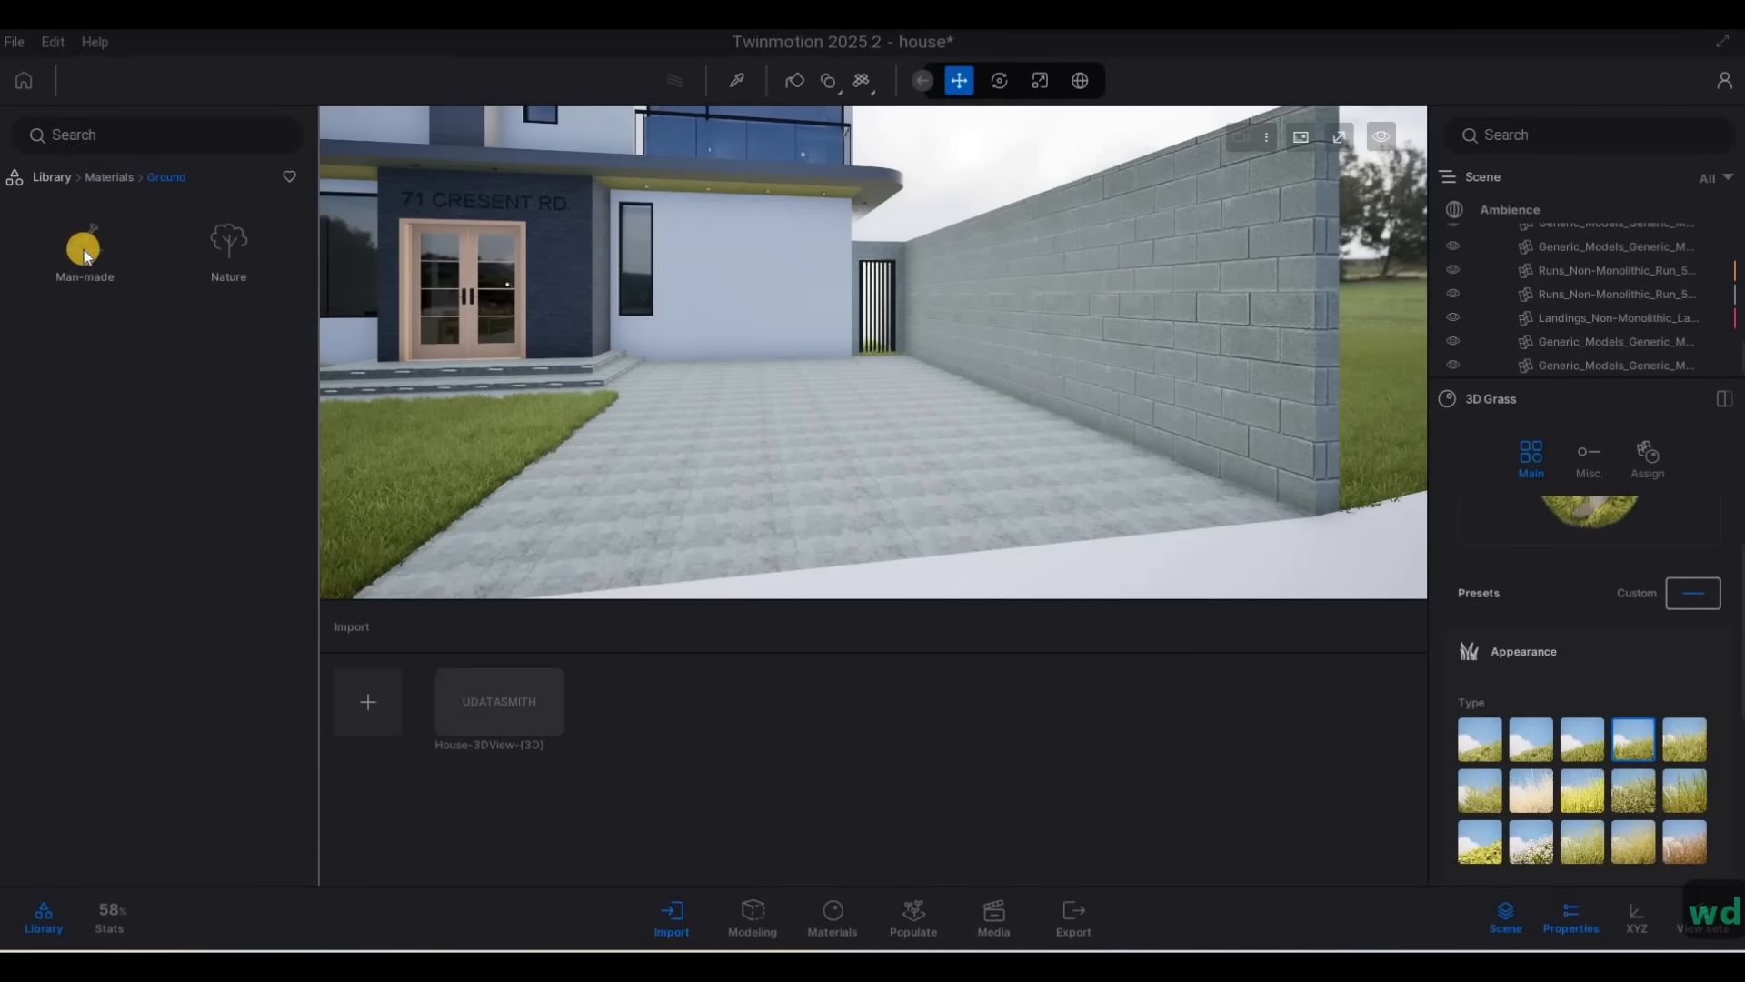
left_click(85, 250)
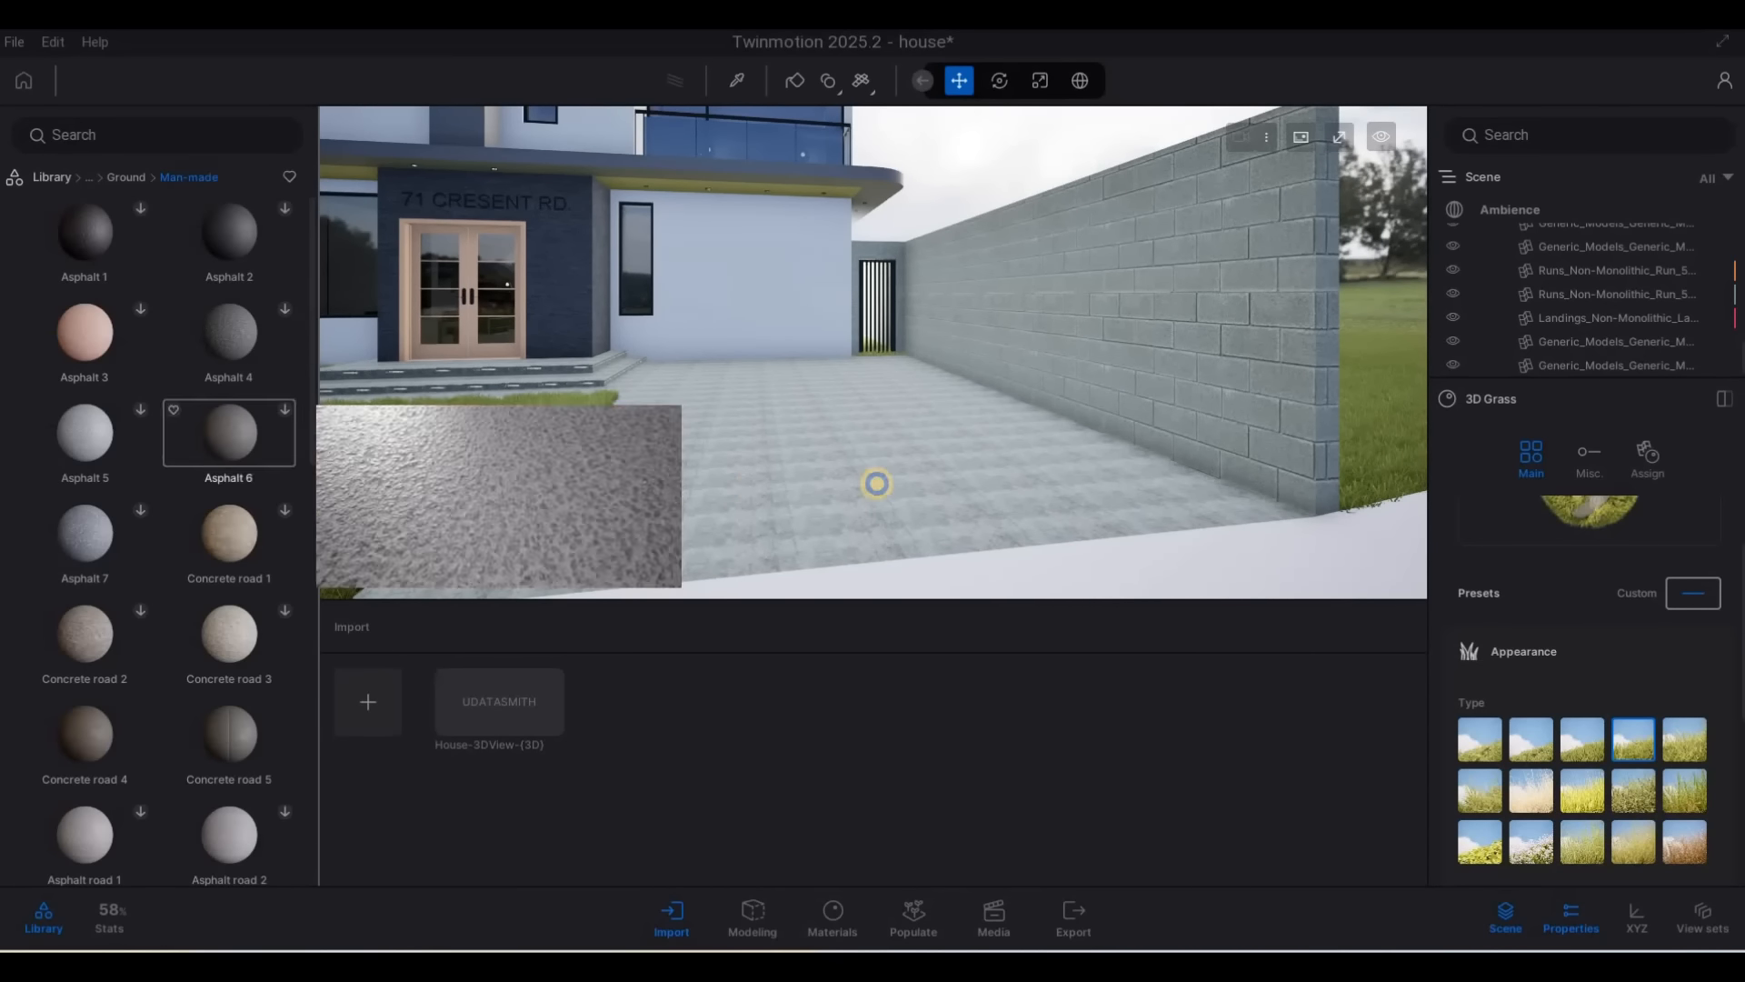
key("a")
key("a")
right_click_drag(876, 483, 747, 549)
key("e")
key("e")
key("d")
left_click_drag(230, 732, 569, 455)
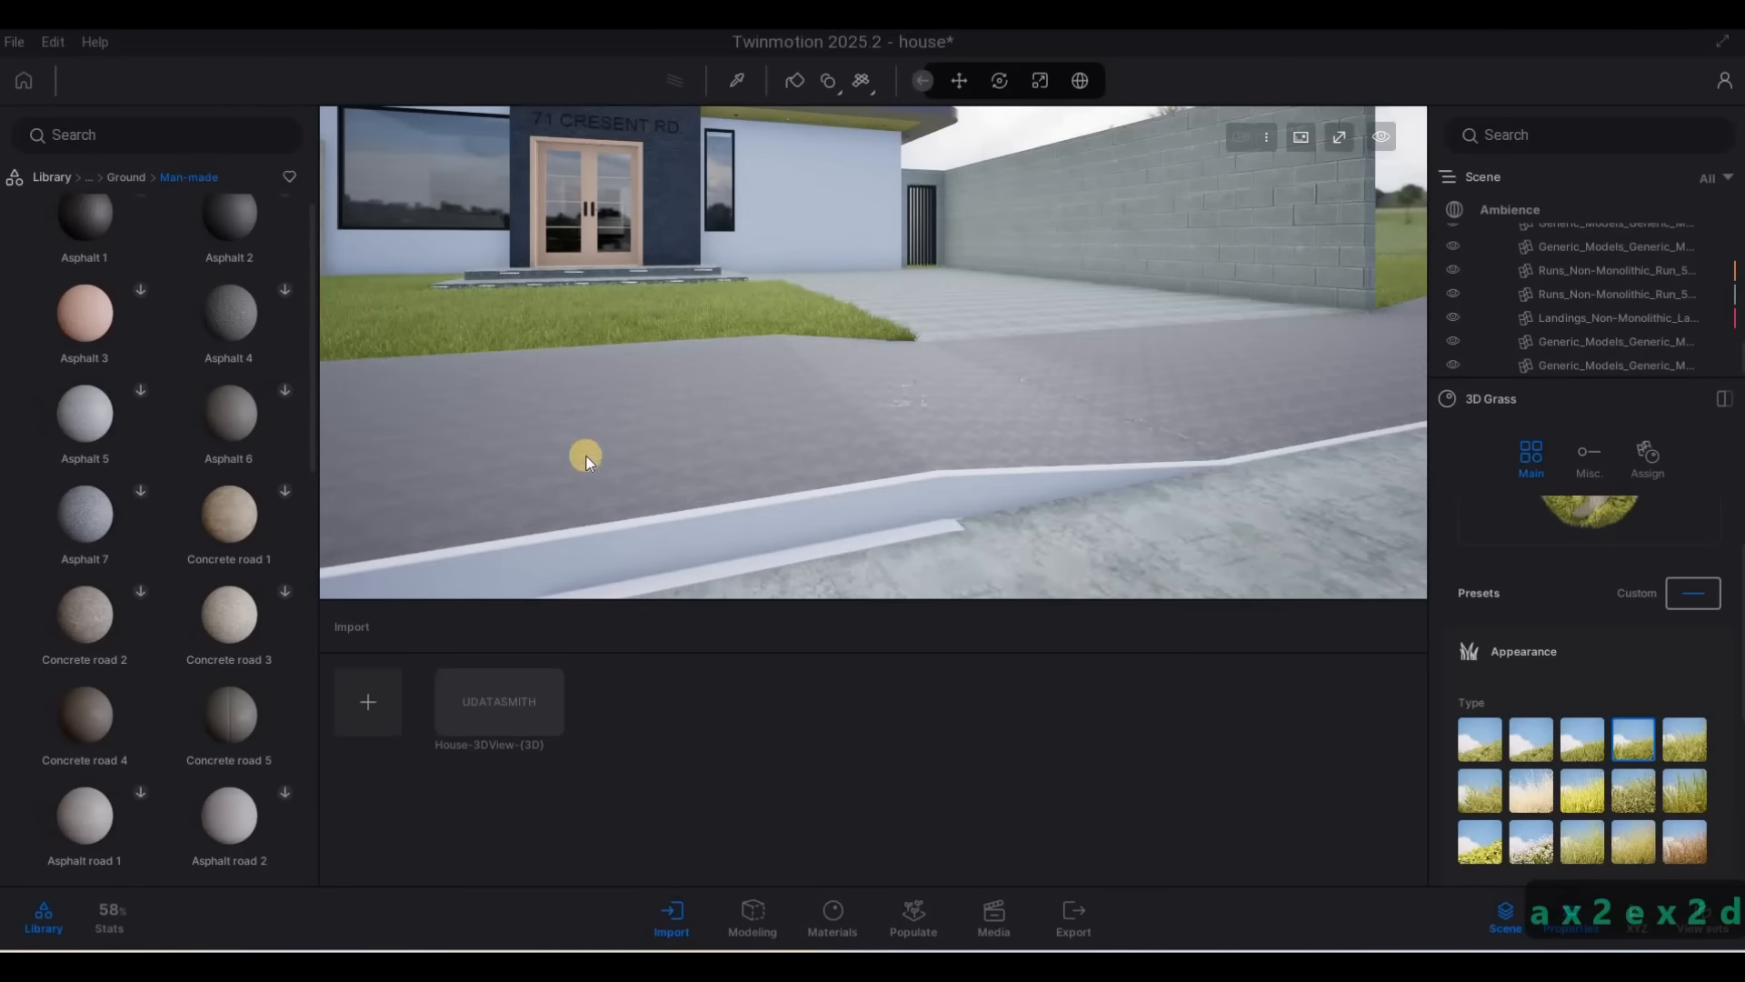
Enable Randomize UV for the sidewalk's Concrete road 5 material and set its UV scale to 9.80
left_click(1568, 456)
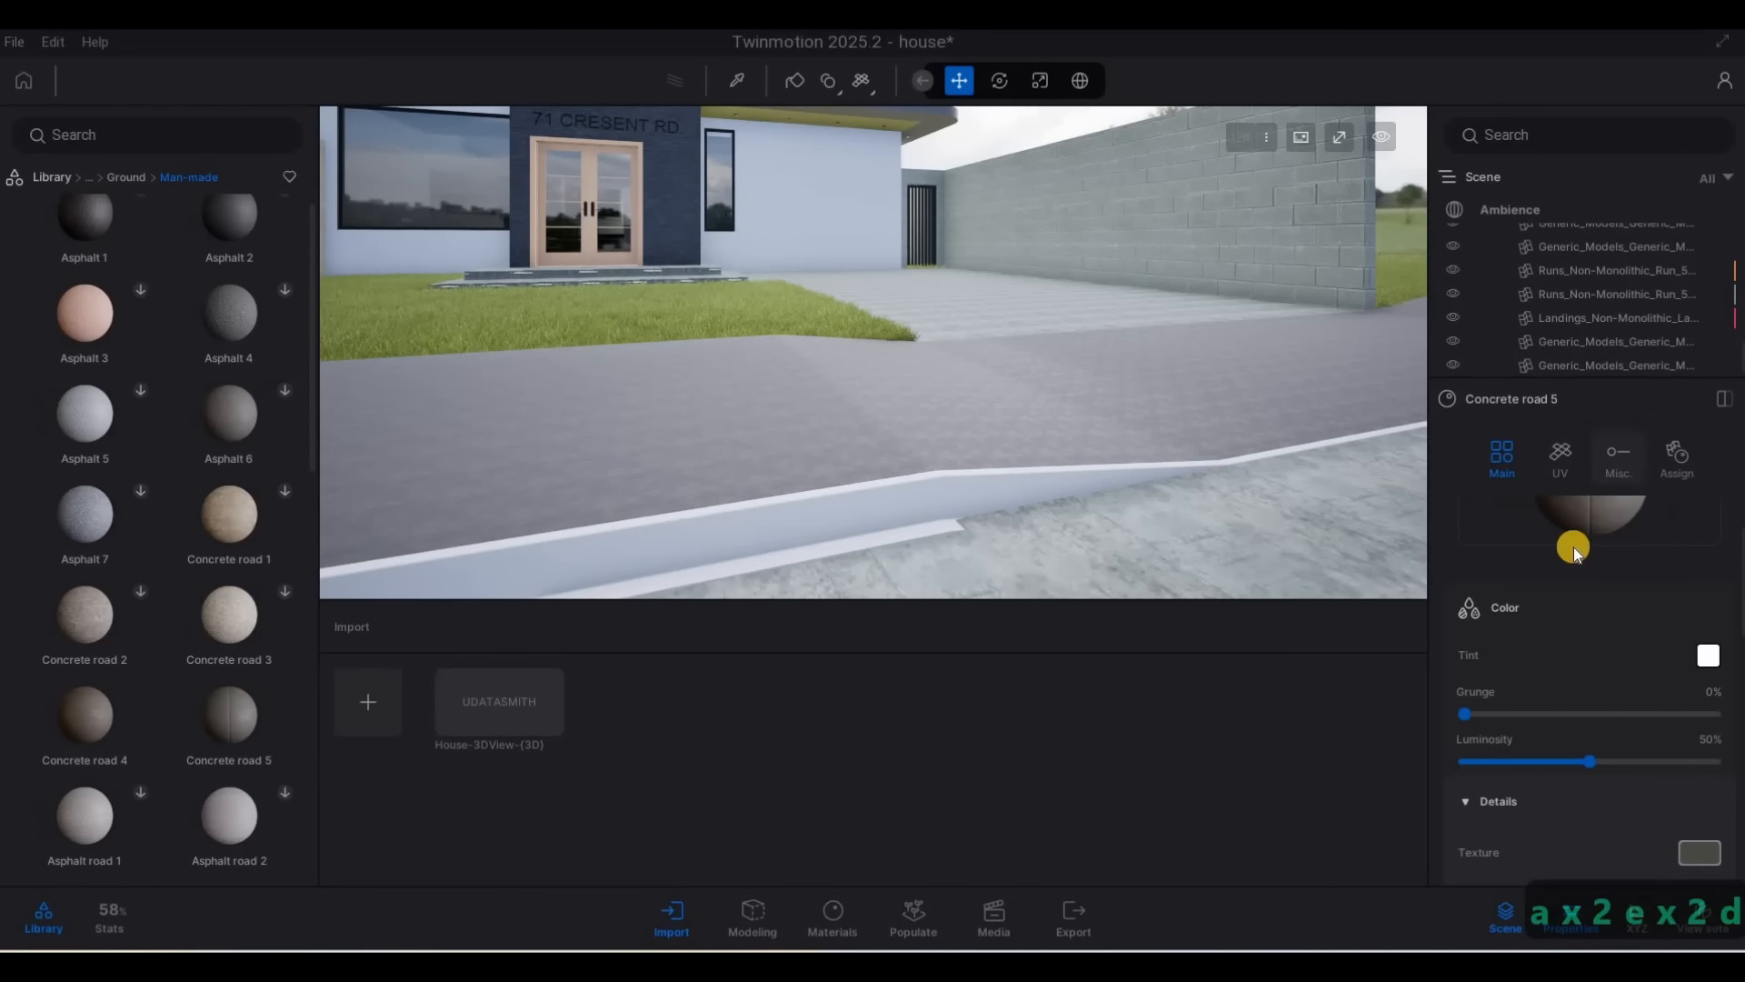
left_click_drag(1574, 805, 1708, 801)
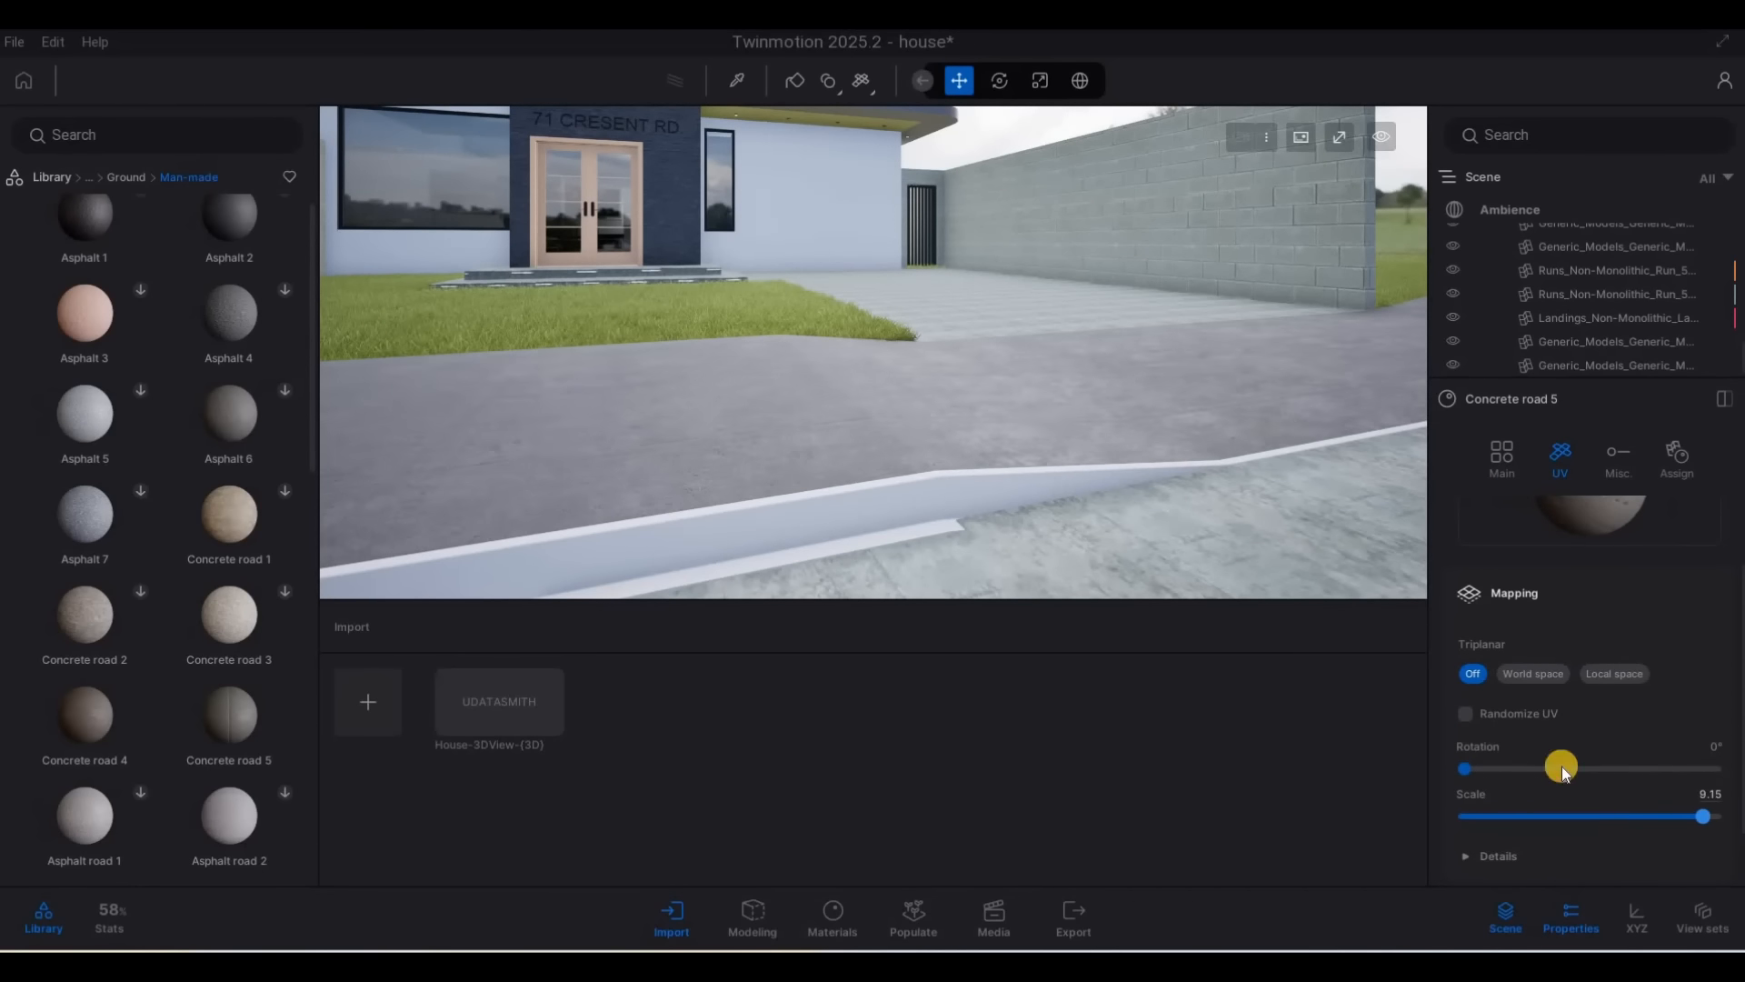
left_click(1465, 714)
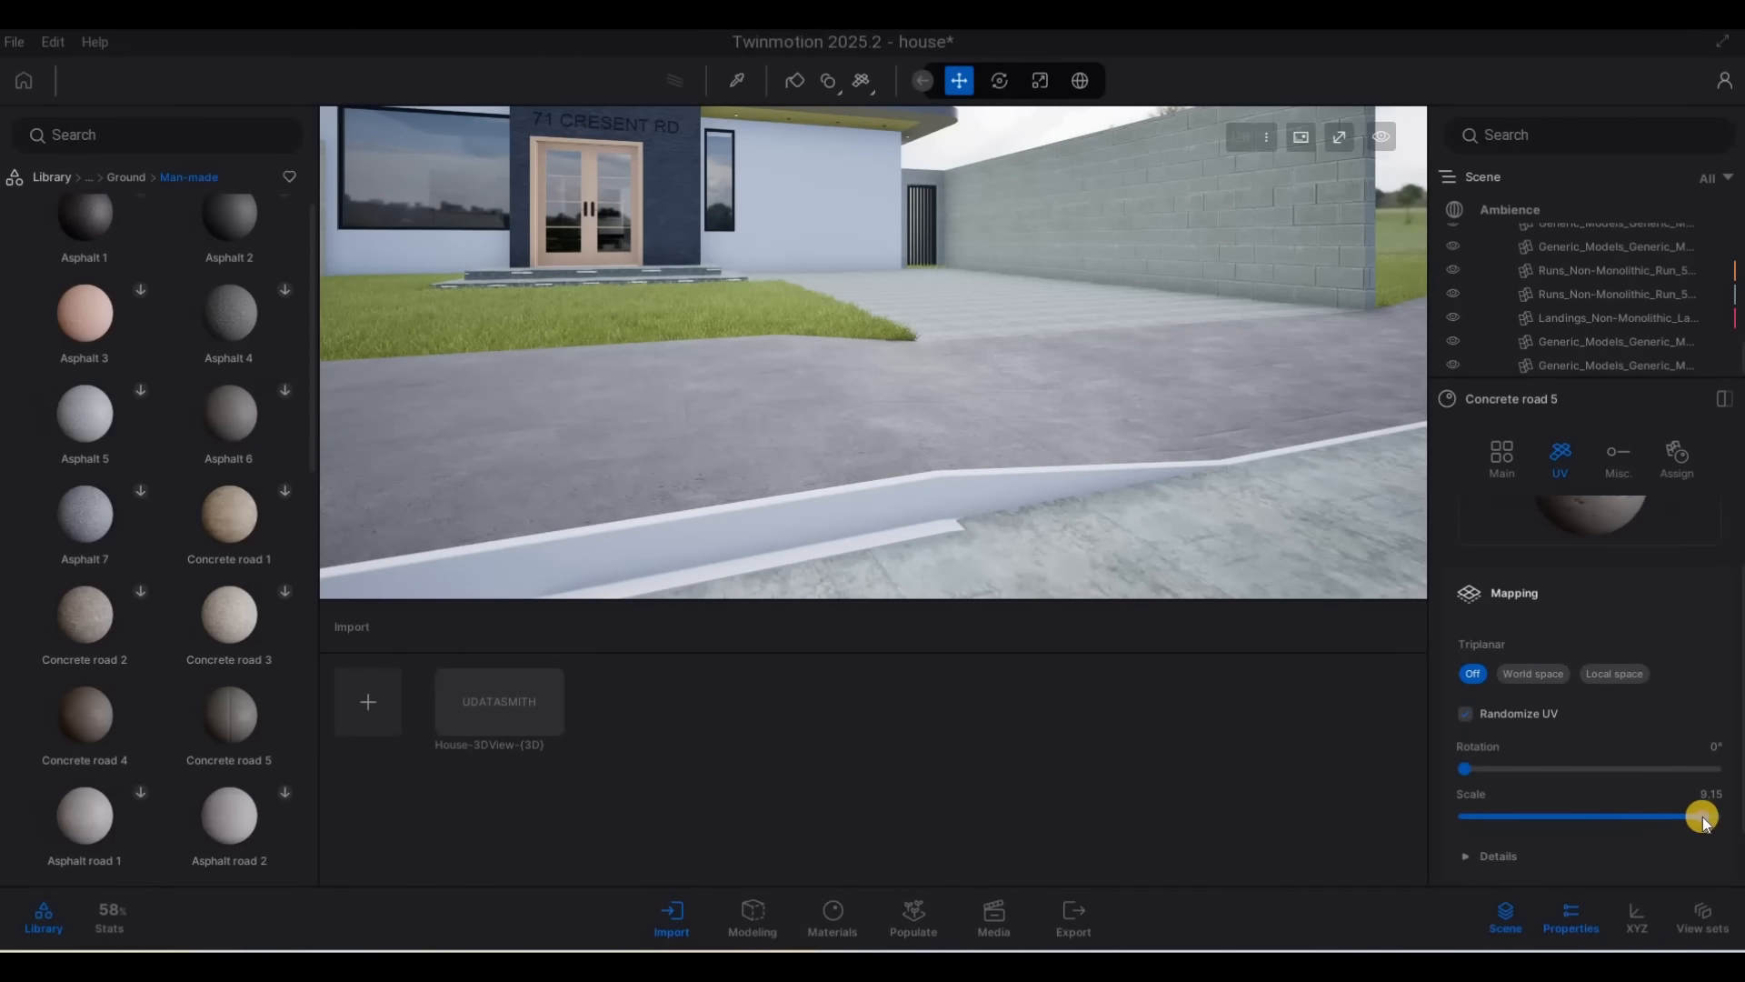
left_click_drag(1712, 816, 1717, 816)
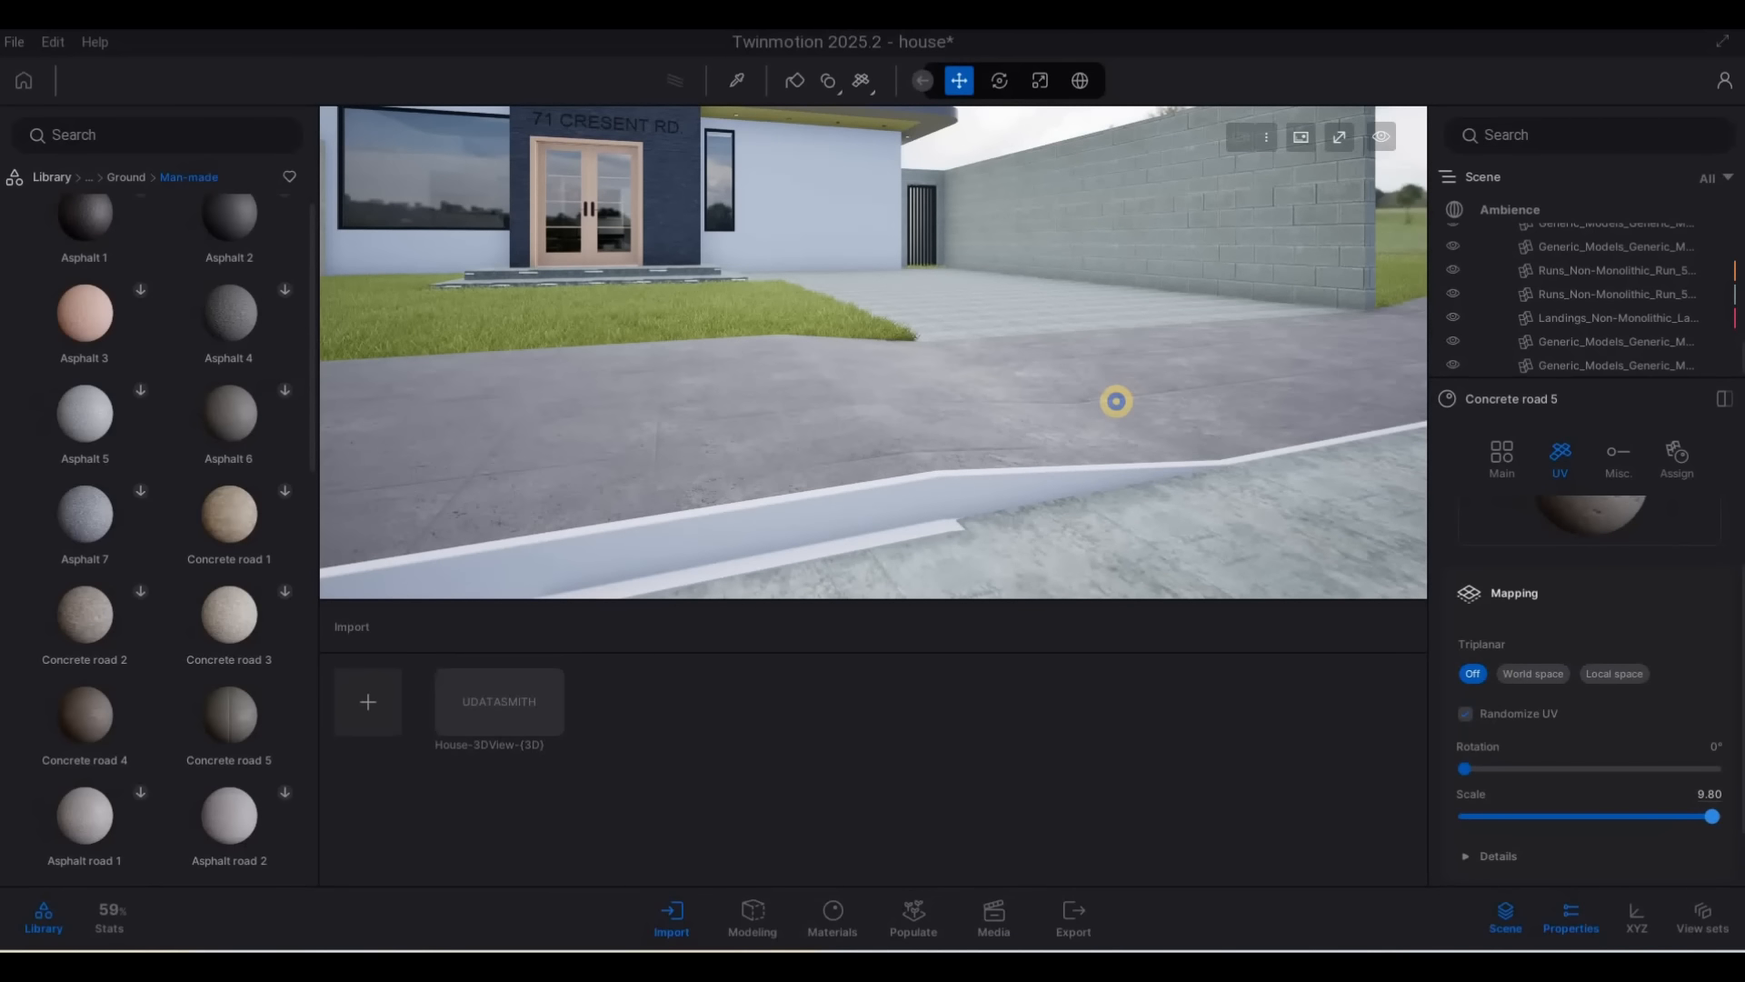
Apply the Concrete road 4 material to the curb between the sidewalk and the road
key("d")
right_click_drag(1116, 401, 1228, 406)
key("a")
key("a")
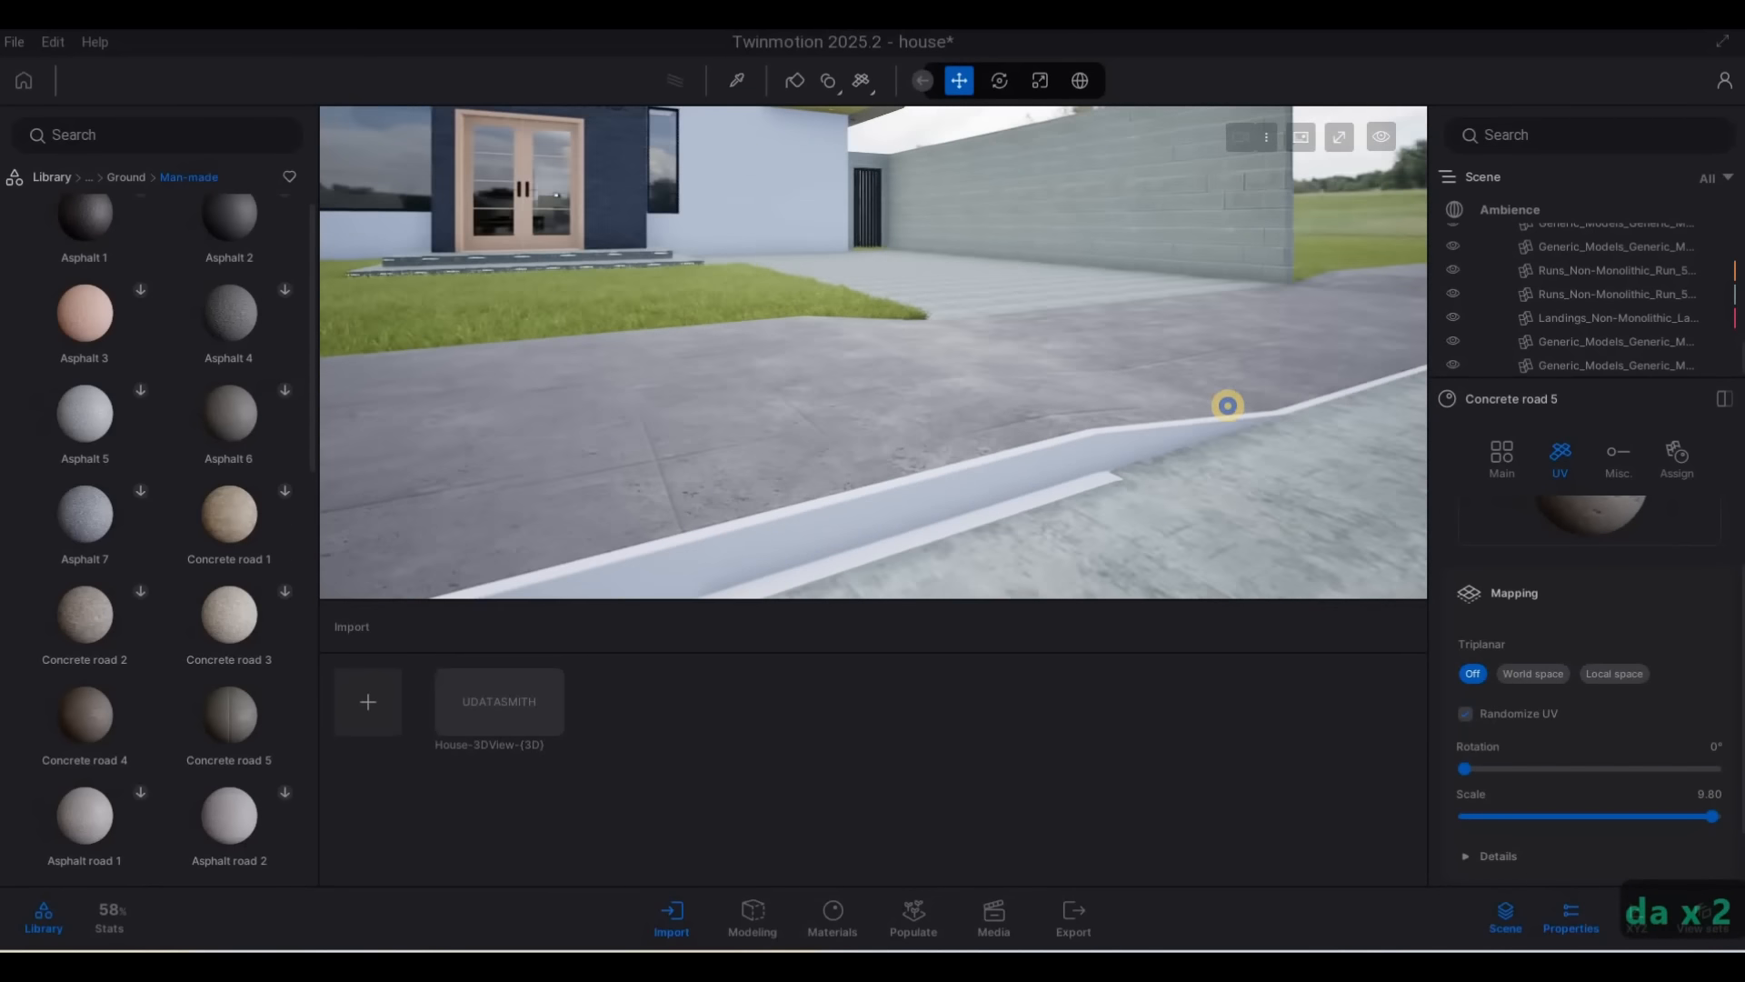
key("e")
key("q")
key("e")
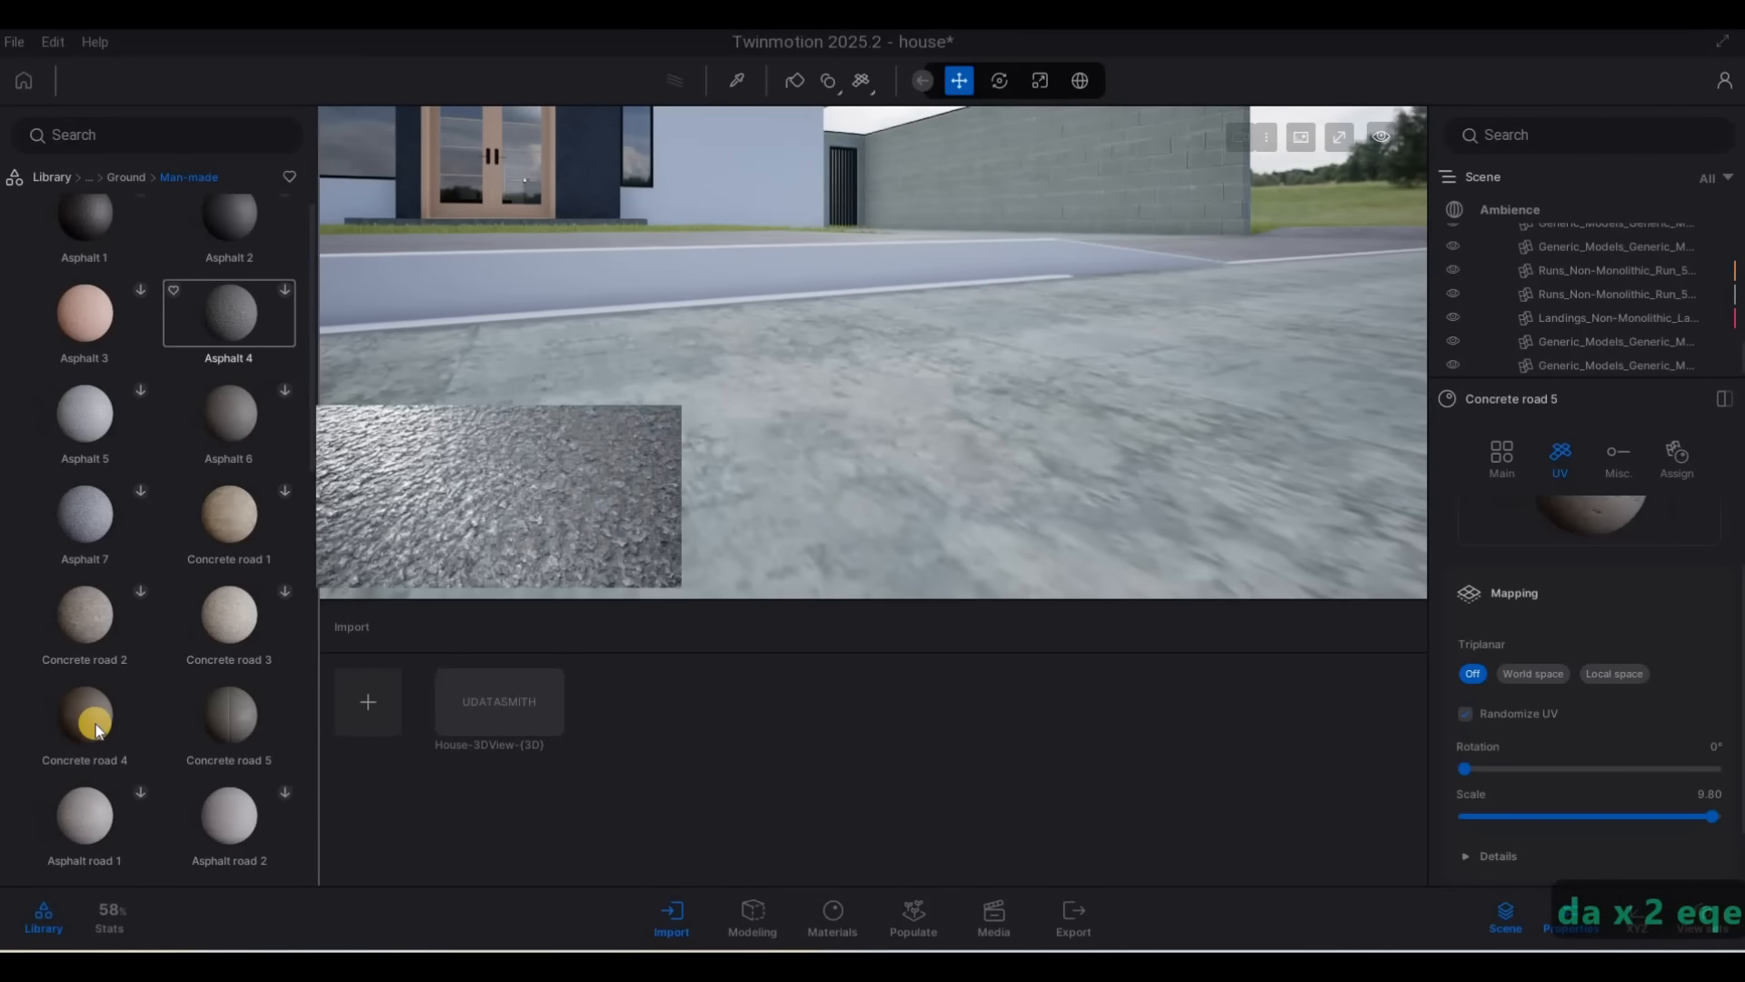
left_click_drag(96, 727, 807, 277)
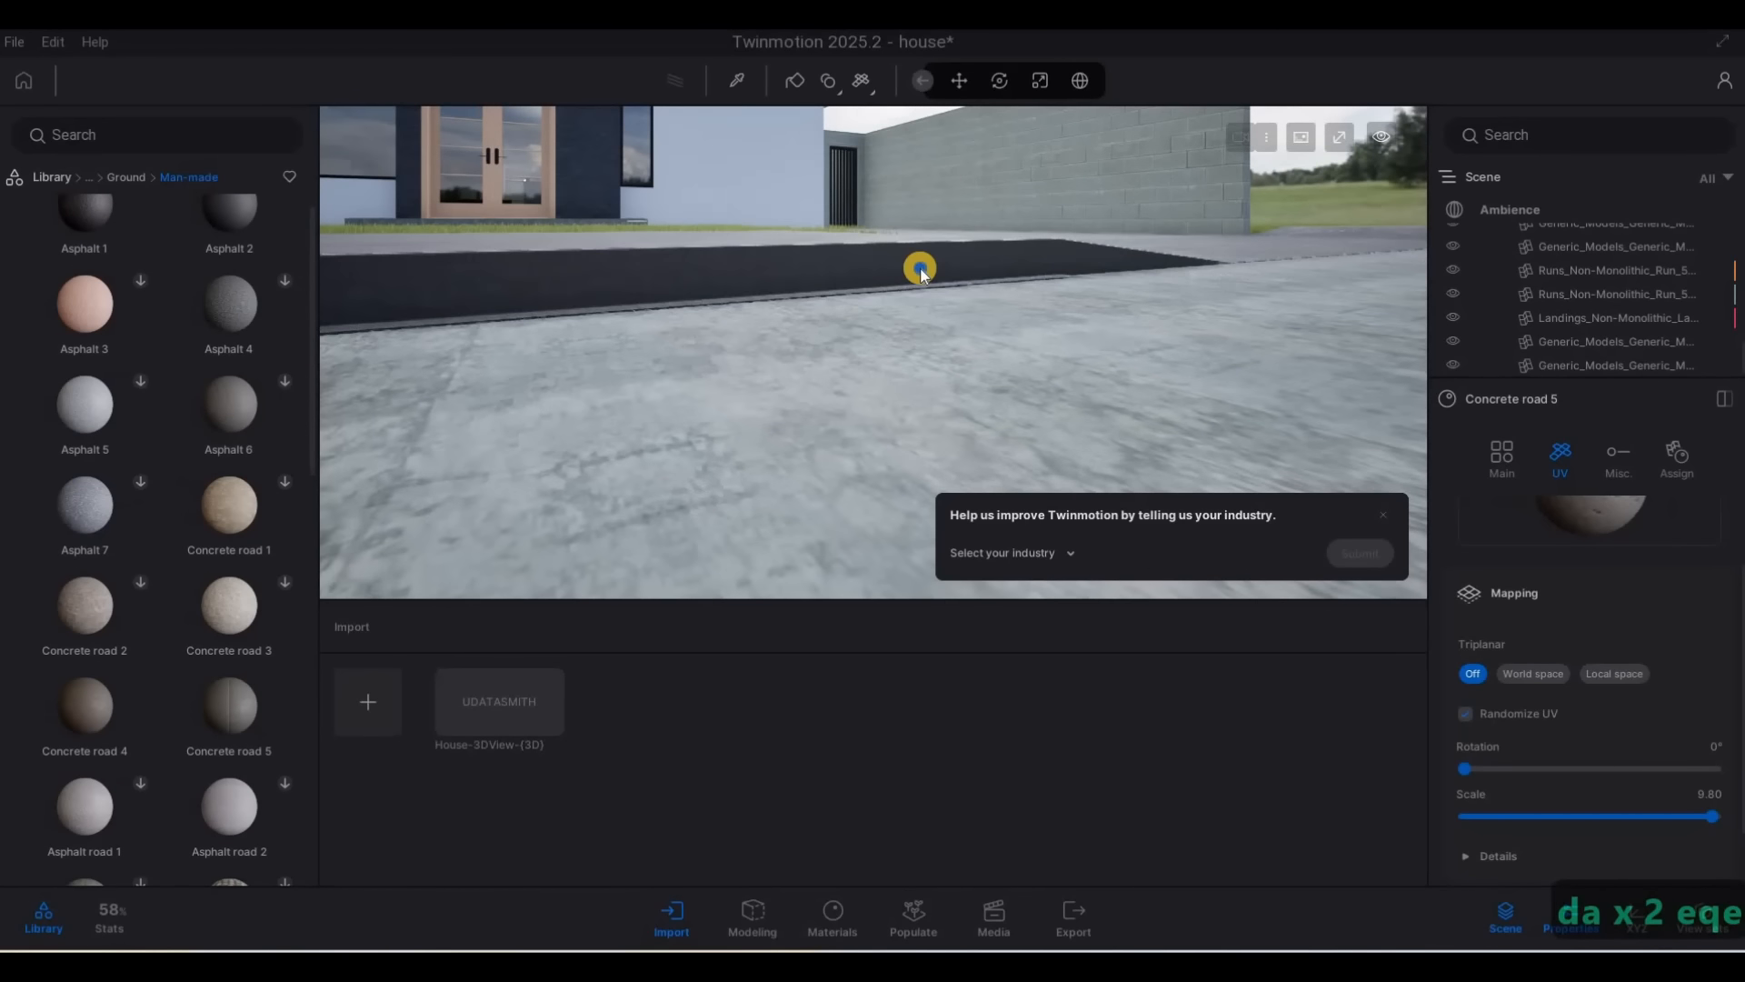
key("d")
key("w")
key("q")
left_click_drag(852, 363, 924, 269)
Apply the Smooth cobblestone material to the driveway and set its UV scale to 4.02
key("d")
key("a")
key("e")
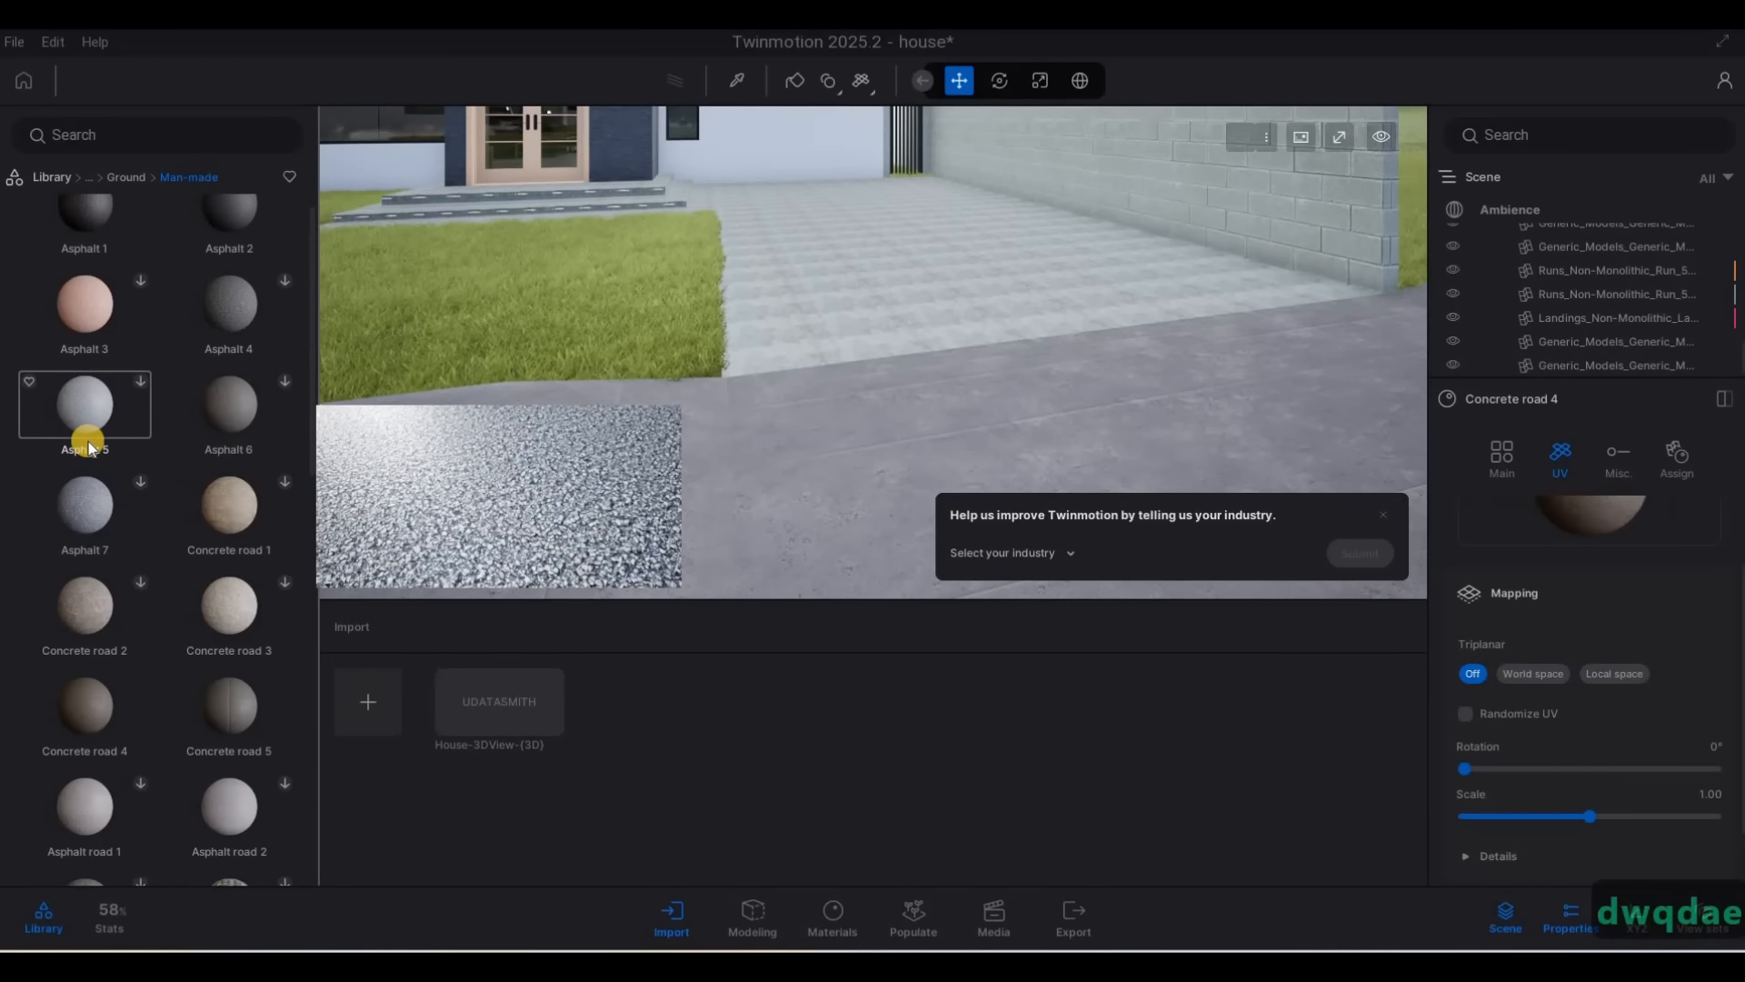
scroll(91, 422, "up", 1)
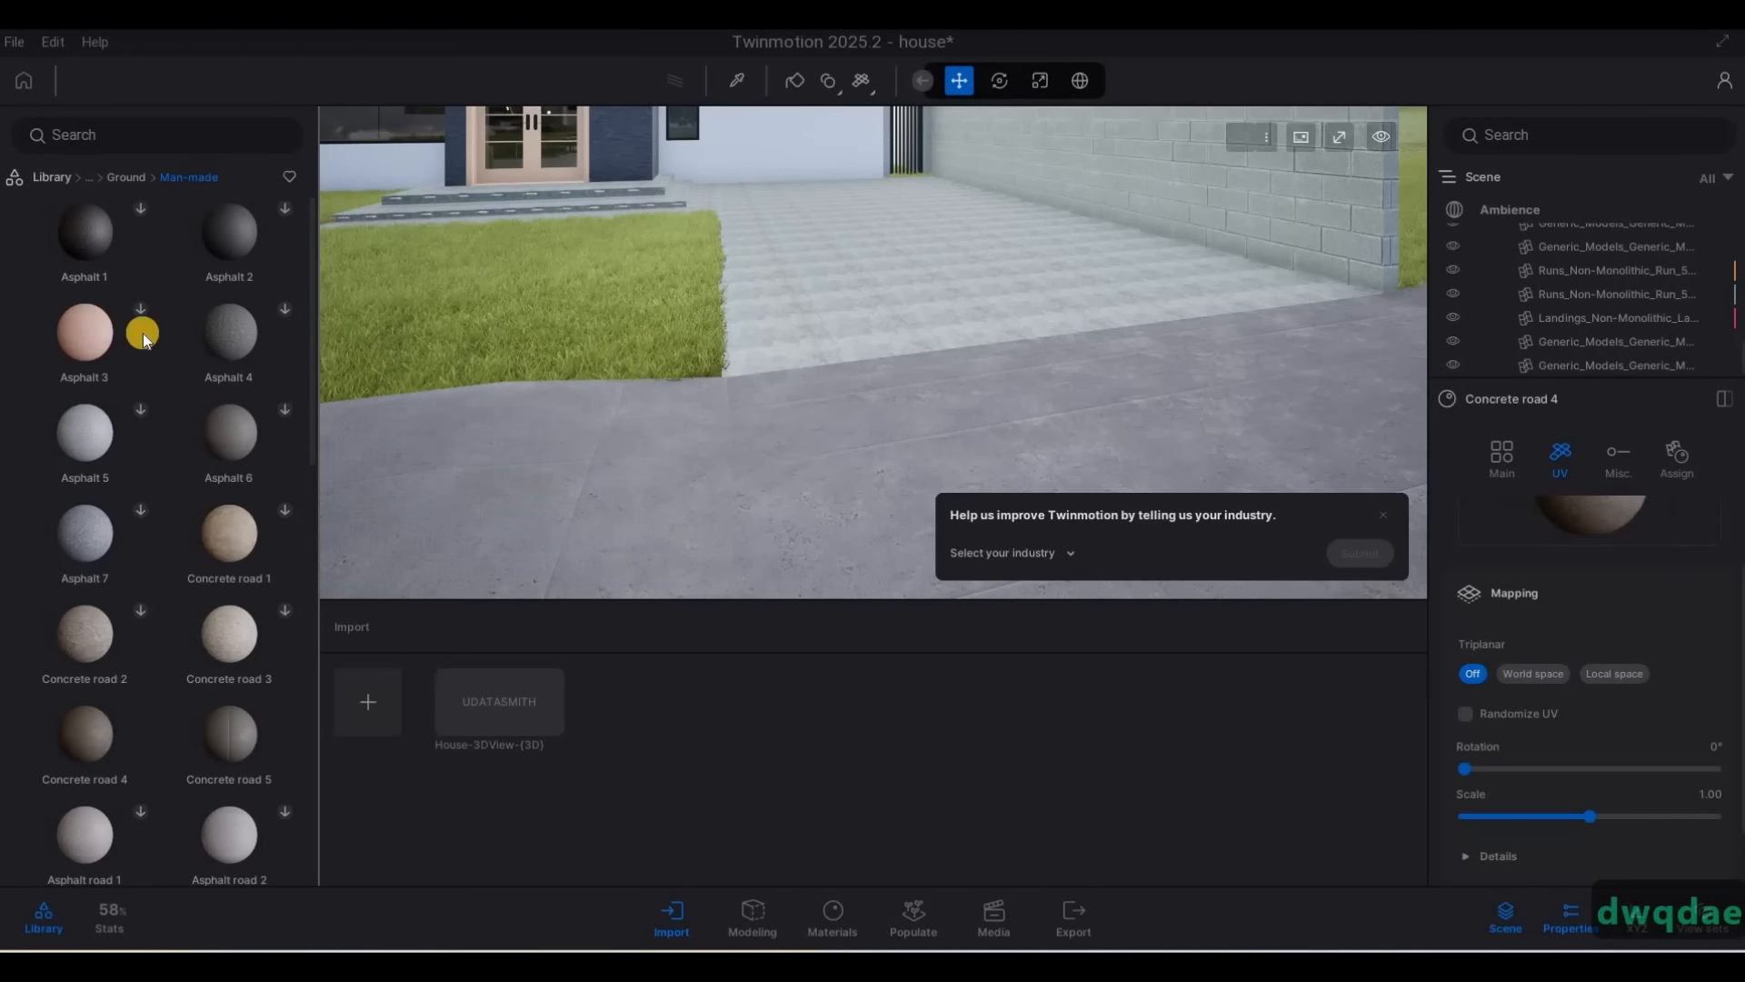
scroll(206, 546, "down", 4)
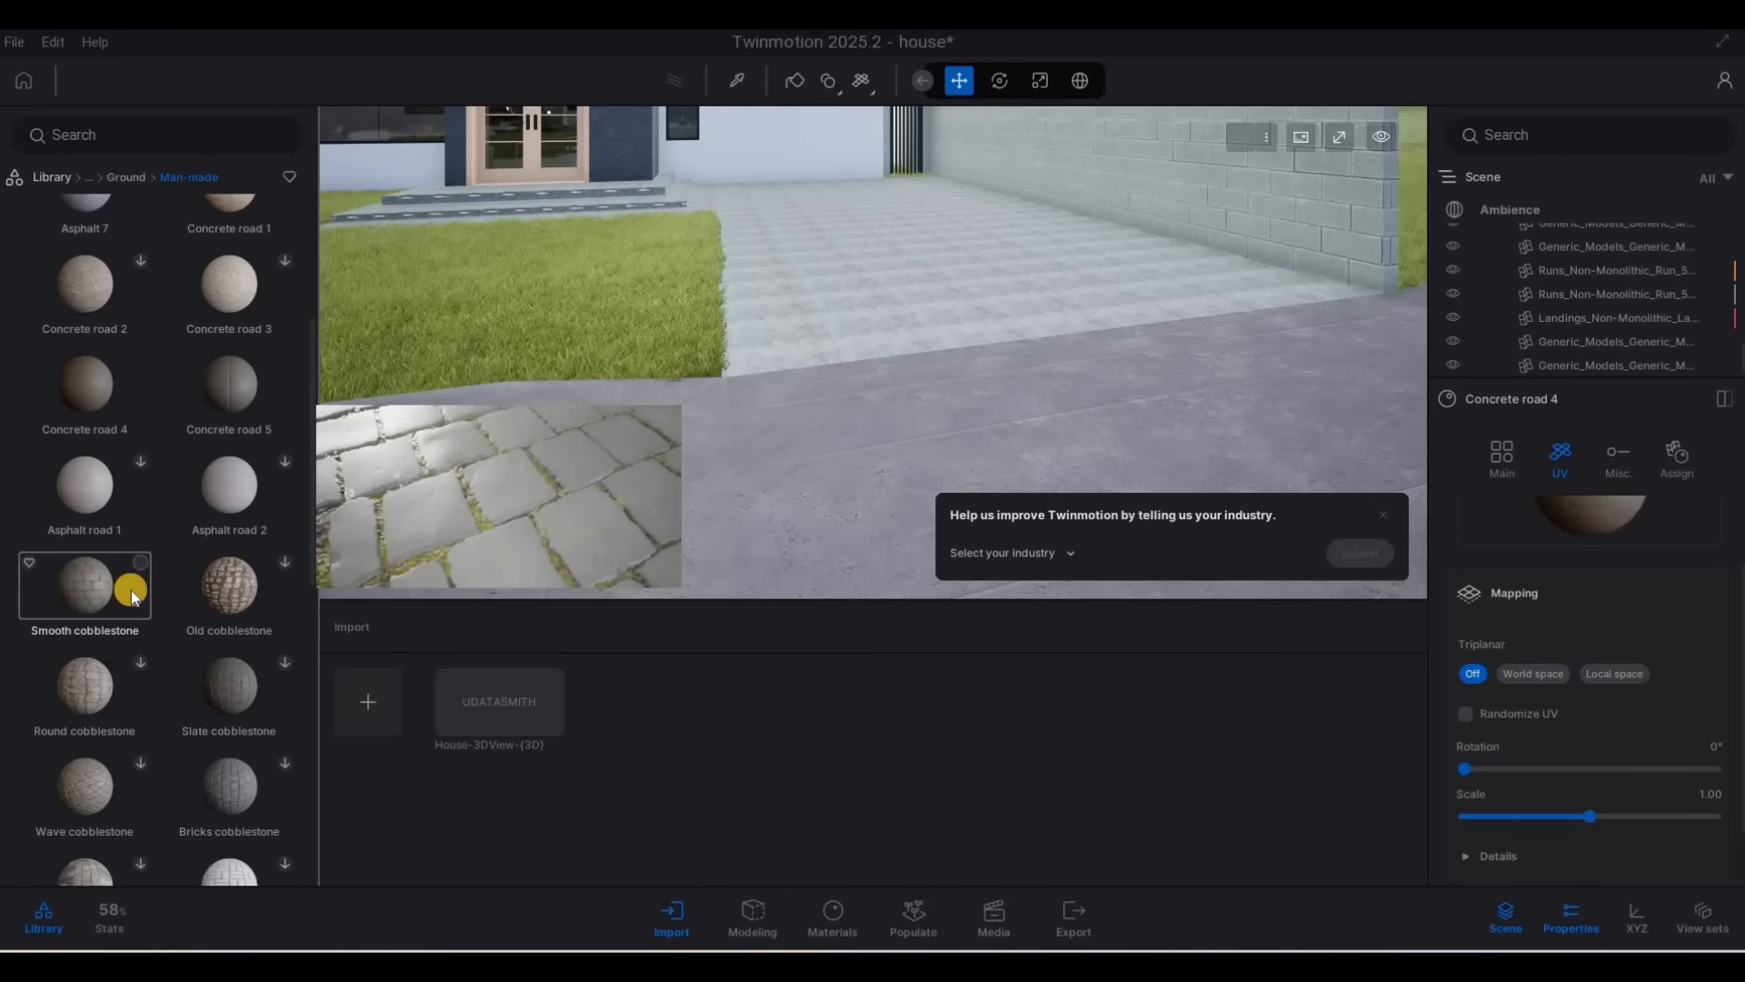
left_click_drag(162, 575, 802, 287)
key("d")
key("w")
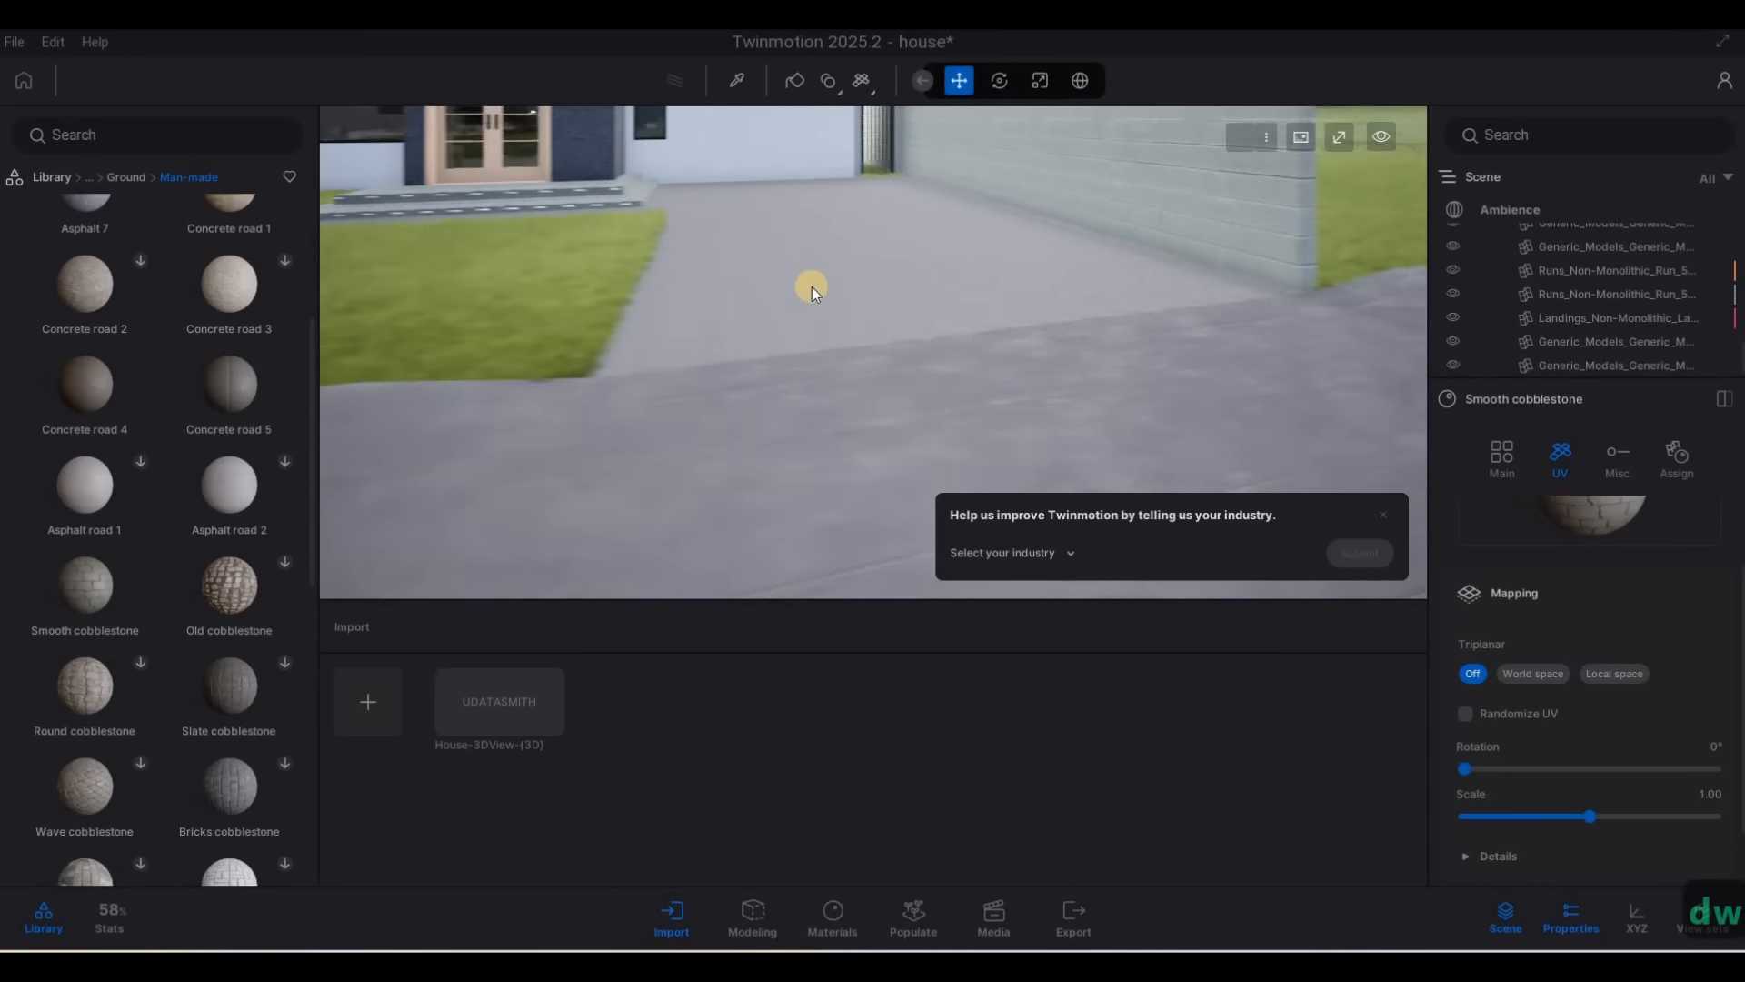
key("q")
key("w")
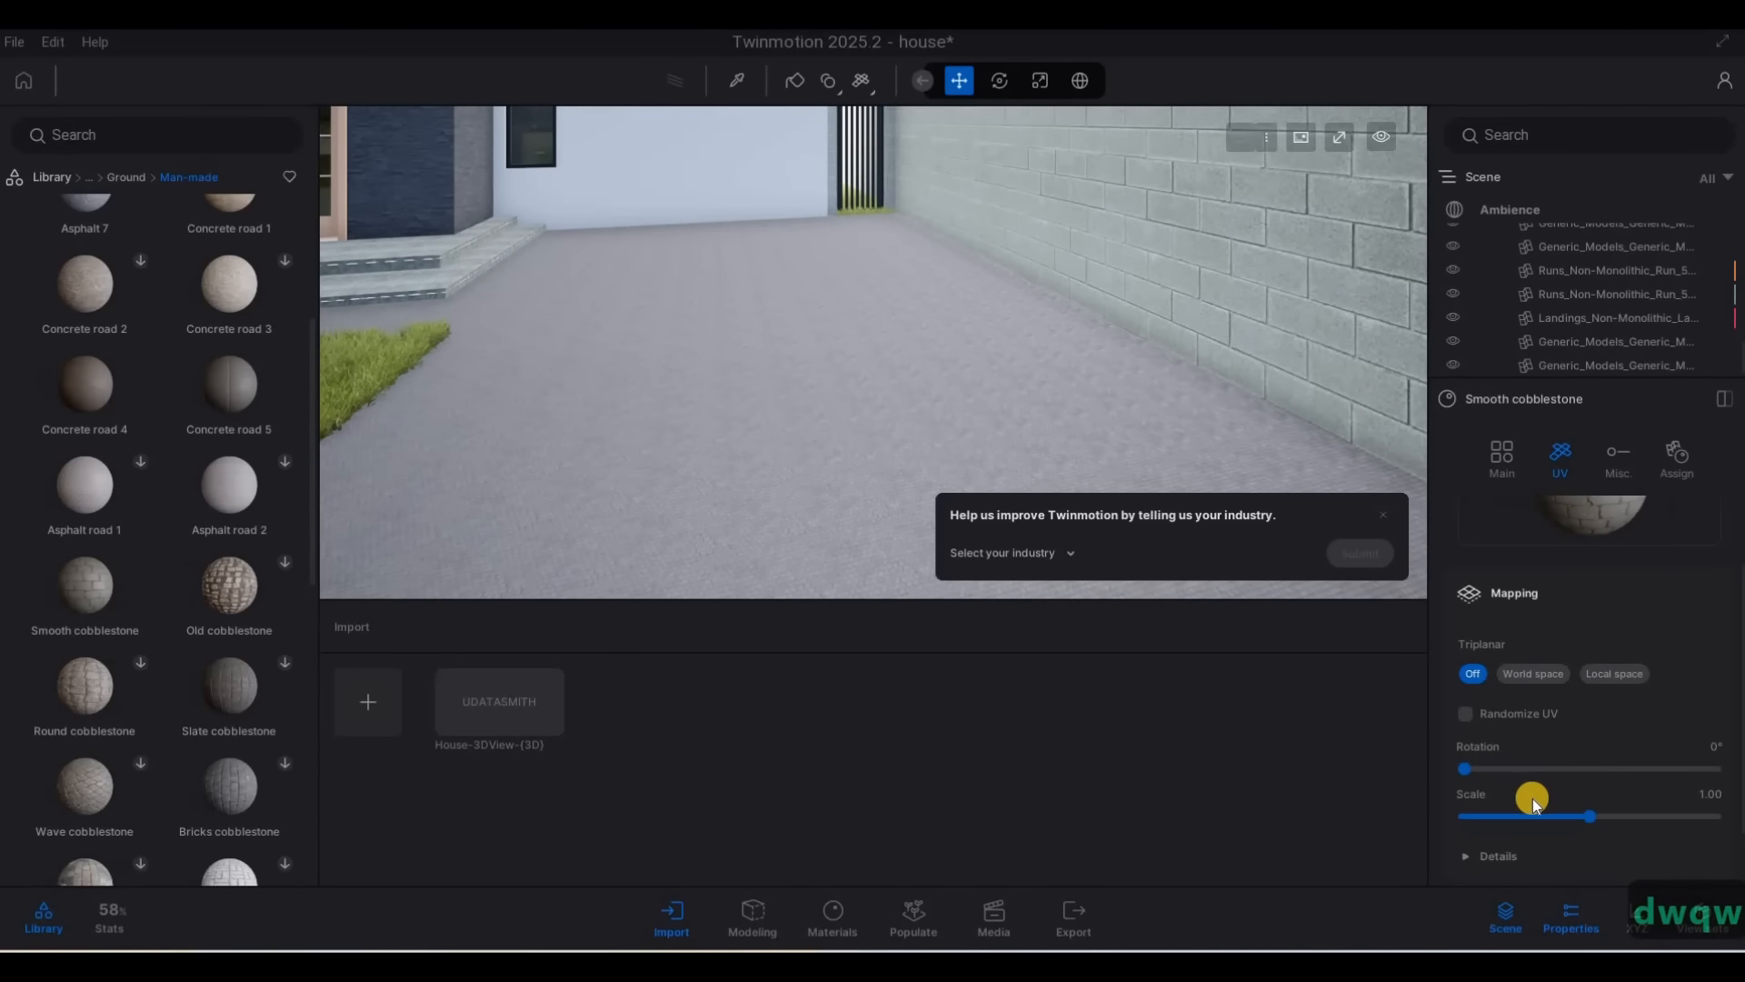
left_click_drag(1585, 810, 1631, 811)
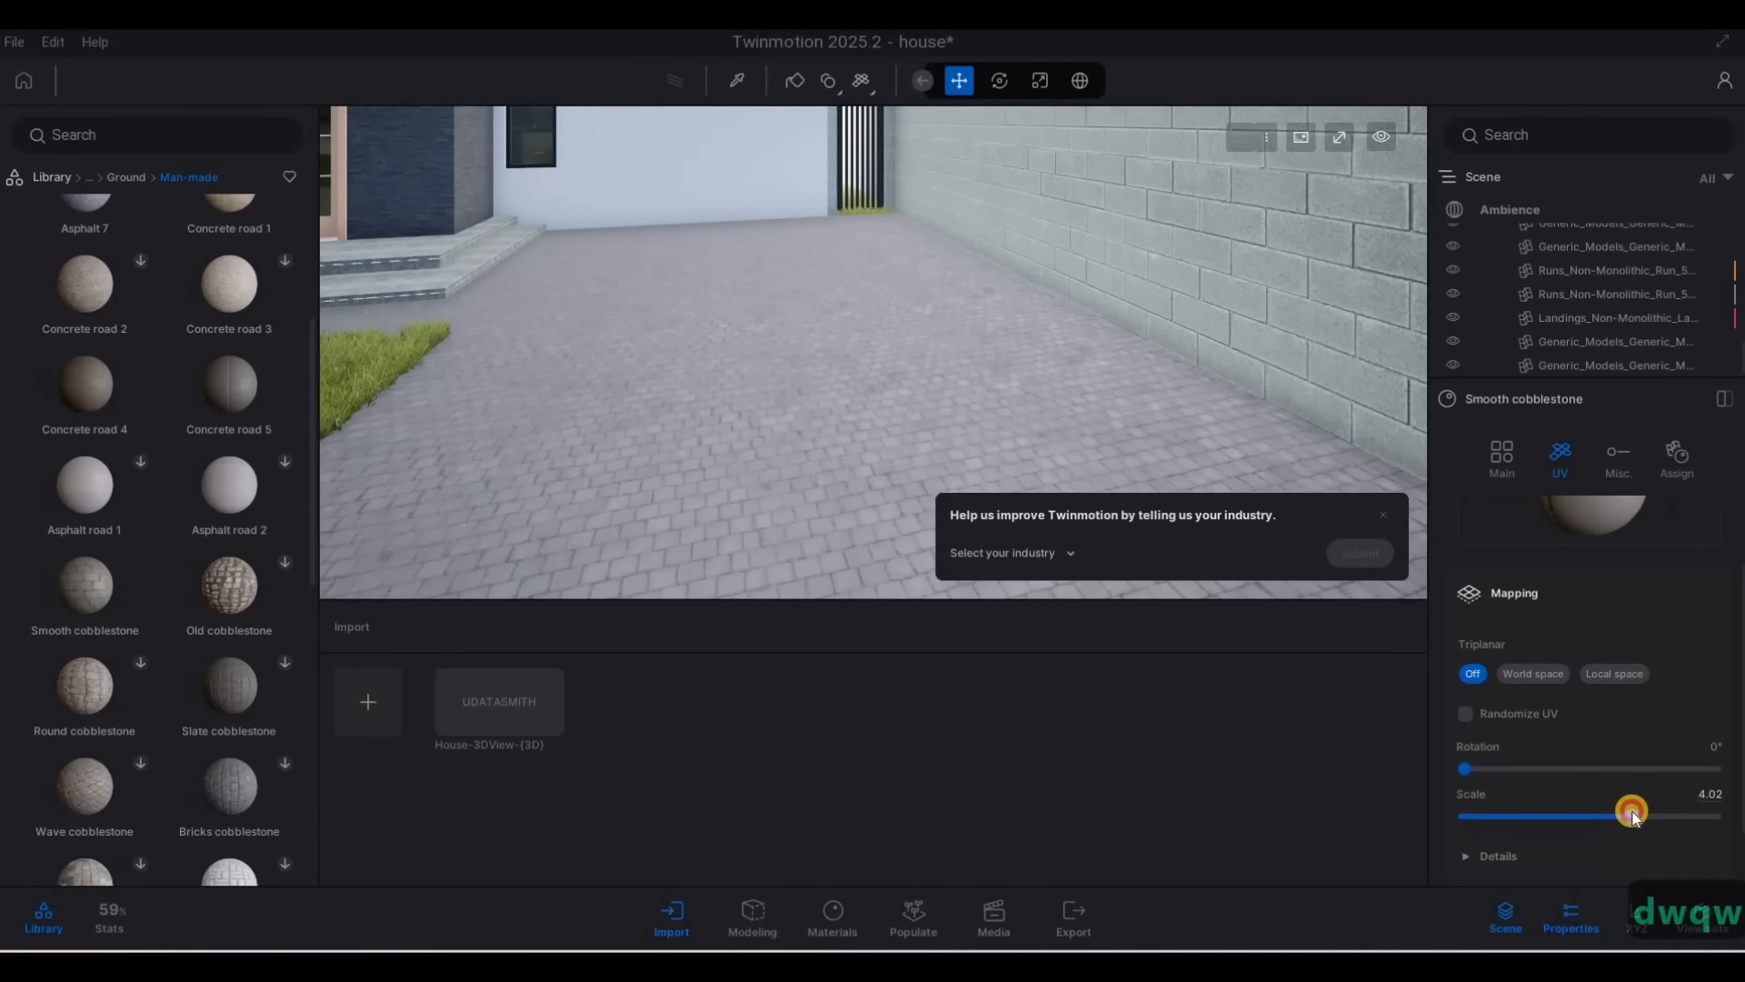
Examine the road, curb, sidewalk and driveway surfaces from the street and up to the boundary wall
key("s")
key("x")
key("3")
key("e")
key("a")
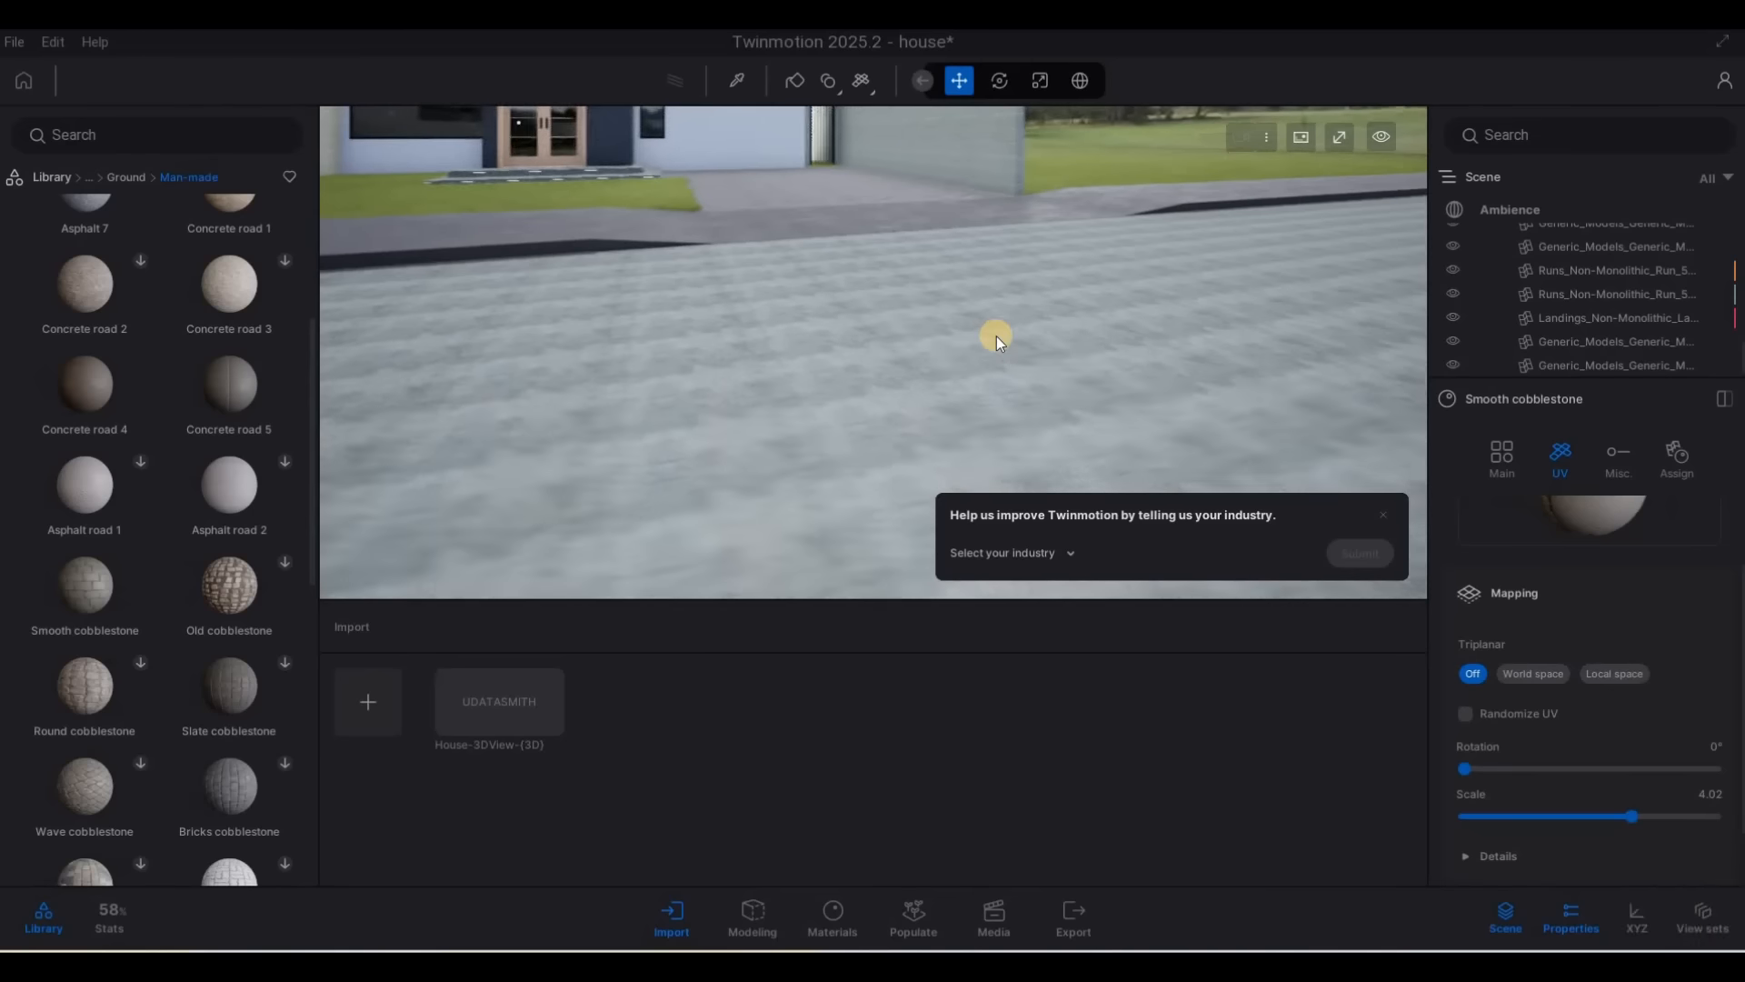
key("s")
scroll(1545, 546, "up", 1)
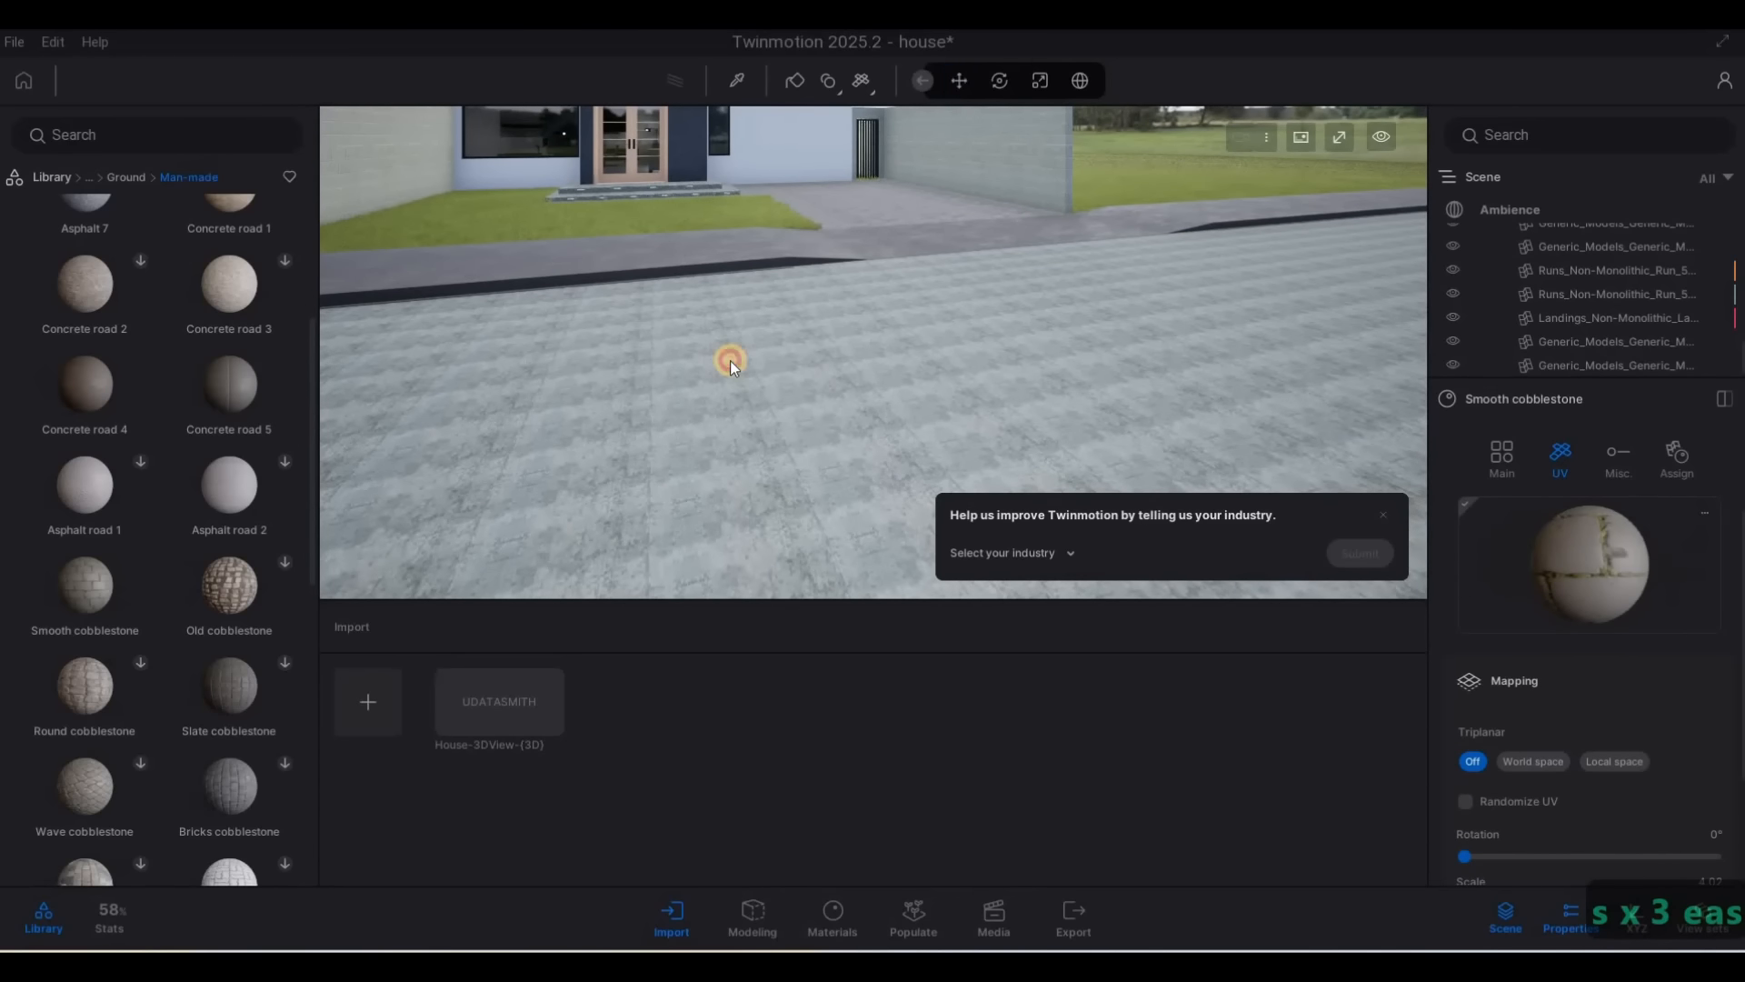
key("d")
key("w")
right_click_drag(686, 253, 125, 188)
key("q")
key("w")
key("a")
key("a")
key("w")
key("d")
key("s")
key("e")
key("d")
key("w")
key("a")
key("w")
key("q")
key("d")
key("w")
key("w")
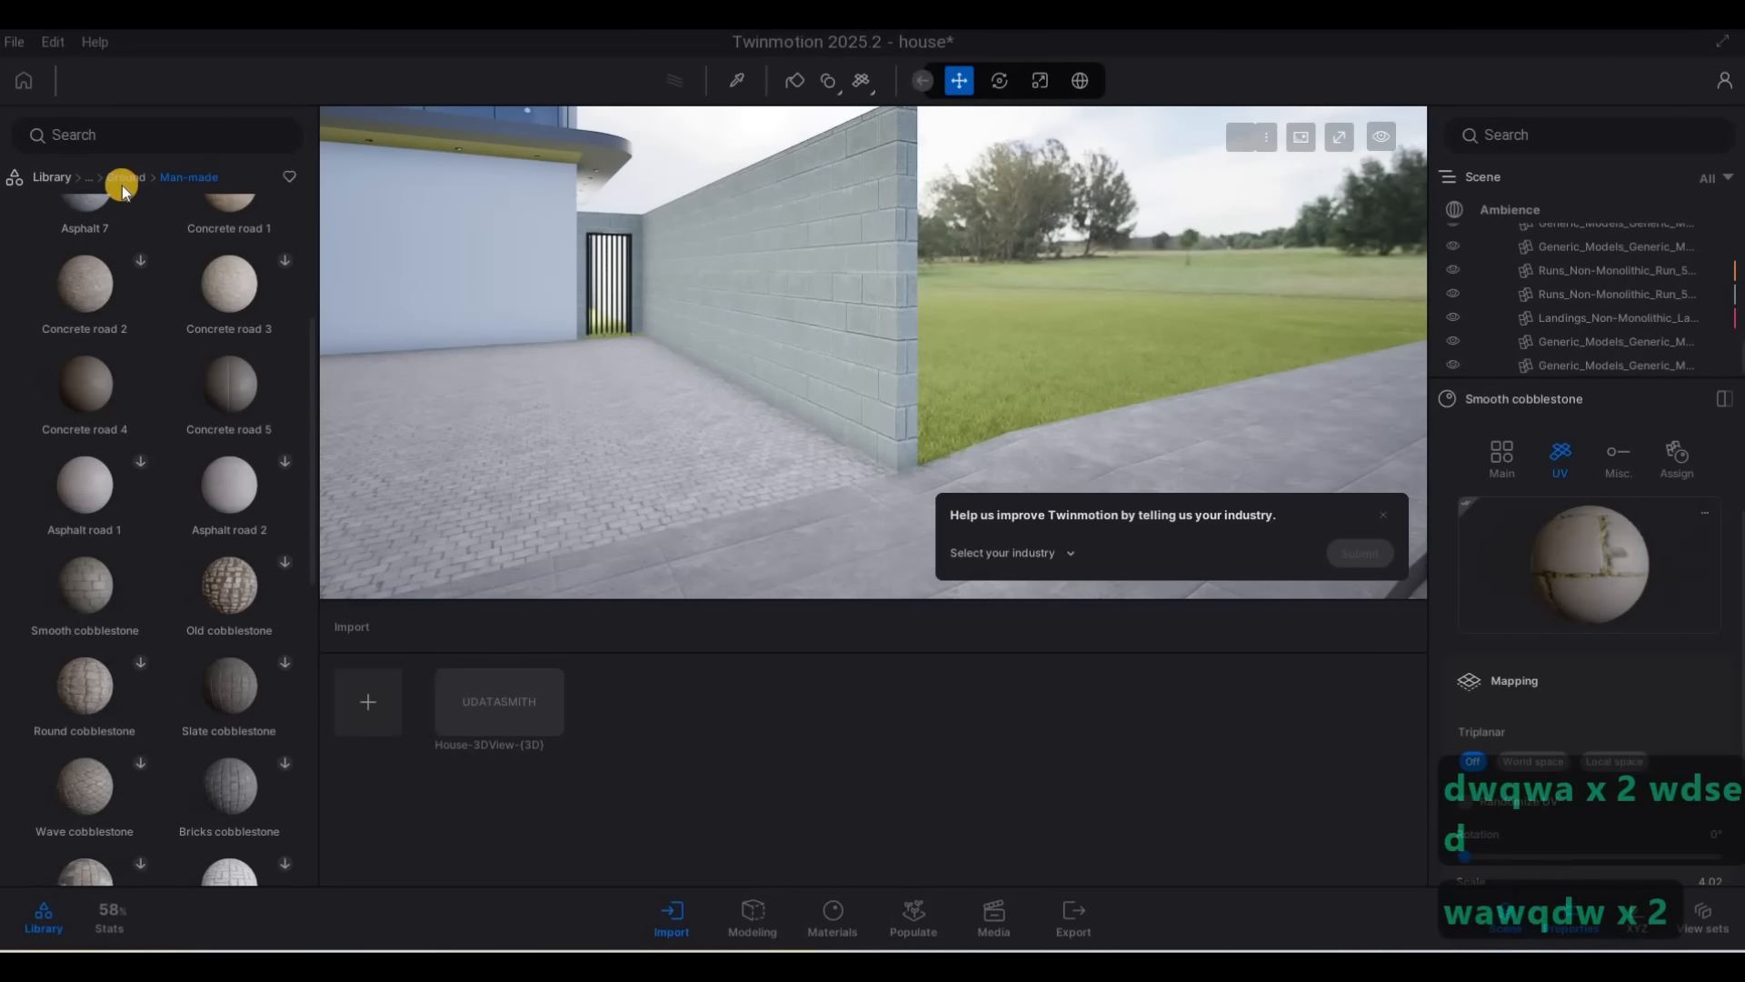
Download the Stone wall 1 material from the Stones materials and apply it to the block boundary wall beside the driveway
left_click(125, 186)
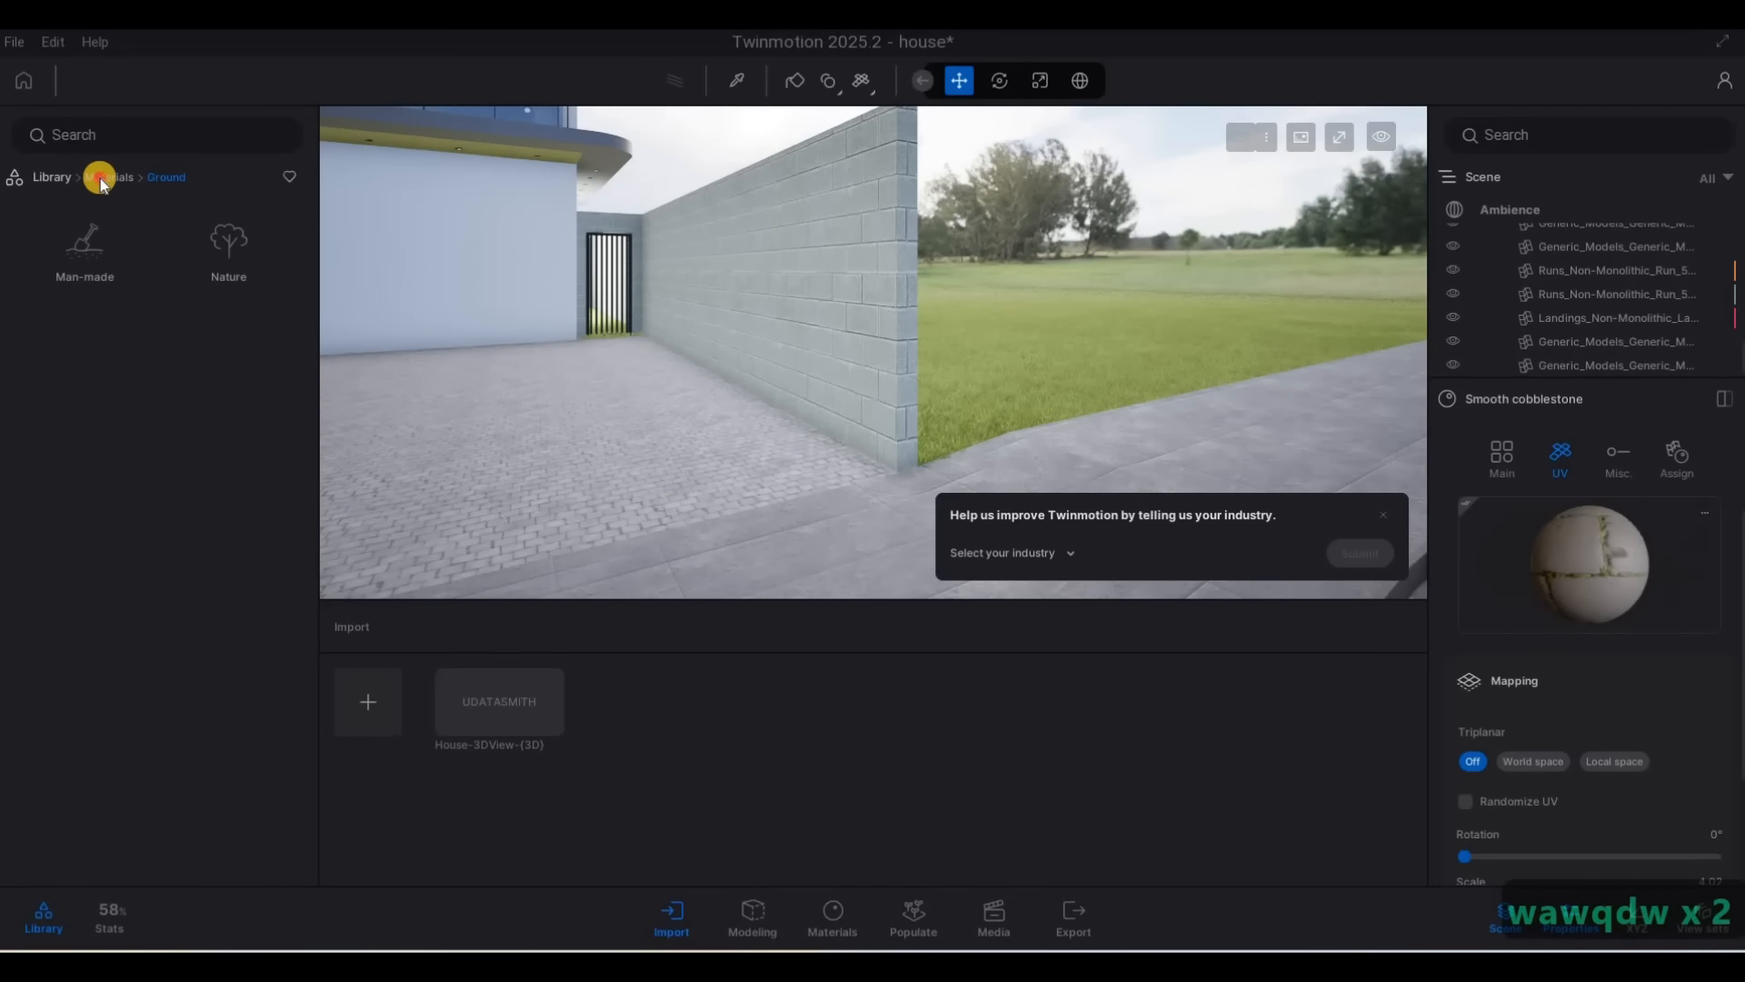
left_click(102, 179)
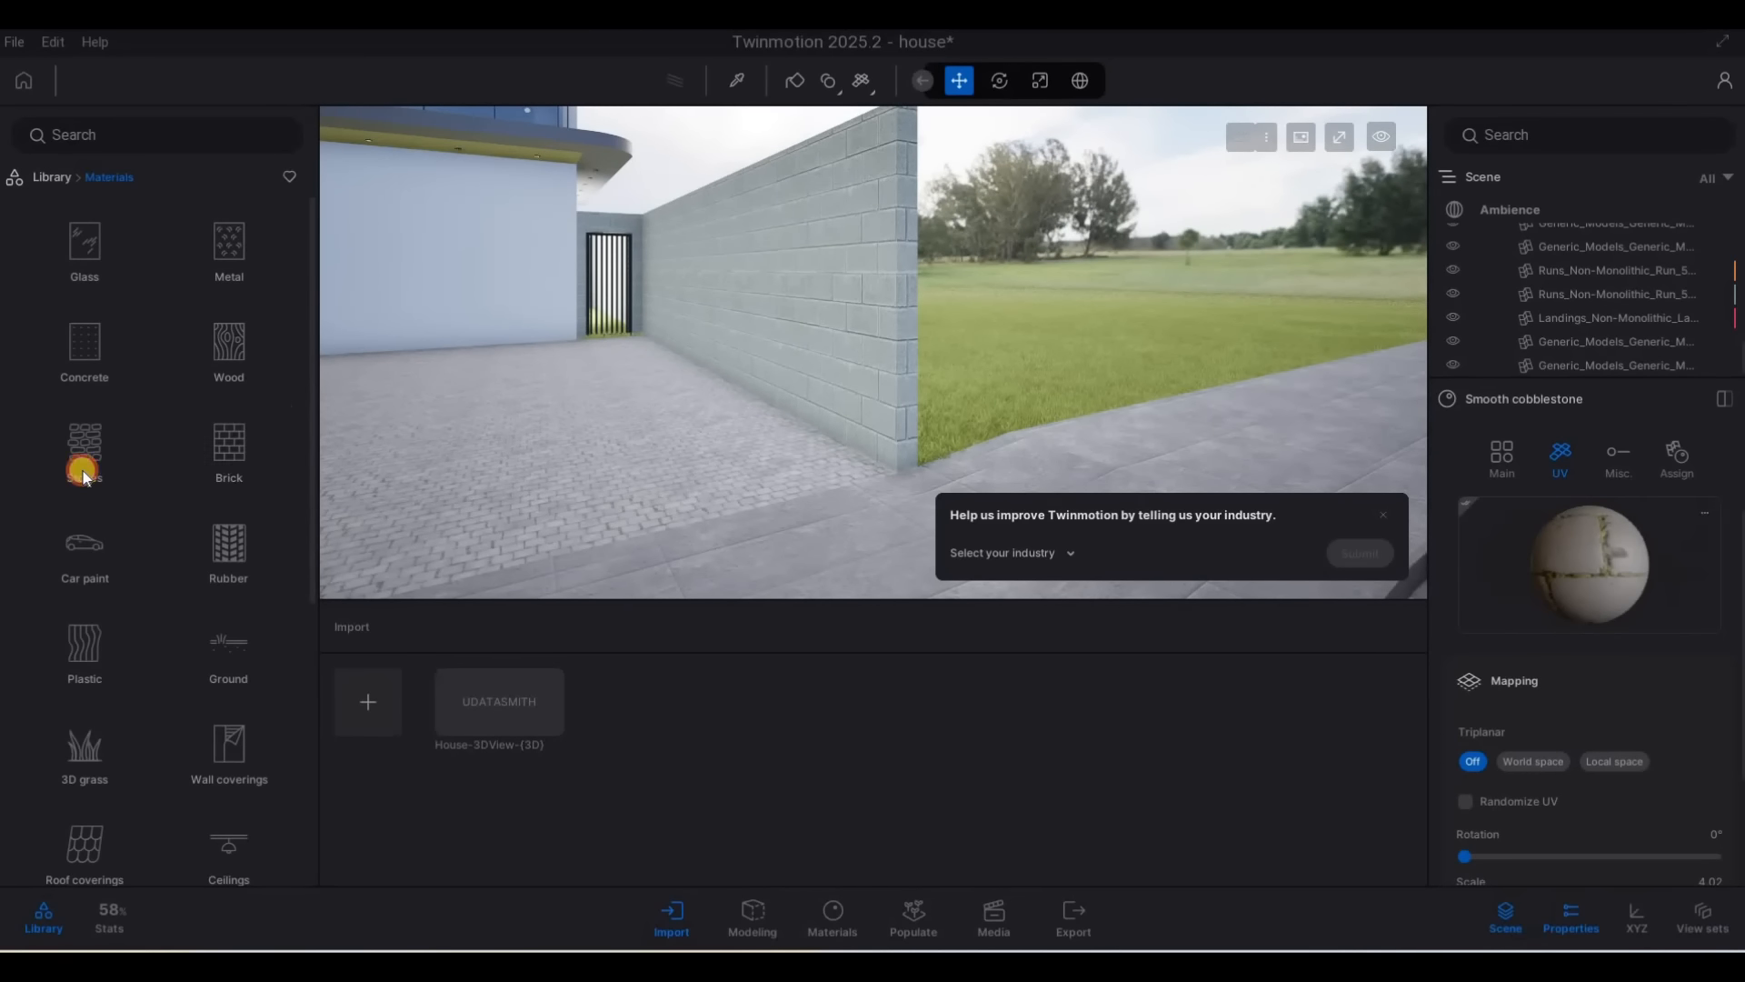
left_click(81, 471)
scroll(136, 641, "down", 3)
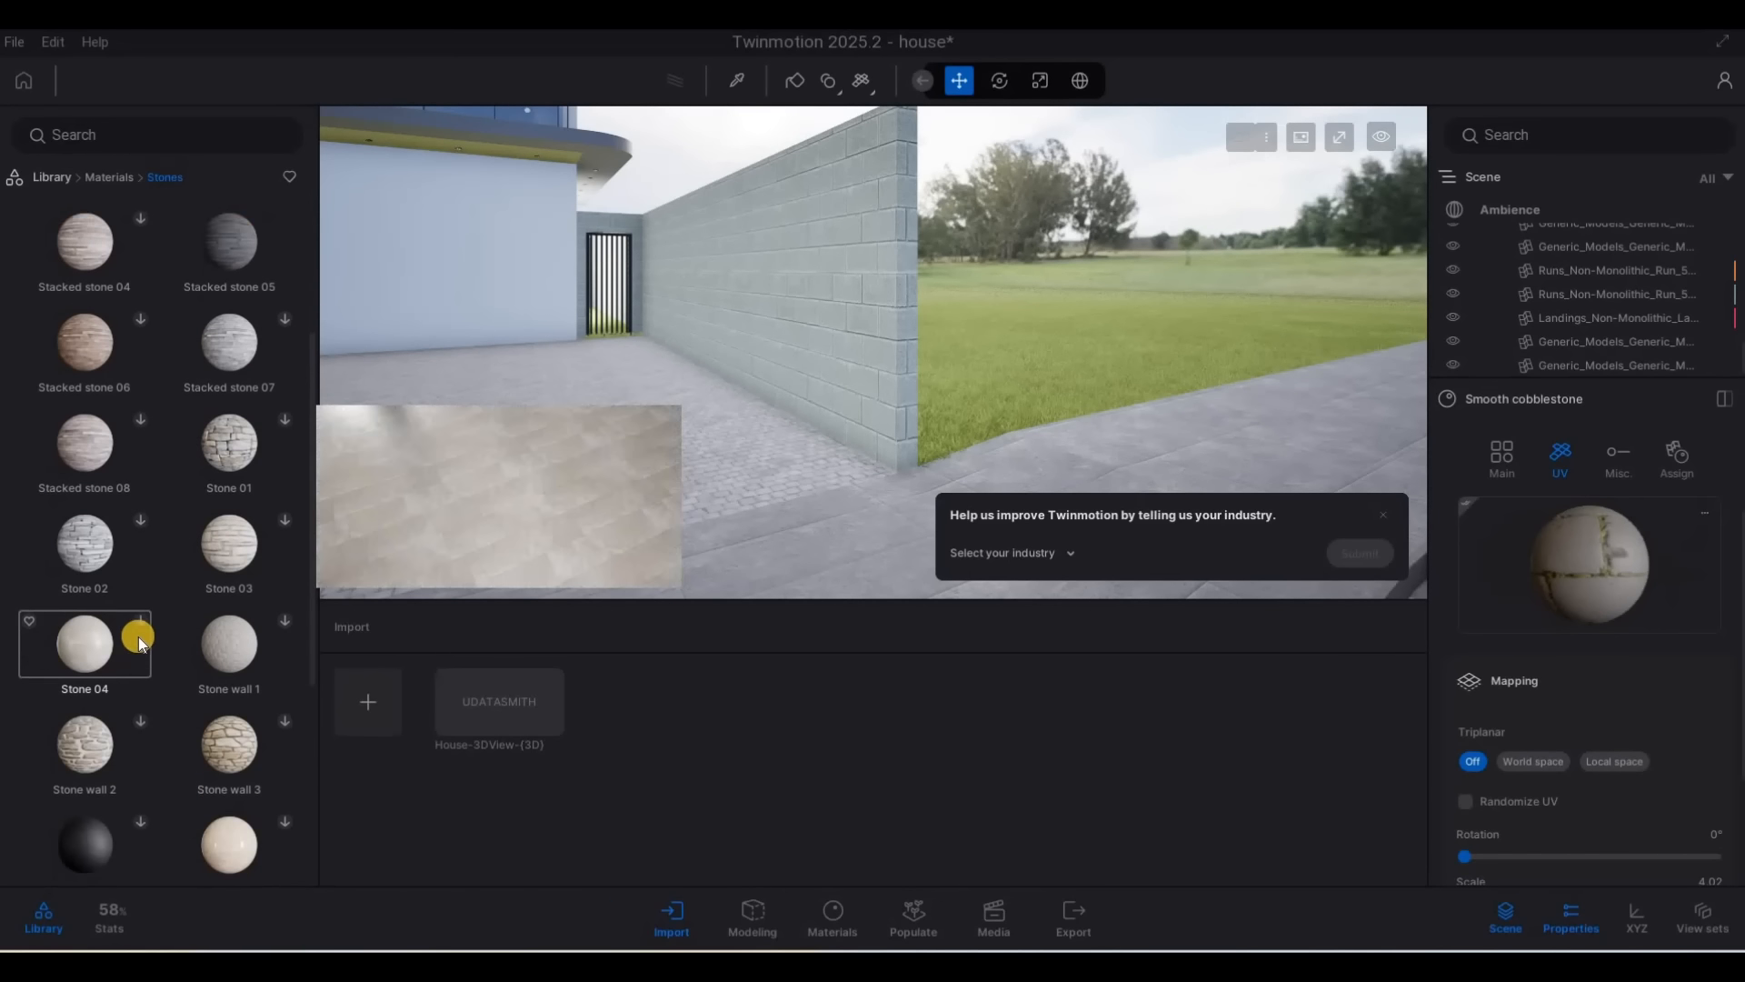
scroll(292, 438, "down", 2)
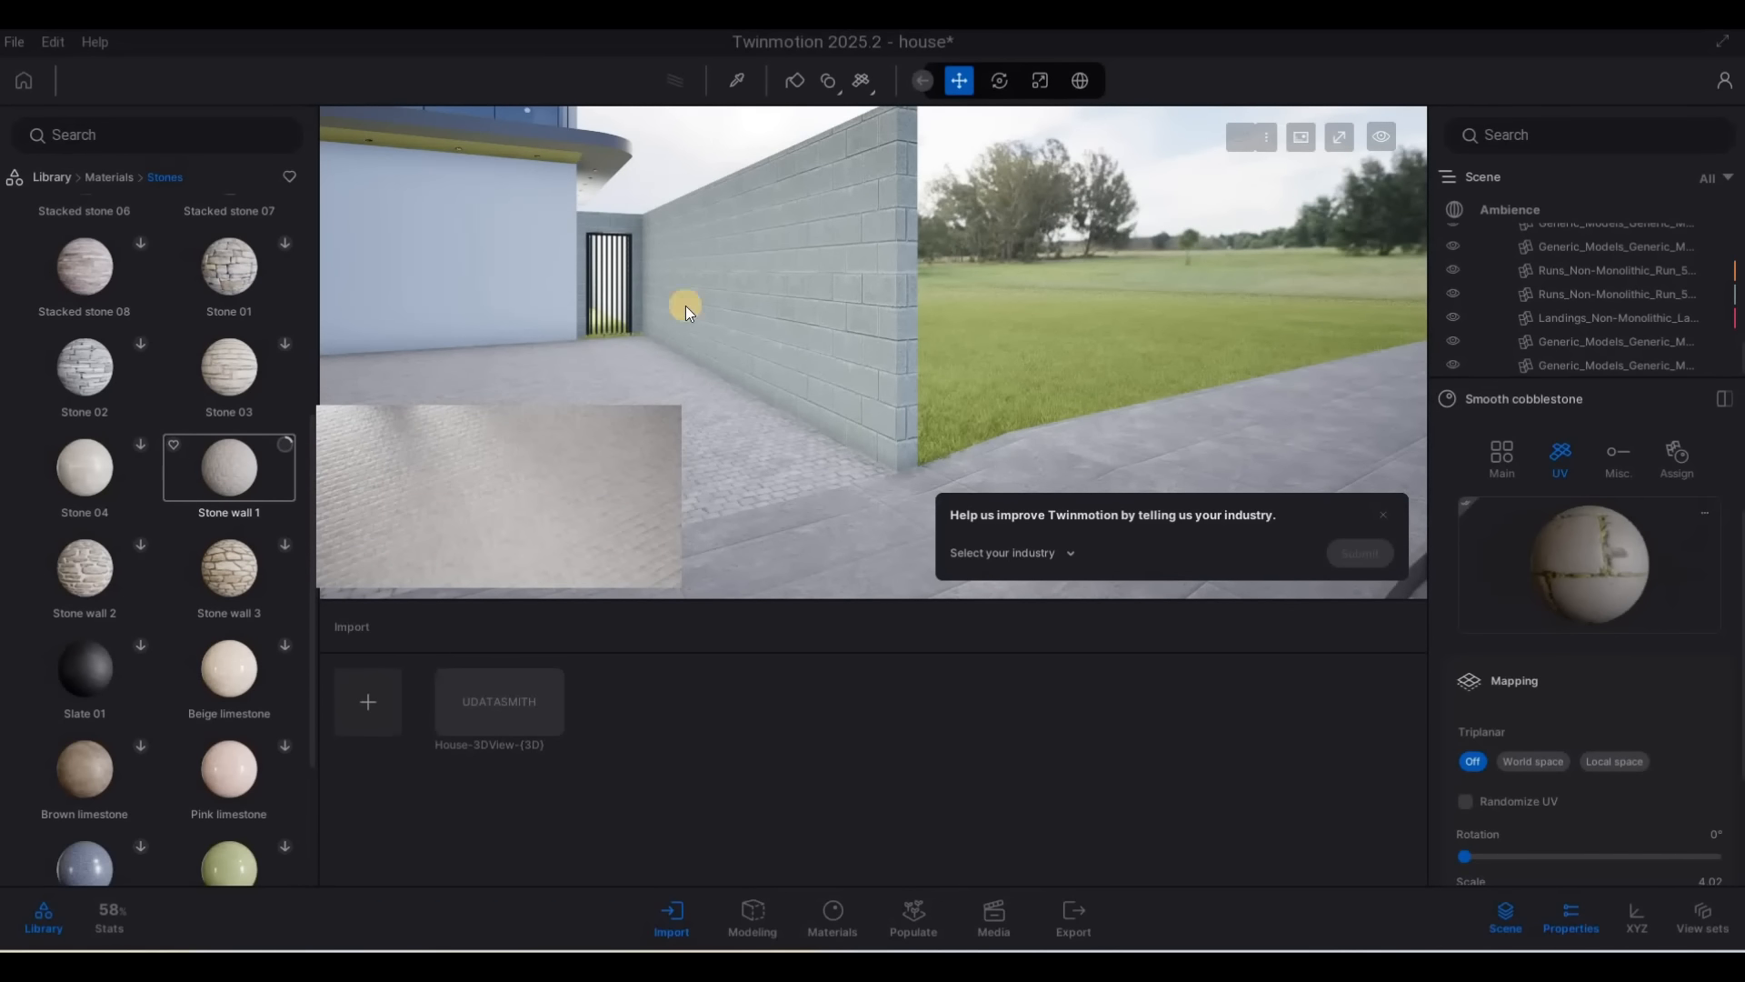
left_click_drag(685, 306, 836, 249)
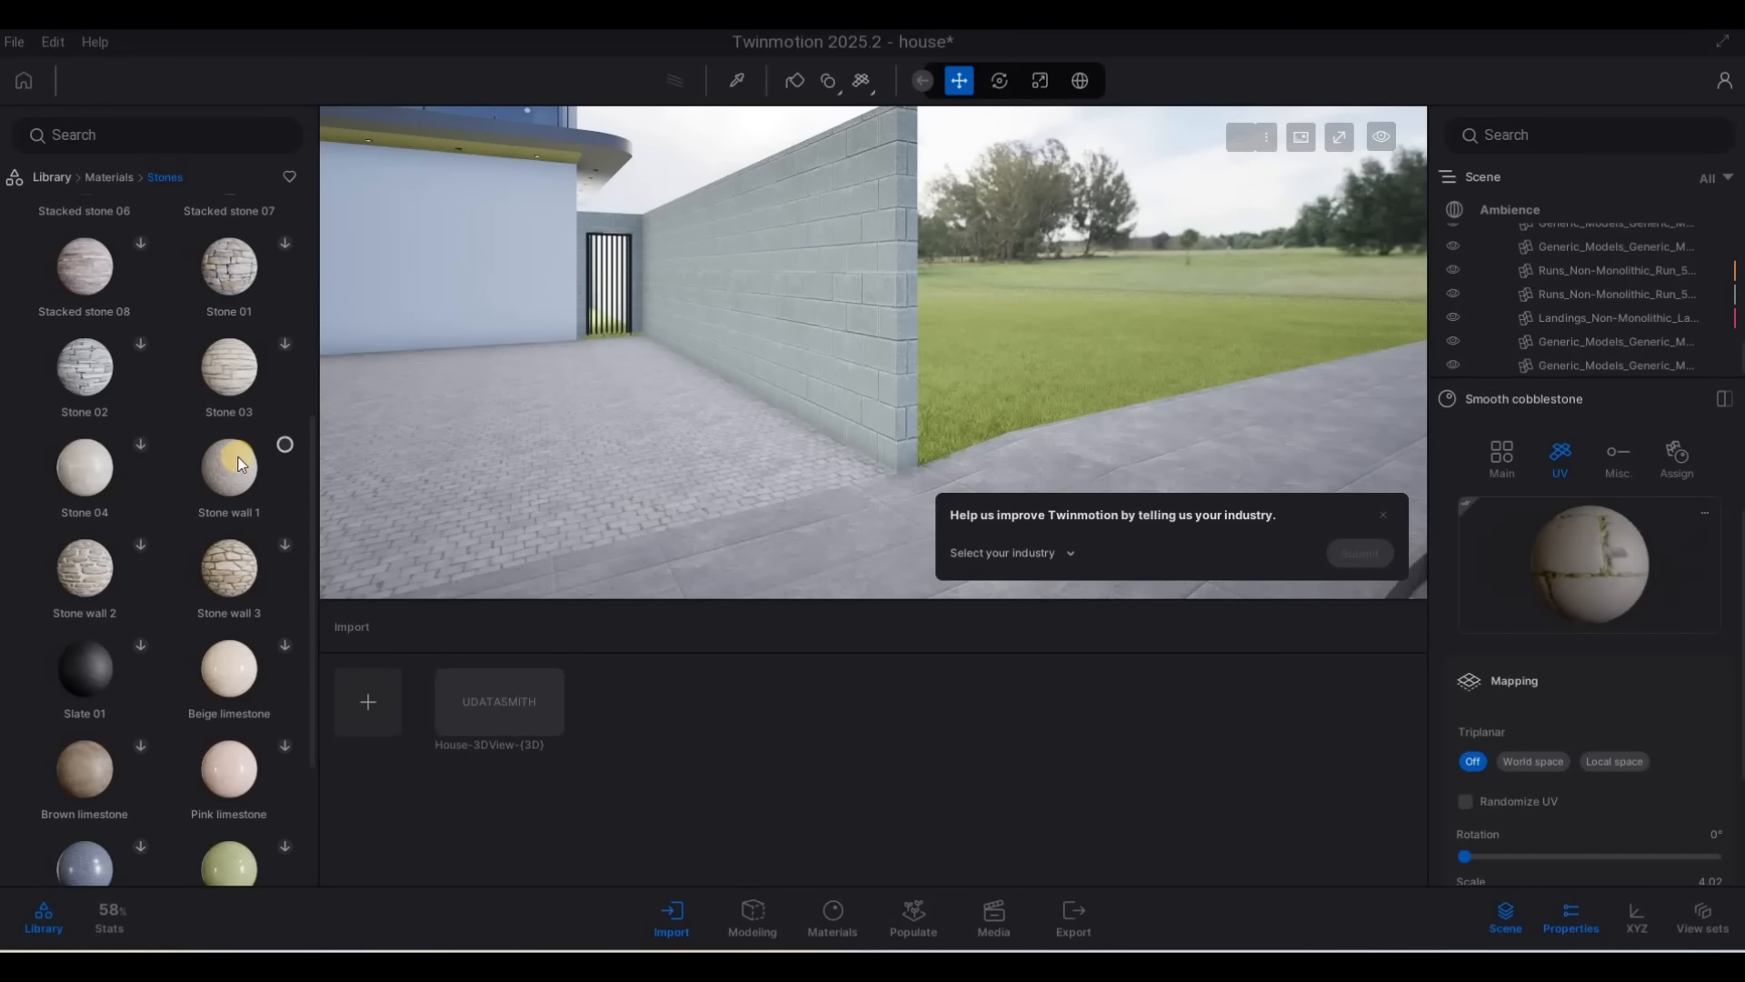
left_click_drag(241, 464, 744, 318)
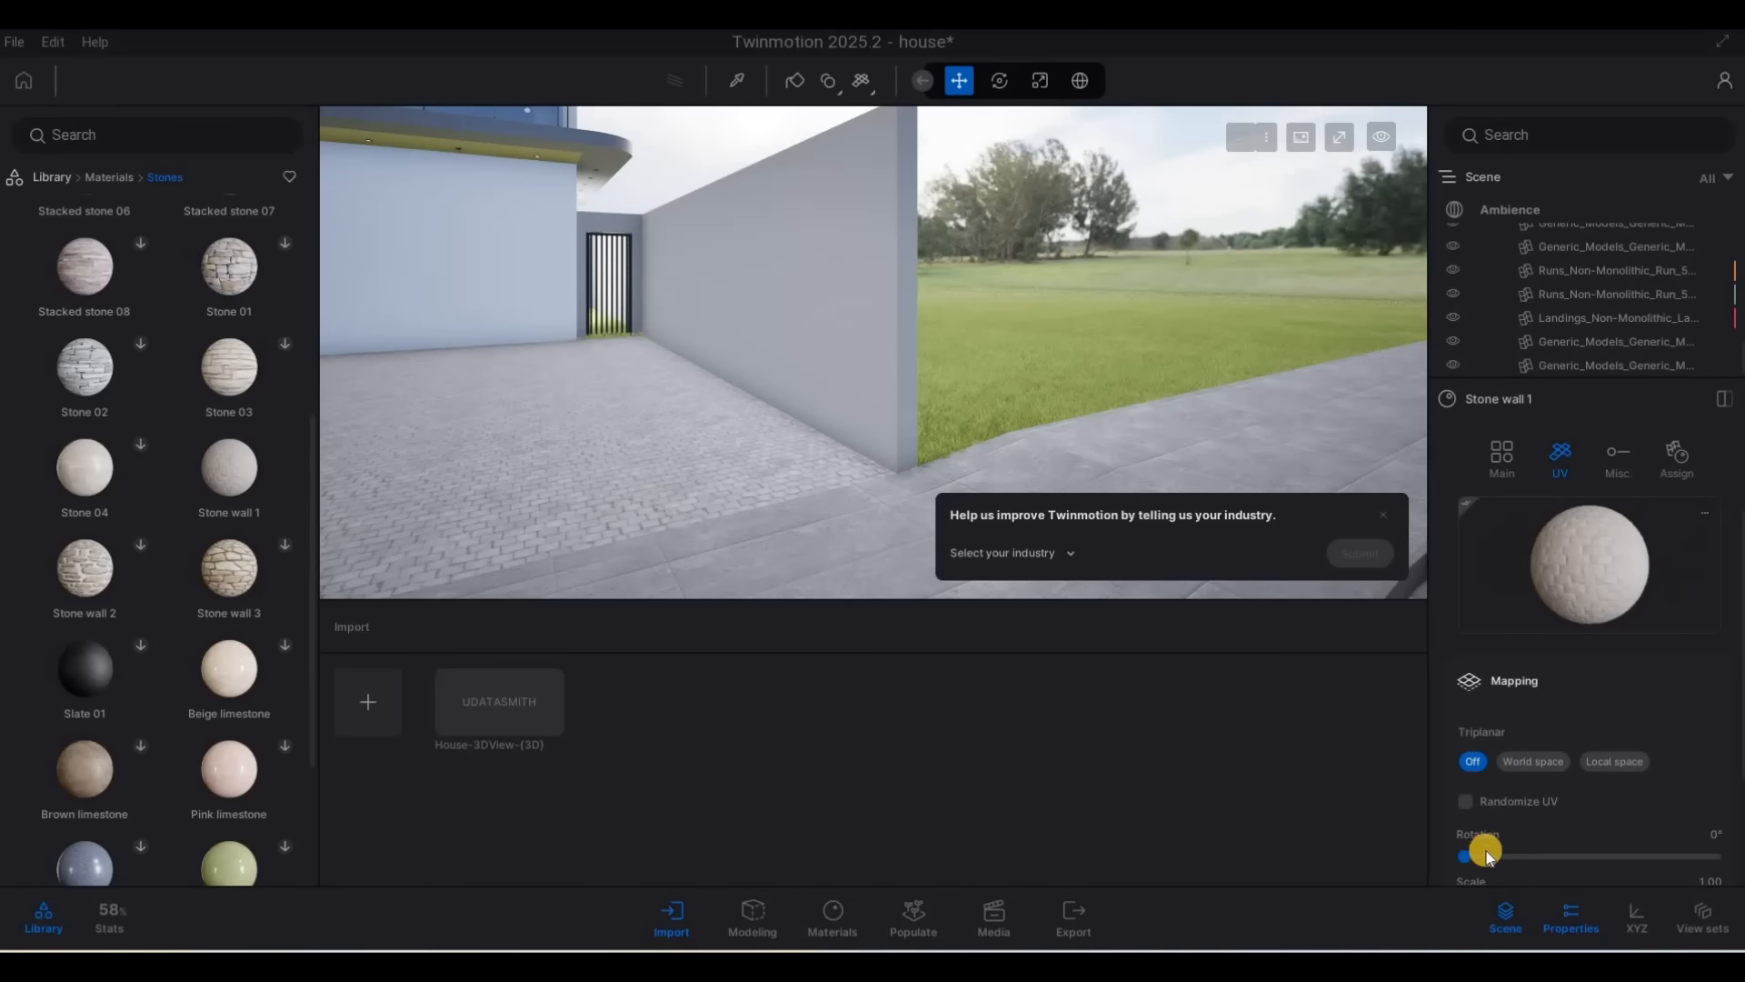
Enable Randomize UV for the boundary wall's Stone wall 1 material and set its UV scale to 8.69
scroll(1505, 805, "down", 2)
left_click_drag(1491, 811, 1679, 809)
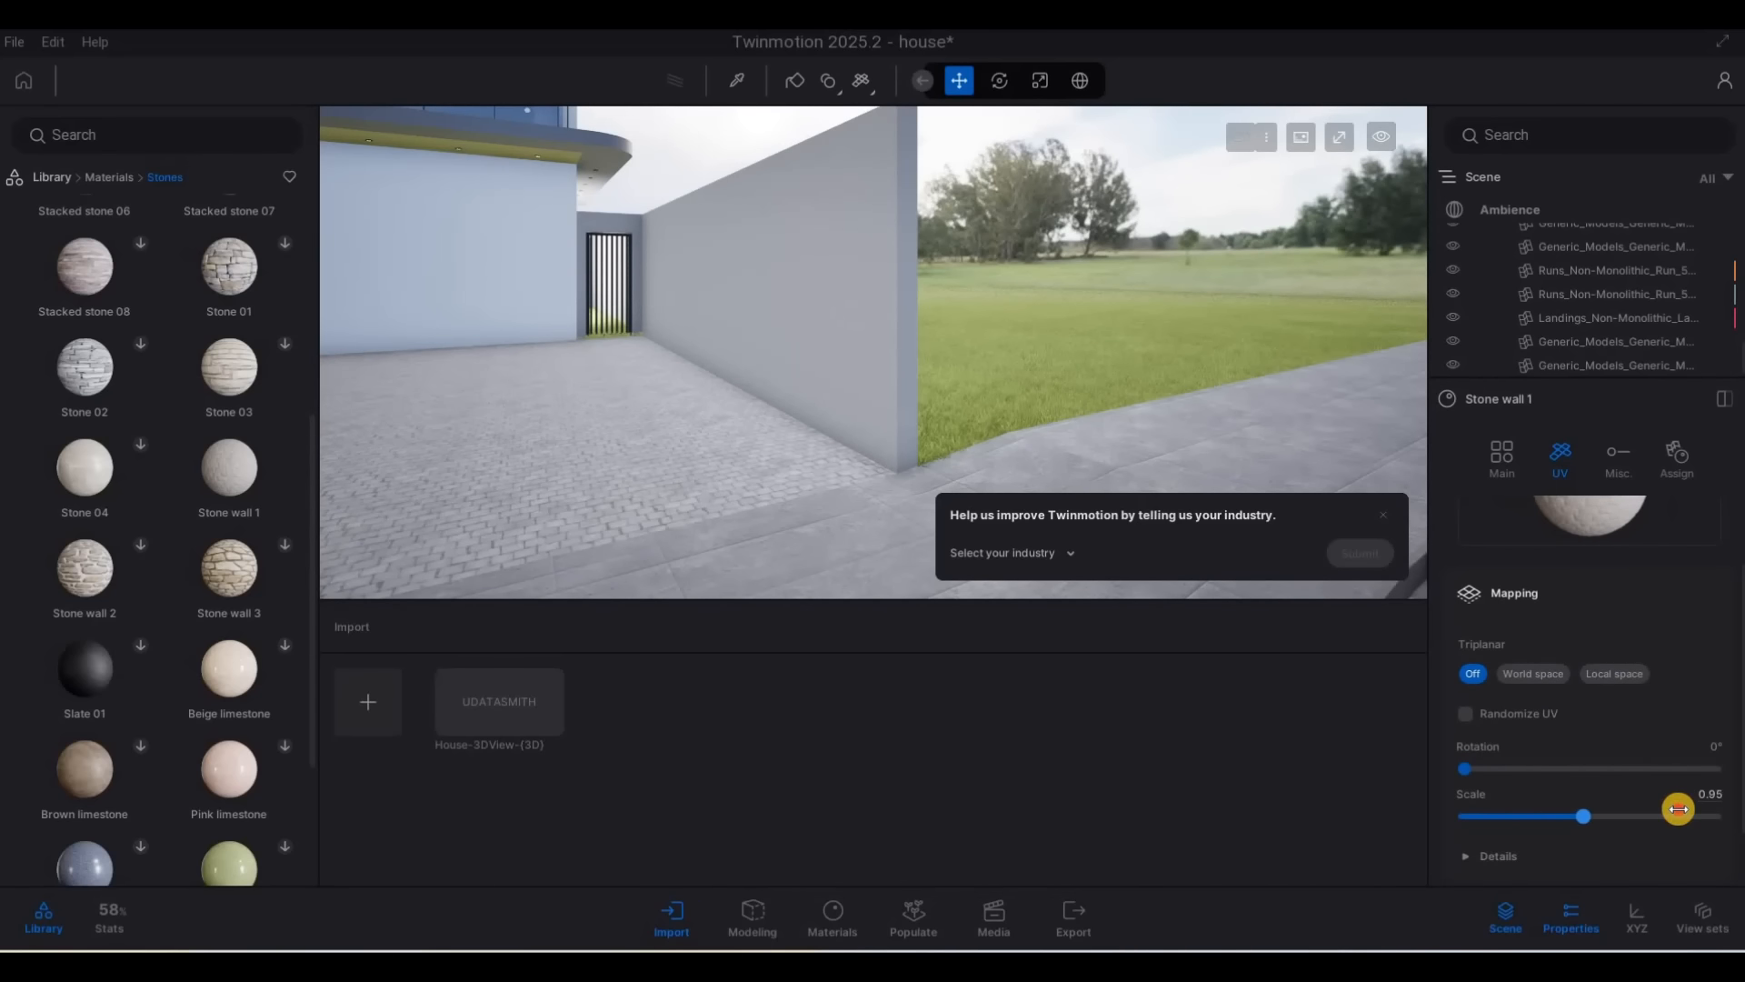
left_click(1466, 713)
left_click_drag(1684, 820, 1695, 817)
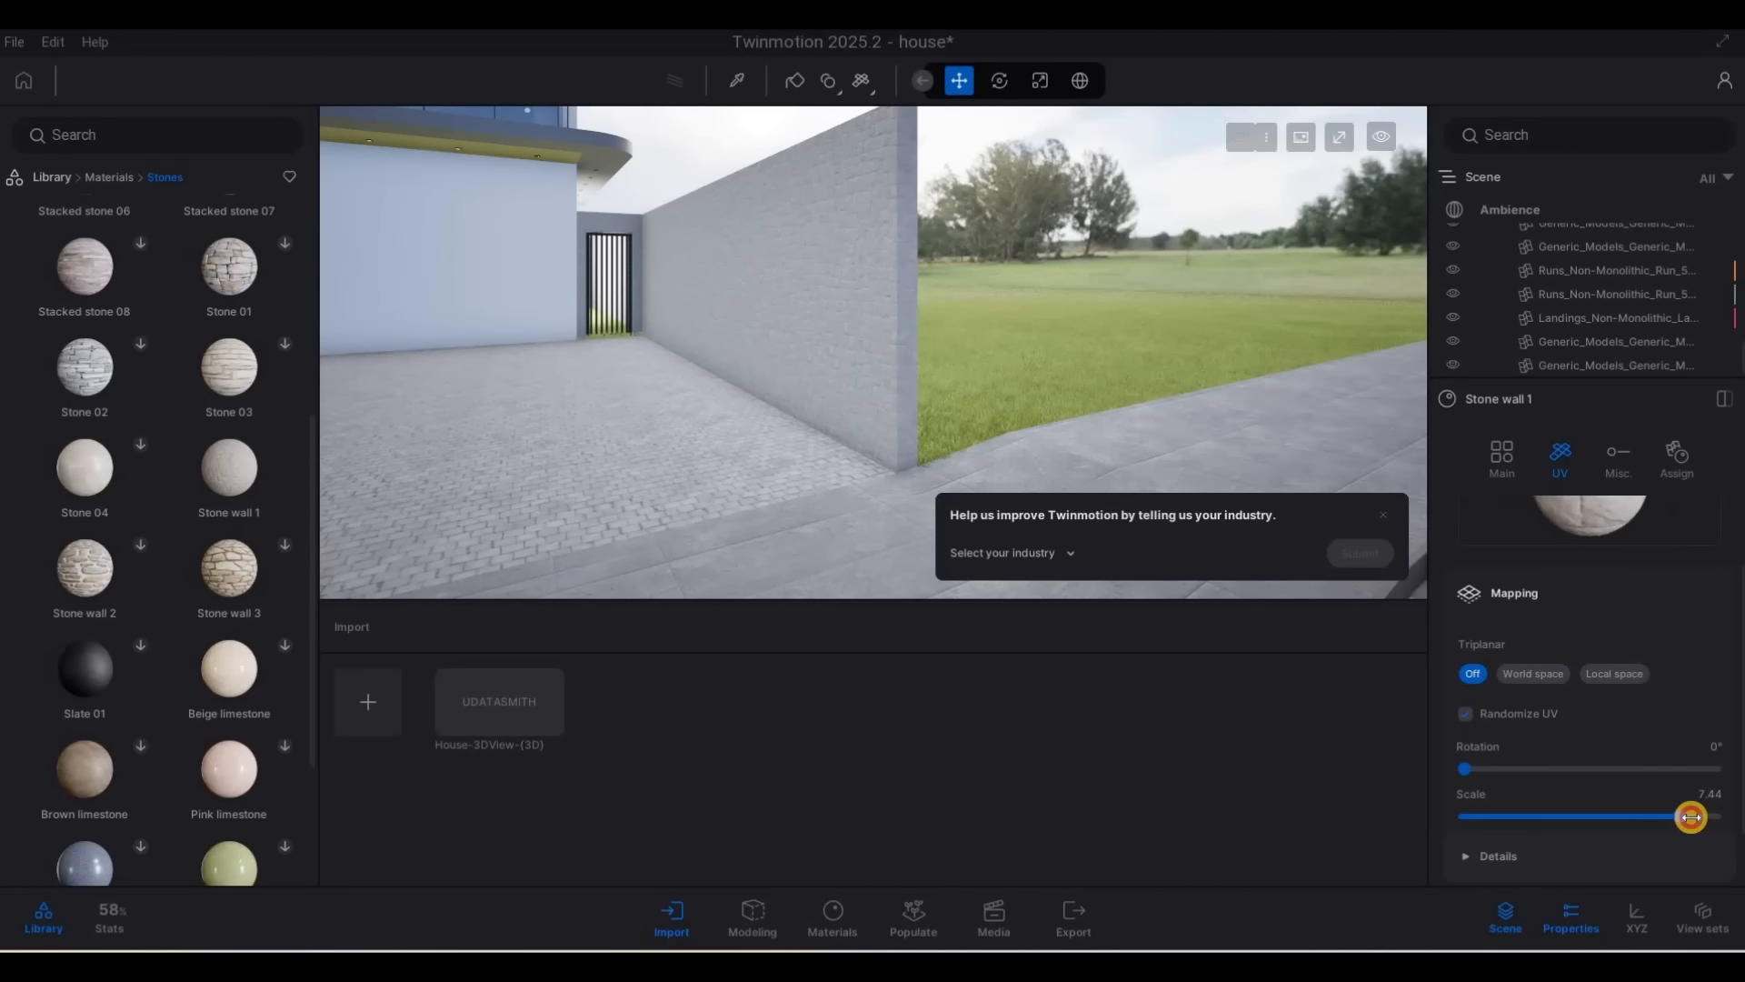
key("a")
key("w")
key("w")
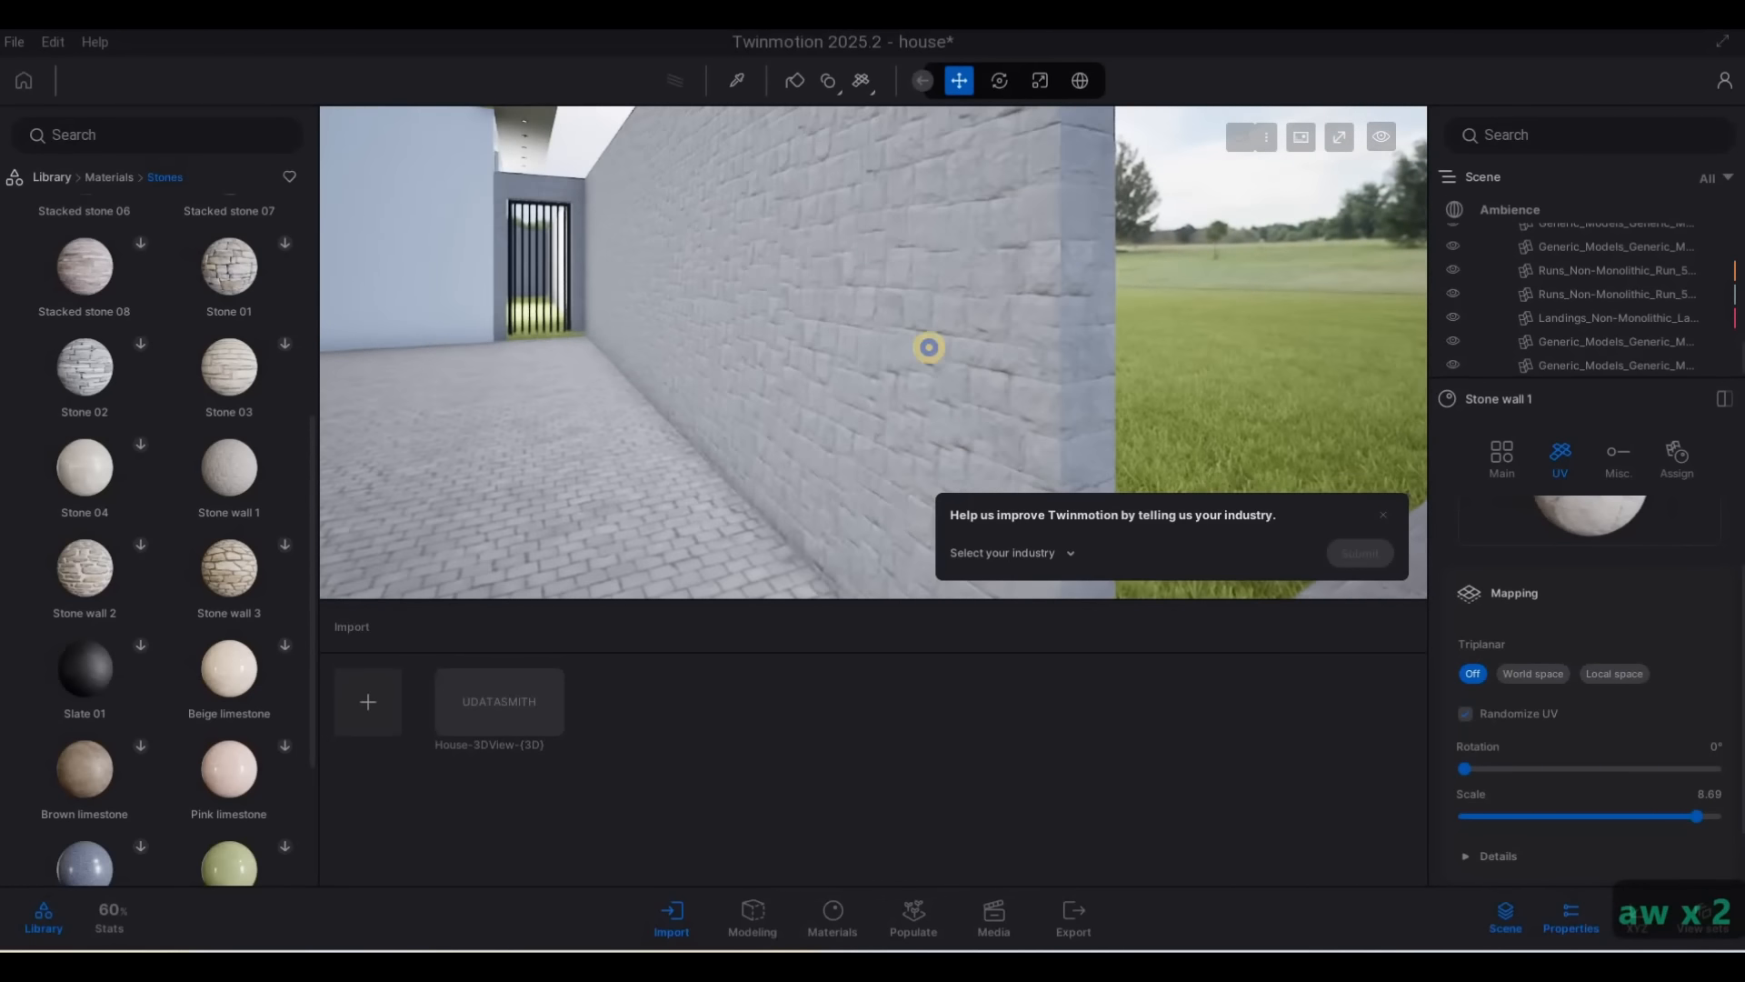
Examine the boundary wall, driveway and house front from close up and back across the street
key("s")
key("a")
right_click_drag(814, 335, 1070, 447)
key("a")
key("a")
key("a")
key("s")
key("w")
key("w")
key("w")
key("w")
key("w")
key("w")
key("d")
key("s")
key("a")
key("a")
key("a")
key("a")
key("a")
key("a")
key("s")
key("s")
key("d")
key("d")
key("s")
key("q")
key("s")
key("s")
key("s")
key("s")
key("a")
key("a")
key("w")
key("a")
key("e")
key("w")
key("d")
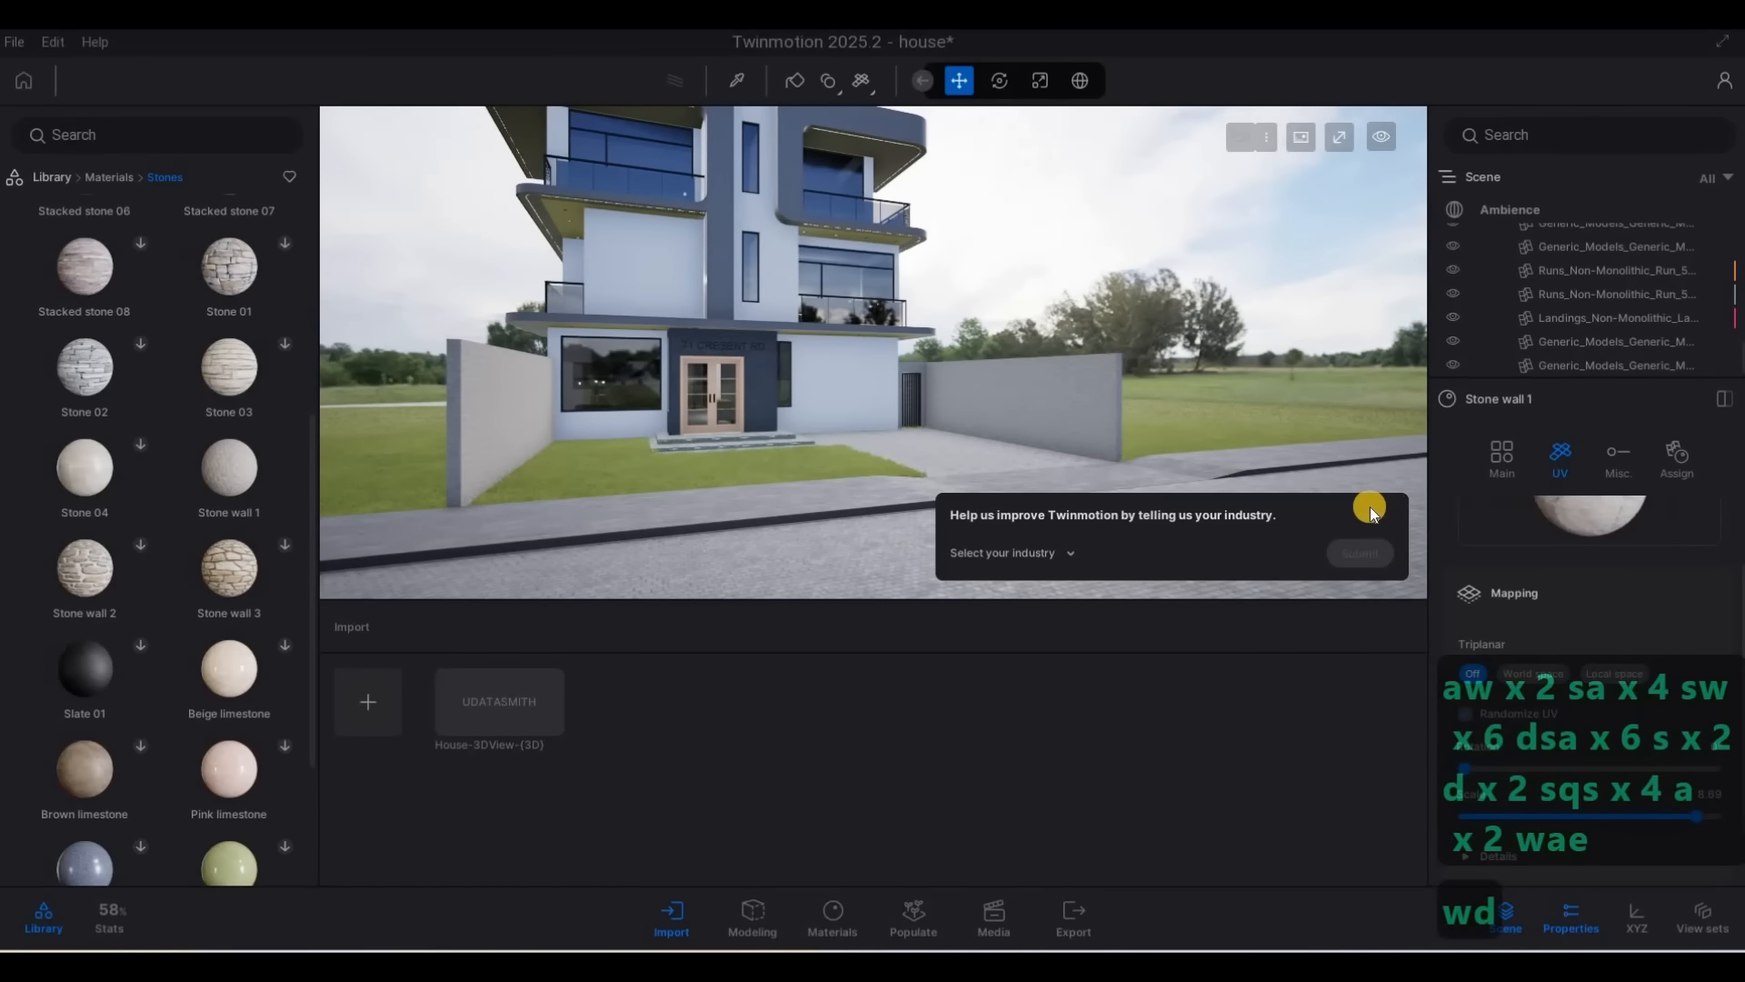
key("d")
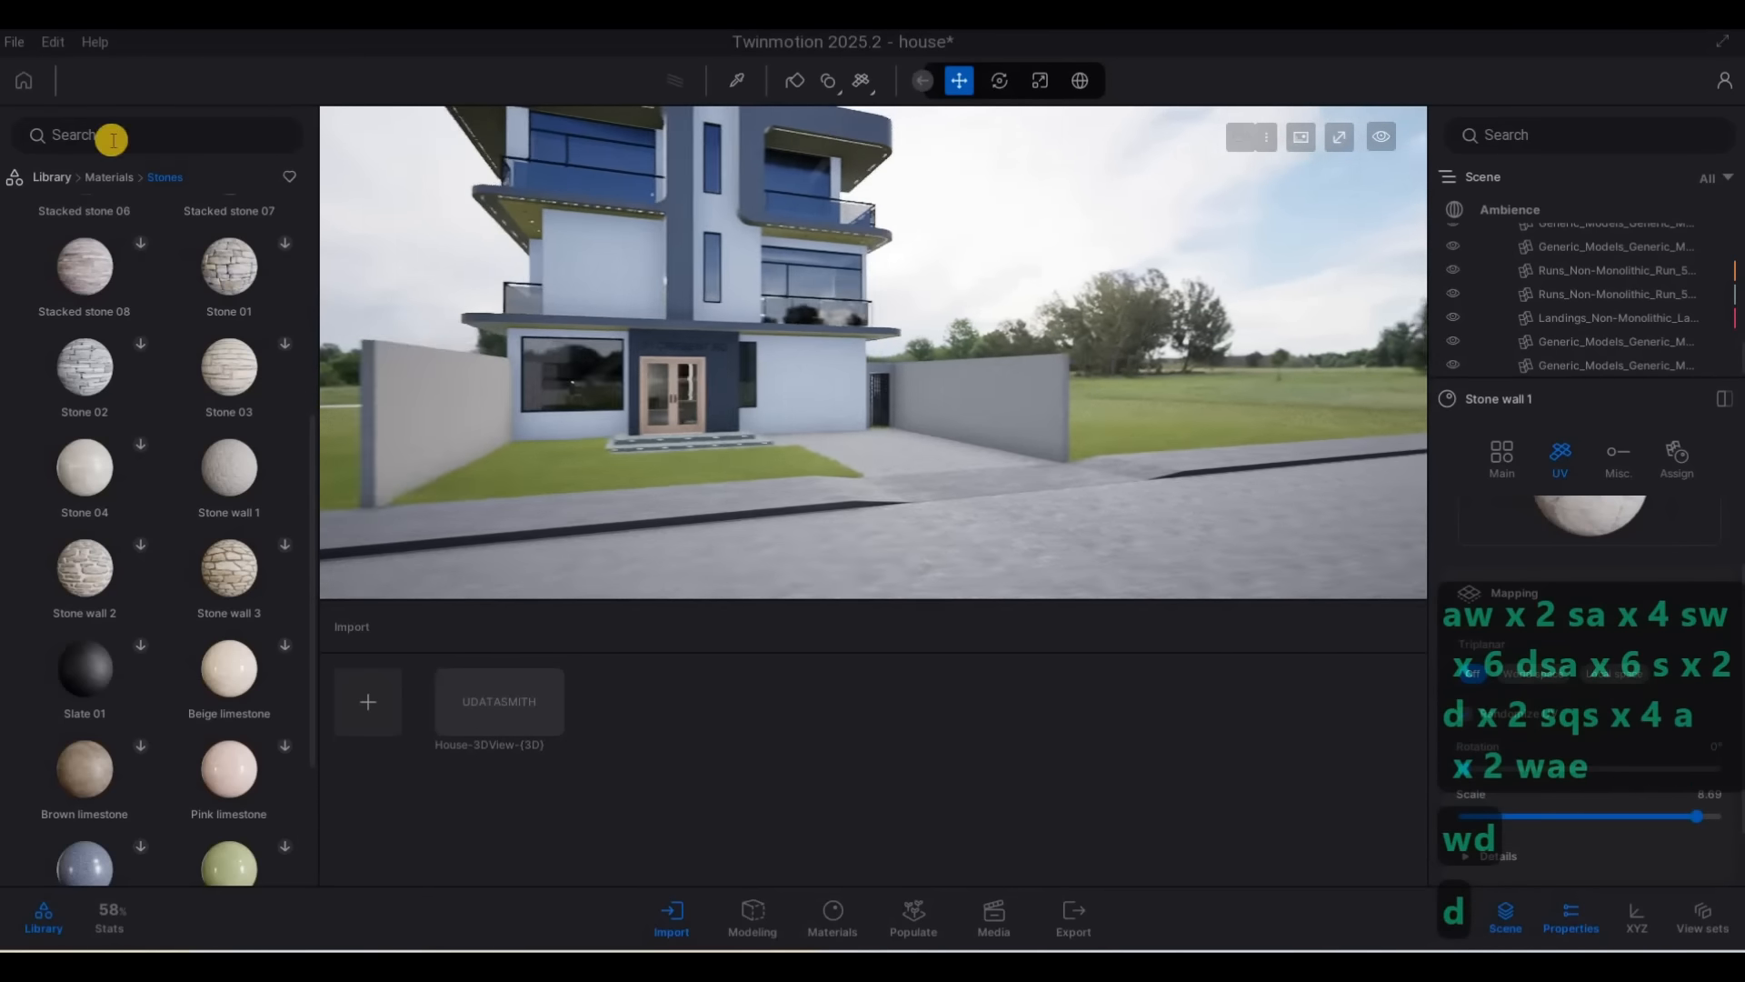
Save the house project
left_click(13, 41)
left_click(36, 201)
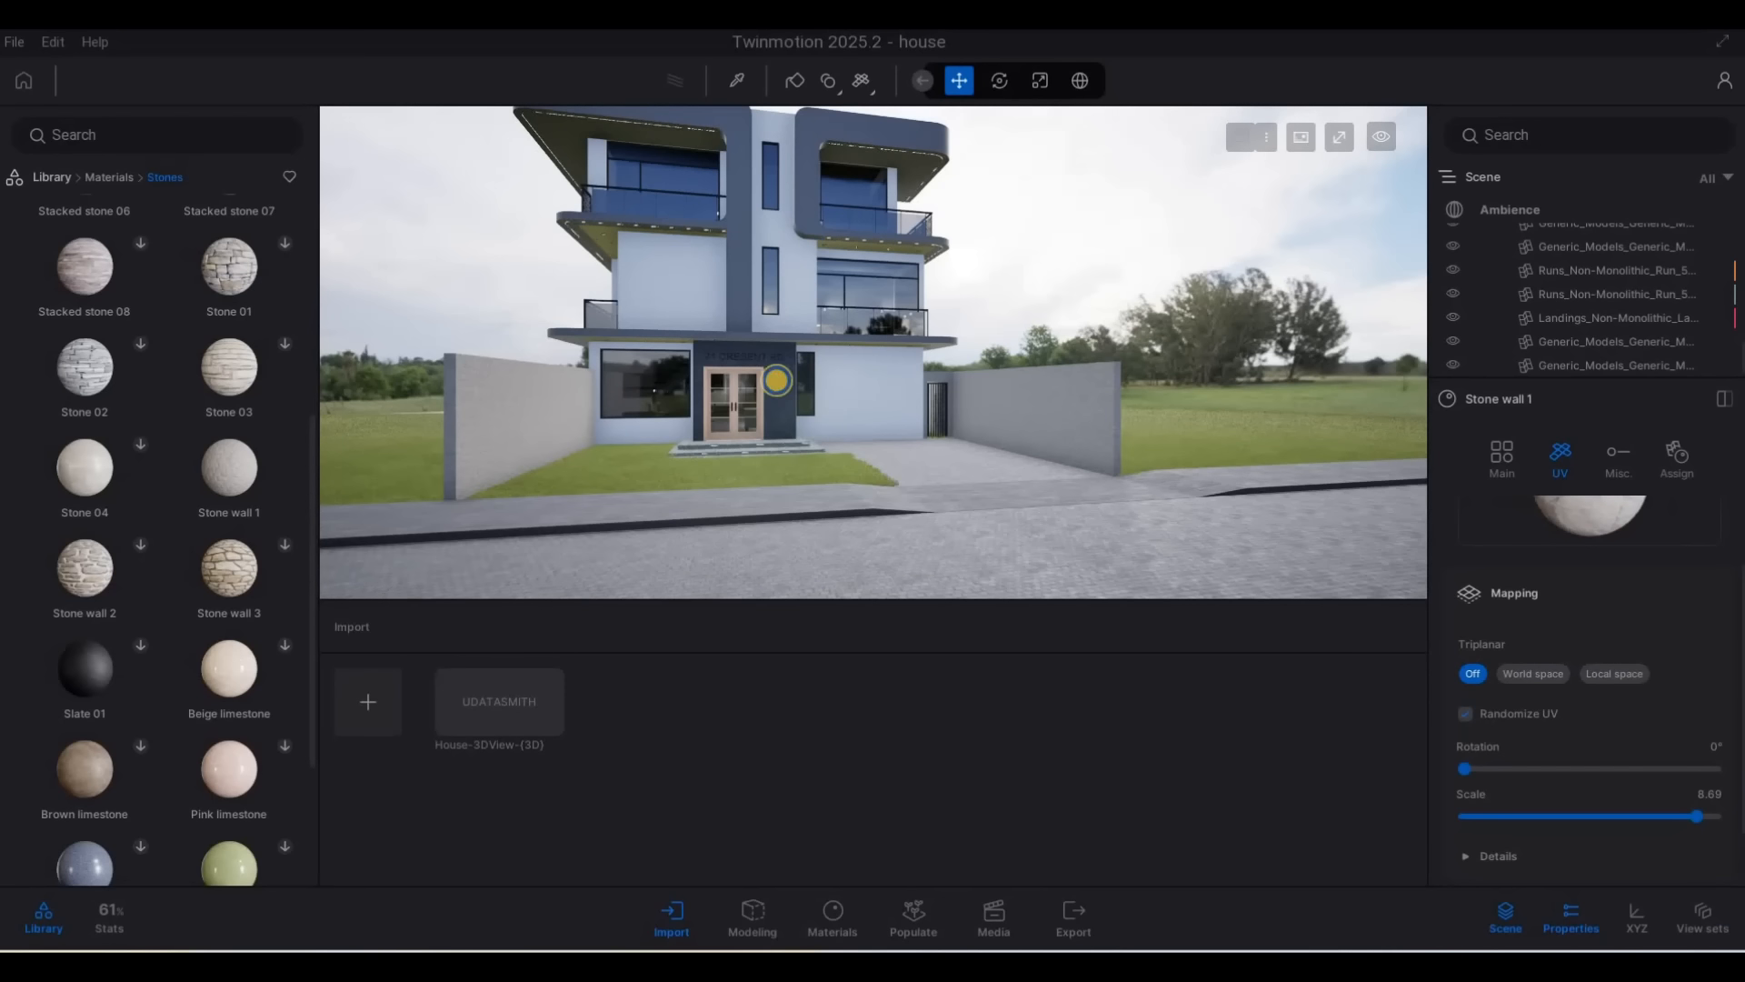
Browse the material library categories, including Car paint, with the driveway in view
key("w")
key("d")
key("w")
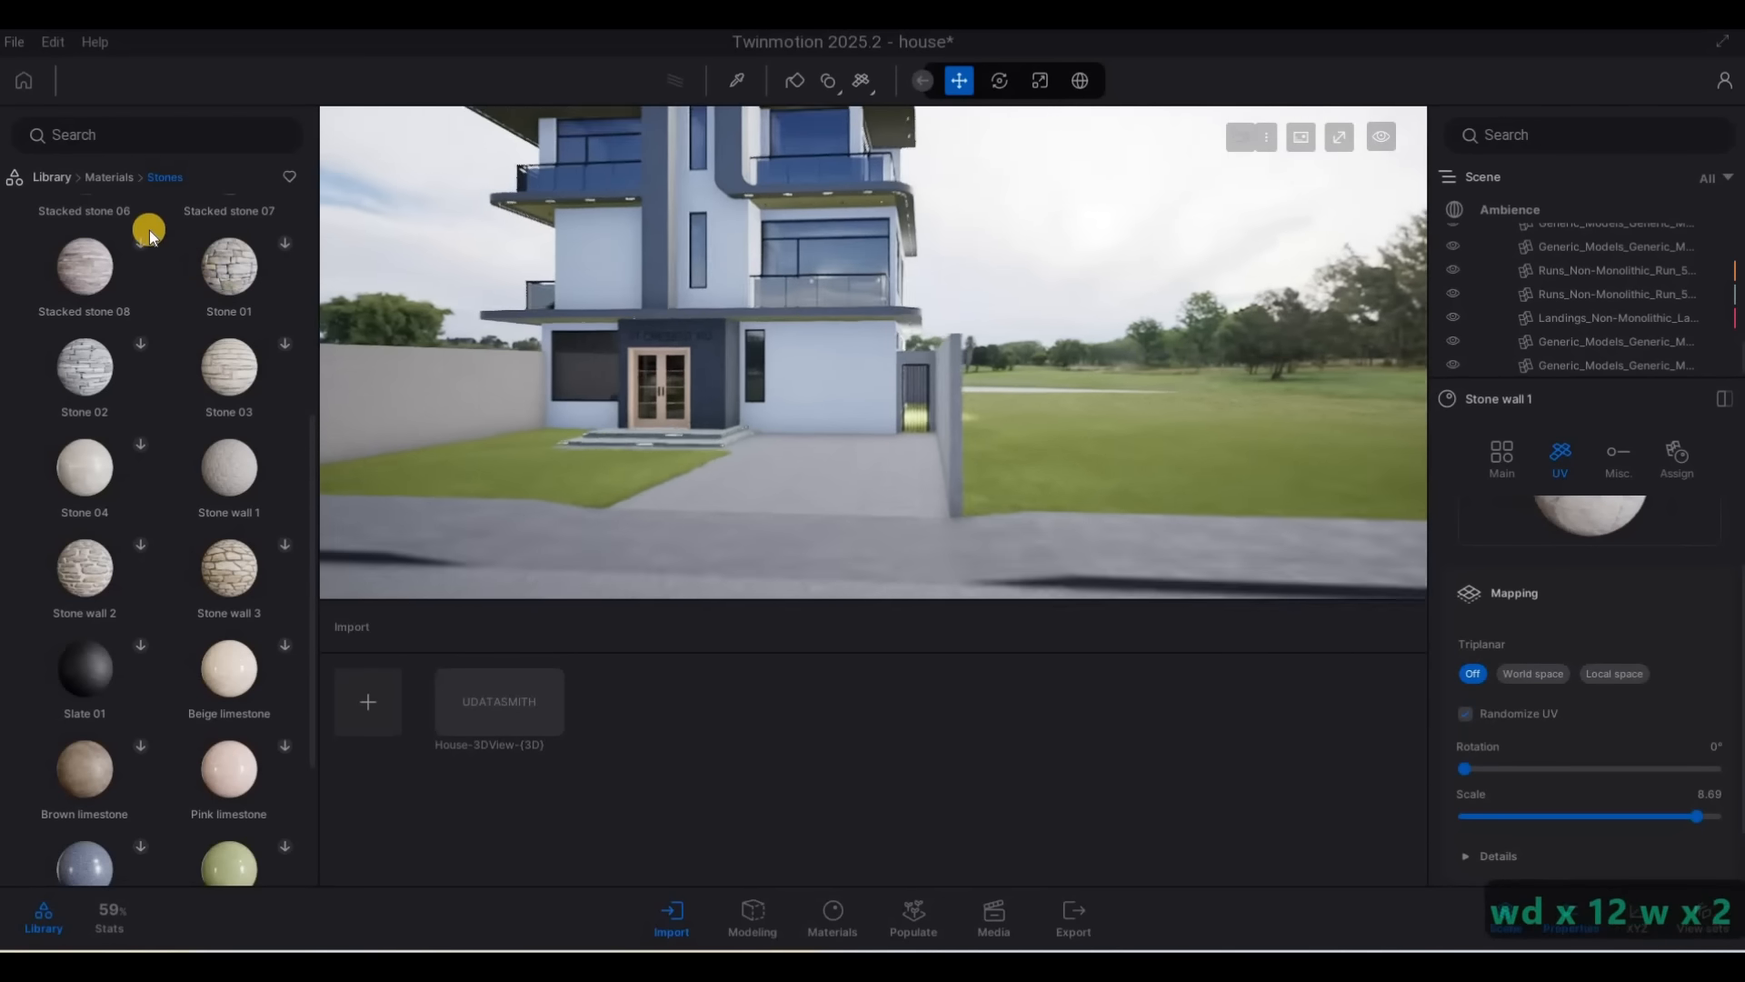
key("a")
left_click(107, 180)
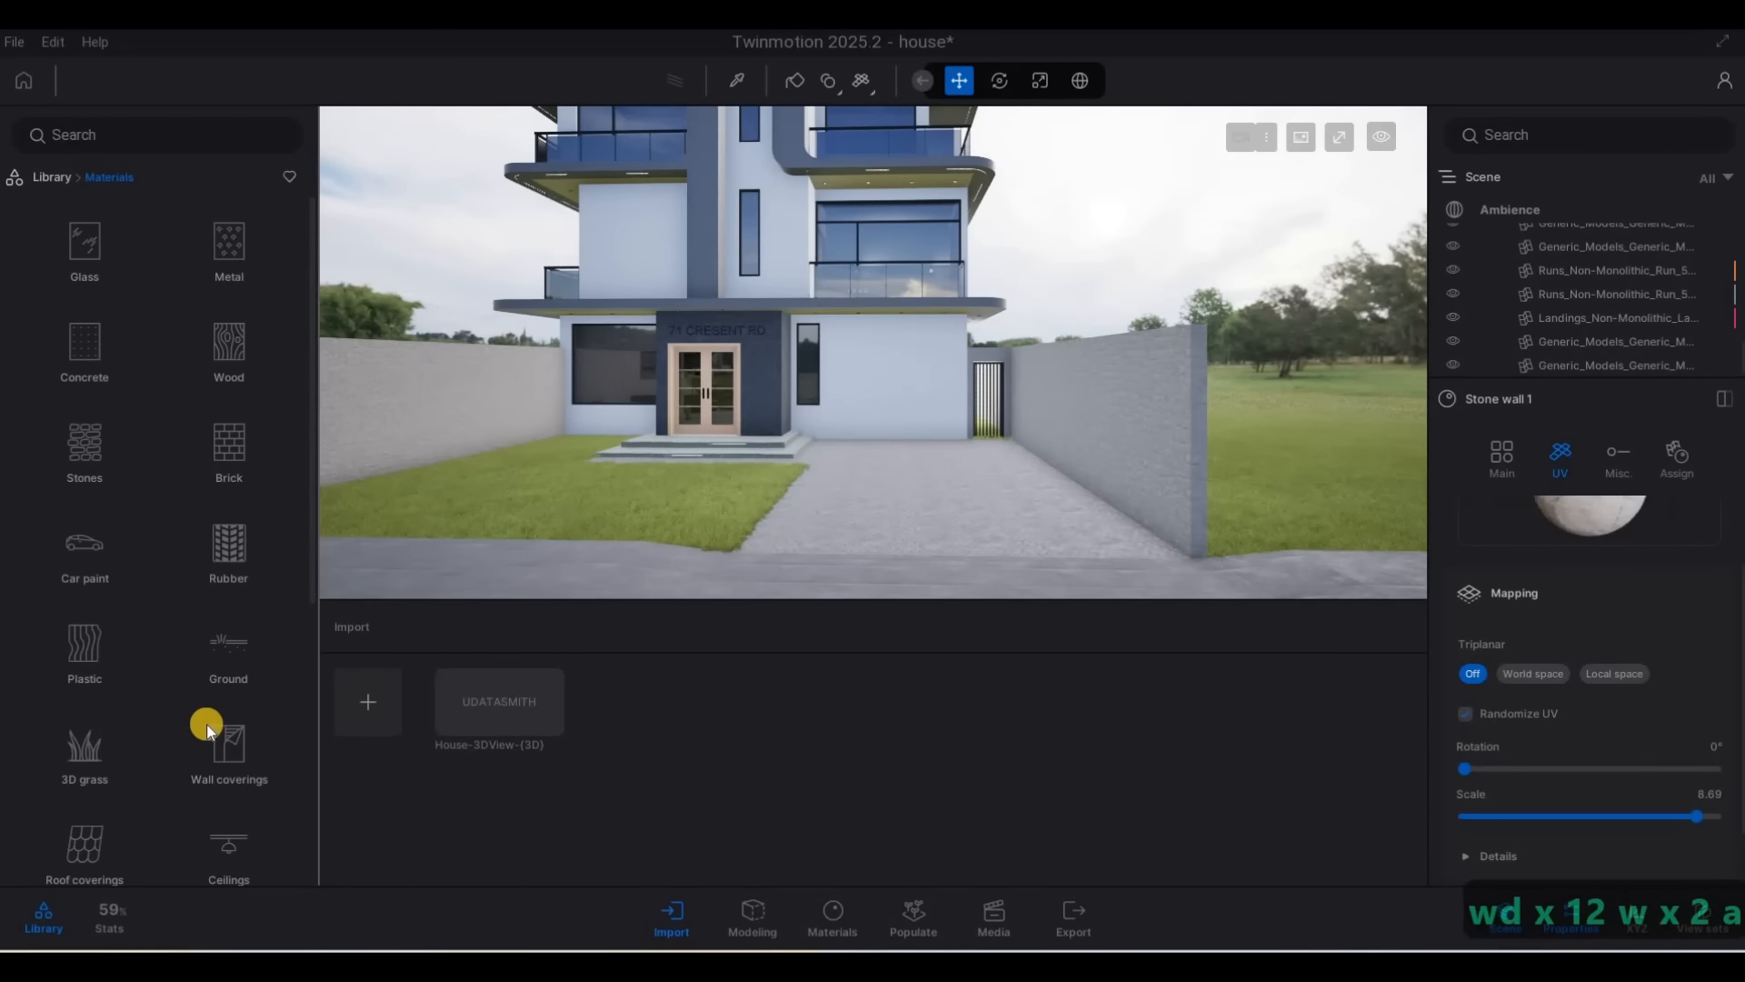
scroll(56, 458, "down", 1)
left_click(56, 460)
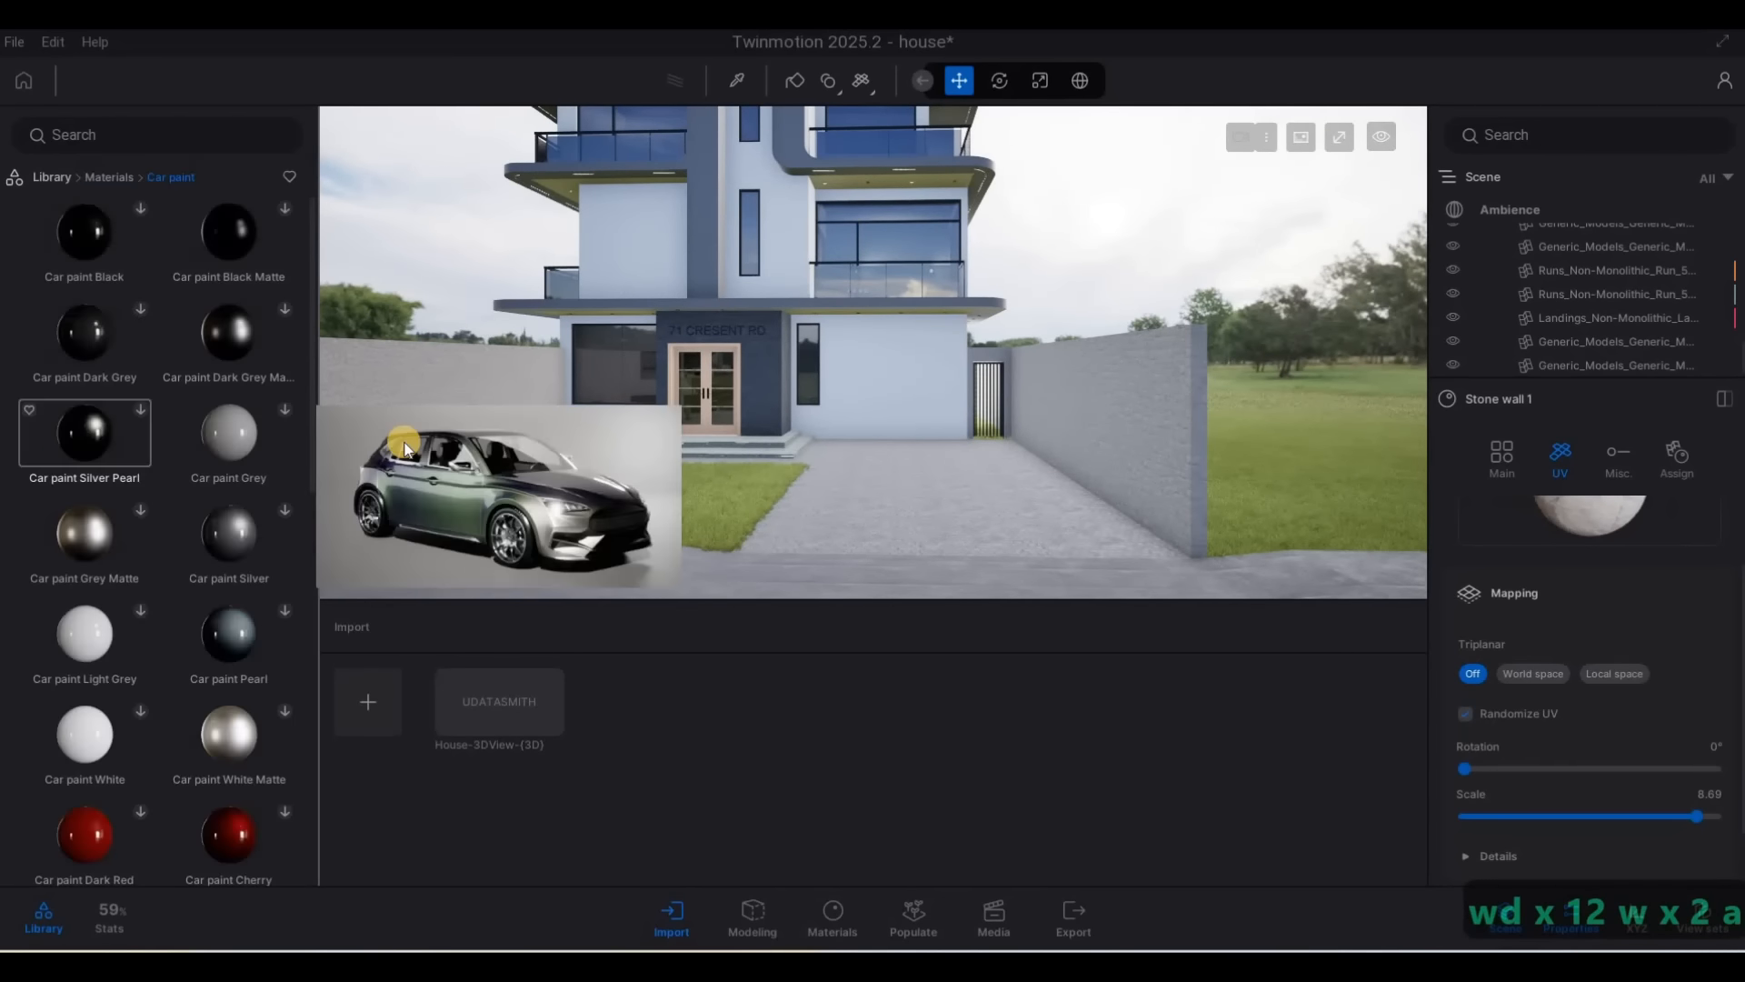
left_click(106, 184)
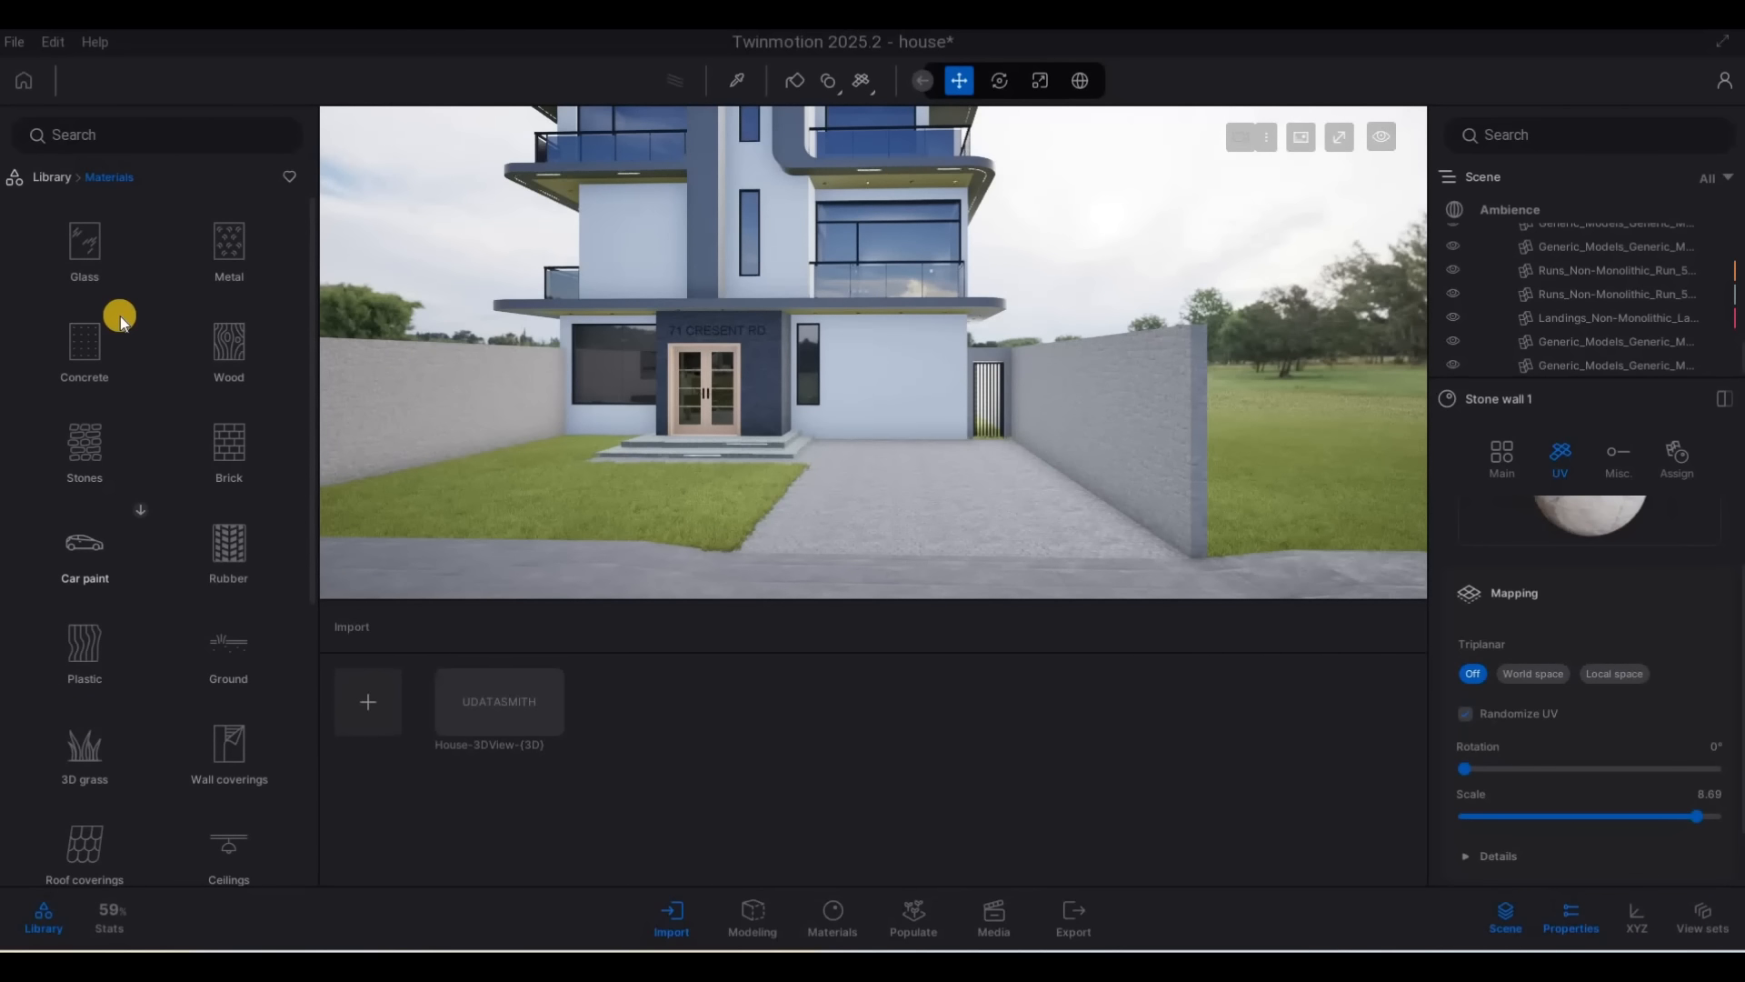
key("F1")
scroll(155, 477, "down", 1)
scroll(158, 558, "down", 3)
scroll(55, 178, "up", 3)
Download the Suv 03 car from the Vehicles library and place it on the driveway
left_click(50, 178)
left_click(229, 615)
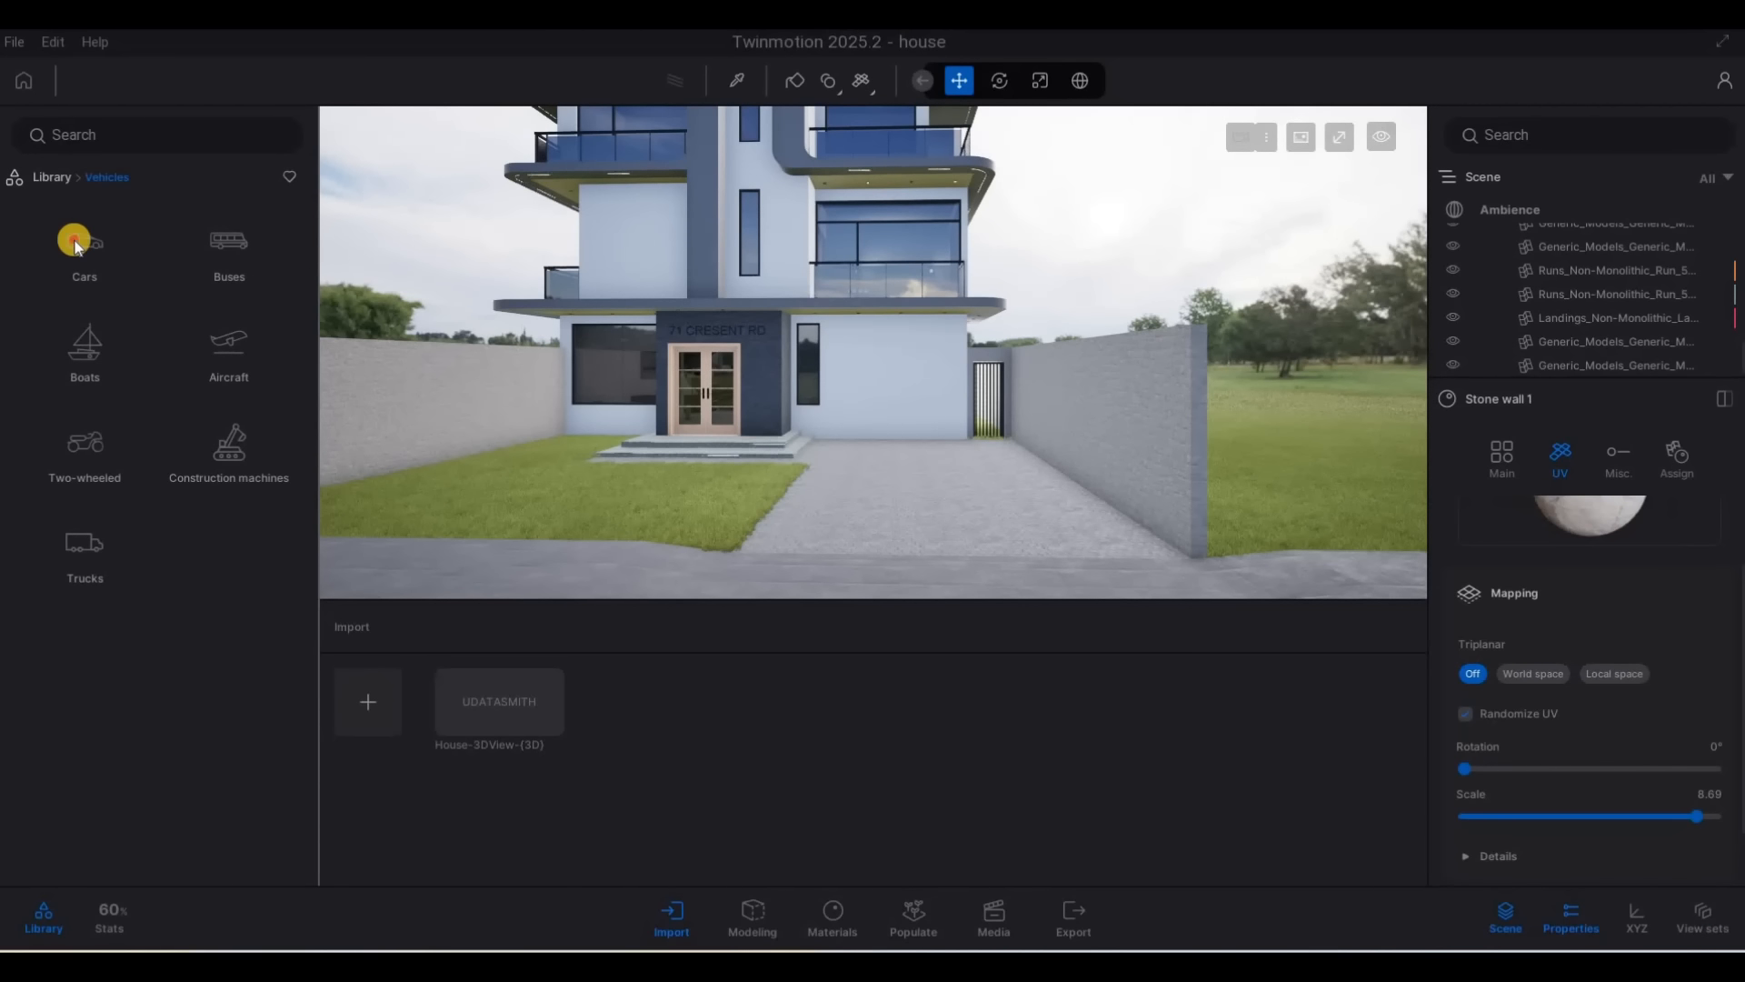
left_click(77, 244)
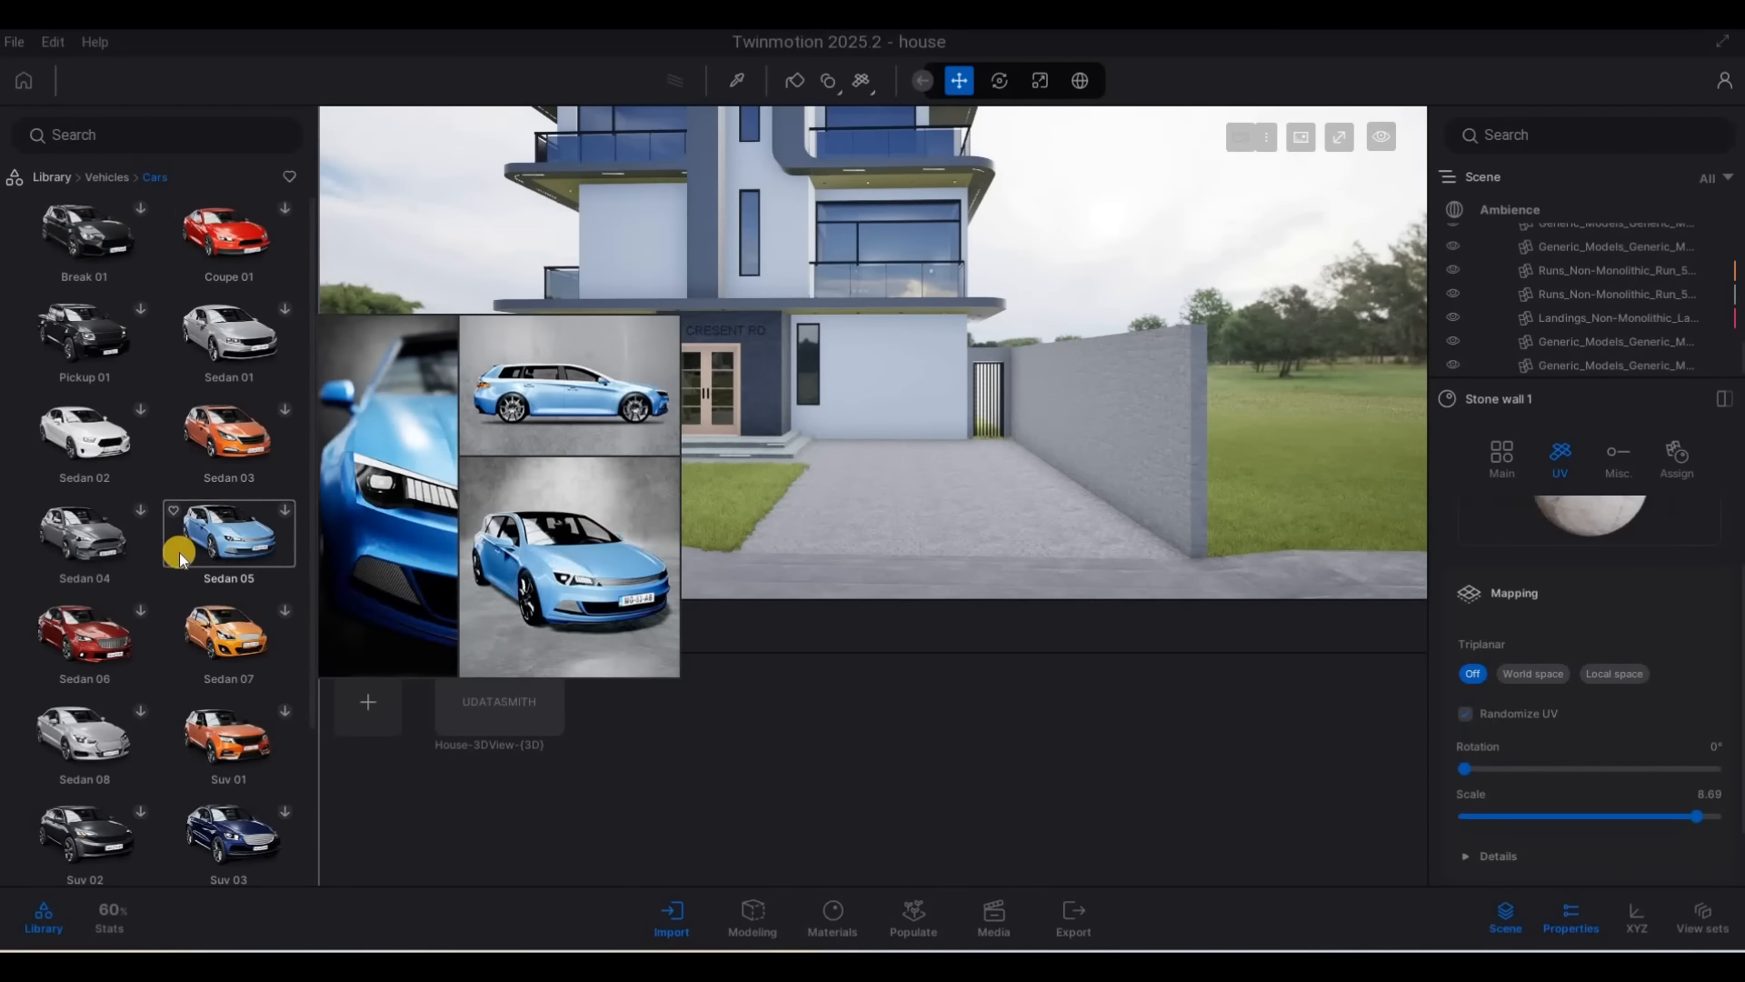
scroll(117, 576, "down", 2)
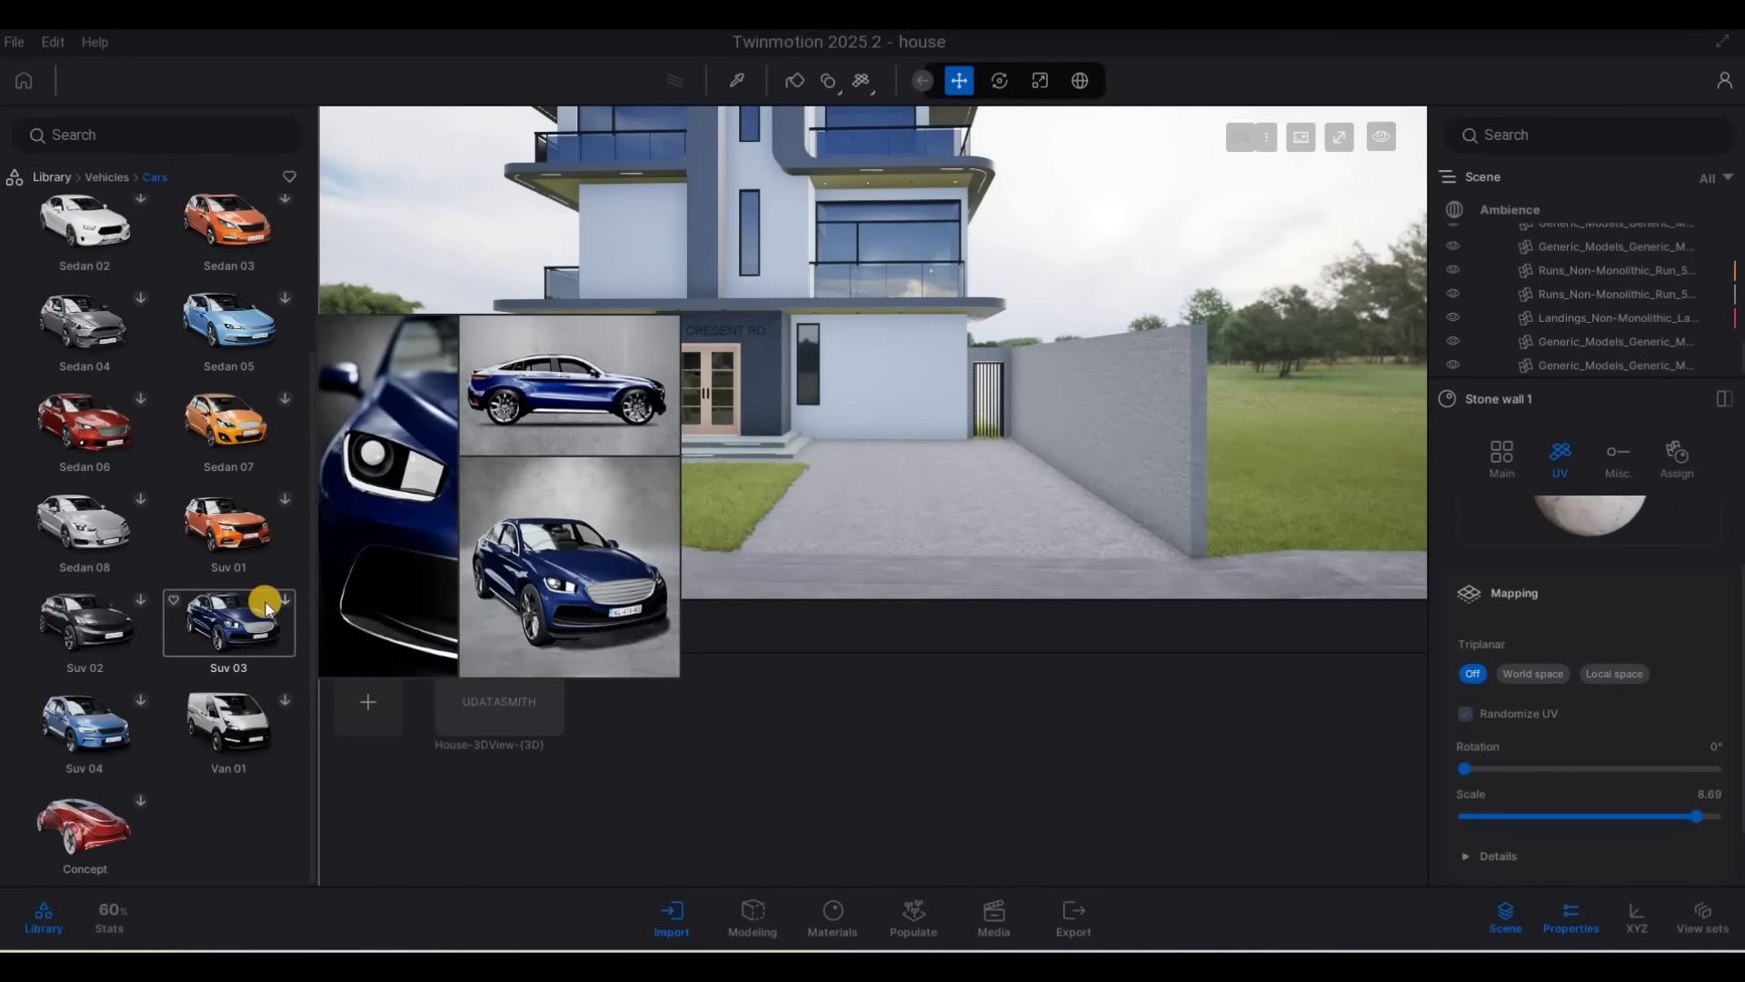
left_click(258, 627)
left_click_drag(886, 507, 919, 505)
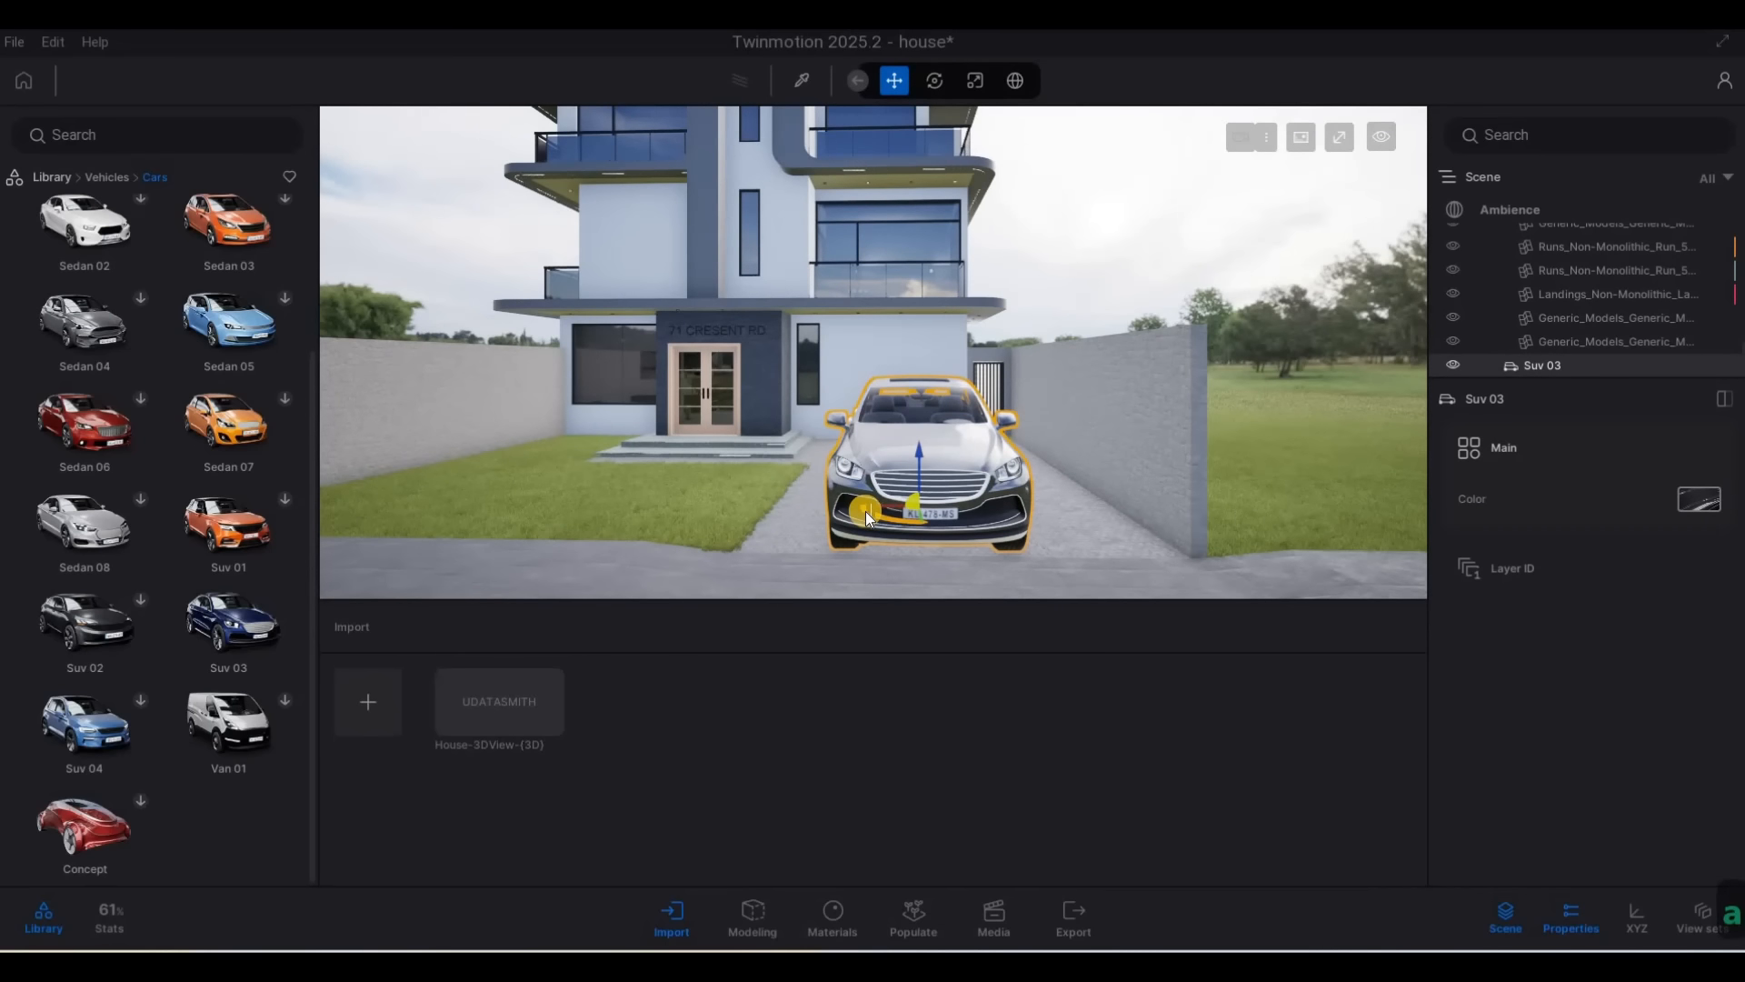
Move the SUV farther up the driveway towards the house, inside the boundary wall
key("a")
key("w")
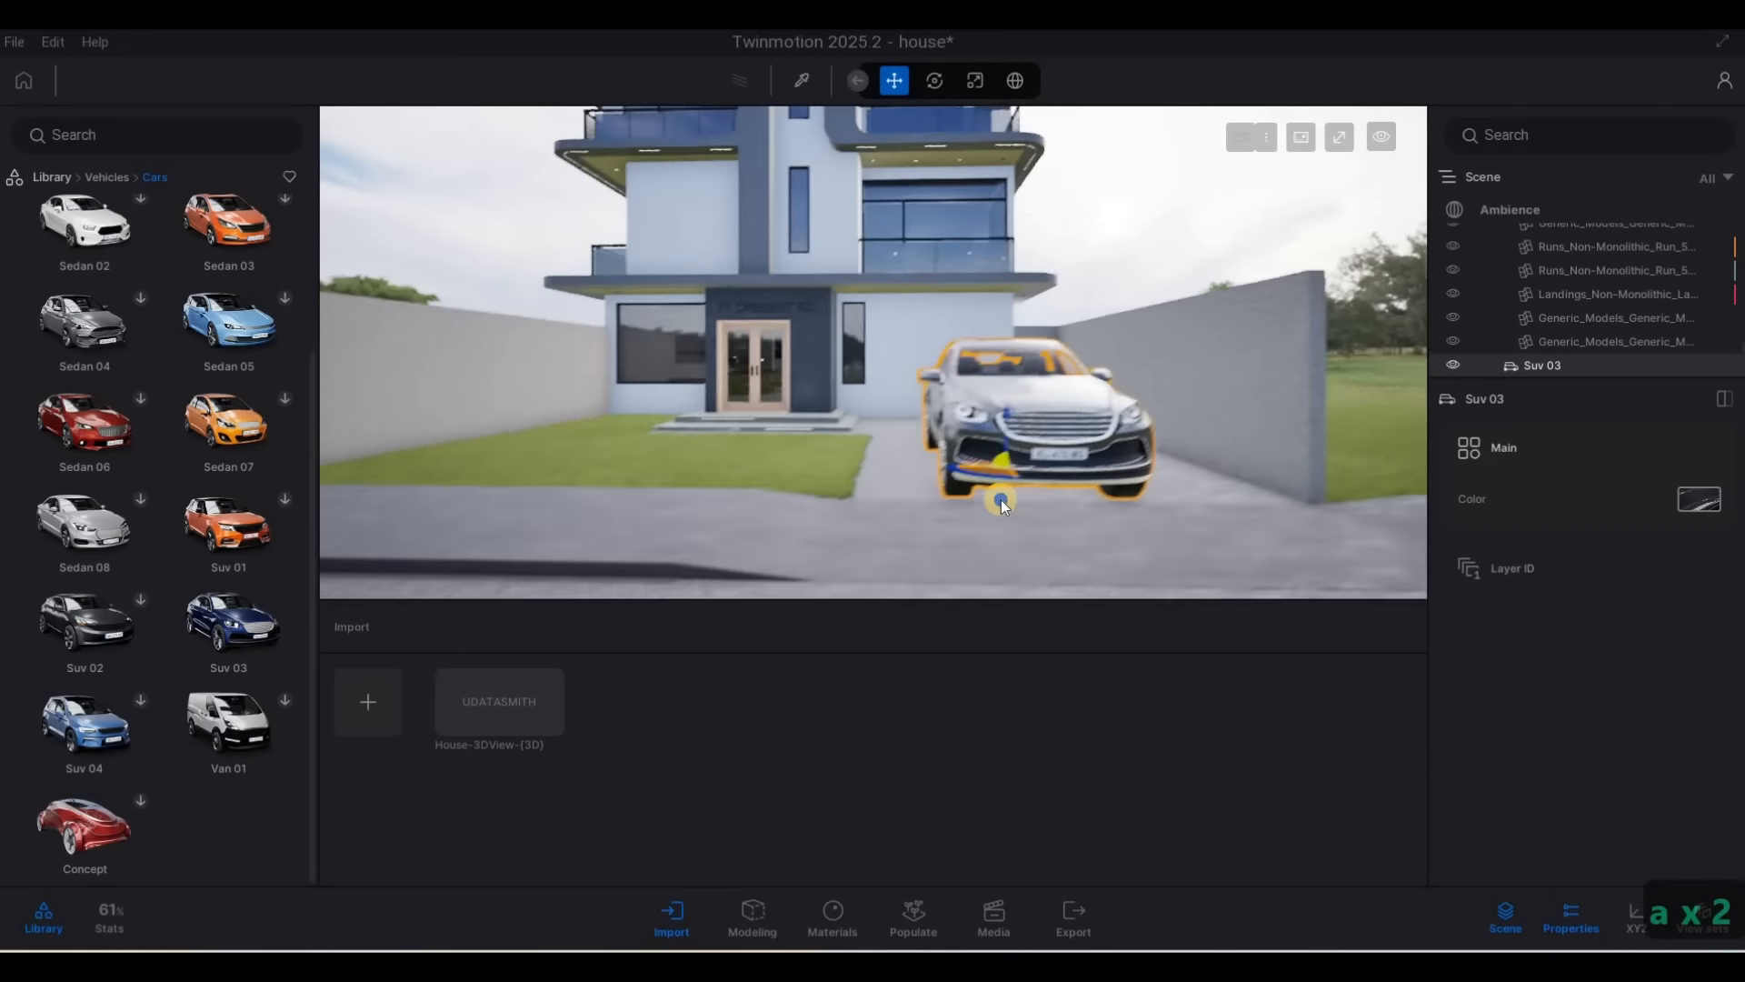
key("q")
key("d")
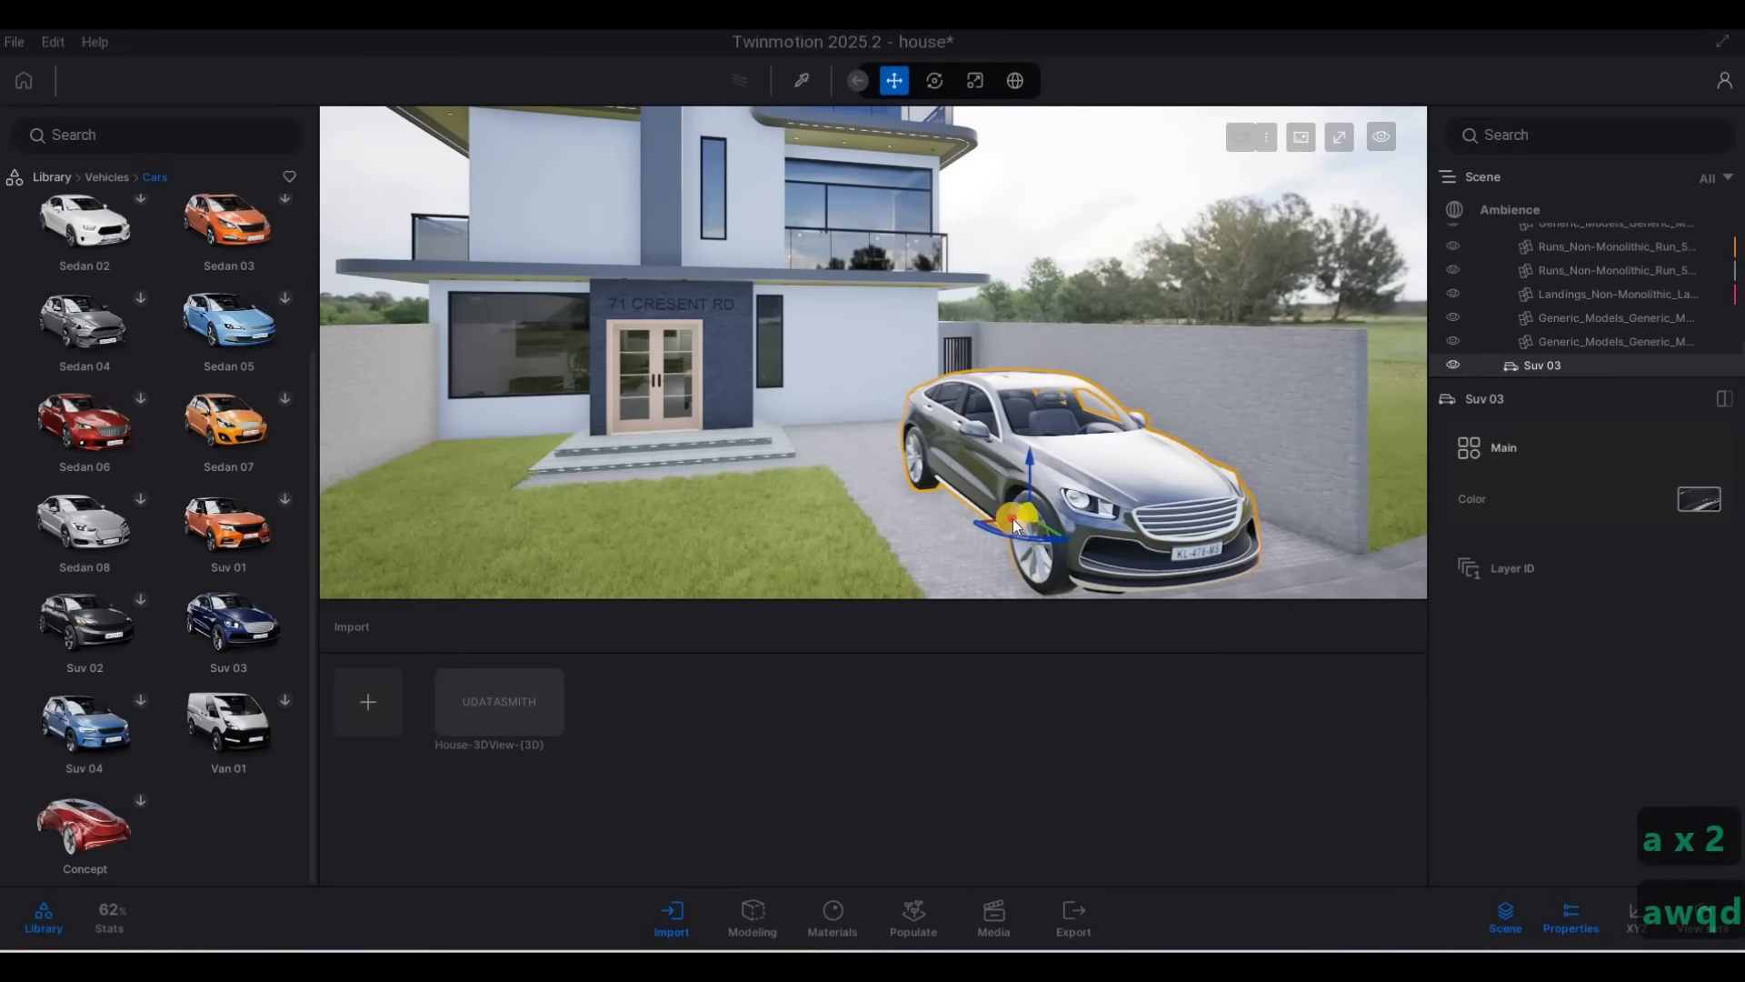
left_click_drag(994, 503, 620, 417)
left_click_drag(972, 492, 950, 475)
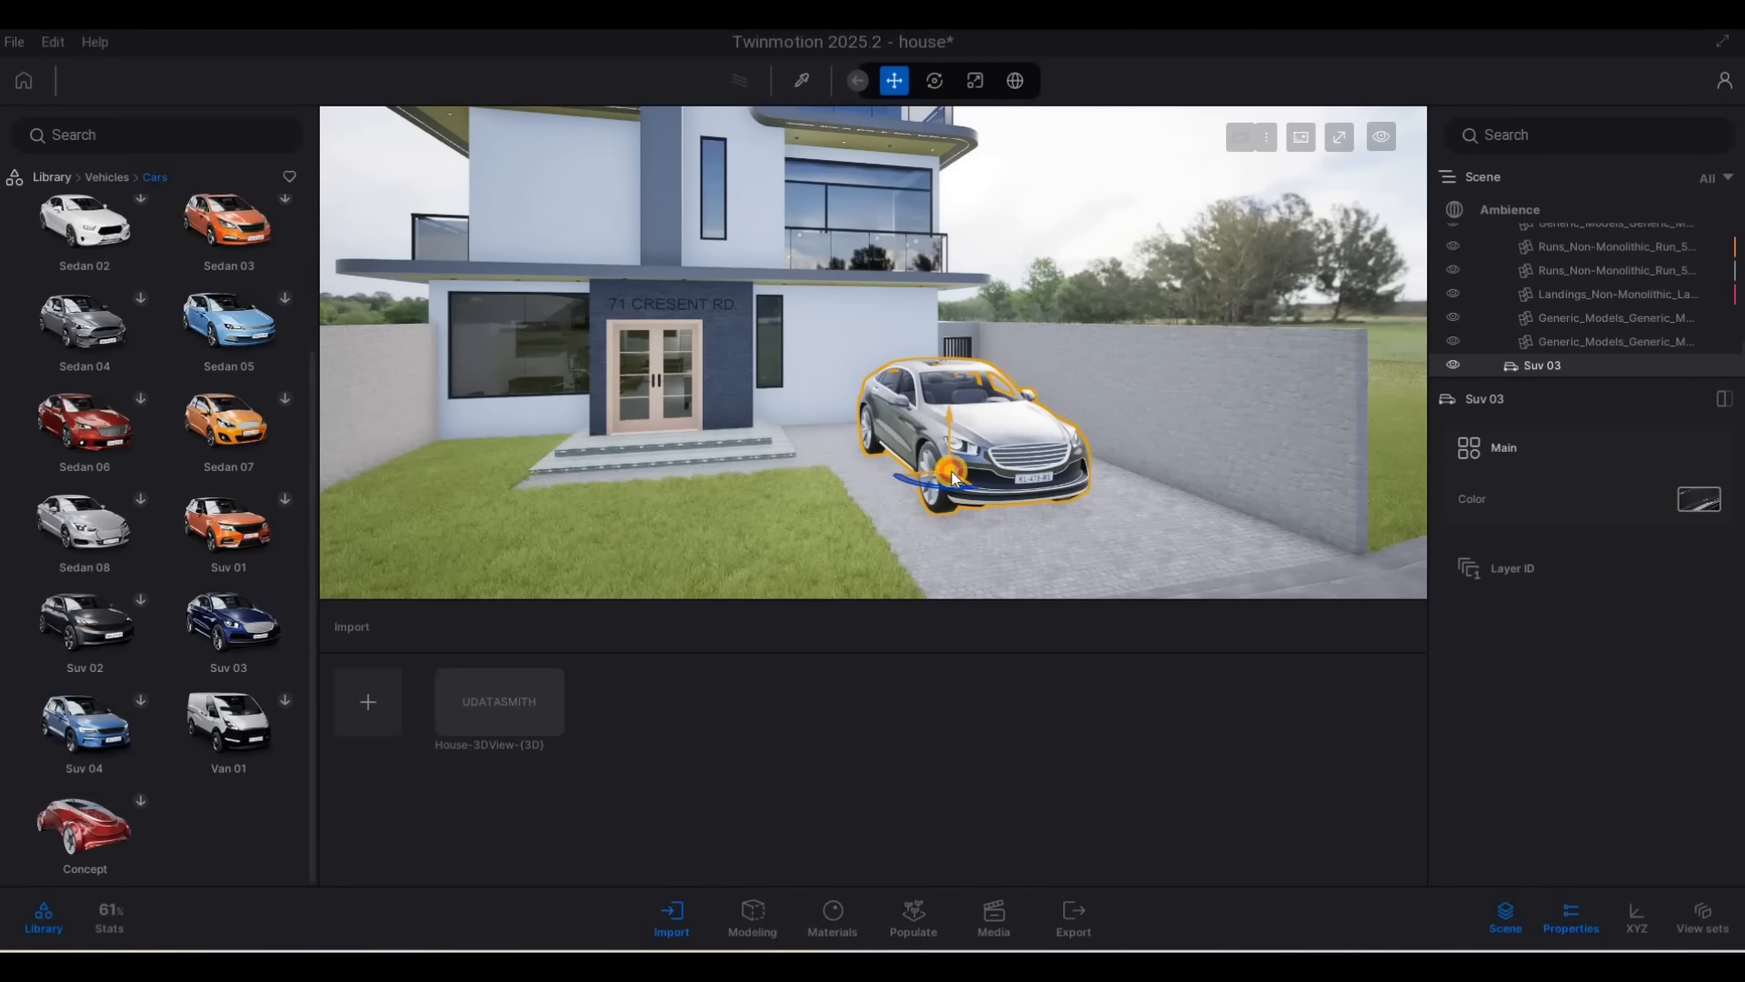
Download the Car paint Dark Blue material and try to apply it to the SUV's body
left_click(111, 176)
left_click(57, 177)
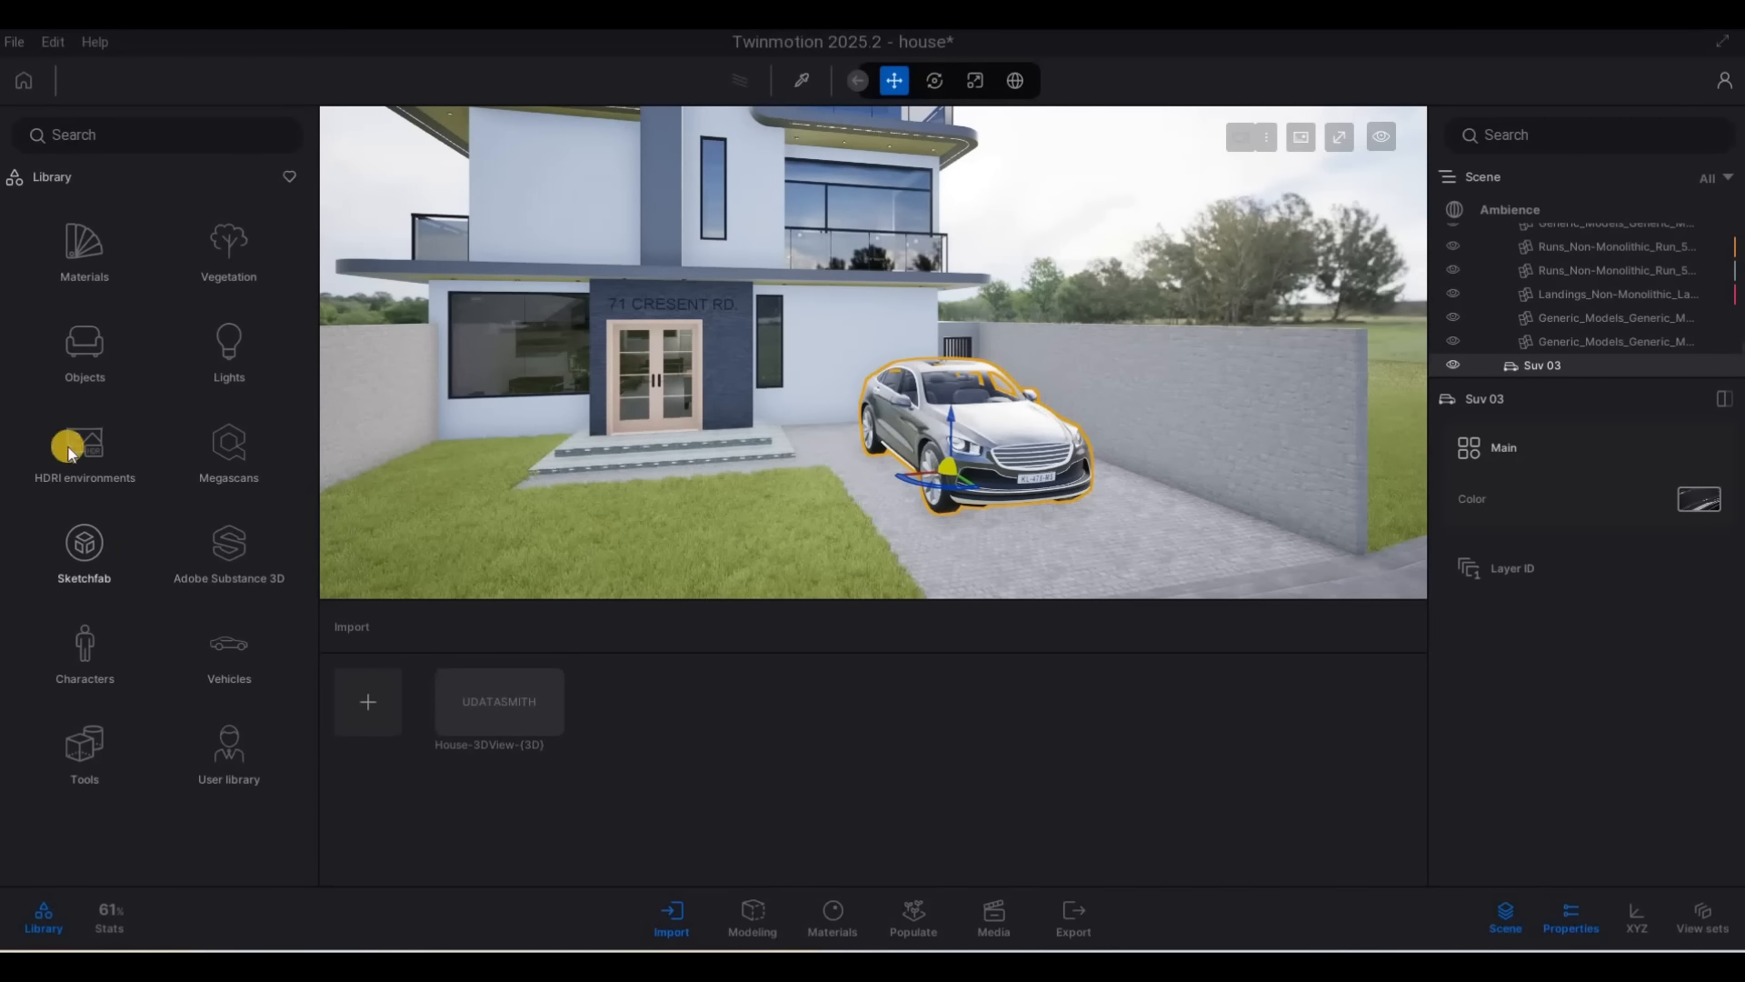
left_click(65, 249)
scroll(87, 479, "down", 1)
left_click(83, 474)
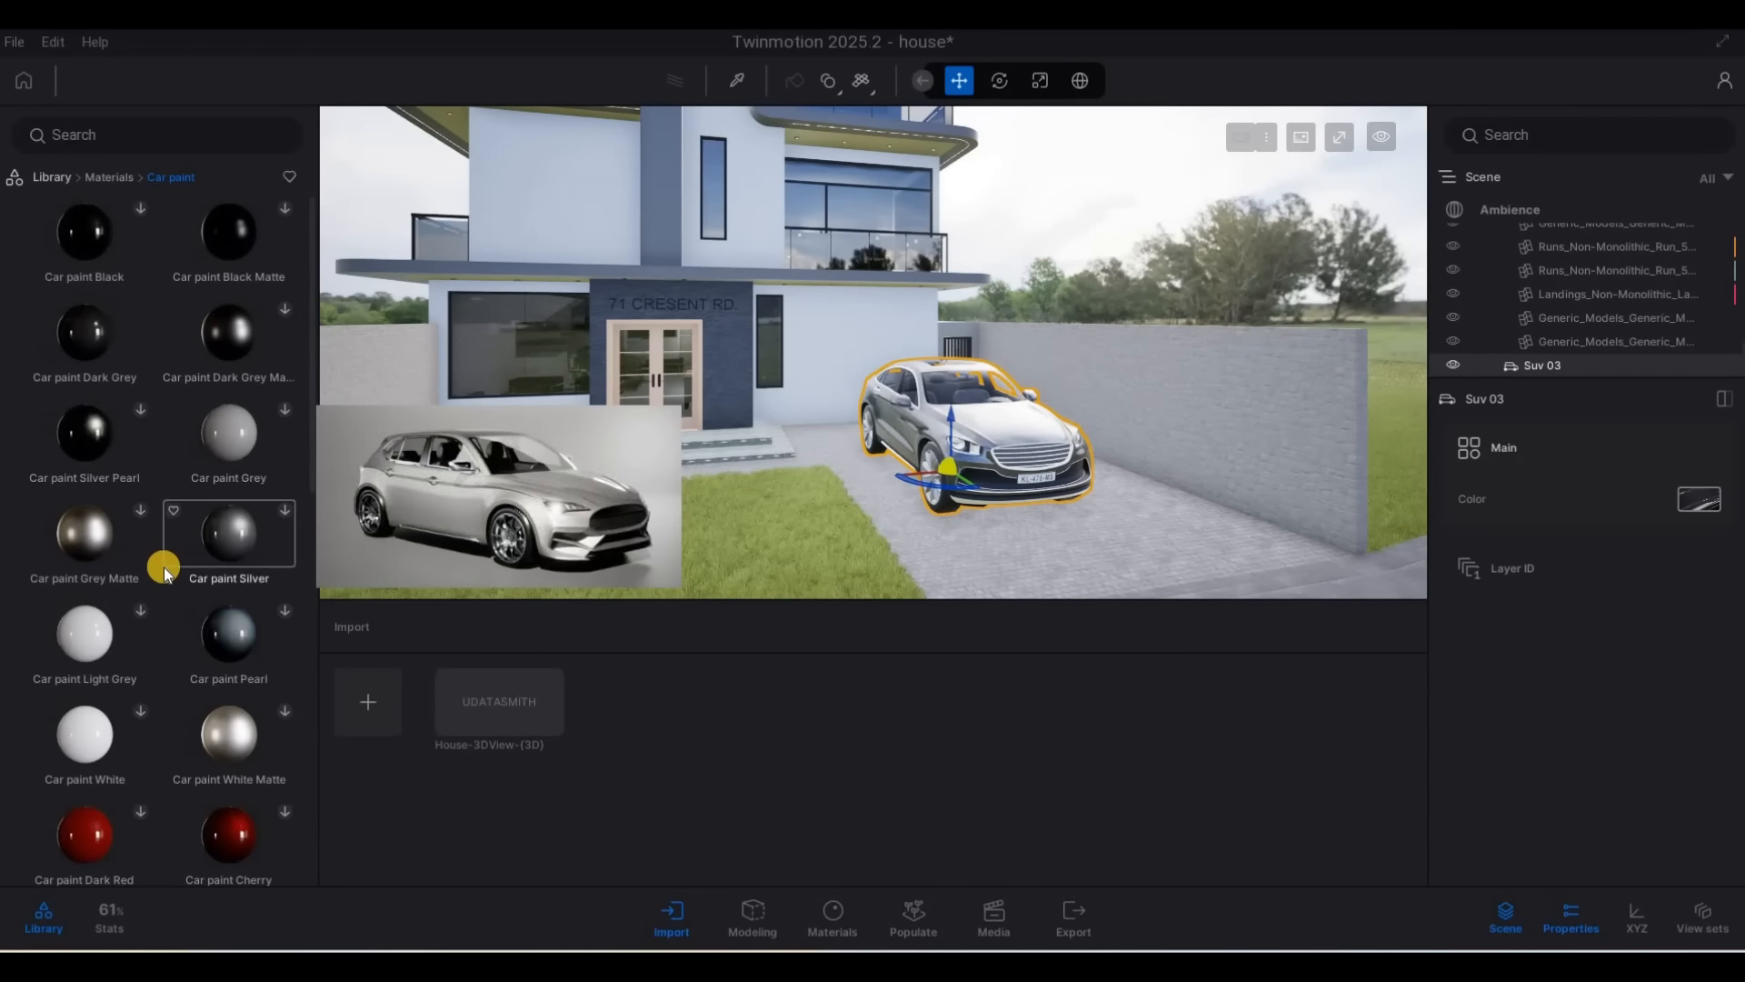
scroll(164, 567, "down", 2)
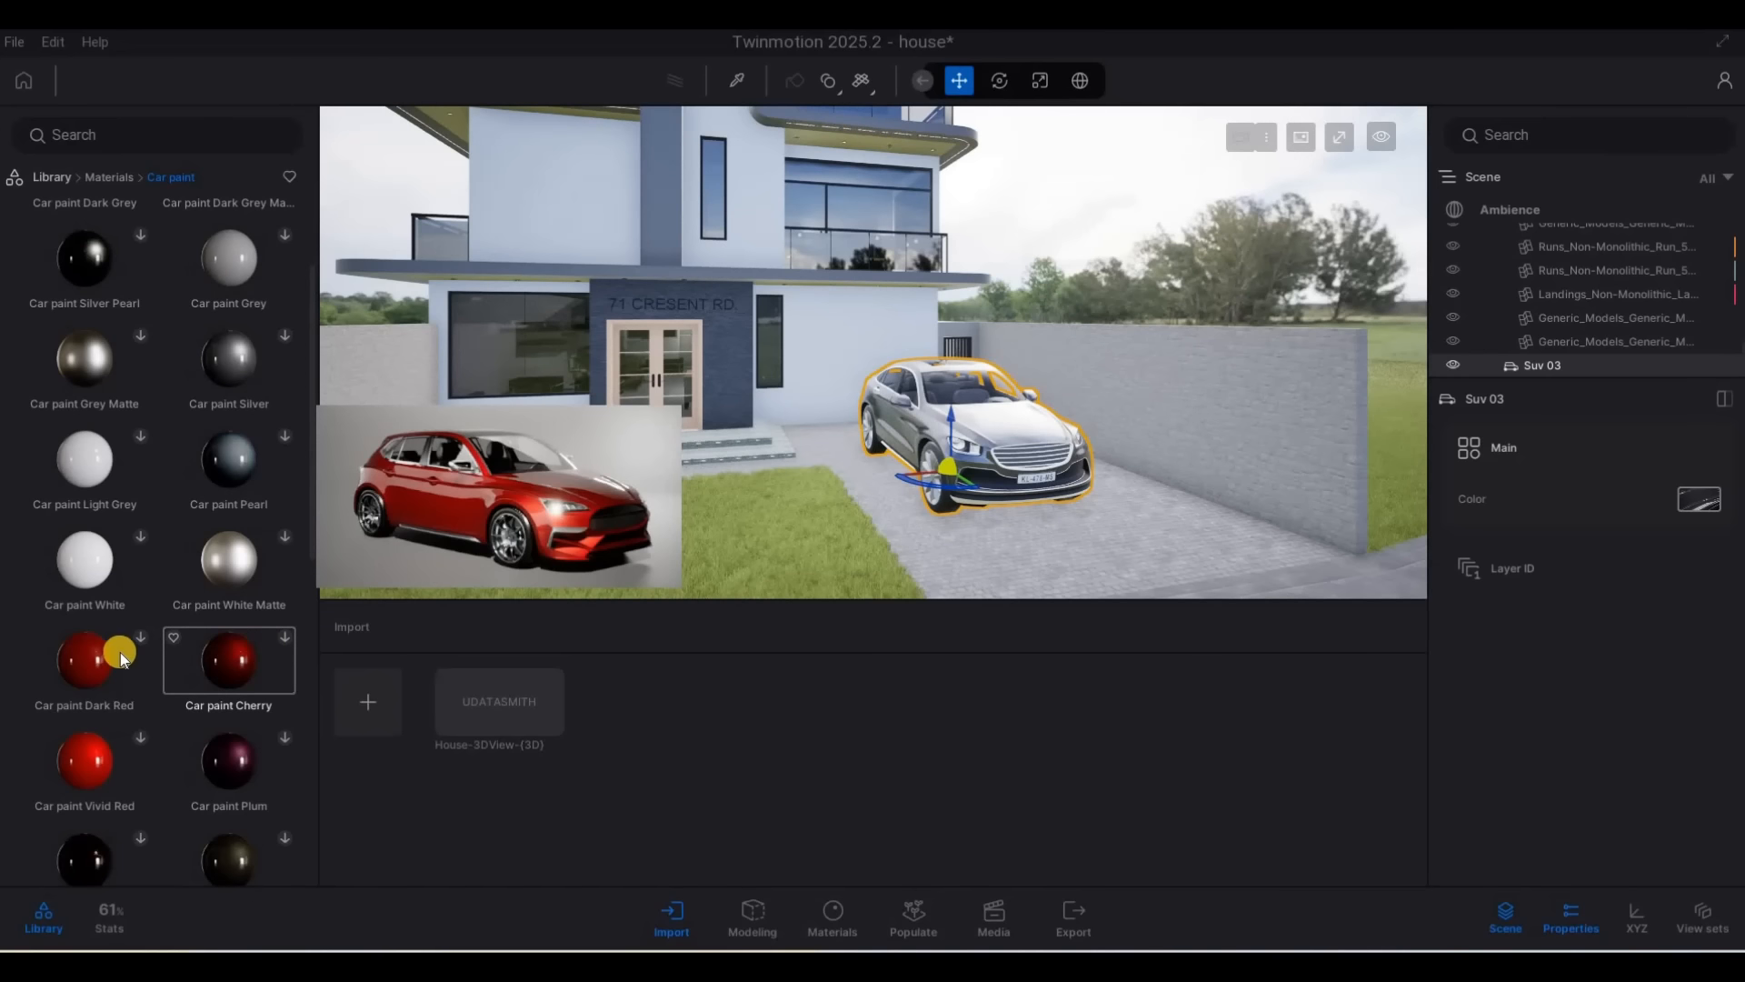
scroll(273, 669, "down", 1)
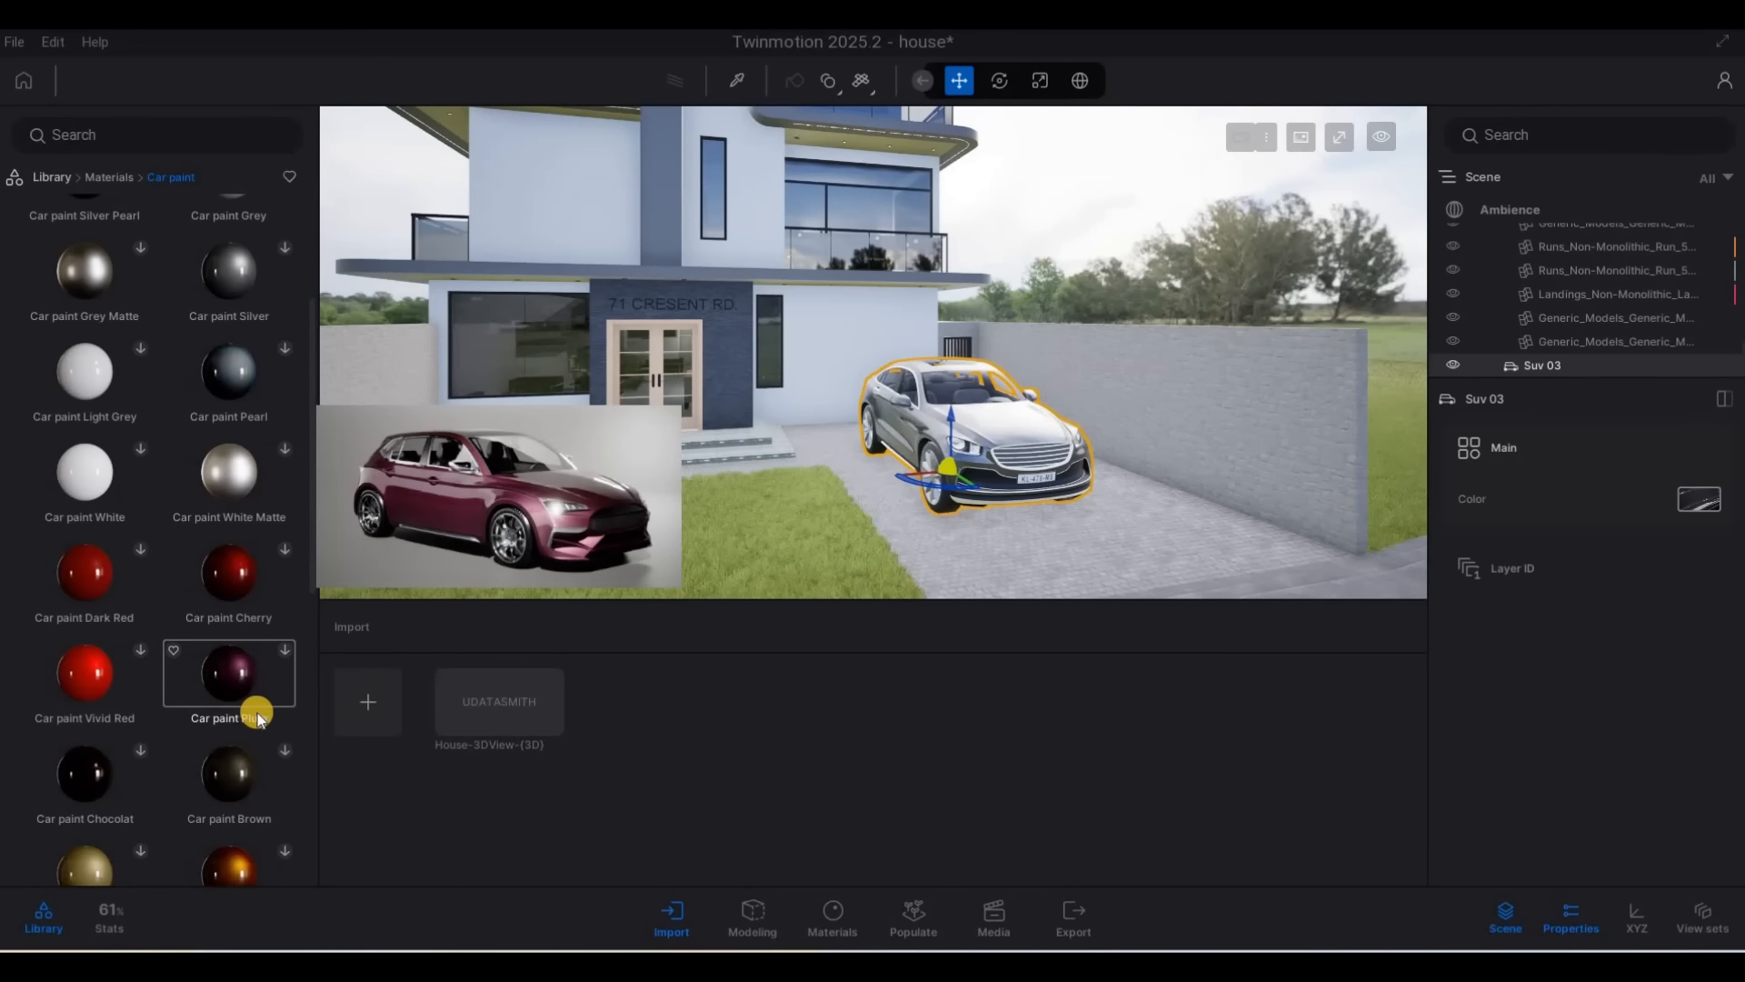
scroll(88, 775, "down", 3)
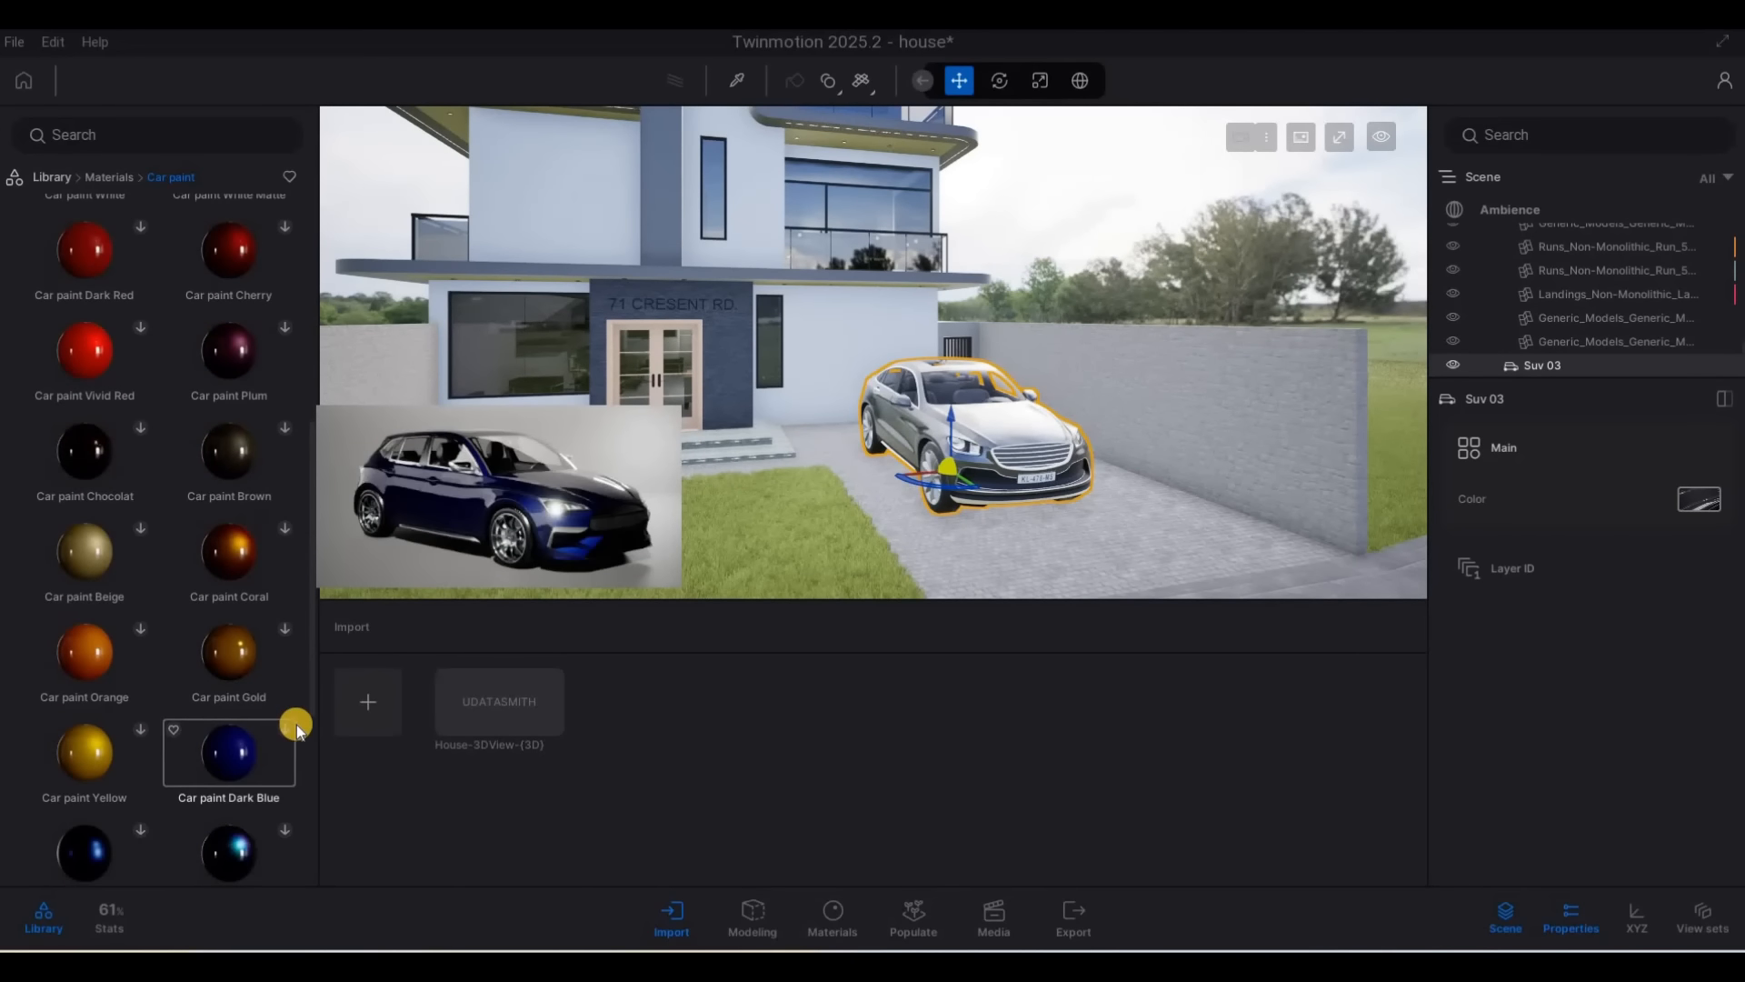
mouse_move(285, 734)
left_mouse_down()
mouse_move(246, 720)
mouse_move(232, 650)
mouse_move(860, 514)
mouse_move(938, 428)
left_mouse_up()
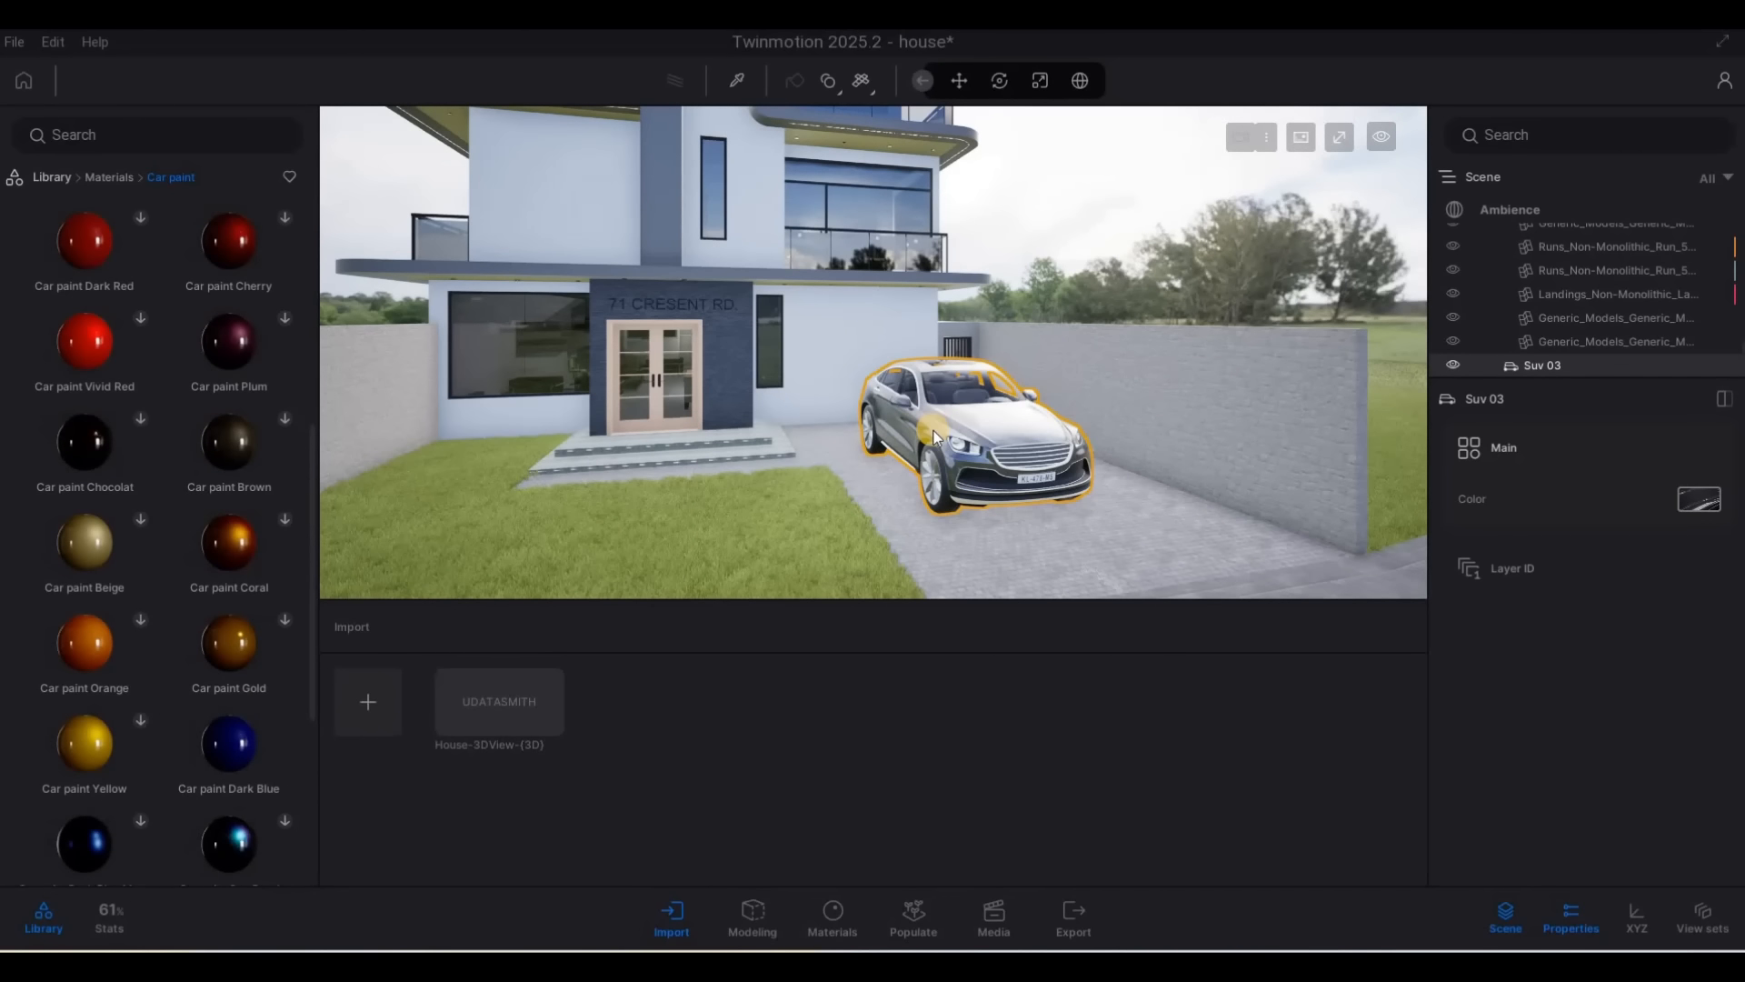
left_click(936, 436)
scroll(962, 444, "up", 5)
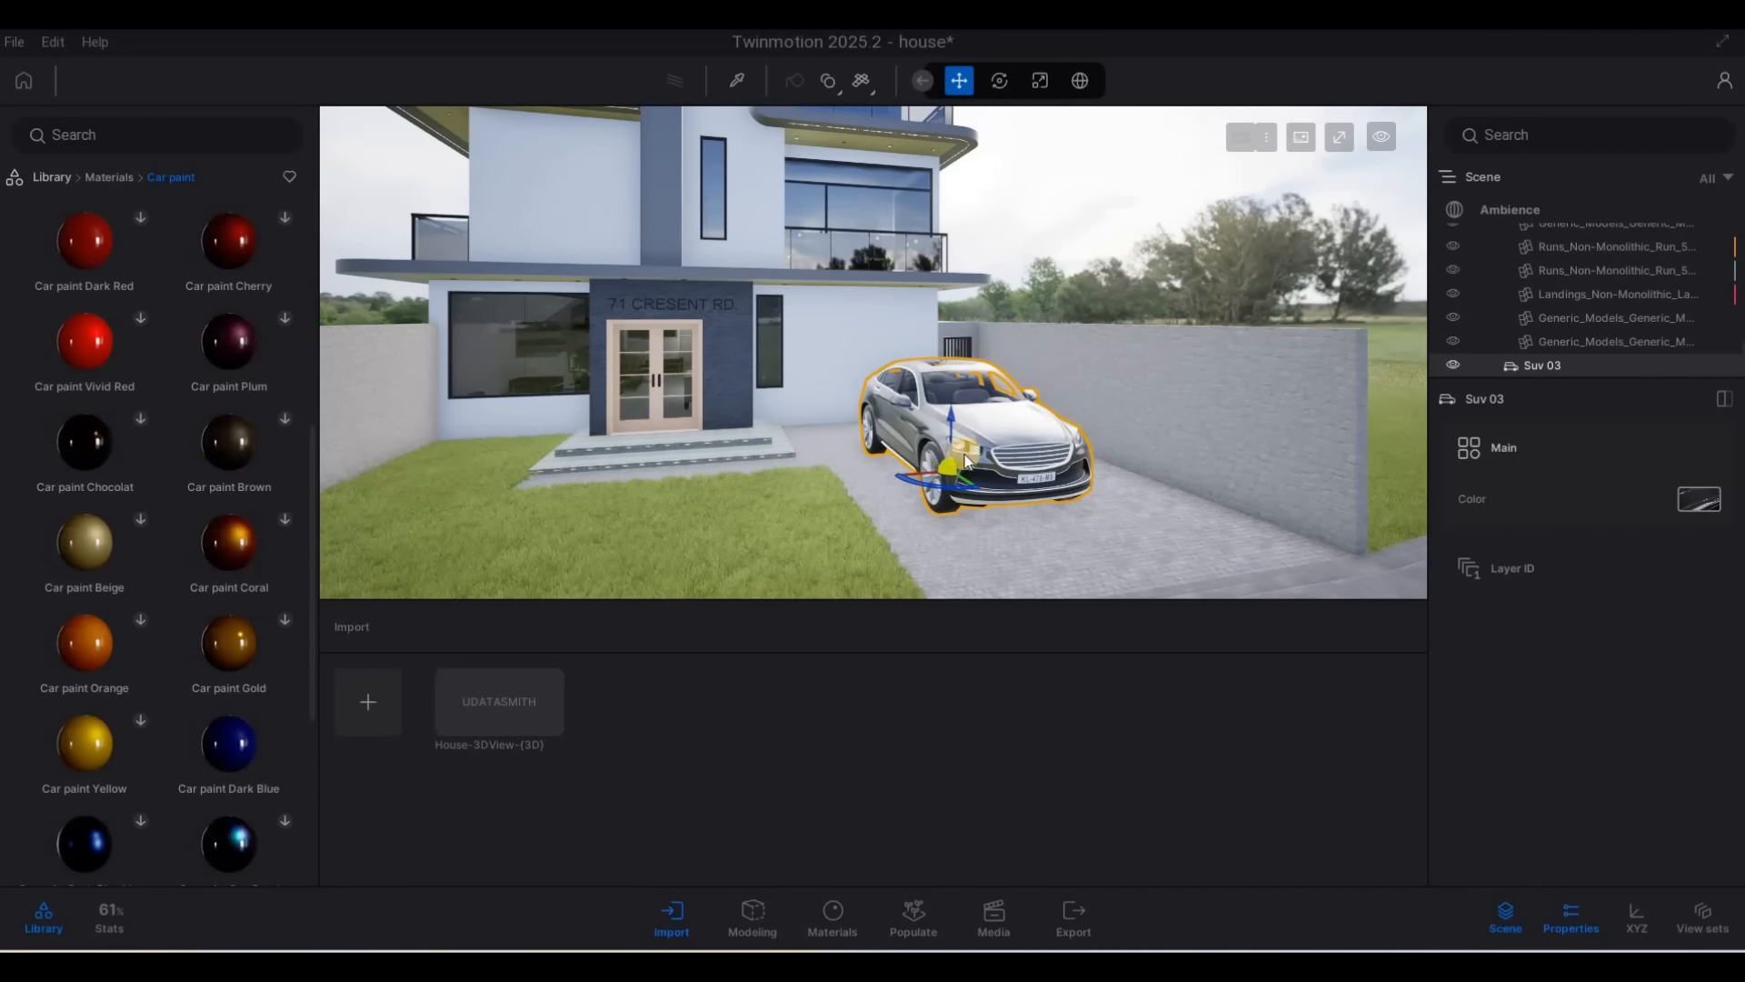
mouse_move(288, 727)
left_mouse_down()
mouse_move(499, 495)
mouse_move(941, 474)
left_mouse_up()
Change the SUV's color property to dark blue and deselect the car
key("w")
key("a")
key("w")
key("d")
key("s")
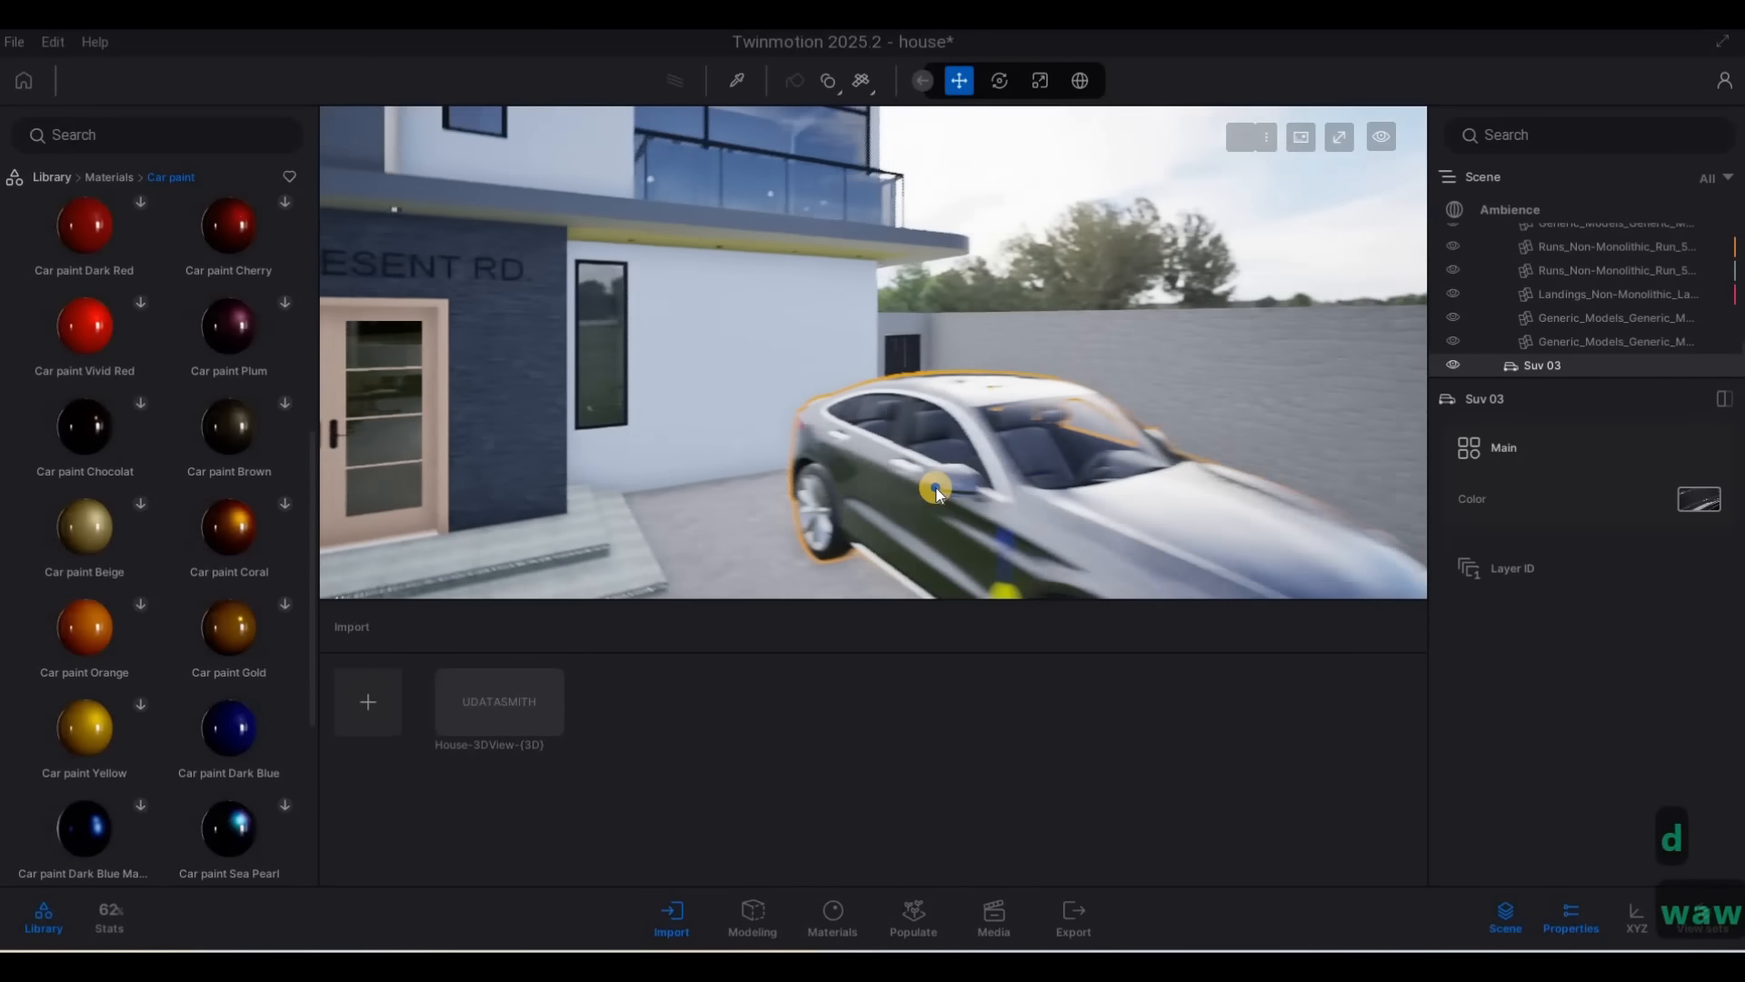
key("w")
key("s")
key("e")
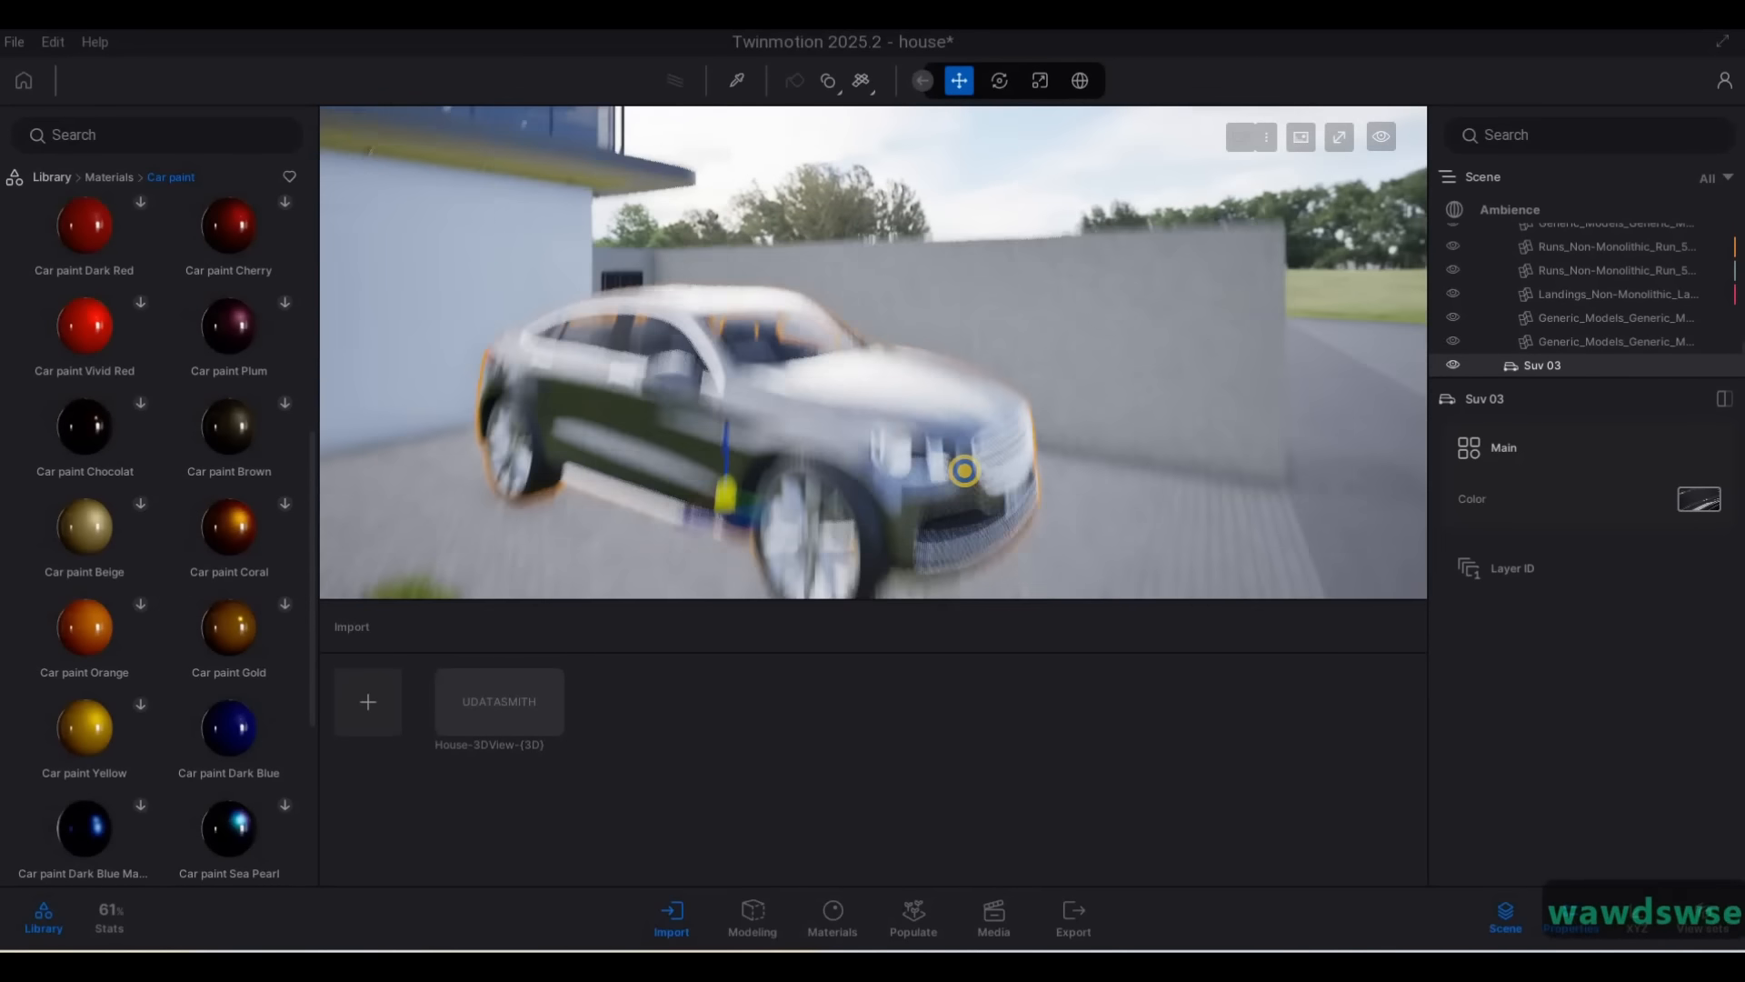
key("q")
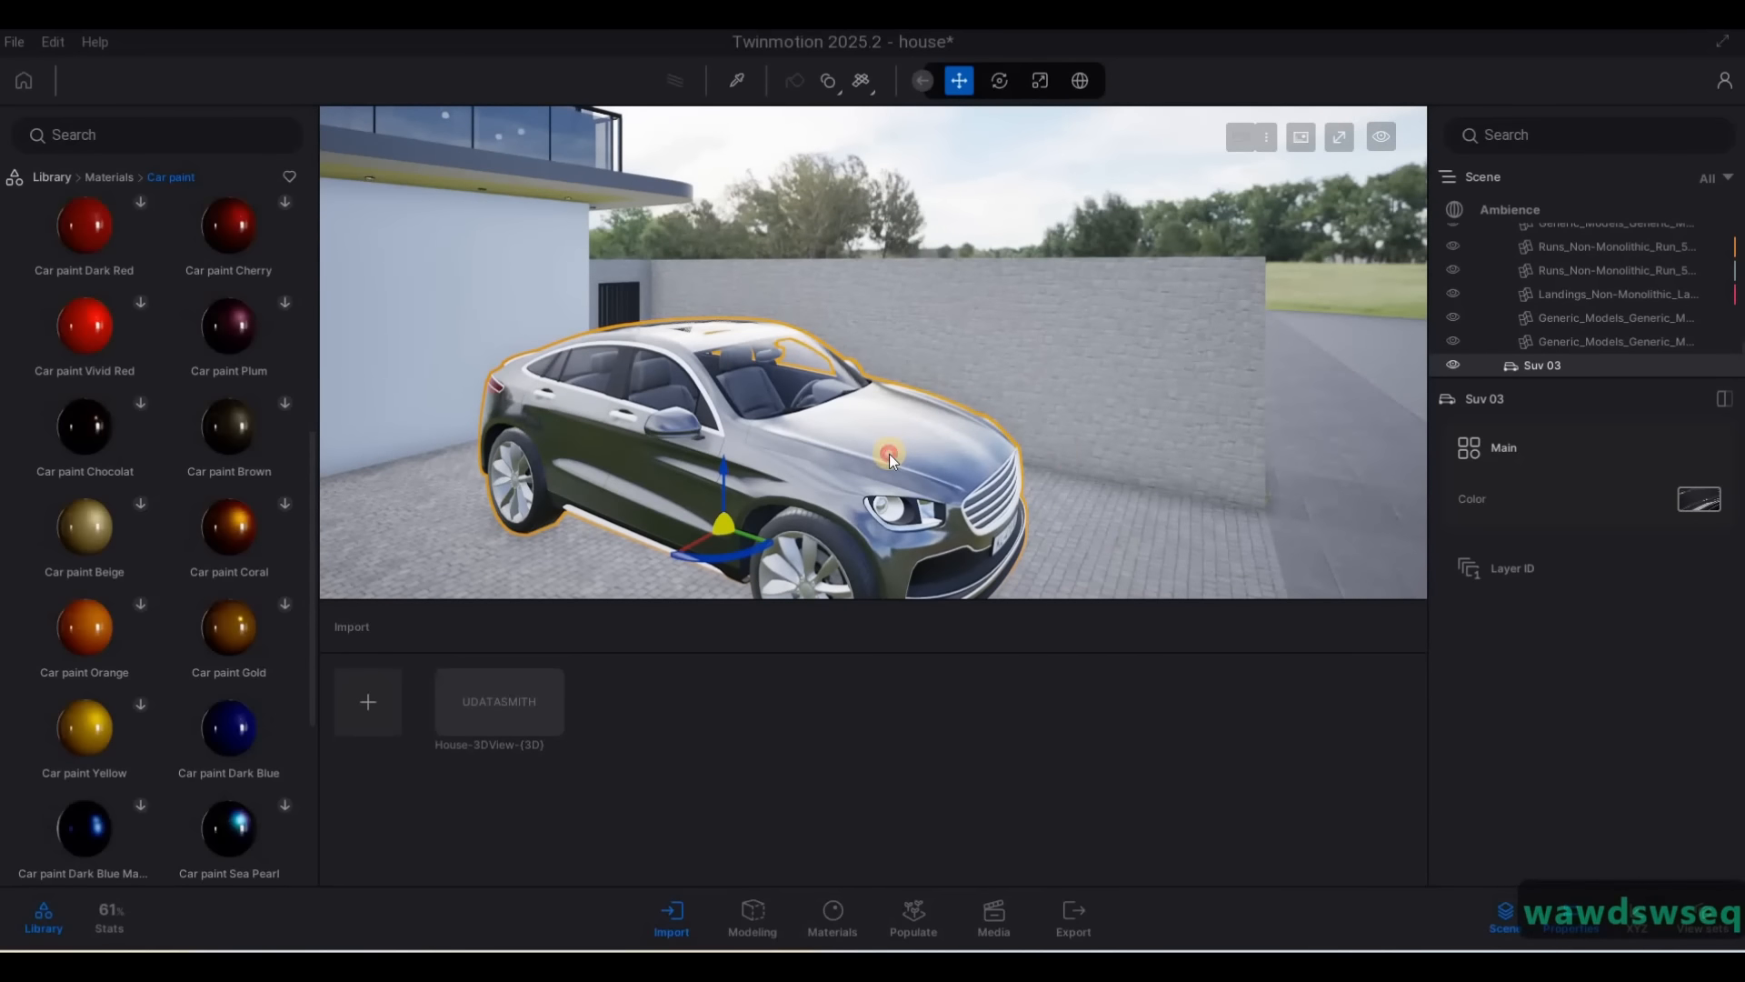
left_click(1699, 498)
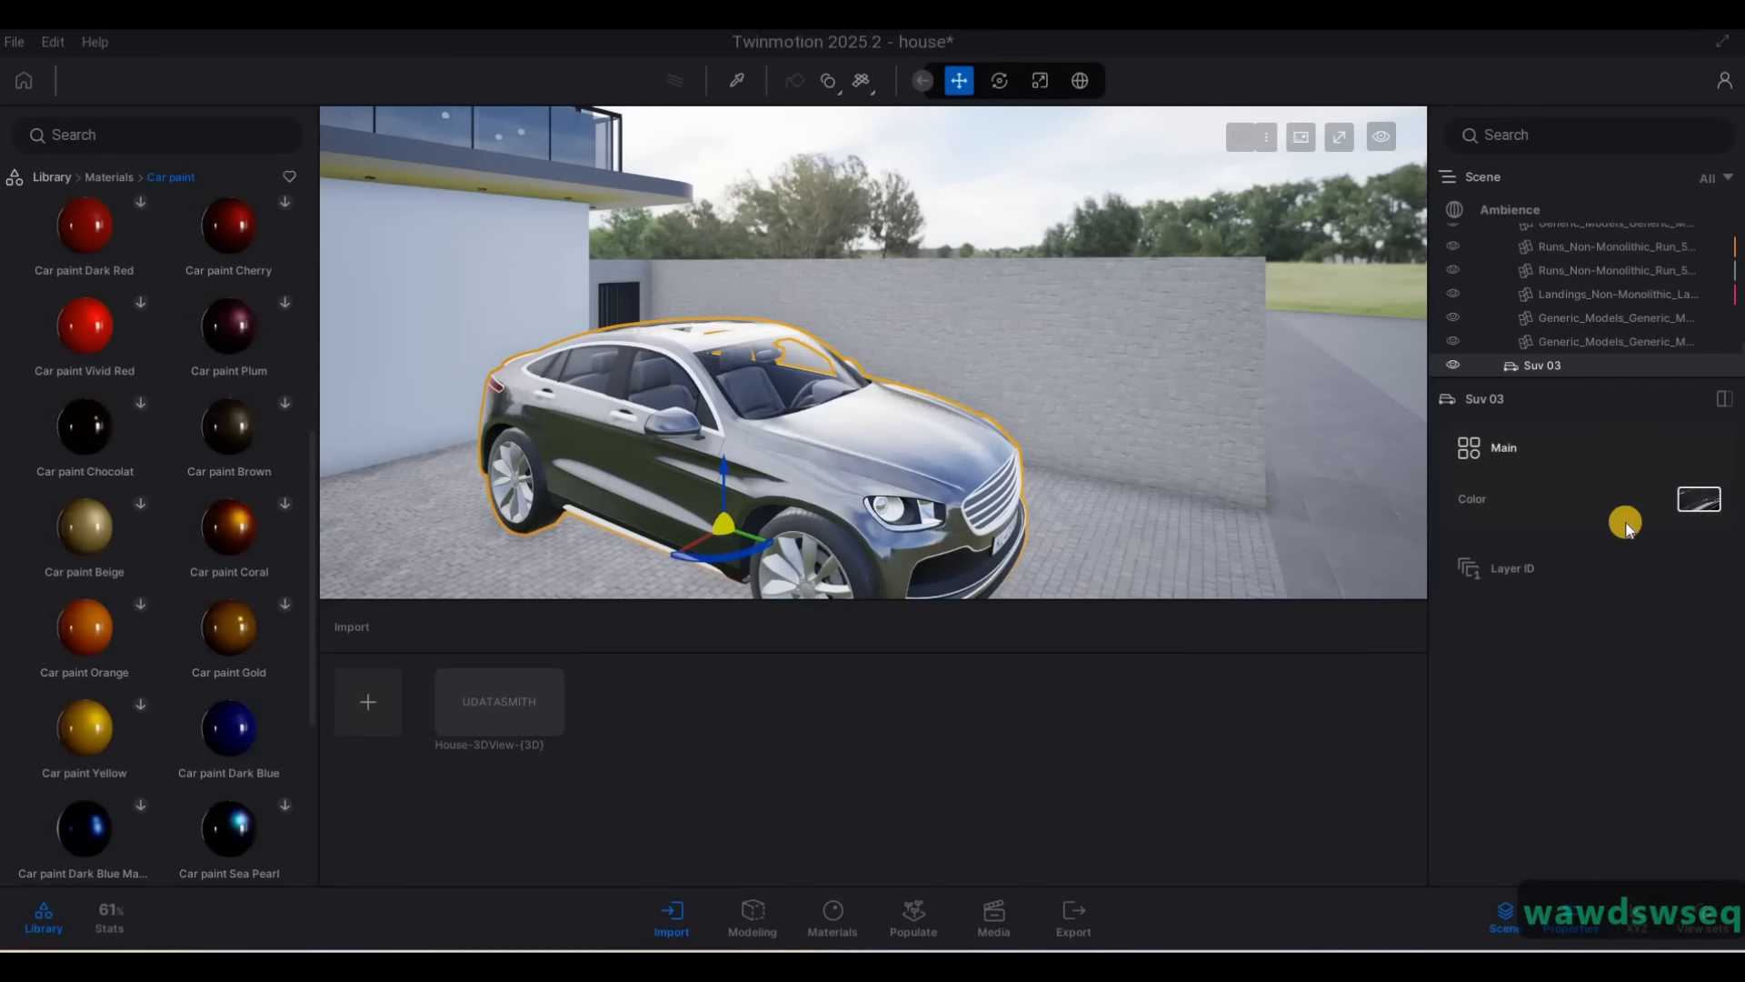
scroll(1604, 685, "down", 3)
left_click(1609, 624)
key("s")
key("d")
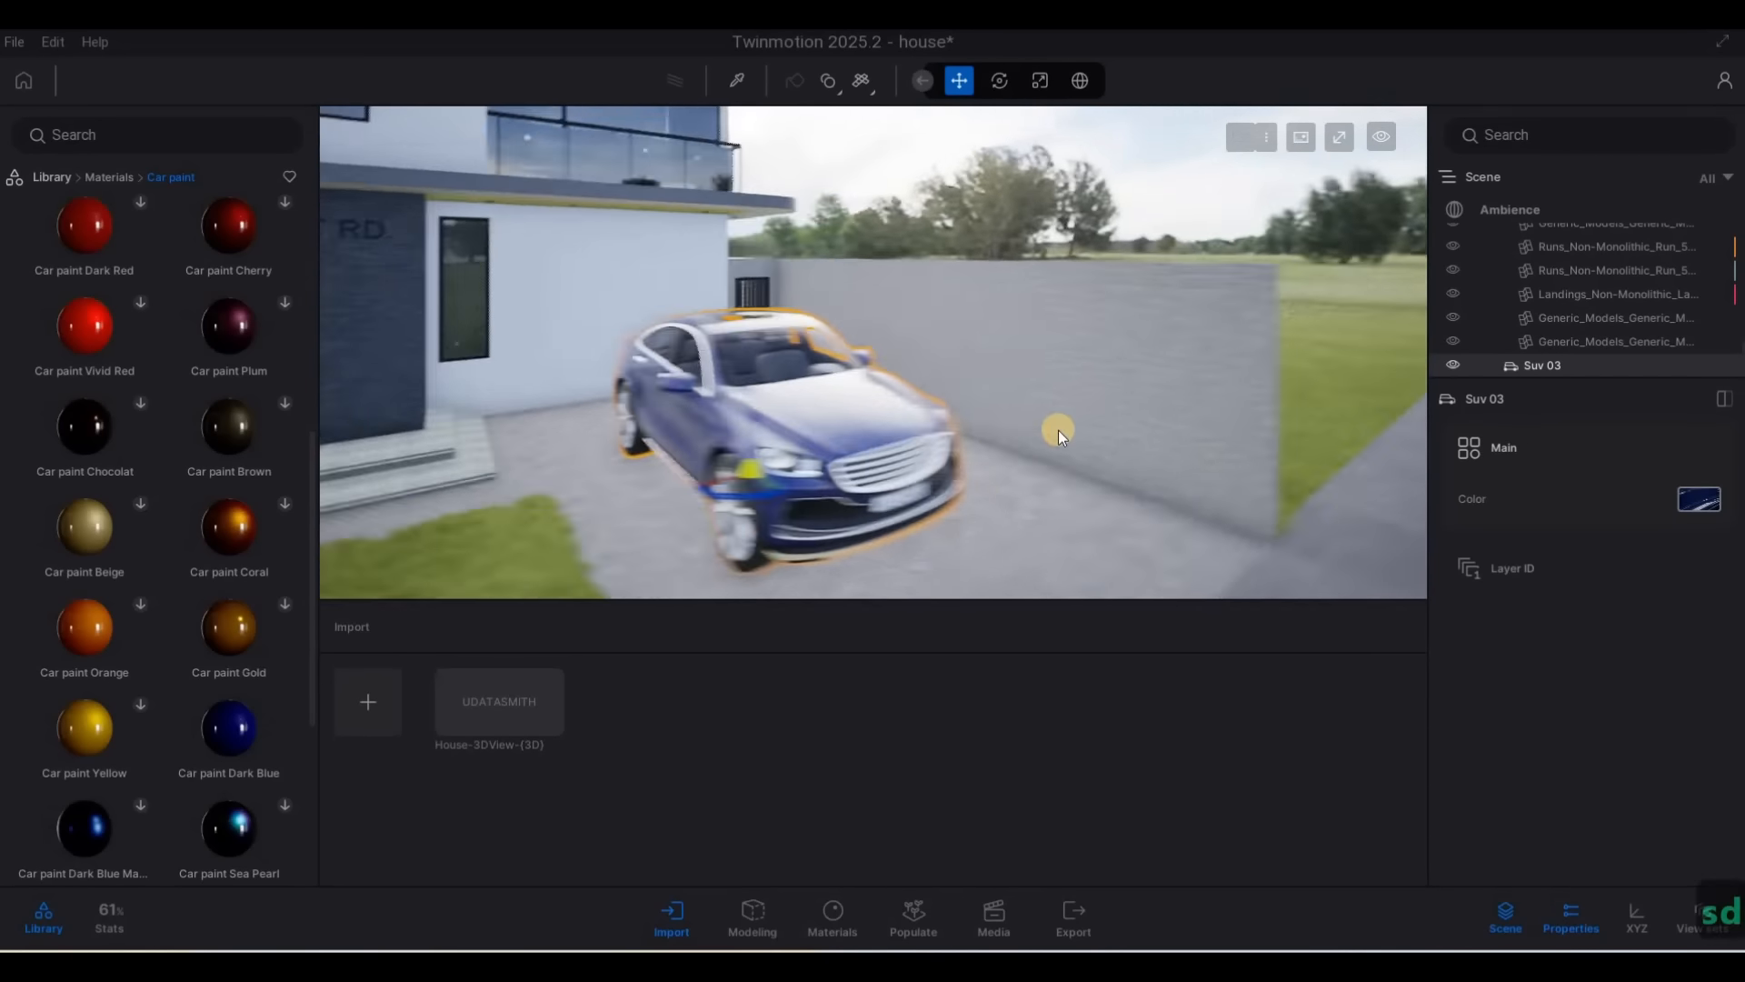
key("Escape")
key("Escape")
Examine the blue SUV on the driveway from the street, ending close to the front entrance door
key("d")
key("a")
key("s")
key("e")
key("a")
key("s")
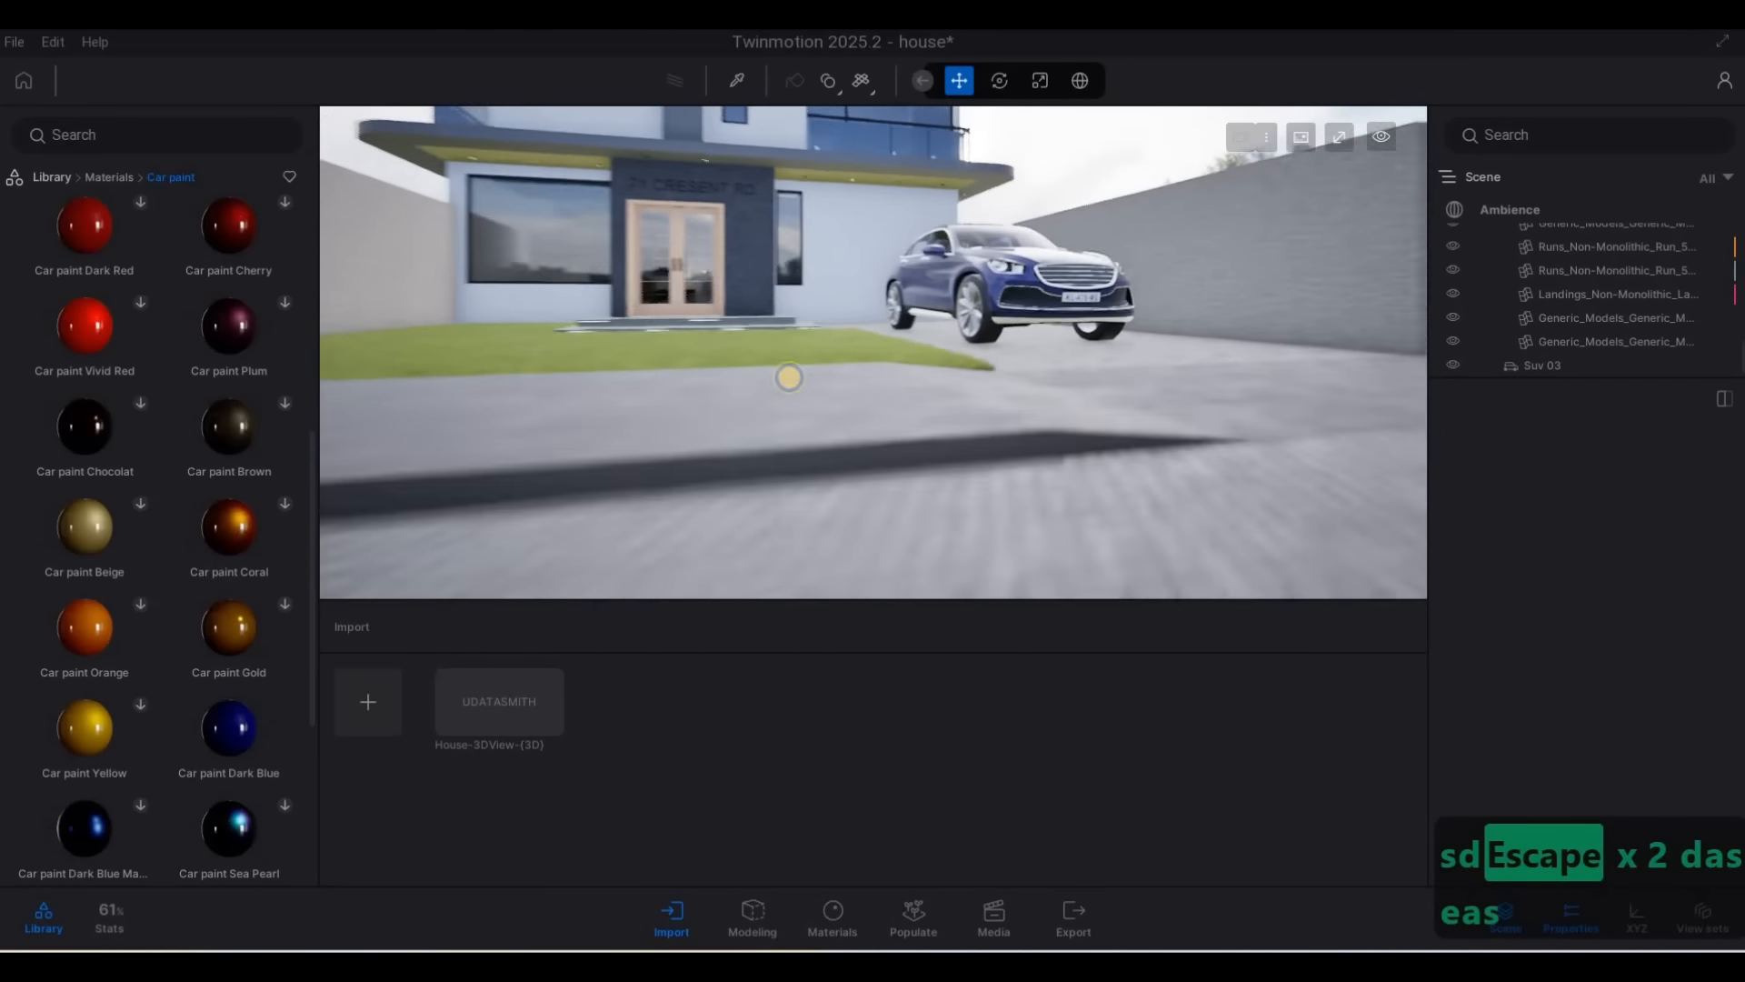
key("q")
key("s")
key("d")
key("w")
key("w")
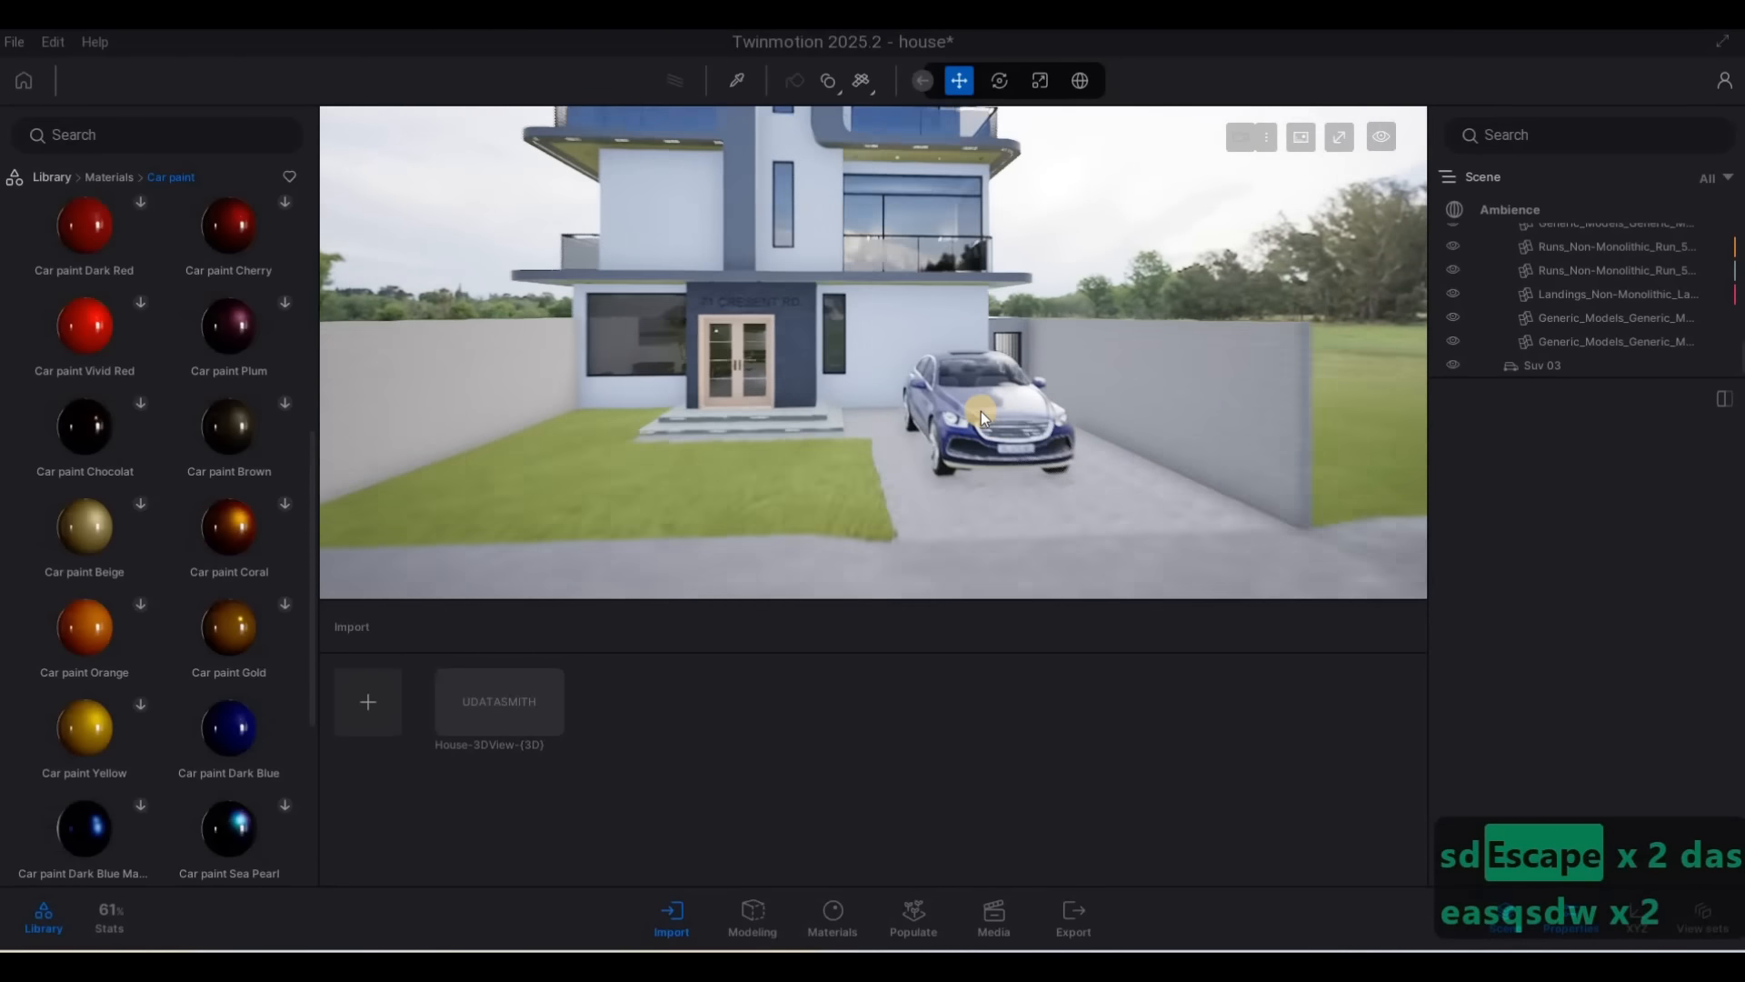
key("a")
key("w")
key("a")
Download the Mahogany 03 G material from the Wood materials
left_click(97, 182)
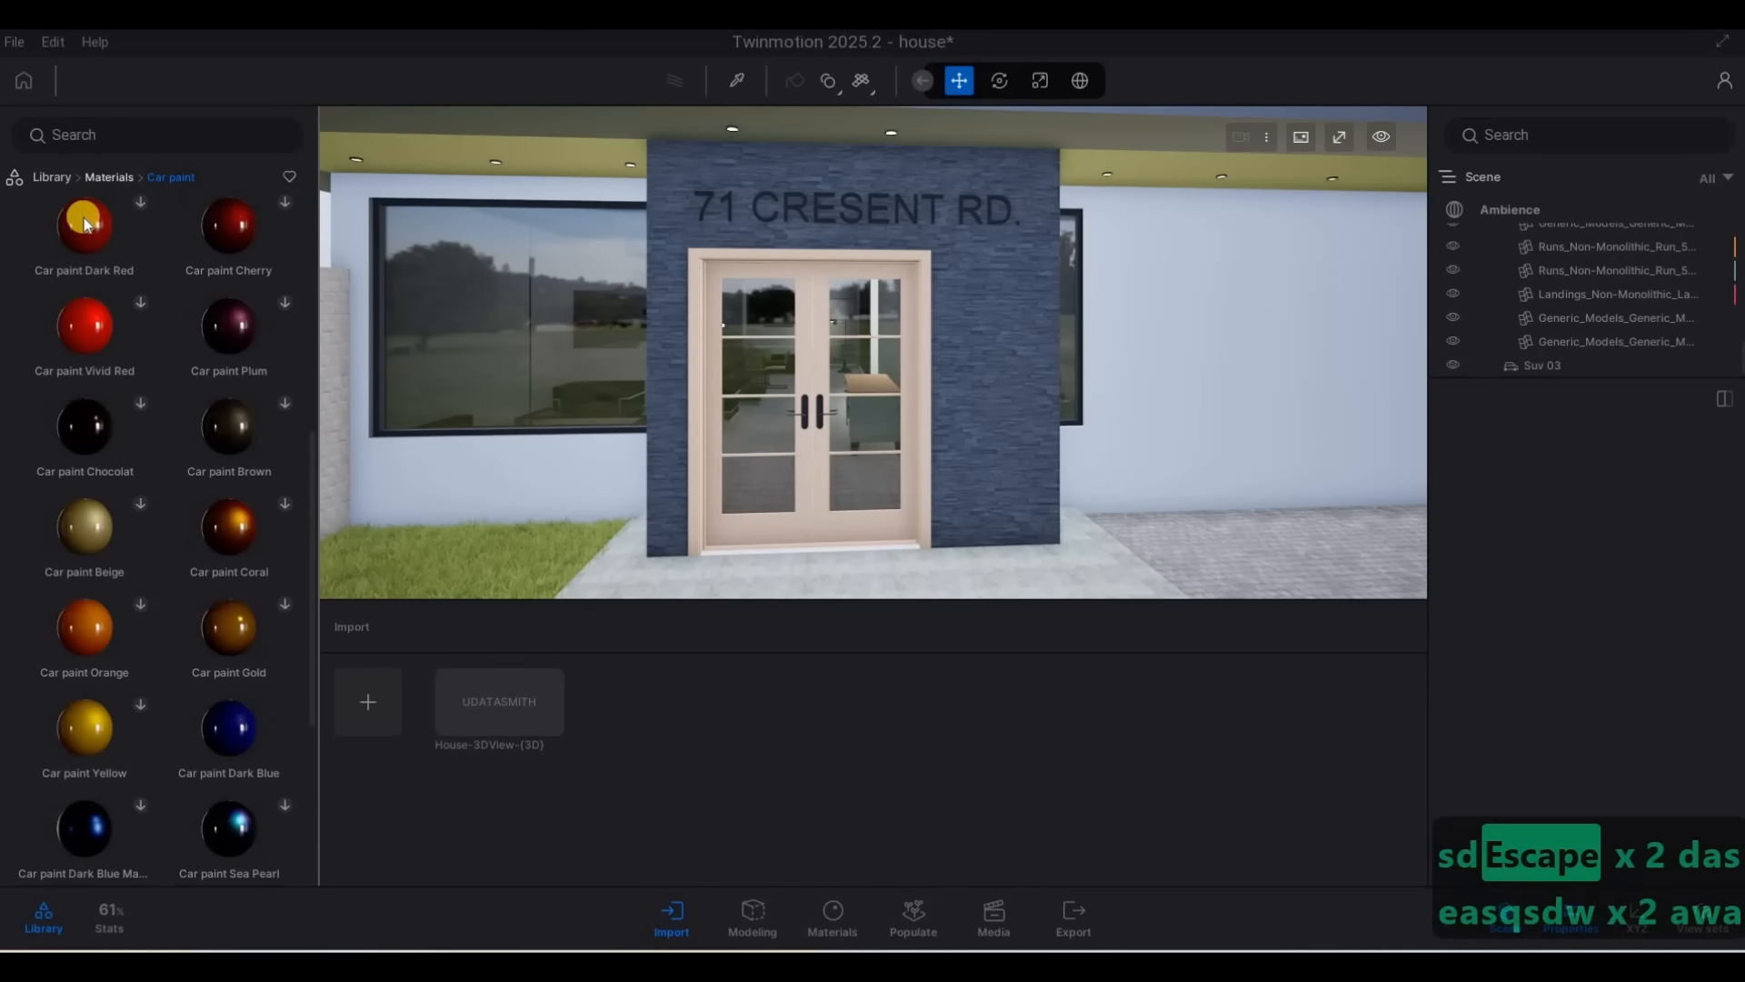
left_click(195, 313)
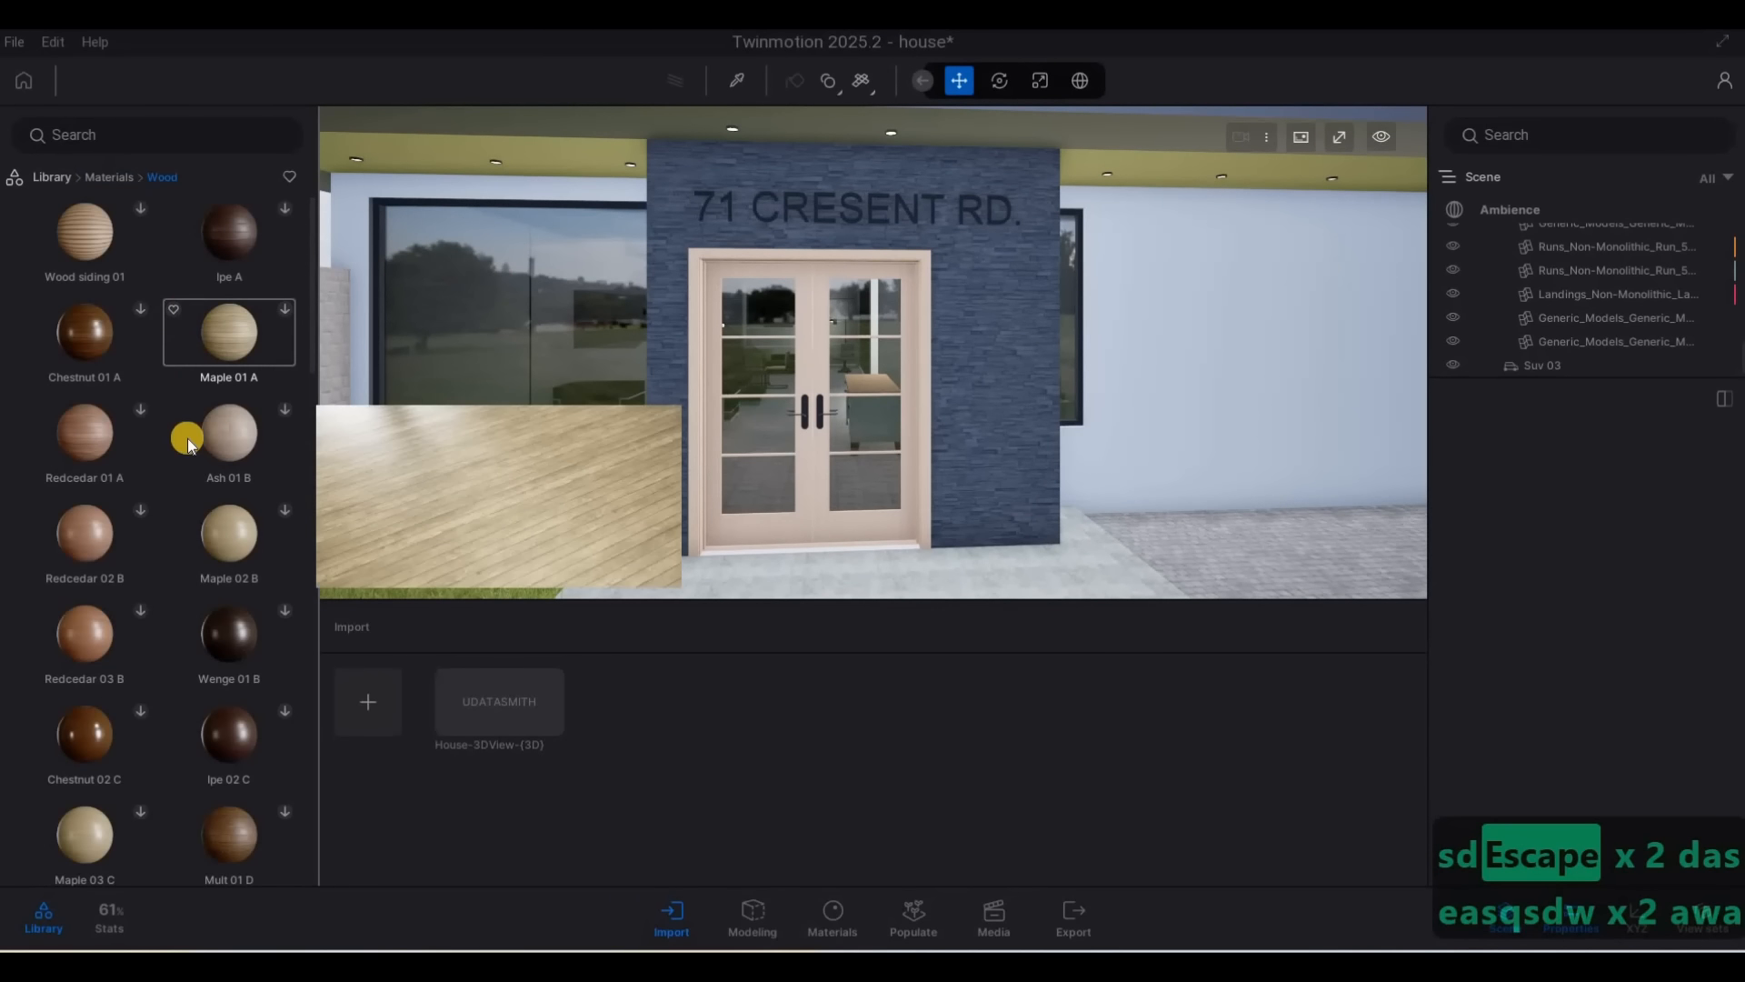
scroll(202, 545, "down", 10)
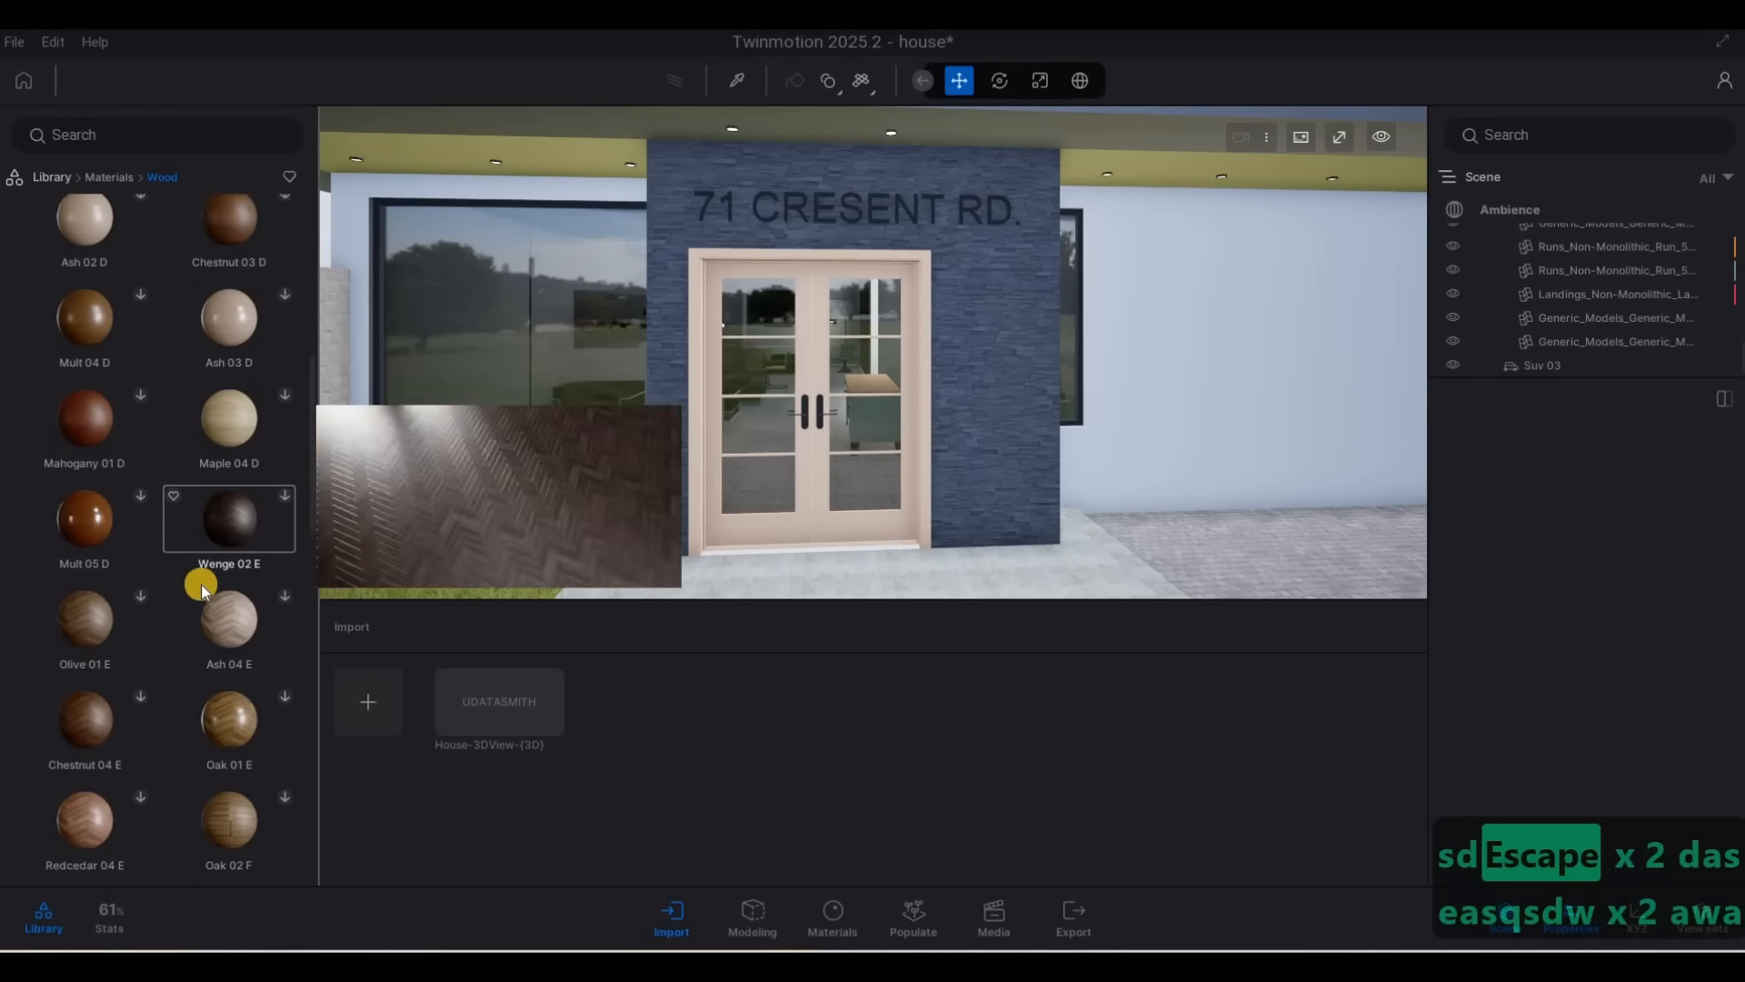
scroll(167, 629, "down", 8)
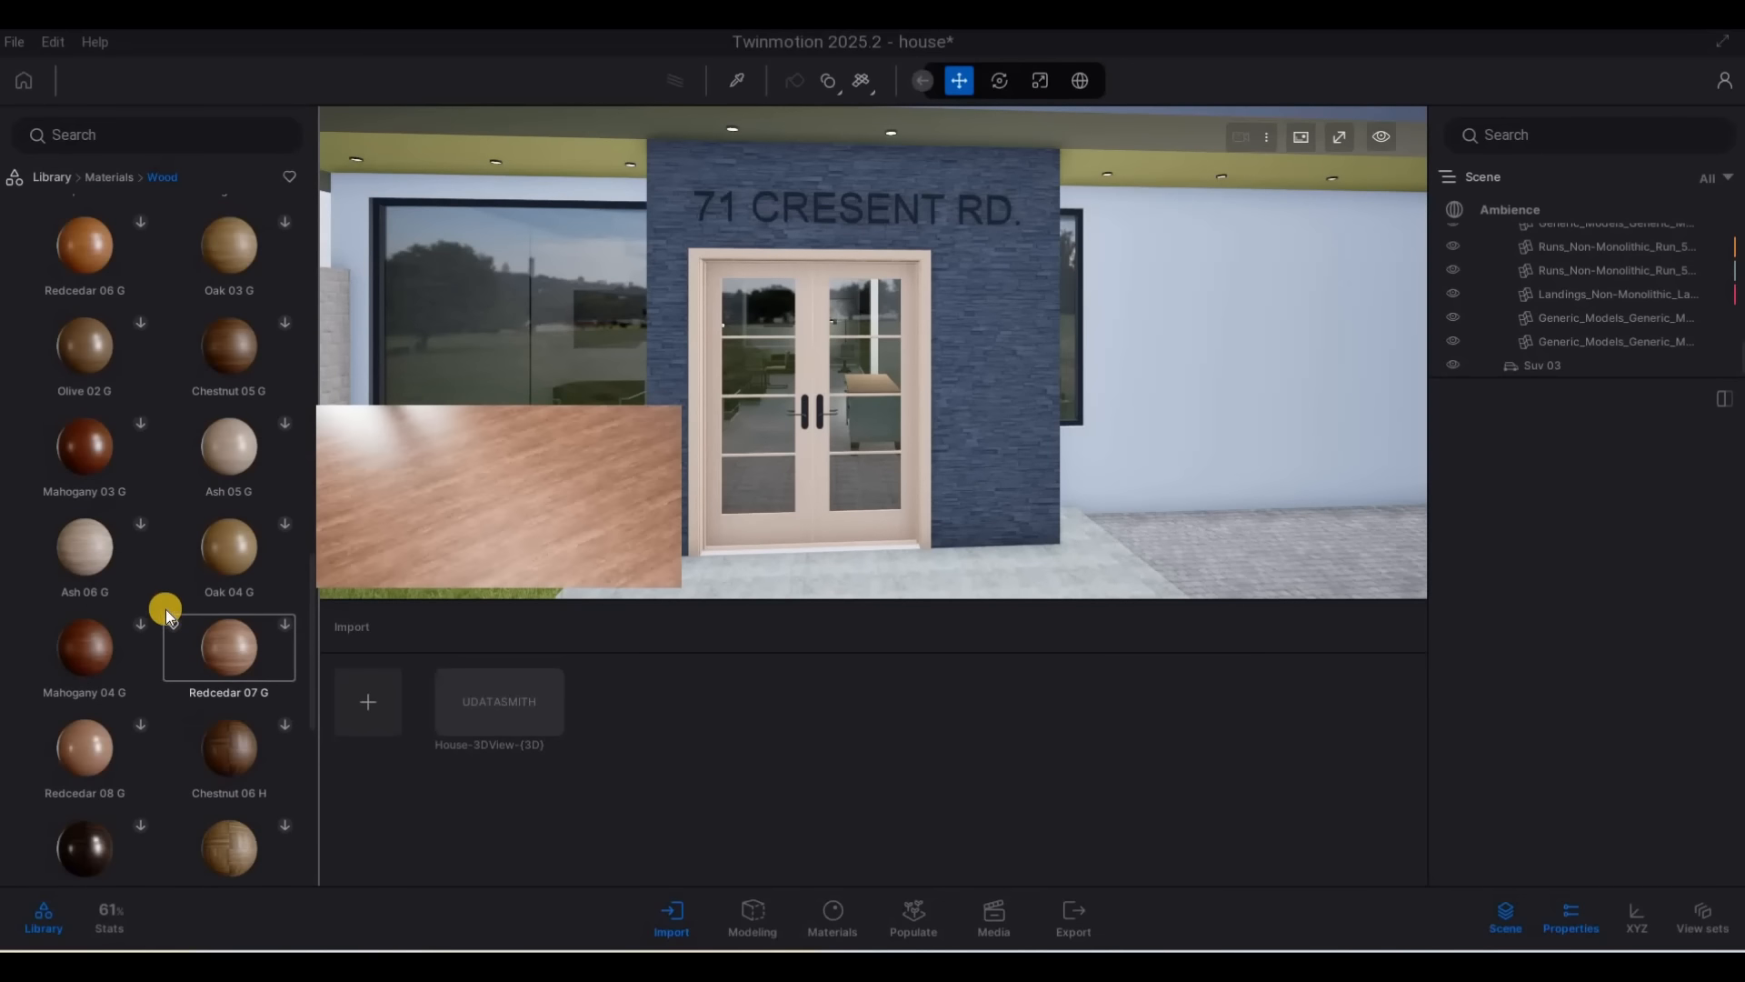
scroll(150, 600, "up", 3)
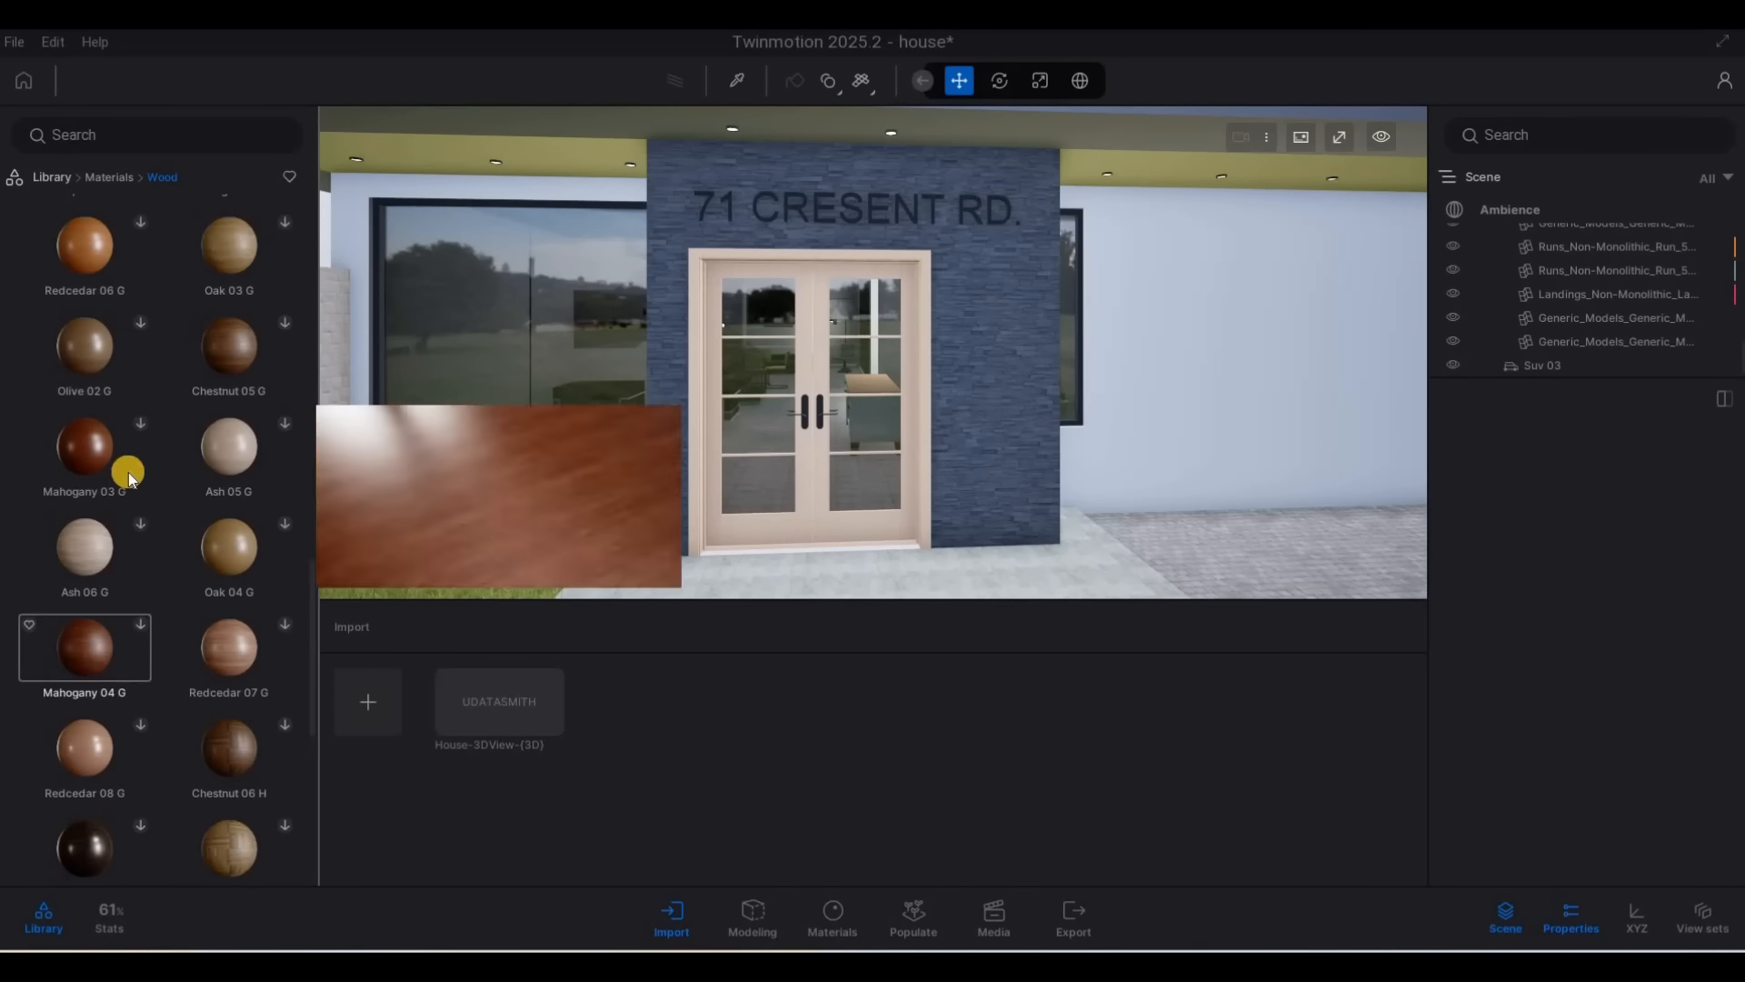
left_click(143, 410)
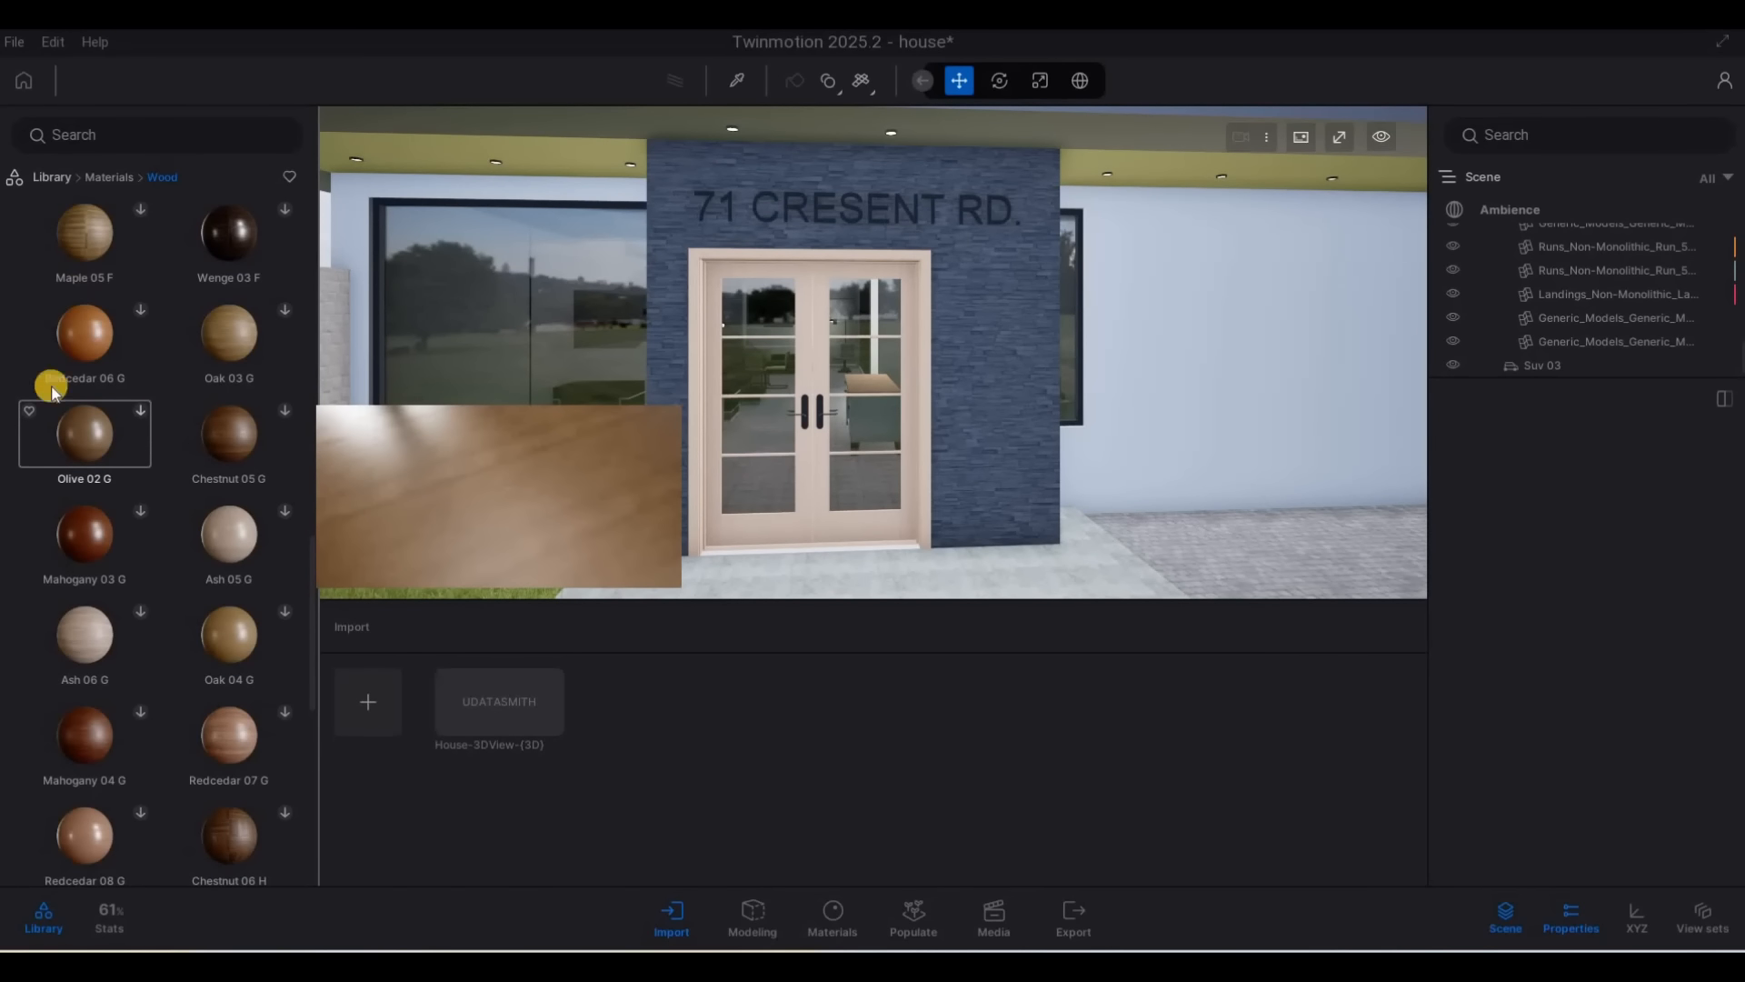
left_click(140, 511)
scroll(182, 591, "down", 3)
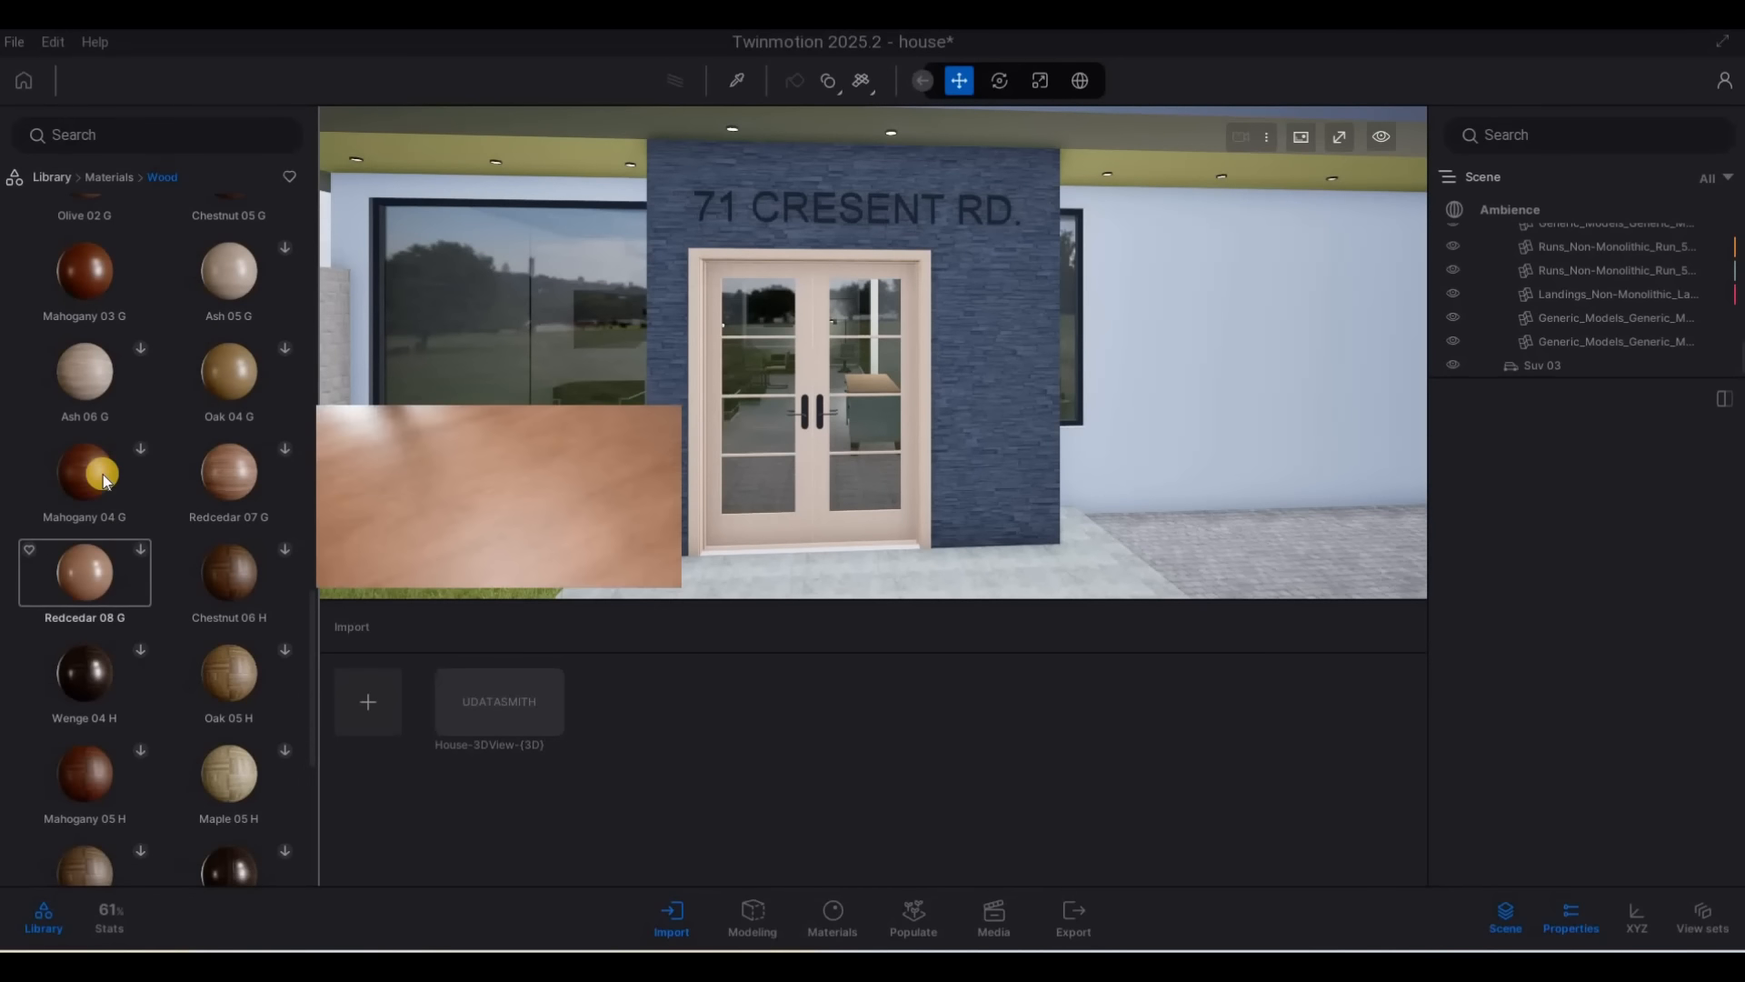
Apply the Mahogany 03 G material to the front entrance door
scroll(101, 472, "up", 1)
left_click_drag(794, 360, 810, 342)
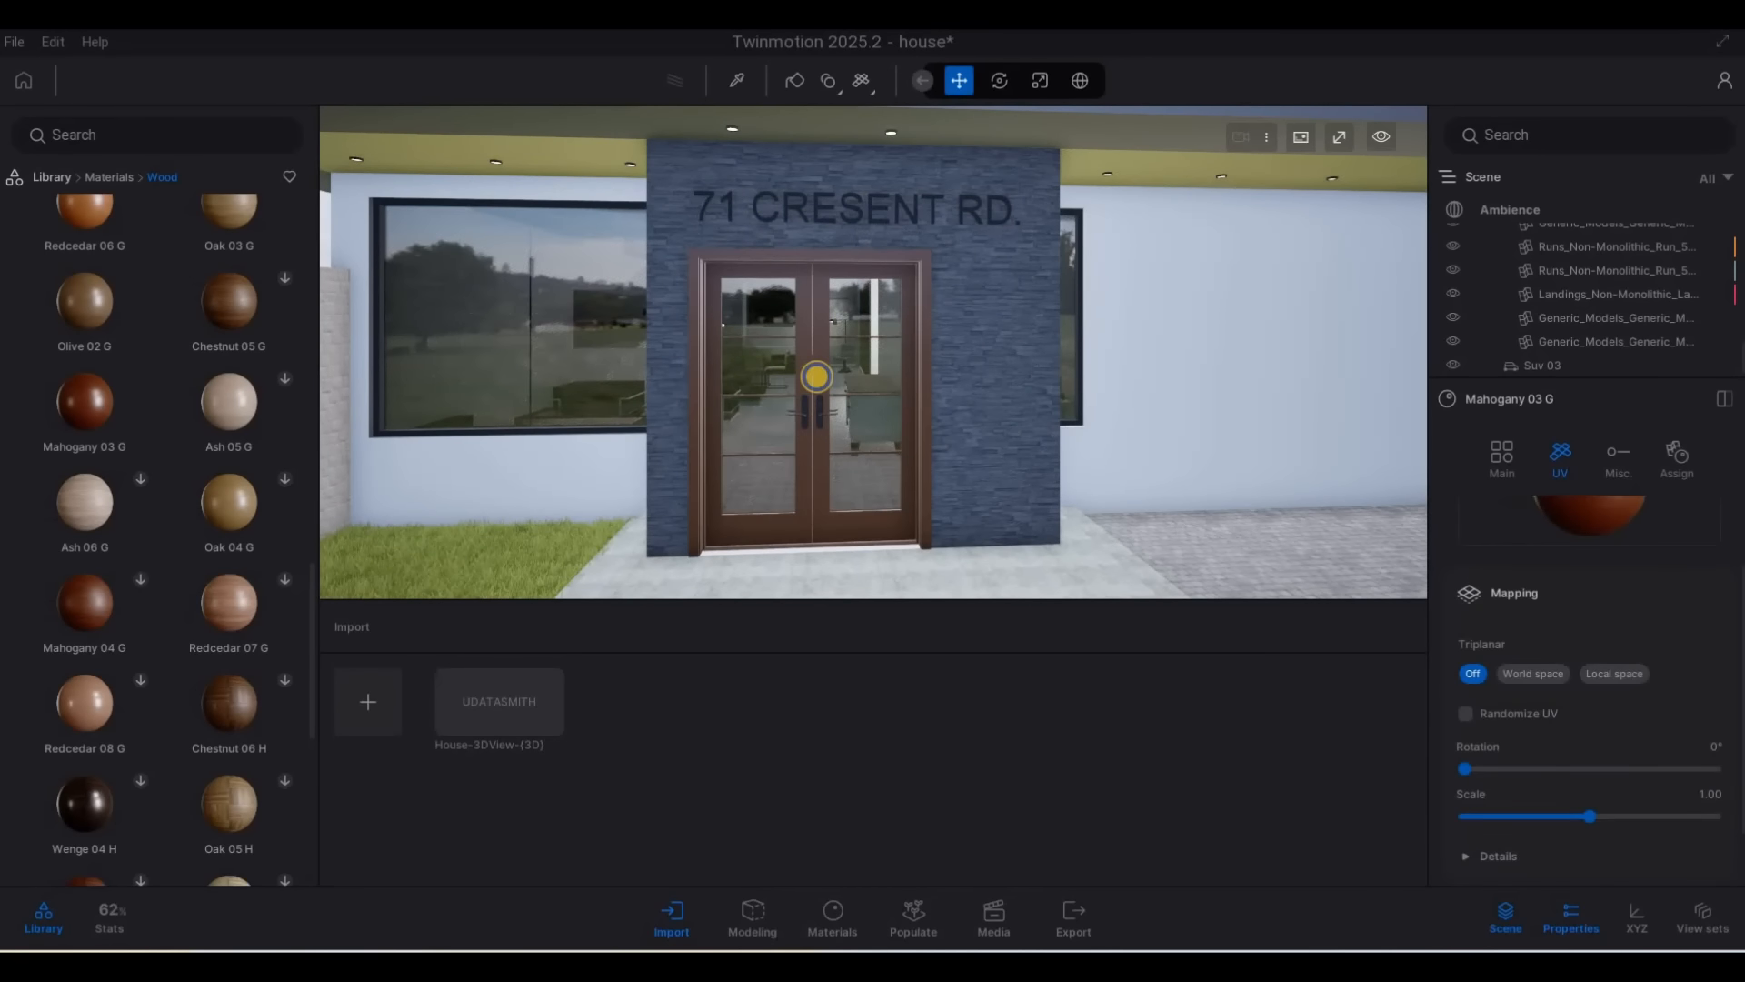
Sample the Neon 01 material from the upper balcony's ceiling lights and set its luminance filter to pale yellow
key("a")
key("s")
right_click_drag(814, 378, 972, 295)
key("a")
key("s")
key("d")
key("w")
key("w")
key("w")
key("a")
key("a")
key("w")
key("w")
key("e")
key("q")
key("w")
key("w")
key("d")
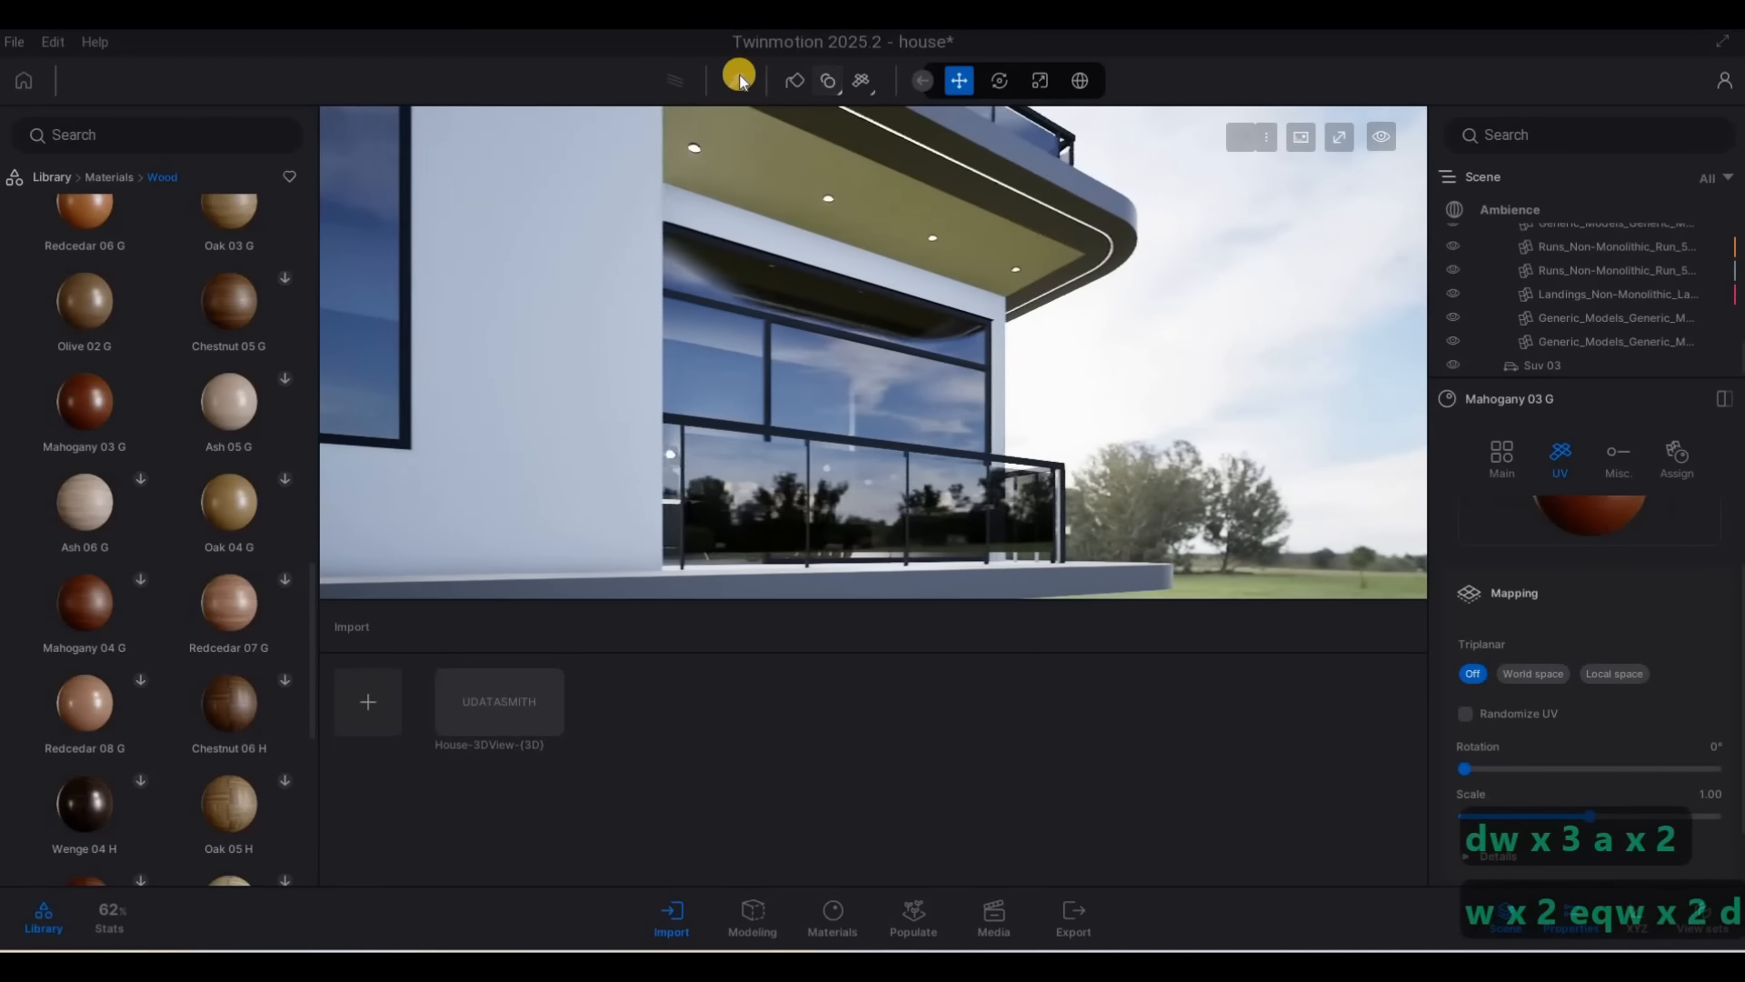
left_click(736, 82)
right_click_drag(859, 340, 872, 347)
key("w")
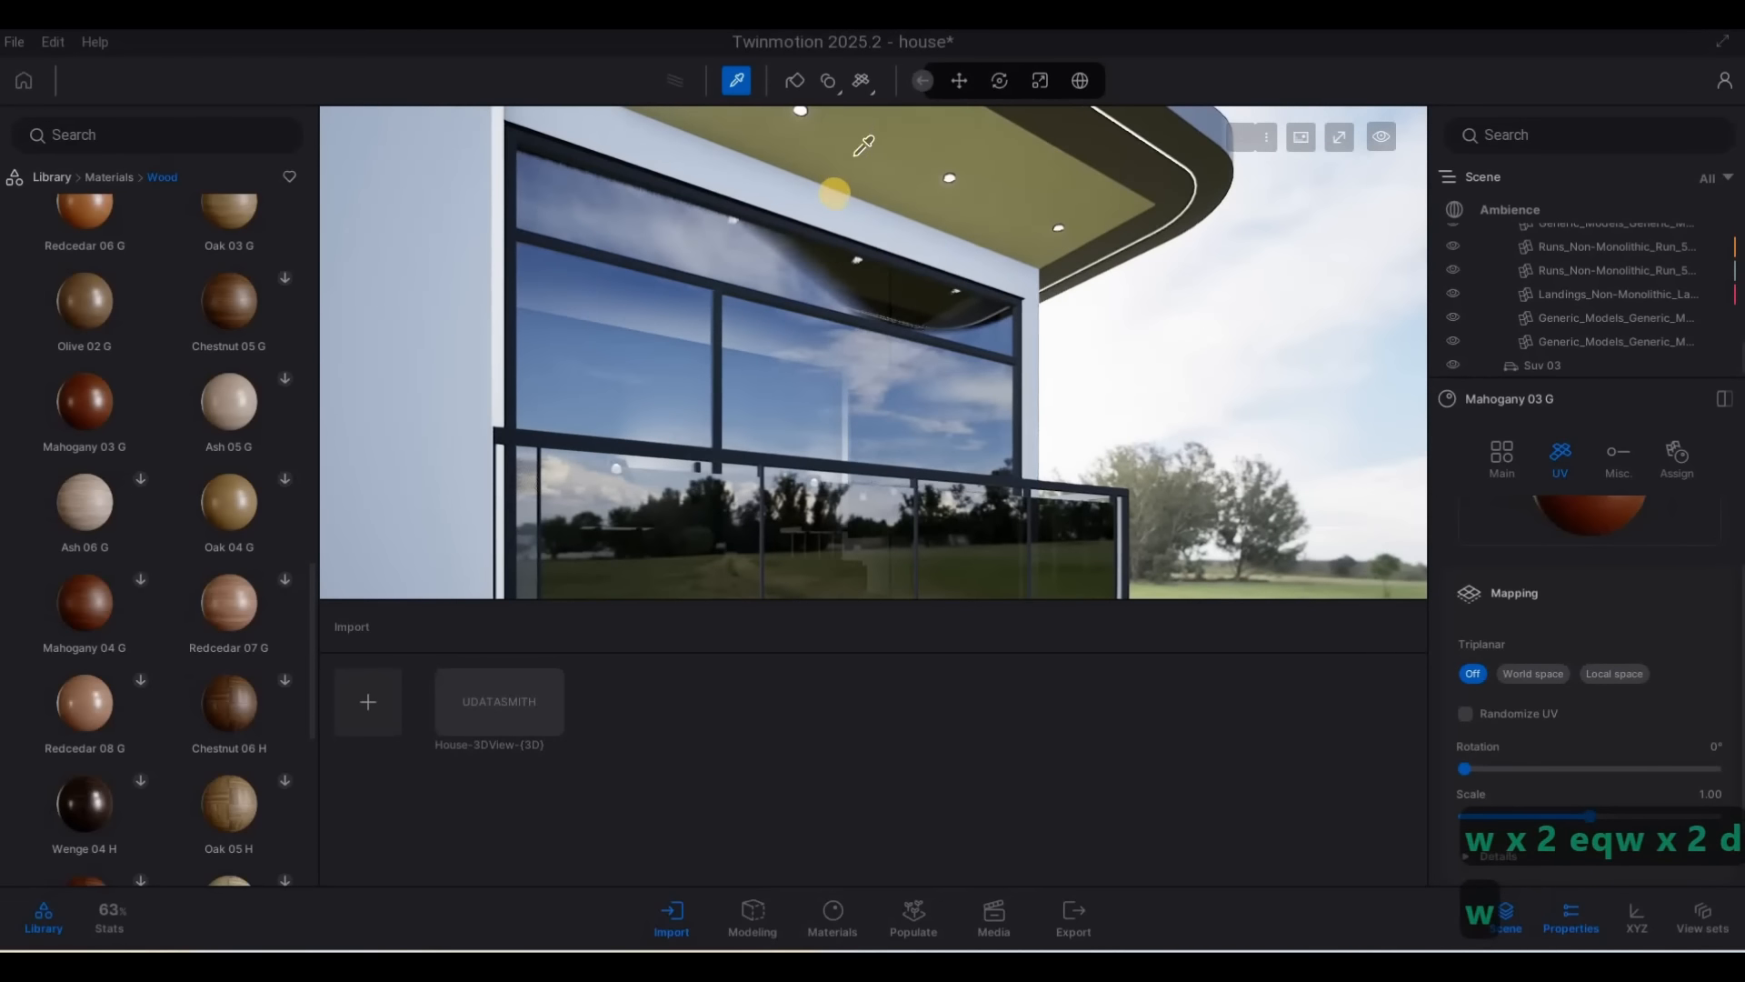
right_click_drag(833, 193, 819, 192)
left_click(811, 187)
left_click(1704, 642)
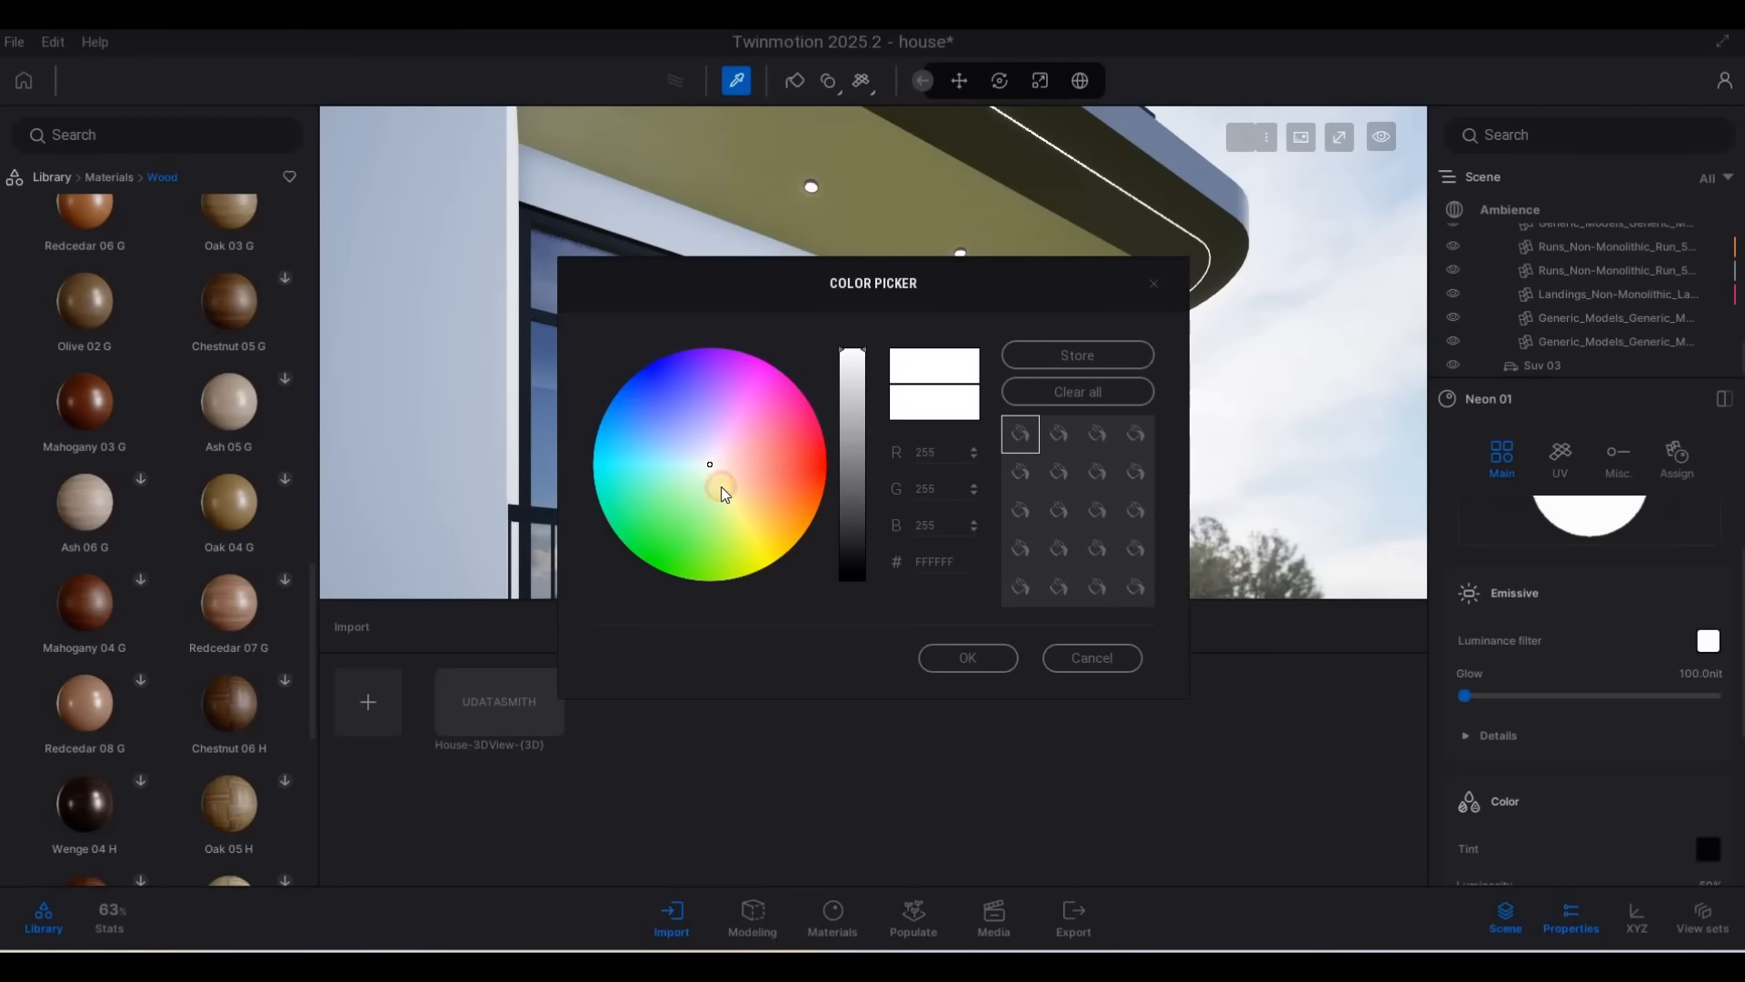
left_click(732, 494)
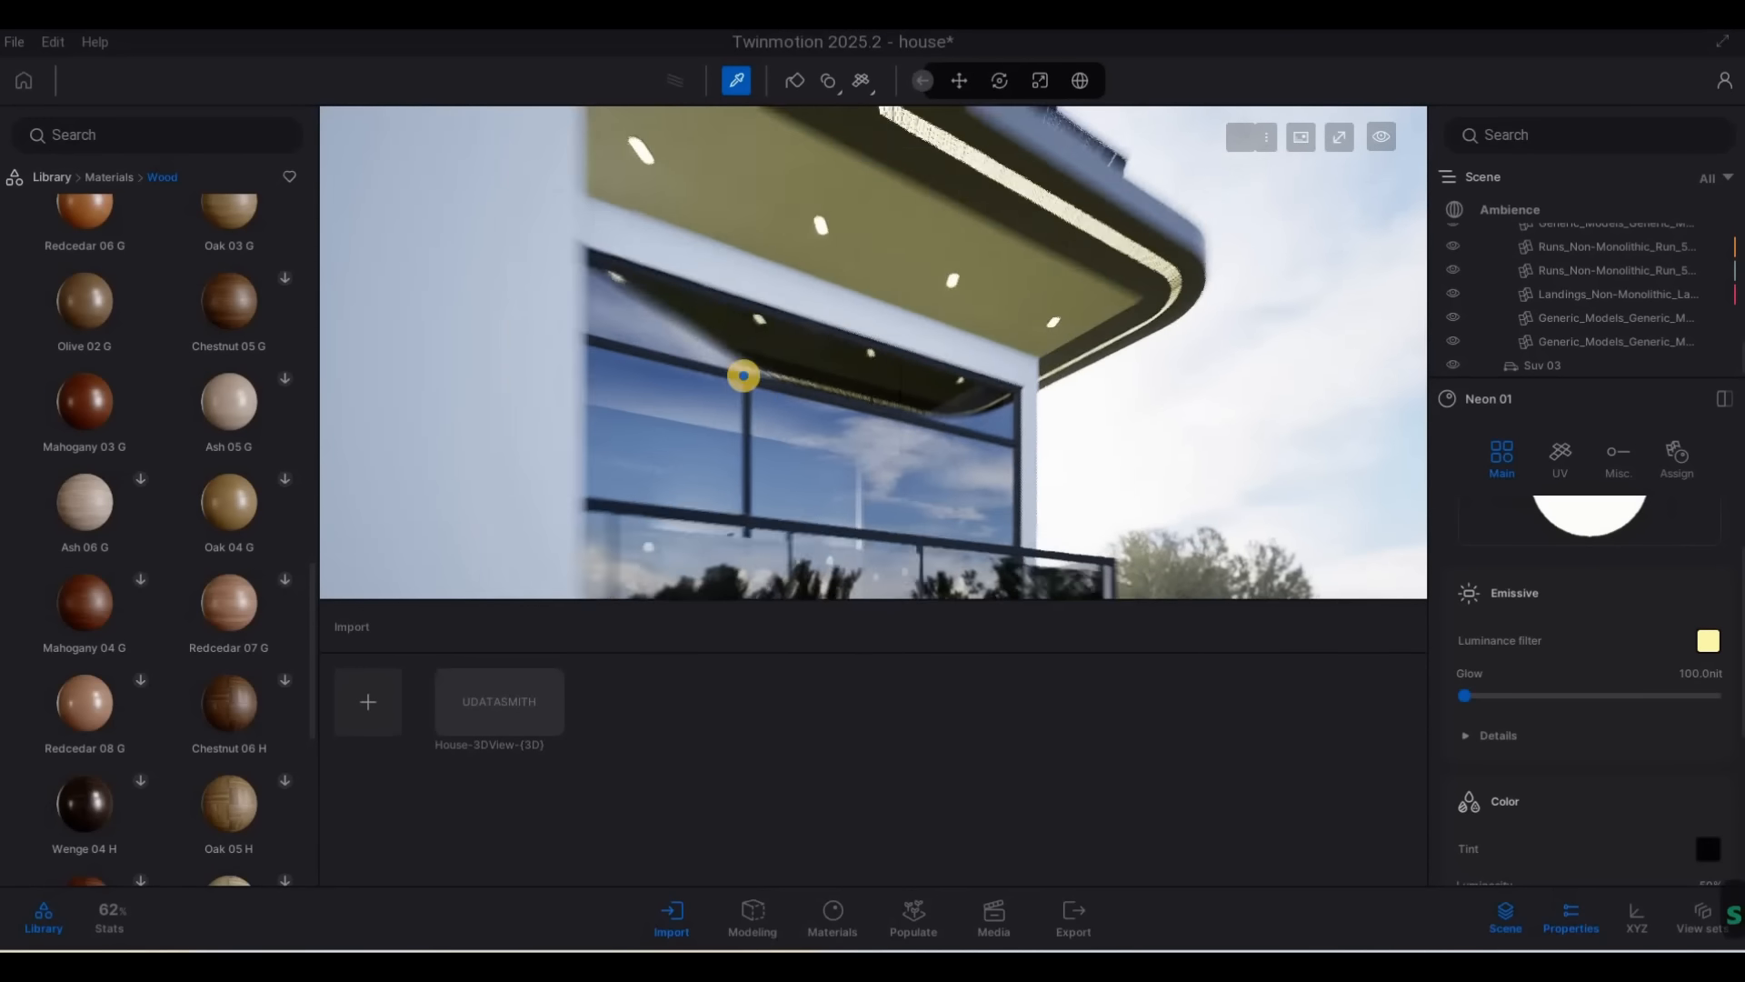
Sample the materials around the balcony's strip light and a recessed ceiling light to check their settings
mouse_move(744, 375)
right_mouse_down()
mouse_move(615, 370)
mouse_move(814, 358)
mouse_move(637, 387)
mouse_move(765, 395)
right_mouse_up()
key("d")
key("w")
key("d")
key("w")
key("d")
key("a")
key("a")
key("d")
scroll(1546, 791, "down", 2)
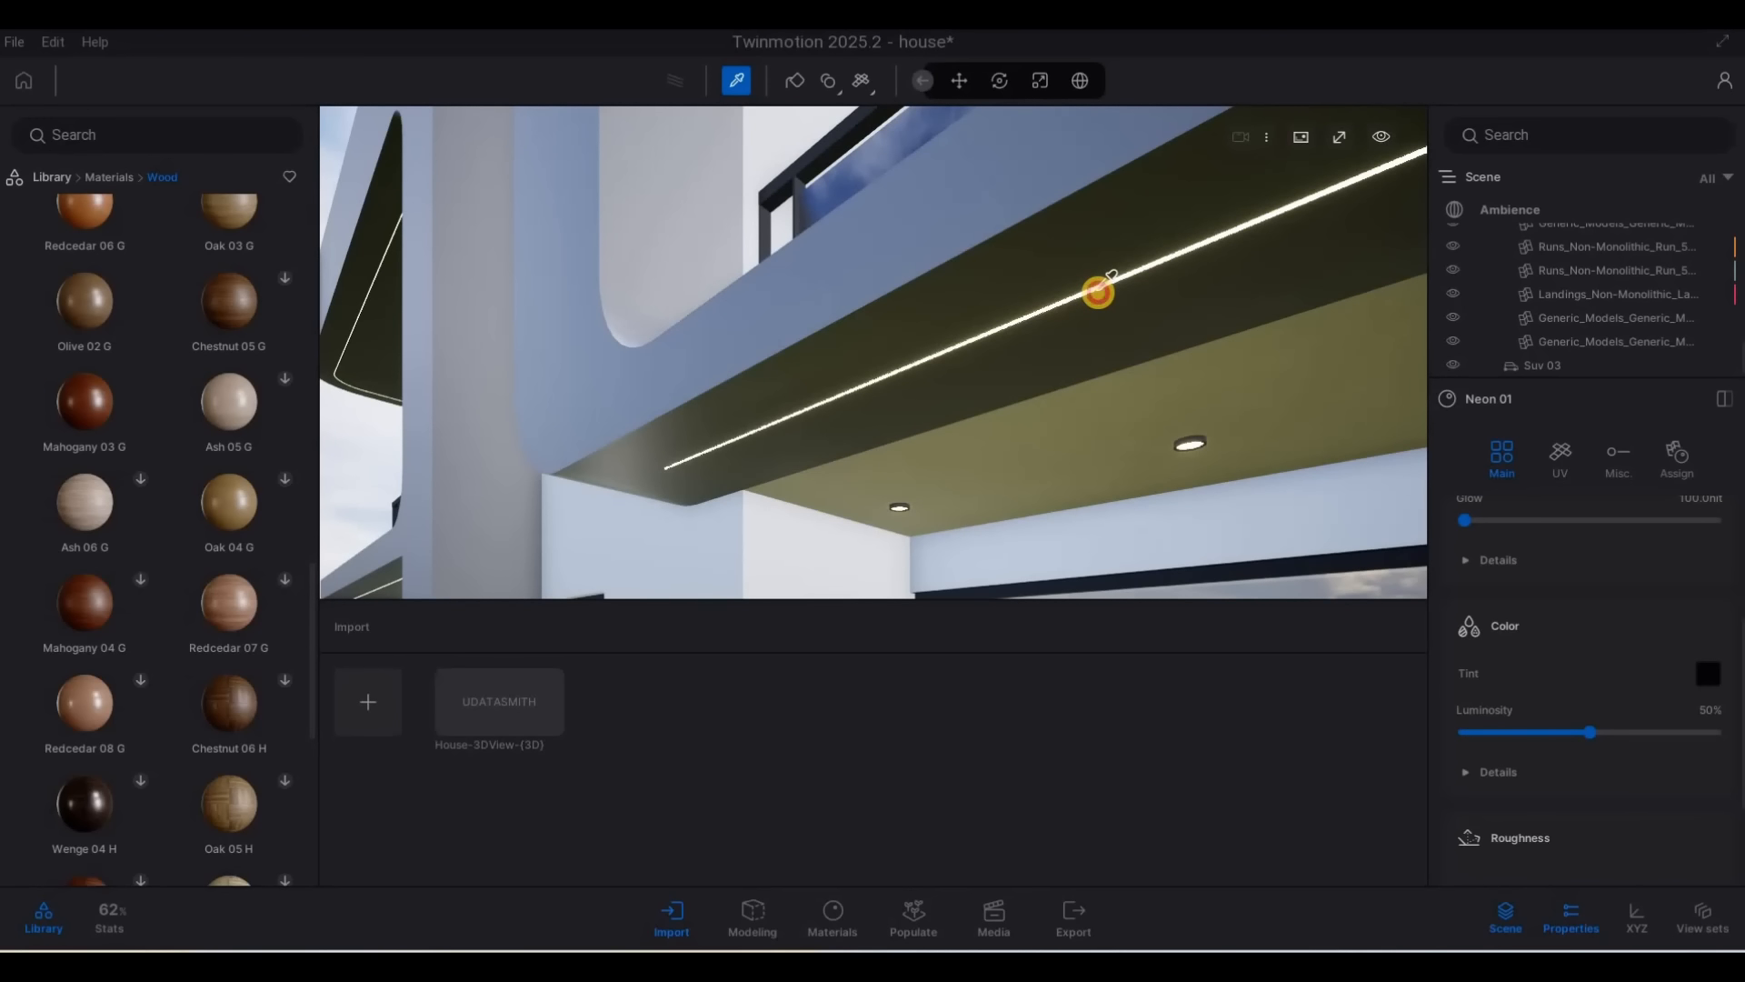
left_click(1097, 292)
scroll(1585, 701, "up", 2)
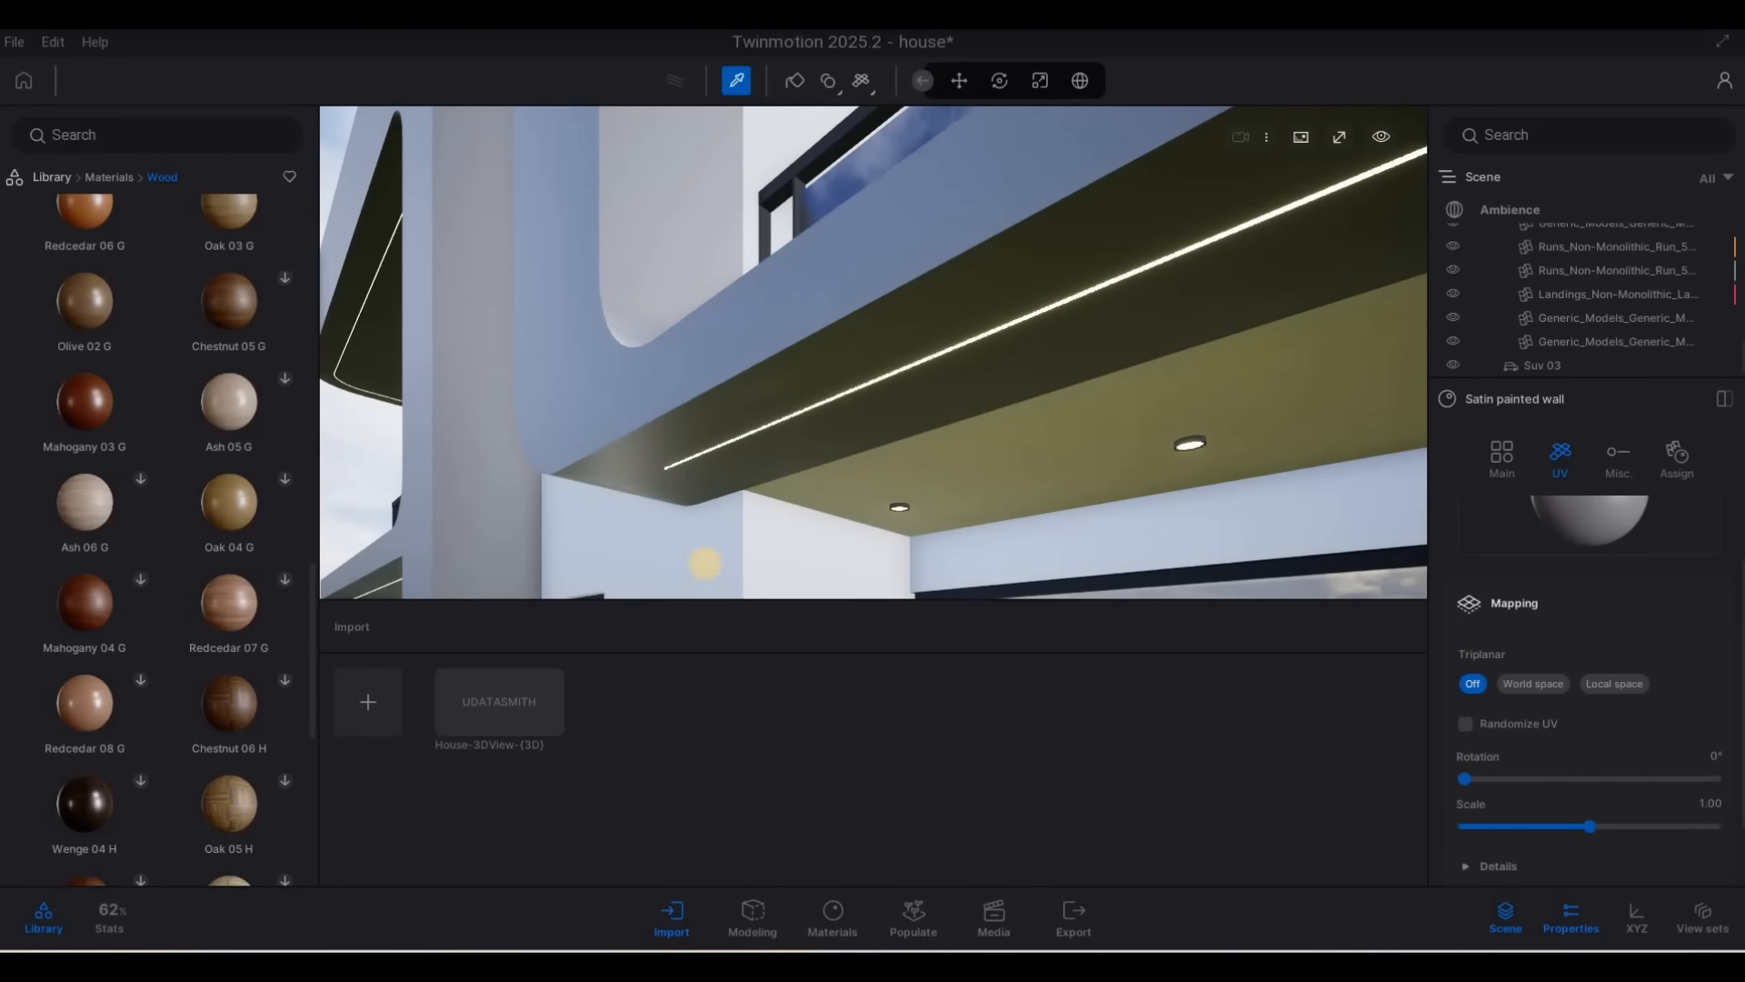
key("d")
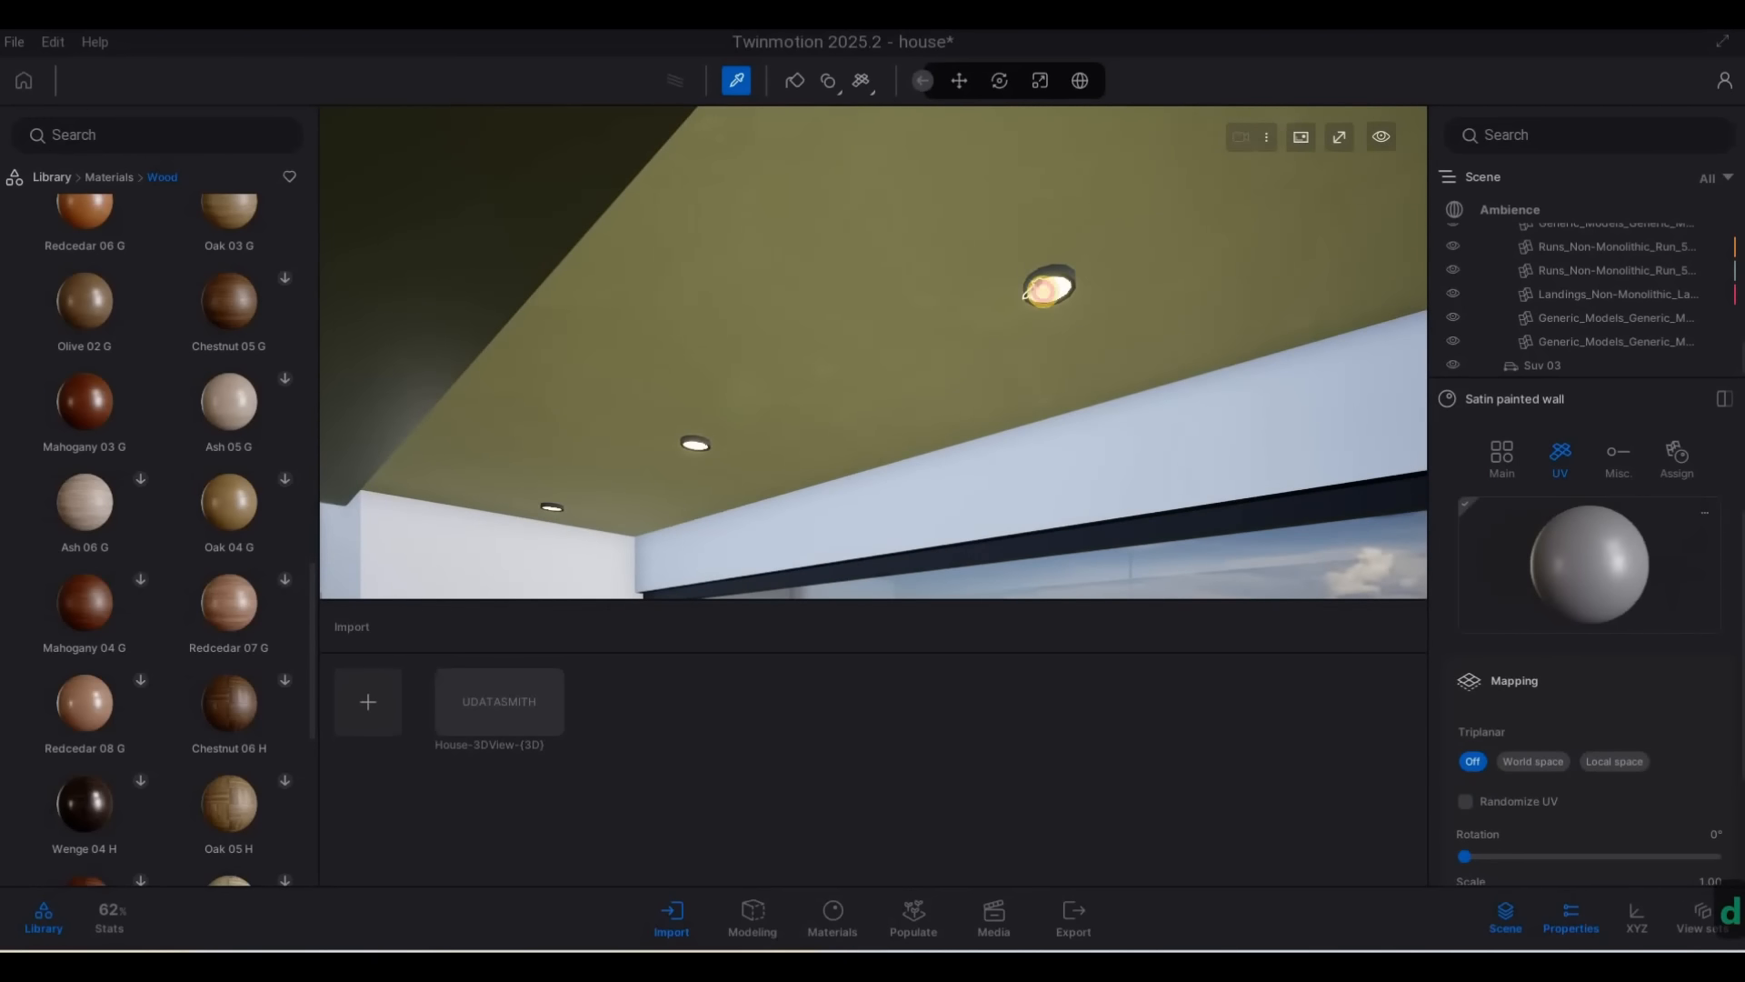
left_click(1299, 468)
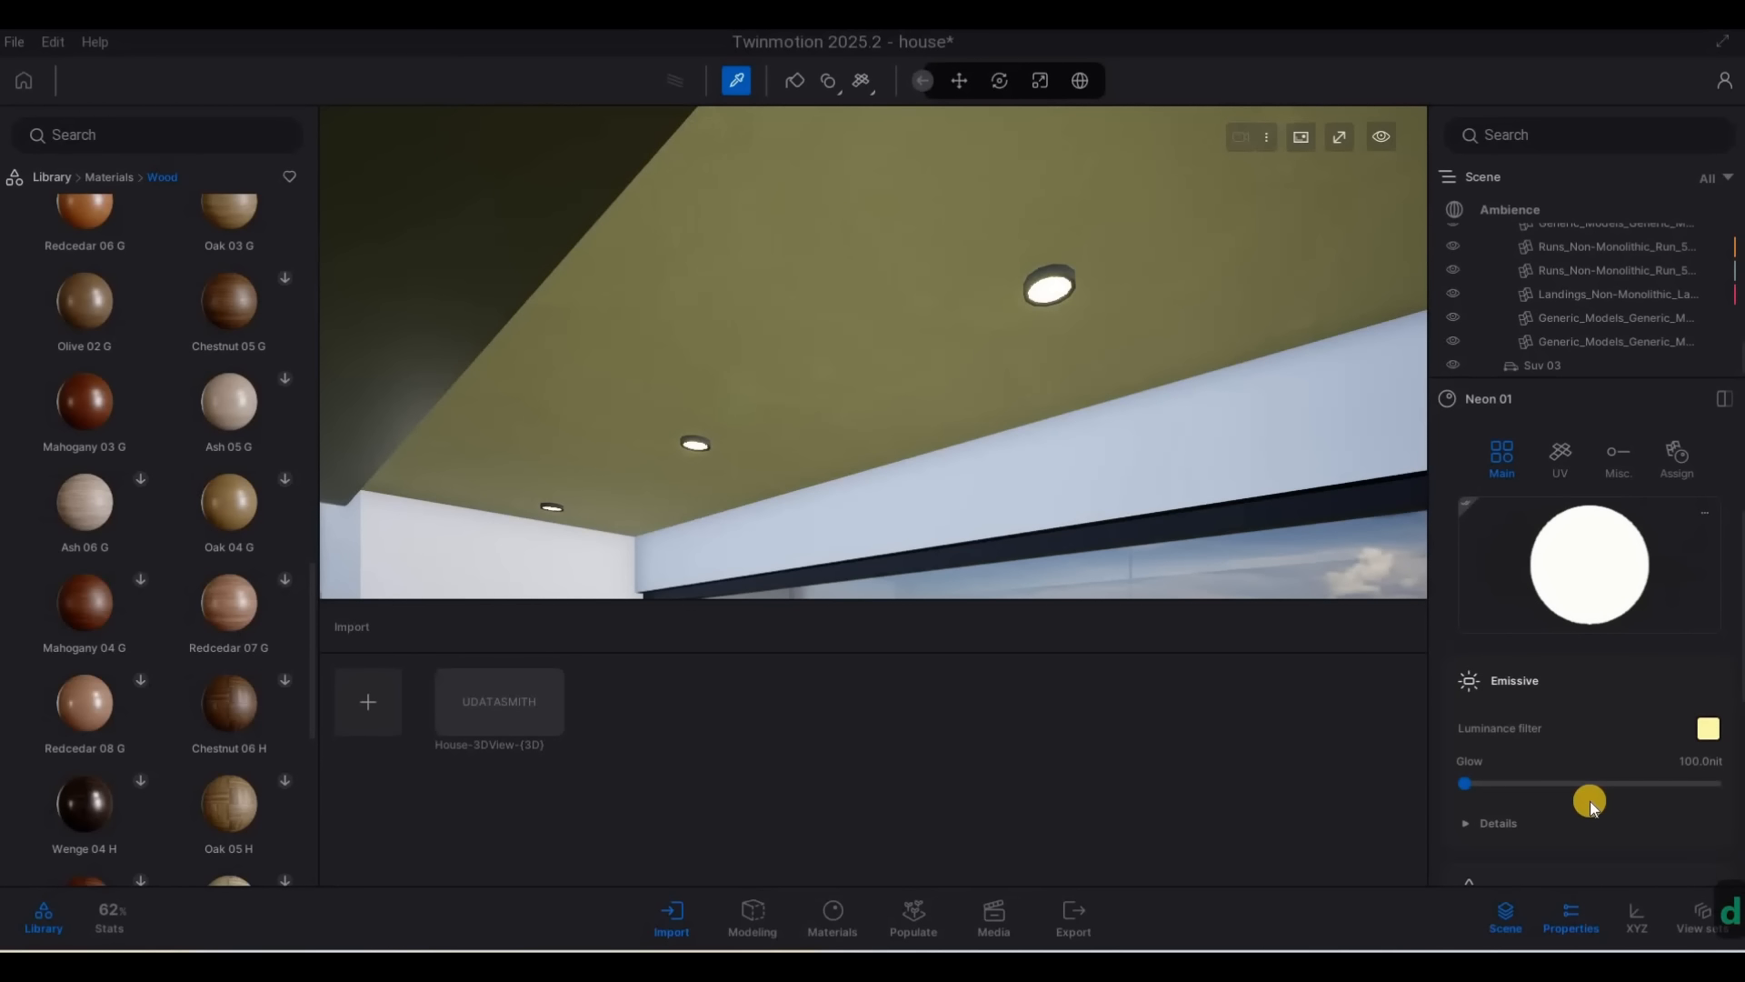
scroll(1590, 799, "down", 5)
Examine the whole front facade and its lights from the street, and return to the library's top level
right_click_drag(765, 164, 1073, 399)
key("a")
key("a")
key("s")
key("a")
key("a")
key("d")
key("s")
key("a")
key("e")
key("s")
key("d")
key("d")
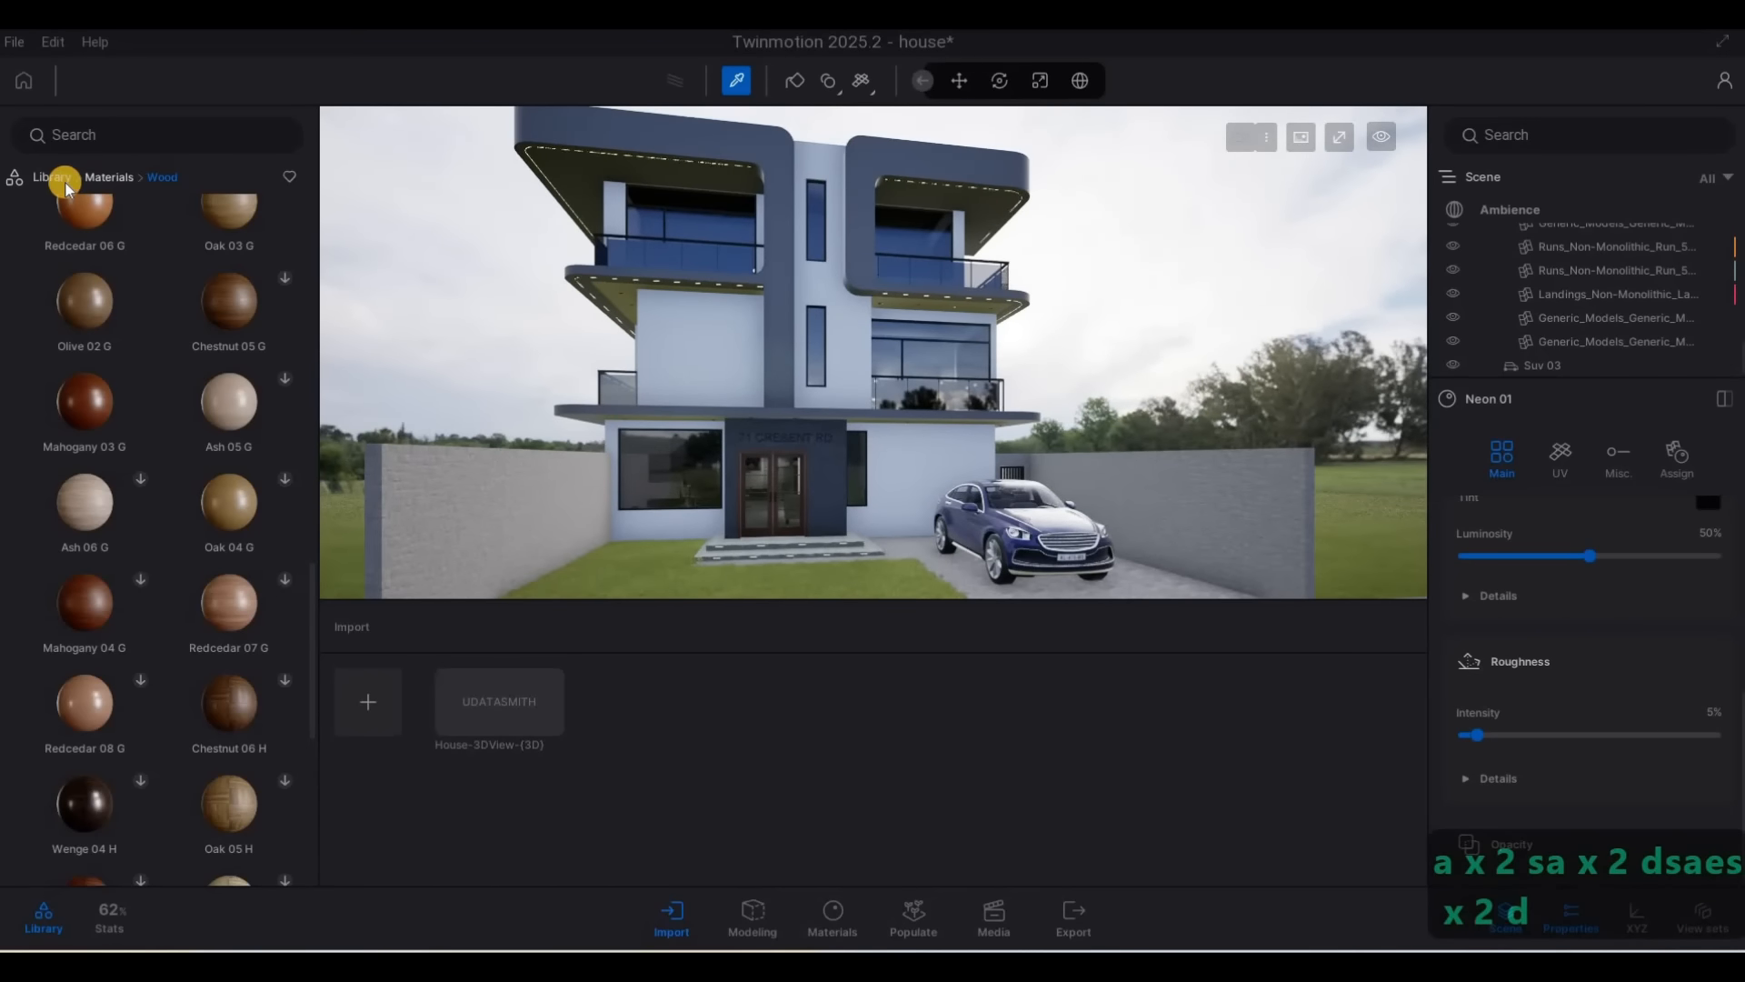
left_click(63, 181)
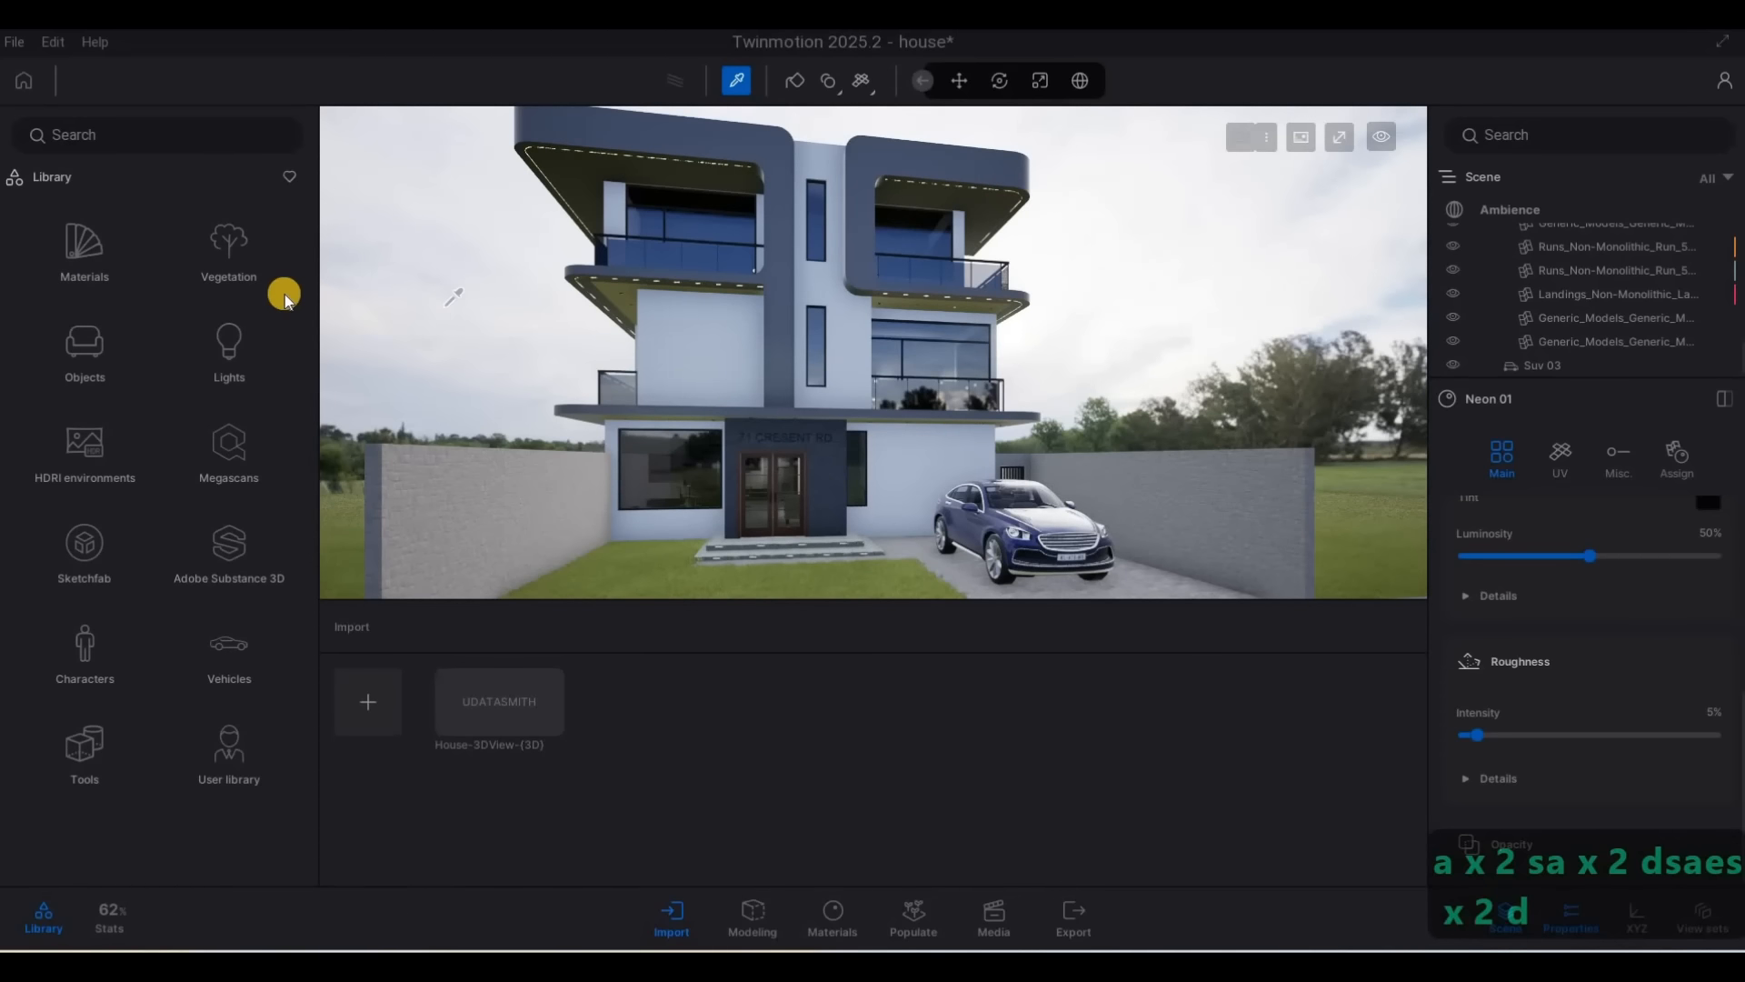
Set the size of the HDRI environment backdrop to 110.9 m in the Ambience environment settings
key("s")
key("s")
right_click_drag(730, 359, 1171, 481)
key("a")
key("q")
key("a")
key("s")
key("d")
key("s")
key("s")
key("d")
left_click(1170, 481)
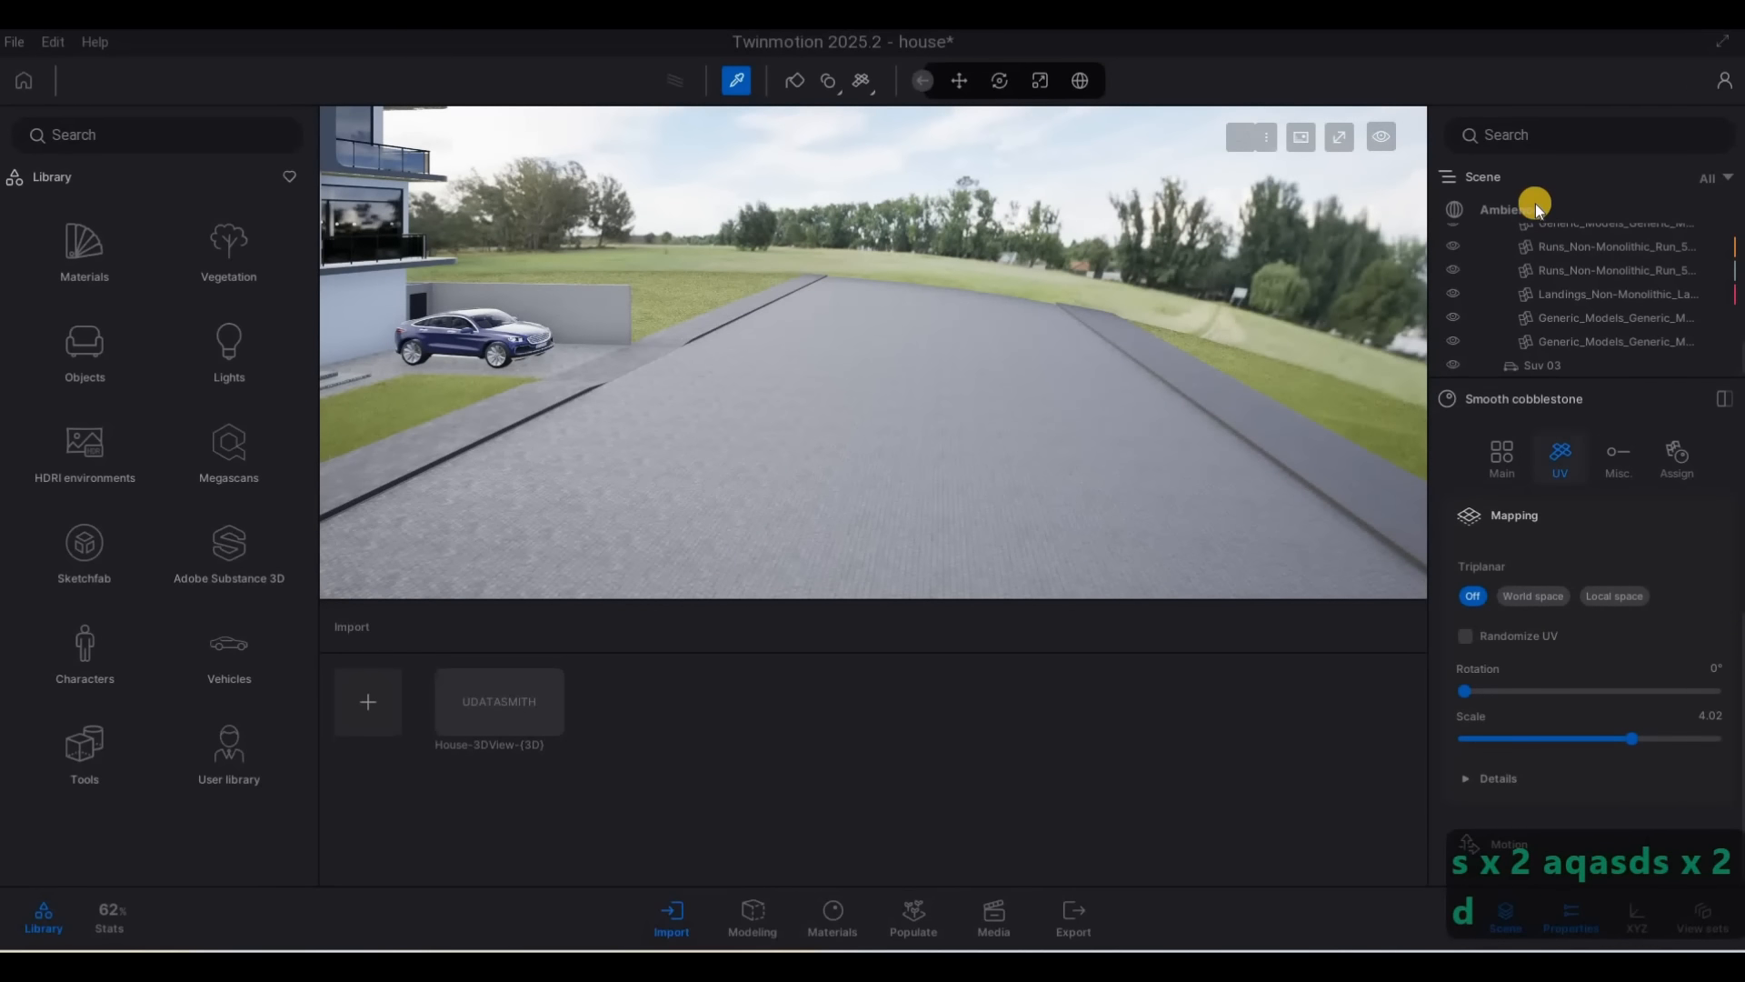
left_click(1565, 210)
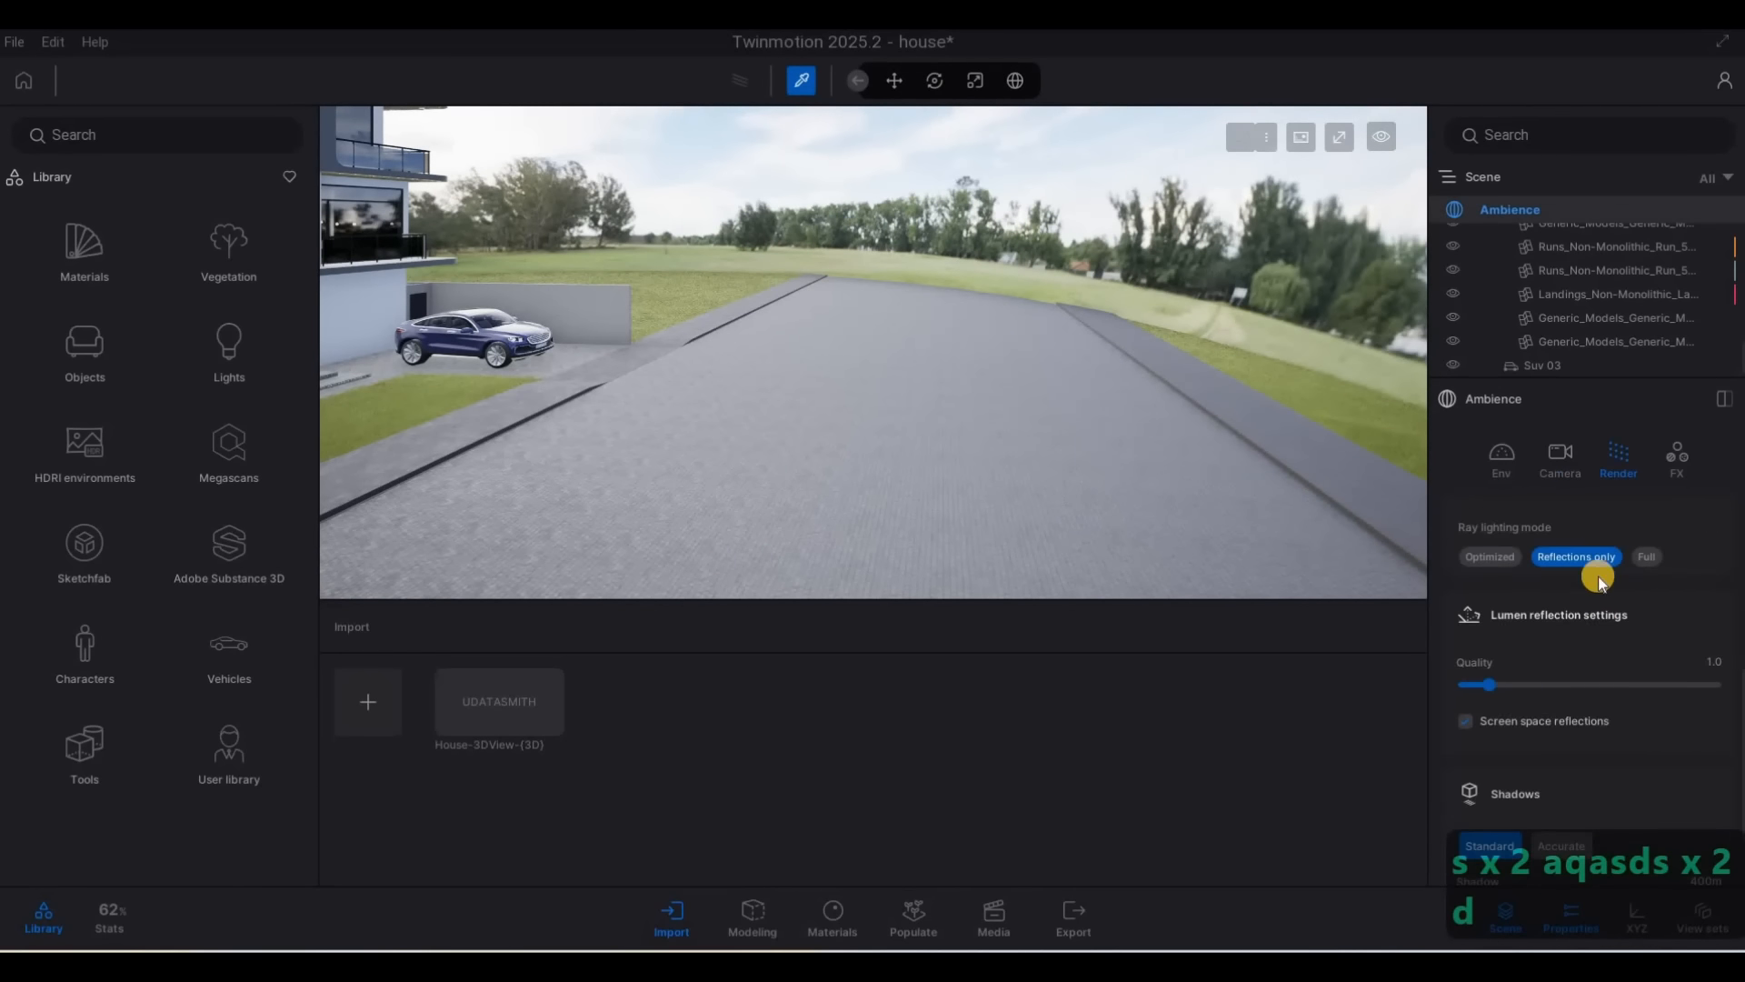
left_click(1516, 477)
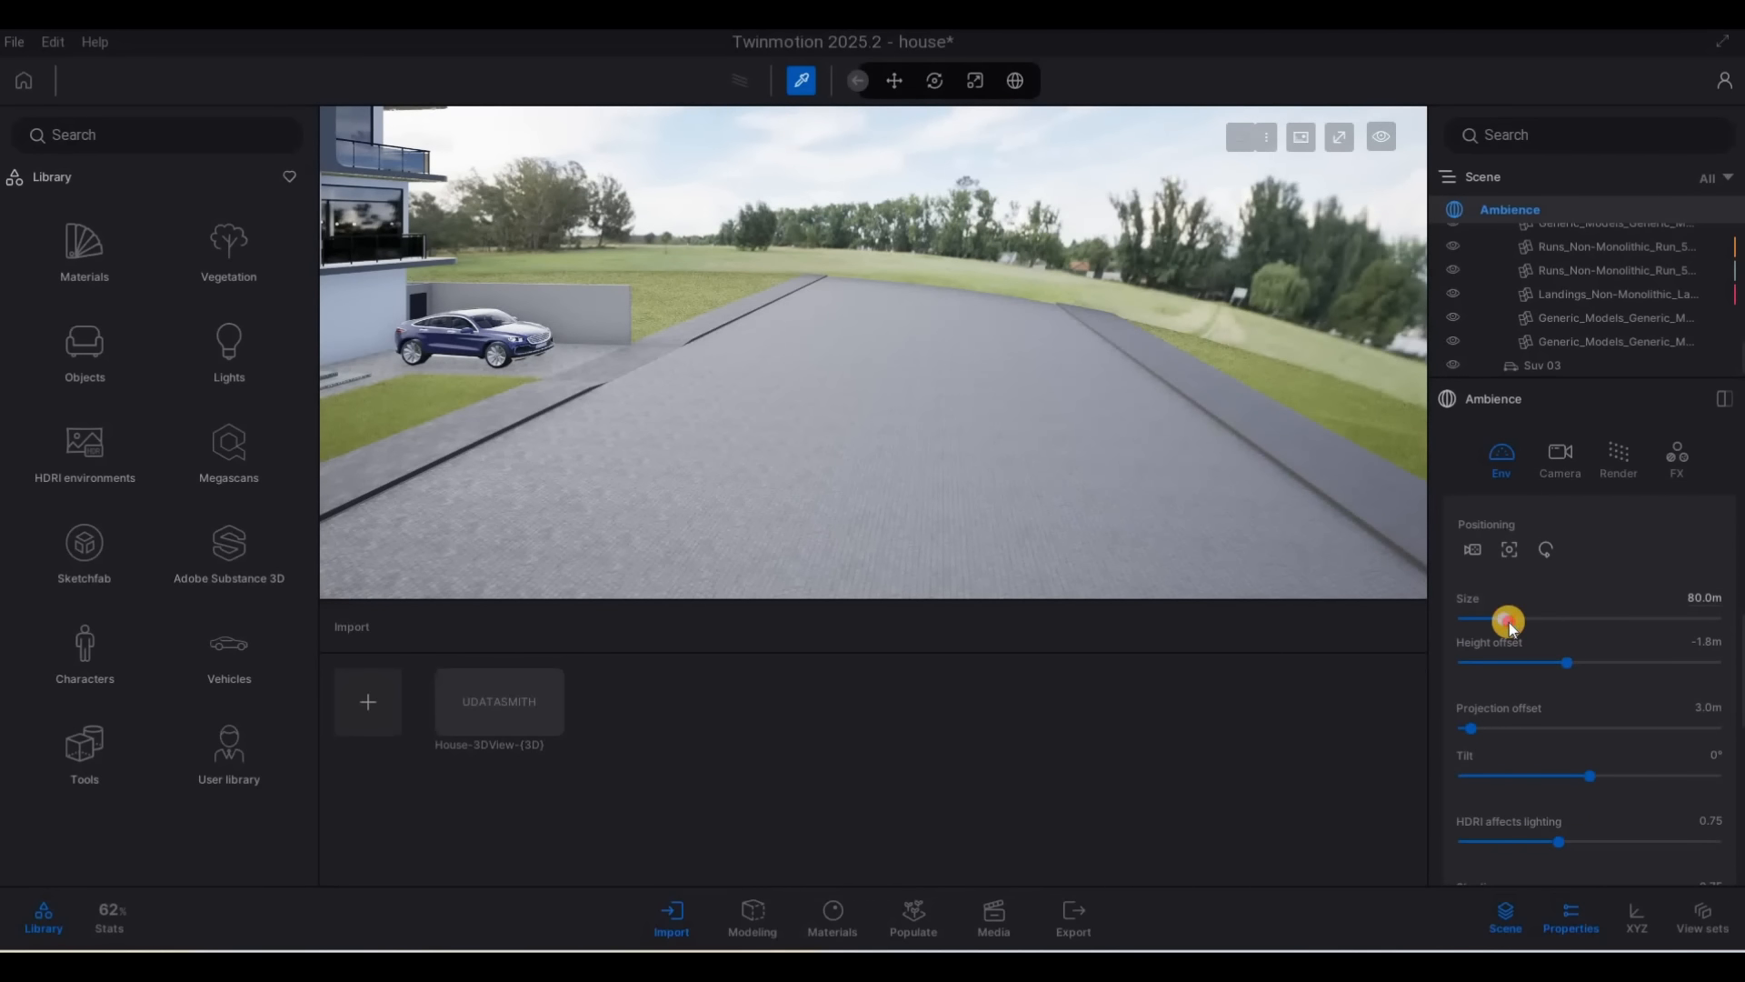
left_click_drag(1509, 622, 1524, 621)
left_click_drag(1520, 620, 1518, 621)
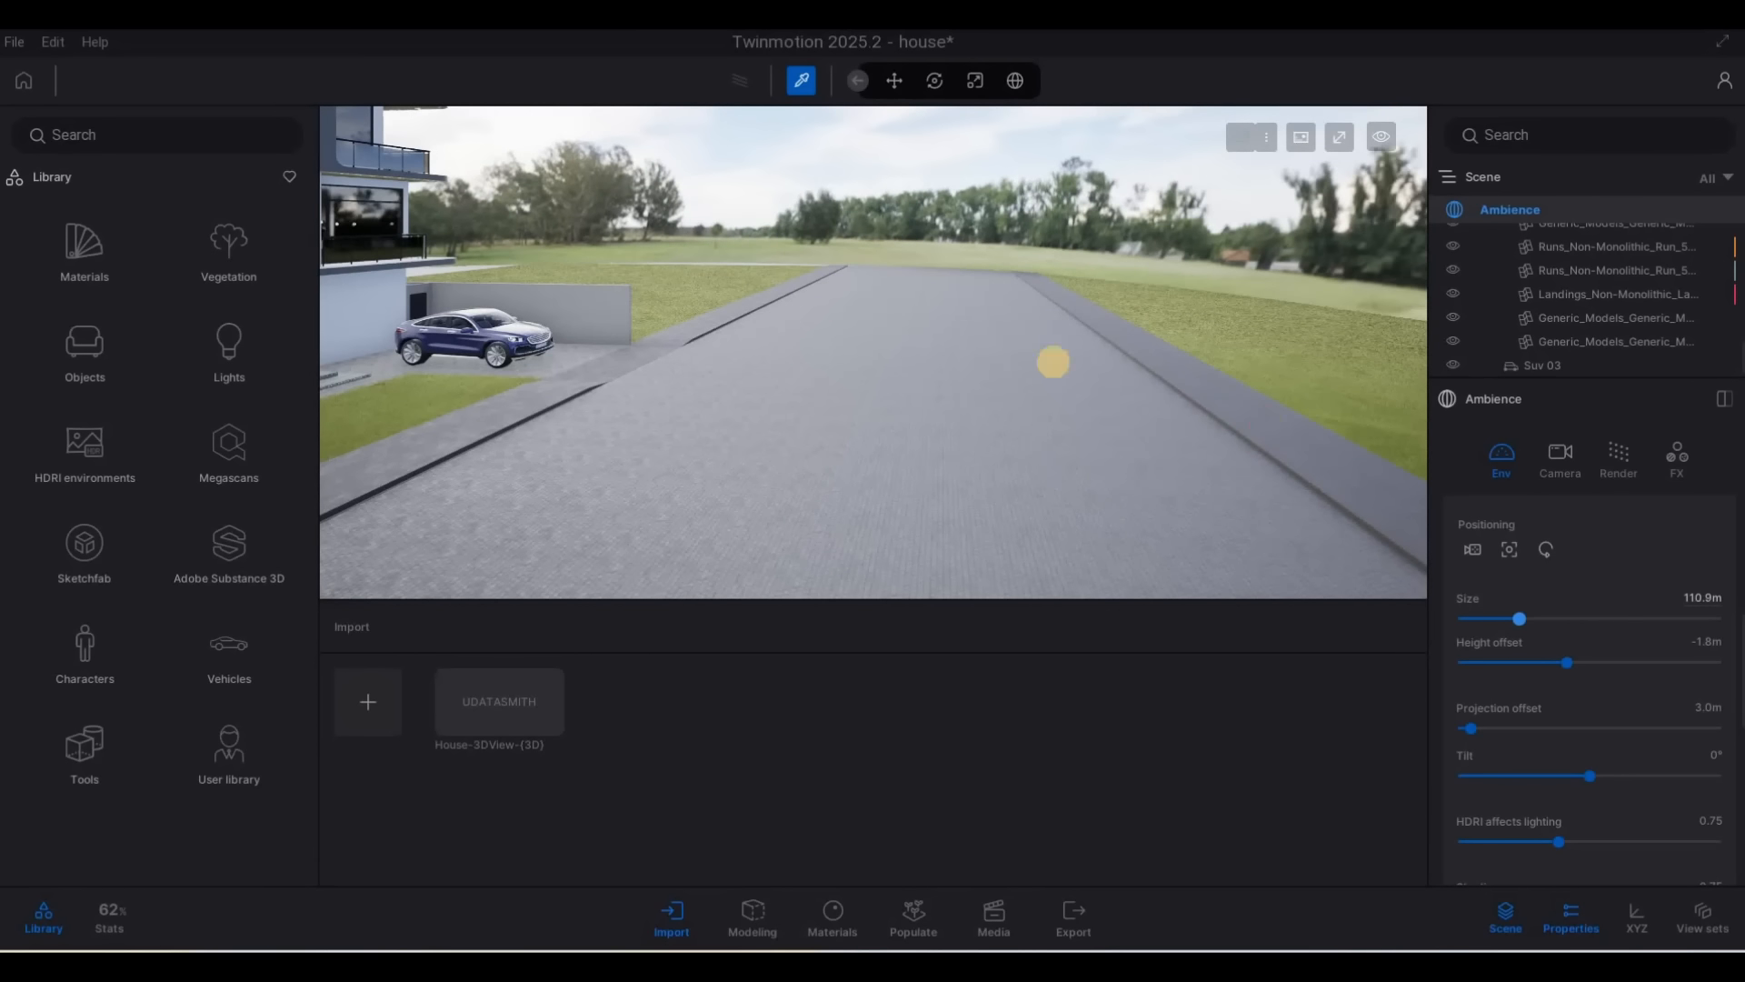
Examine the surroundings of the house and the grass on the opposite side of the road
key("d")
key("s")
right_click_drag(482, 226, 394, 219)
key("d")
key("e")
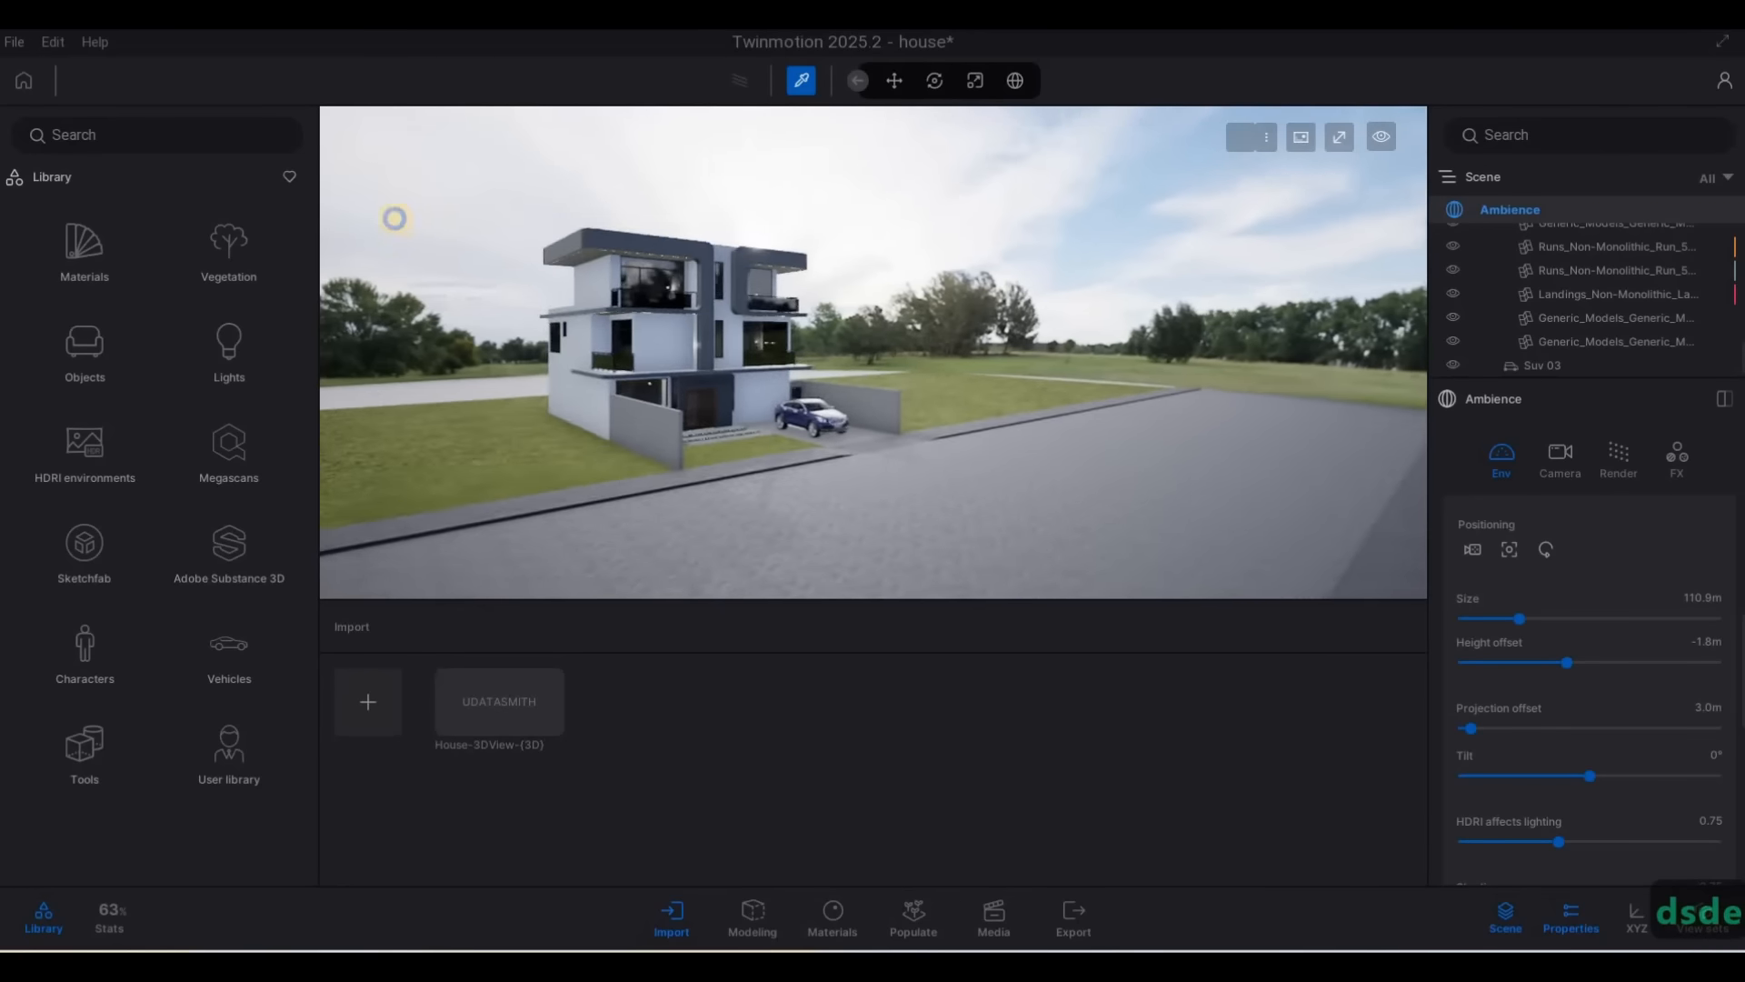
key("d")
mouse_move(833, 354)
right_mouse_down()
mouse_move(780, 348)
mouse_move(817, 335)
mouse_move(827, 364)
right_mouse_up()
key("a")
right_click_drag(1254, 390, 215, 257)
key("w")
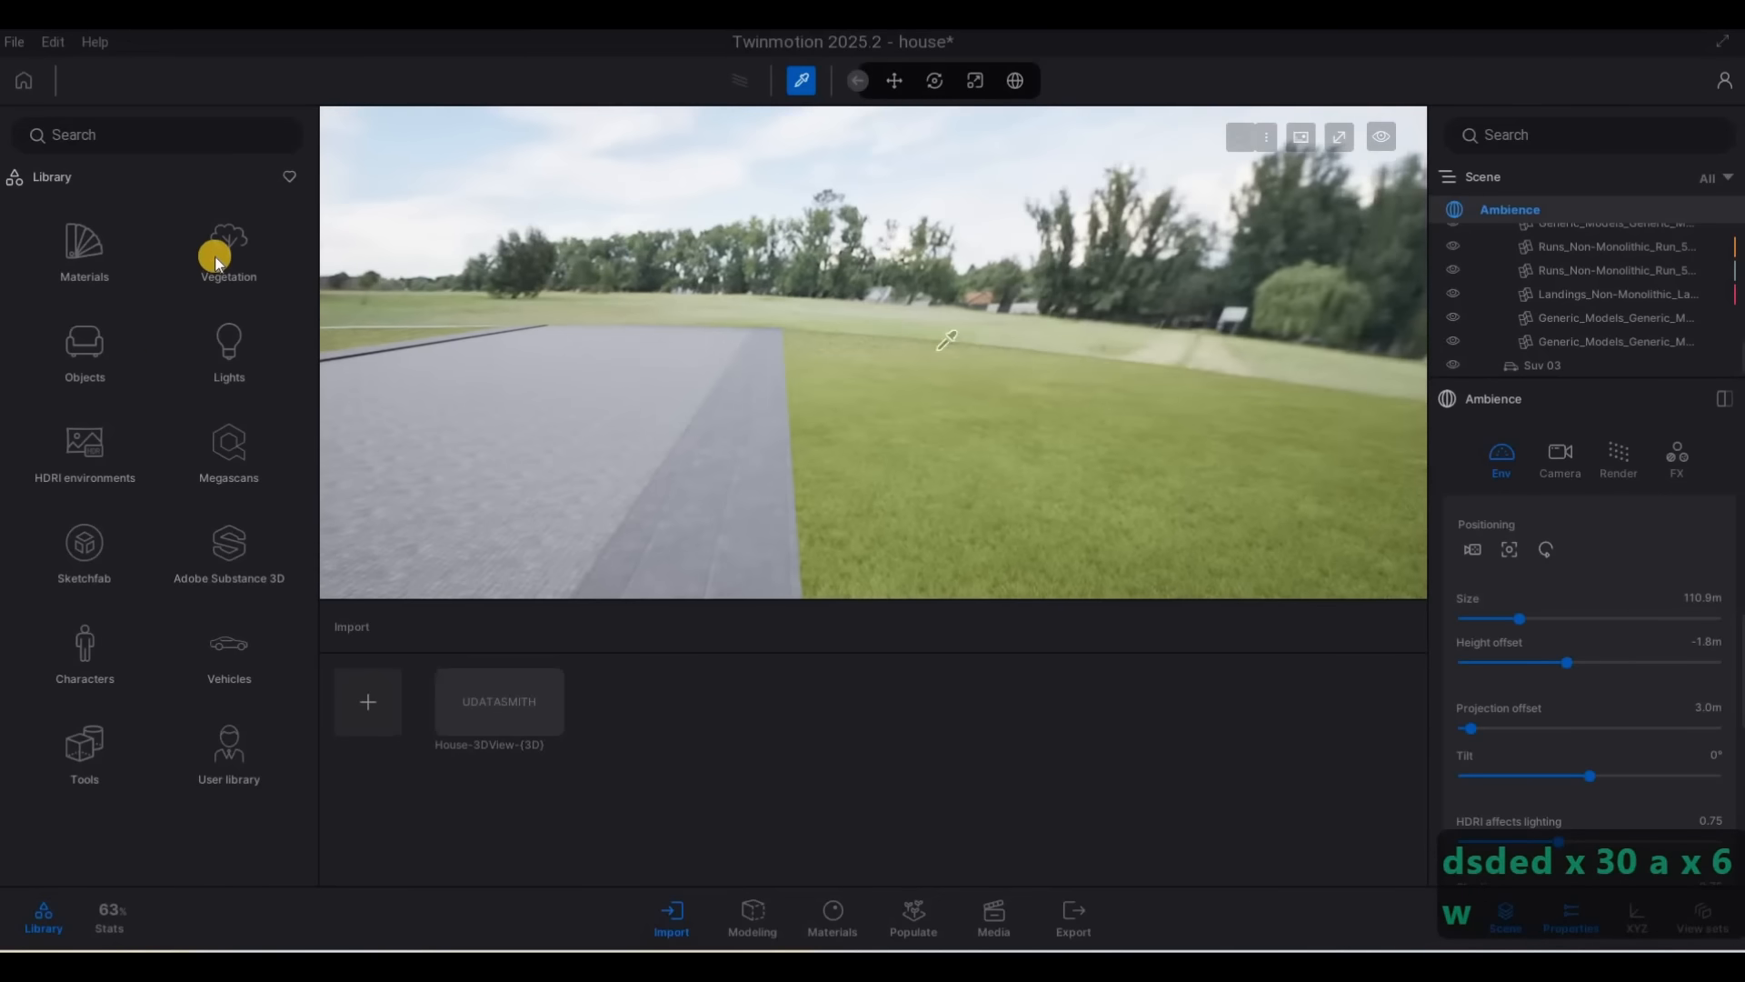
Download the Indian Sandalwood, Littleleaf Linden, Austrian Pine, Balsam poplar, Hachiku bamboo, Amur cork, Japanese cedar, Katsura and European Mountain Ash trees
left_click(215, 257)
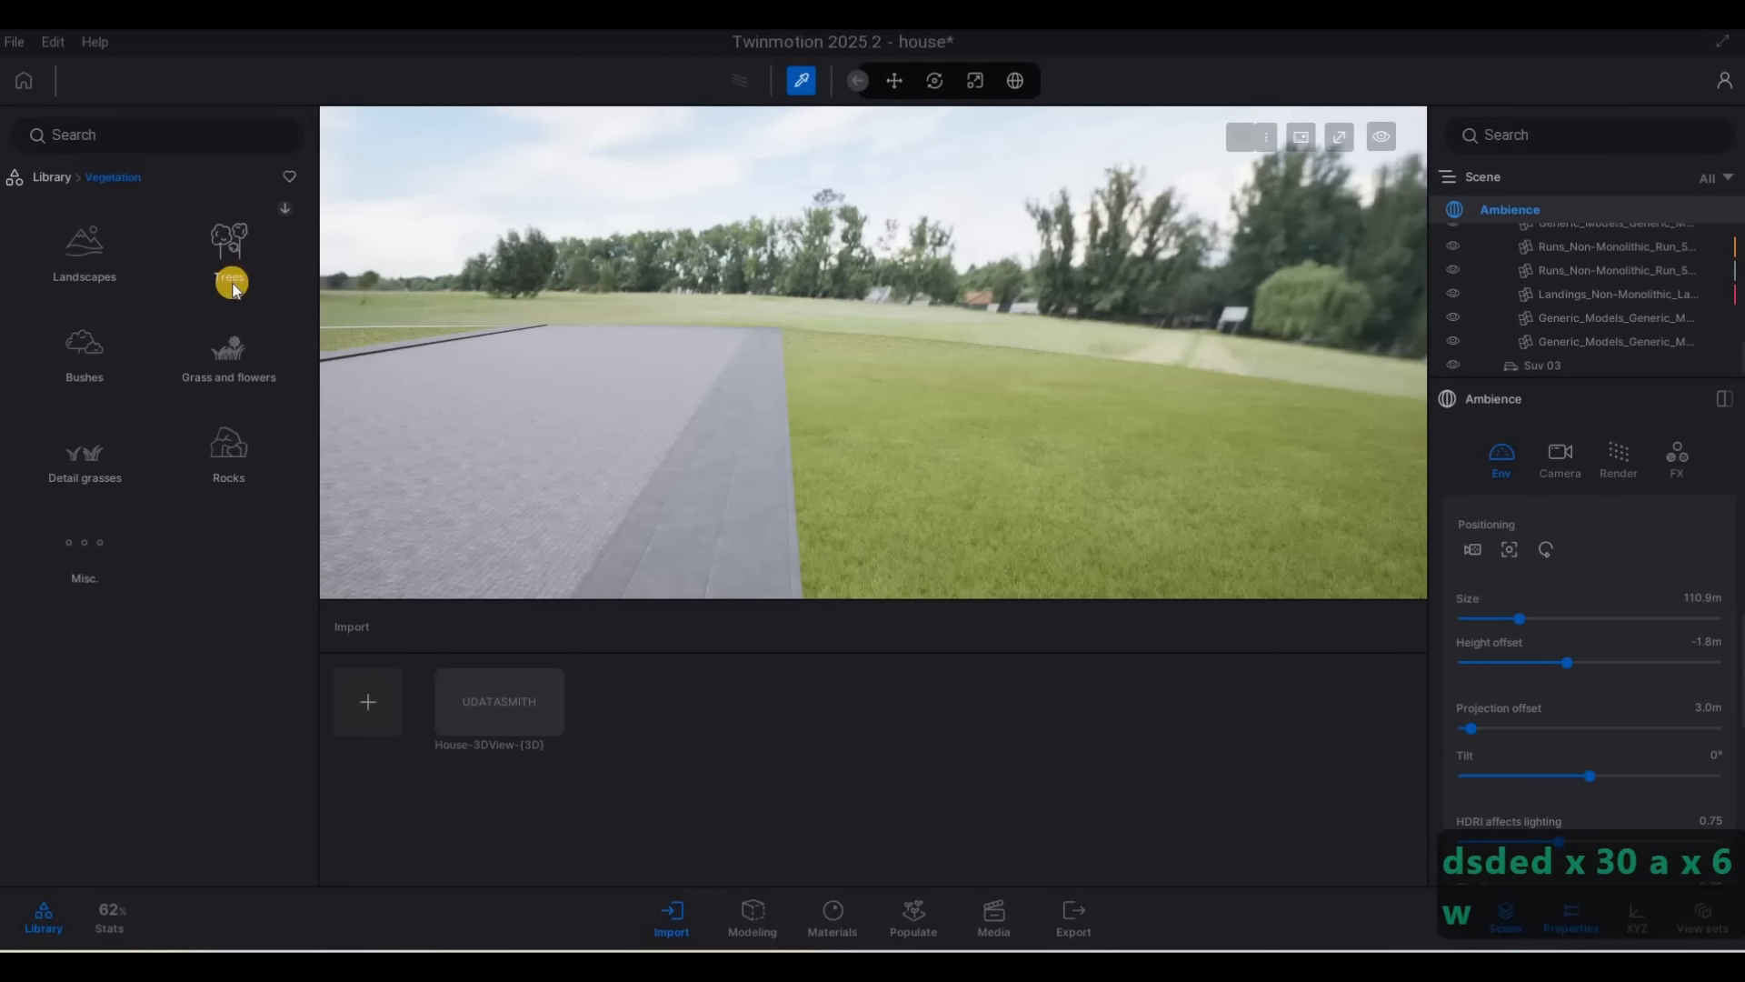
left_click(234, 289)
key("s")
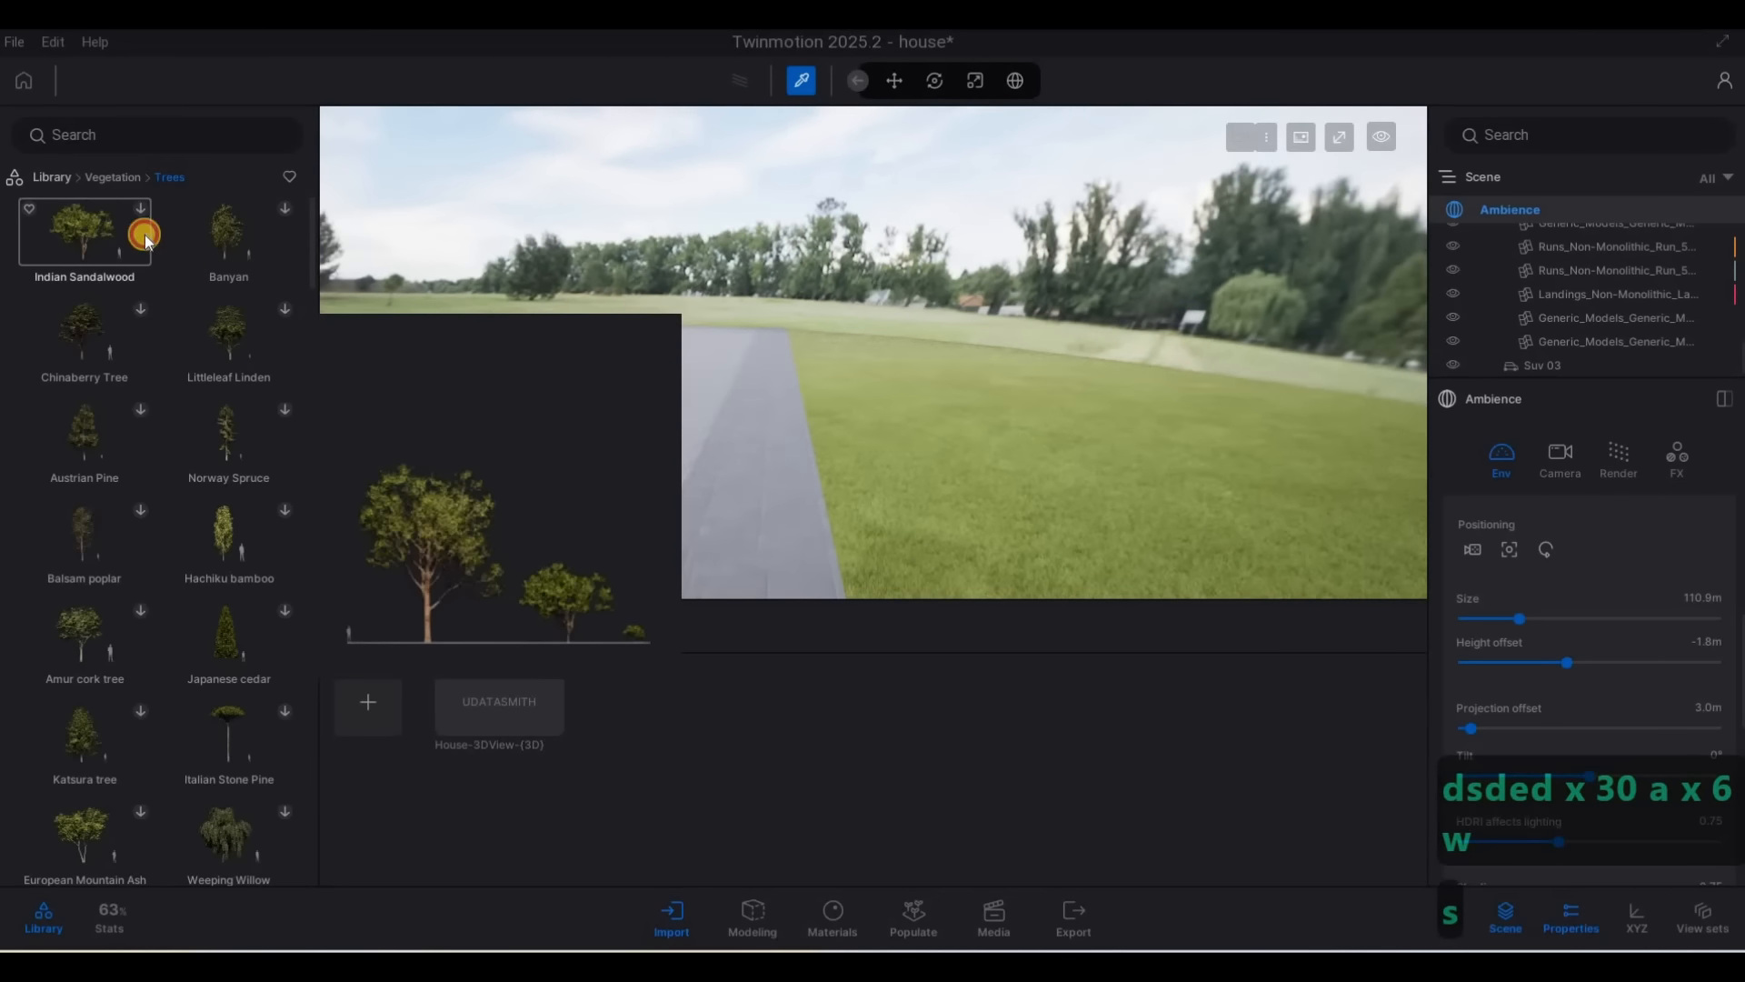
left_click(139, 413)
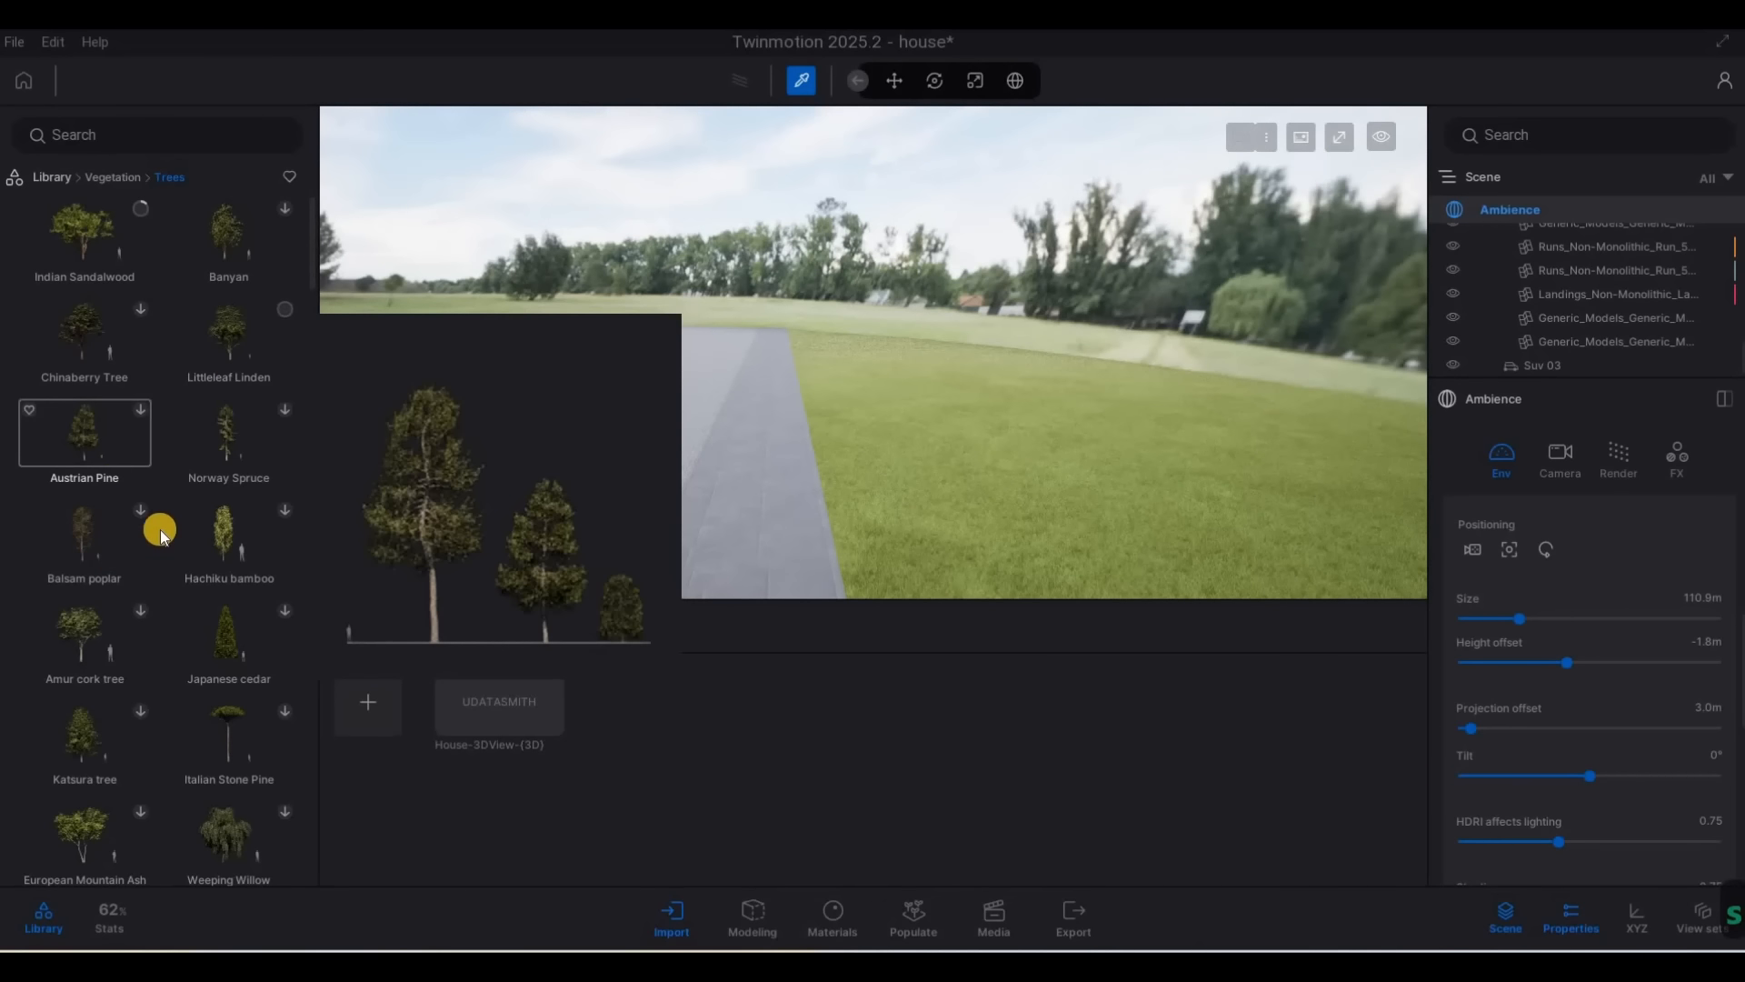
left_click(285, 510)
left_click(139, 615)
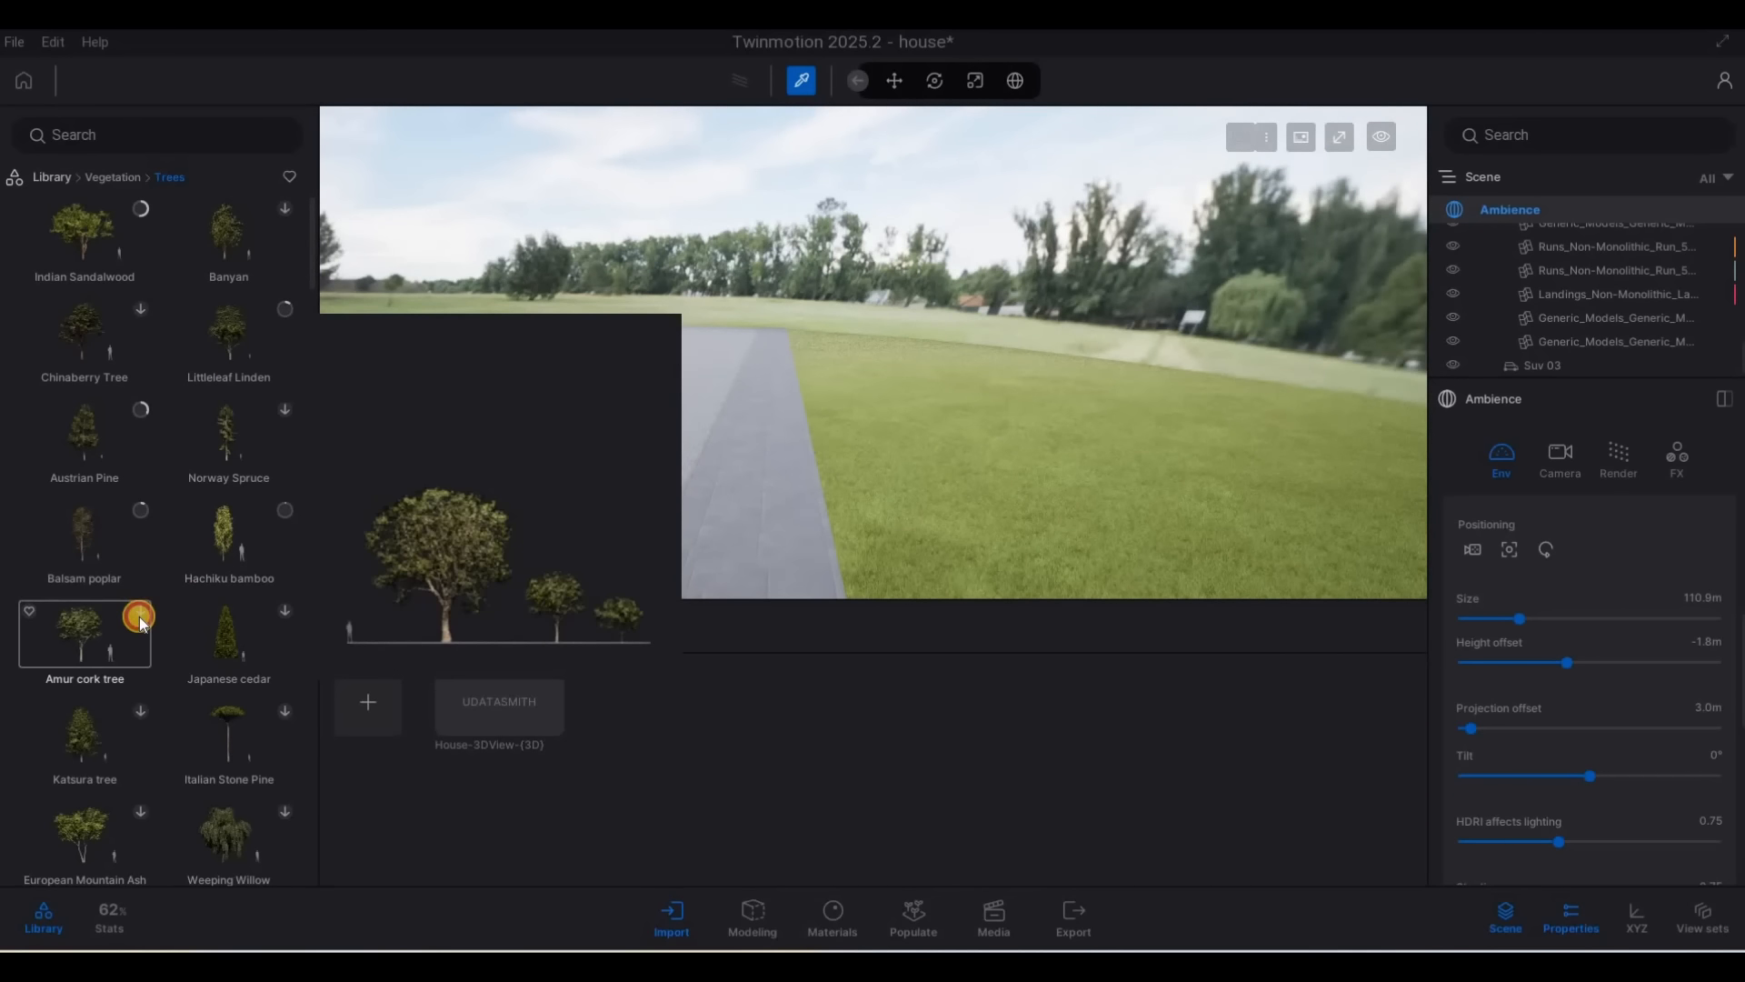
left_click(287, 610)
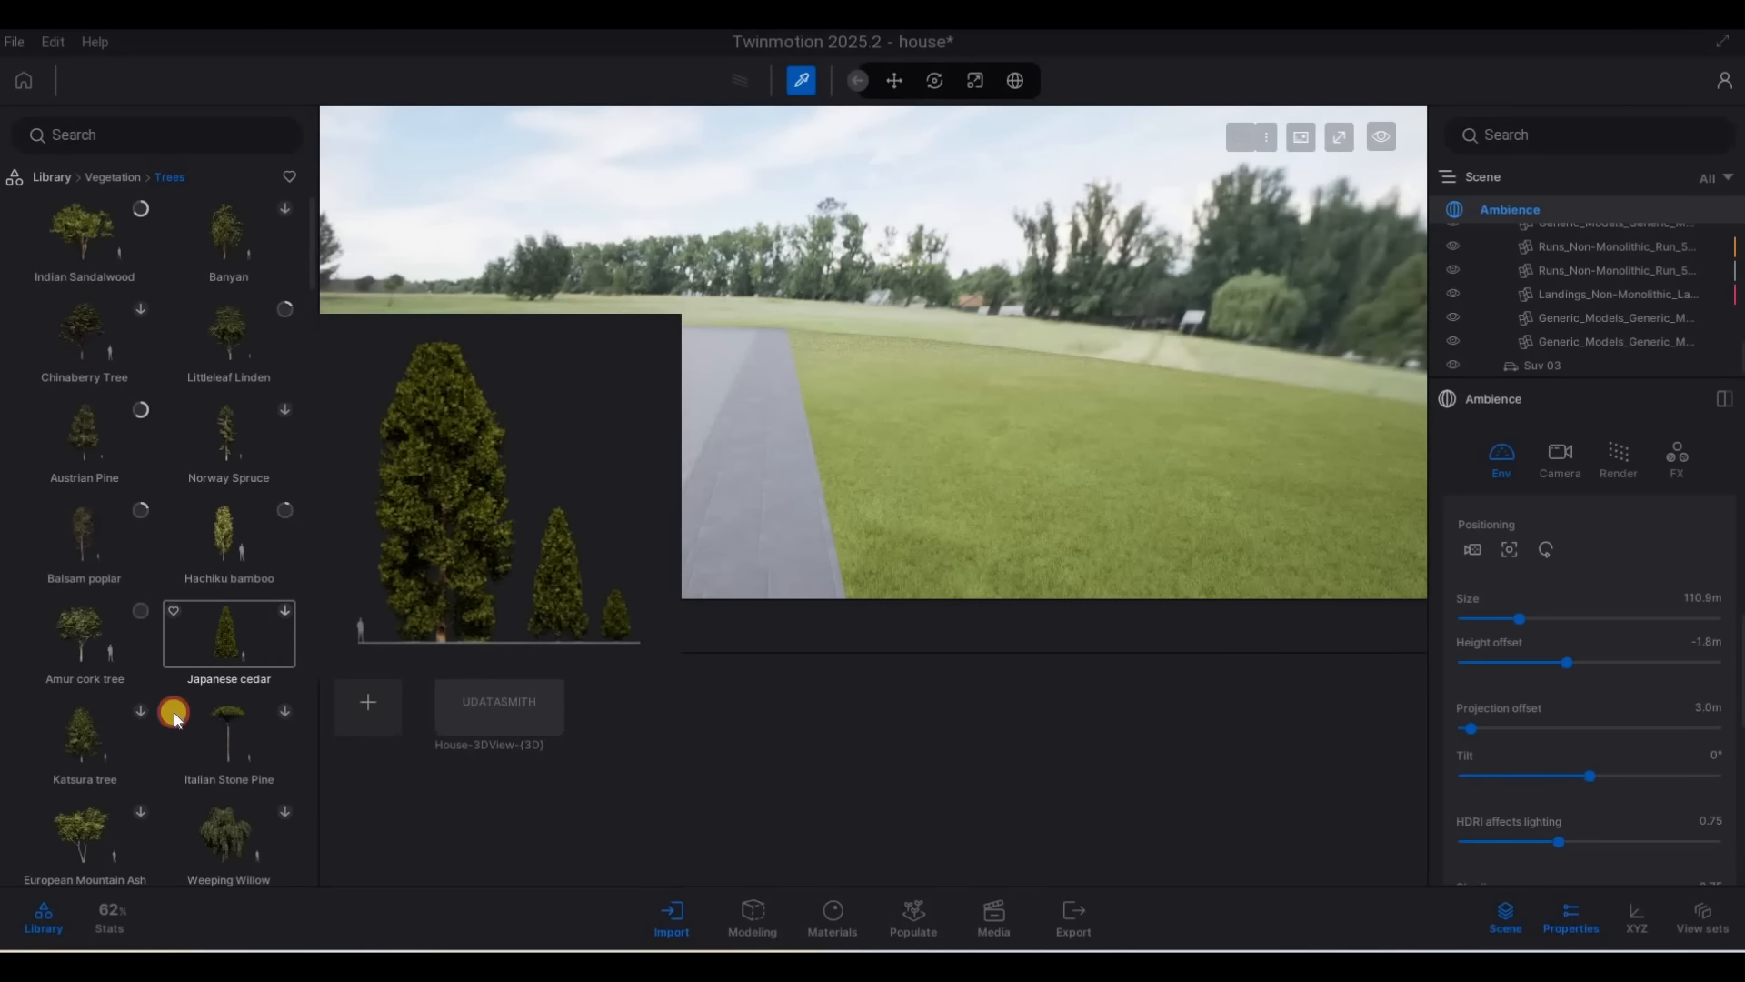
left_click(140, 710)
left_click(140, 811)
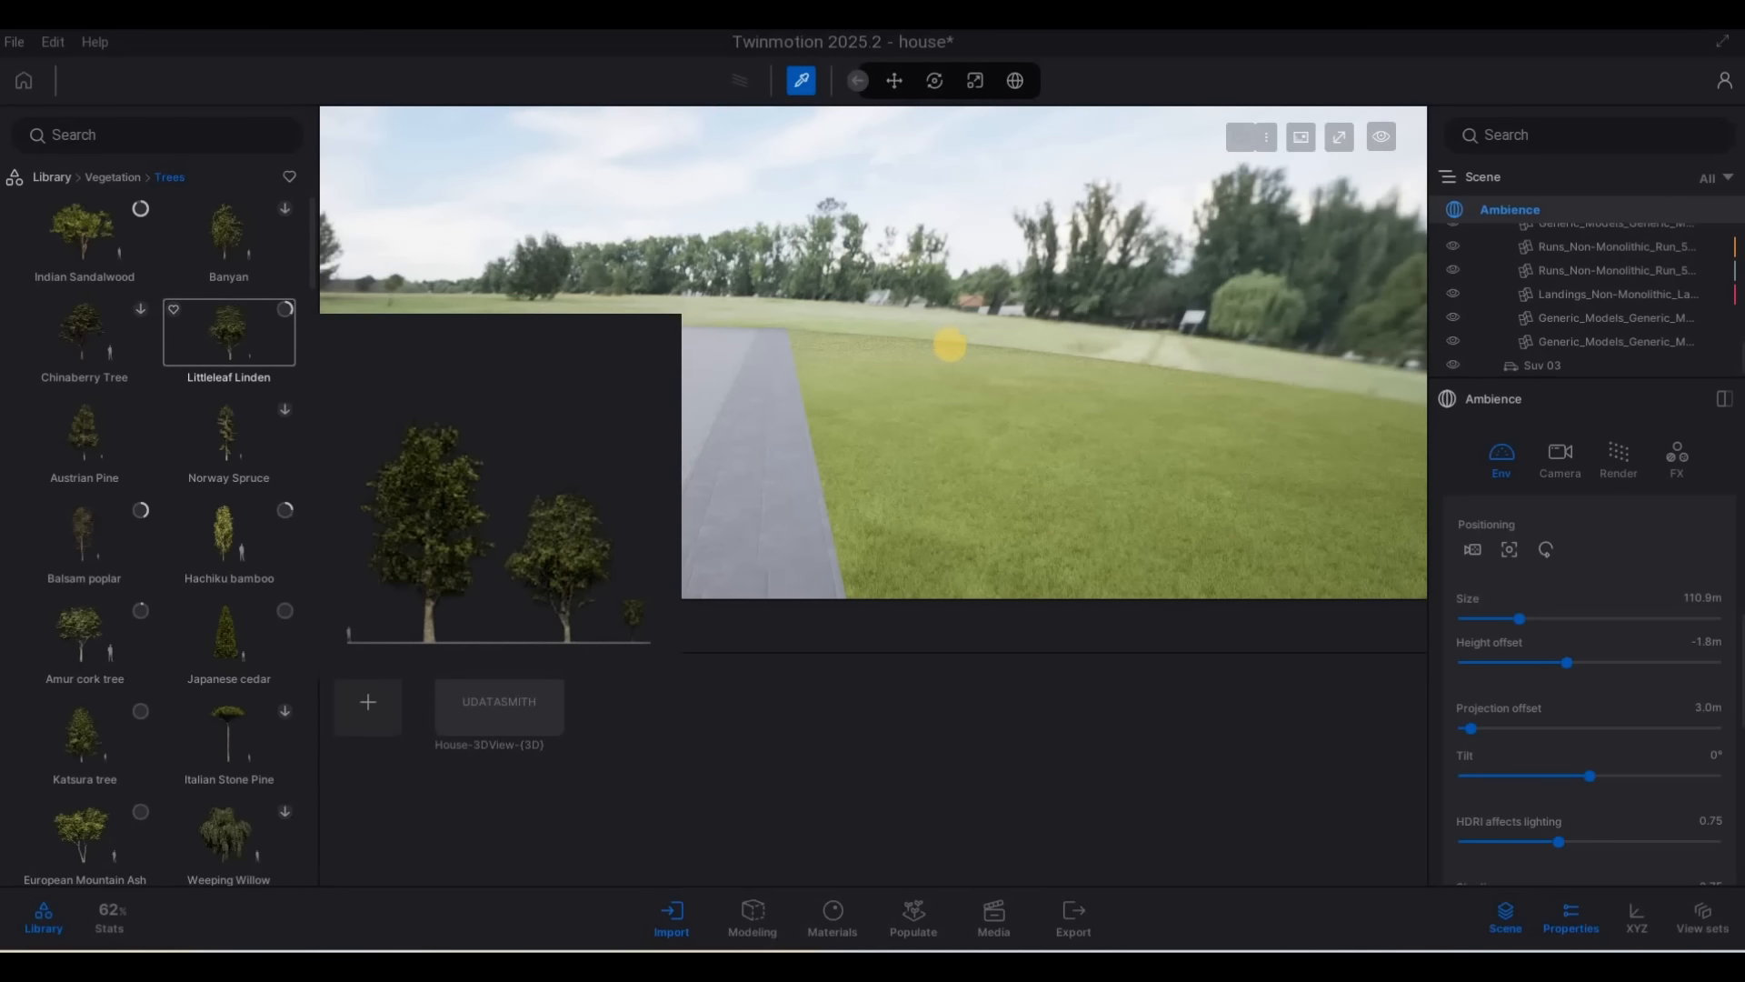
Survey the grass strip beside the road, opposite the house, as a location for trees
key("s")
key("s")
key("s")
key("s")
key("s")
key("s")
key("s")
key("s")
key("s")
key("s")
key("s")
key("s")
key("s")
key("s")
key("s")
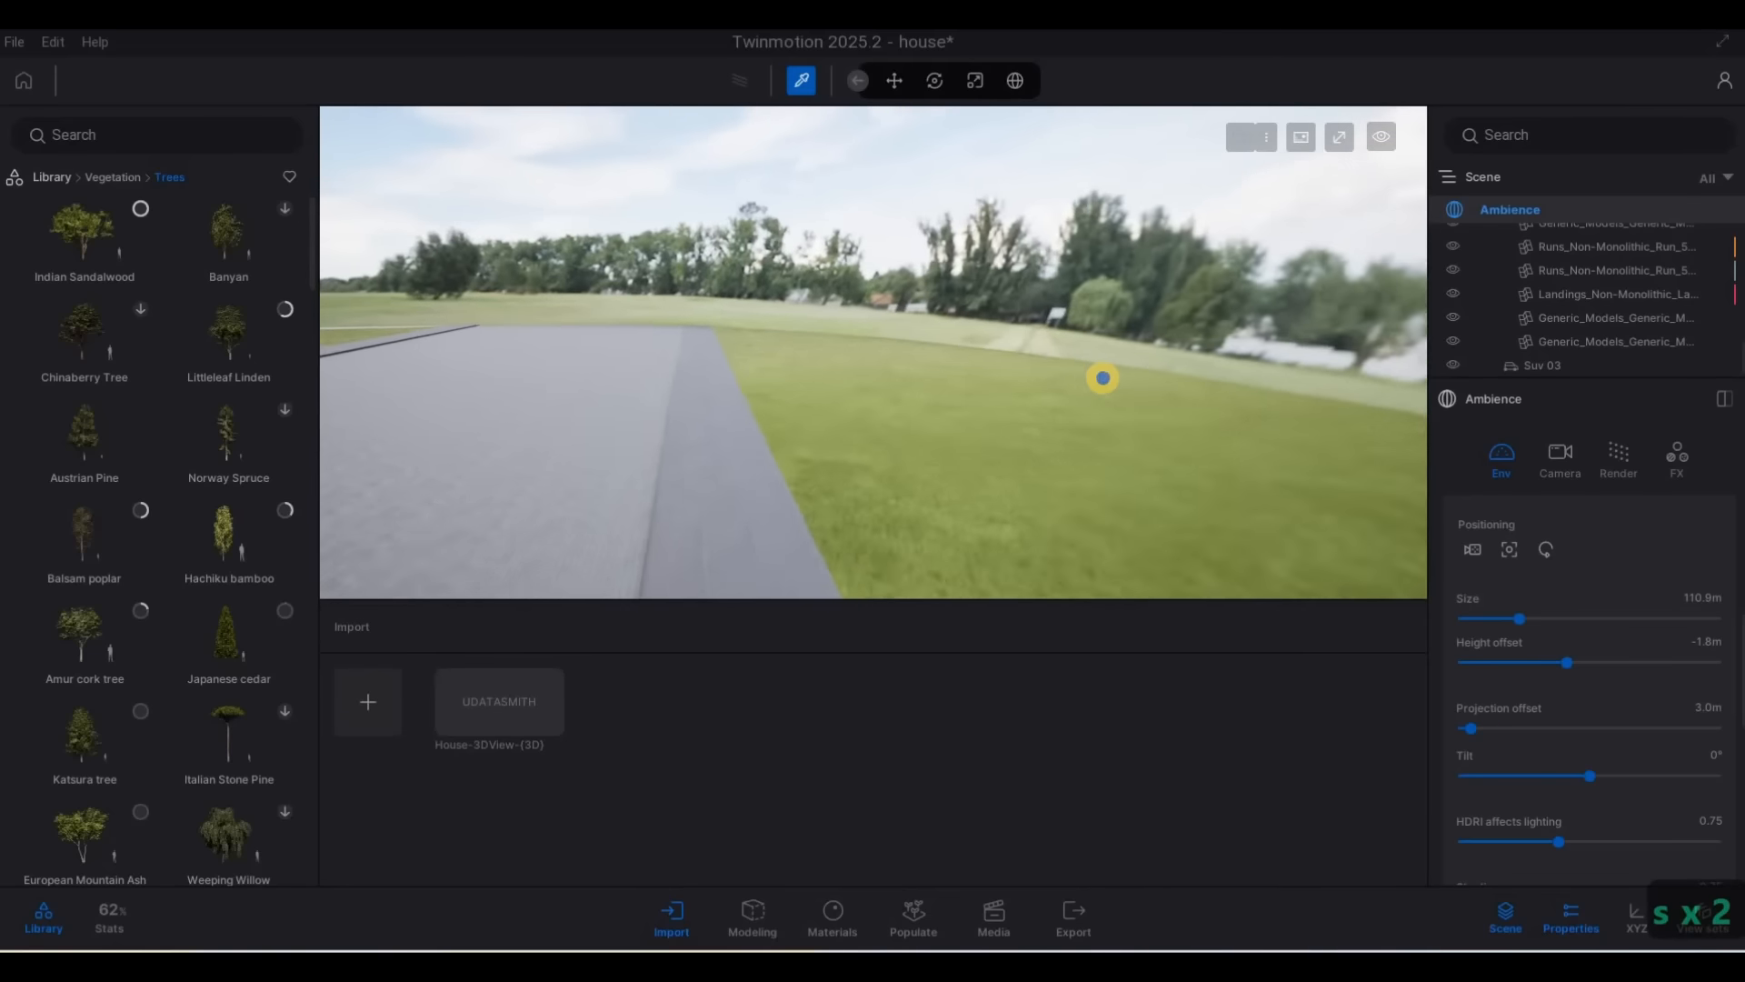
key("s")
key("s")
key("s")
key("s")
key("s")
key("s")
key("s")
key("s")
key("s")
key("s")
key("s")
key("s")
key("s")
key("s")
key("s")
key("s")
key("s")
key("s")
key("s")
key("s")
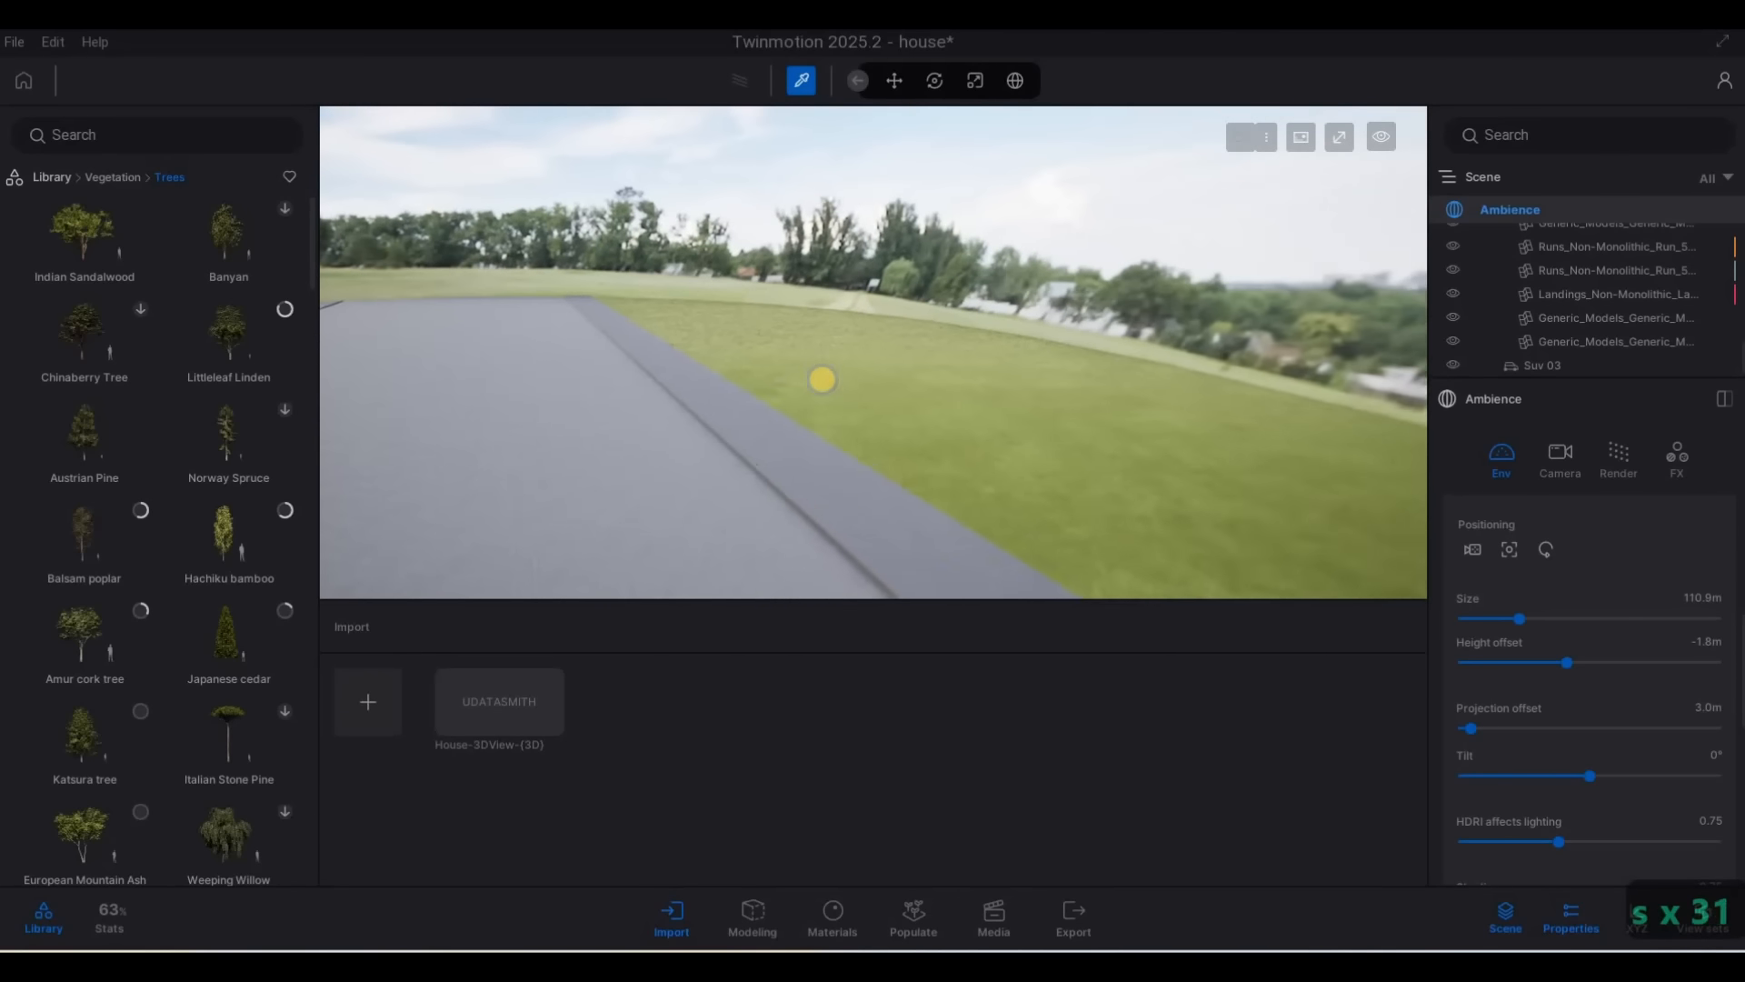
key("d")
key("s")
key("a")
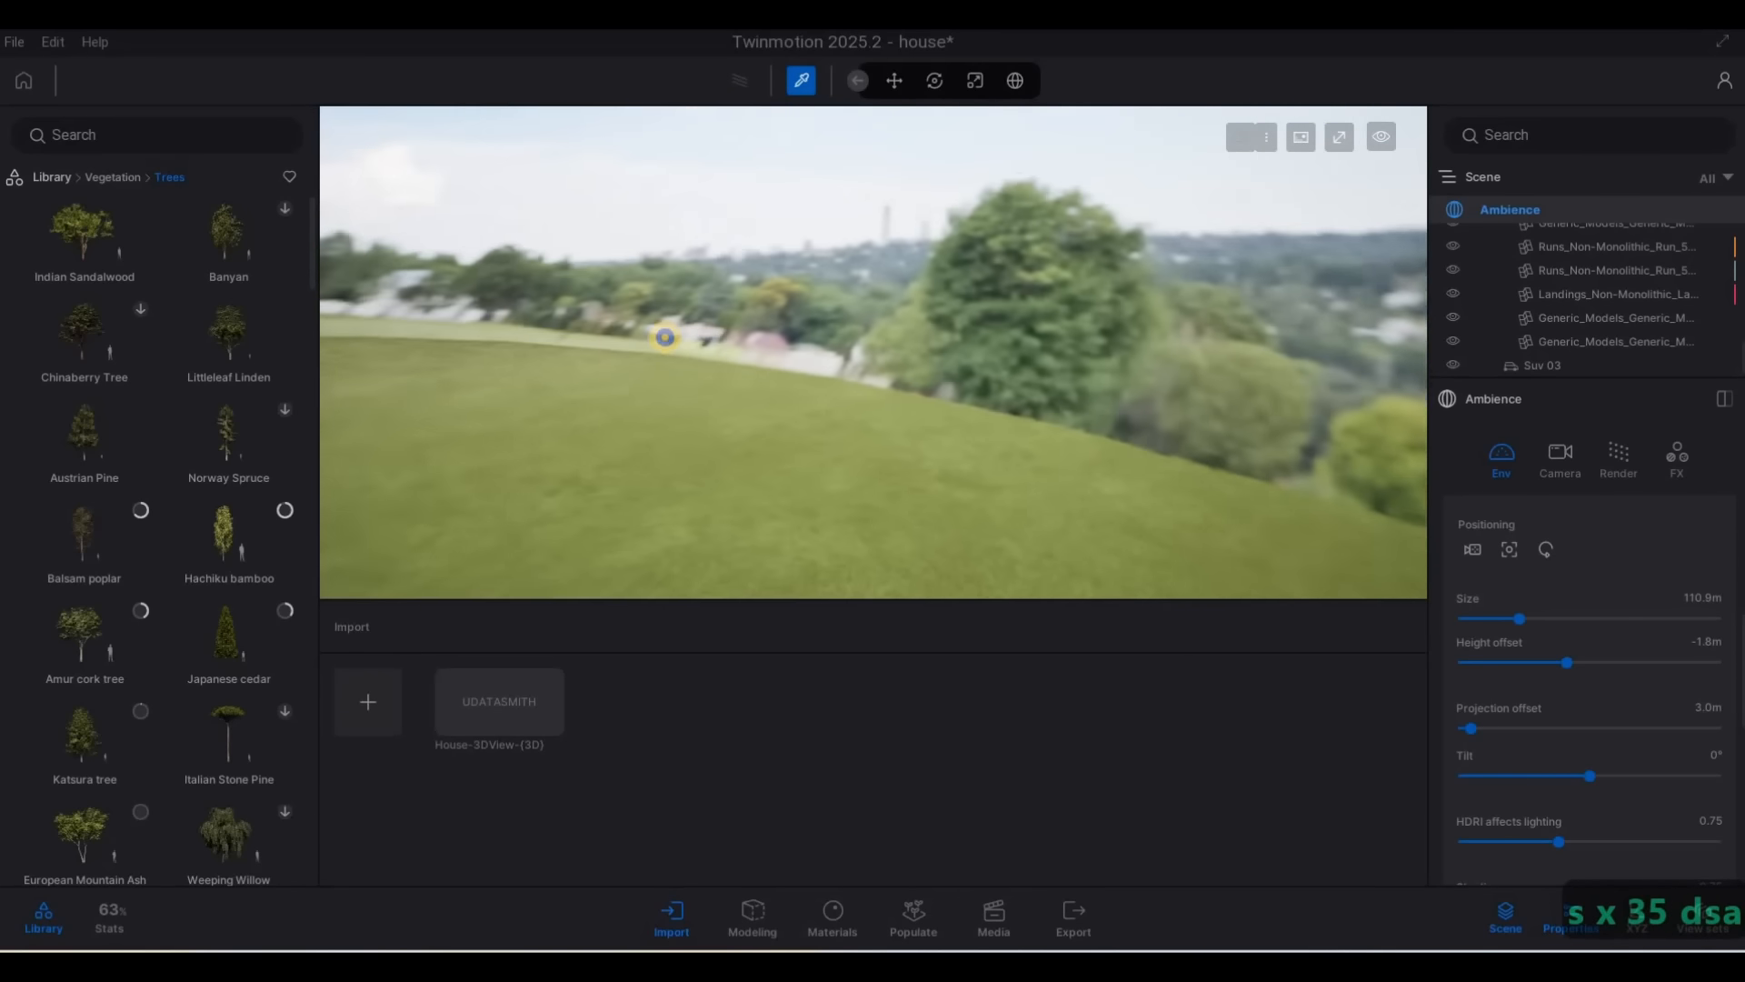
key("a")
key("a")
key("a")
key("a")
key("a")
key("a")
key("s")
key("d")
key("d")
key("d")
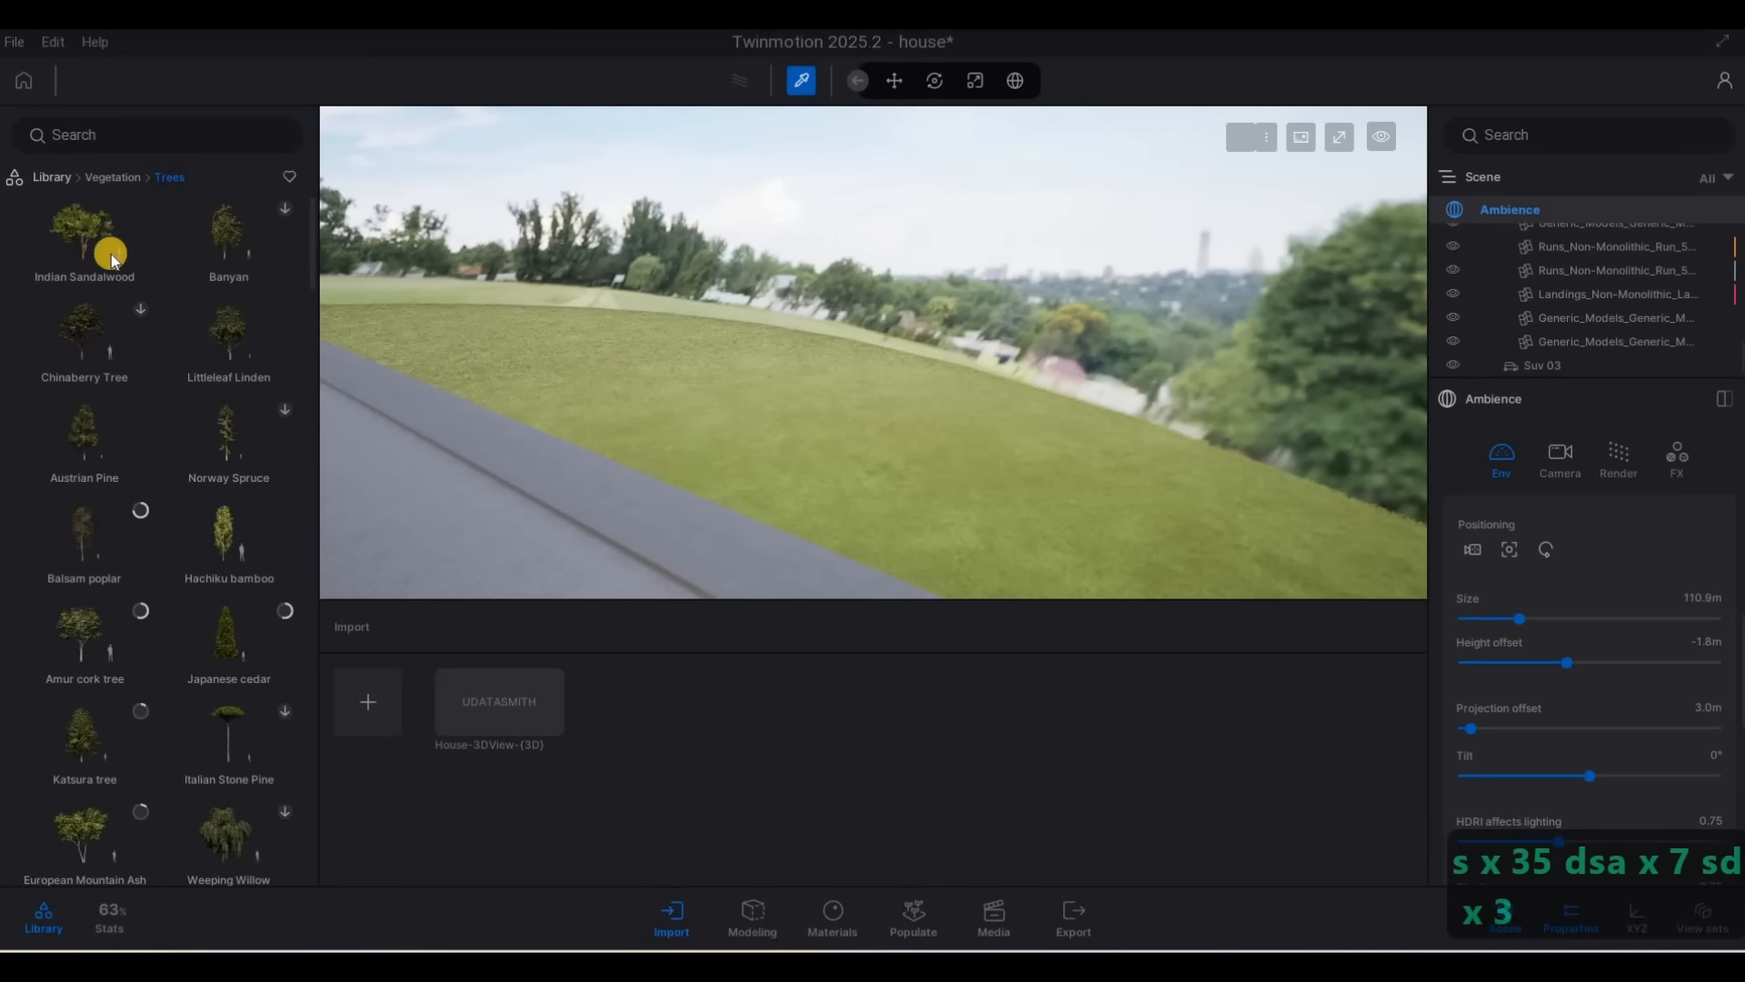
Select the nine downloaded trees together, from Indian Sandalwood through Katsura tree and European Mountain Ash, for placement
mouse_move(103, 244)
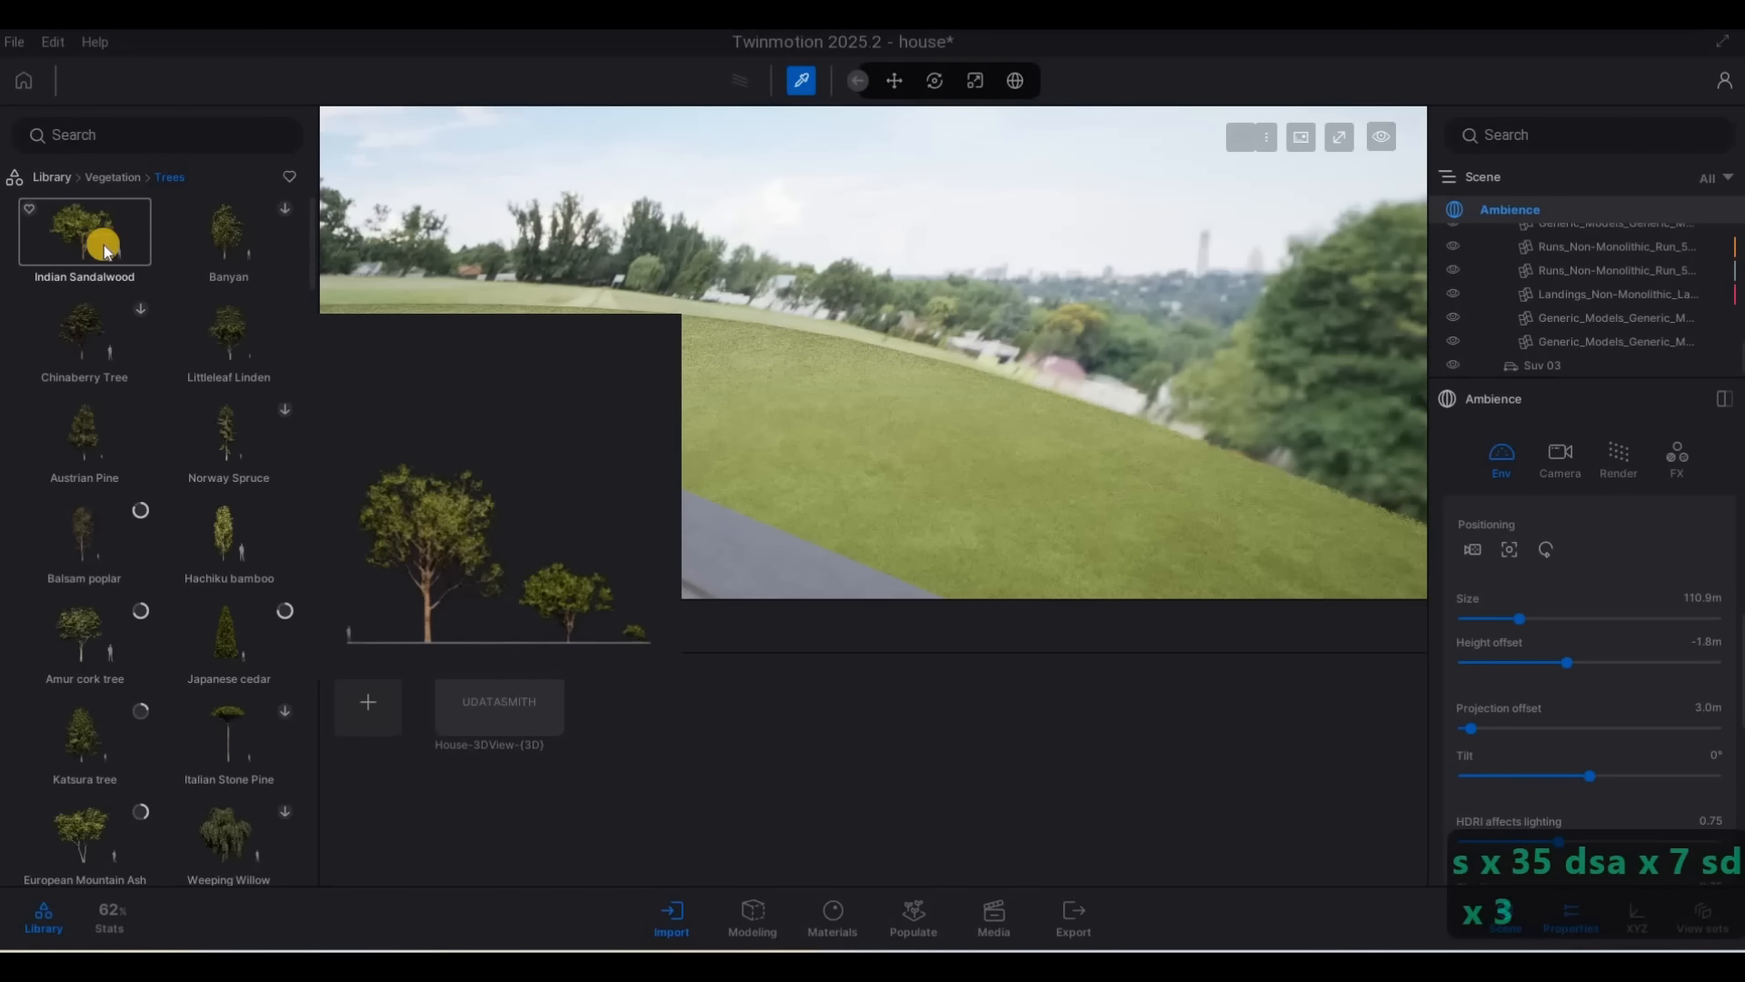
left_click(104, 244)
mouse_move(252, 325)
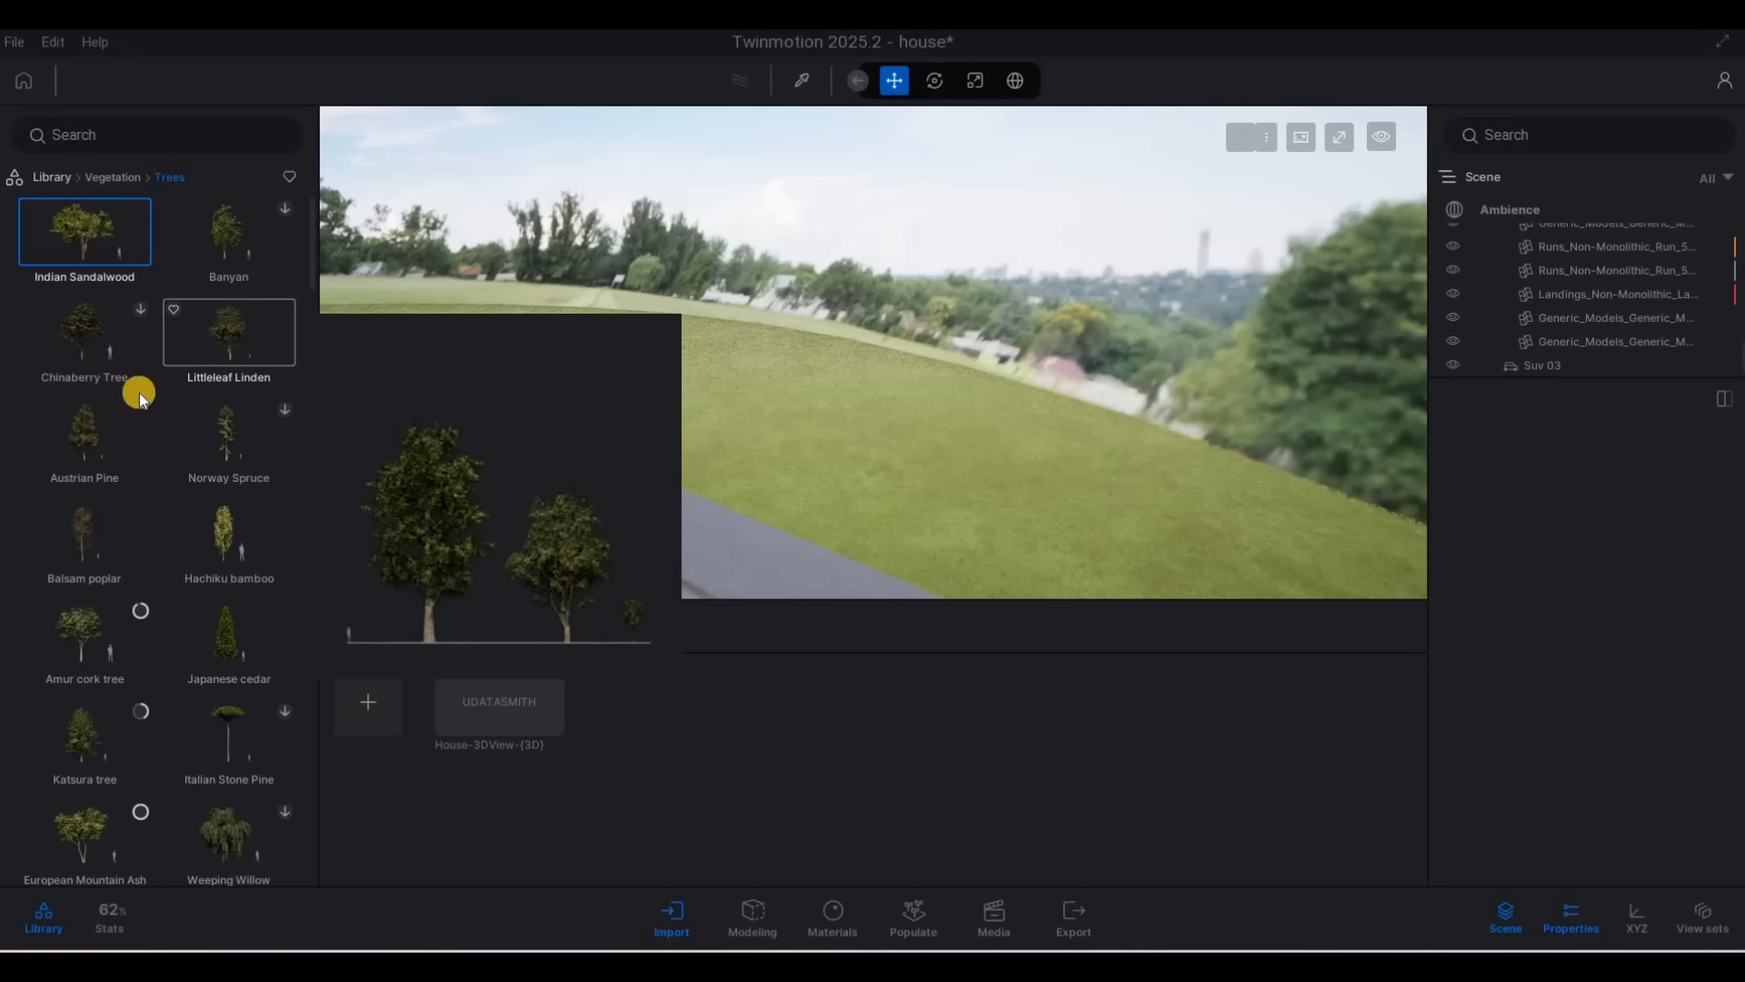
left_click(96, 429, "ctrl")
left_click(211, 528, "ctrl")
left_click(105, 562, "ctrl")
left_click(86, 627, "ctrl")
left_click(203, 651, "ctrl")
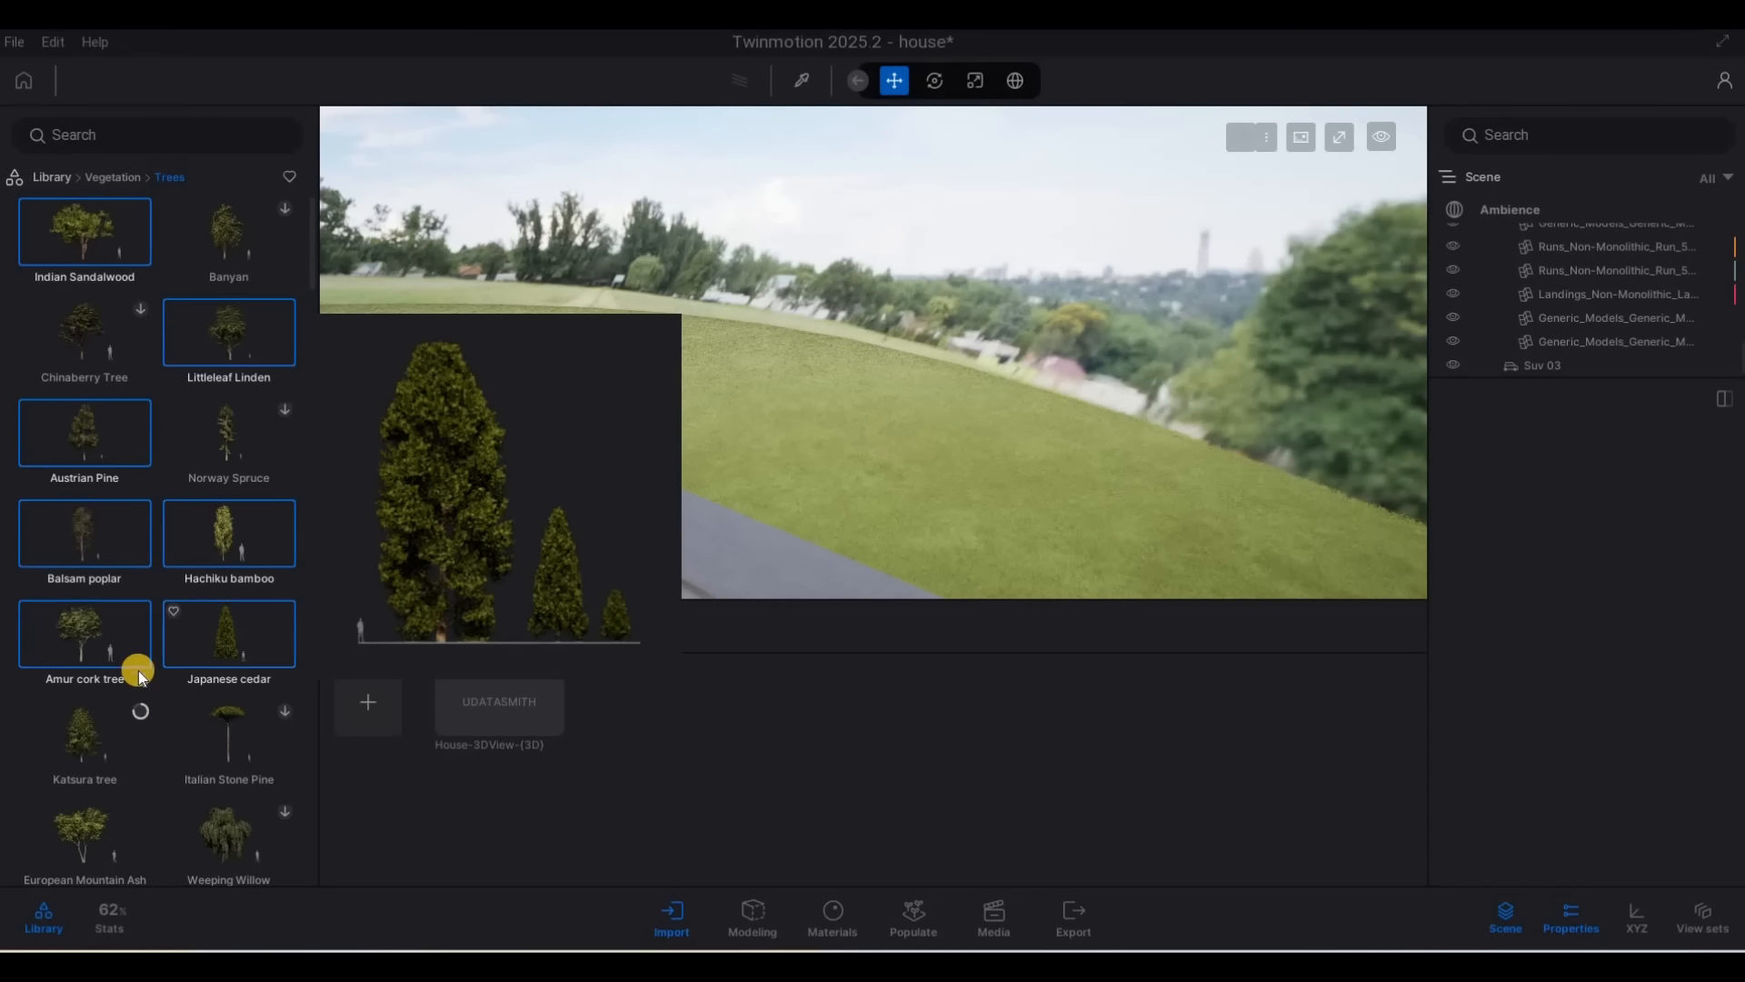
mouse_move(102, 743)
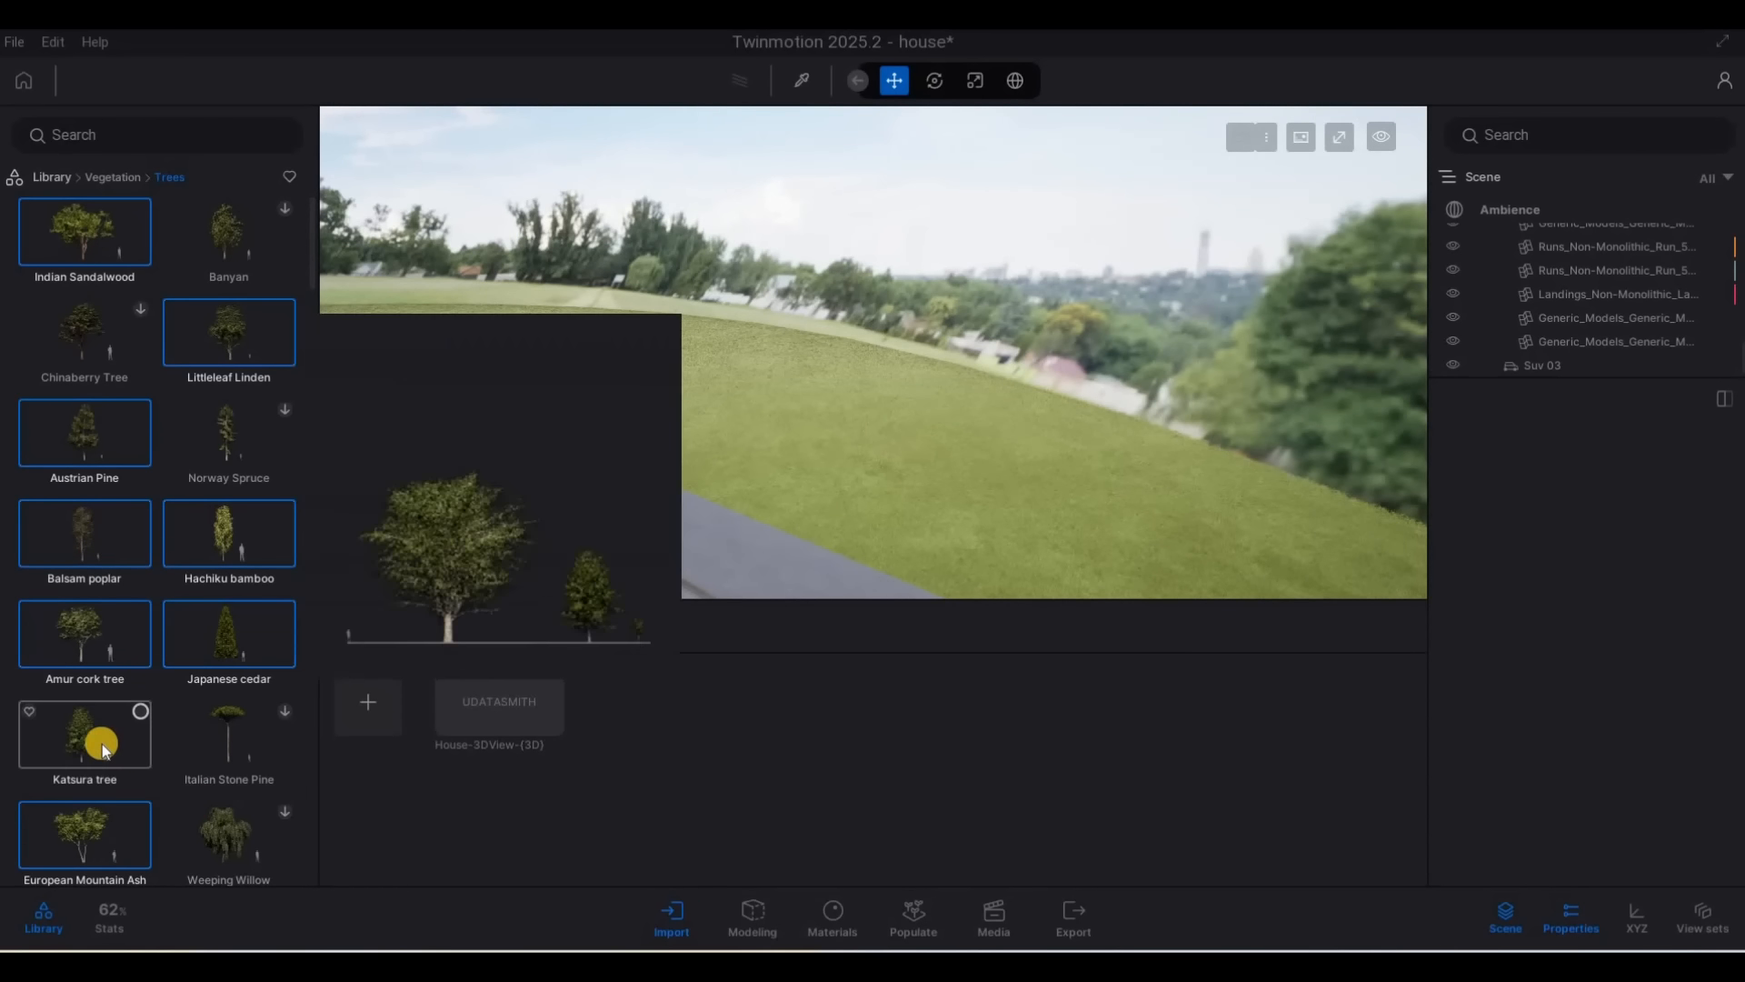
Place a Littleleaf Linden, a Balsam poplar and an Indian Sandalwood on the grass beside the road, opposite the house
key("a")
key("a")
key("a")
right_click_drag(561, 352, 491, 329)
key("w")
key("w")
key("w")
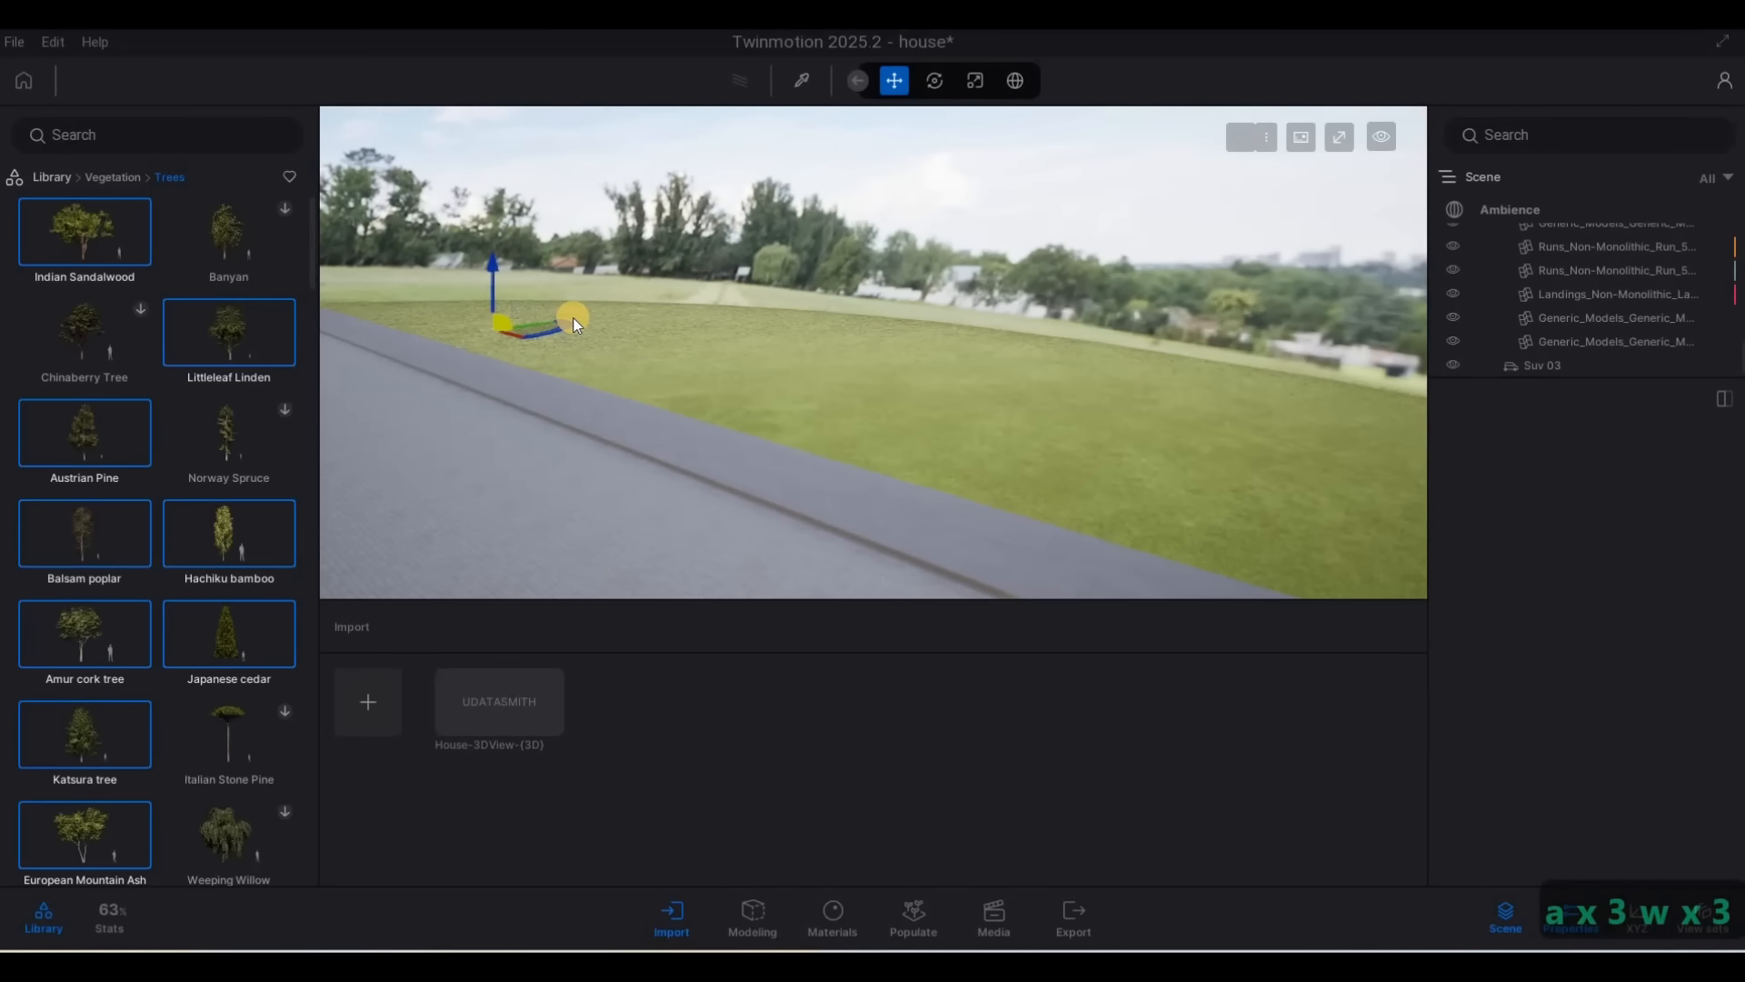
left_click(575, 318)
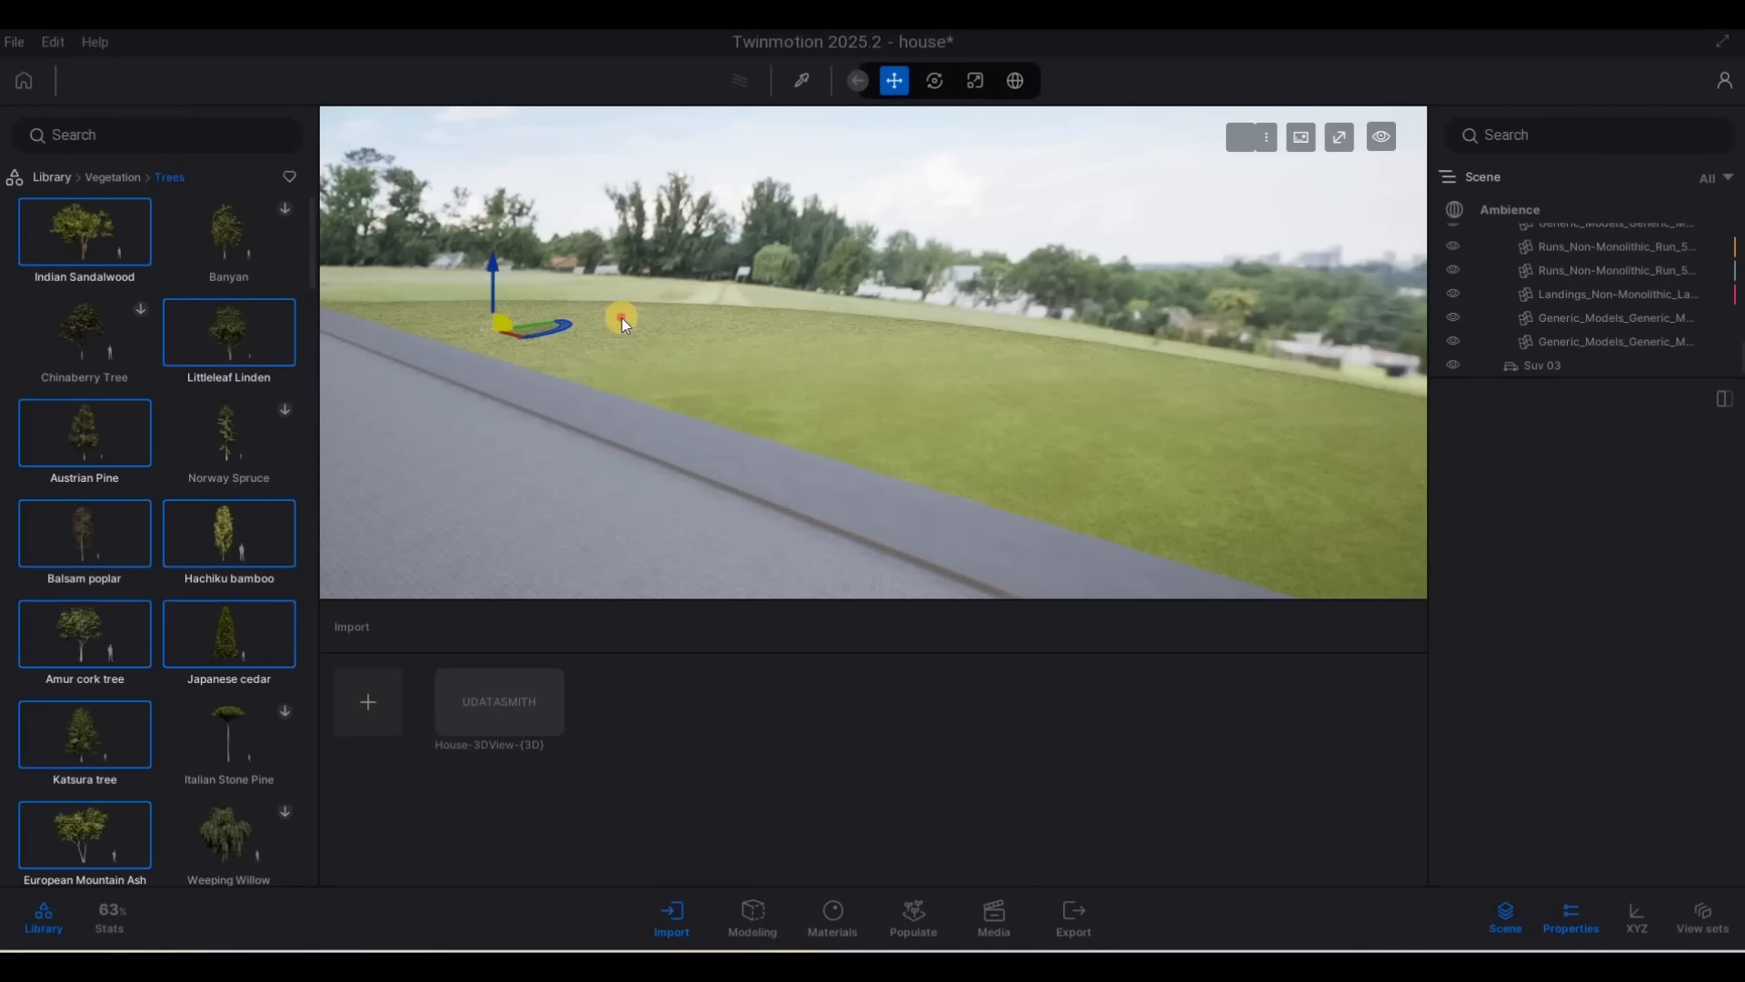
left_click(803, 345)
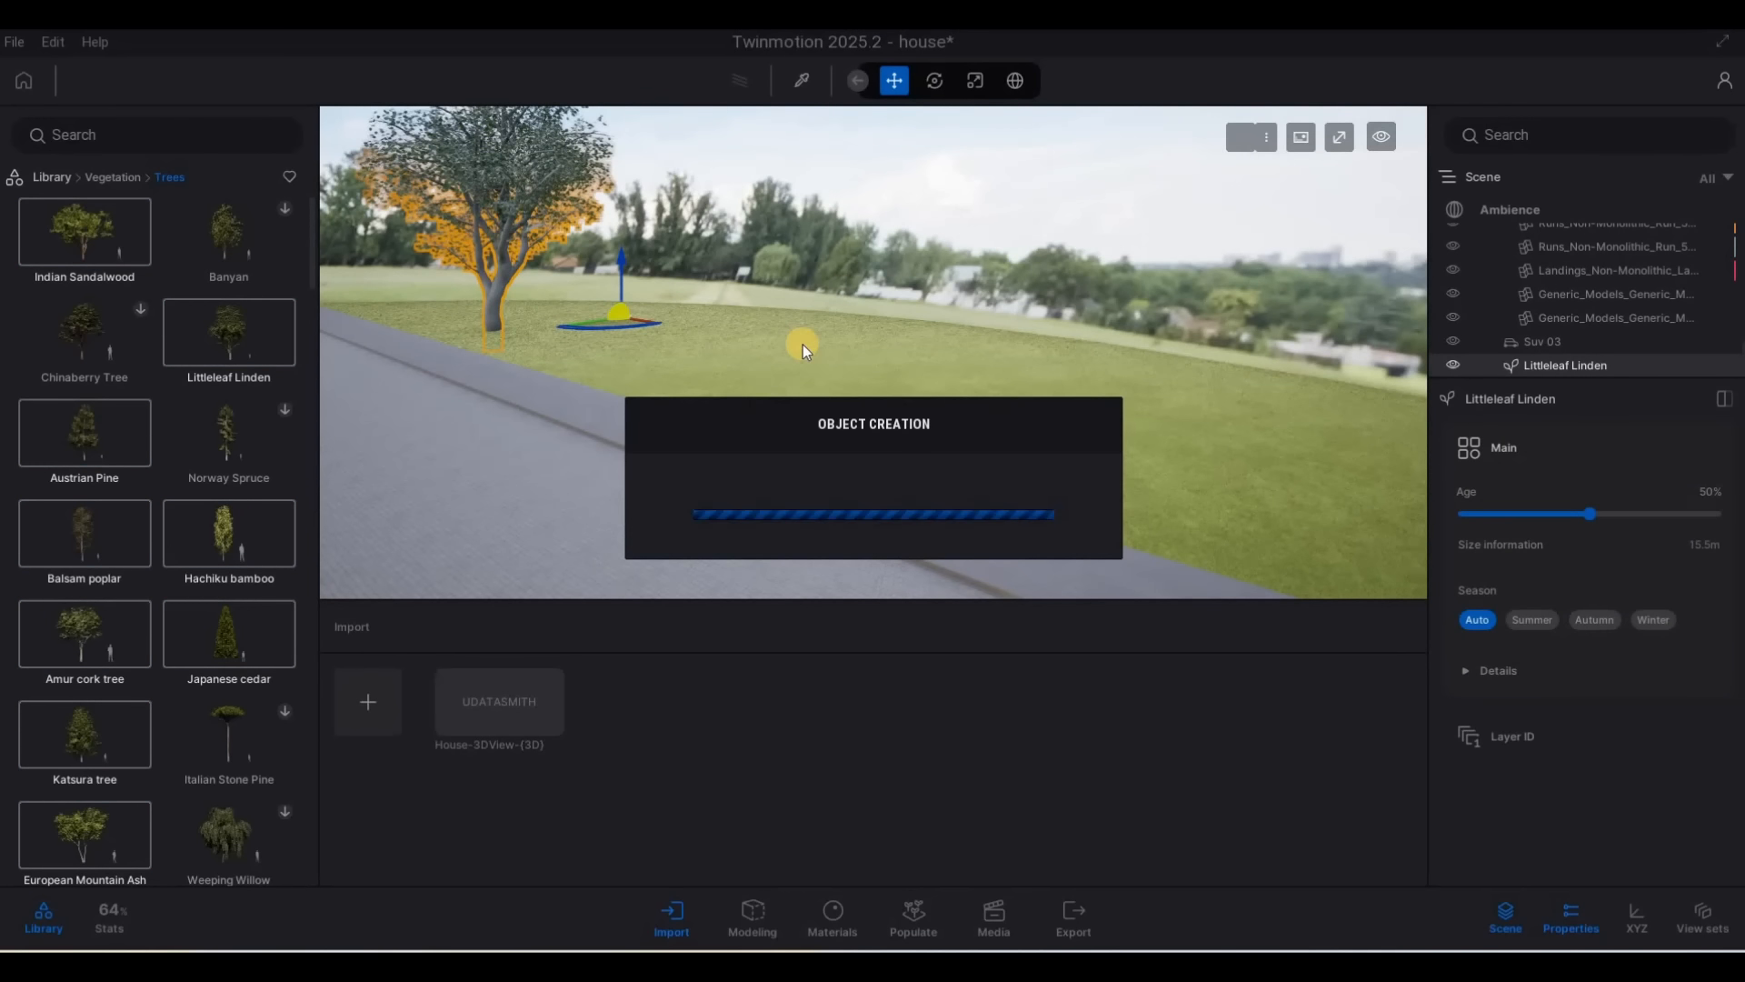
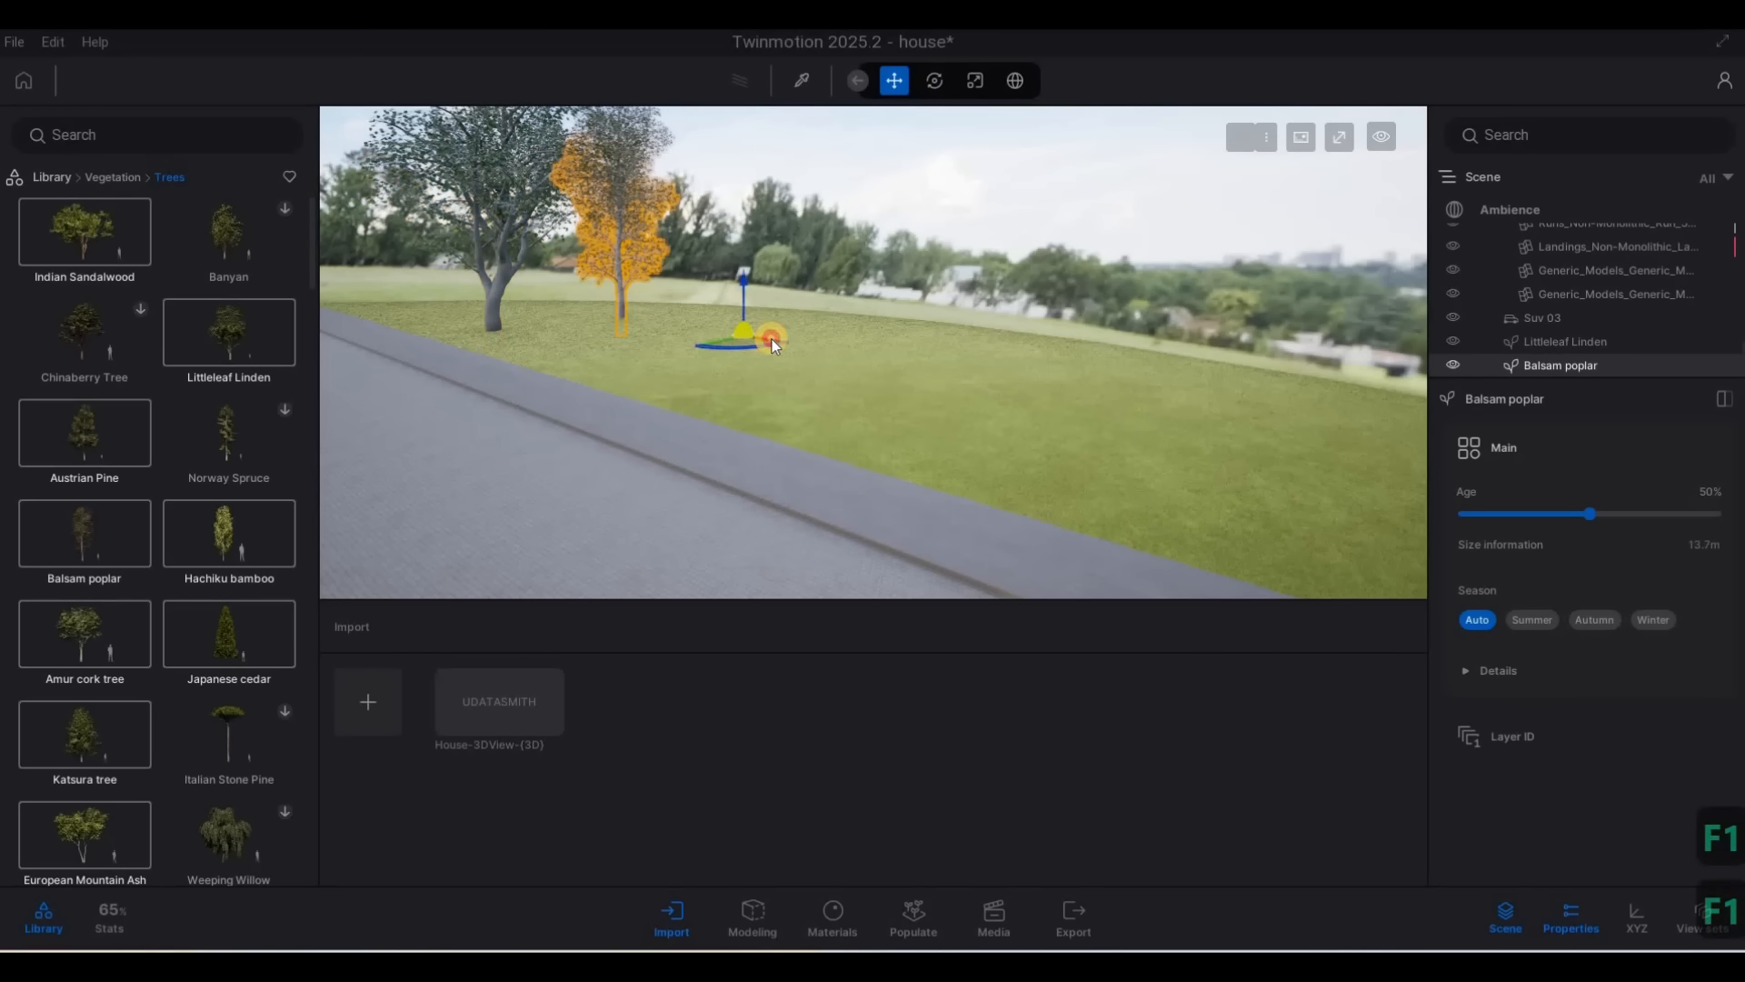
Add a Japanese cedar, another Balsam poplar, three more Indian Sandalwoods and a Hachiku bamboo further along the grass strip
left_click(723, 380)
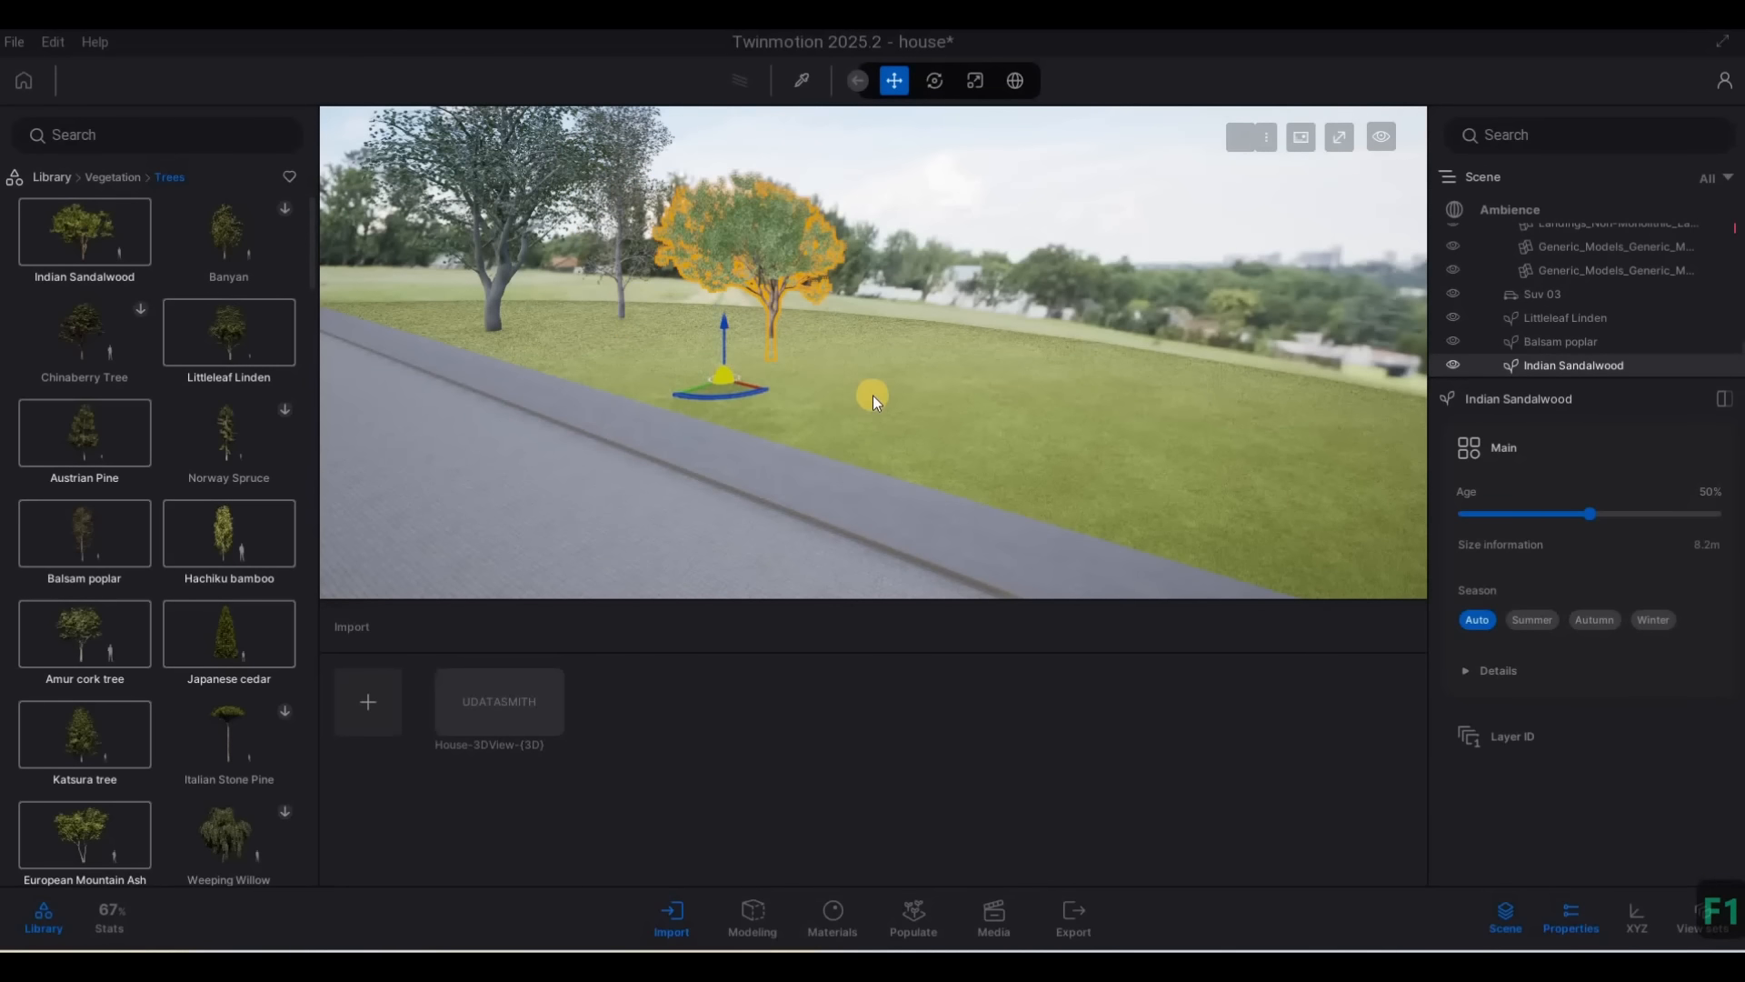
left_click(938, 381)
left_click(888, 351)
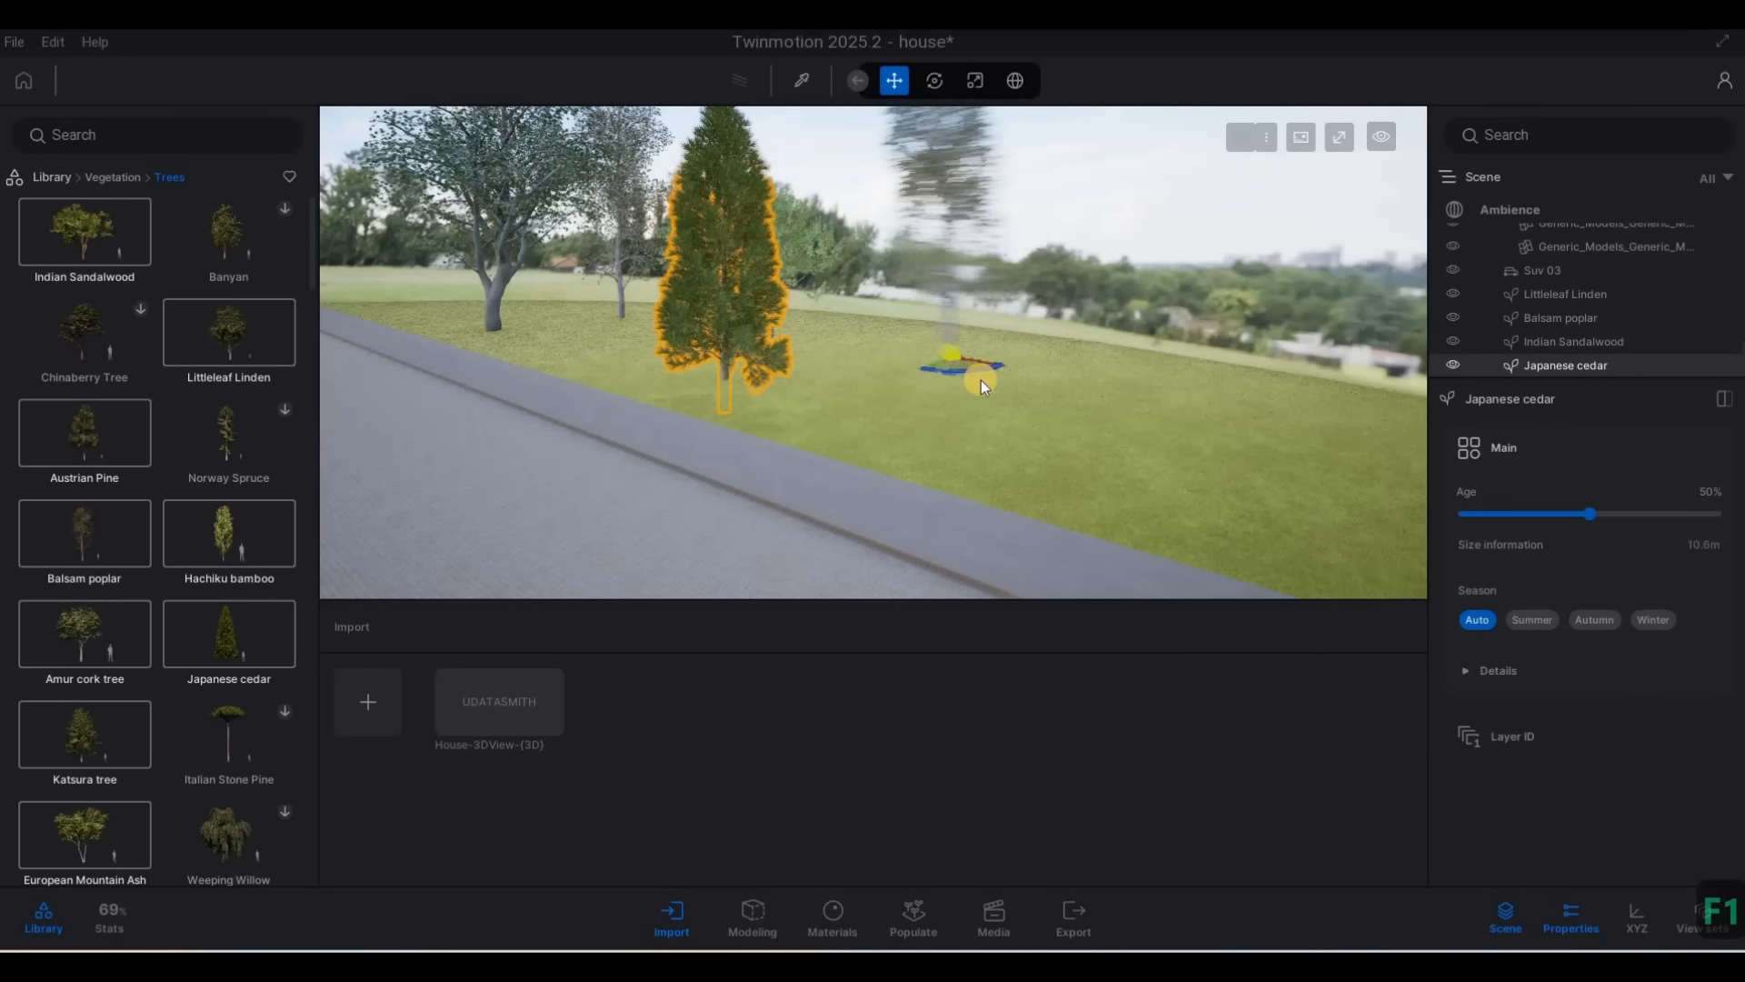
left_click(1025, 405)
left_click(988, 439)
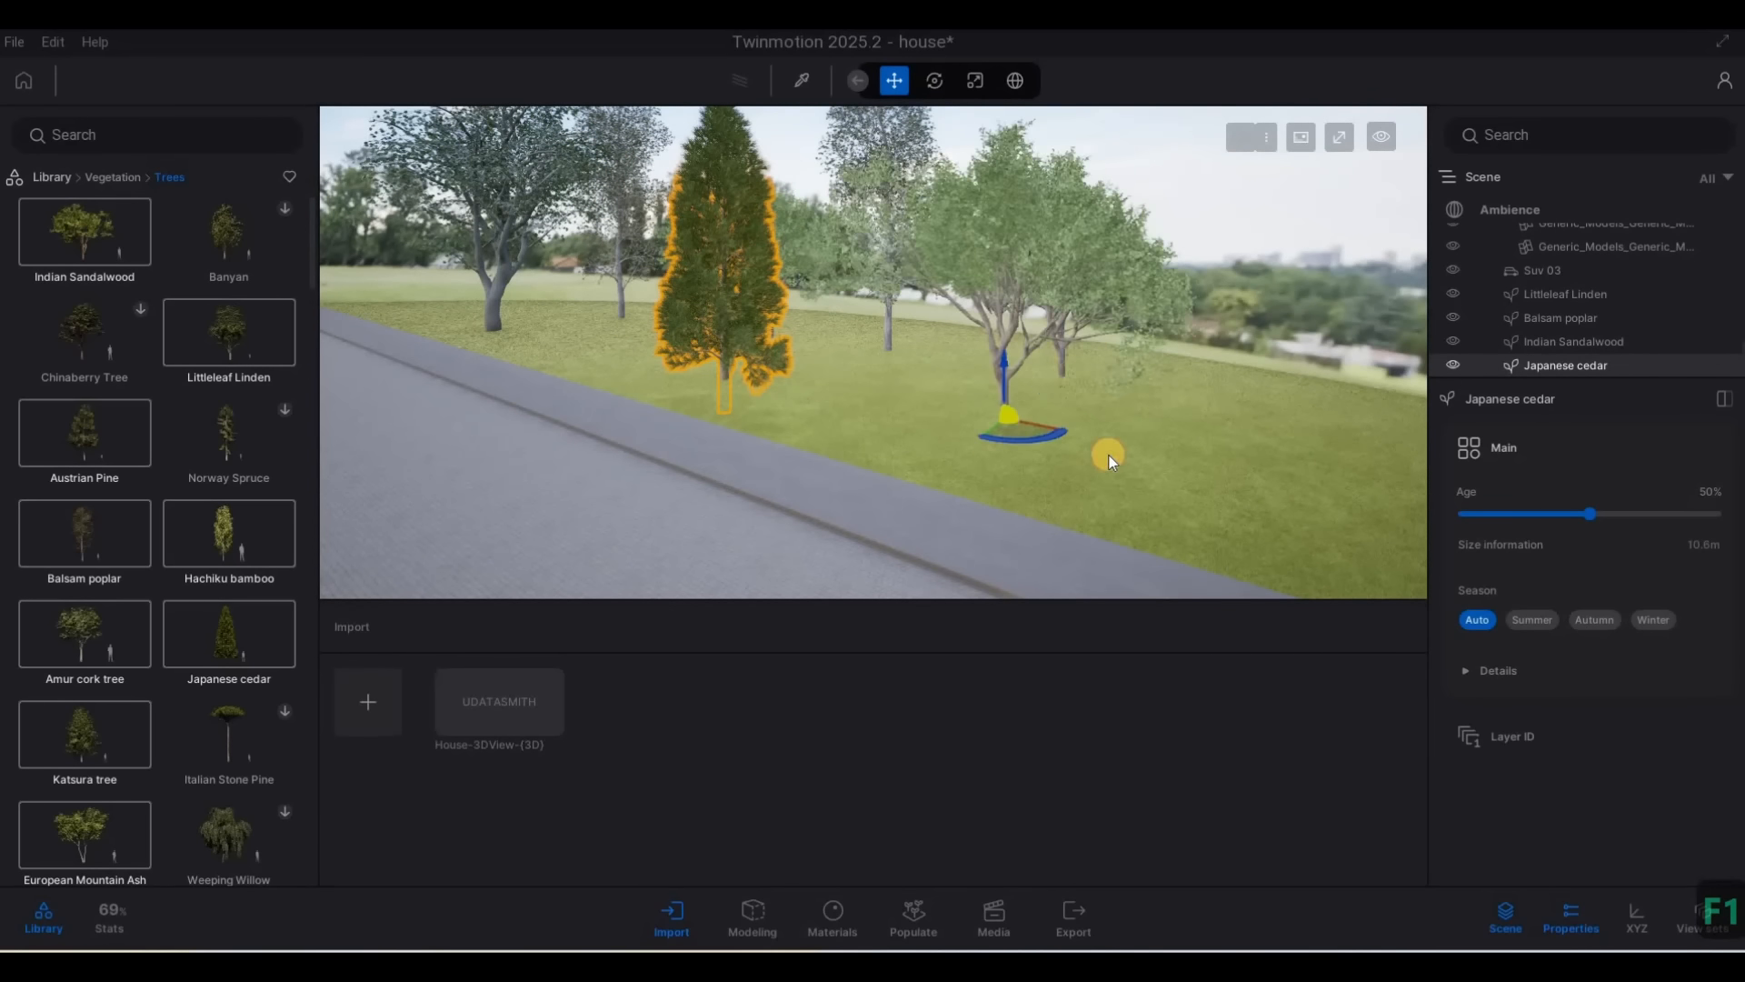
left_click(1160, 369)
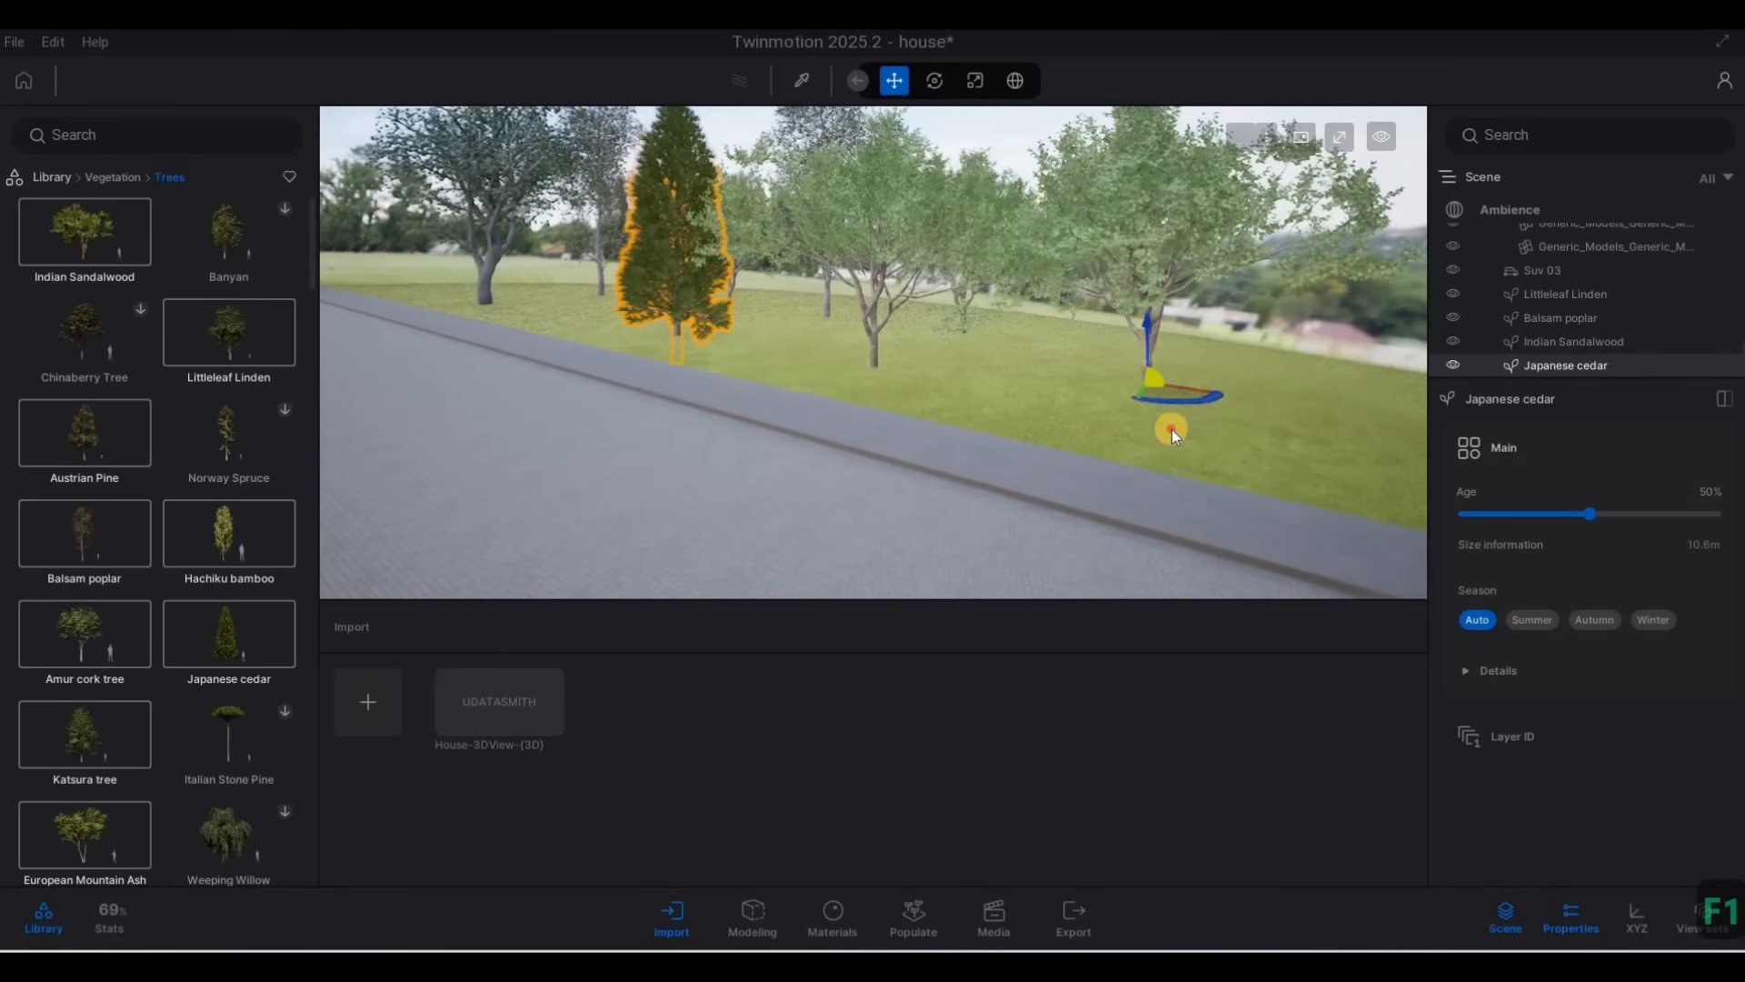
left_click(1226, 420)
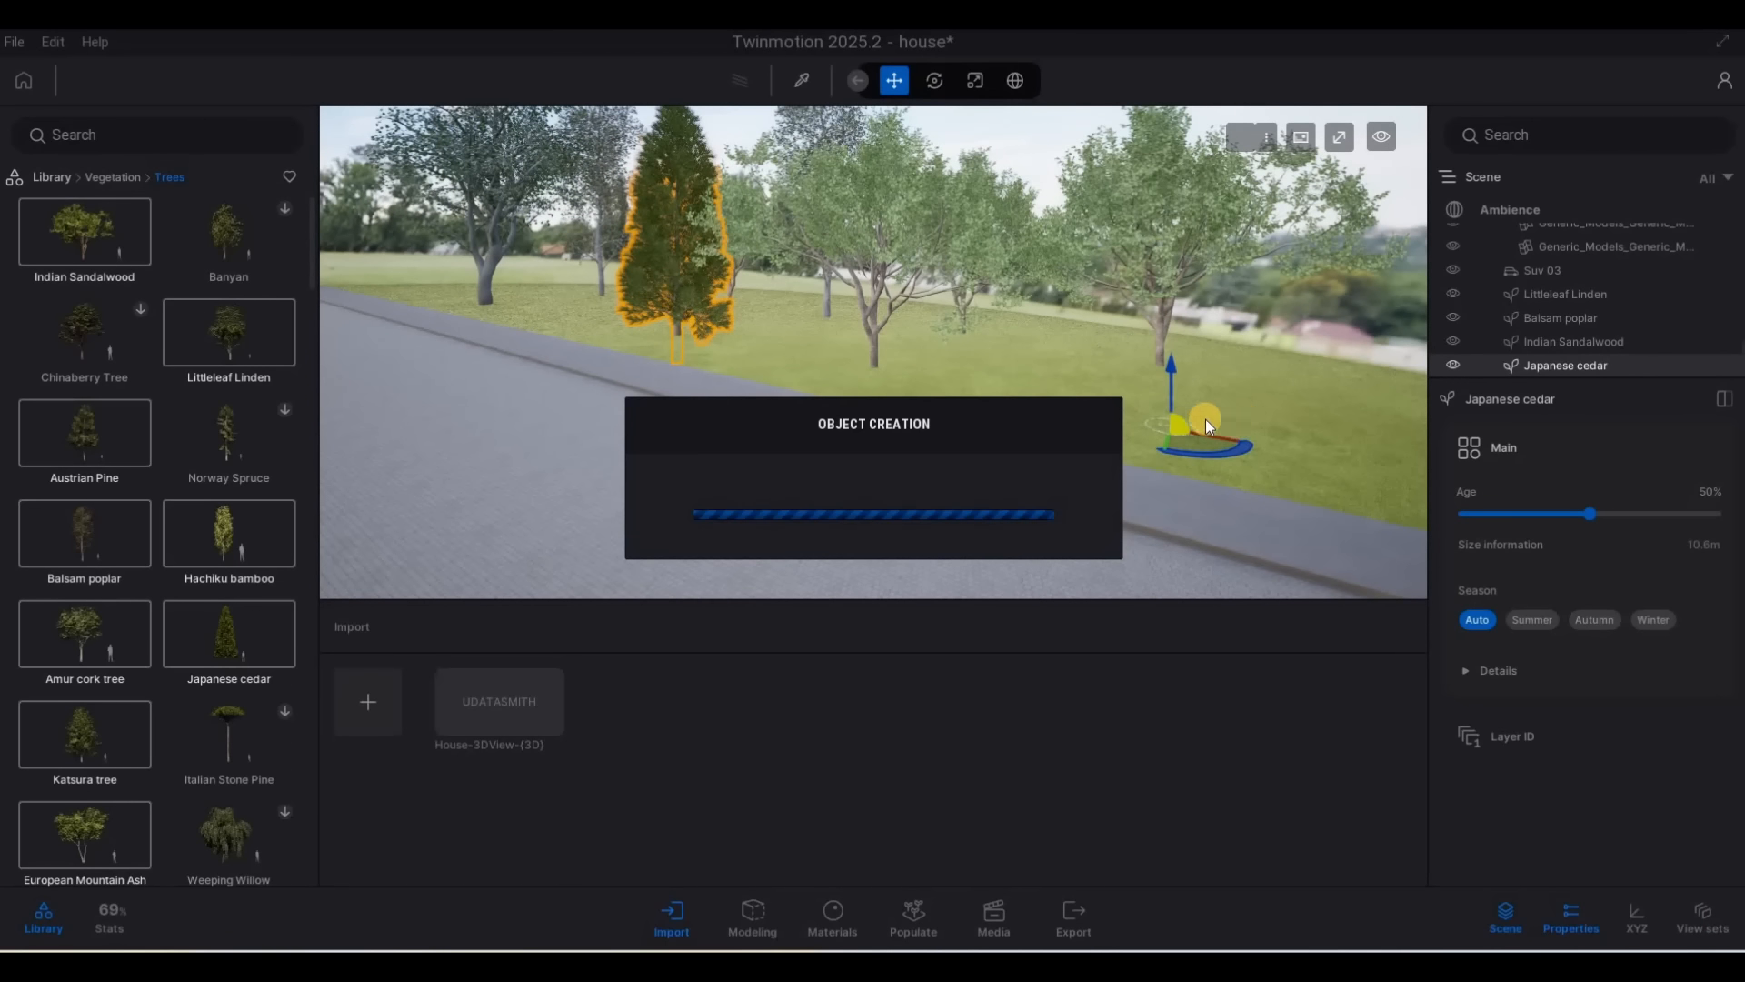
Extend the tree group beyond the bamboo with two Japanese cedars and a Littleleaf Linden, and end the placement
key("F1")
right_click_drag(1035, 514, 1166, 558)
left_click(1165, 558)
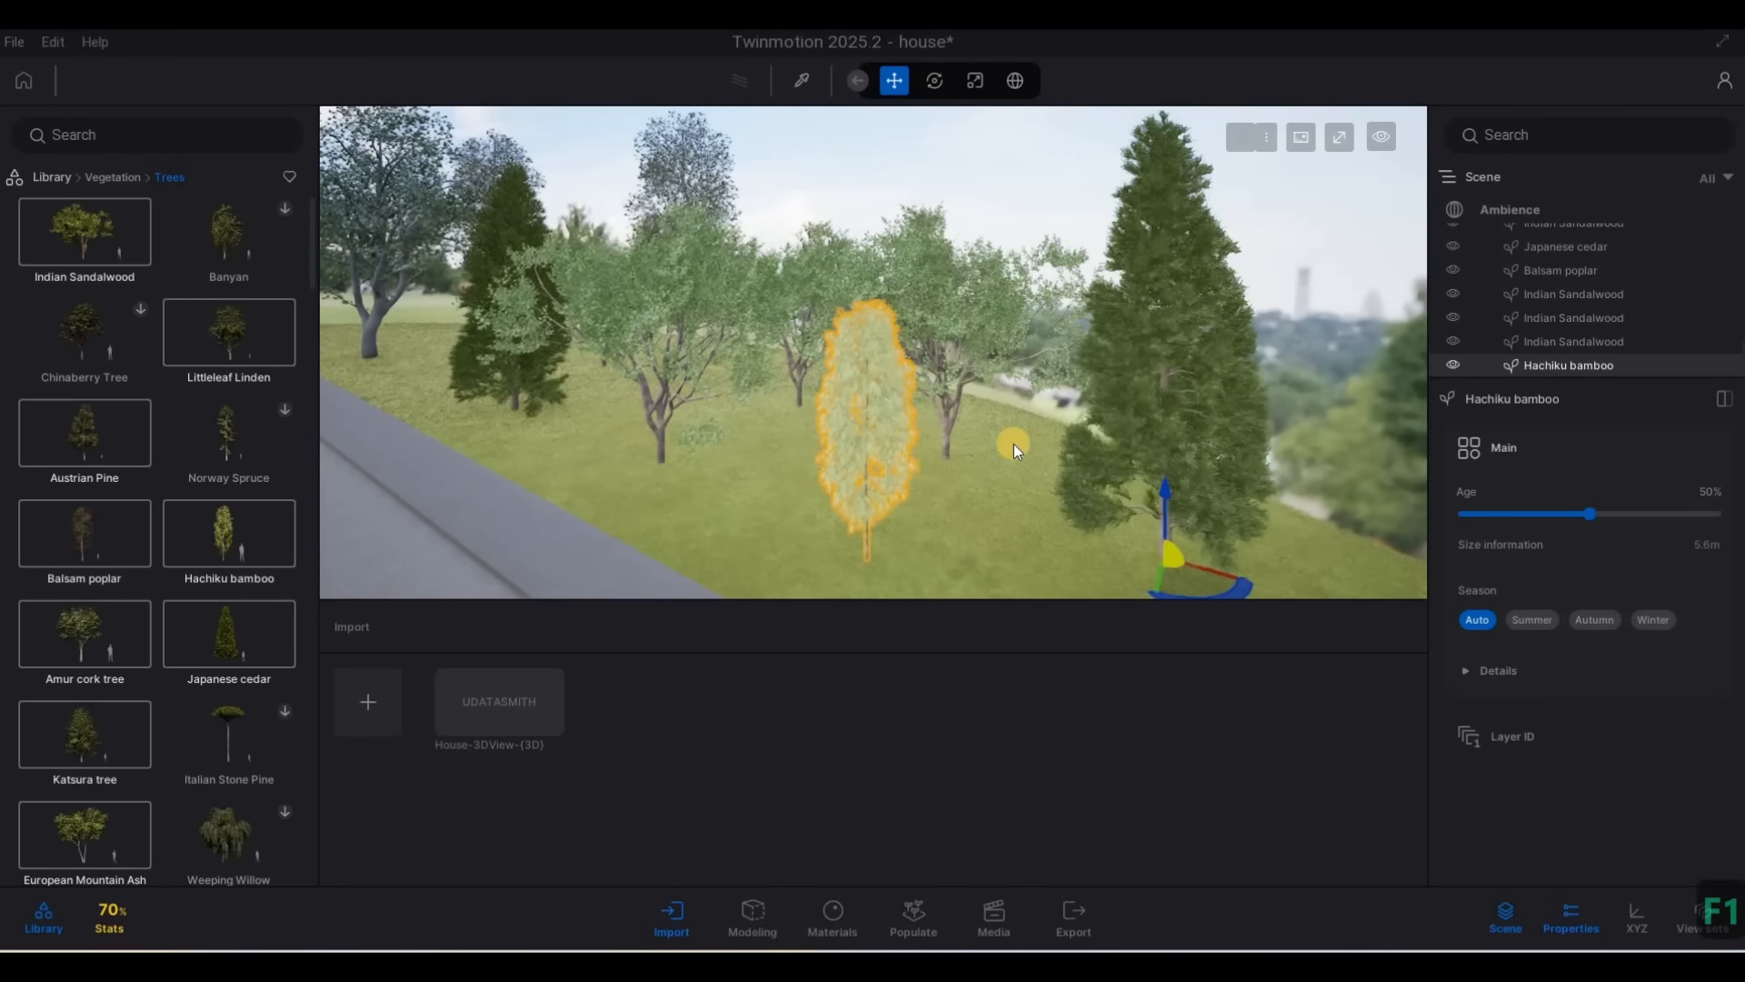
right_click_drag(1001, 465, 1081, 536)
left_click(1094, 541)
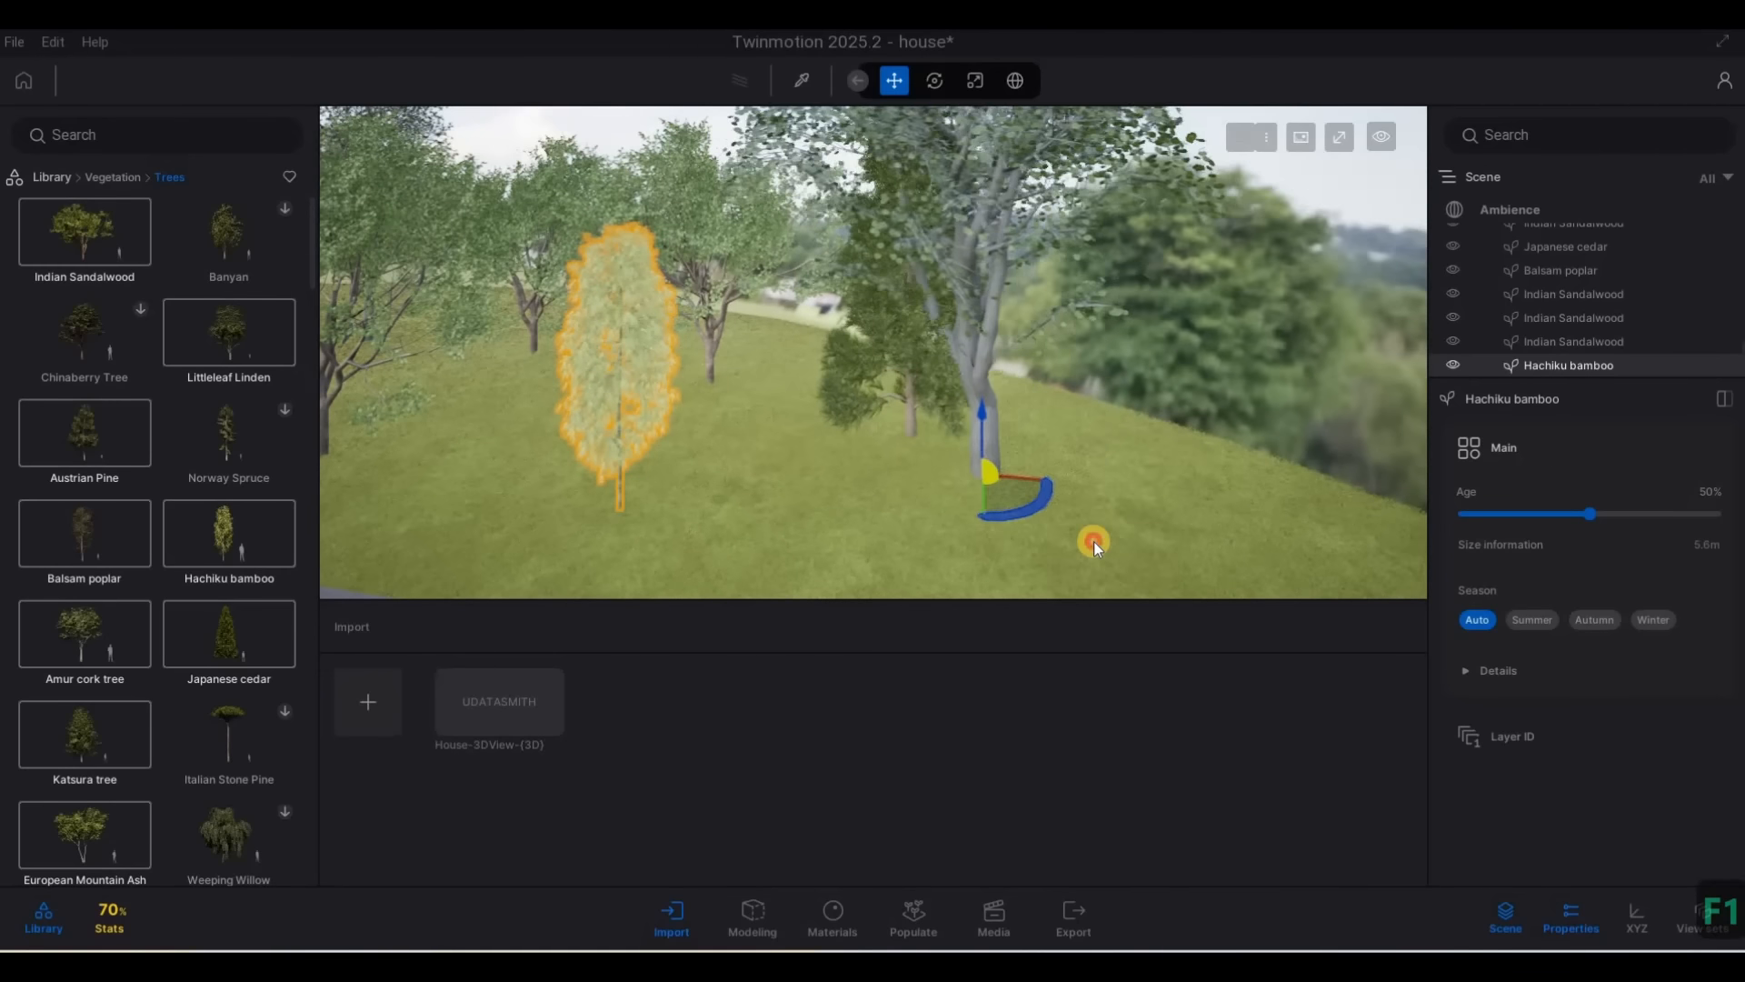
left_click(880, 547)
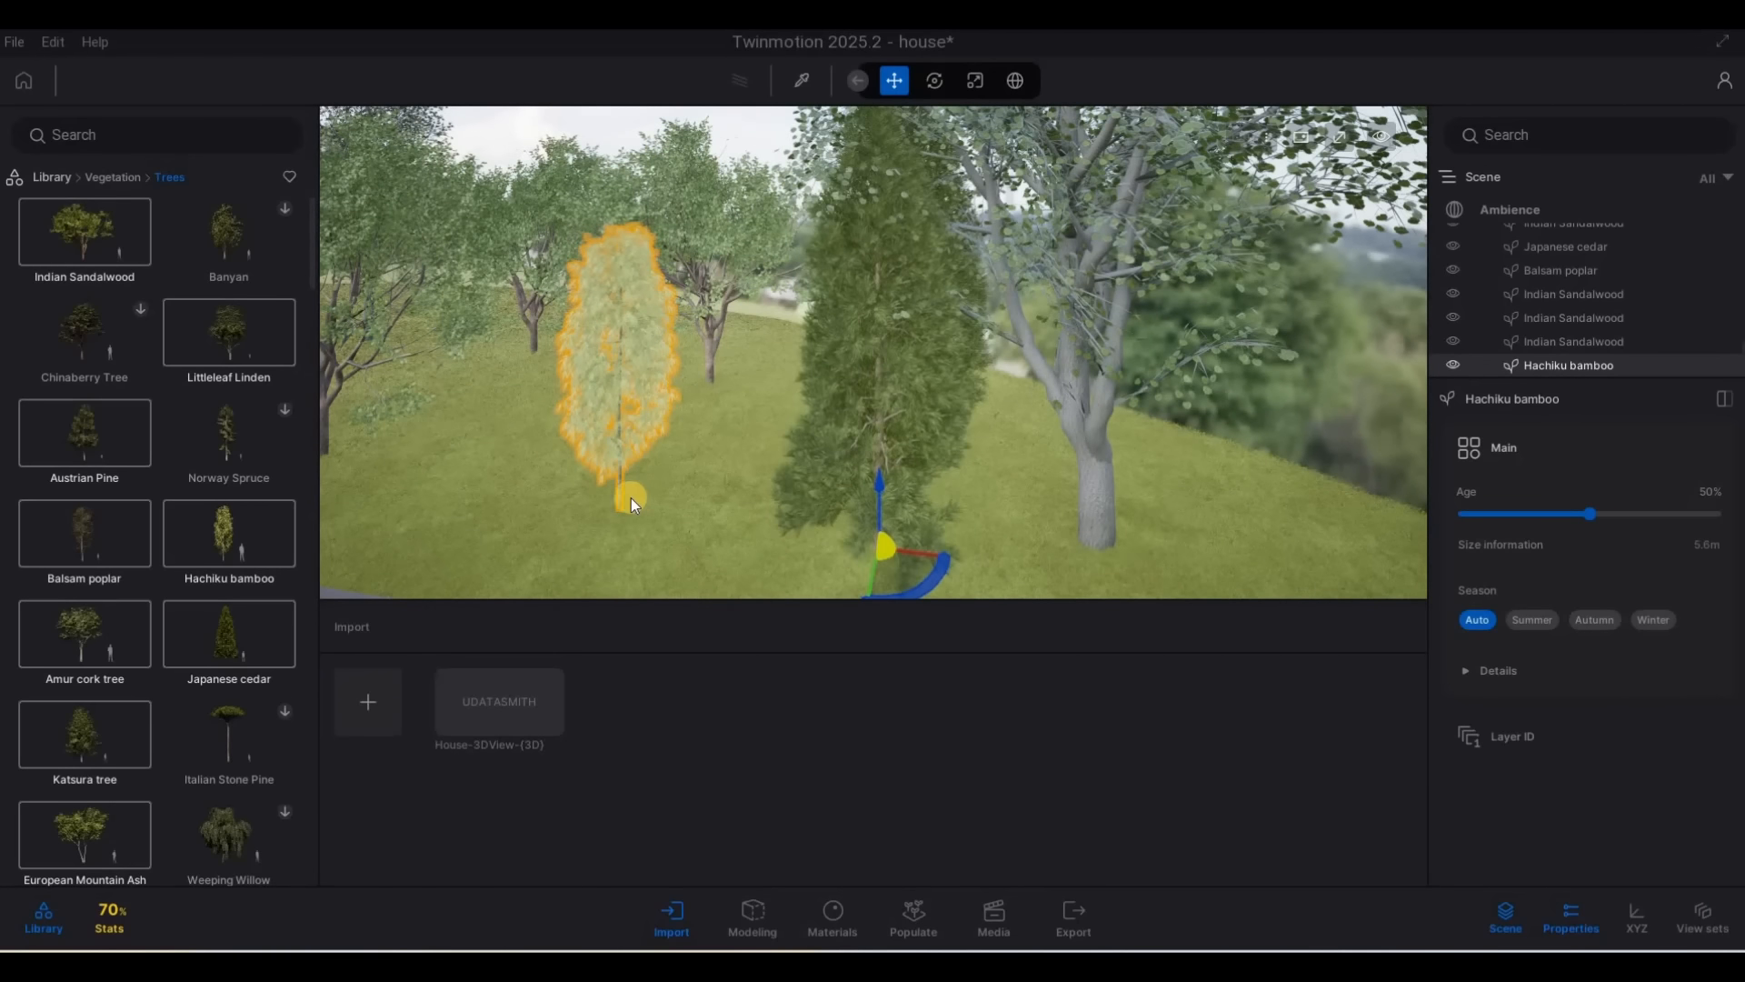
right_click_drag(433, 473, 612, 437)
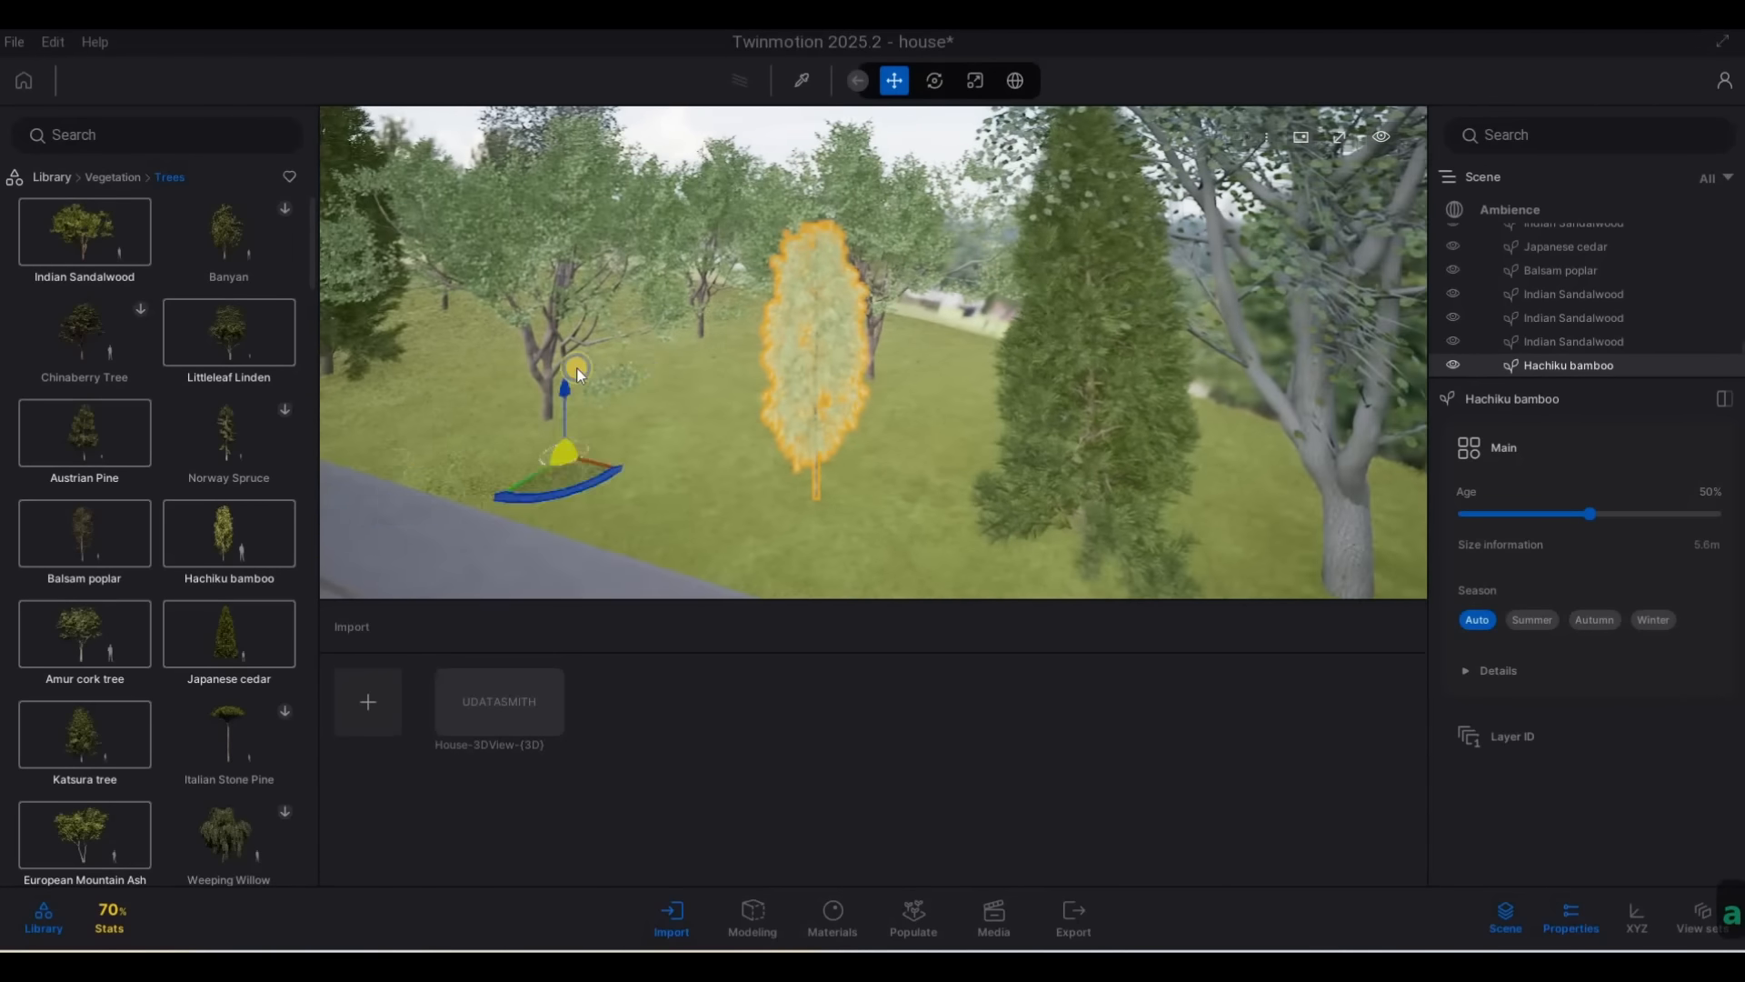
right_click_drag(412, 454, 648, 394)
key("Escape")
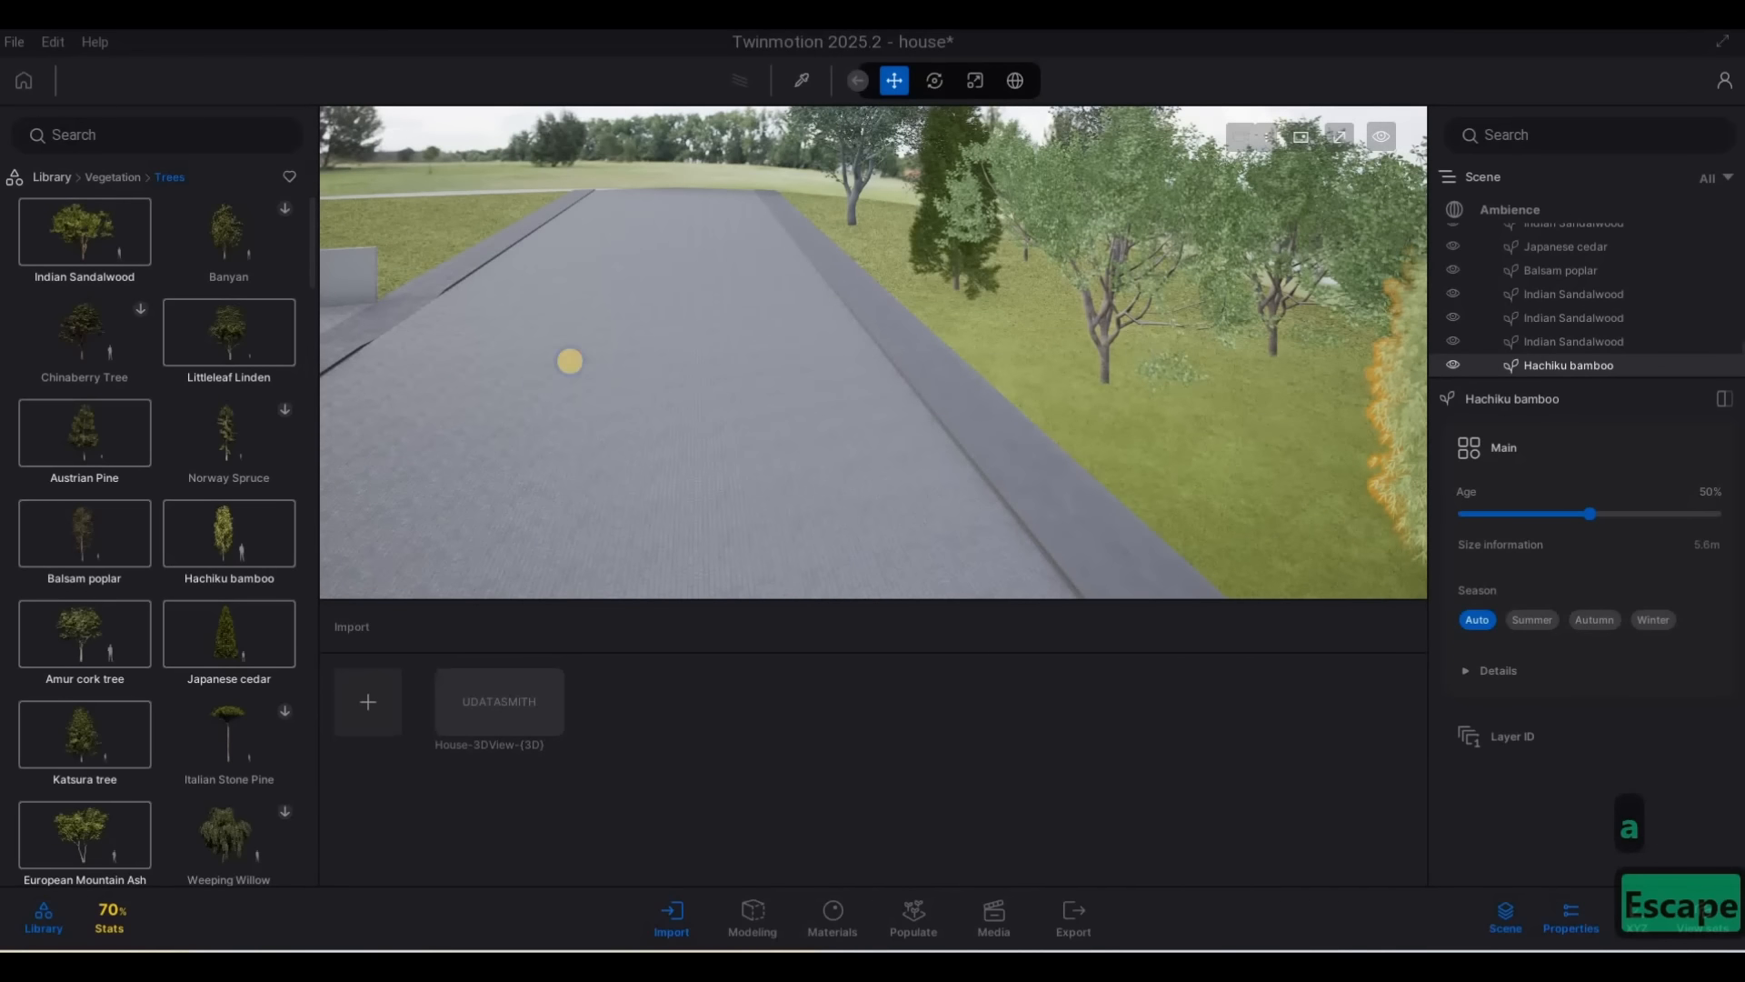
Return to a front view of the house and save the project
right_click_drag(756, 346, 888, 342)
key("d")
key("w")
key("d")
key("a")
key("d")
key("w")
key("s")
key("a")
key("s")
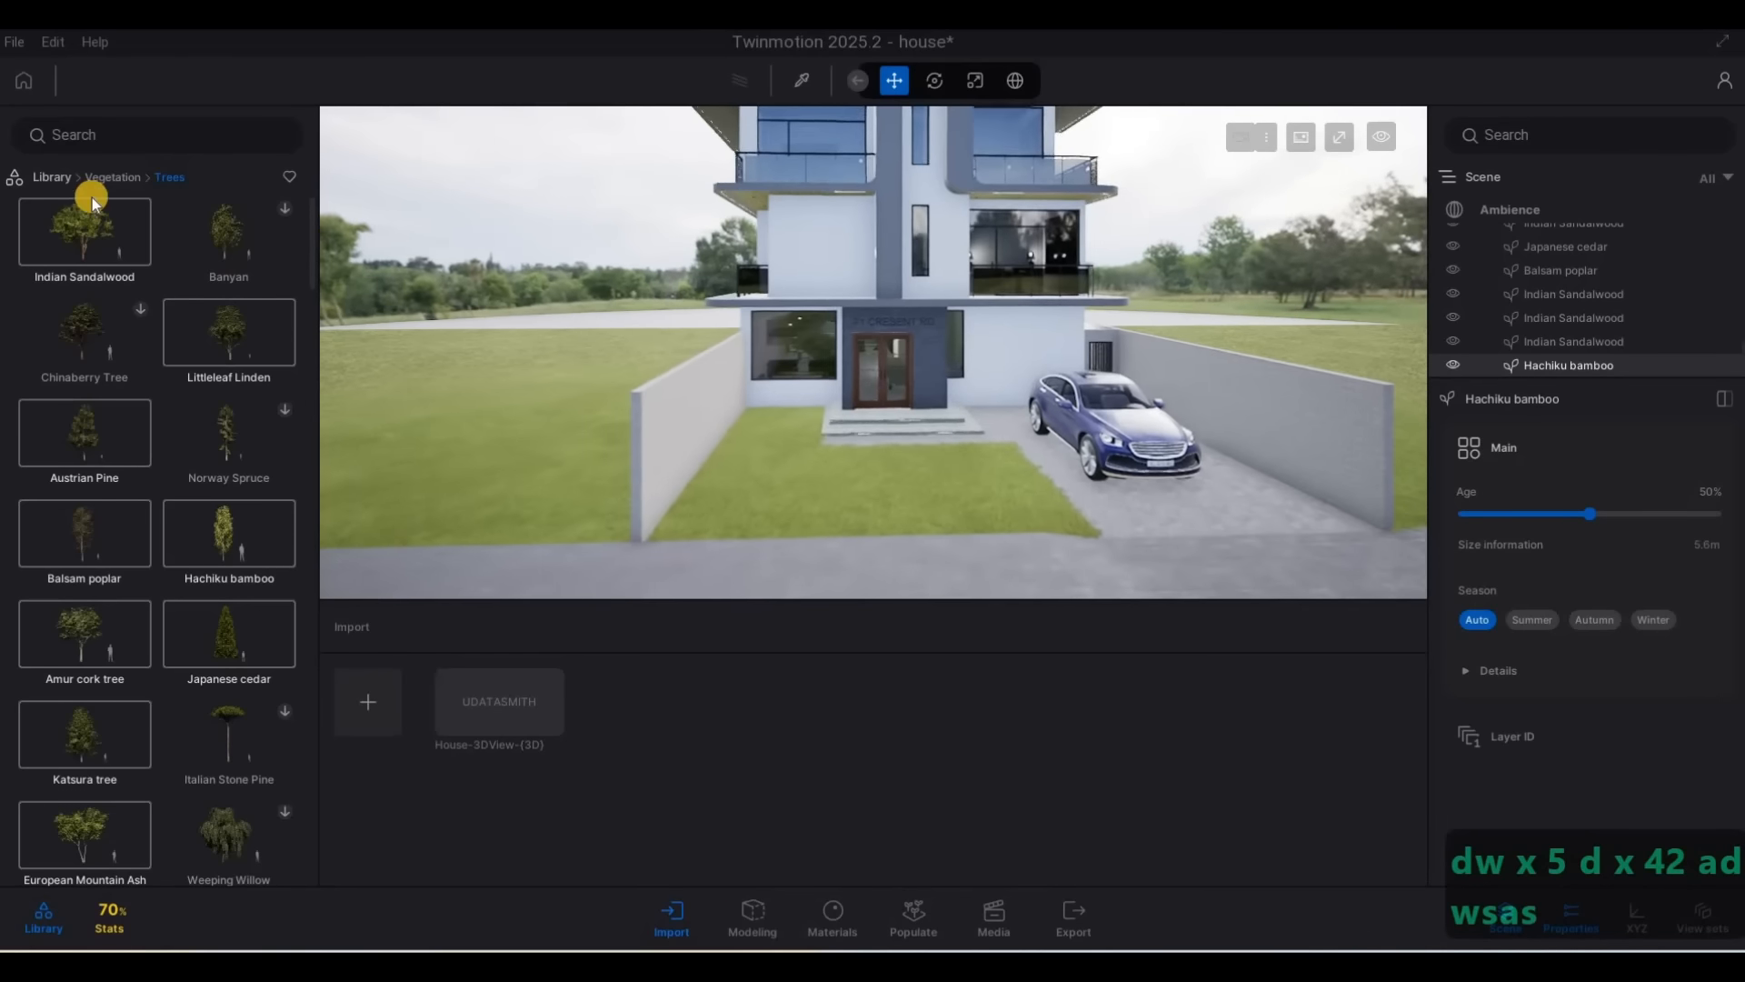
left_click(91, 179)
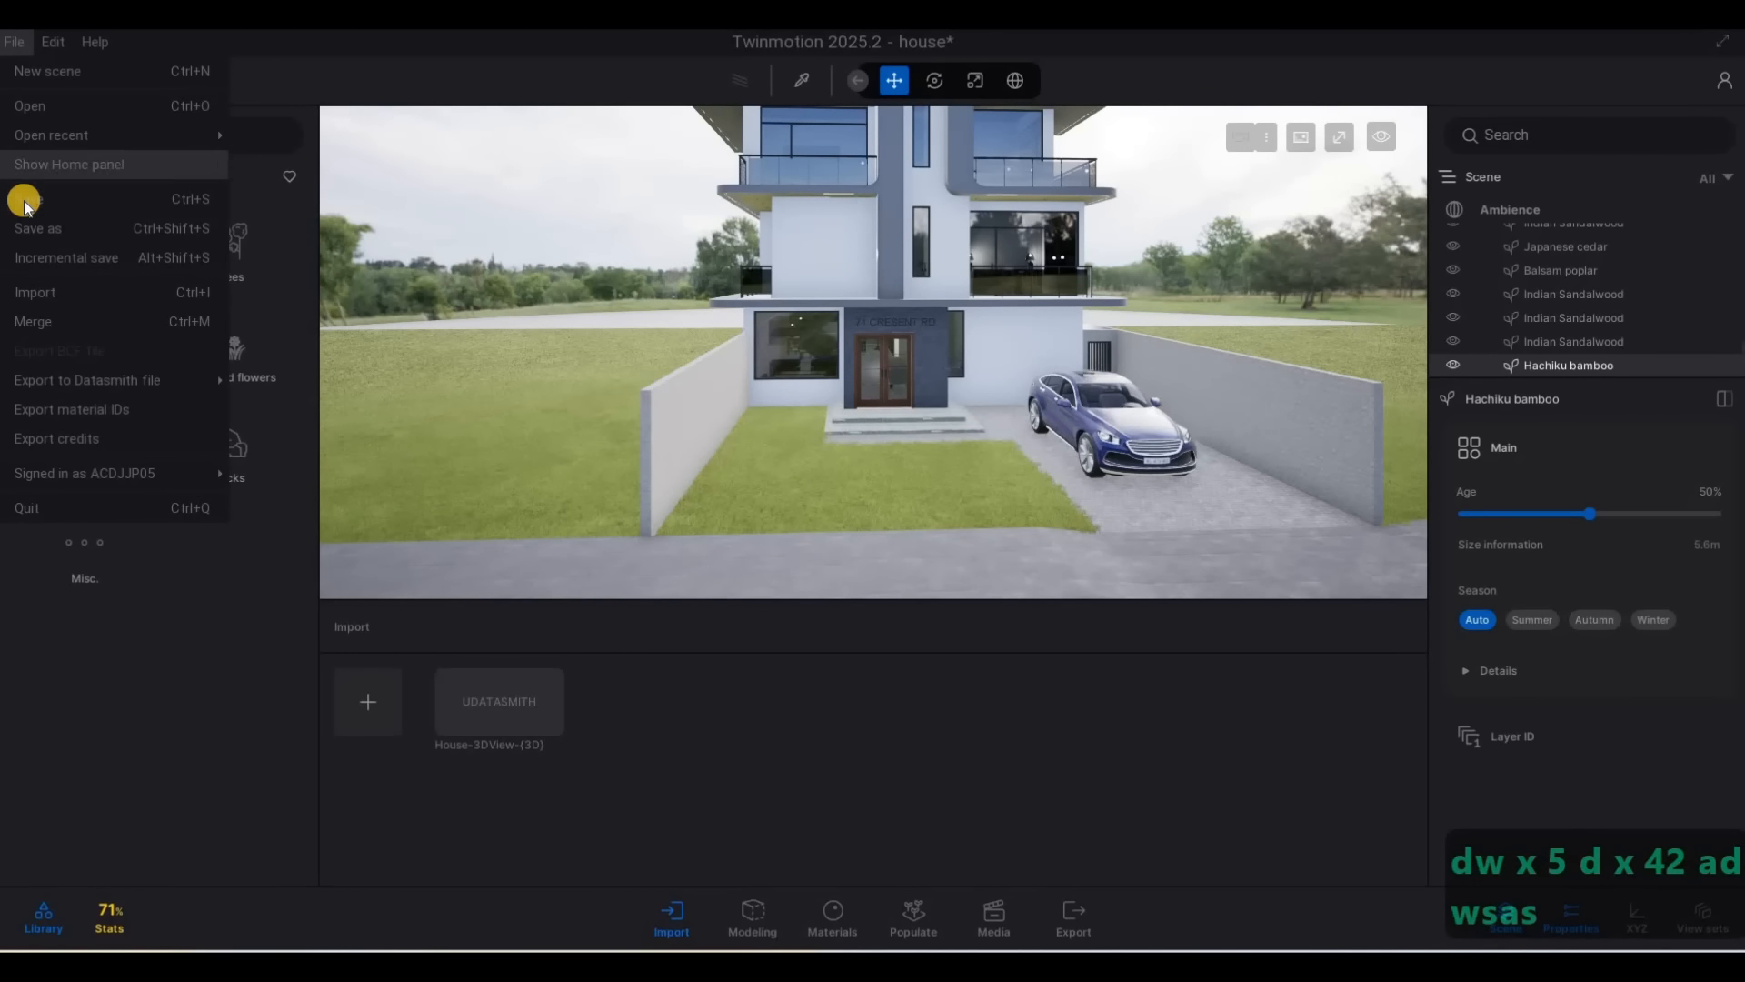
left_click(25, 201)
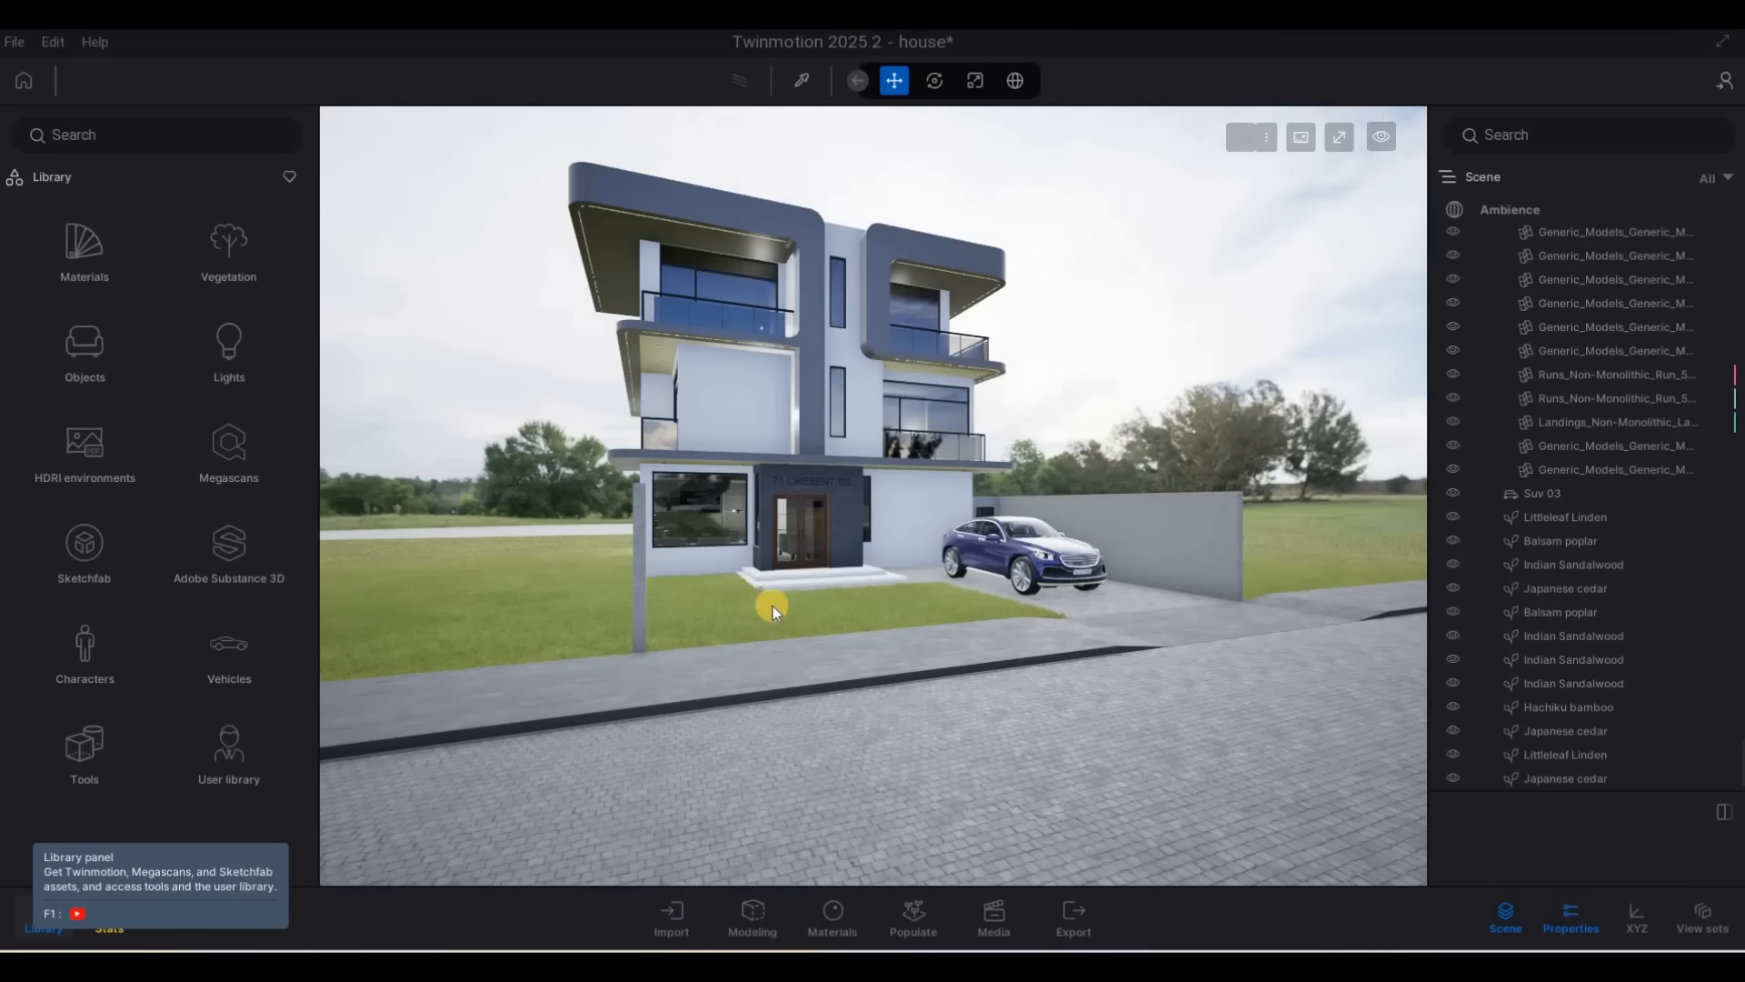
Survey the empty grass plot beside the house's boundary wall as a location for a neighbouring building
key("d")
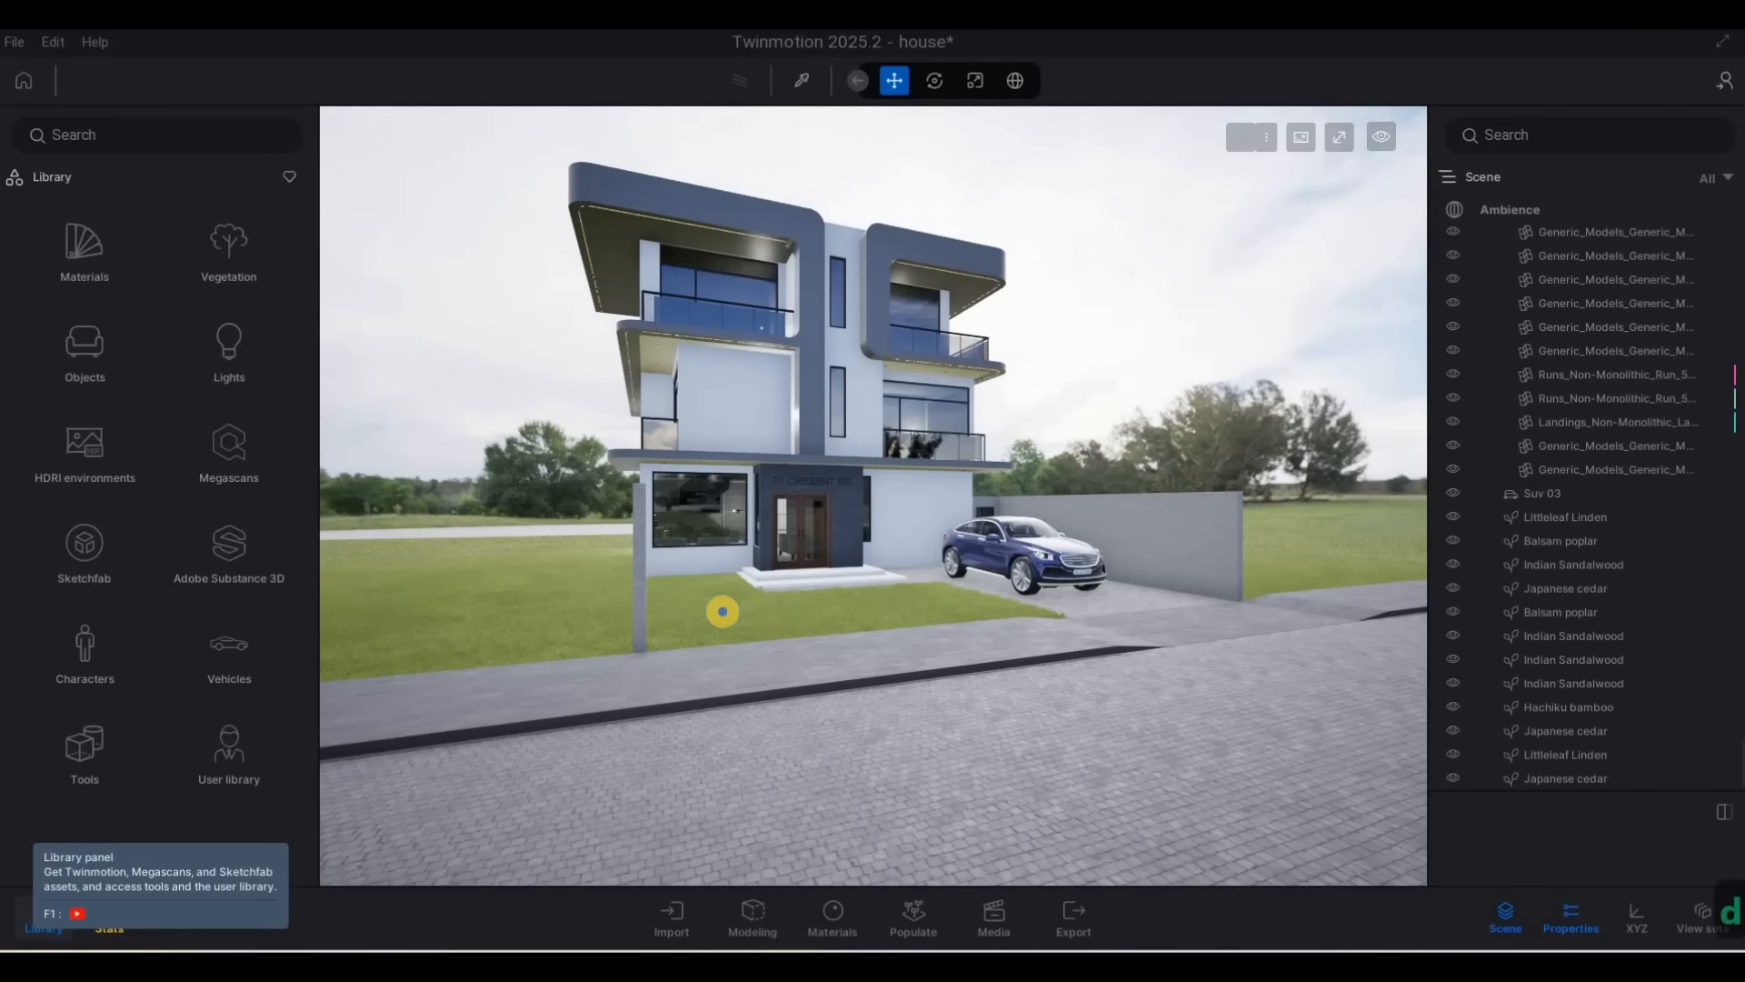
key("d")
key("w")
key("a")
key("s")
key("w")
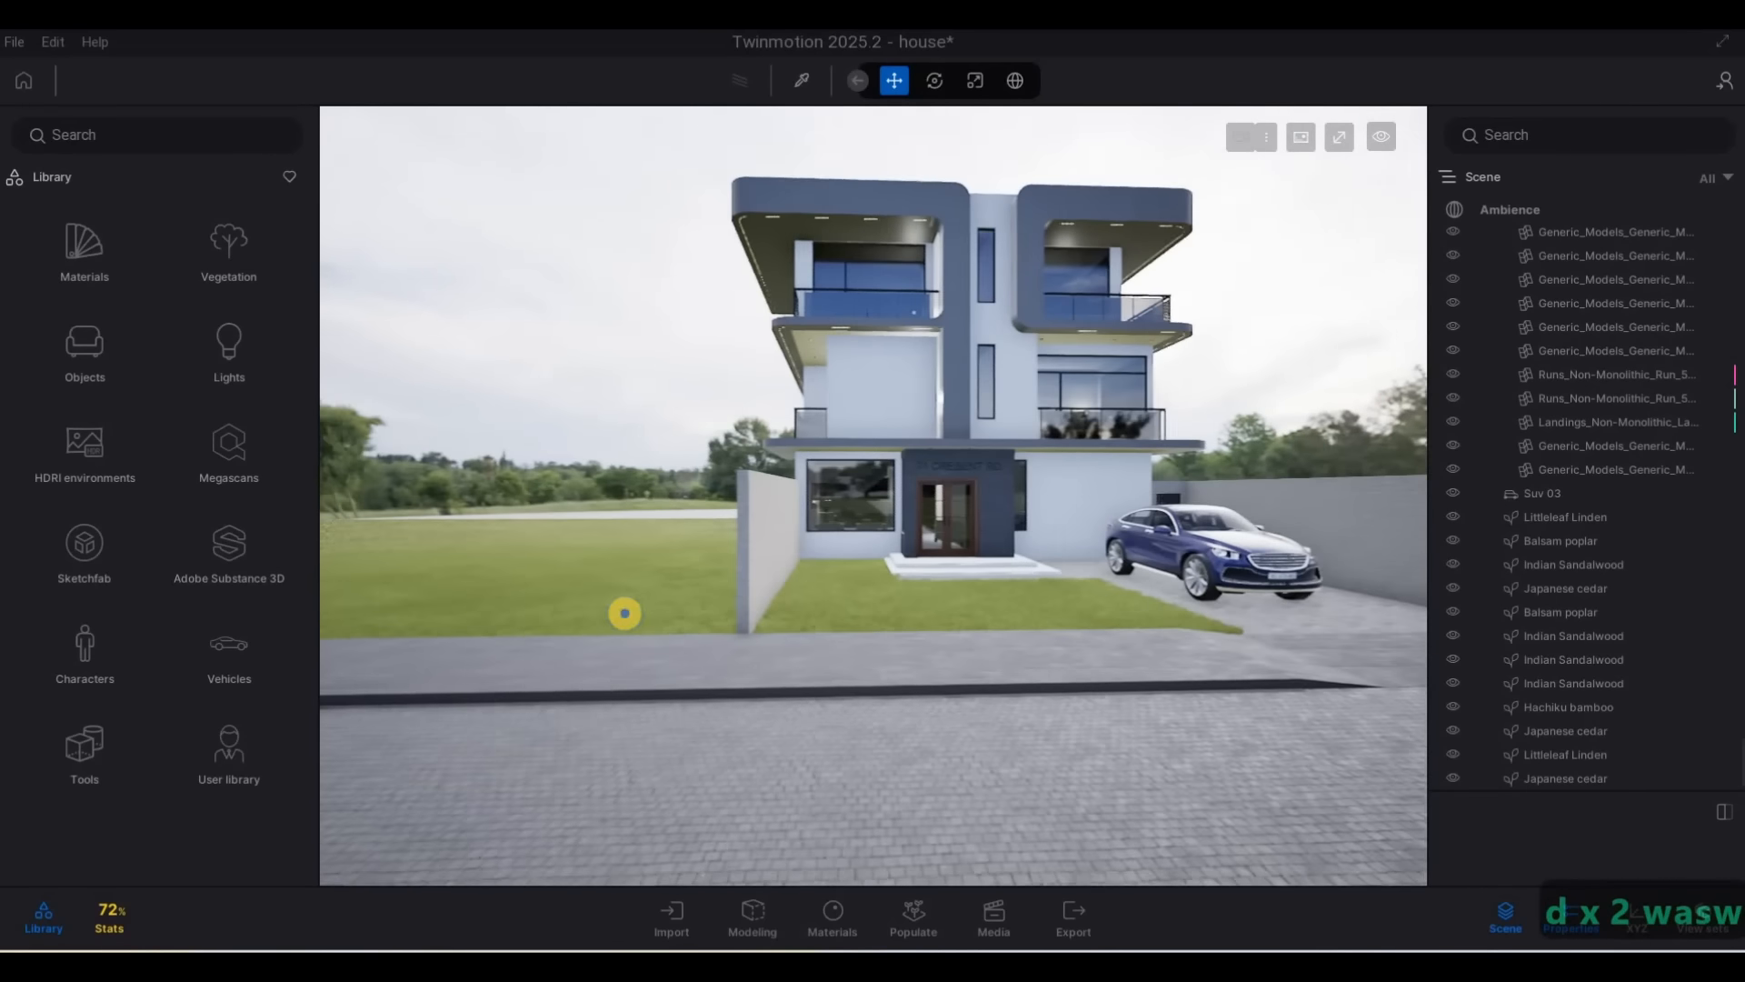
key("a")
key("q")
key("a")
key("a")
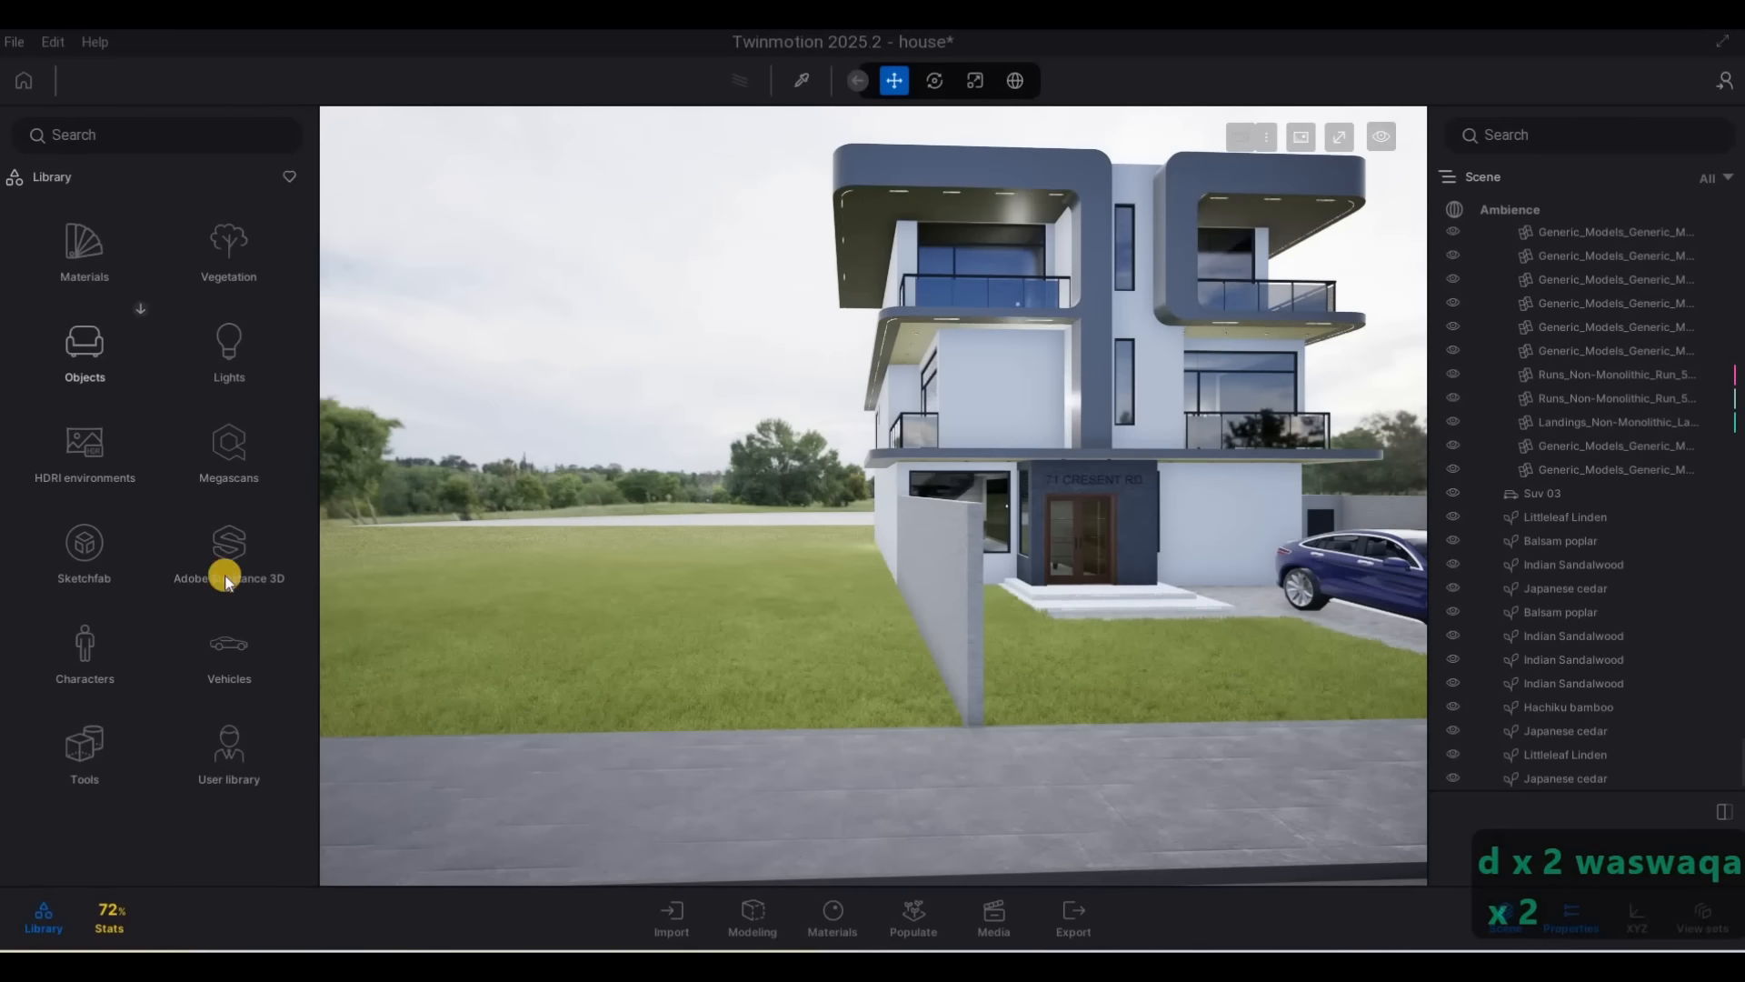
Place EMRK House.rvt from the user library's Buildings folder on the empty grass plot beside the house
left_click(230, 750)
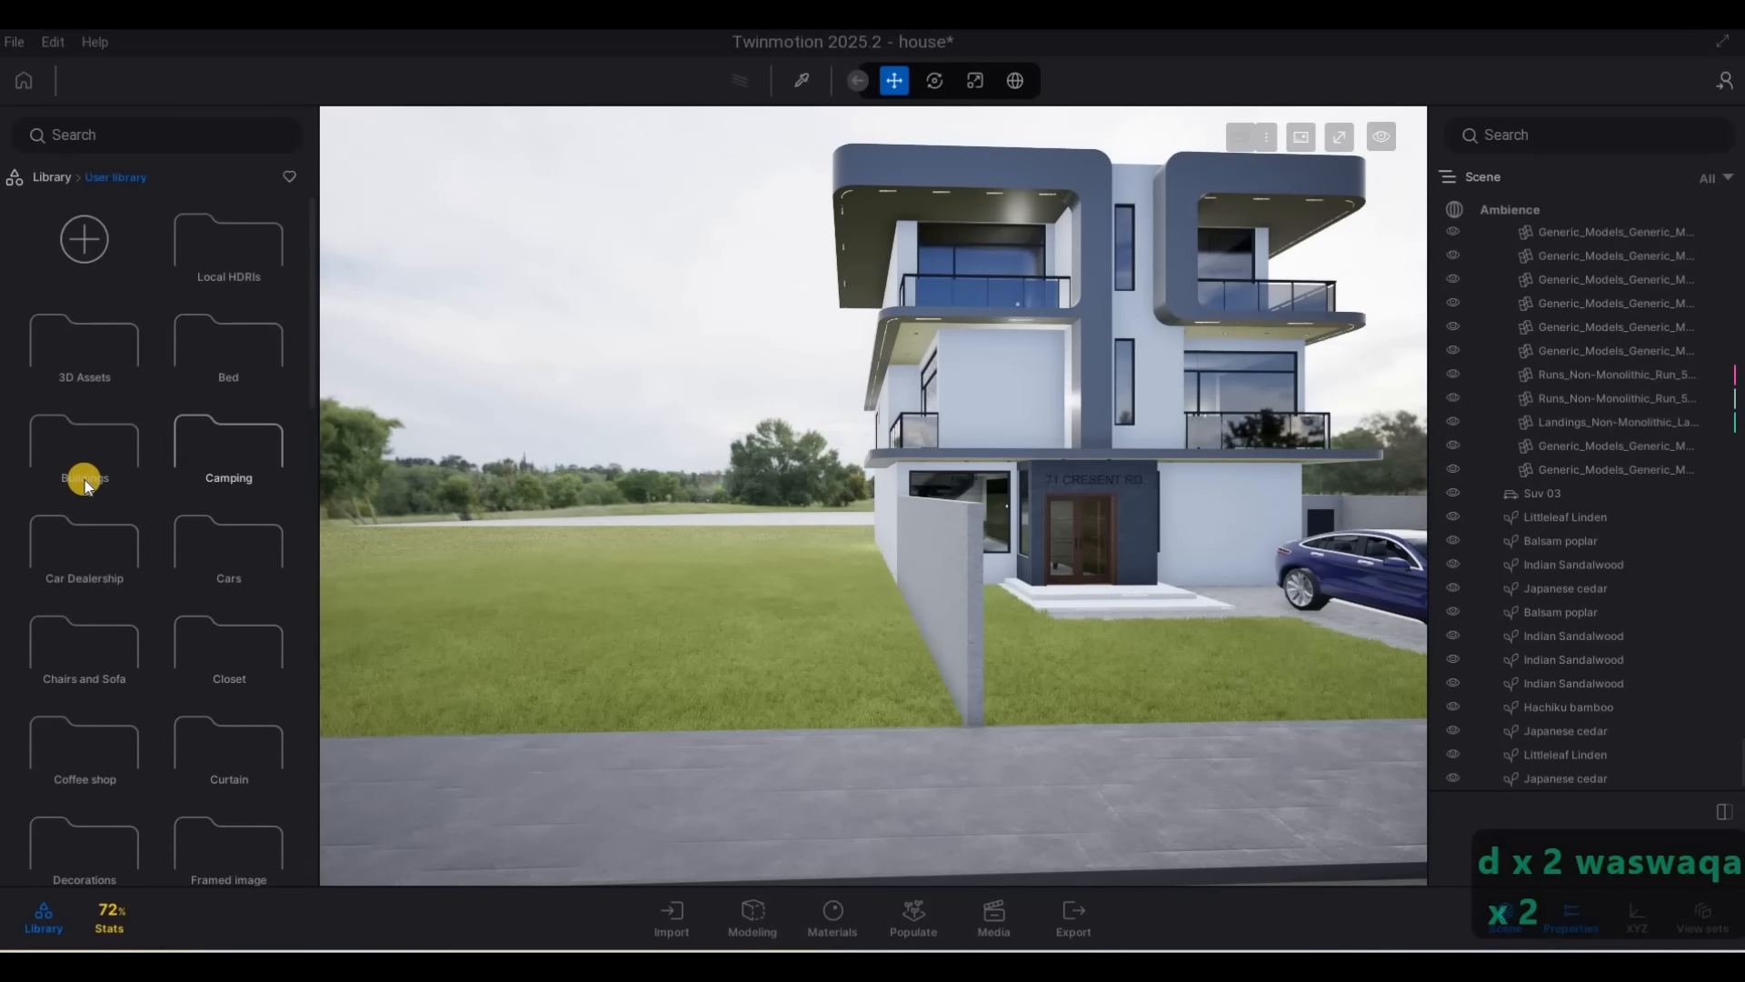
left_click(85, 461)
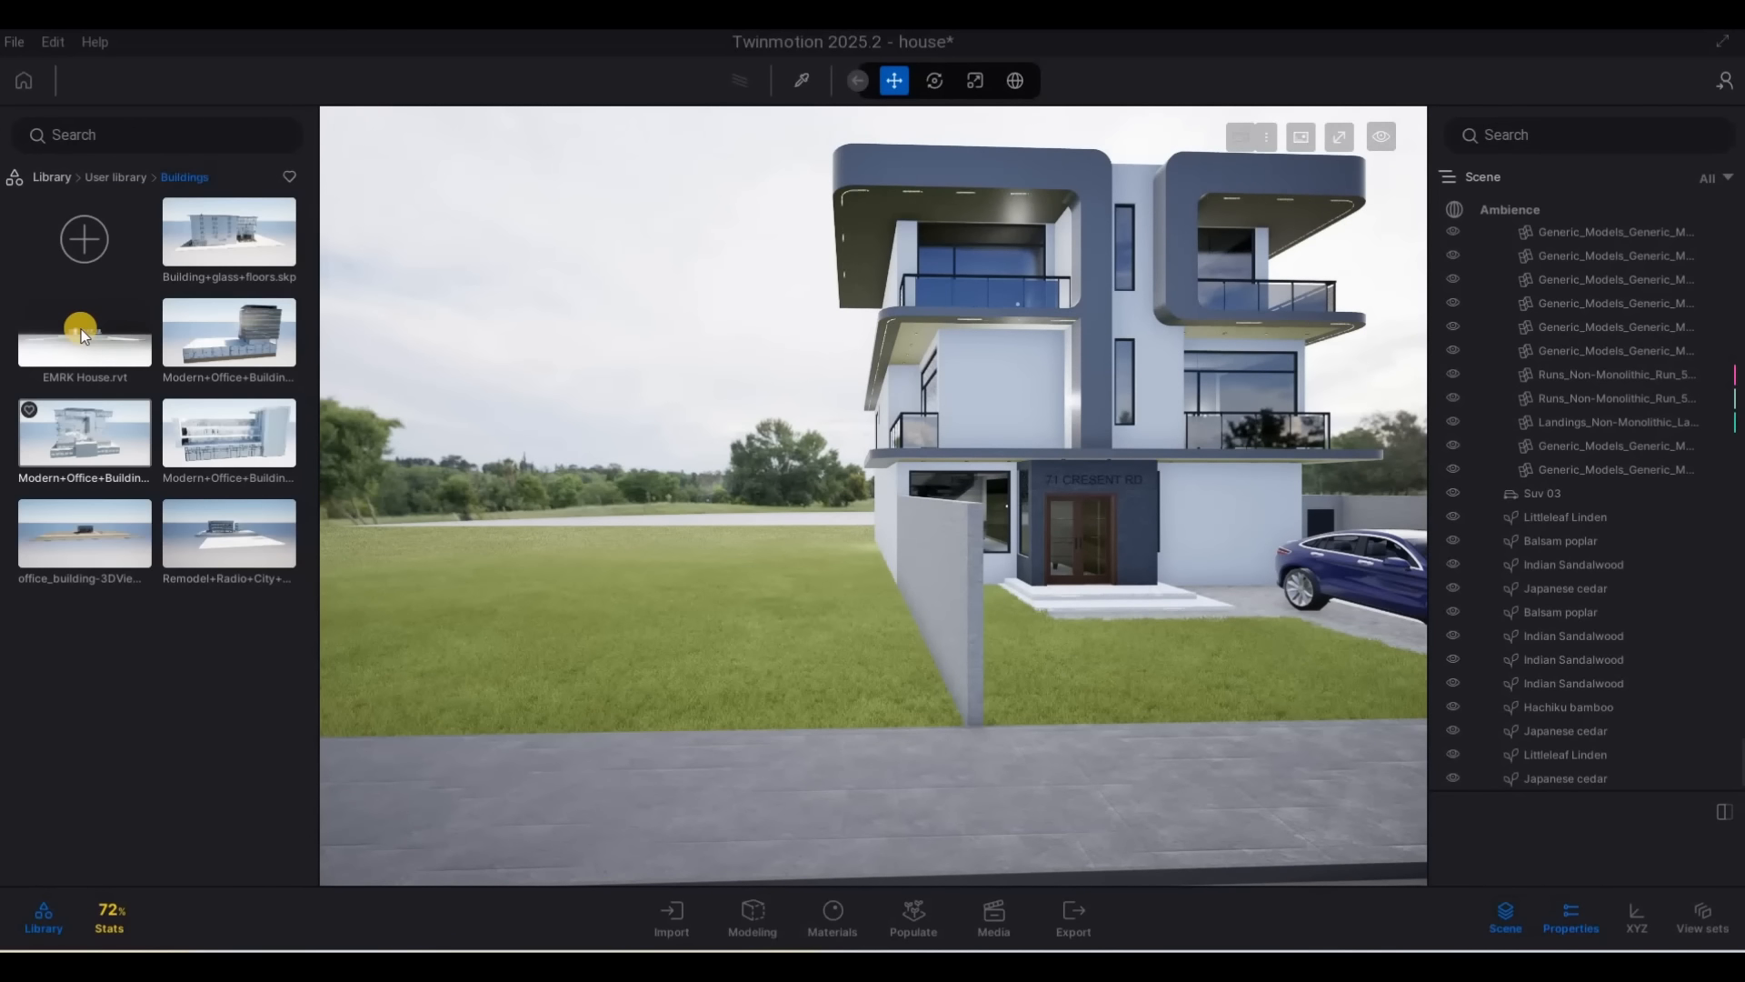
left_click_drag(80, 329, 703, 564)
key("a")
key("a")
key("a")
key("a")
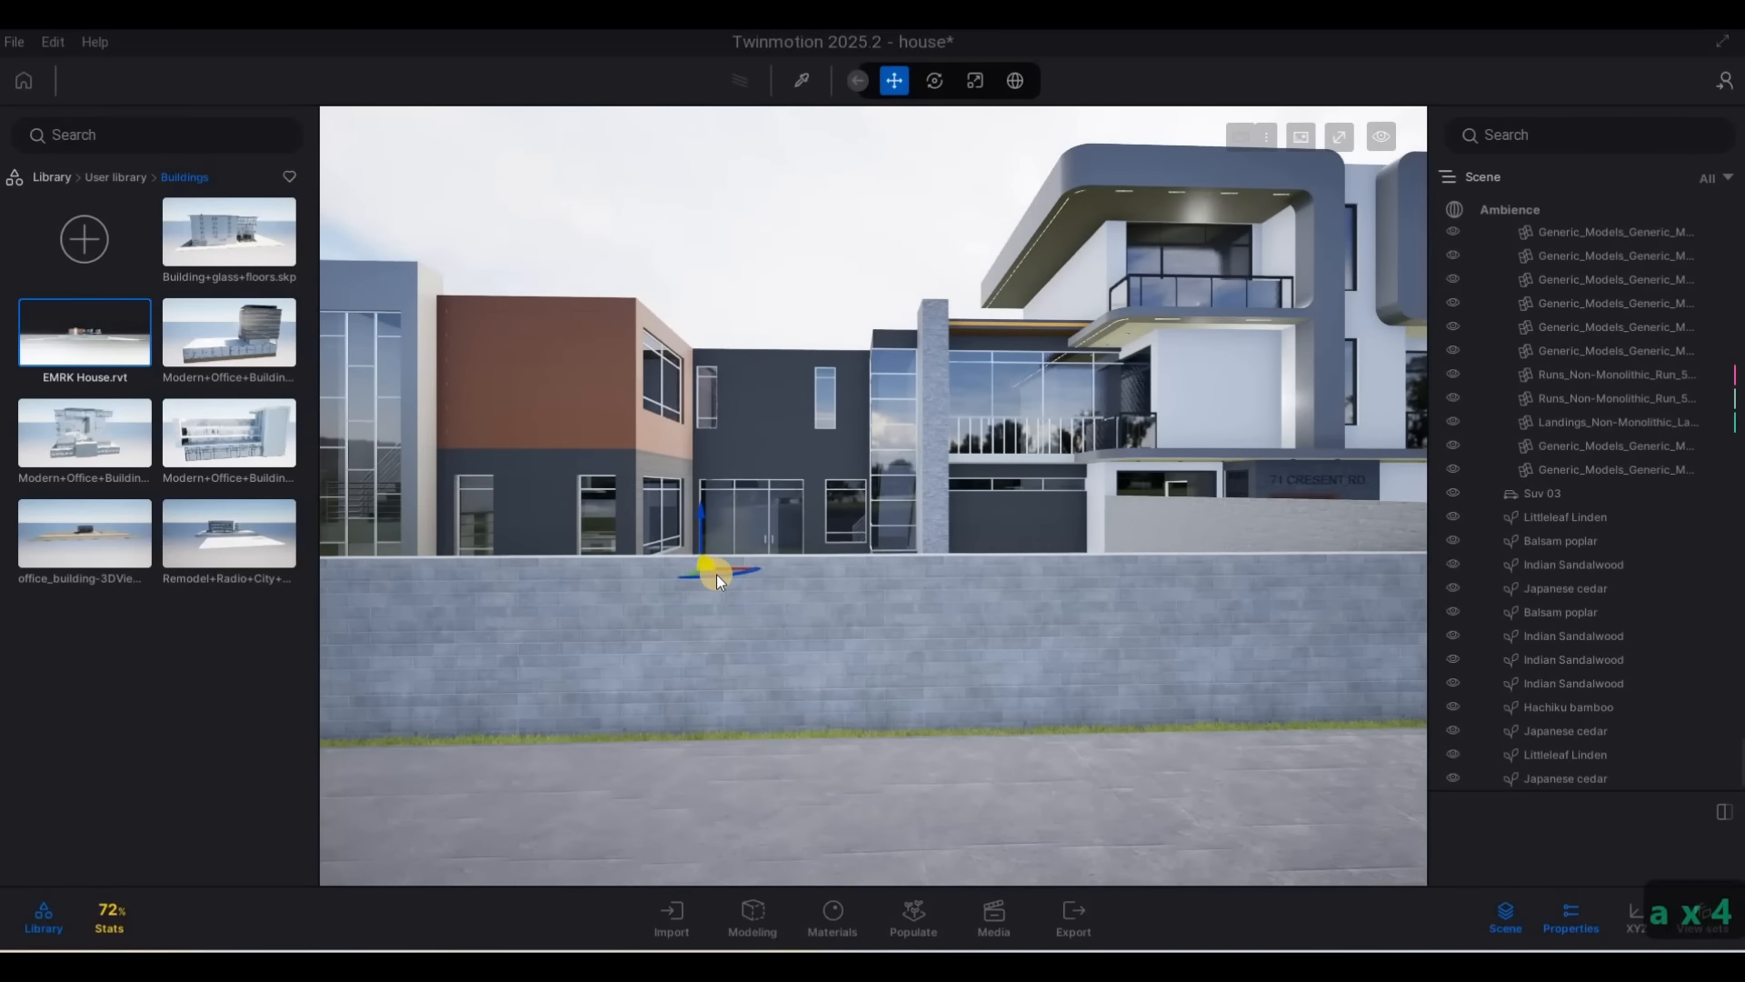
key("Escape")
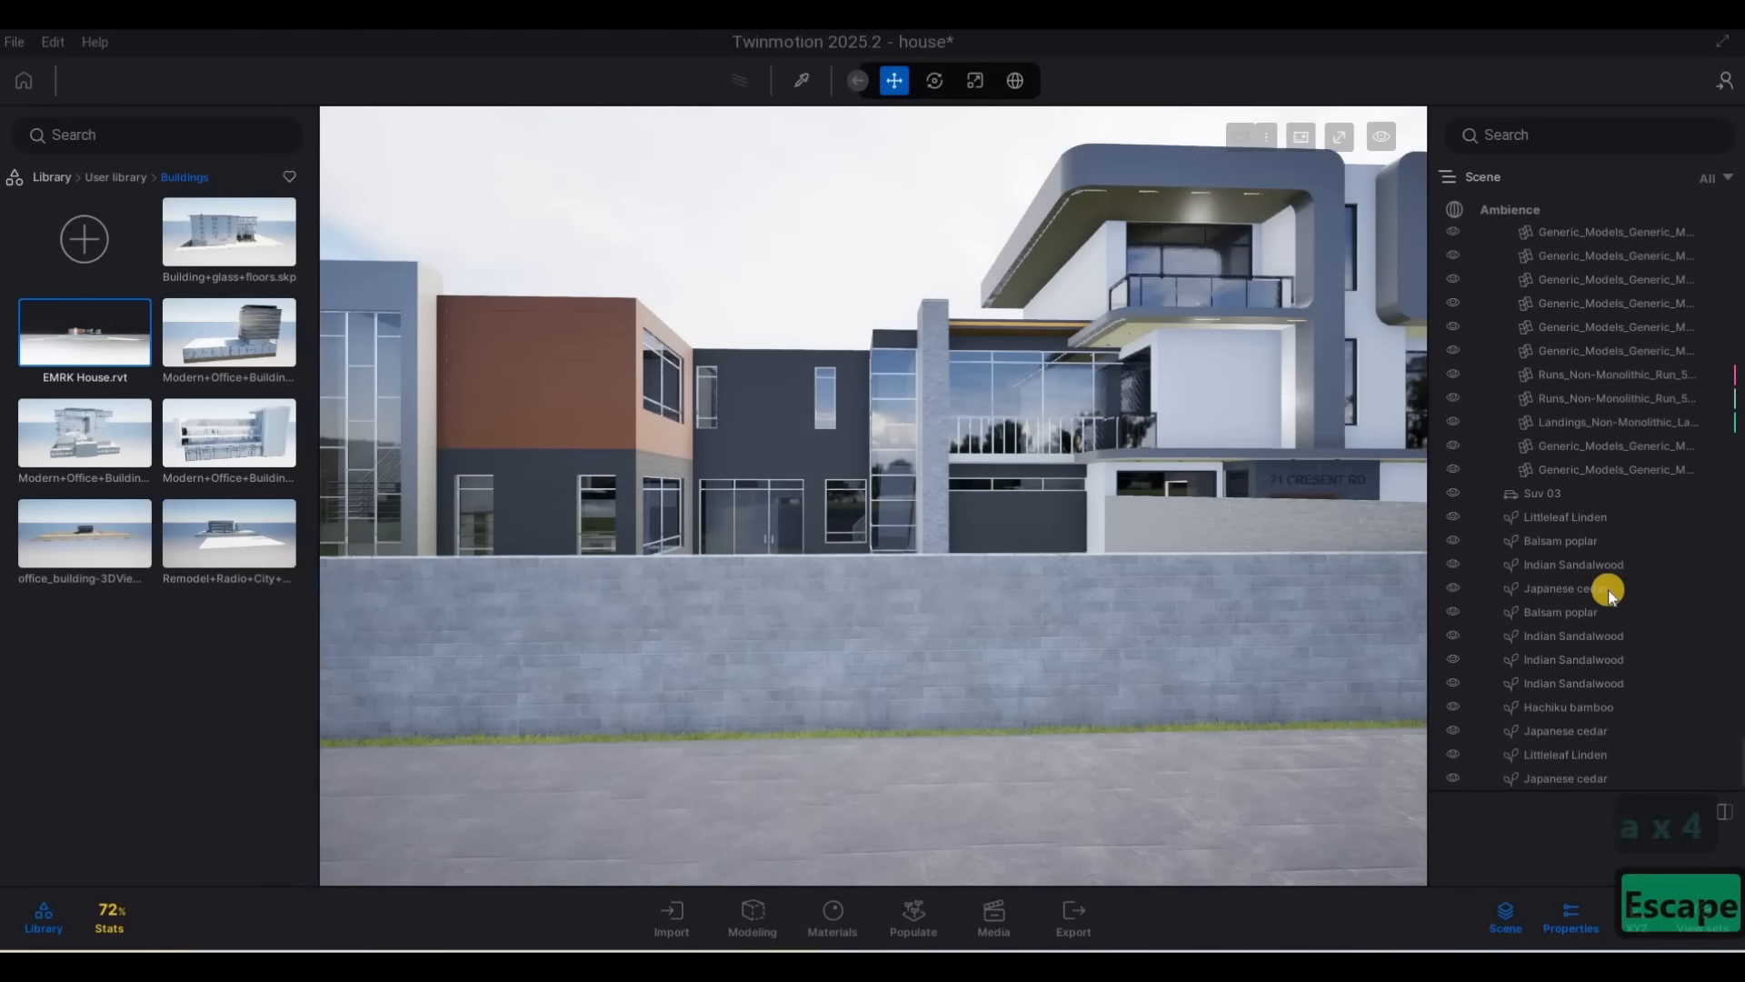
Select EMRK House.rvt in the scene and rotate it by 90 degrees about its vertical axis
scroll(1618, 645, "down", 1)
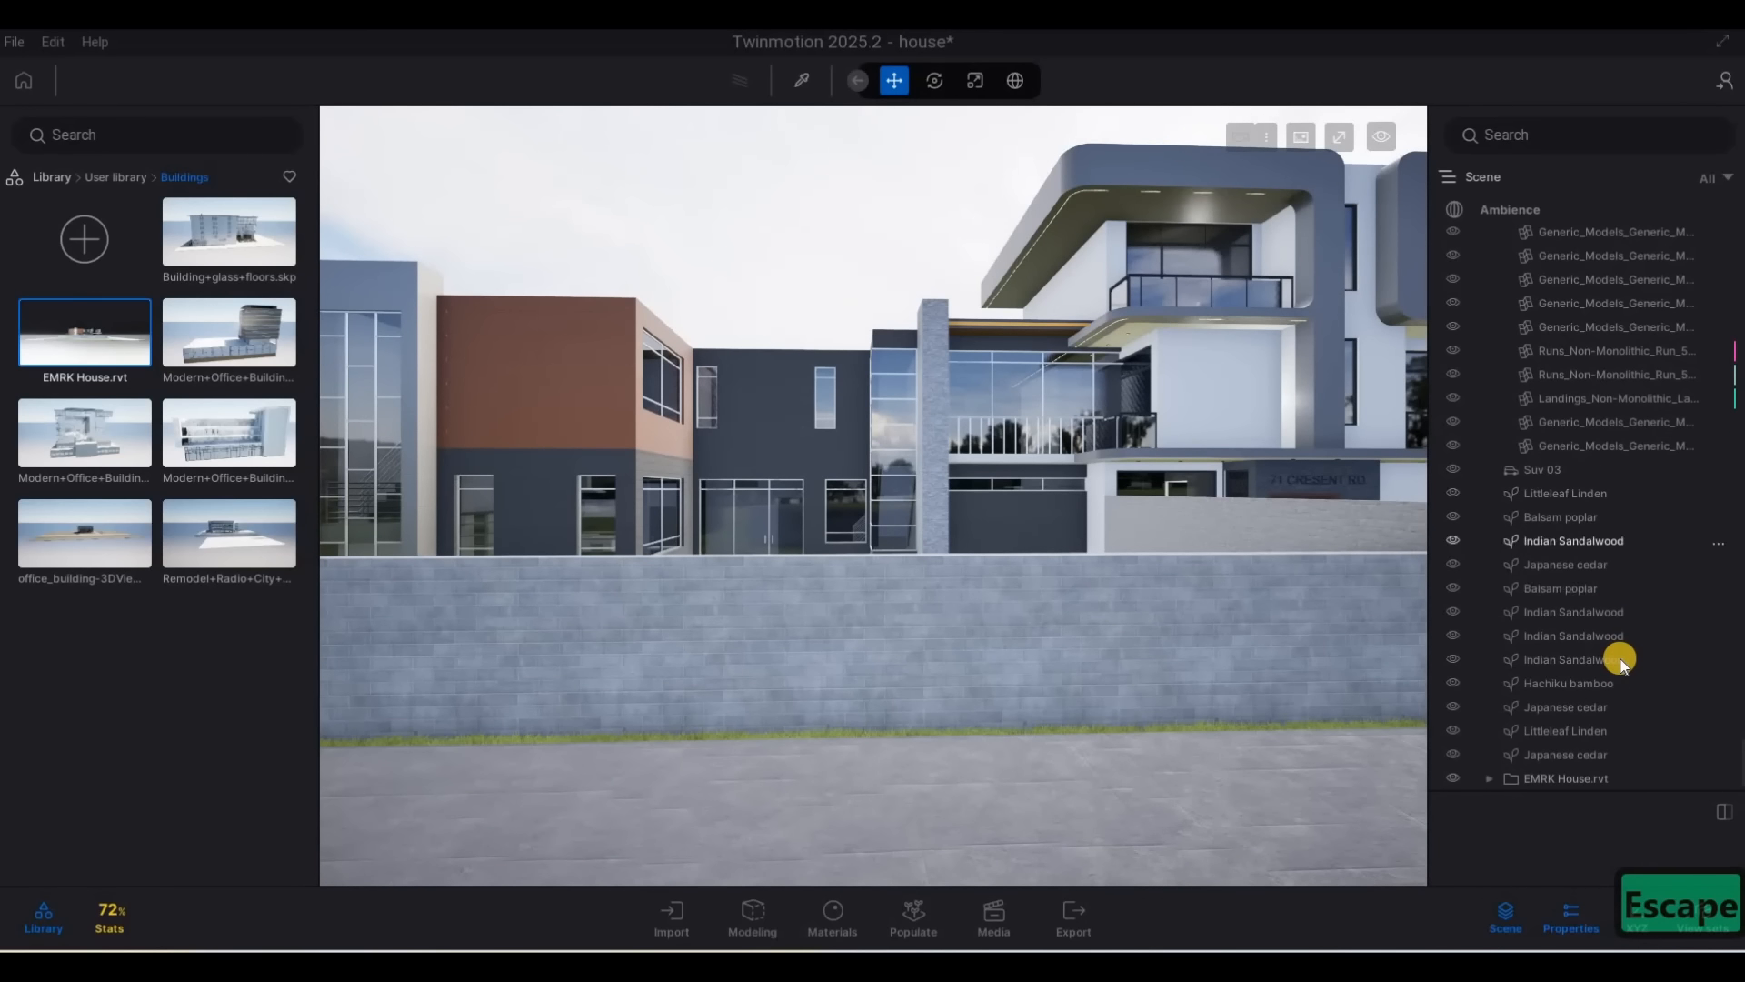
left_click(1560, 779)
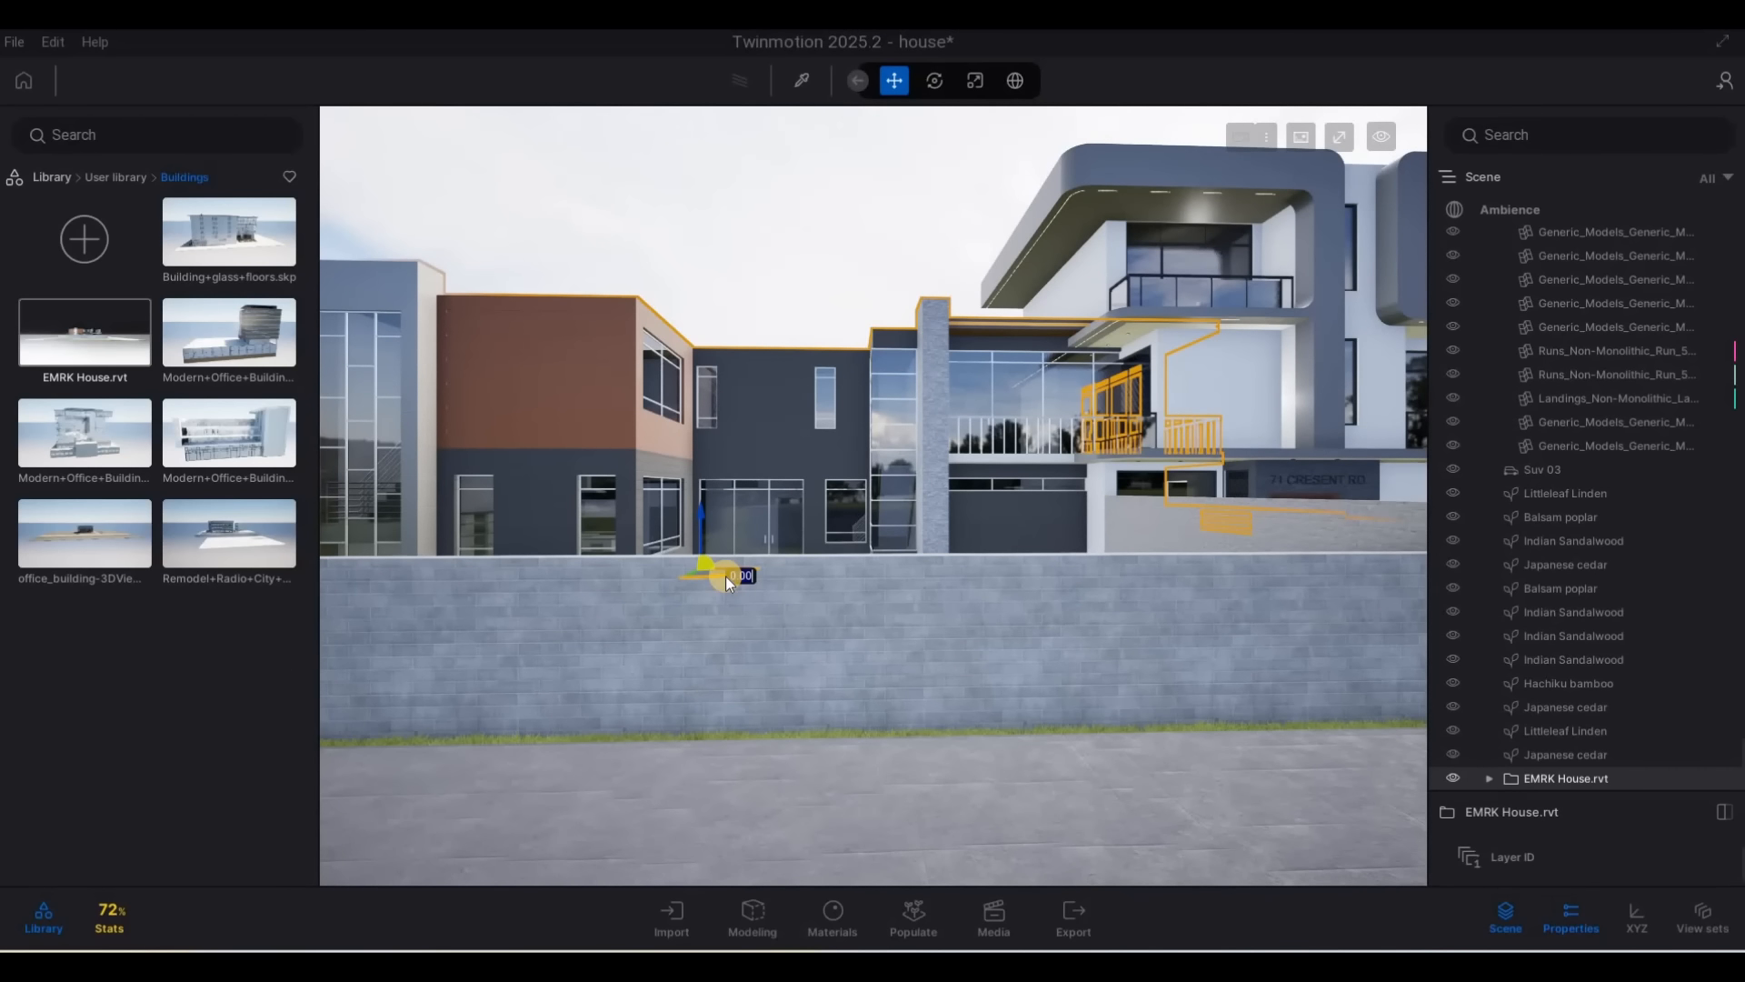
type("90")
key("Return")
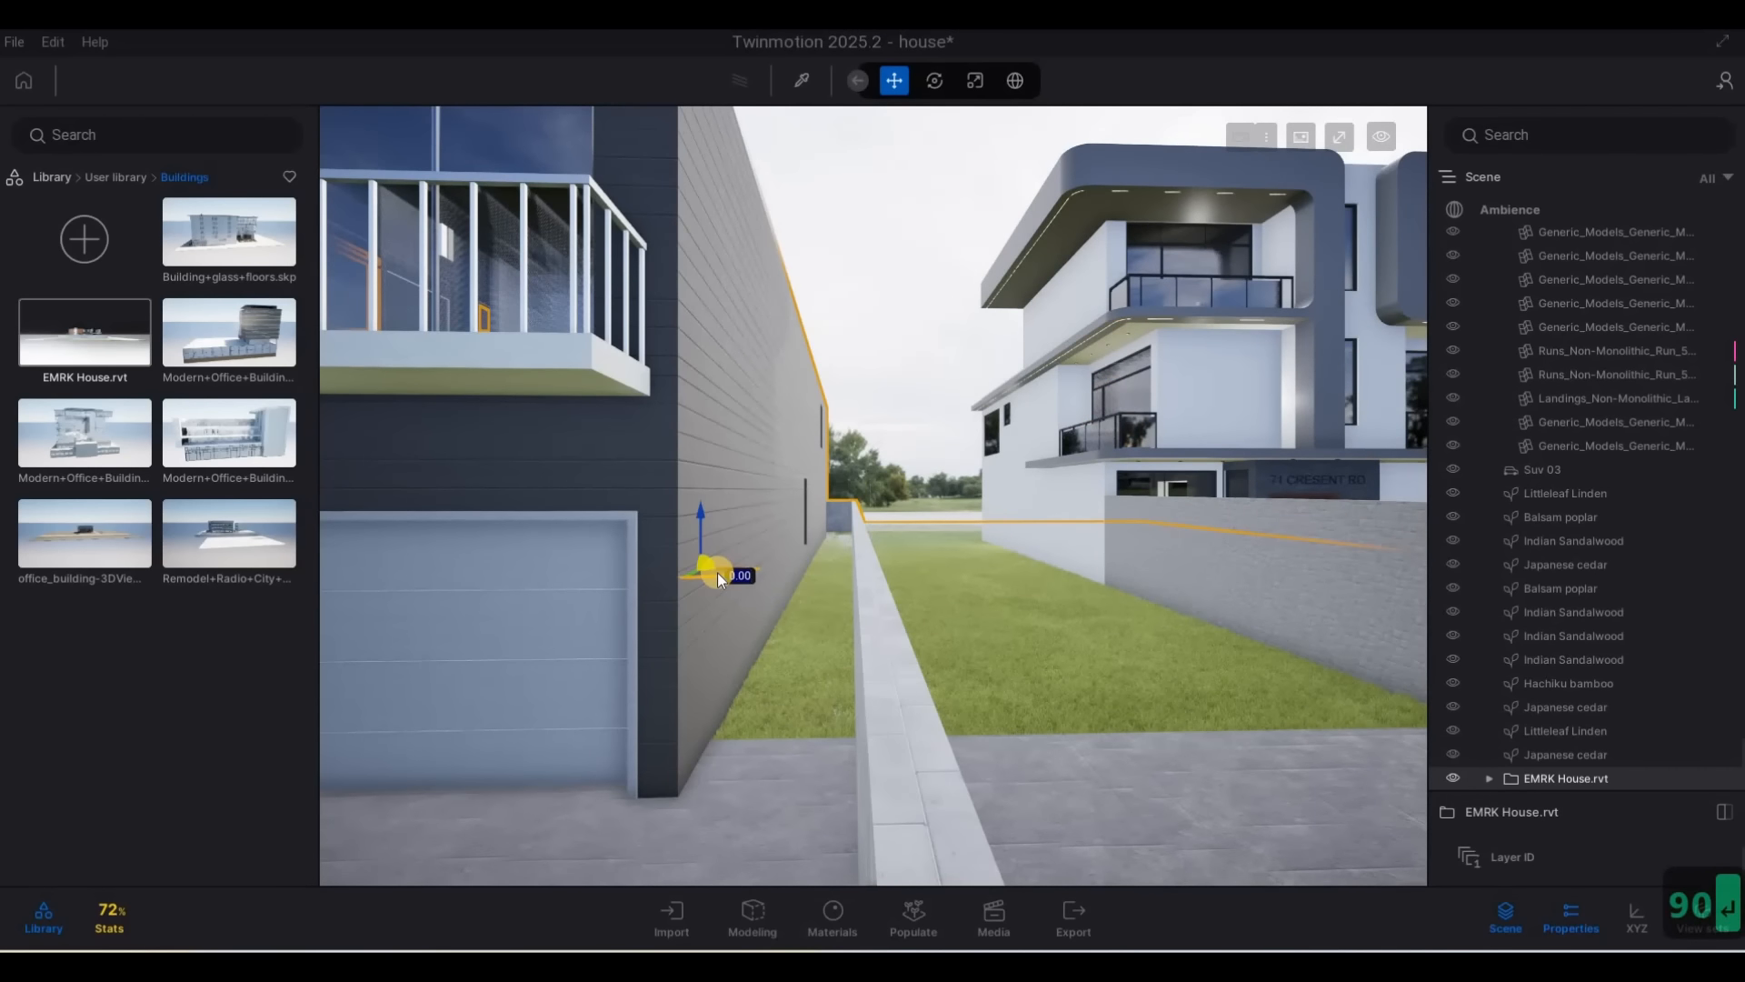
Move the EMRK House back from the pavement onto the grass plot beside the main house
left_click_drag(877, 555, 838, 556)
key("s")
key("d")
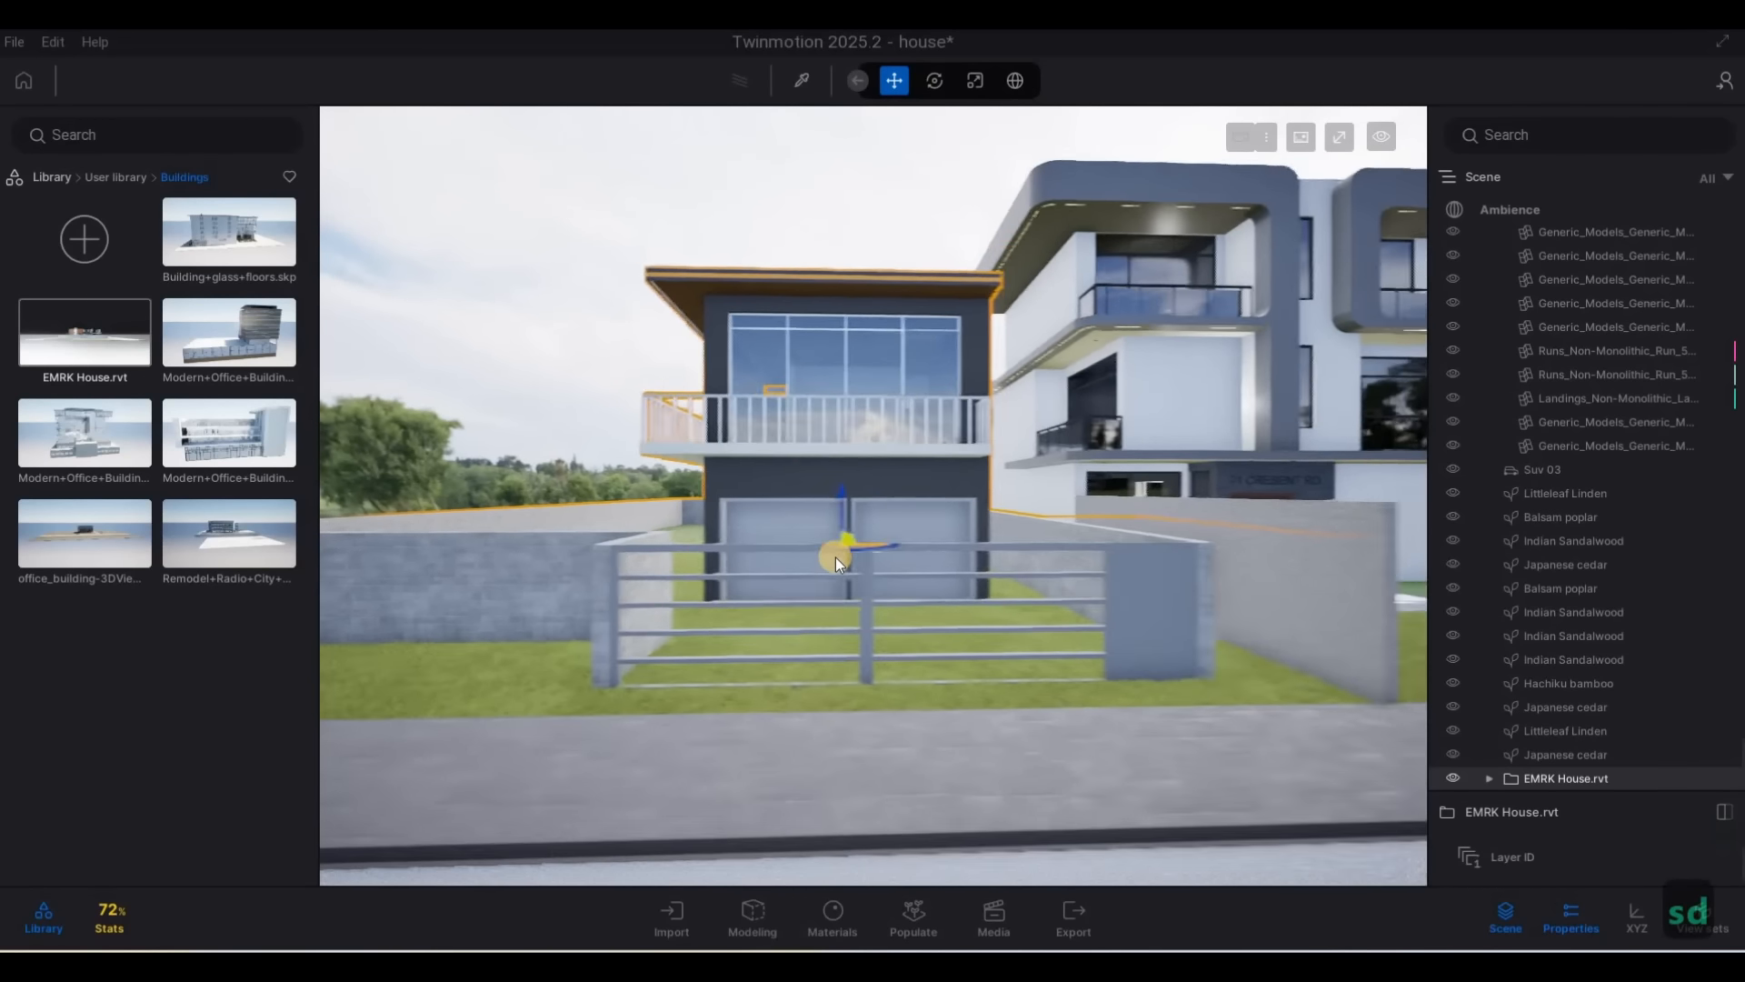
key("a")
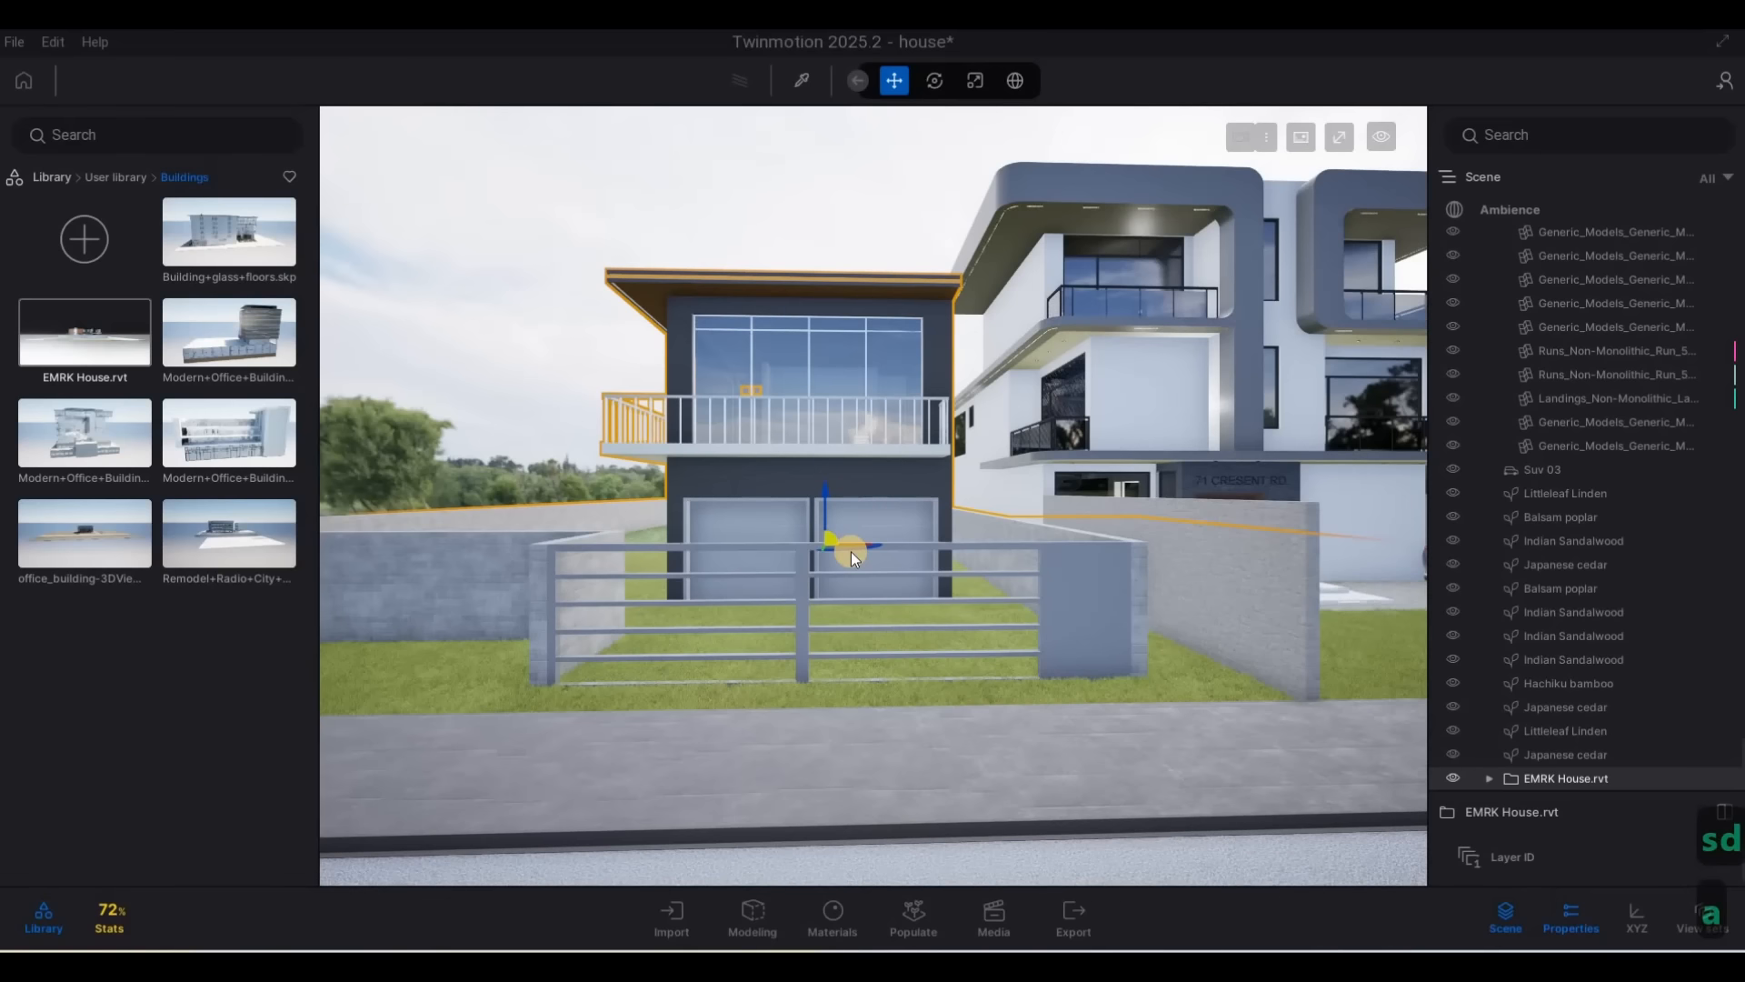
Rotate the EMRK House by 180 degrees so that its opposite side faces the road
type("180")
key("Return")
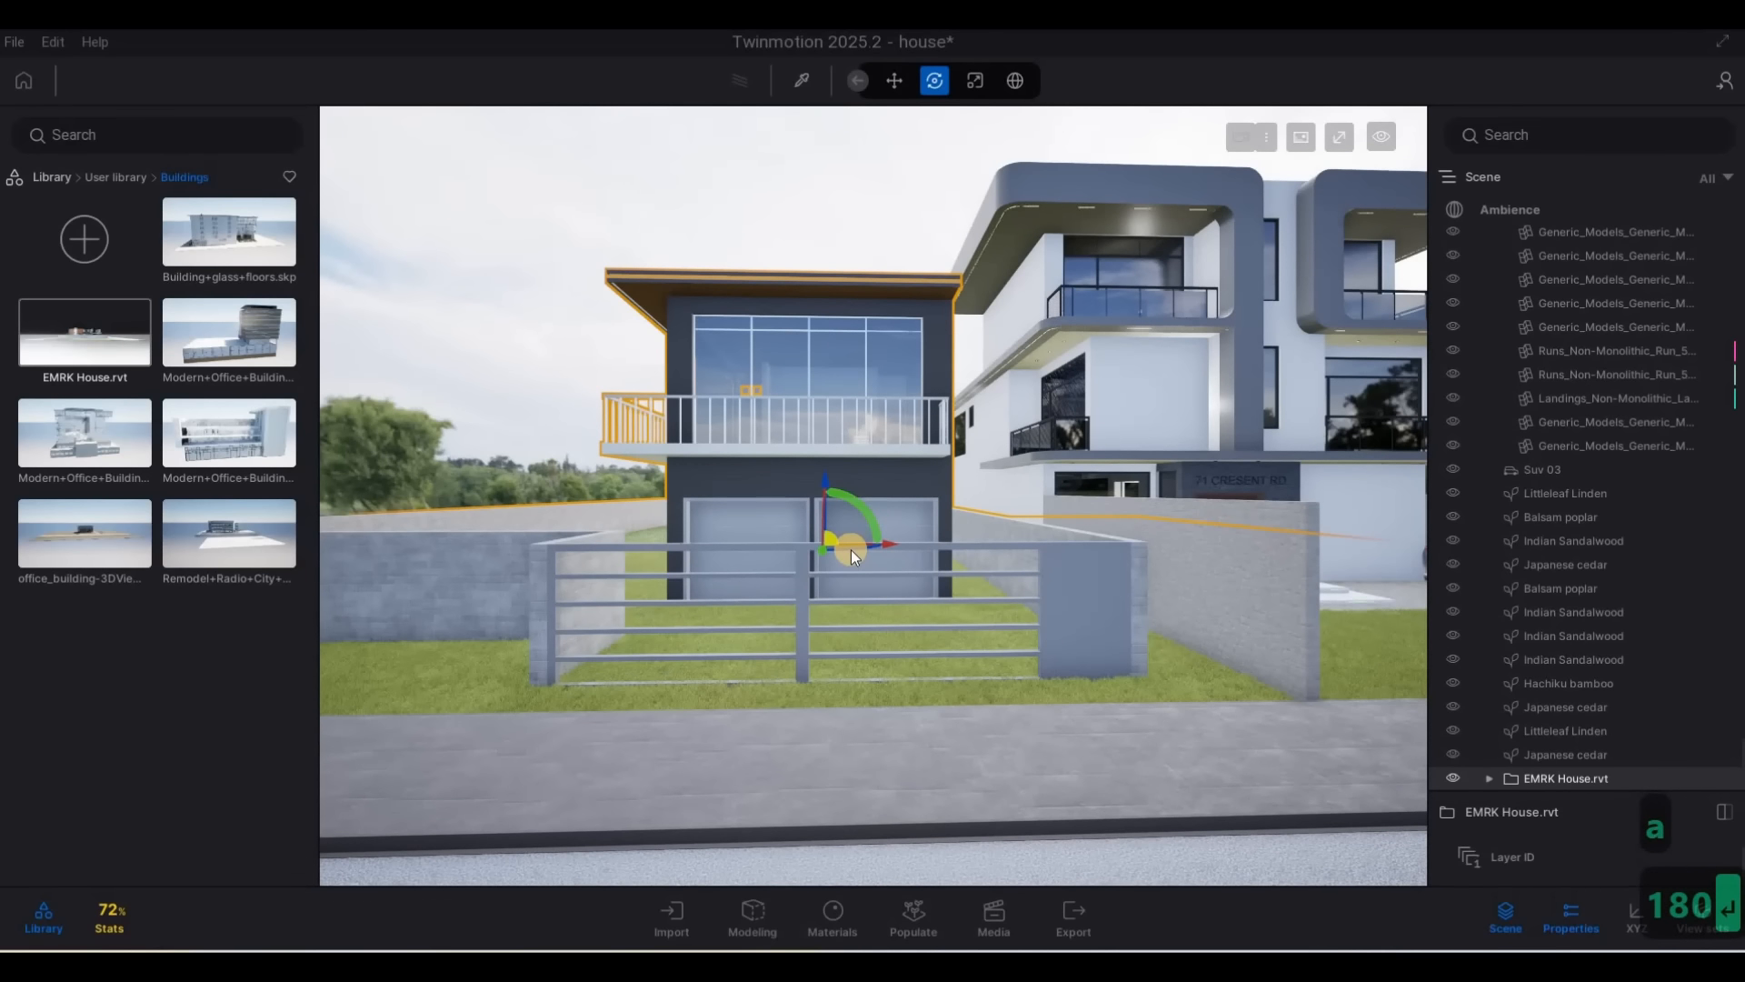
type("180")
key("Return")
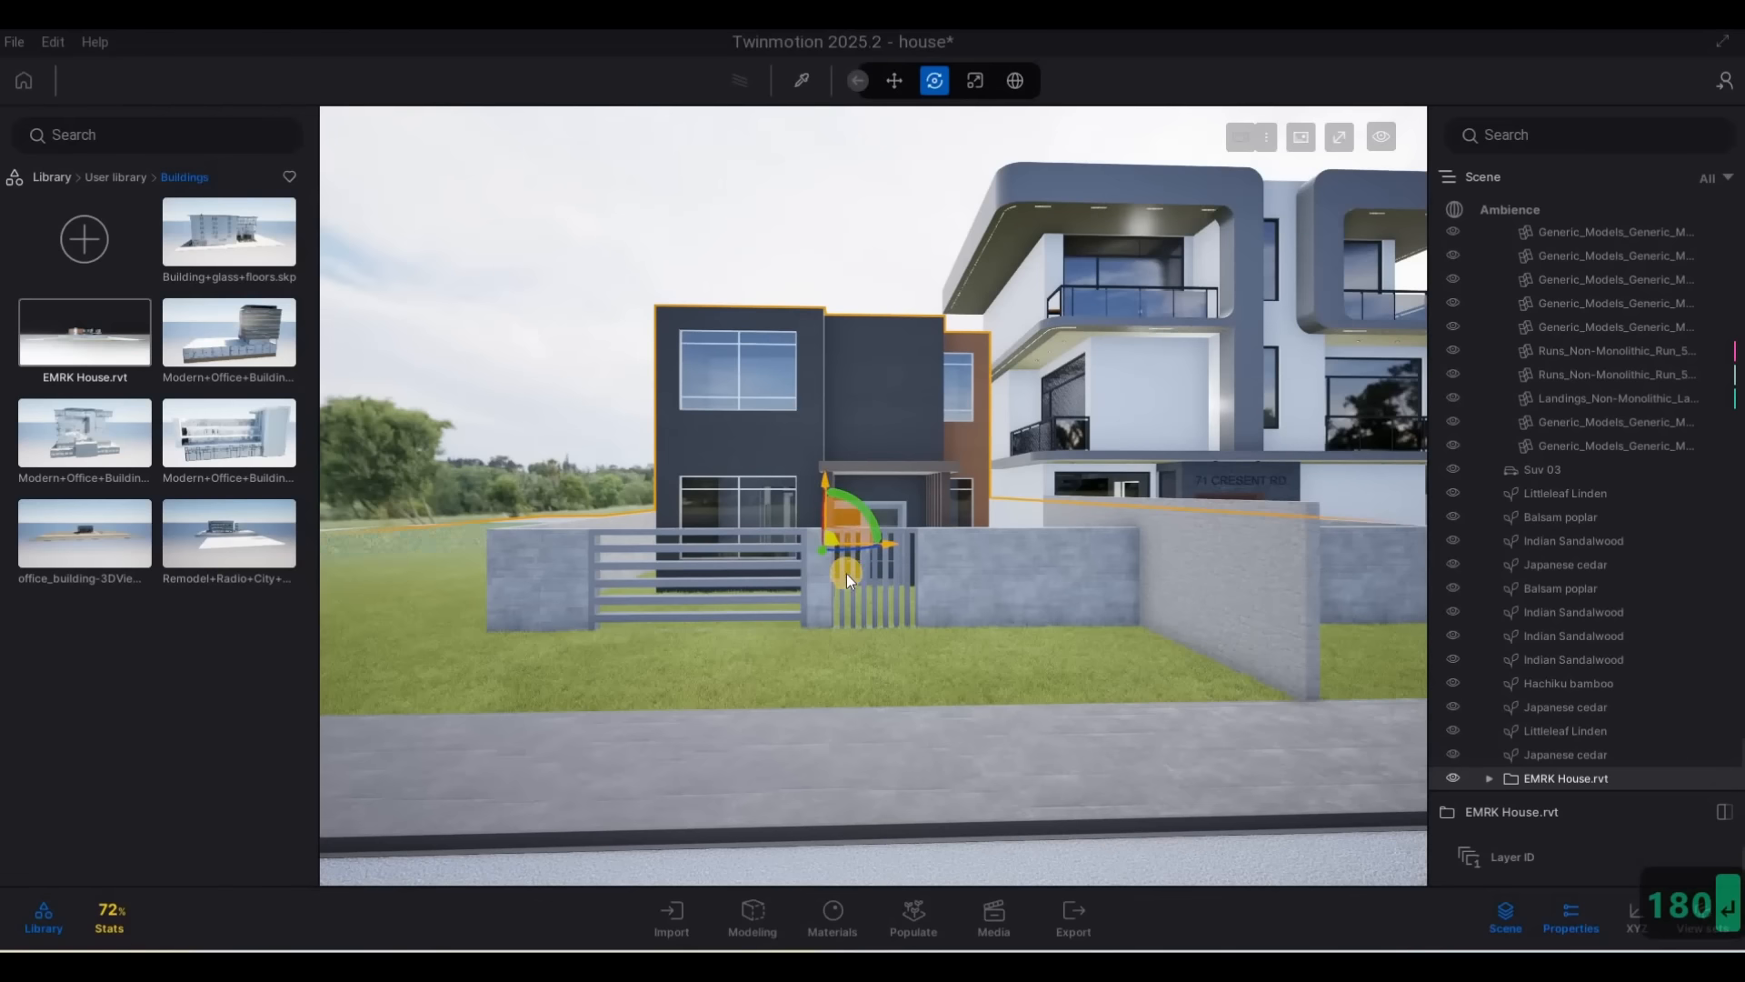
Lower the EMRK House vertically by about 0.08 to settle it into the grass
key("a")
key("q")
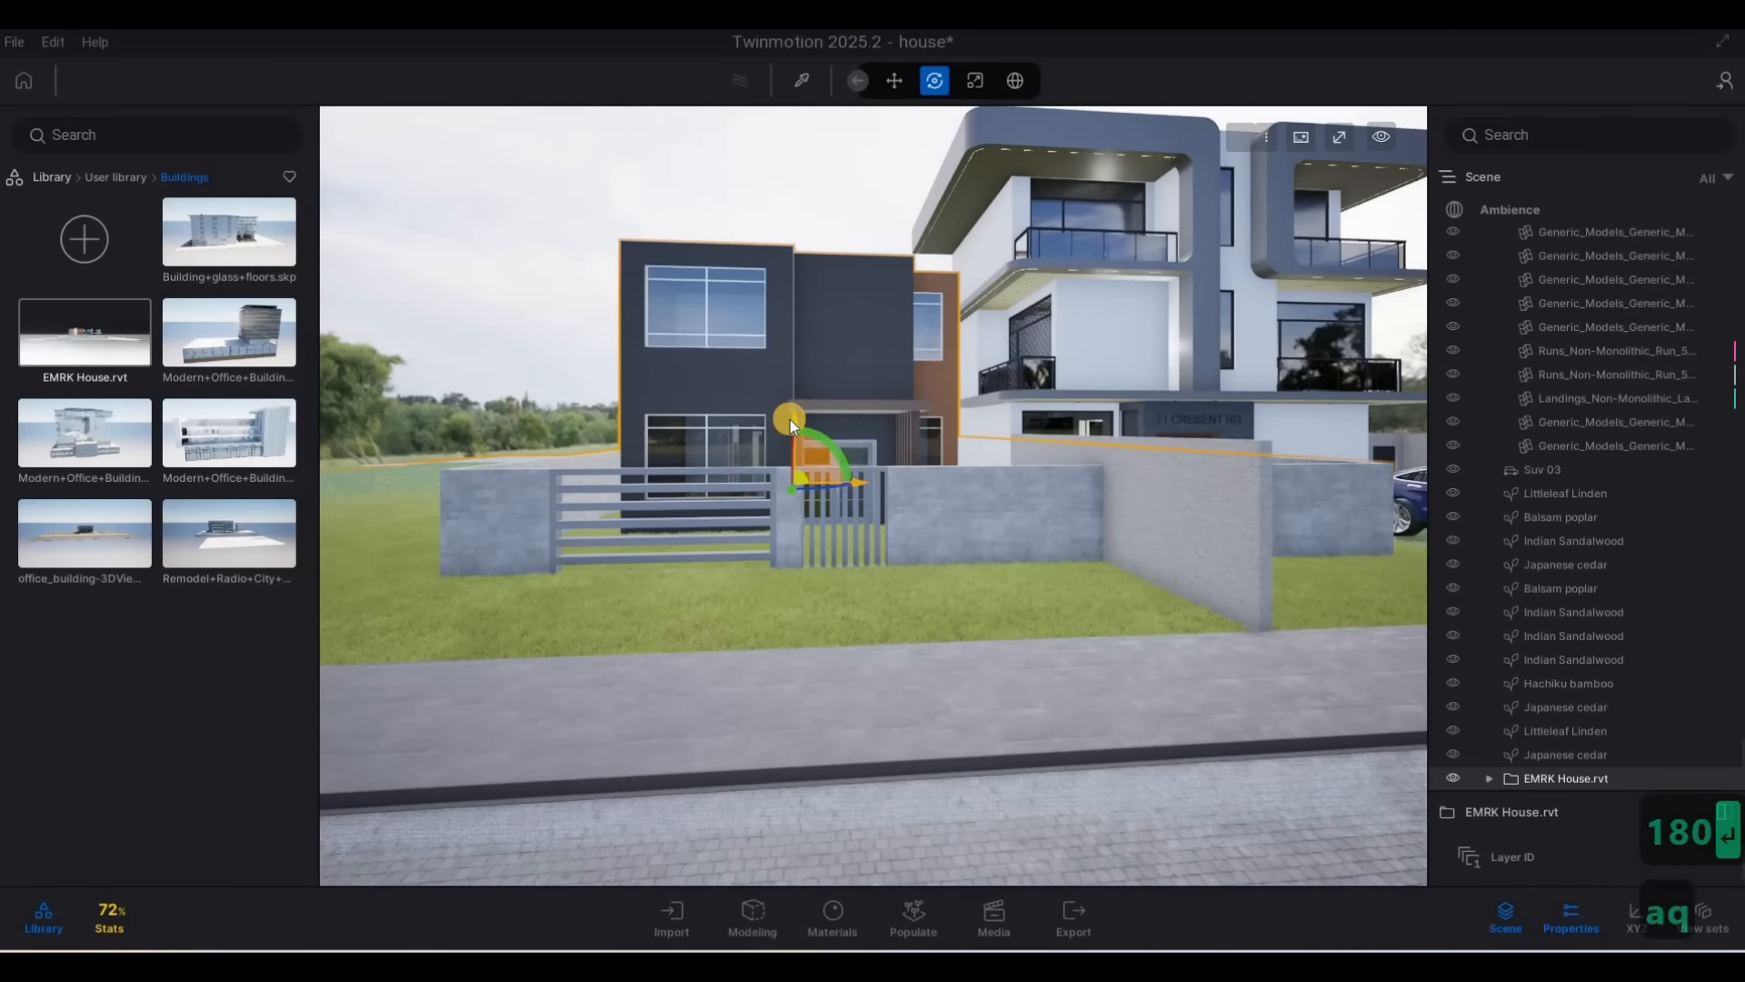
left_click(797, 414)
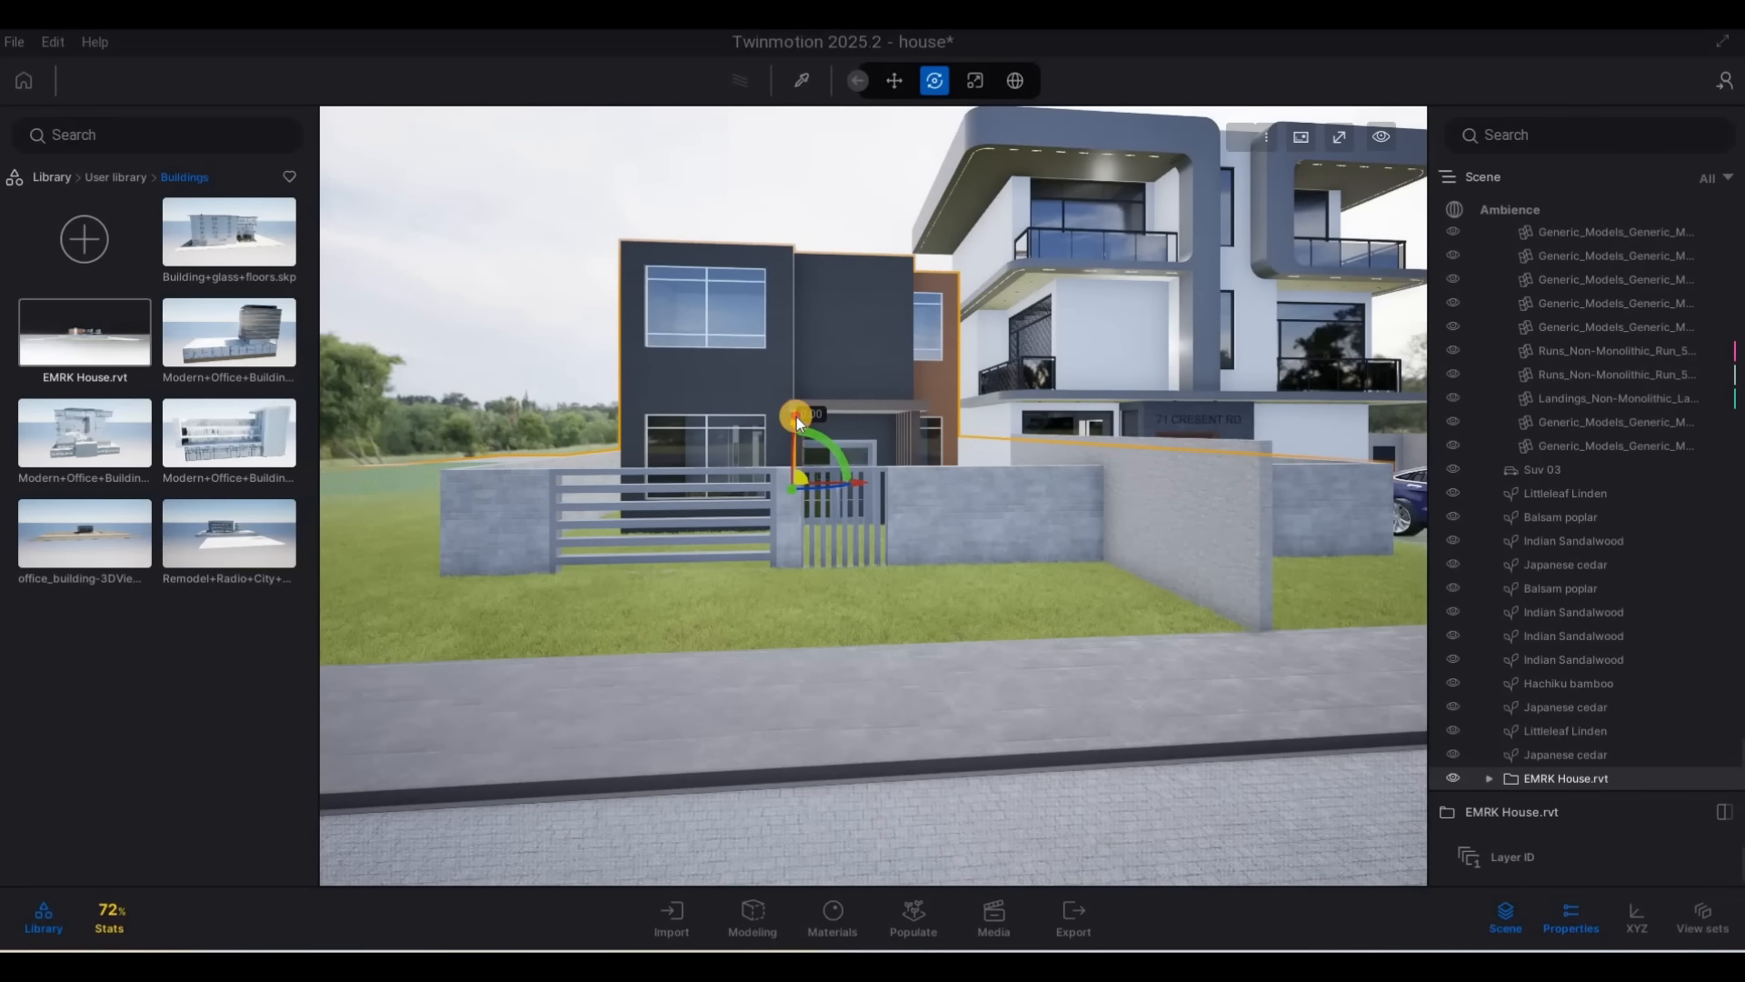
left_click_drag(796, 415, 797, 420)
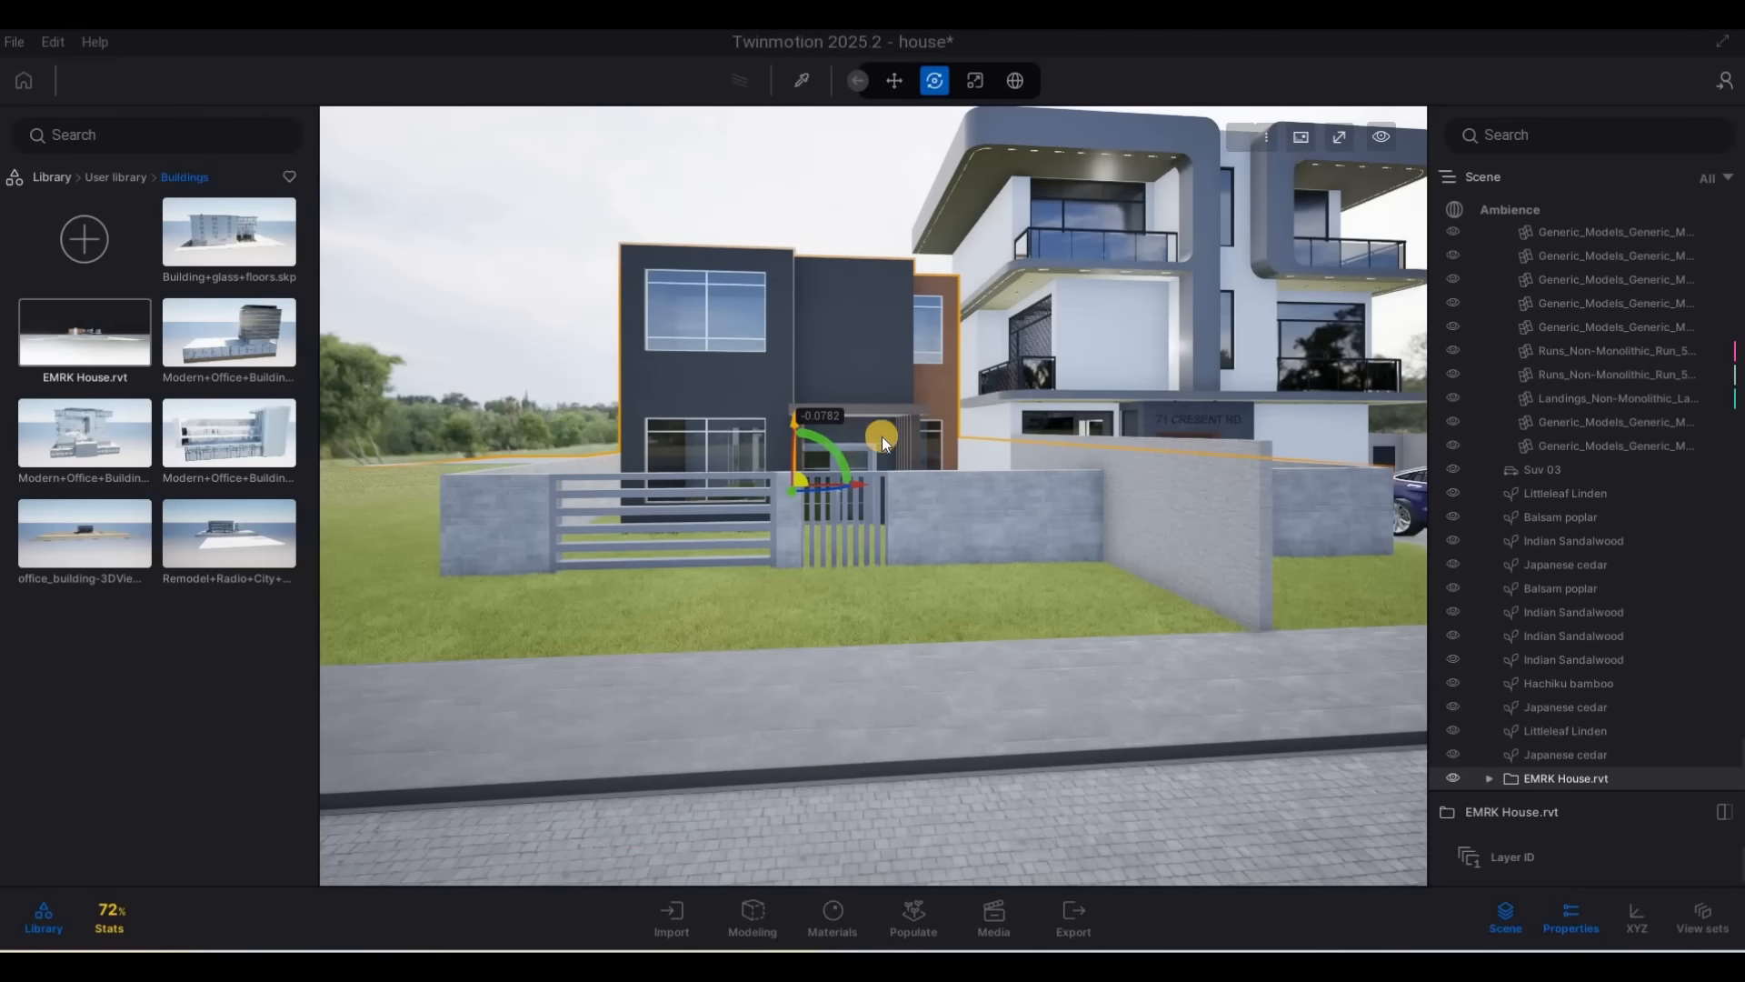
key("q")
key("q")
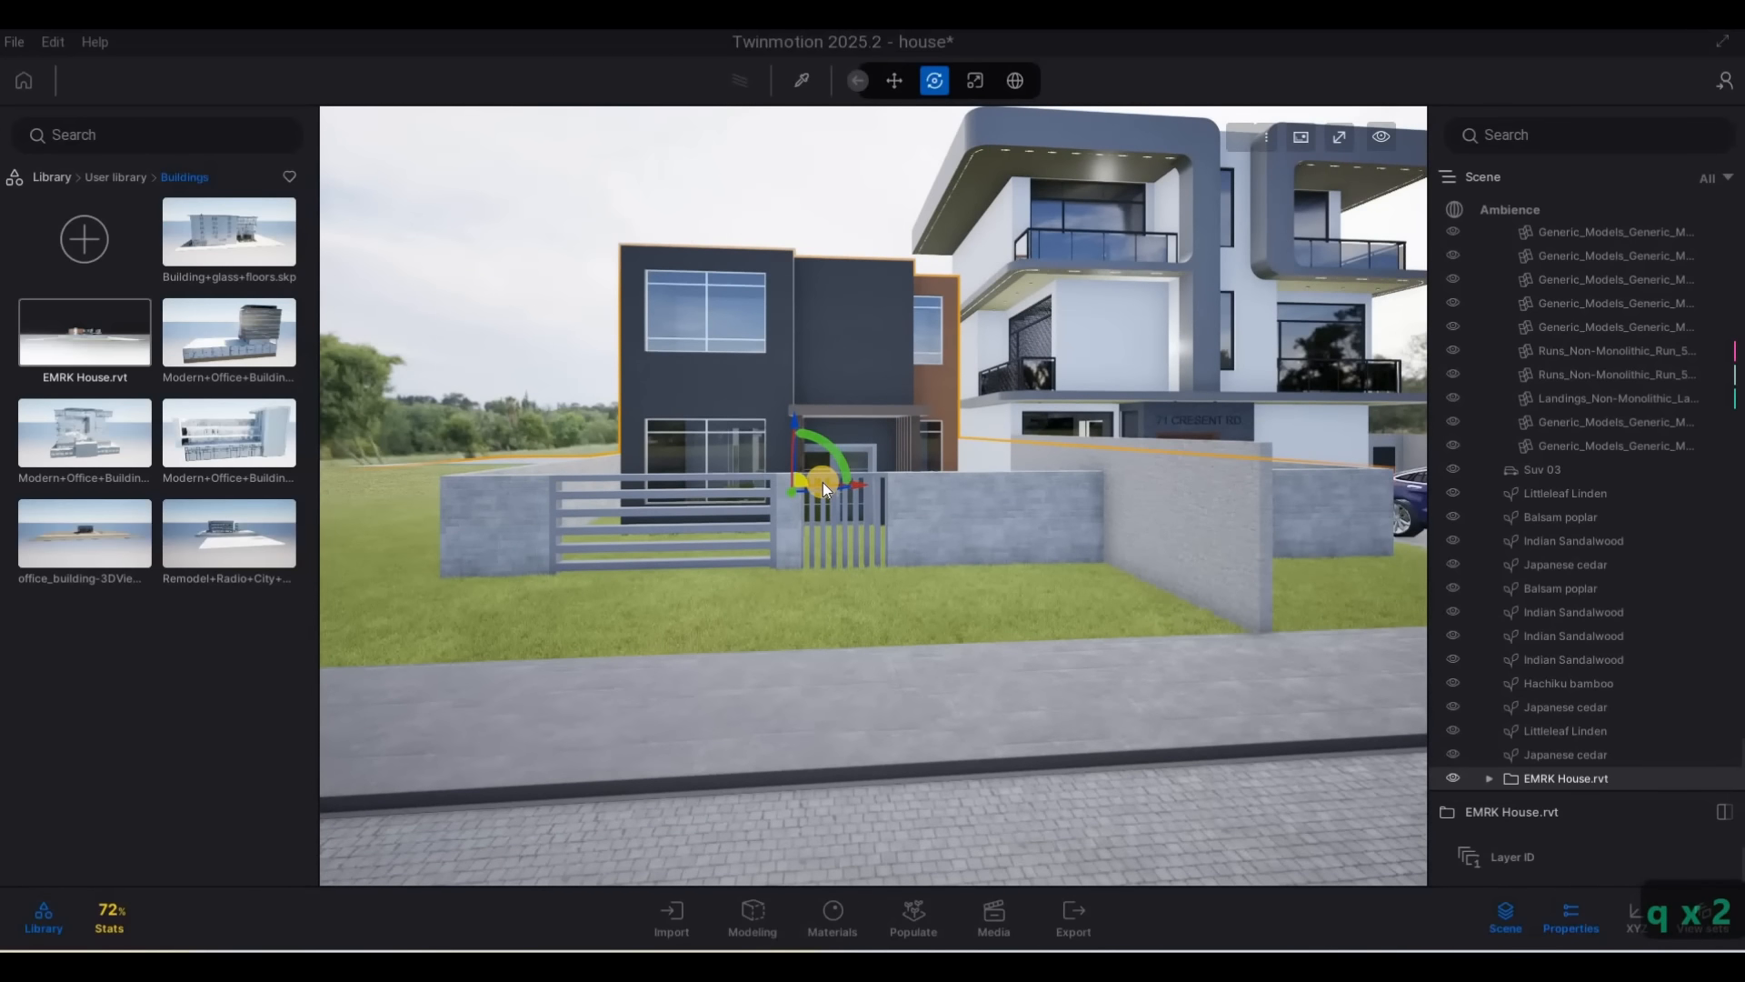
Shift the EMRK House along the road, clear of the main house's plot, and position it about 0.8 back from the road
left_click_drag(819, 488, 667, 496)
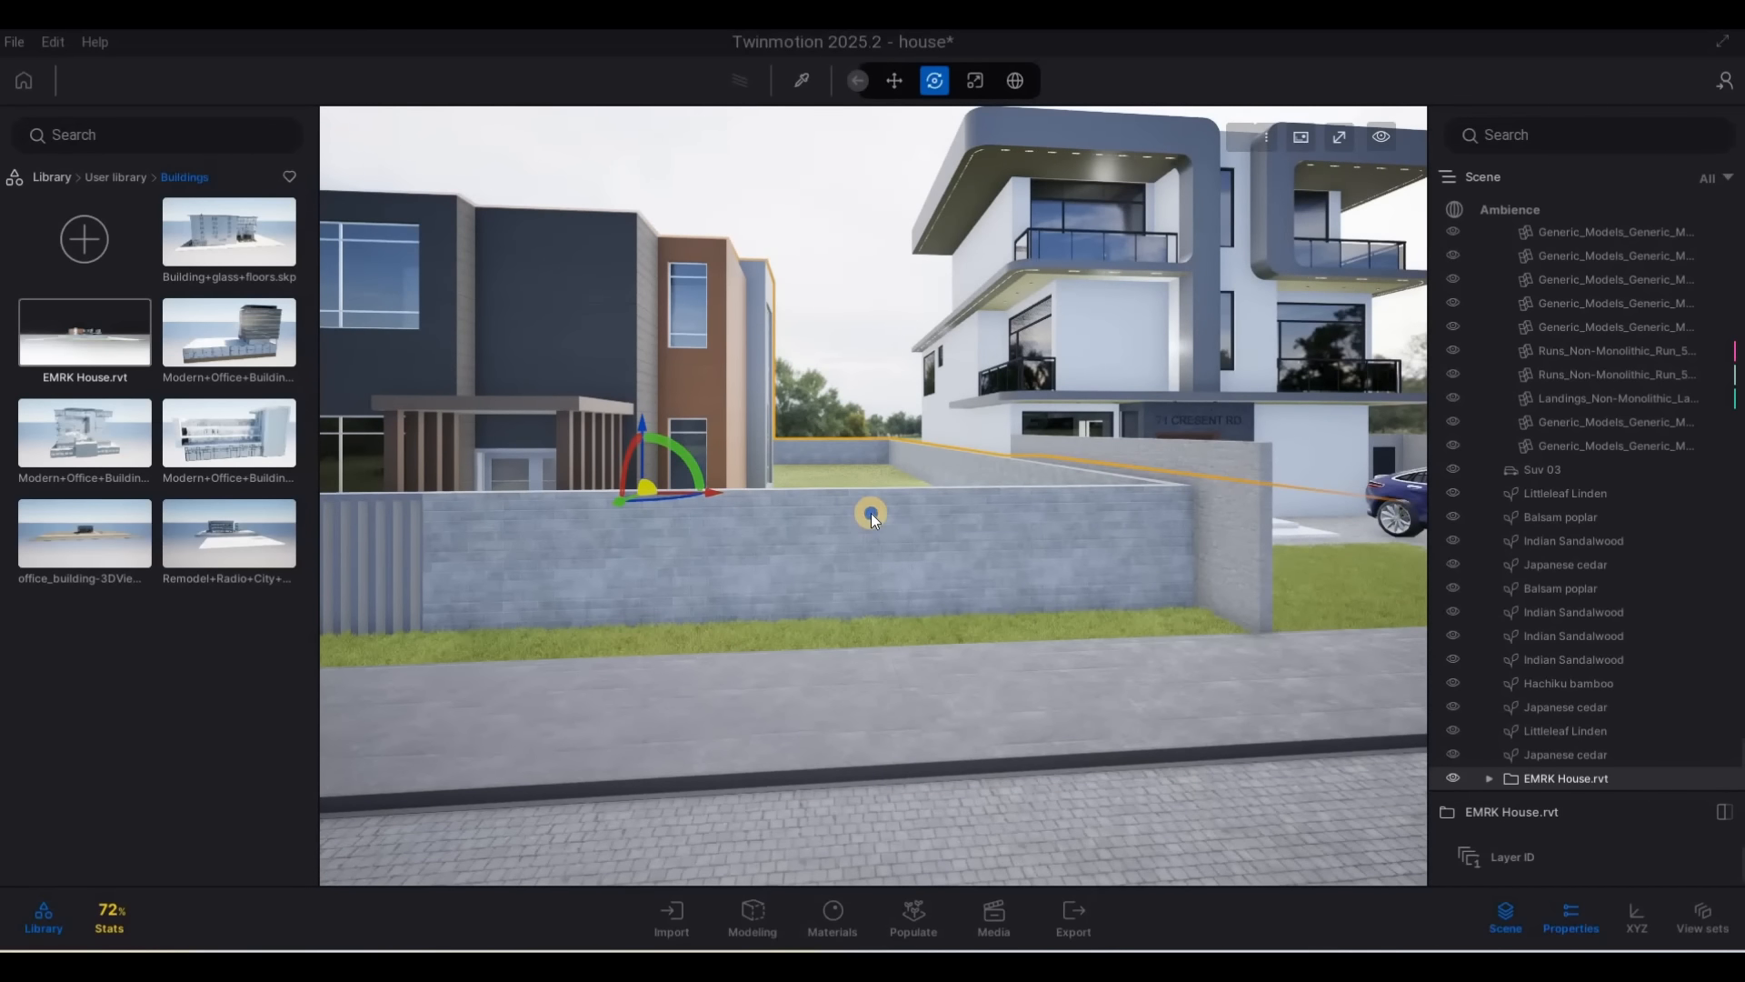
key("d")
key("d")
key("d")
key("d")
key("d")
key("d")
key("d")
key("d")
key("d")
key("d")
key("d")
key("d")
key("d")
key("d")
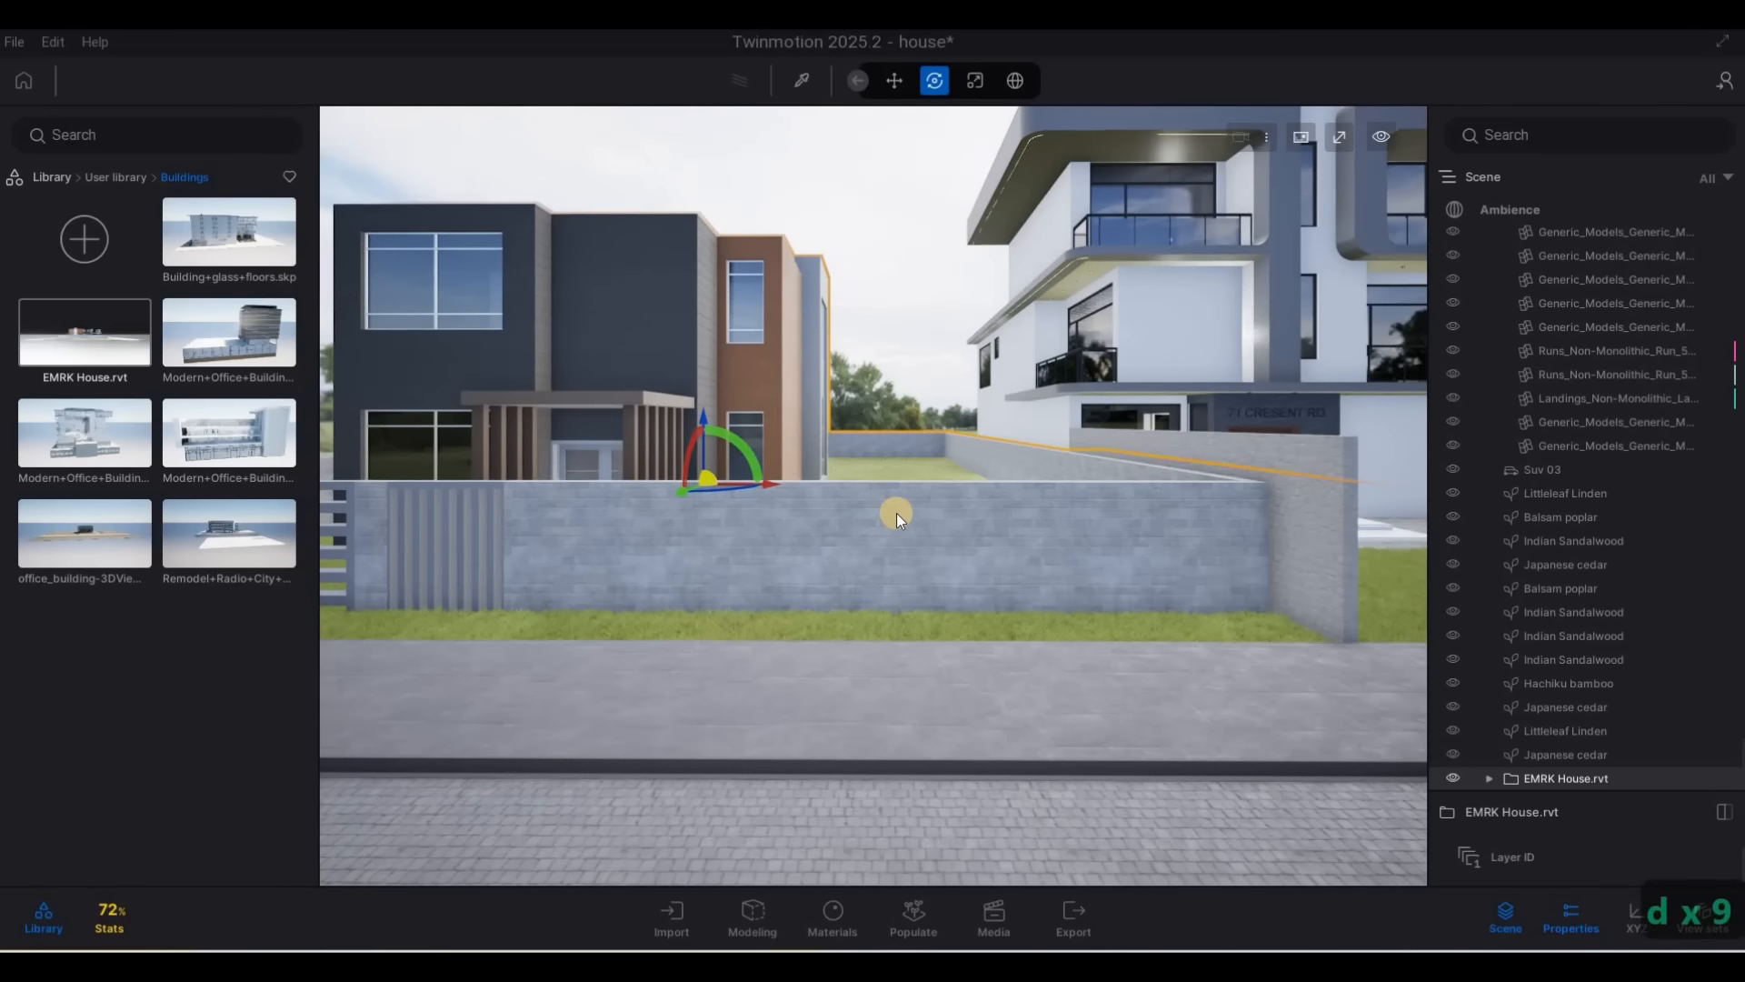
key("d")
key("d")
key("d")
key("d")
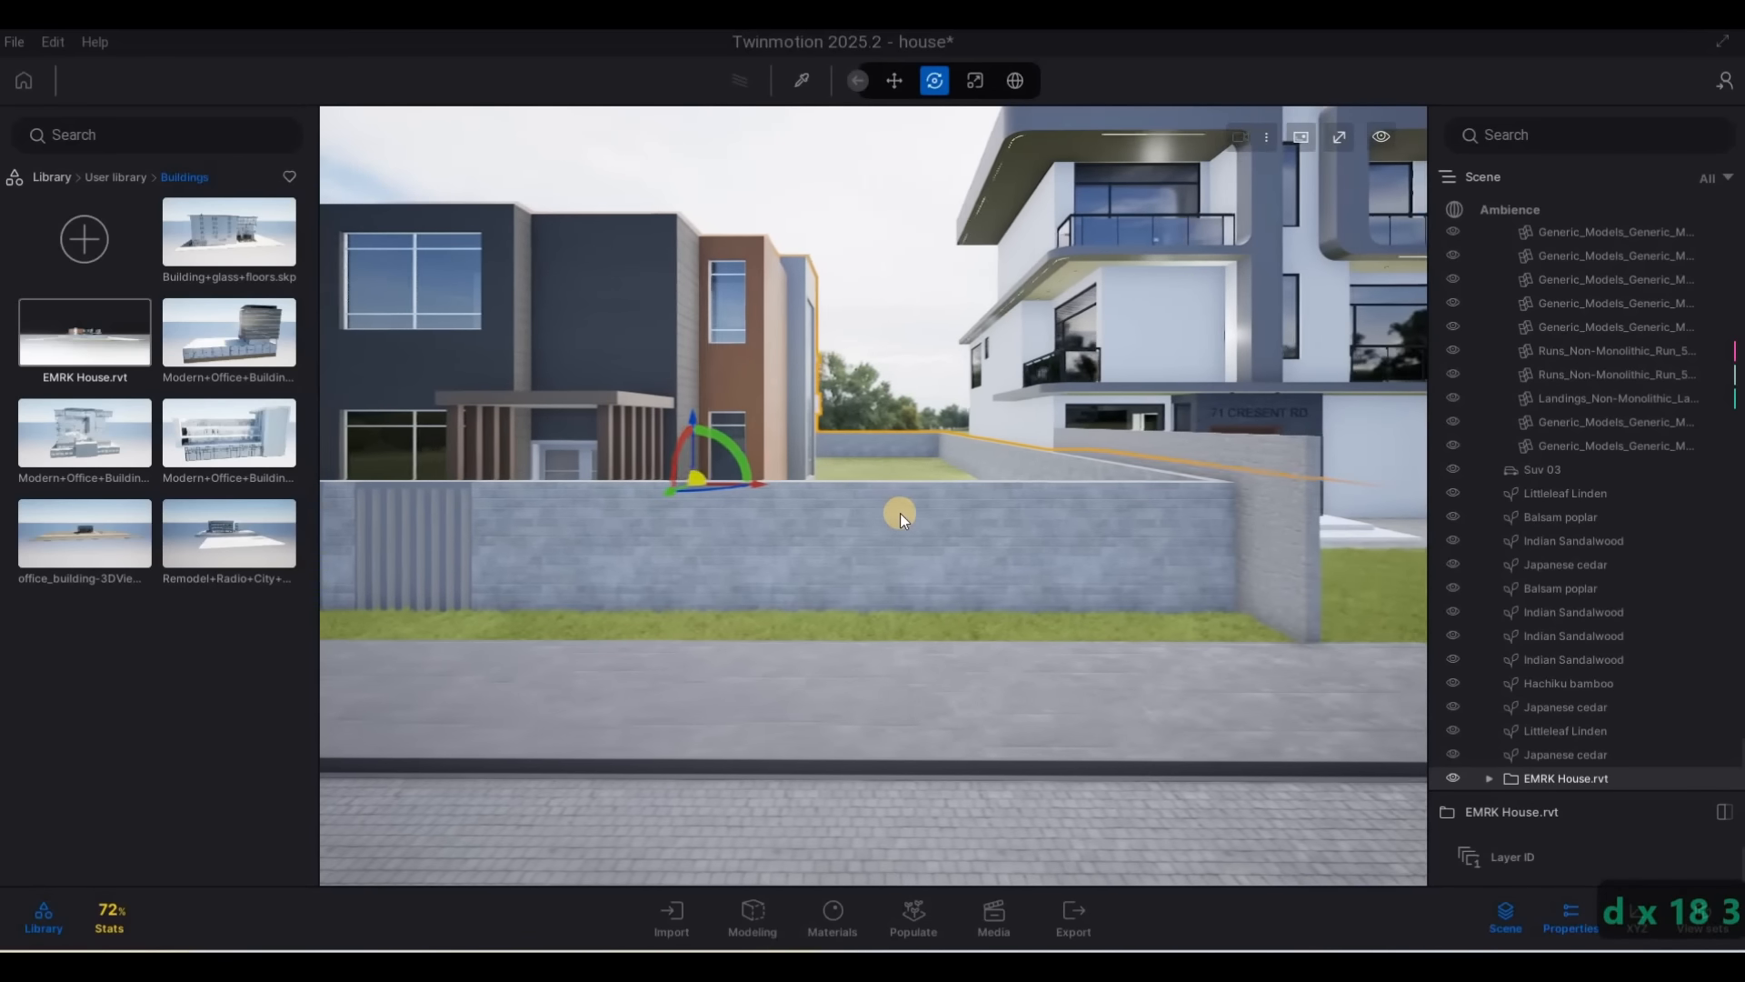
key("s")
key("s")
key("s")
key("s")
key("s")
key("s")
key("s")
key("s")
key("s")
key("s")
key("s")
key("s")
key("s")
key("s")
key("s")
key("s")
key("s")
key("s")
key("s")
key("s")
key("s")
key("s")
key("s")
key("s")
key("s")
key("s")
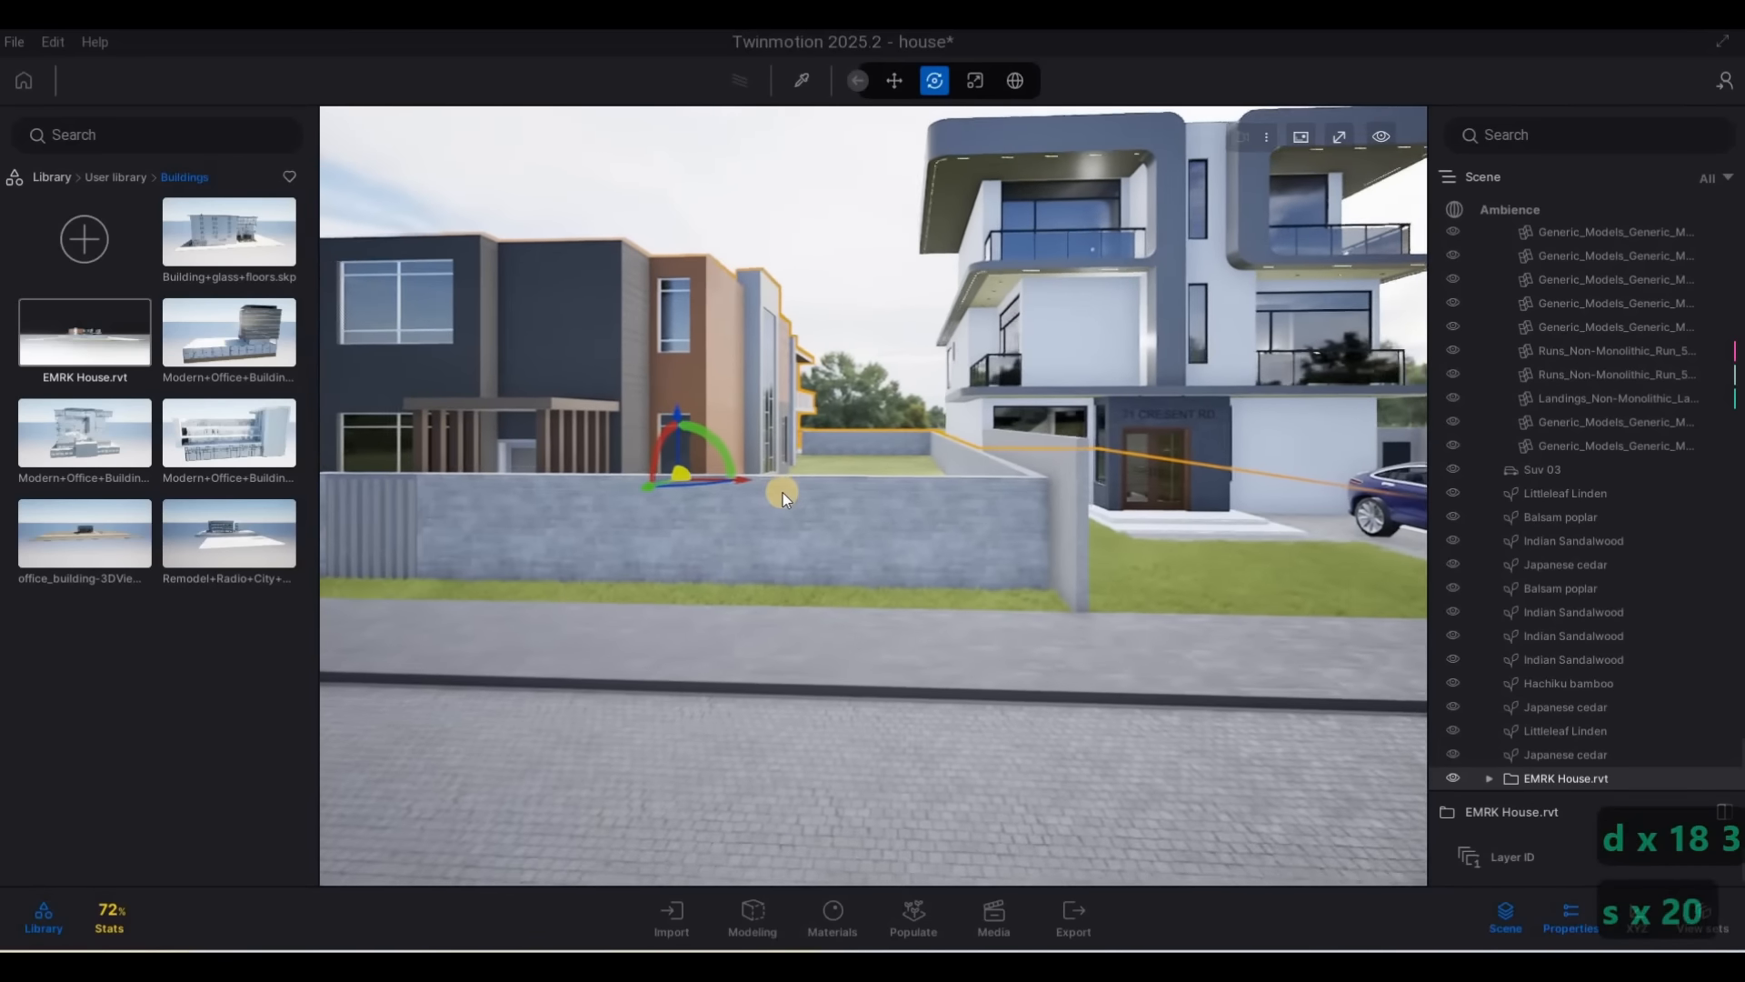
key("w")
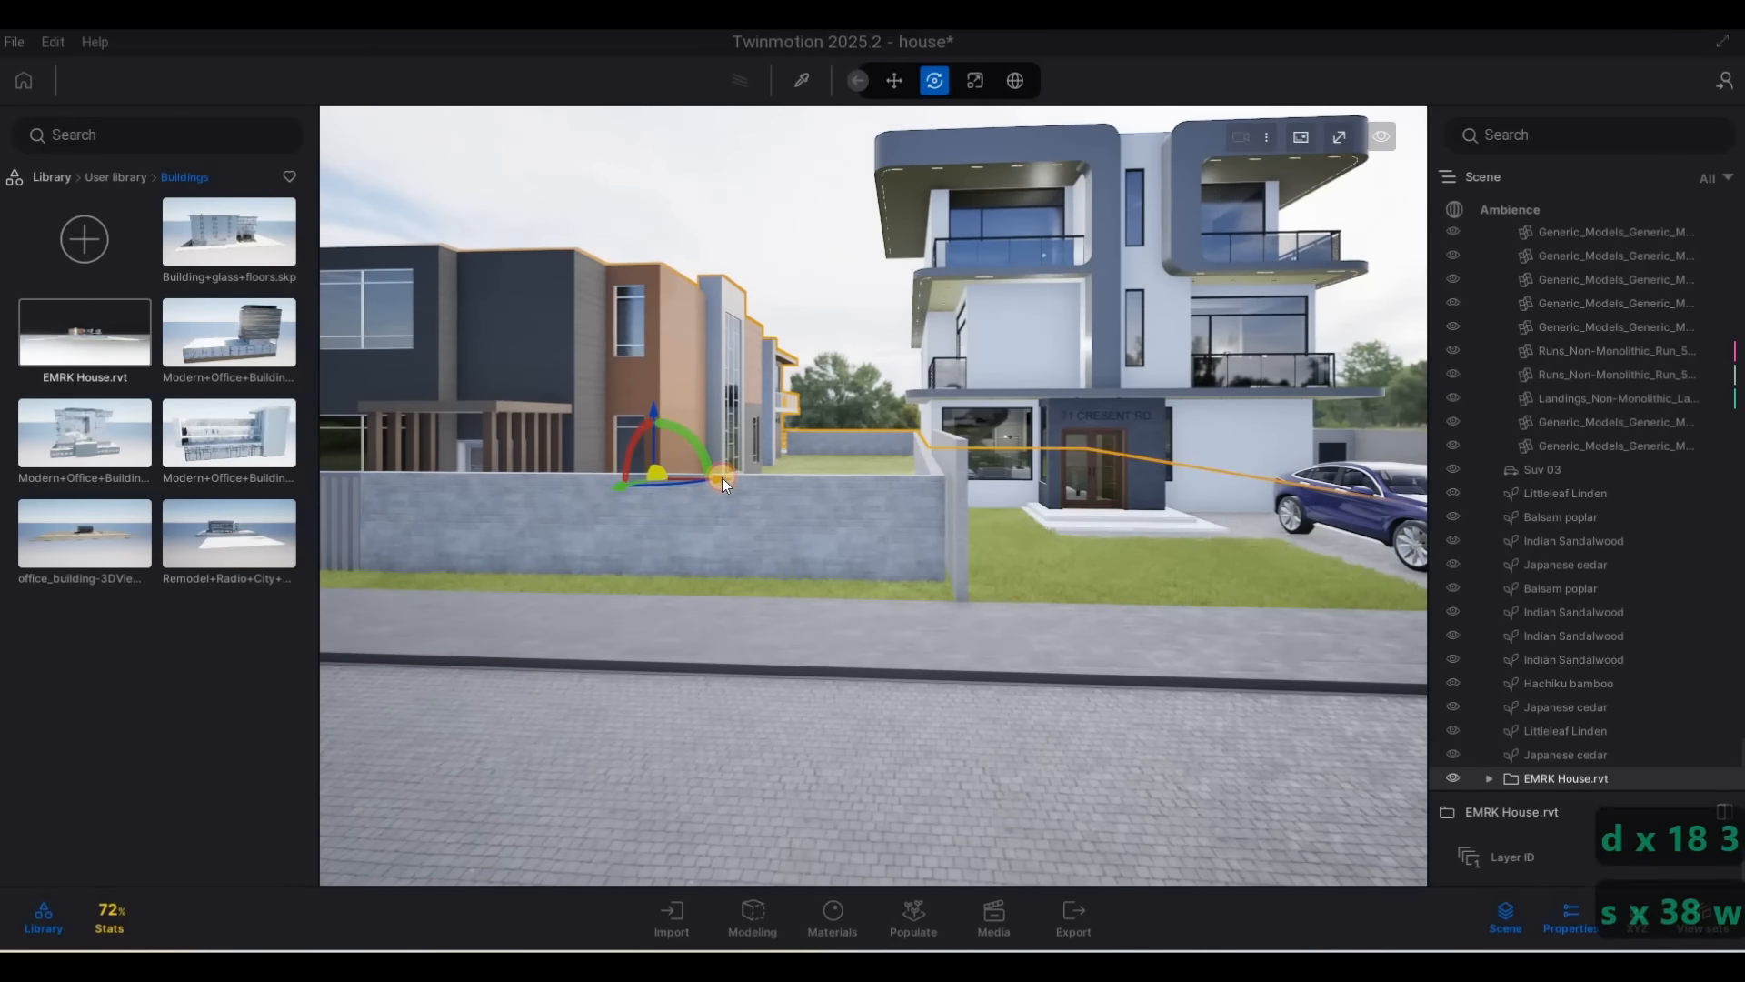
left_click_drag(725, 477, 626, 488)
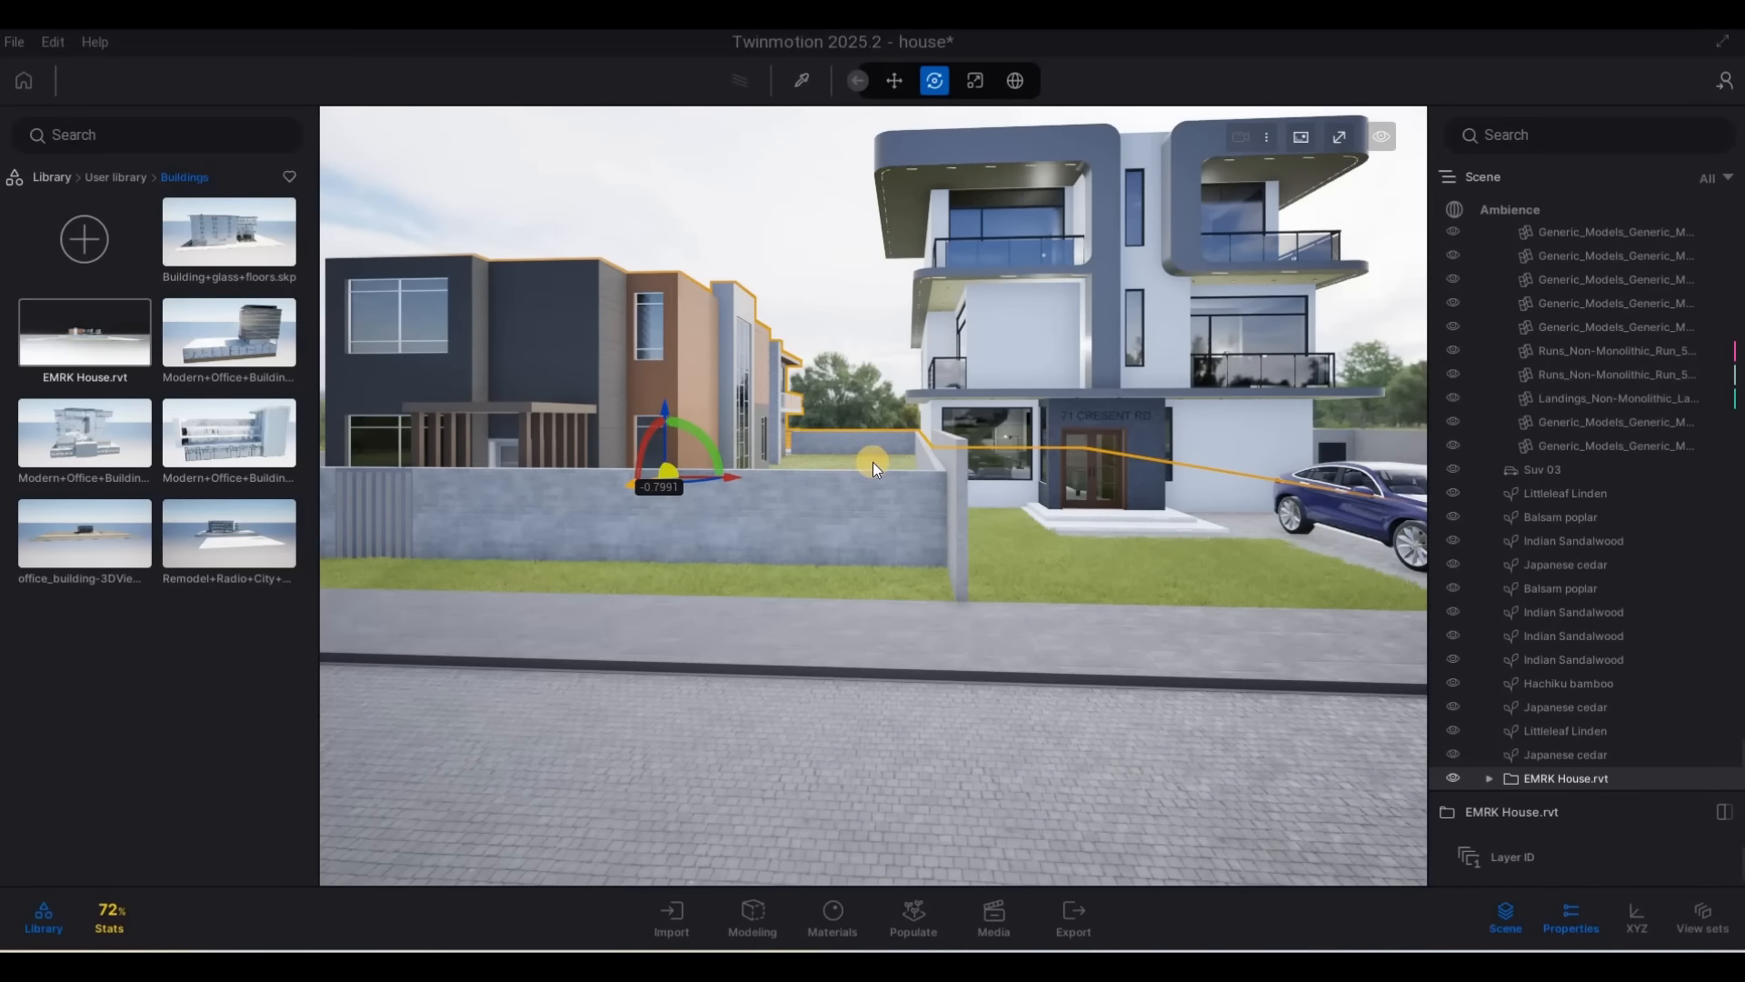
Deselect the EMRK House and examine the main house, its driveway and both side walls from the road
key("d")
key("w")
key("d")
key("w")
key("a")
key("a")
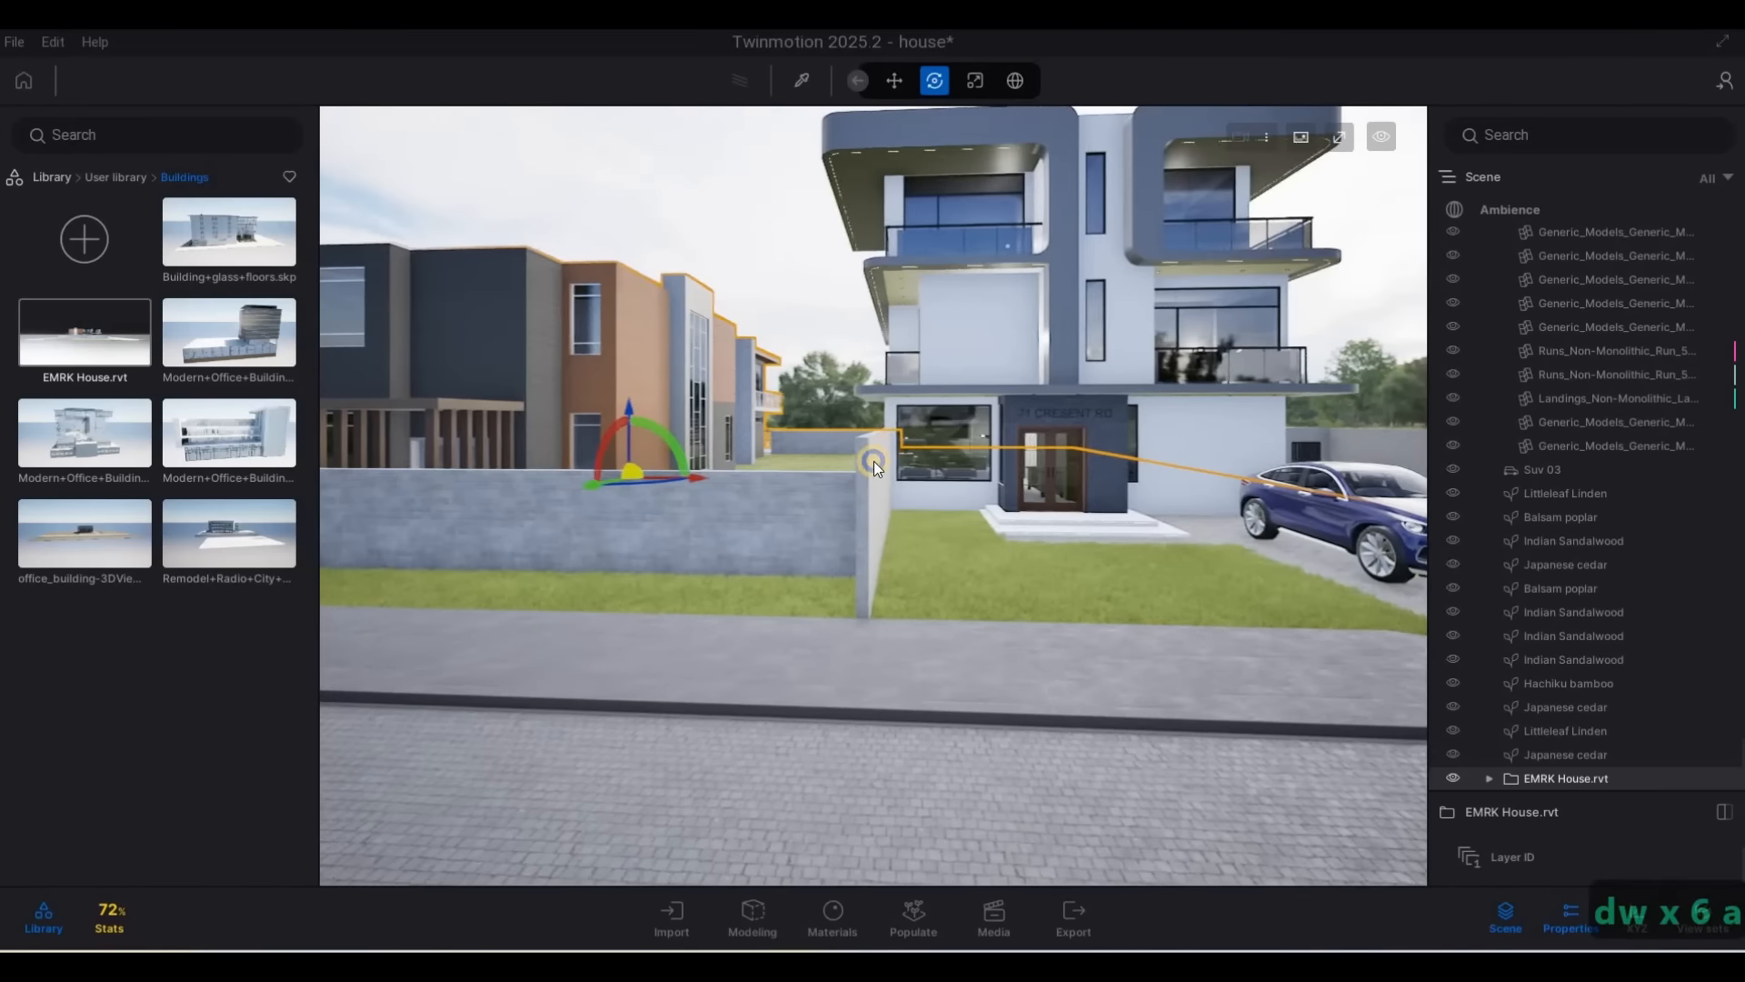
key("w")
key("d")
key("Escape")
key("Escape")
key("d")
key("d")
key("d")
key("d")
key("d")
key("d")
key("d")
key("d")
key("d")
key("d")
key("d")
key("d")
key("d")
key("d")
key("d")
key("d")
key("d")
key("d")
key("d")
key("d")
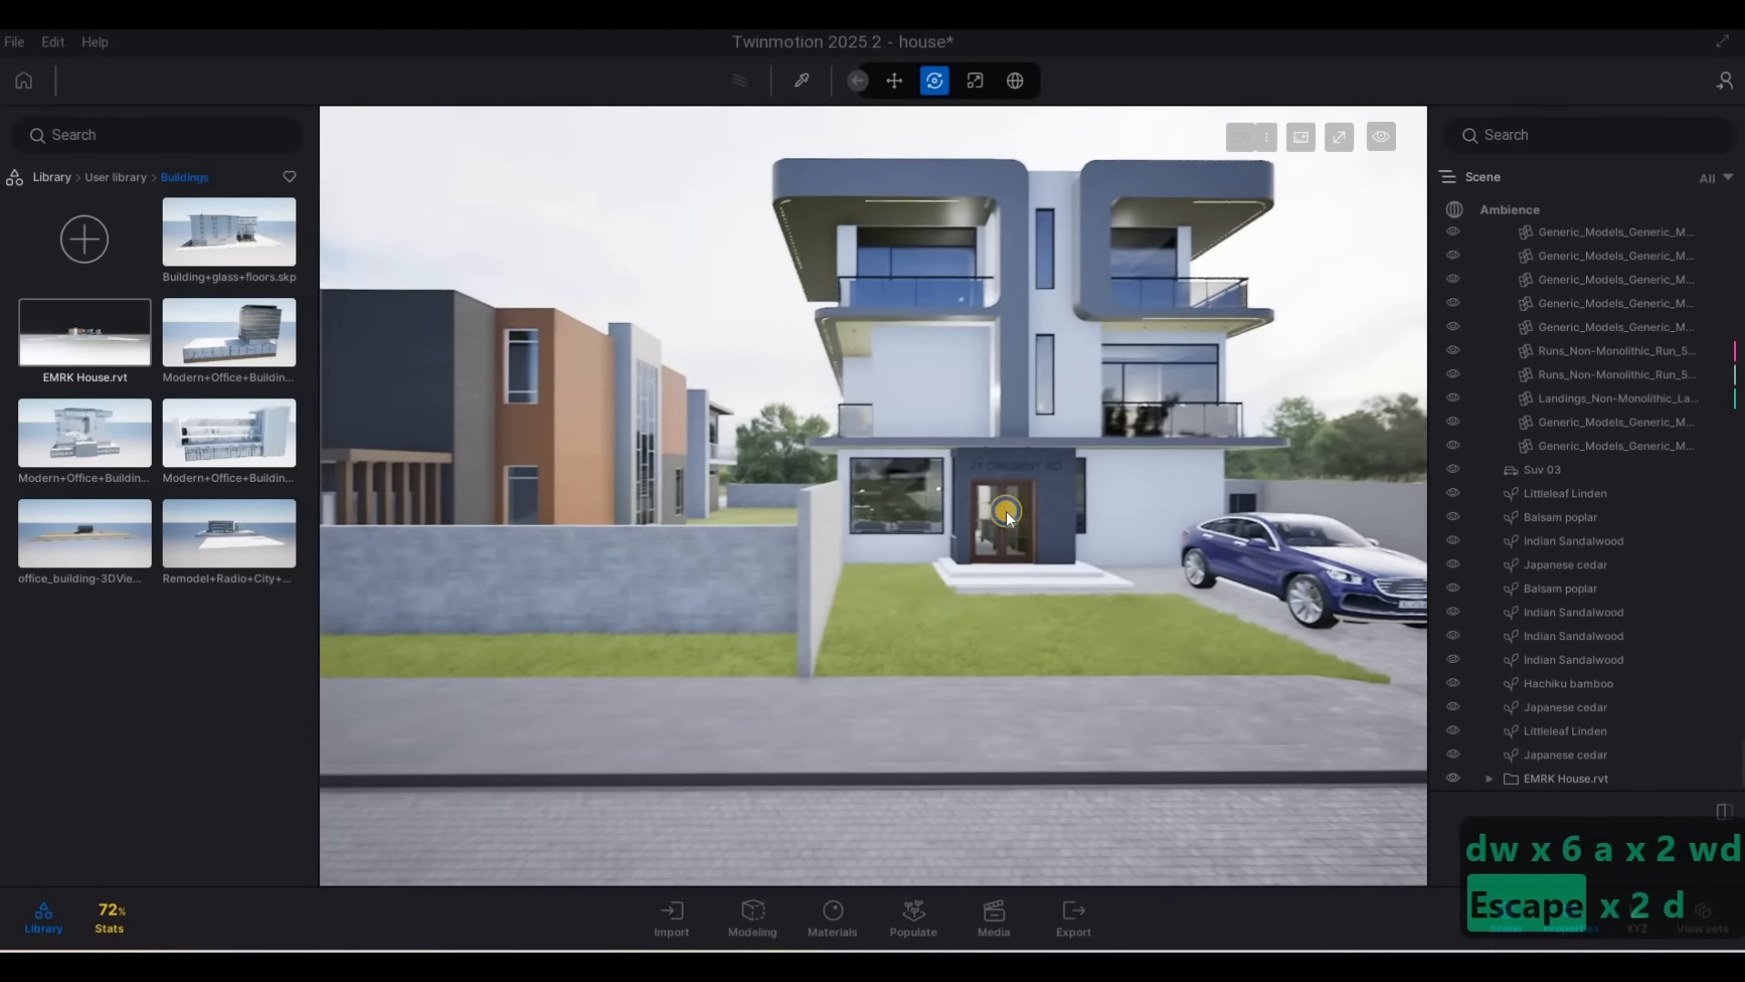
key("d")
key("d")
key("d")
key("d")
key("d")
key("d")
key("d")
key("w")
key("4")
key("d")
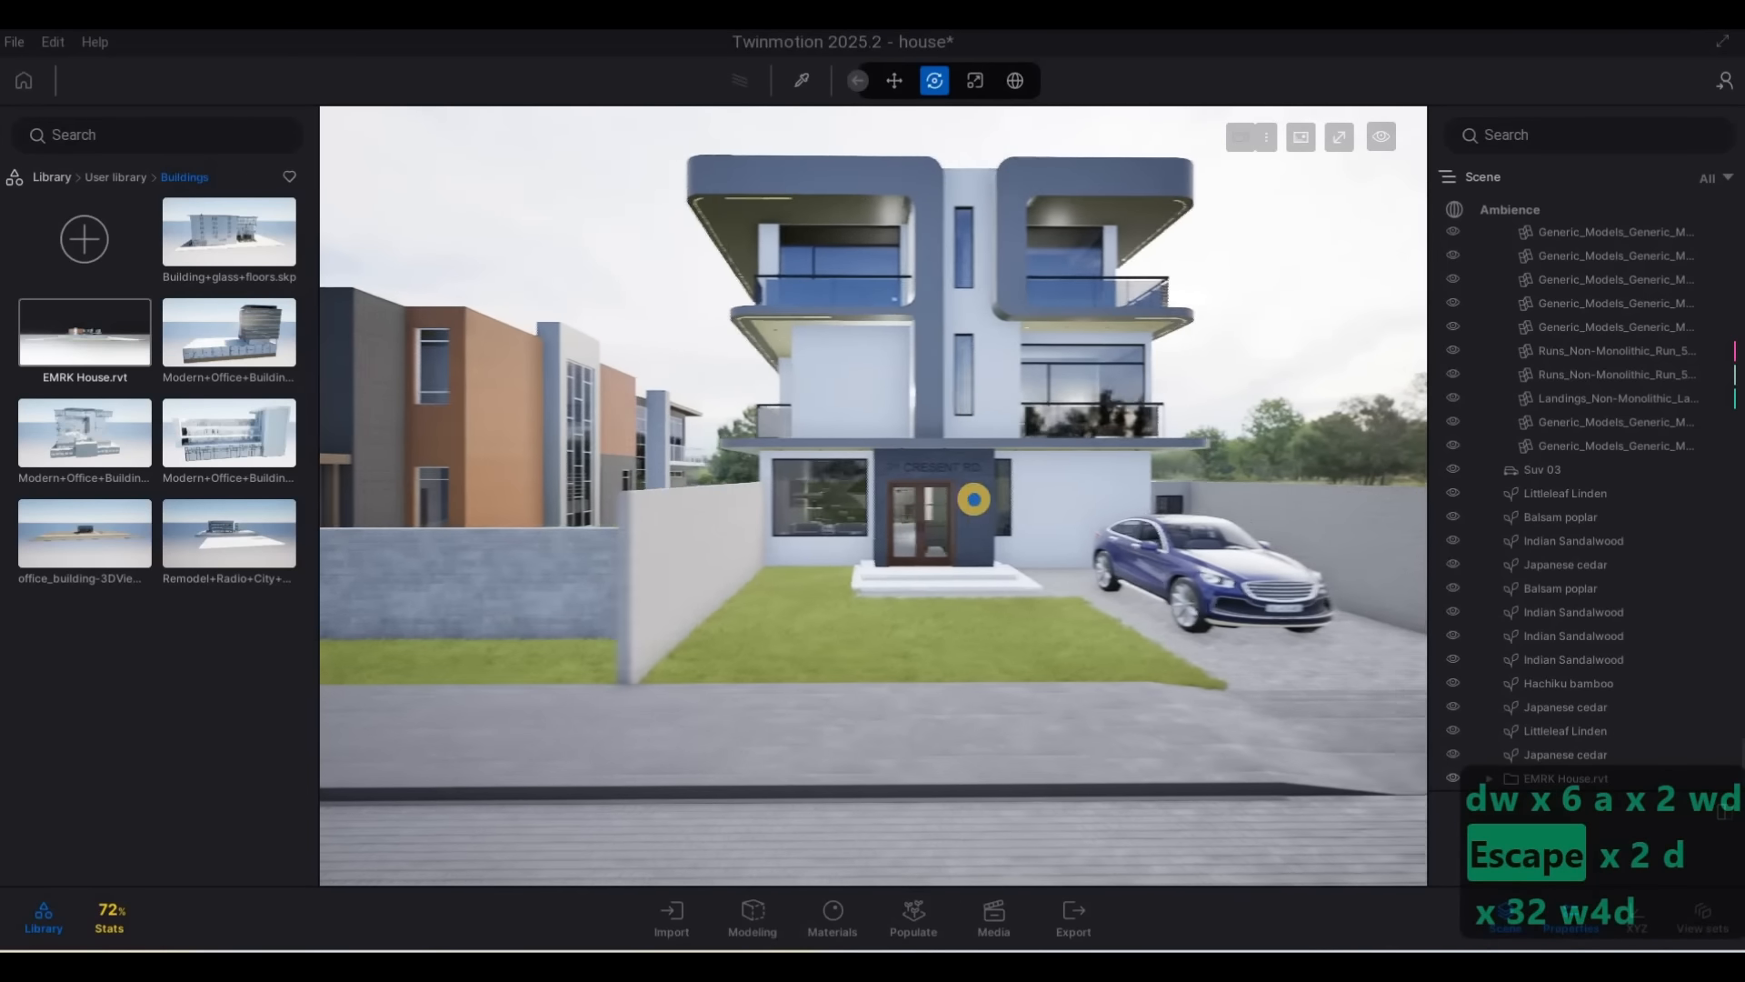
key("d")
key("d")
key("d")
key("w")
key("a")
key("d")
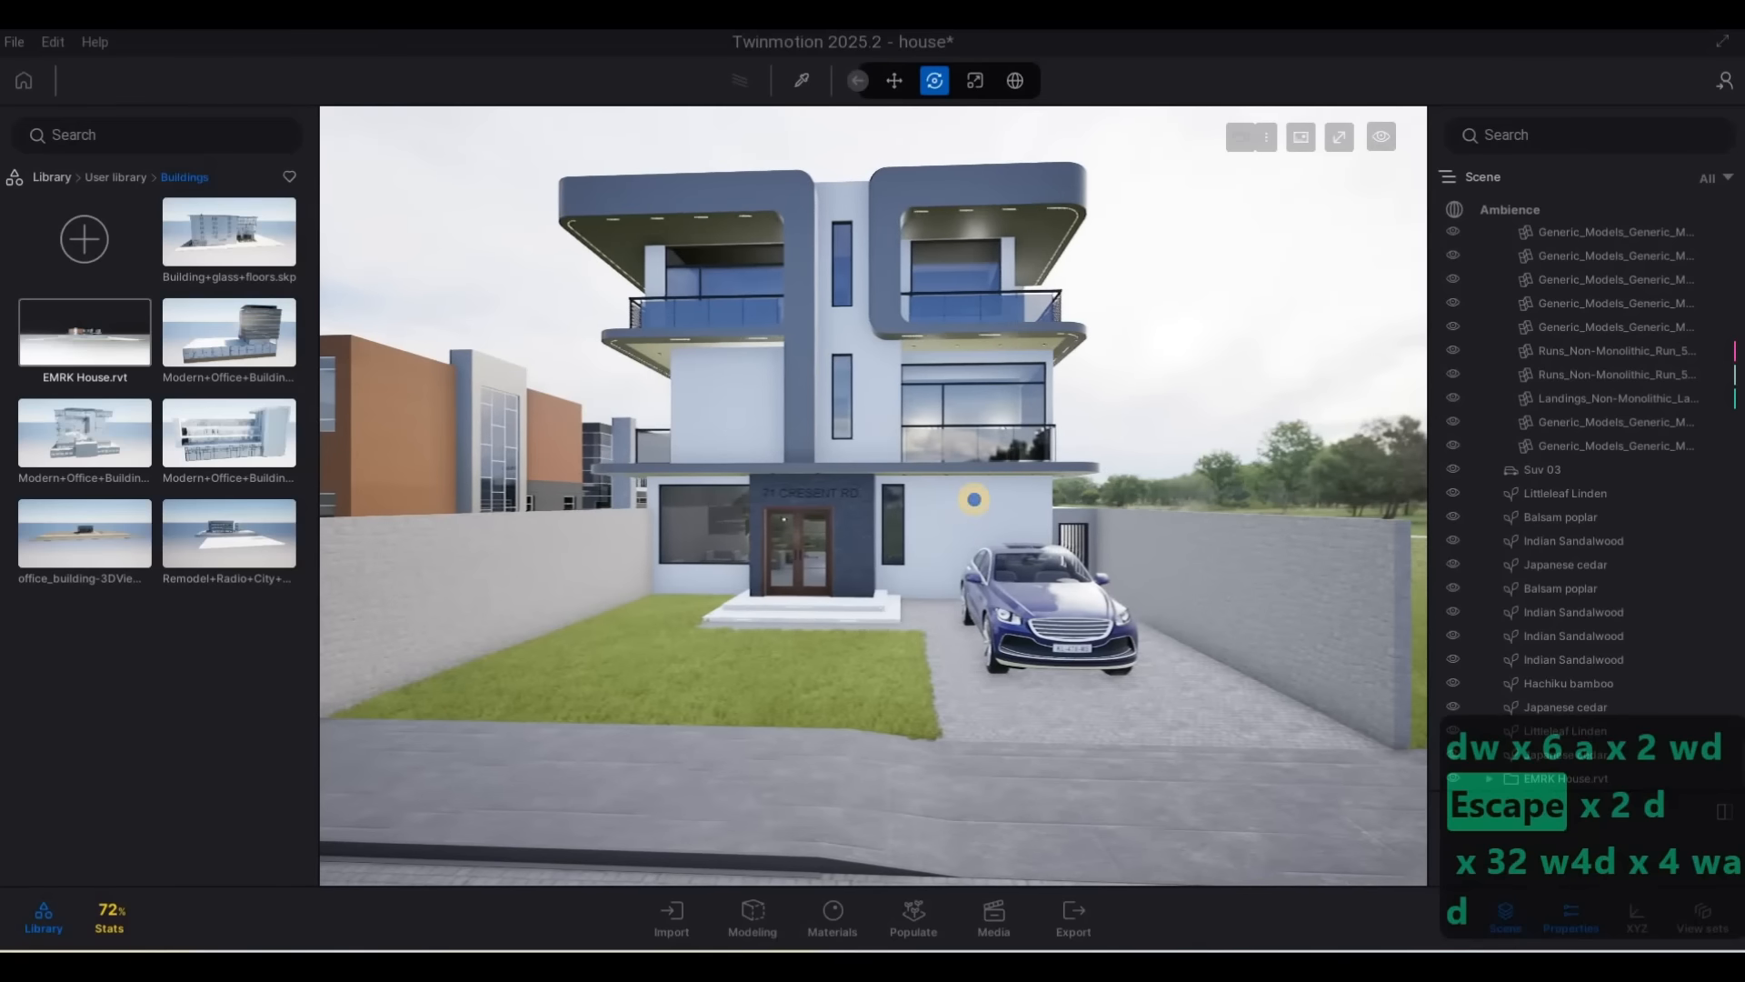
key("s")
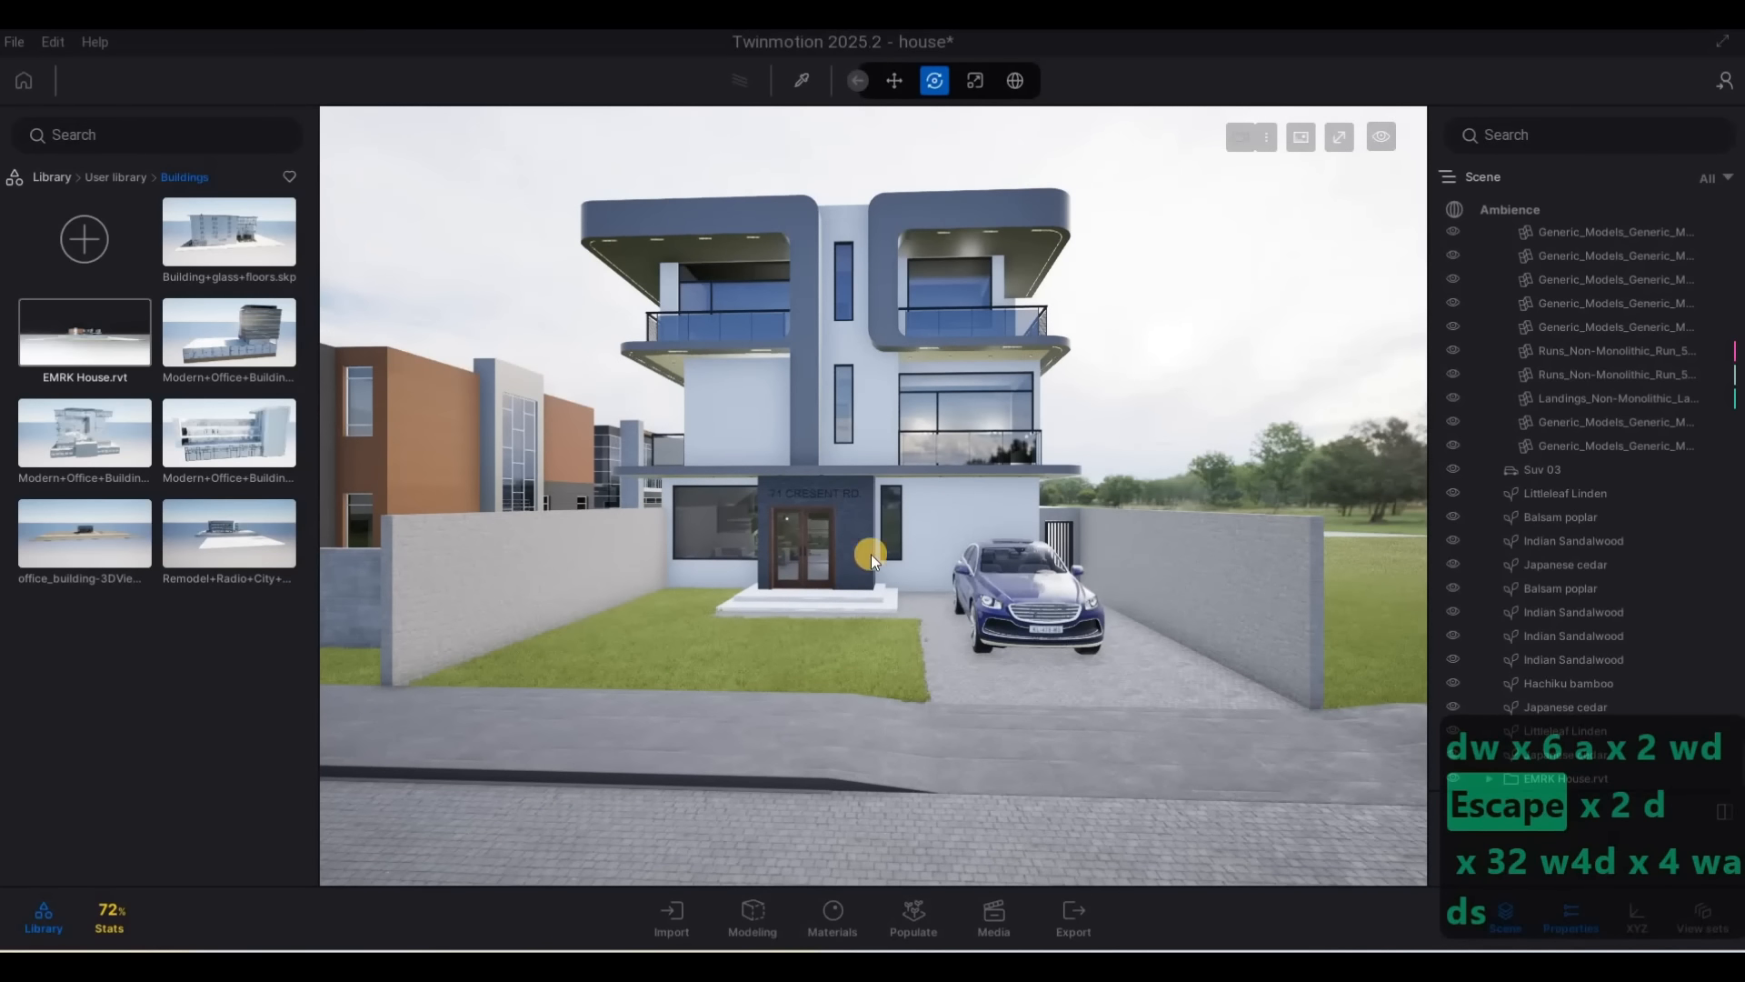
key("d")
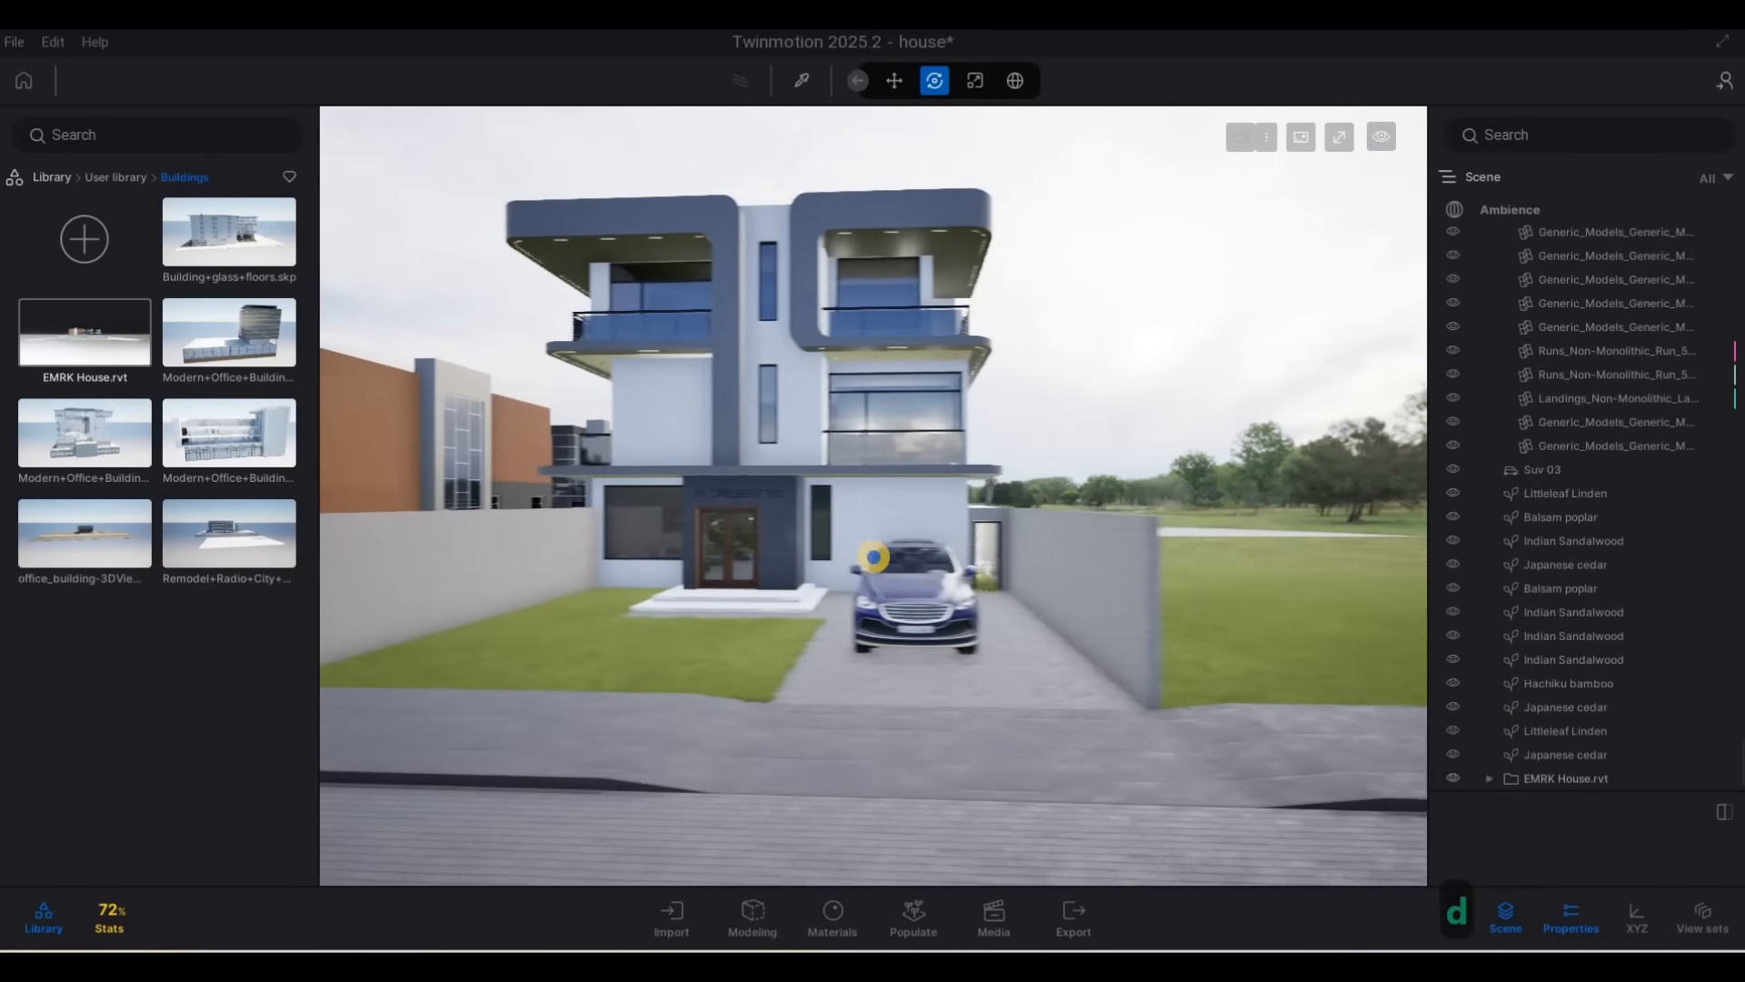
key("d")
key("w")
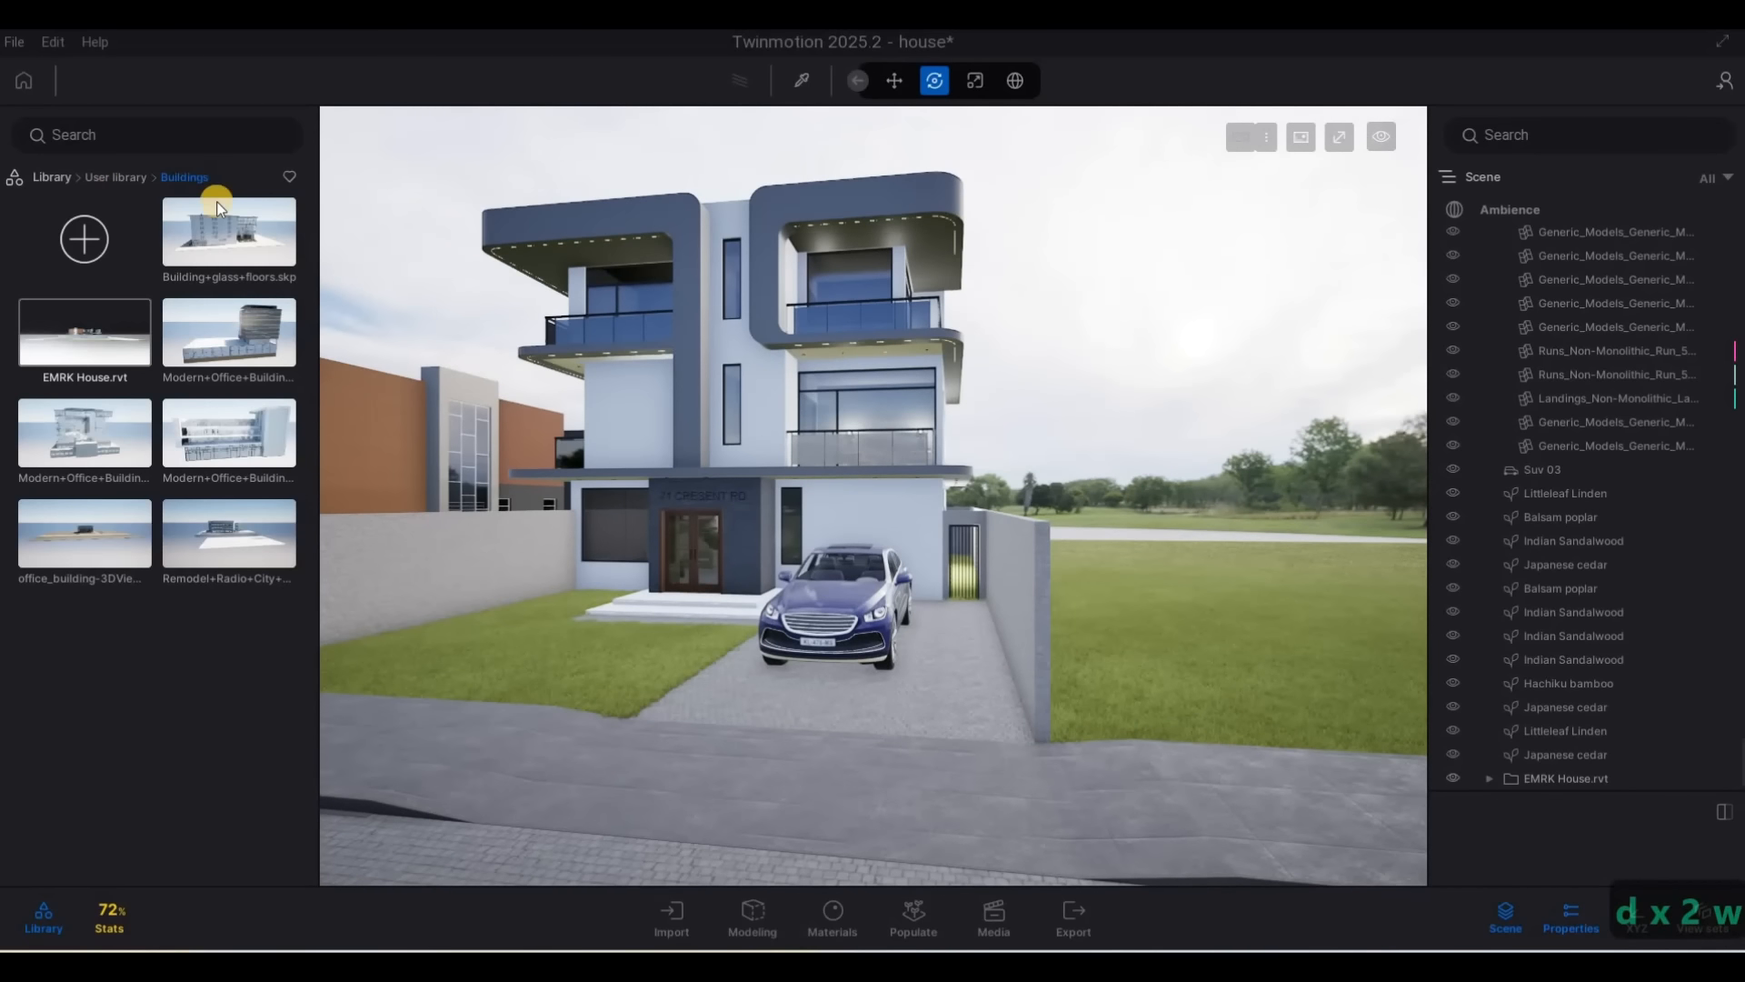
Place an Indian Sandalwood tree from the vegetation library on the EMRK House lawn, just behind its front wall
left_click(116, 177)
left_click(43, 179)
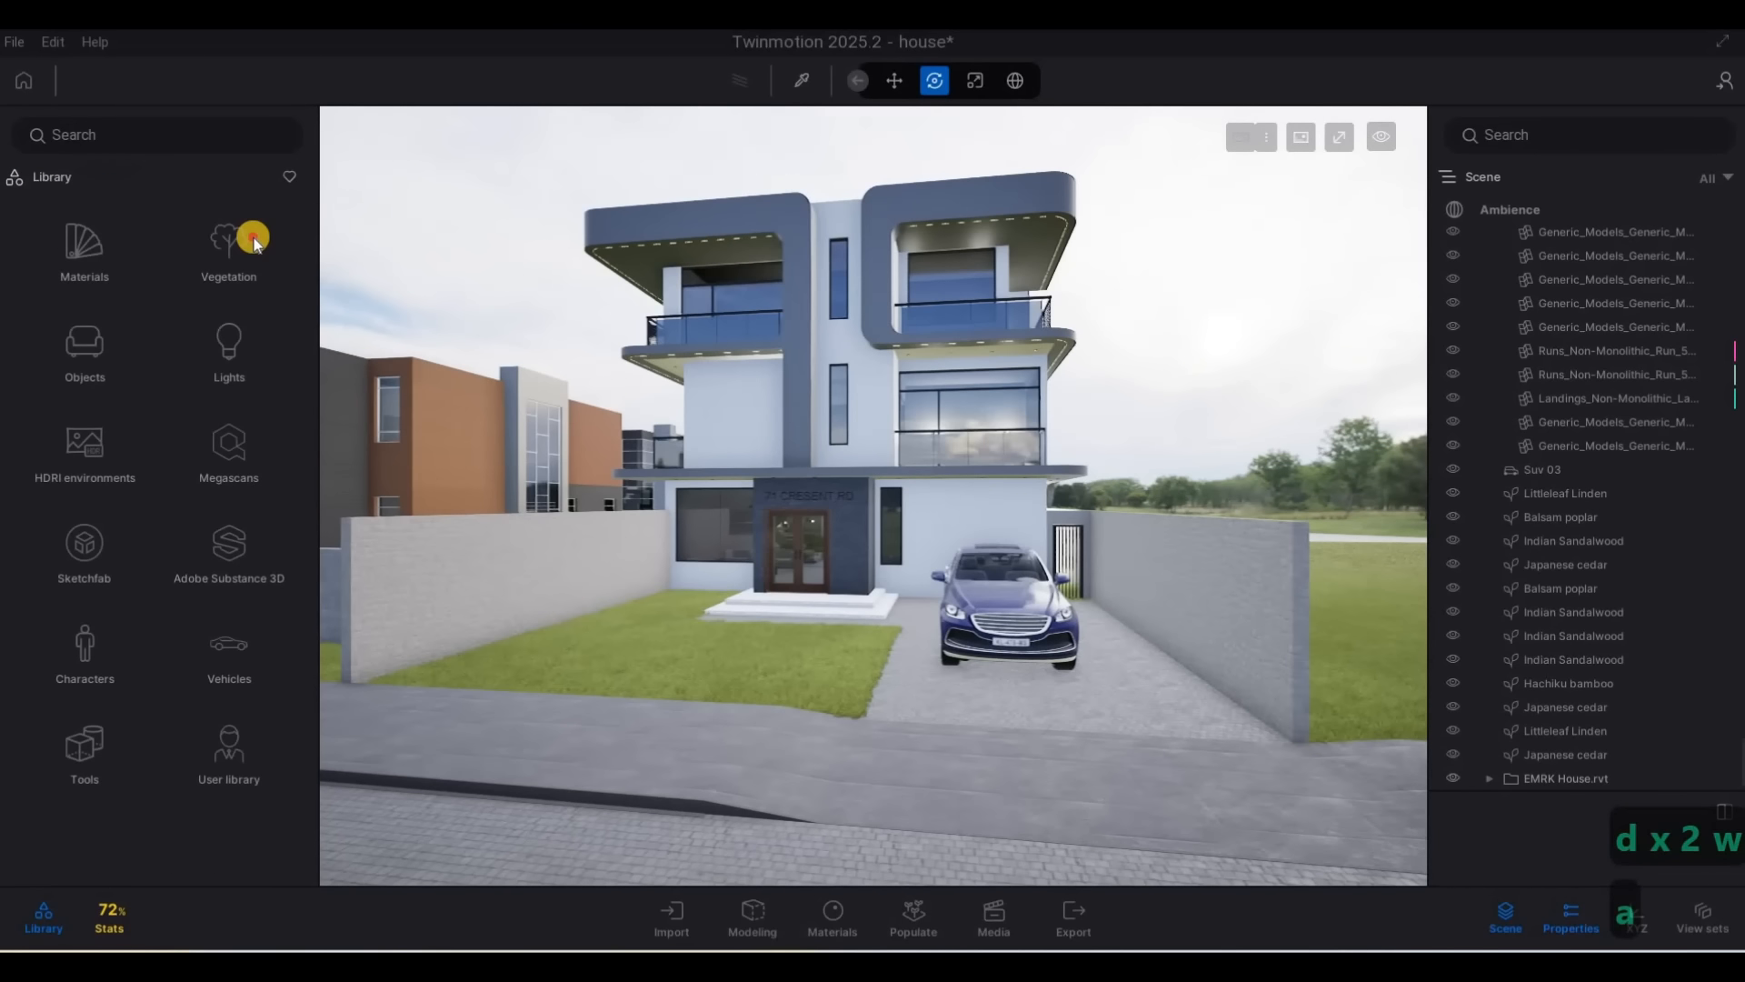
left_click(245, 238)
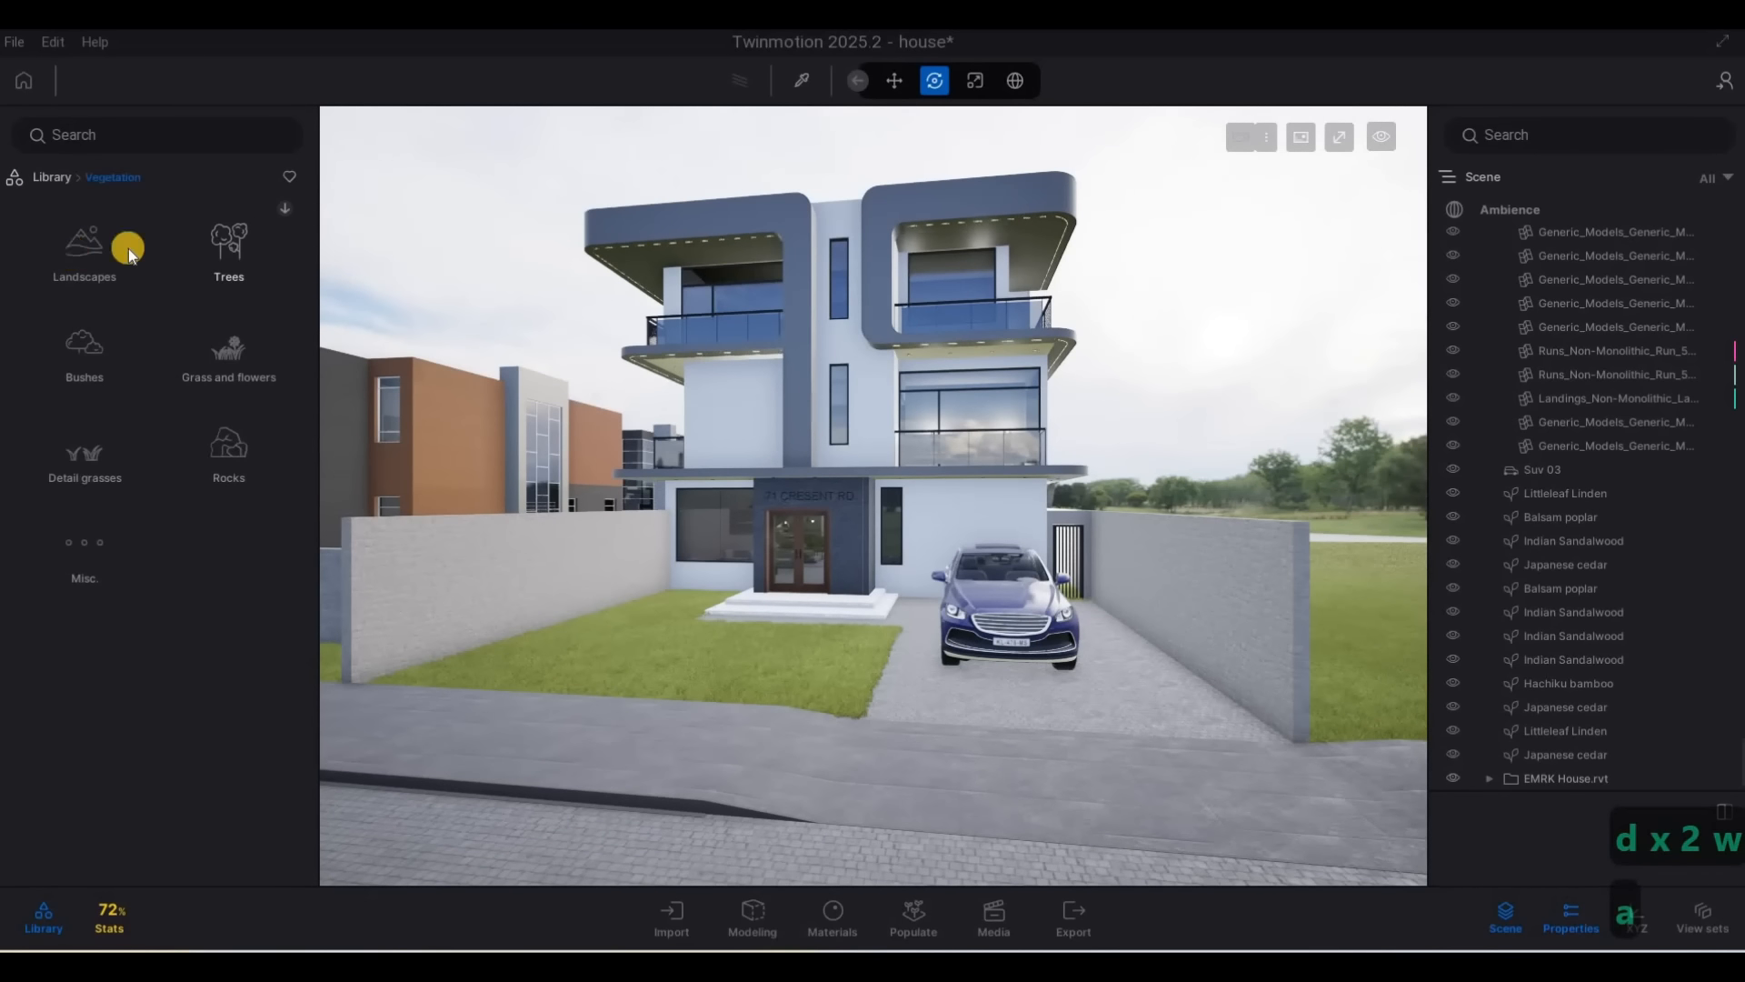
left_click(236, 254)
key("a")
key("a")
key("a")
key("a")
key("a")
key("a")
key("w")
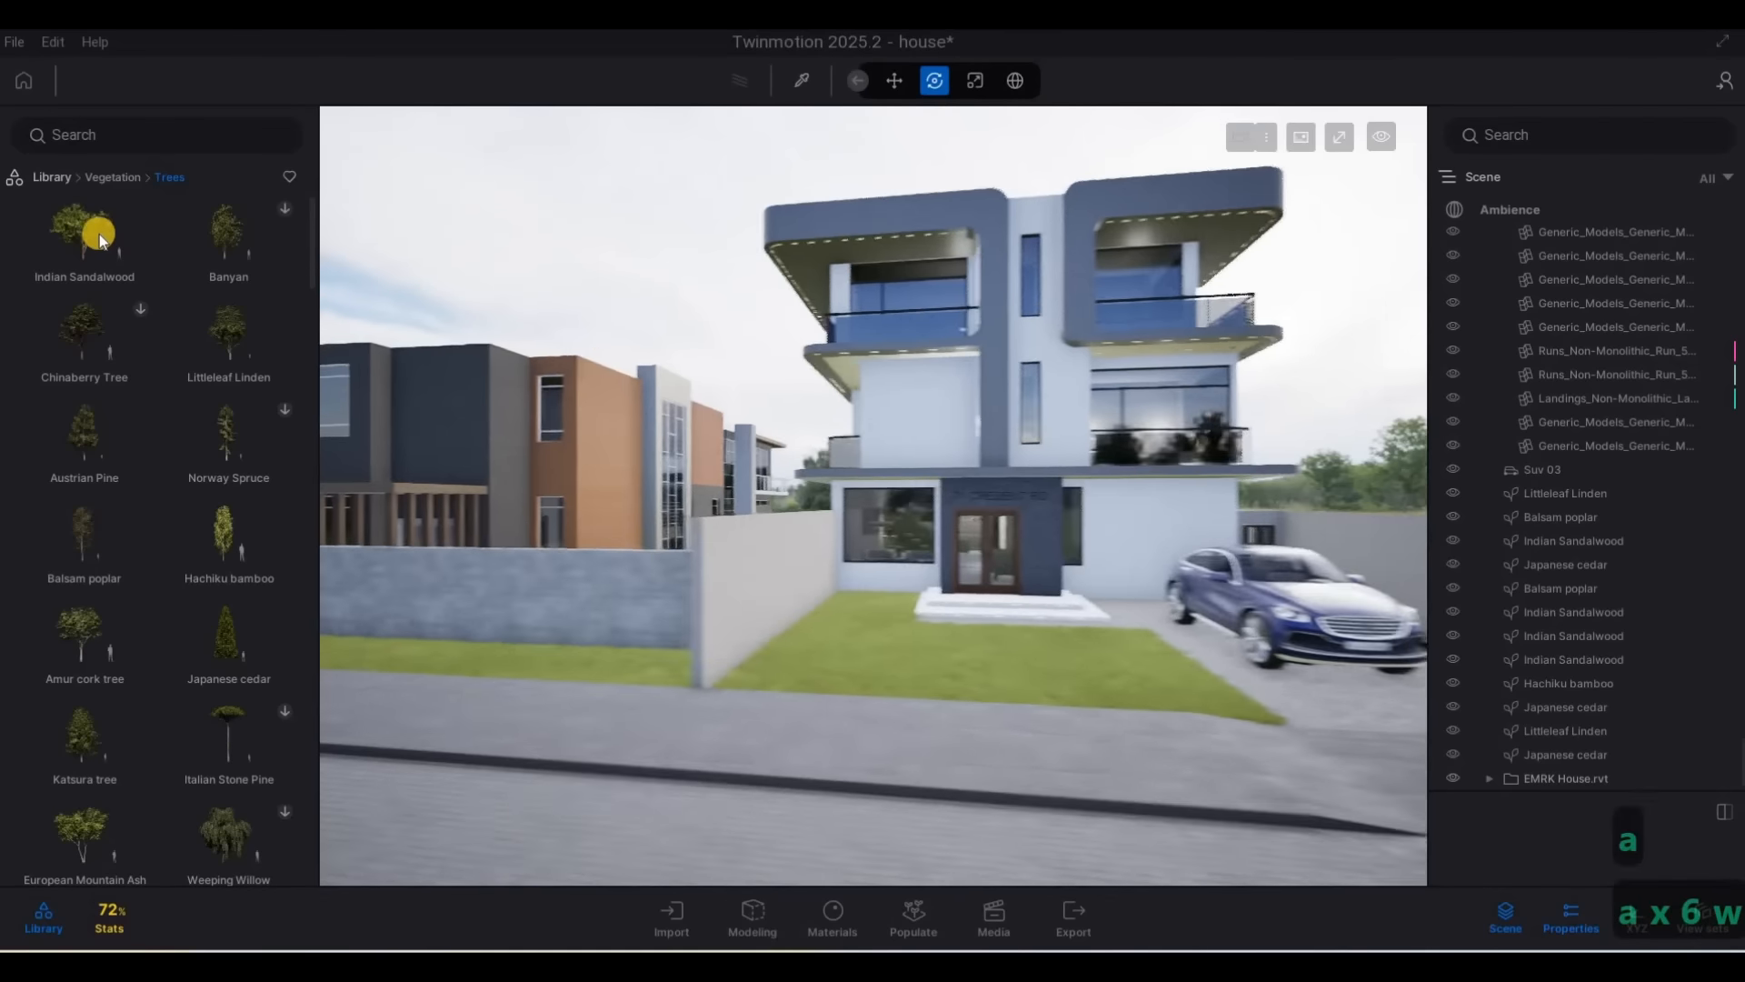
left_click_drag(206, 256, 876, 751)
key("d")
key("a")
key("w")
key("q")
key("a")
key("s")
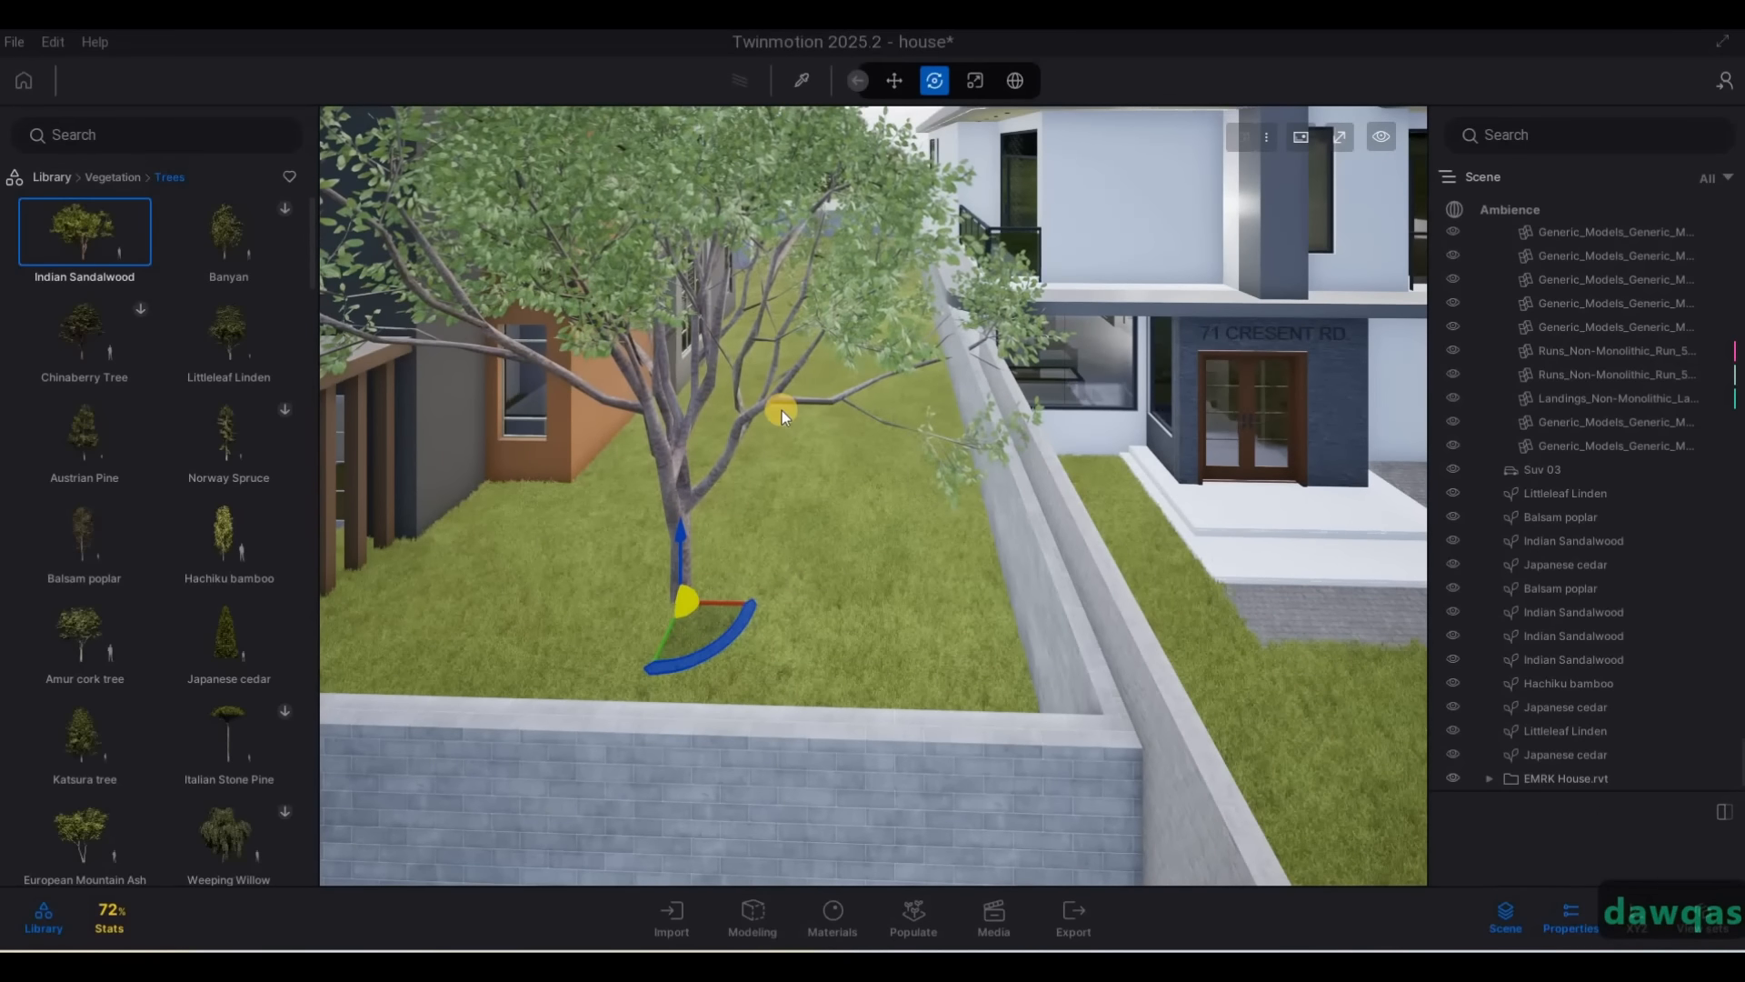
key("s")
key("d")
key("s")
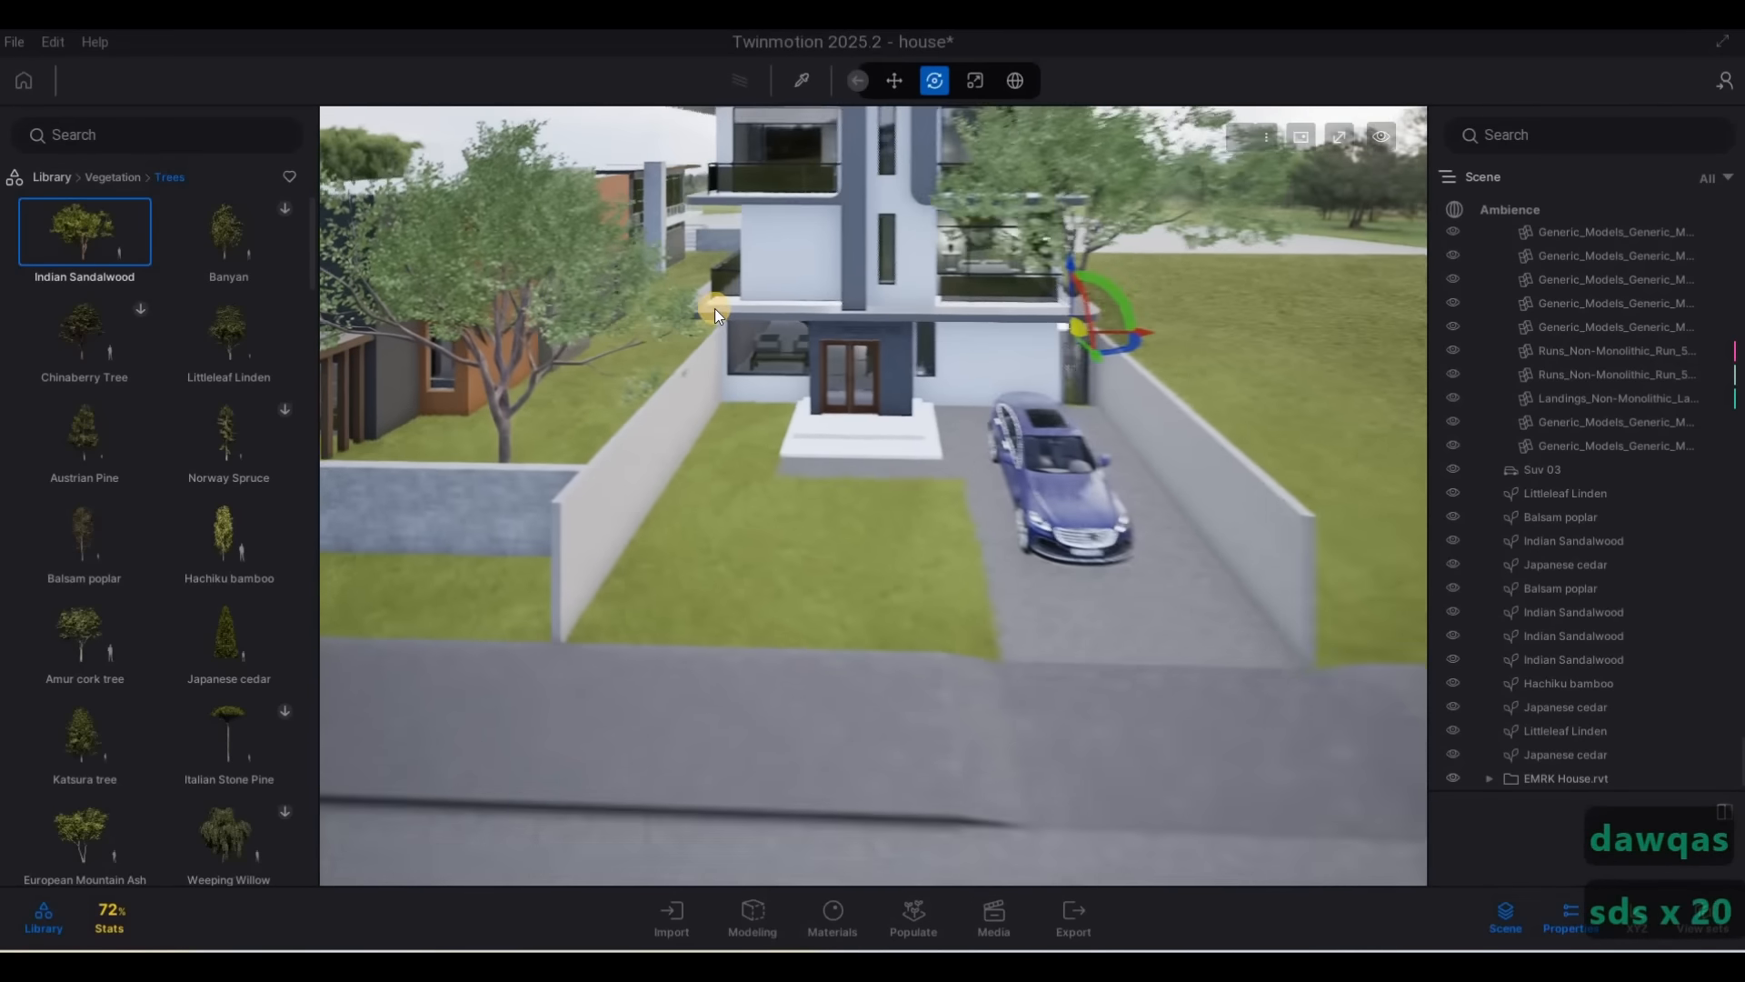
key("a")
key("a")
key("a")
key("Escape")
key("Escape")
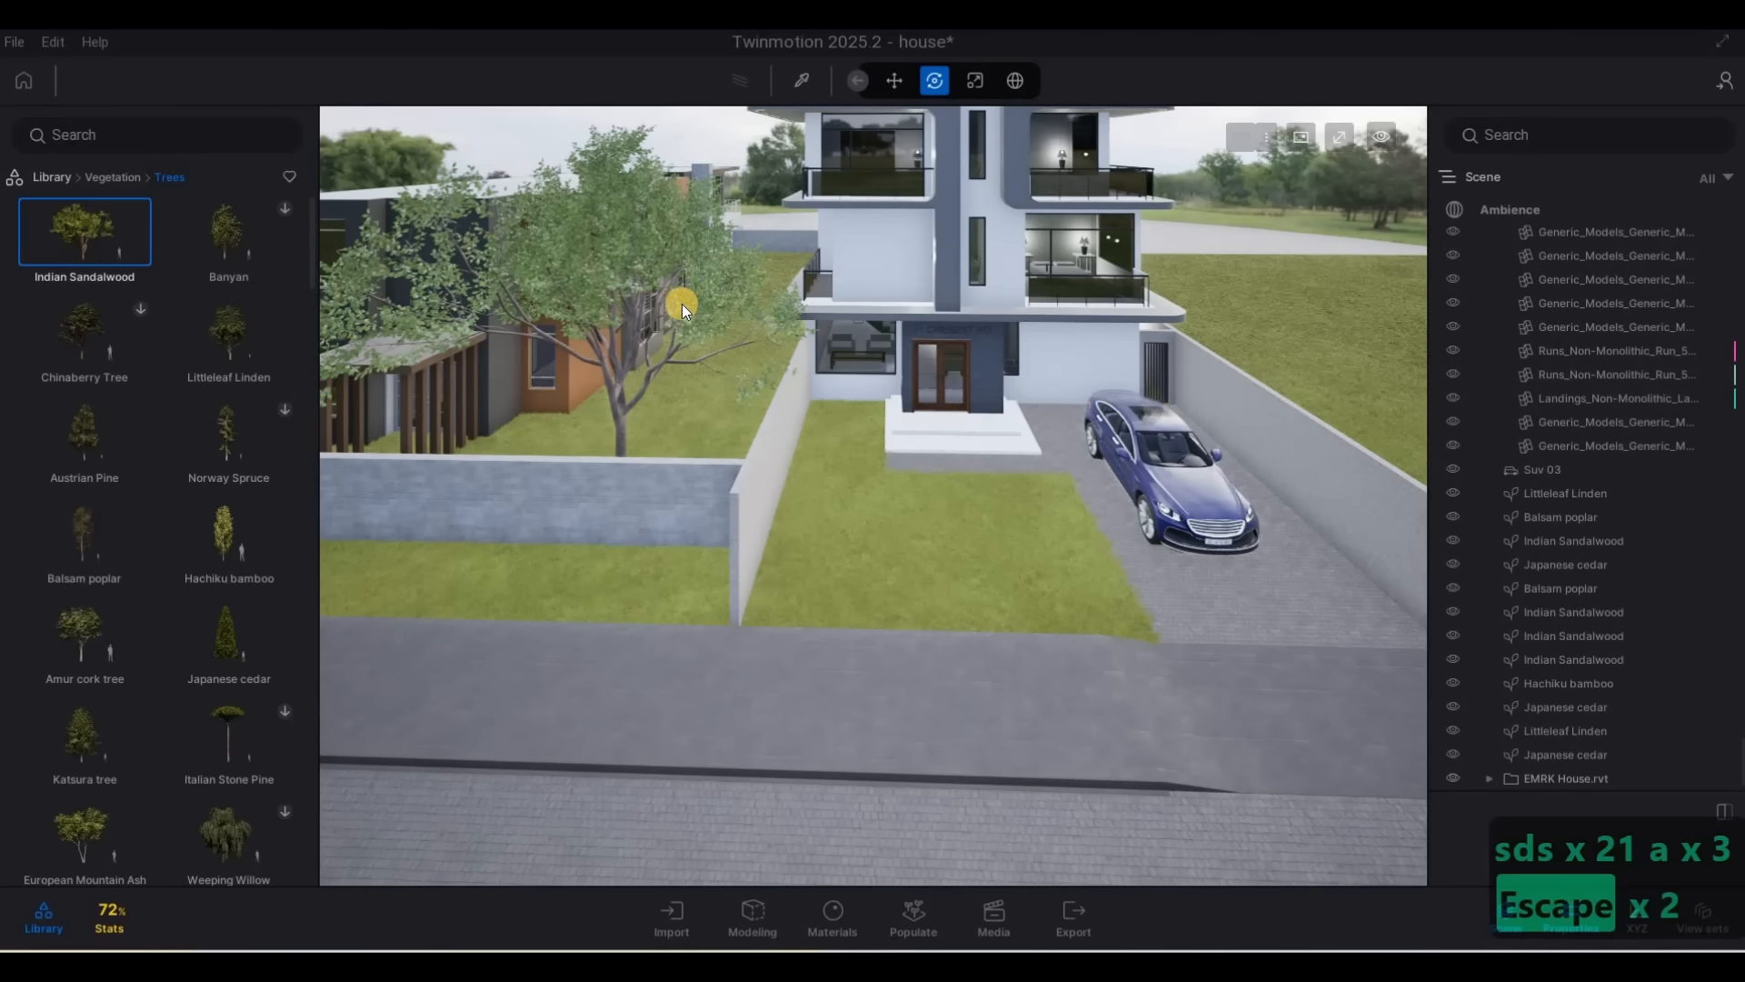
Set the age of the Indian Sandalwood on the EMRK House lawn to 33%
left_click(699, 265)
key("Escape")
left_click(724, 265)
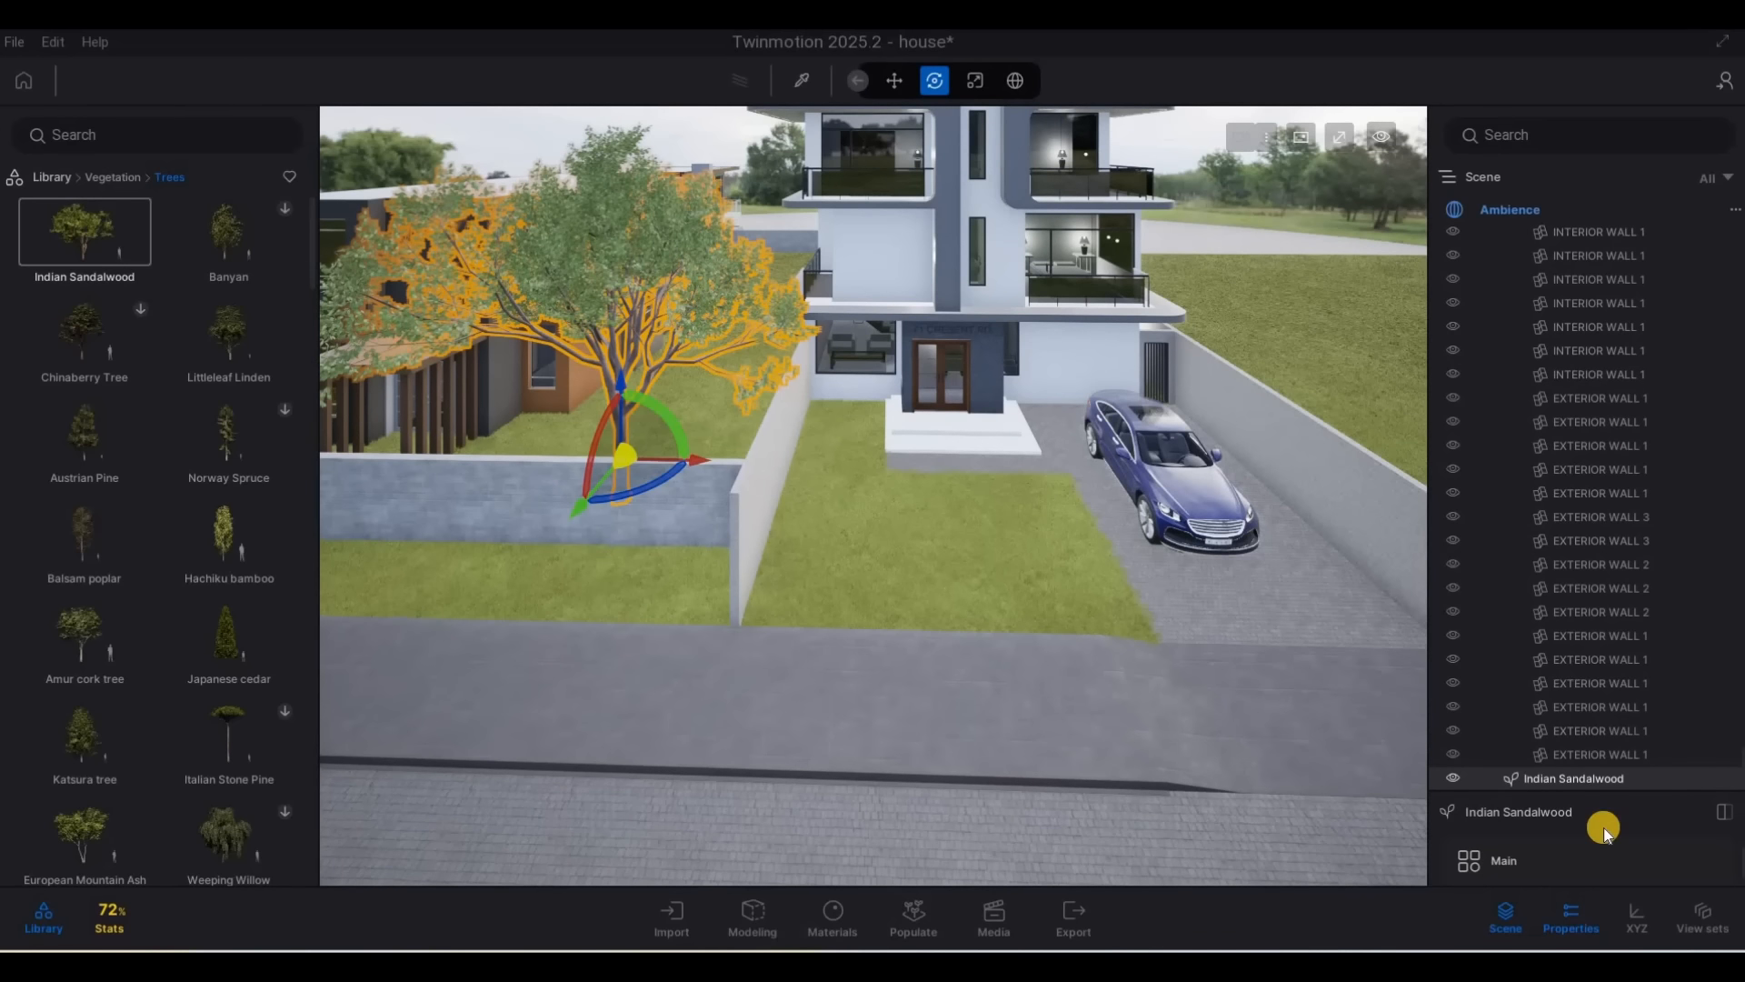
left_click_drag(1603, 793, 1609, 462)
left_click_drag(1589, 595, 1548, 597)
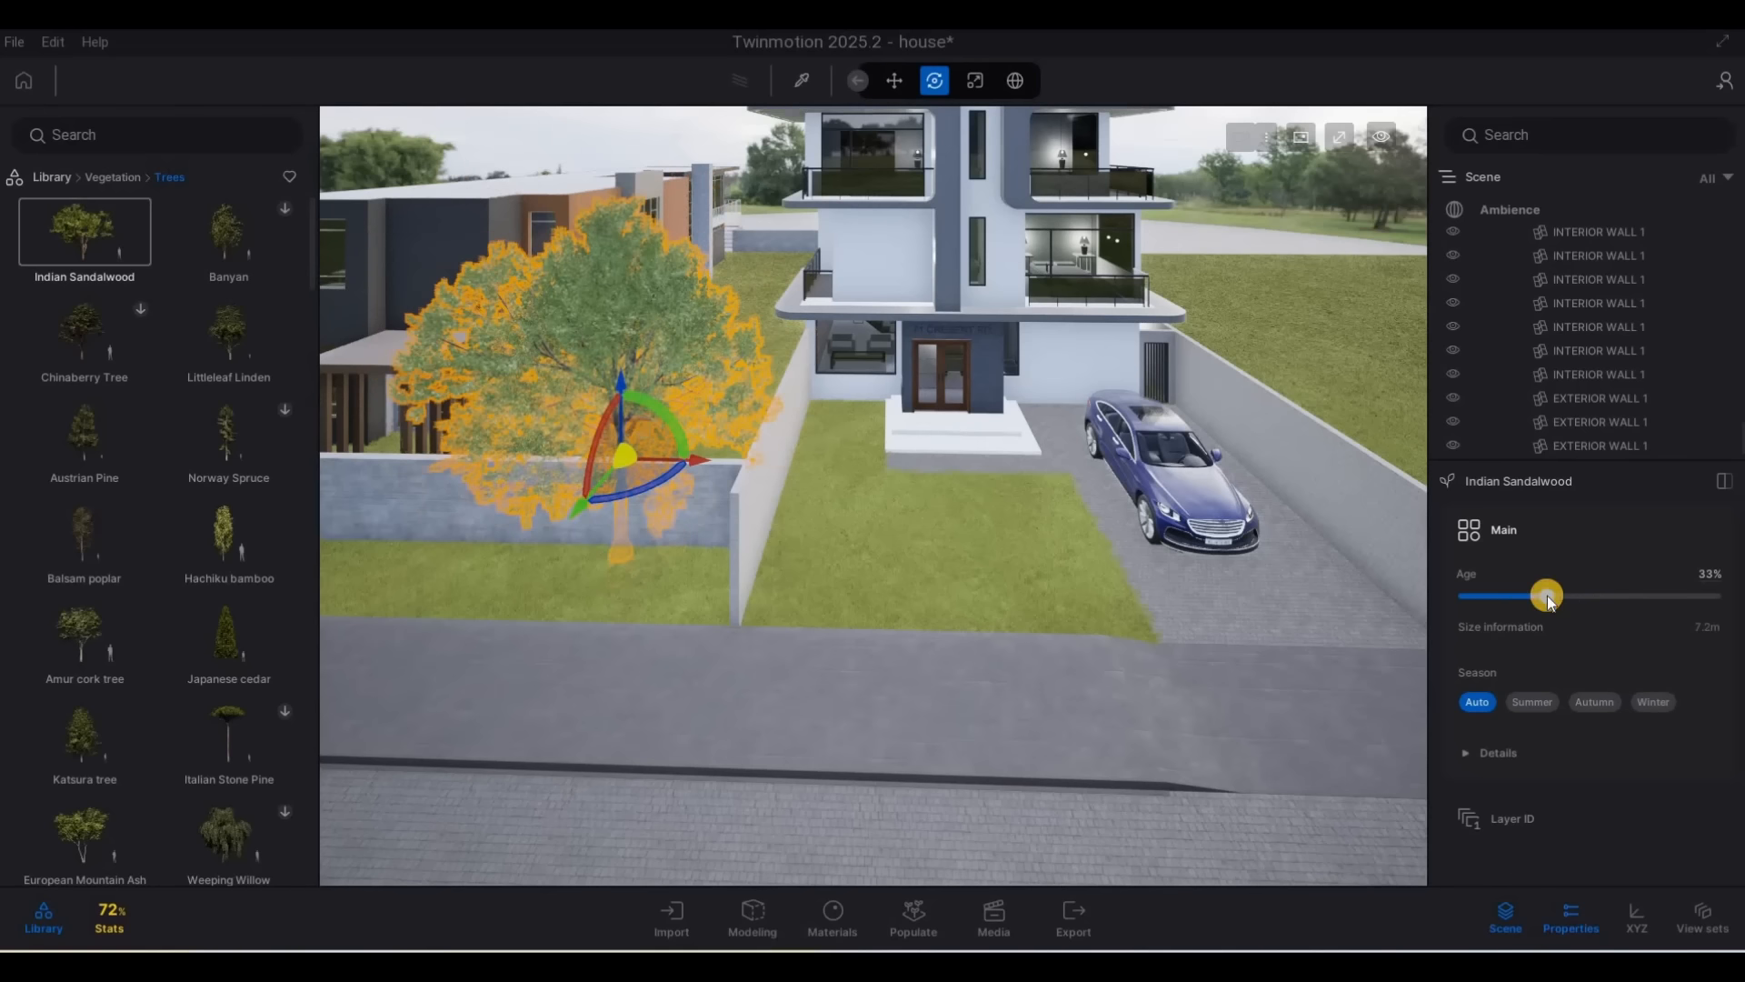
key("Escape")
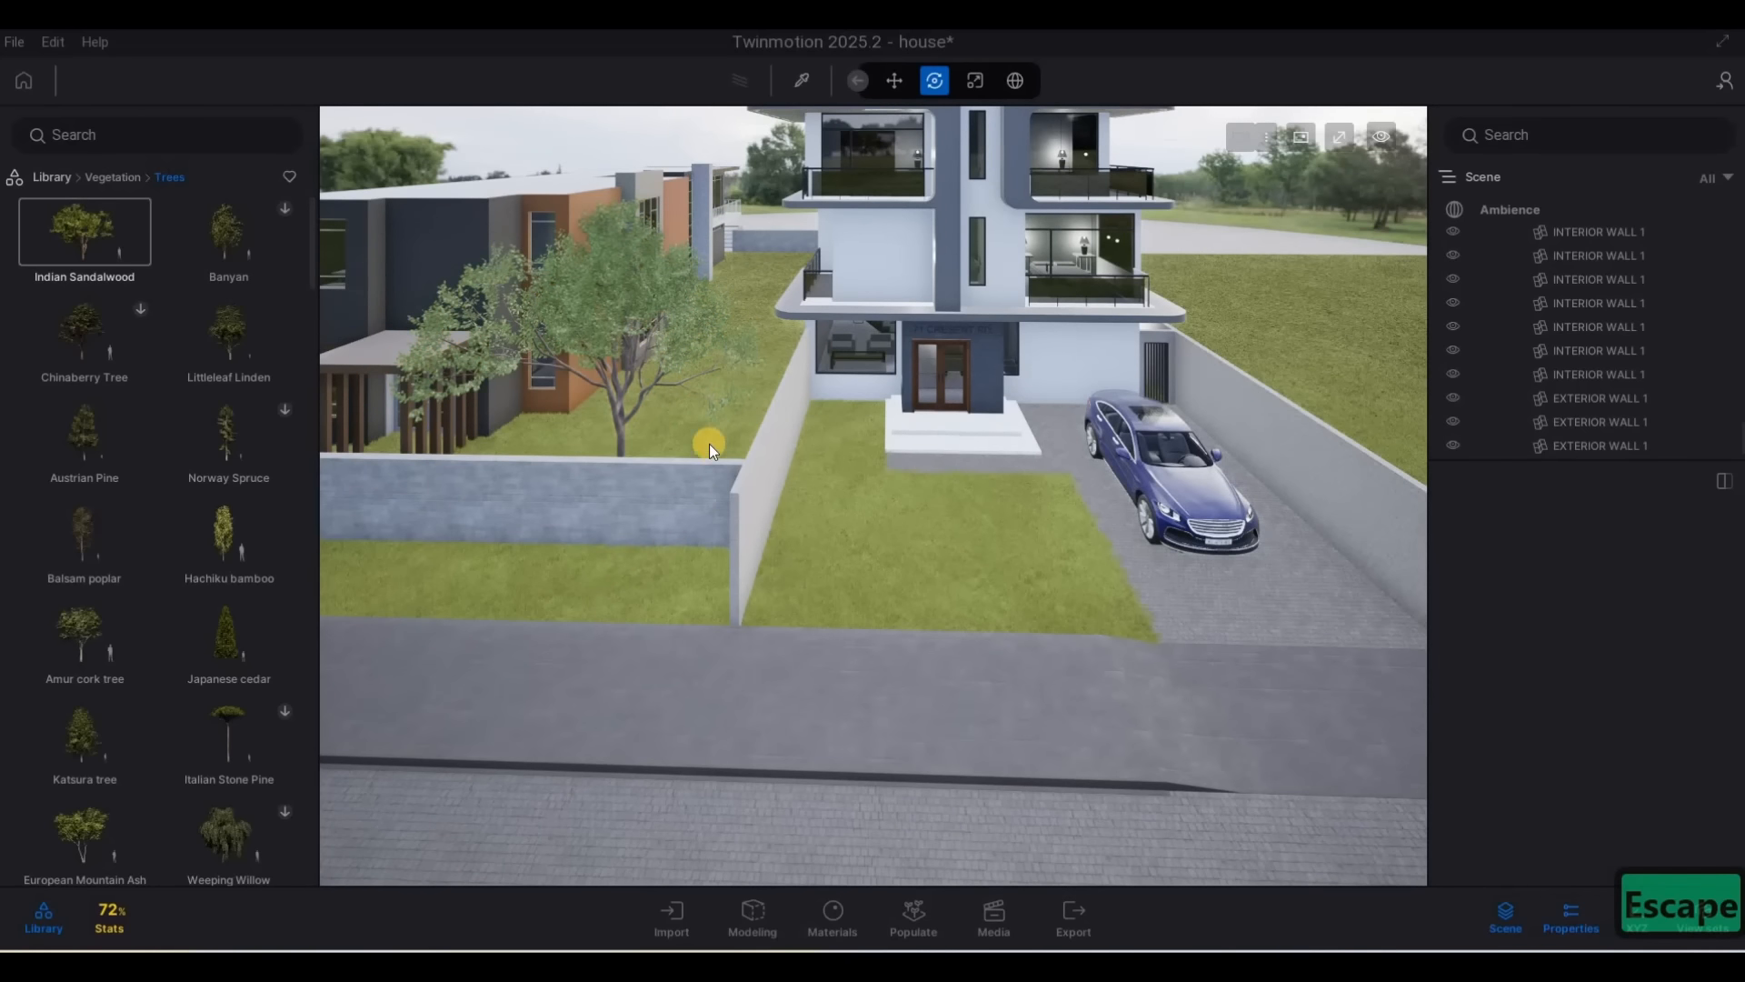
Rotate the Indian Sandalwood behind the EMRK House's front wall about its vertical axis
key("a")
key("w")
key("e")
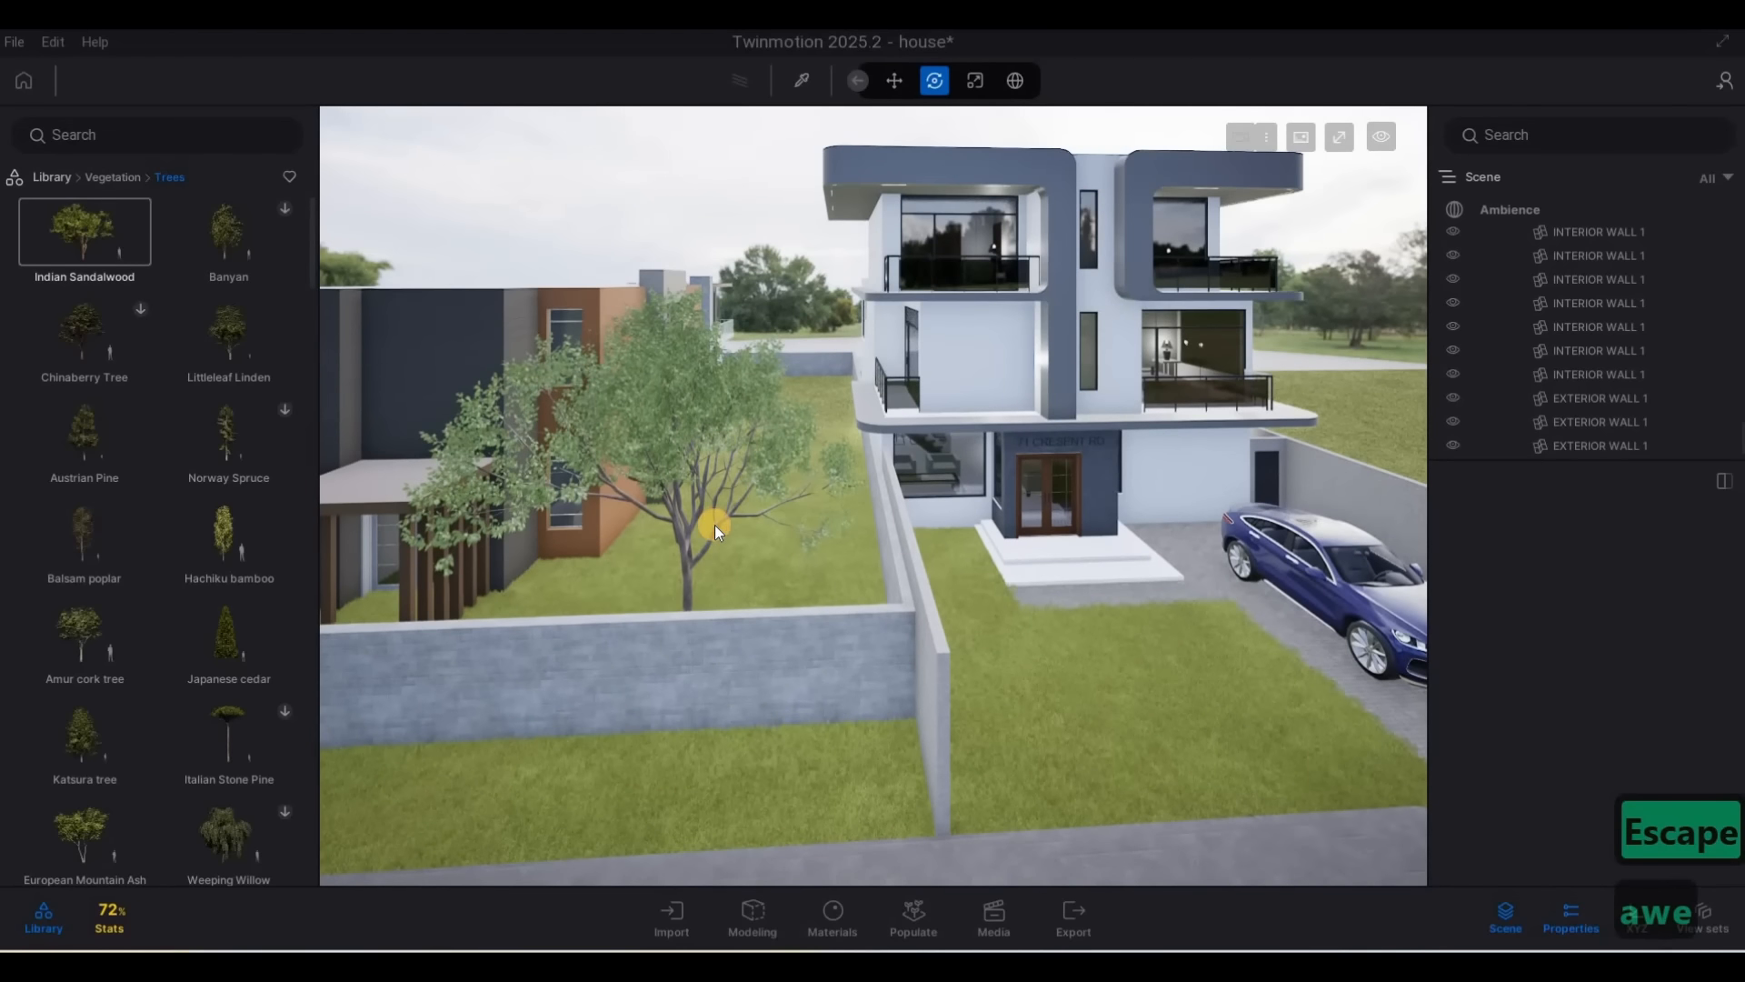
left_click(715, 525)
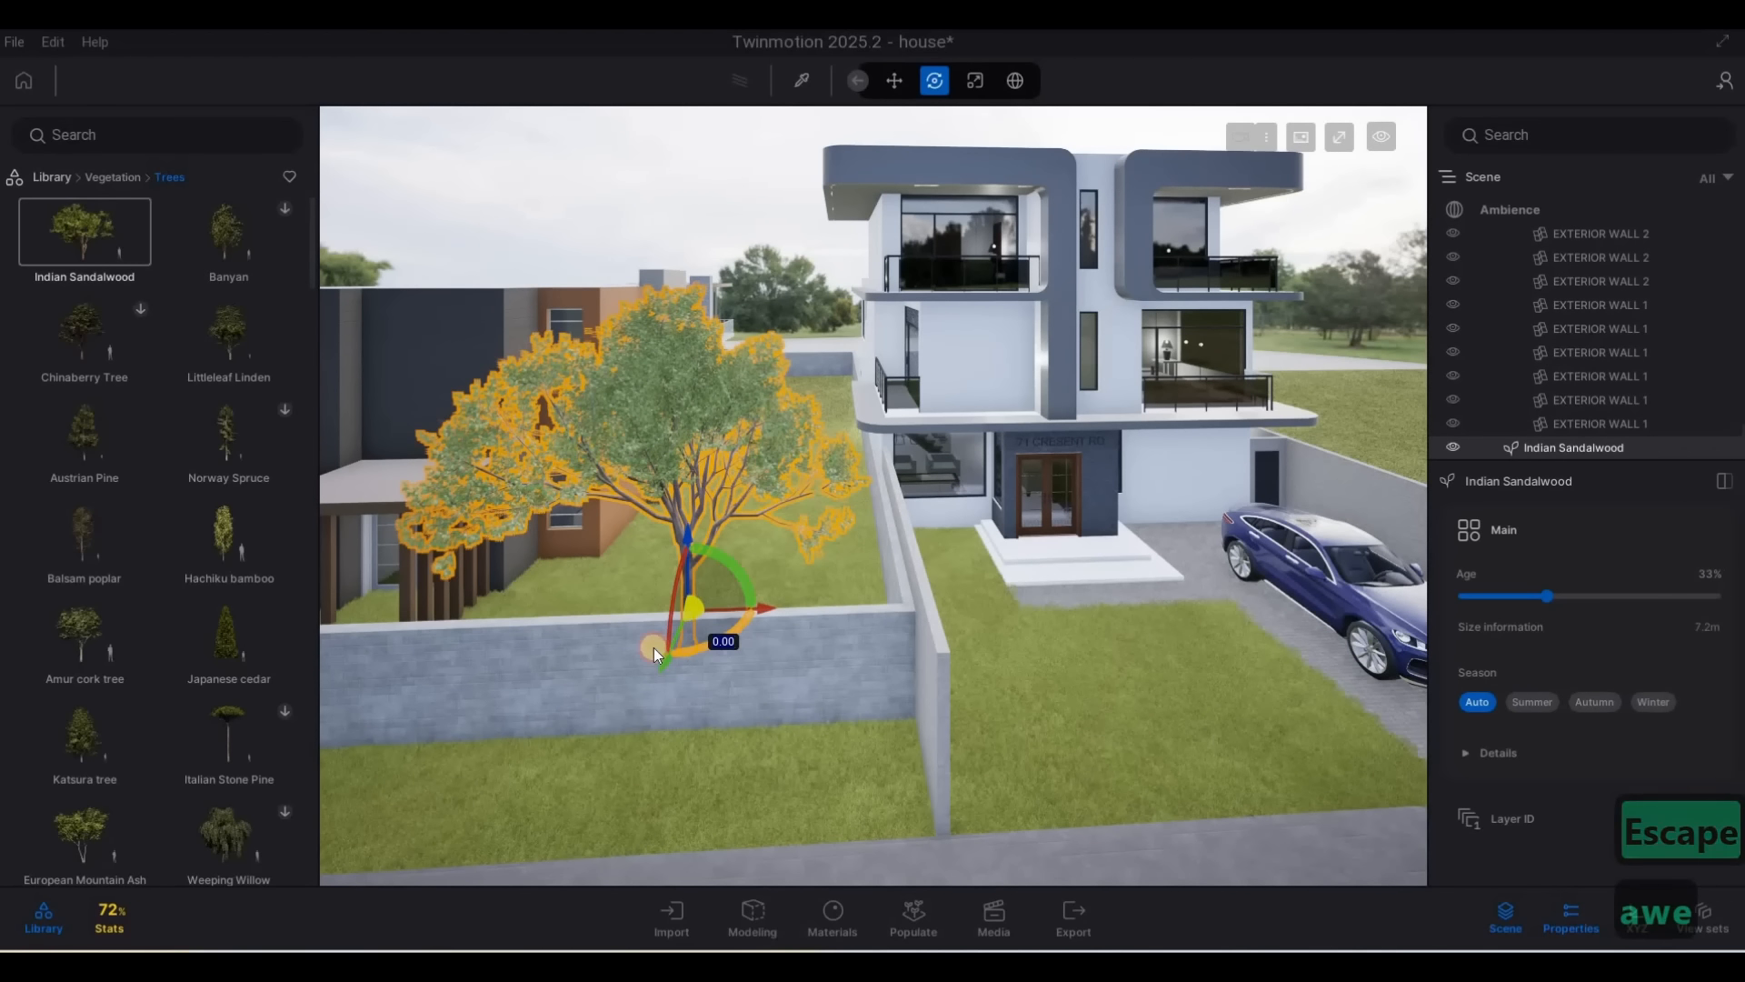
left_click_drag(654, 648, 800, 582)
Place three Austrian Pine trees on the open grass beyond the boundary wall on the main house's driveway side
key("d")
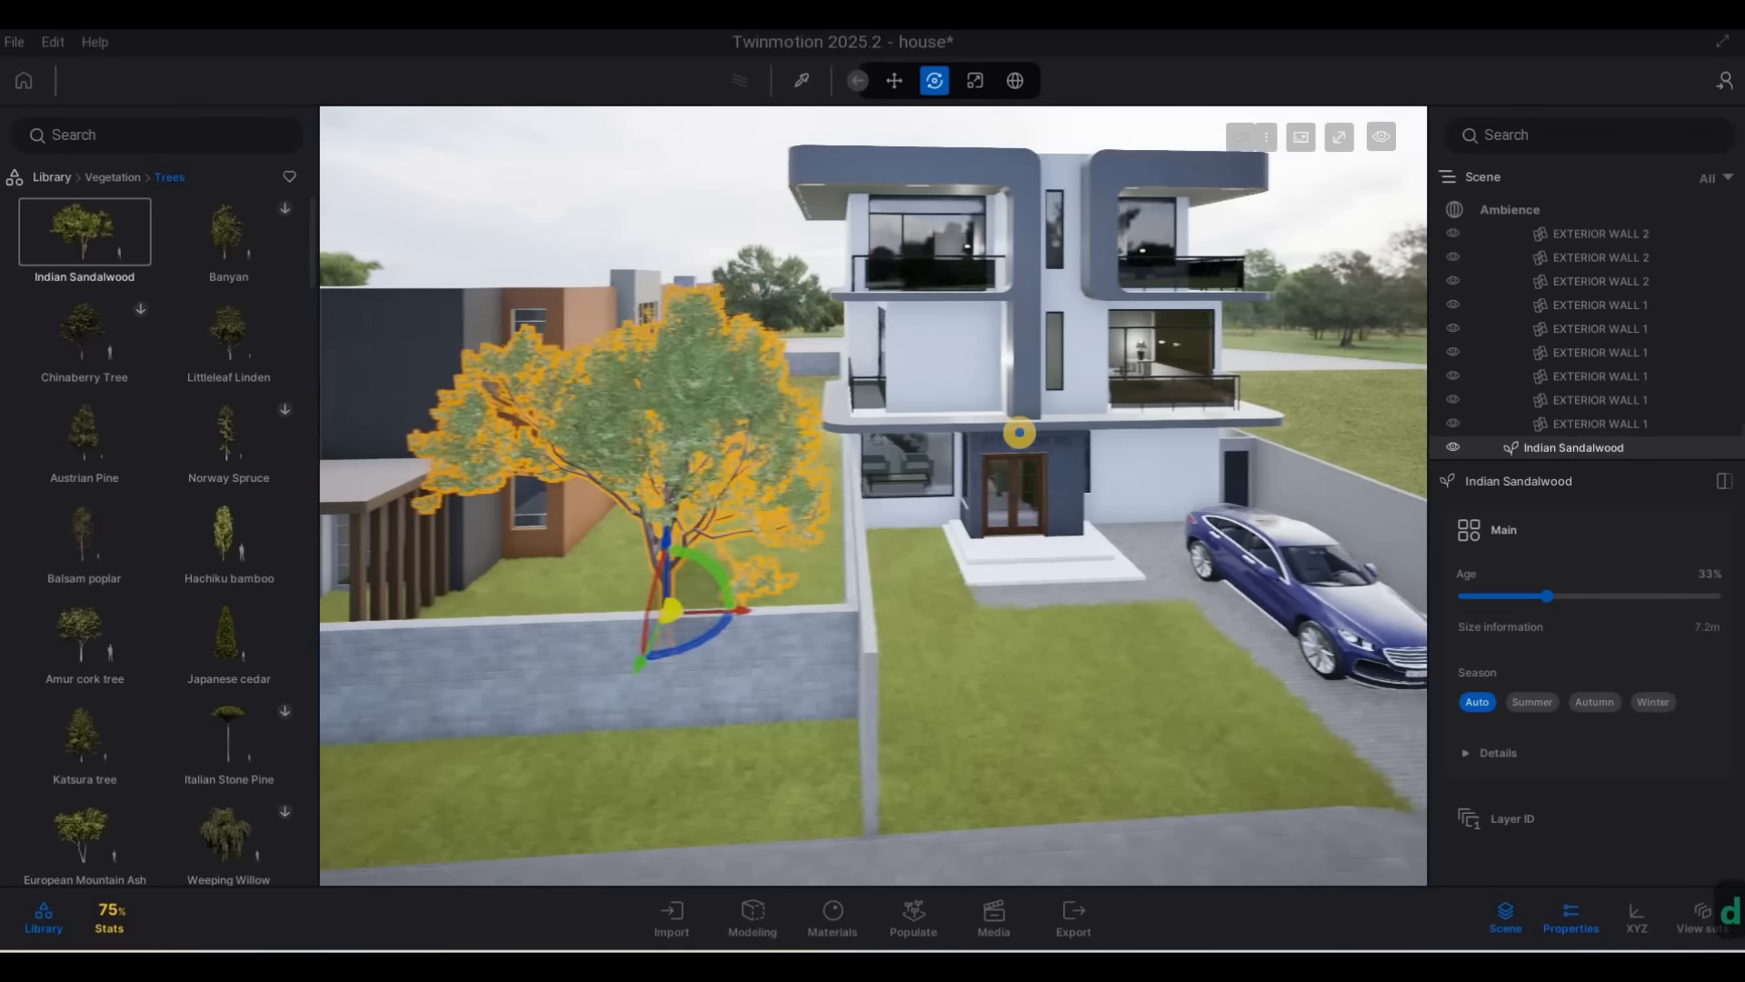
key("e")
key("w")
key("d")
key("s")
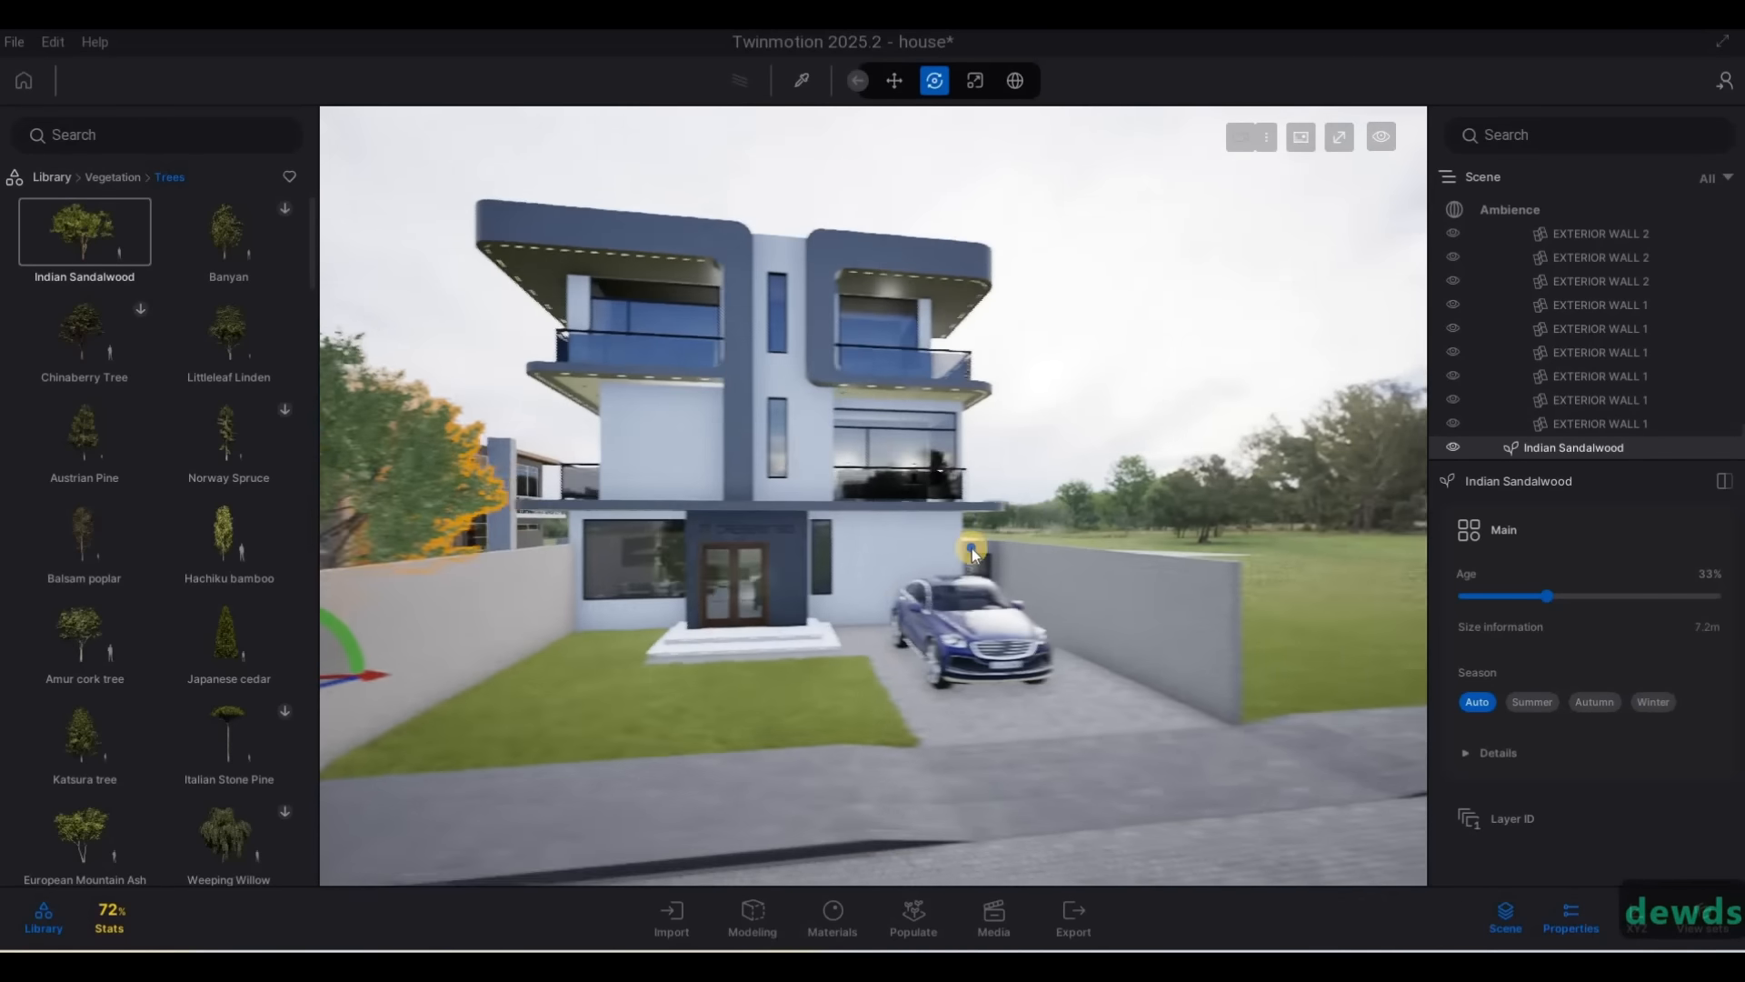
left_click_drag(95, 444, 1104, 595)
left_click_drag(228, 536, 950, 661)
key("d")
key("w")
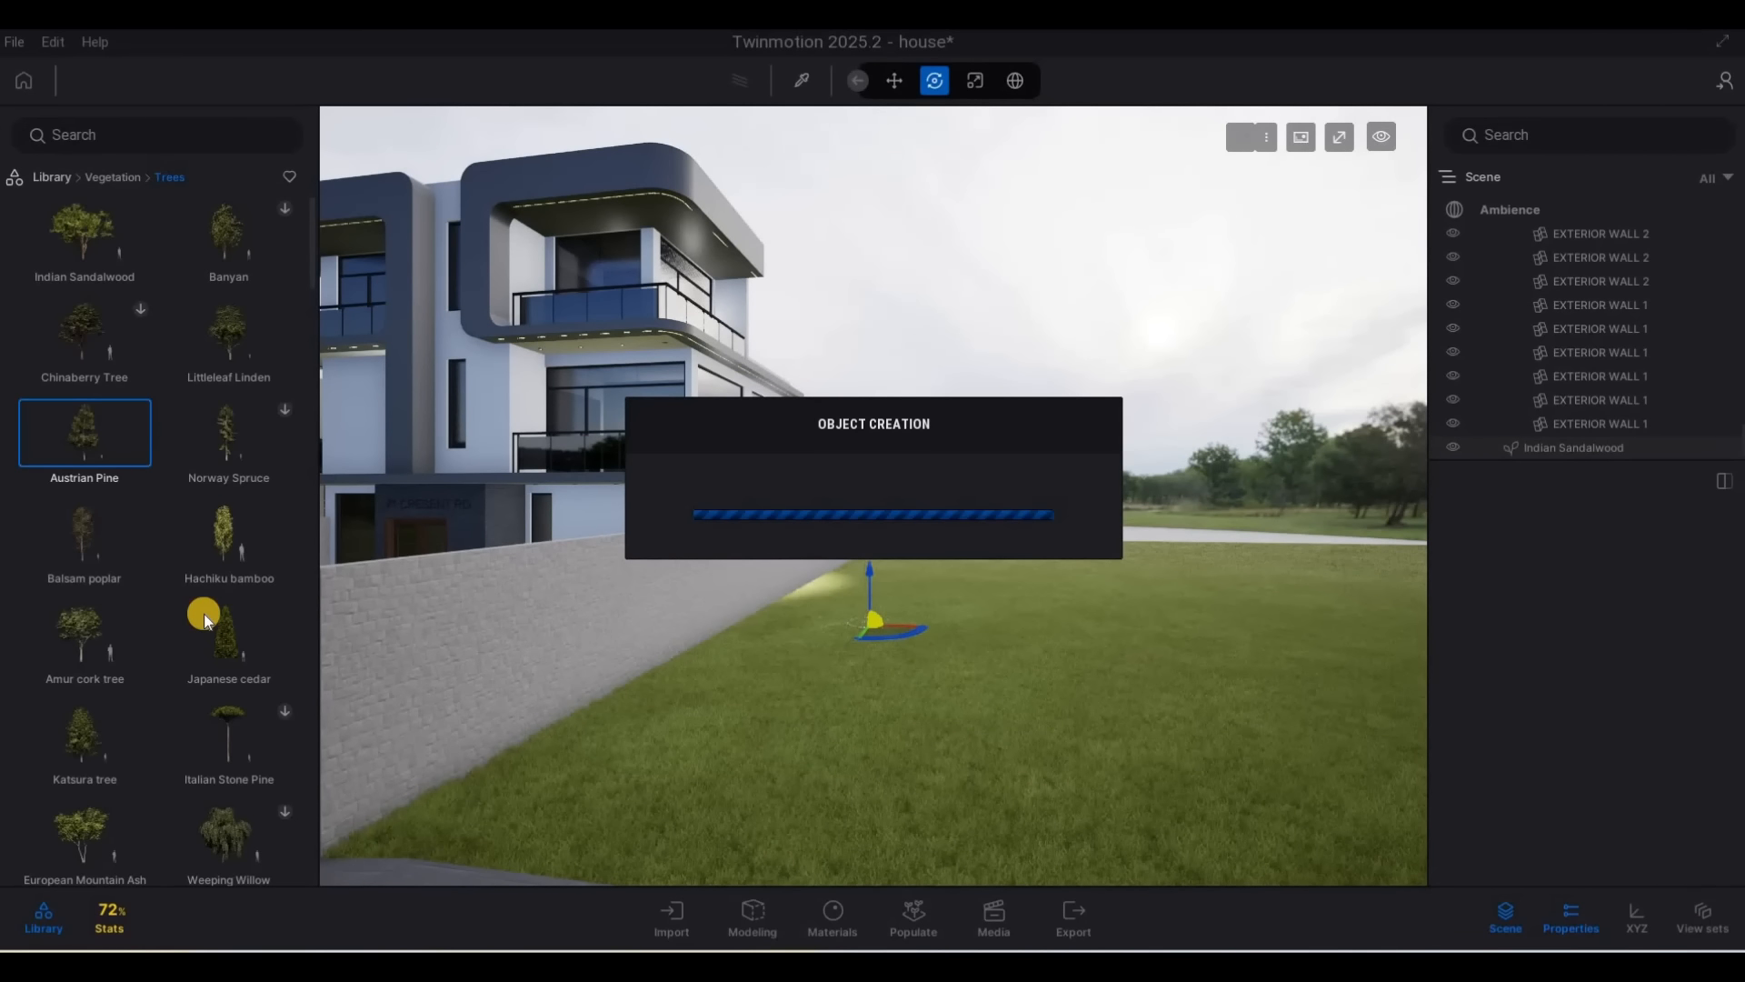
mouse_move(239, 623)
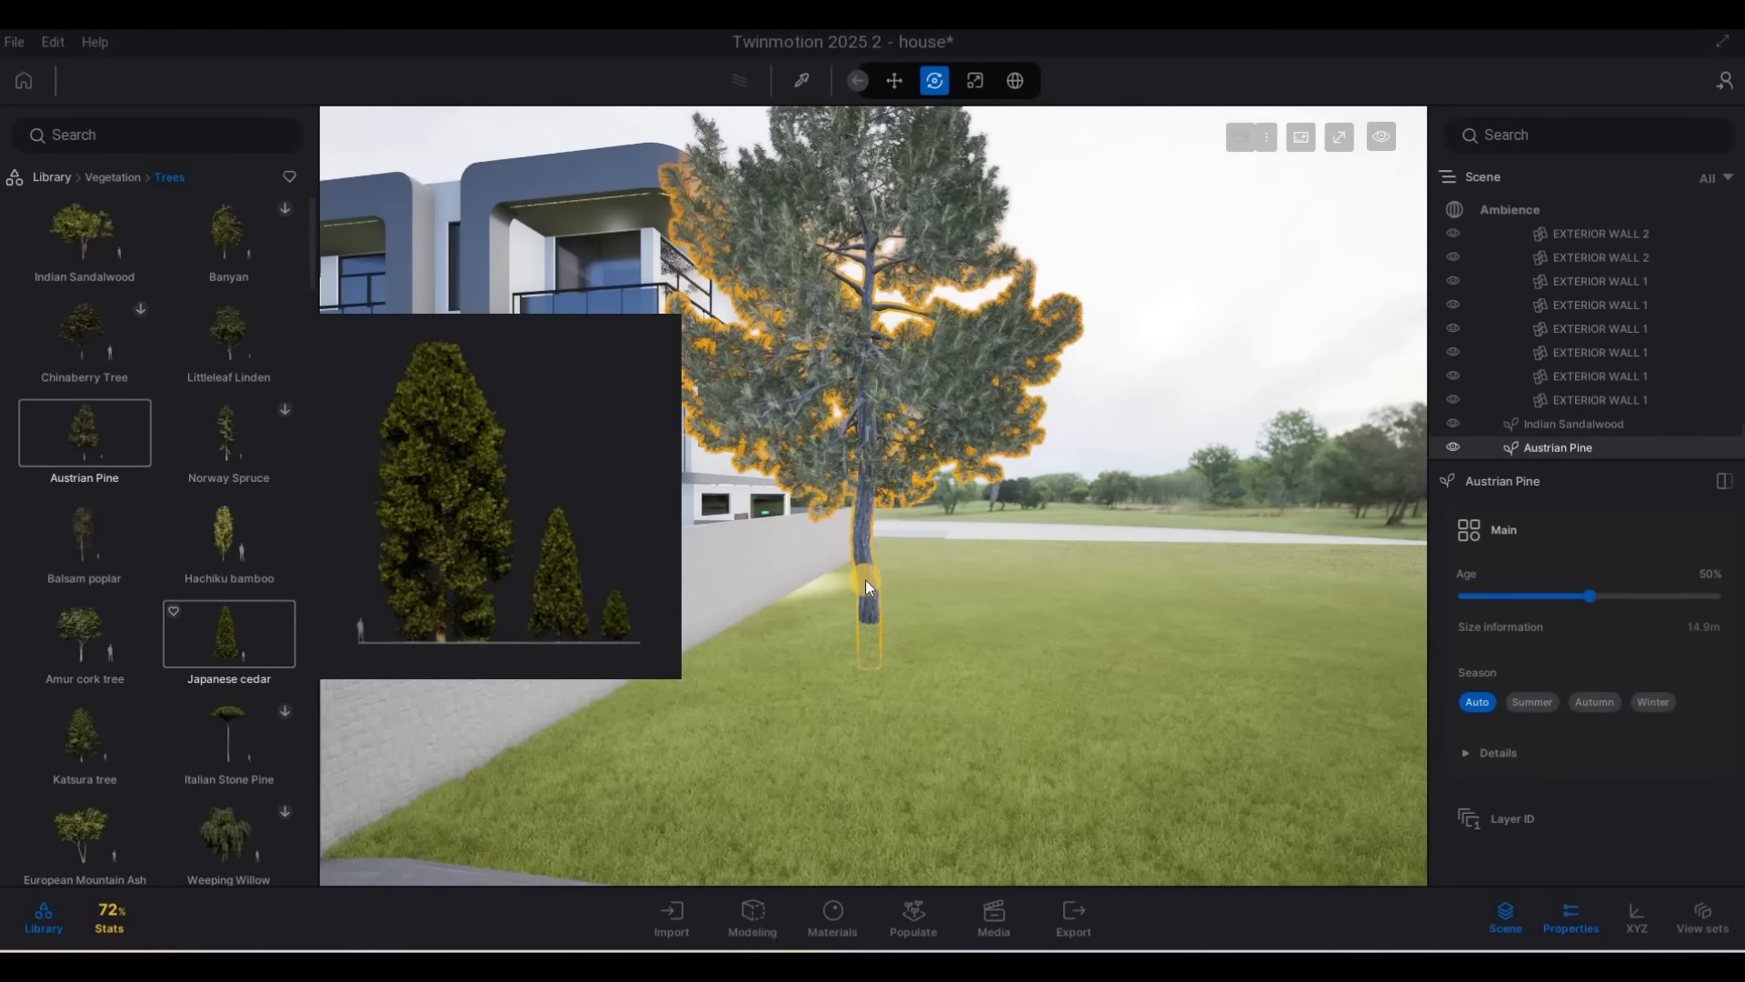
left_click_drag(866, 580, 1267, 564)
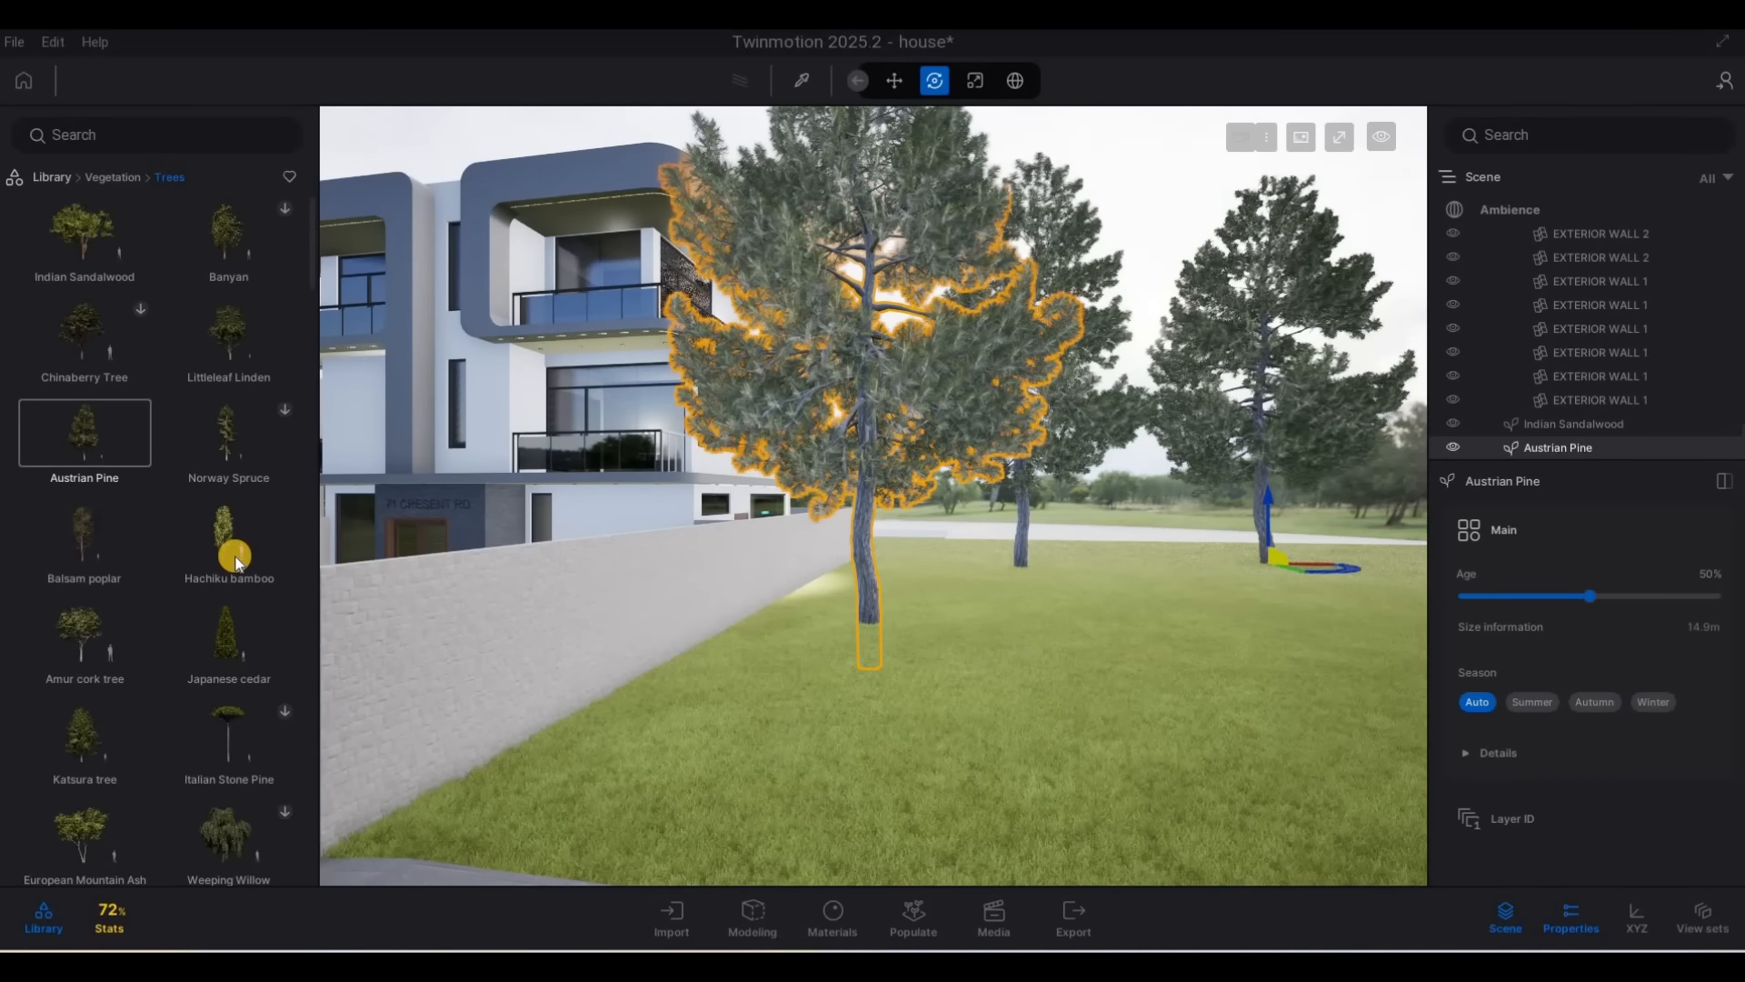
Place Hachiku bamboo from the vegetation library among the Austrian Pines on the open grass beside the main house
left_click_drag(233, 545, 1277, 597)
left_click_drag(1062, 612, 1200, 601)
Scatter Japanese cedar trees across the open grass among the Austrian Pines and bamboo, beside the main house's boundary wall
key("d")
key("d")
key("d")
key("d")
key("d")
key("d")
key("d")
key("d")
key("d")
key("d")
key("d")
key("d")
key("d")
key("d")
key("d")
key("d")
key("d")
key("d")
key("d")
key("d")
key("d")
key("d")
key("d")
key("d")
key("d")
key("d")
key("d")
left_click_drag(261, 692, 906, 651)
left_click_drag(1044, 615, 621, 566)
key("d")
key("d")
key("d")
key("d")
key("d")
key("d")
key("d")
key("d")
left_click(1018, 595)
key("d")
key("s")
key("s")
key("s")
key("s")
key("s")
key("s")
key("s")
key("s")
key("s")
key("s")
key("a")
left_click(620, 567)
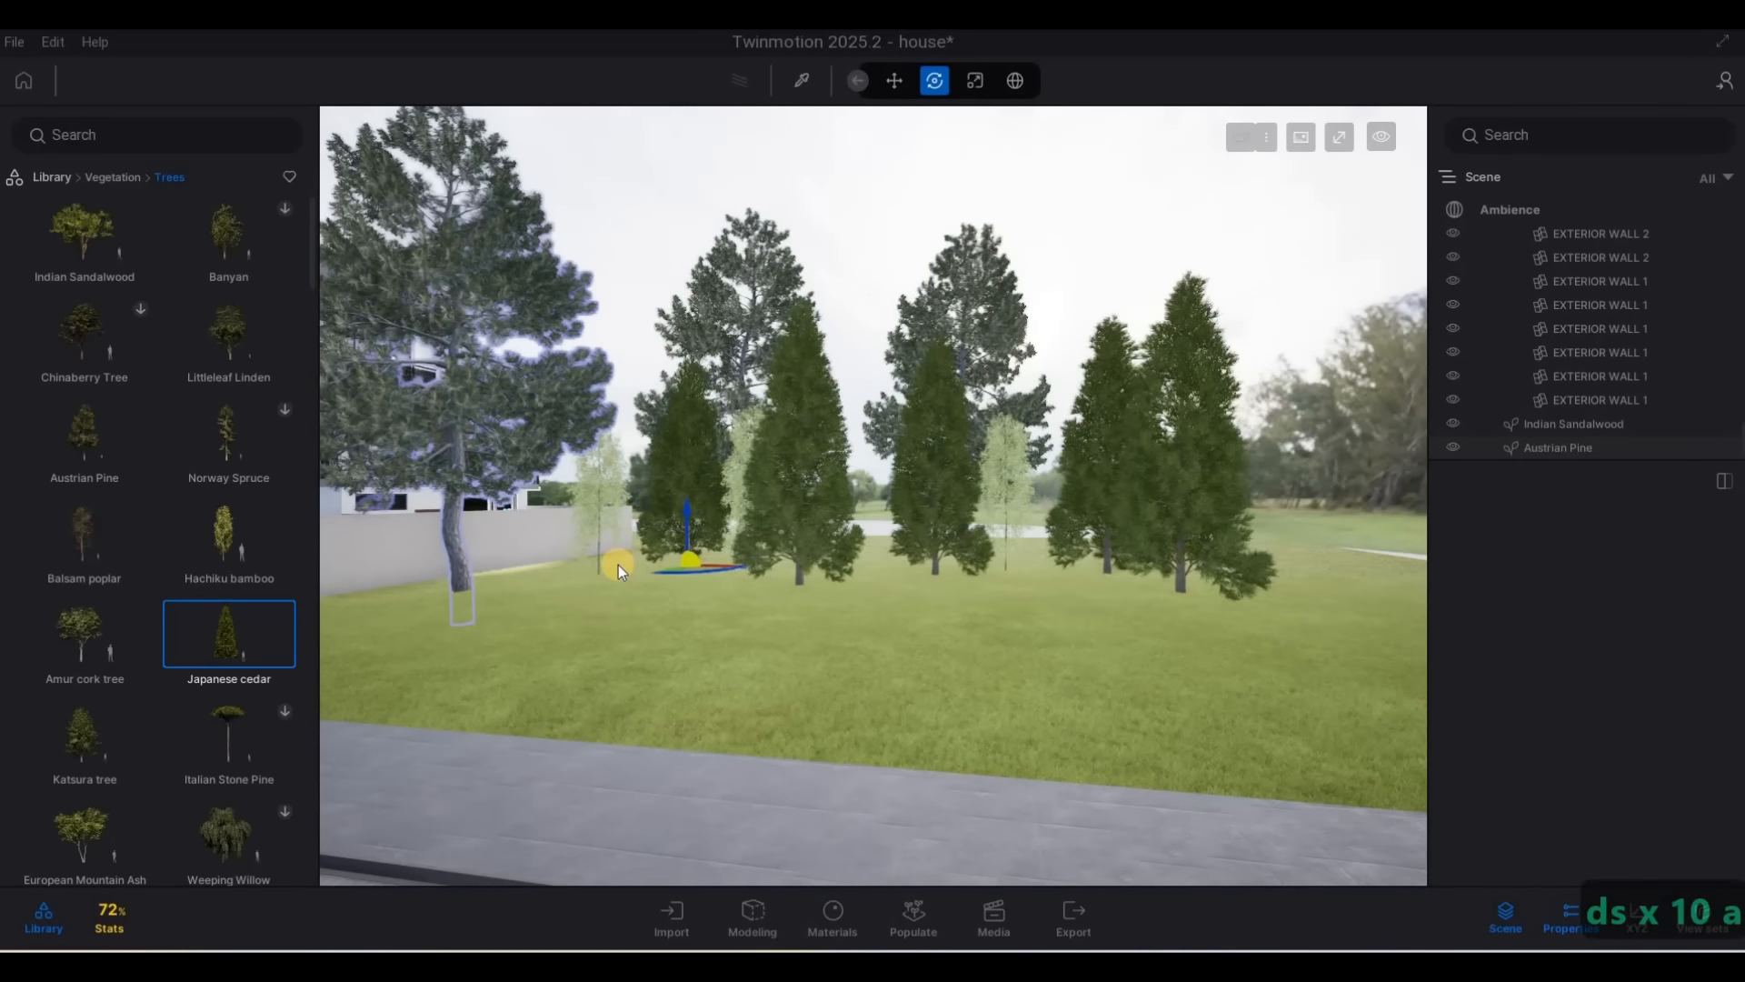
left_click(830, 641)
key("d")
key("s")
left_click(1180, 567)
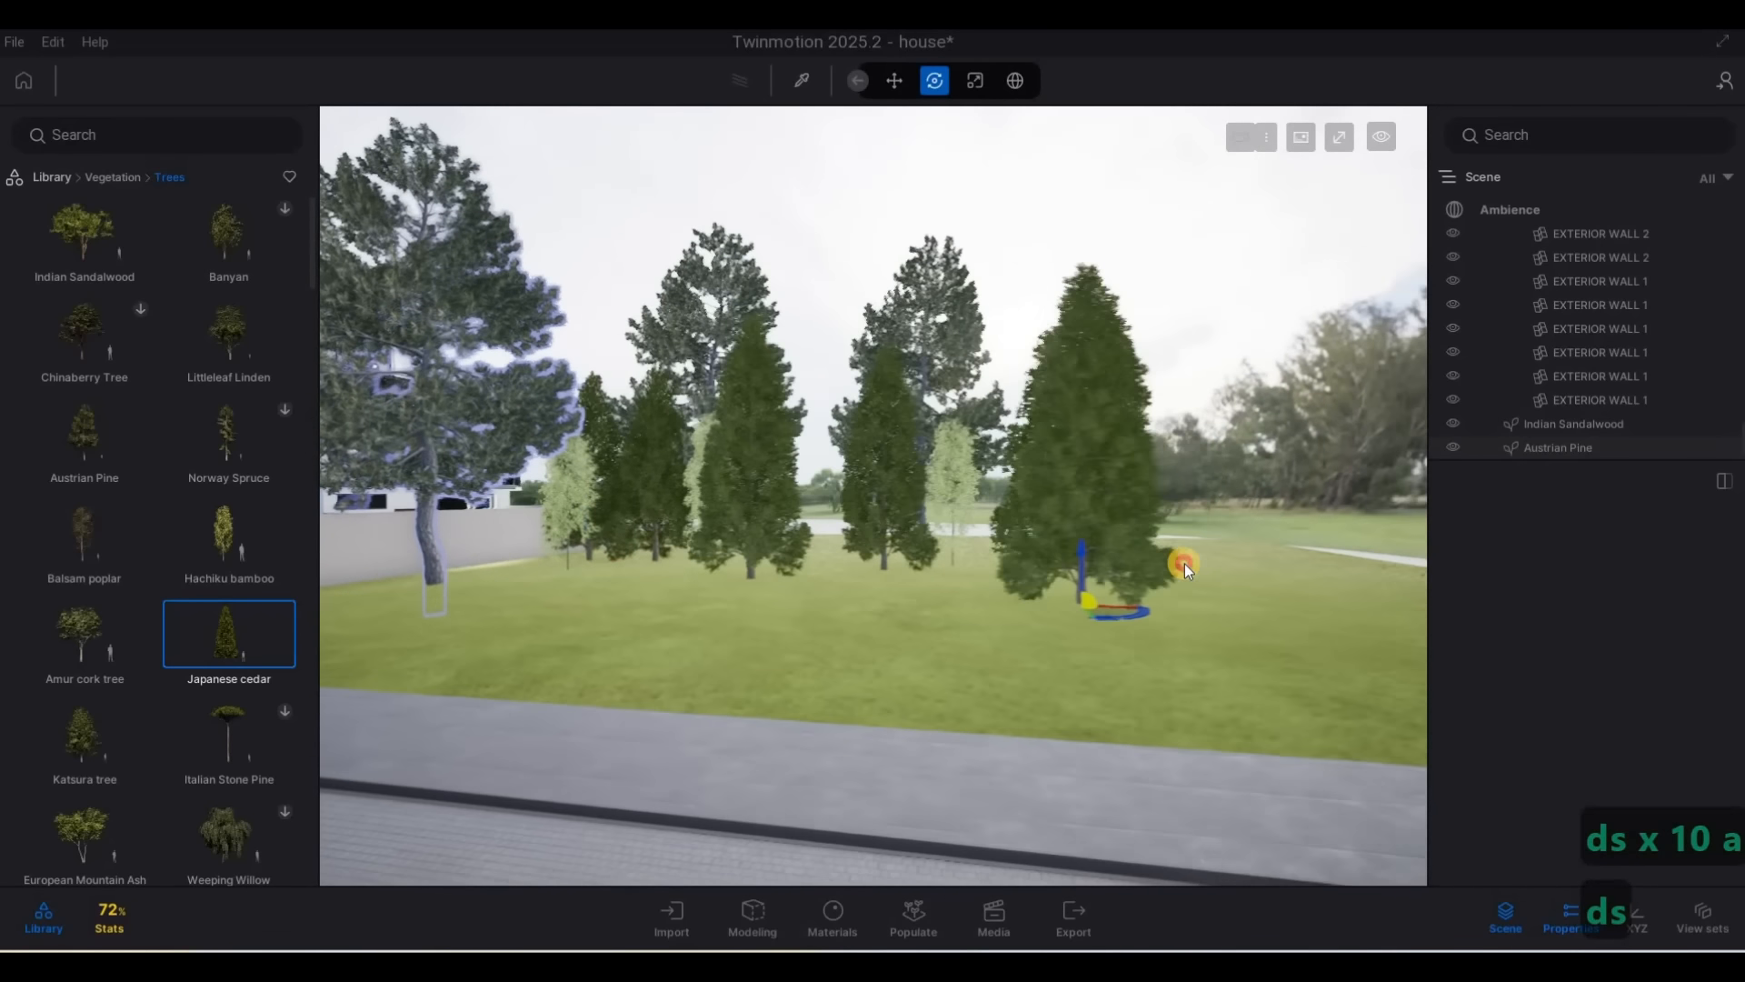
left_click(604, 650)
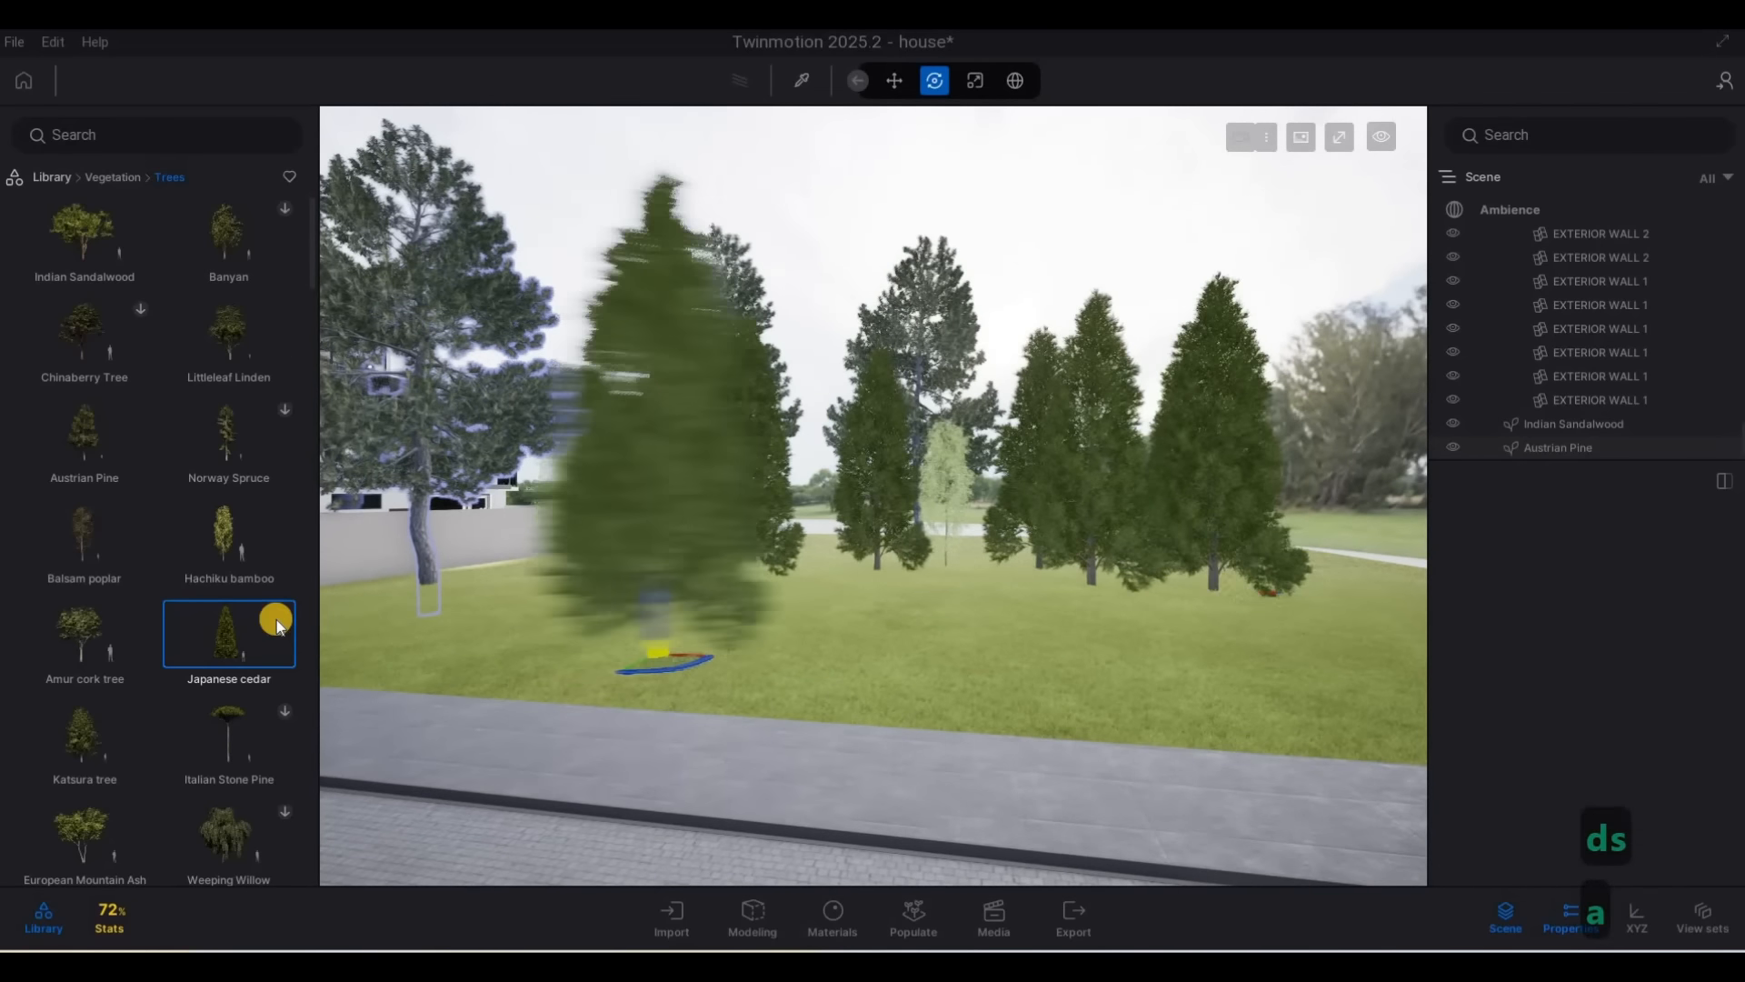
Place four Katsura trees in front of and between the Japanese cedars on the open grass
key("a")
key("a")
key("a")
key("a")
key("a")
key("a")
key("a")
key("a")
key("a")
key("a")
key("a")
key("a")
key("a")
key("a")
key("a")
key("a")
key("a")
key("a")
key("a")
key("a")
left_click(84, 735)
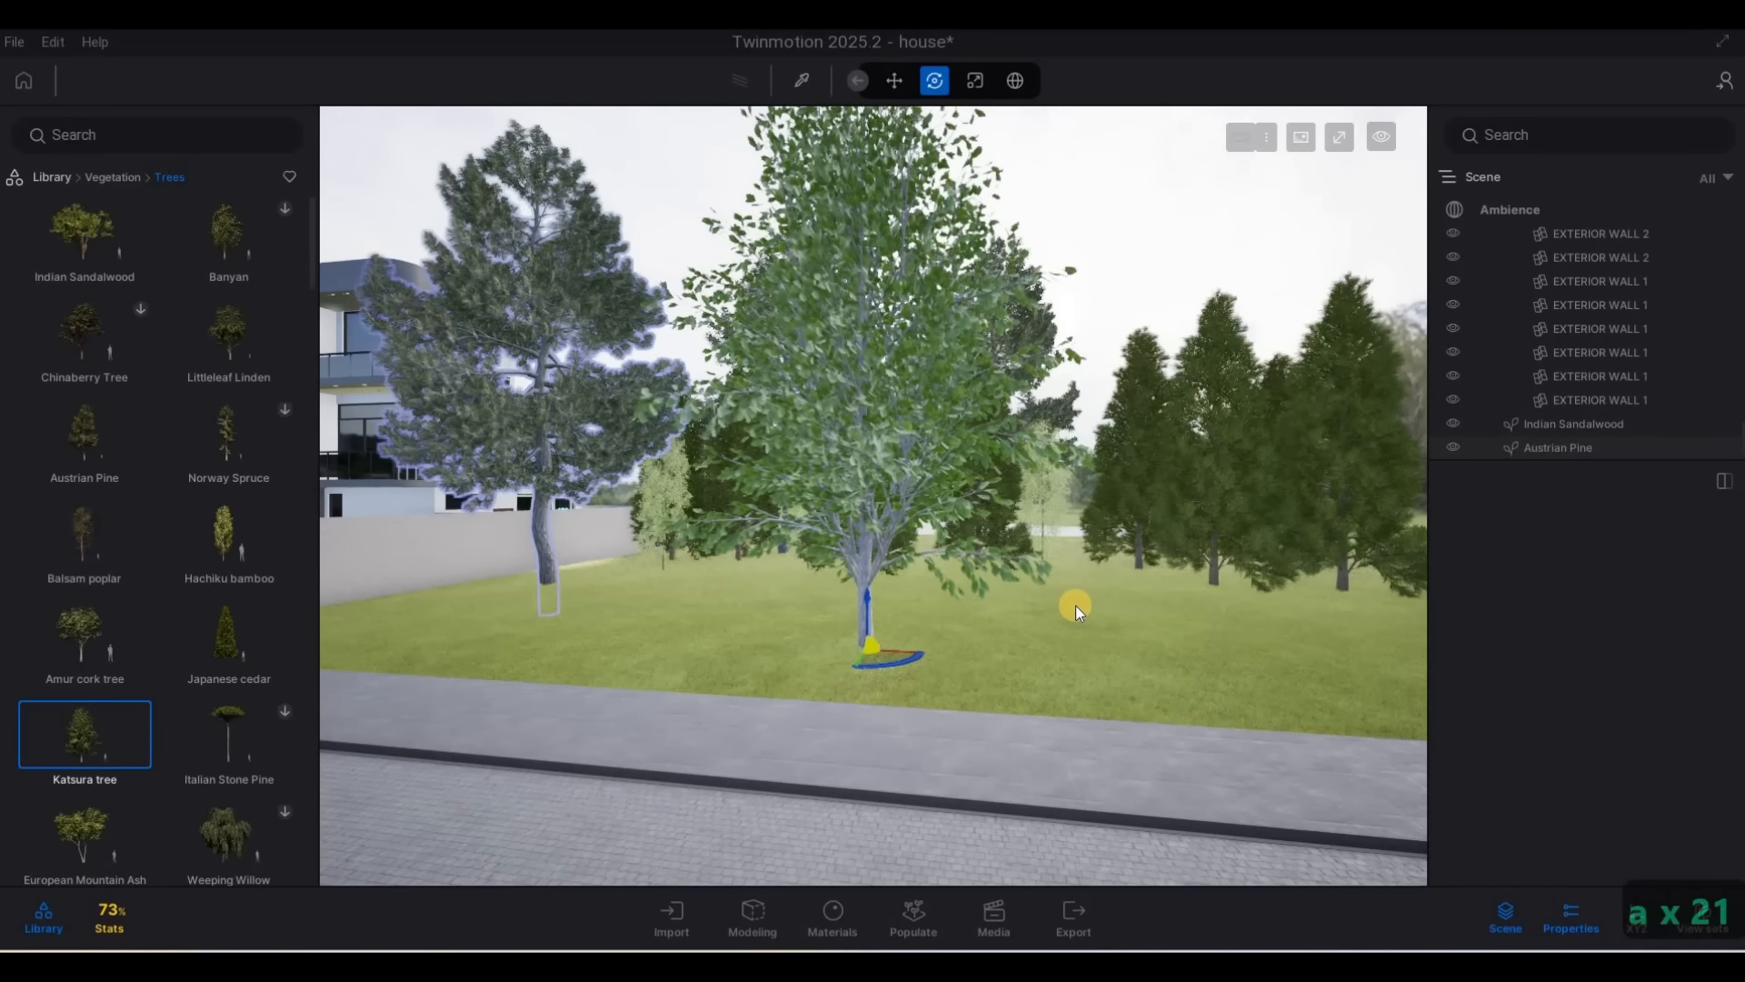
left_click(1122, 589)
left_click(1010, 579)
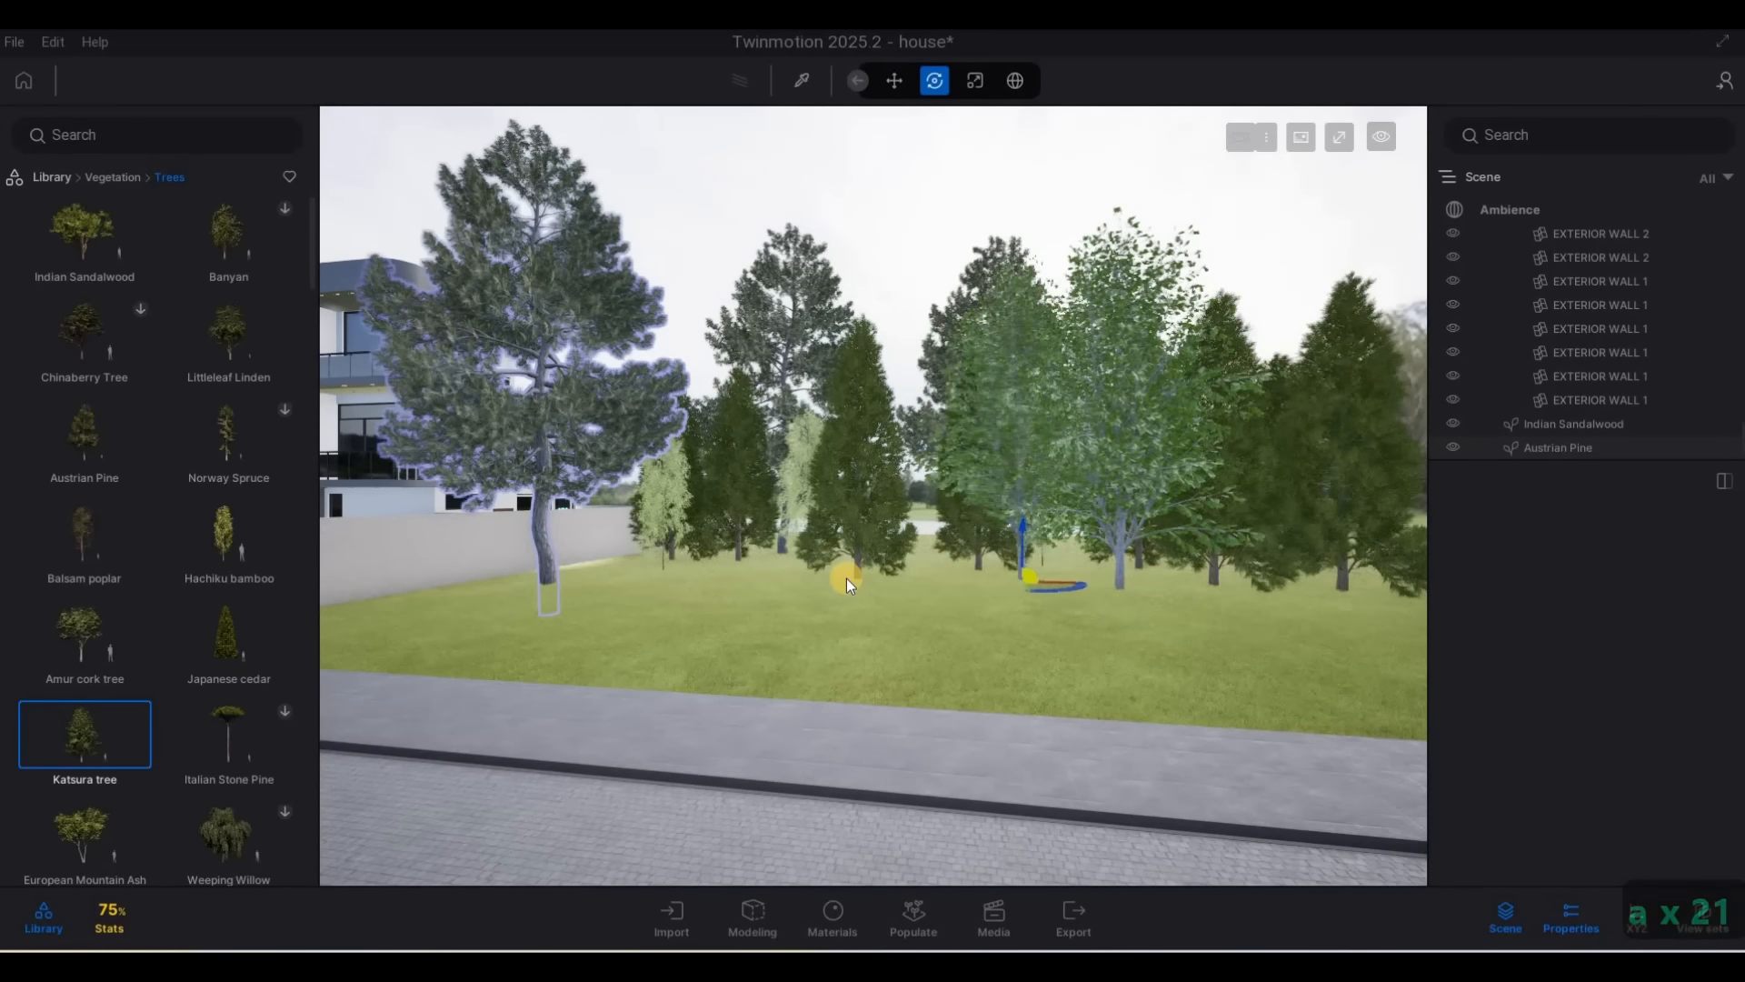
left_click(828, 578)
key("d")
key("d")
key("d")
key("d")
key("d")
key("d")
key("d")
key("d")
key("d")
key("d")
key("d")
key("d")
key("d")
key("d")
key("d")
key("d")
key("d")
key("d")
key("d")
key("d")
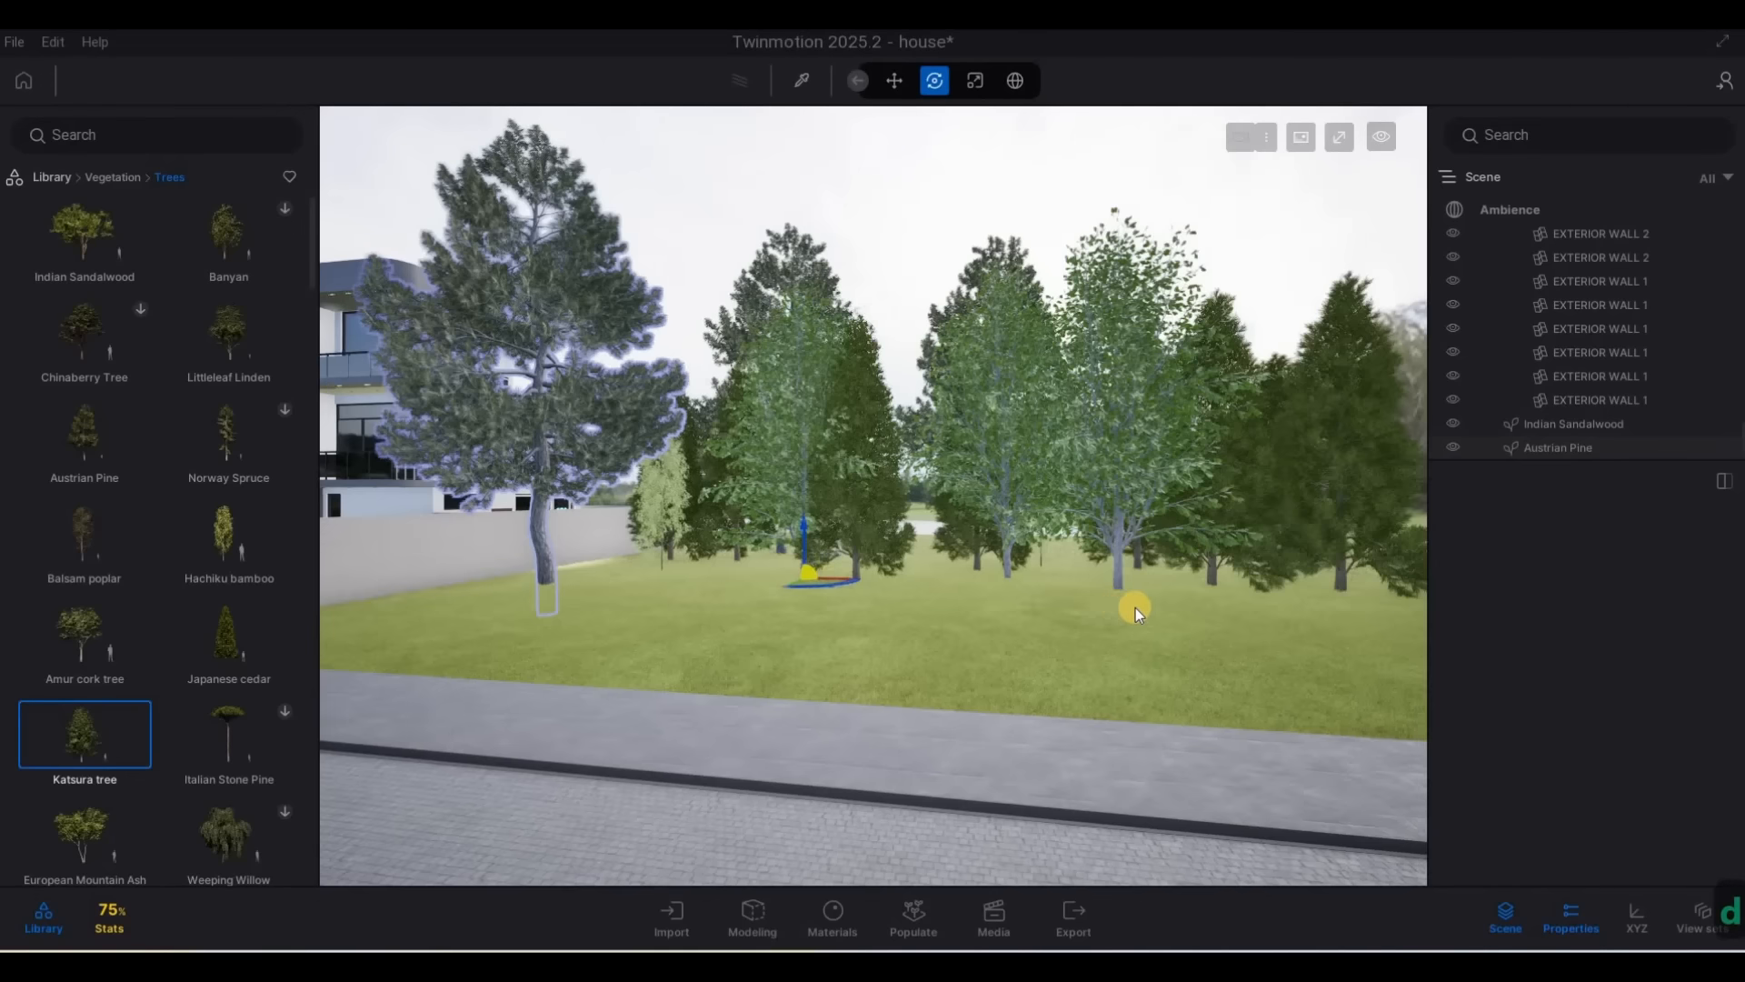
left_click(1326, 583)
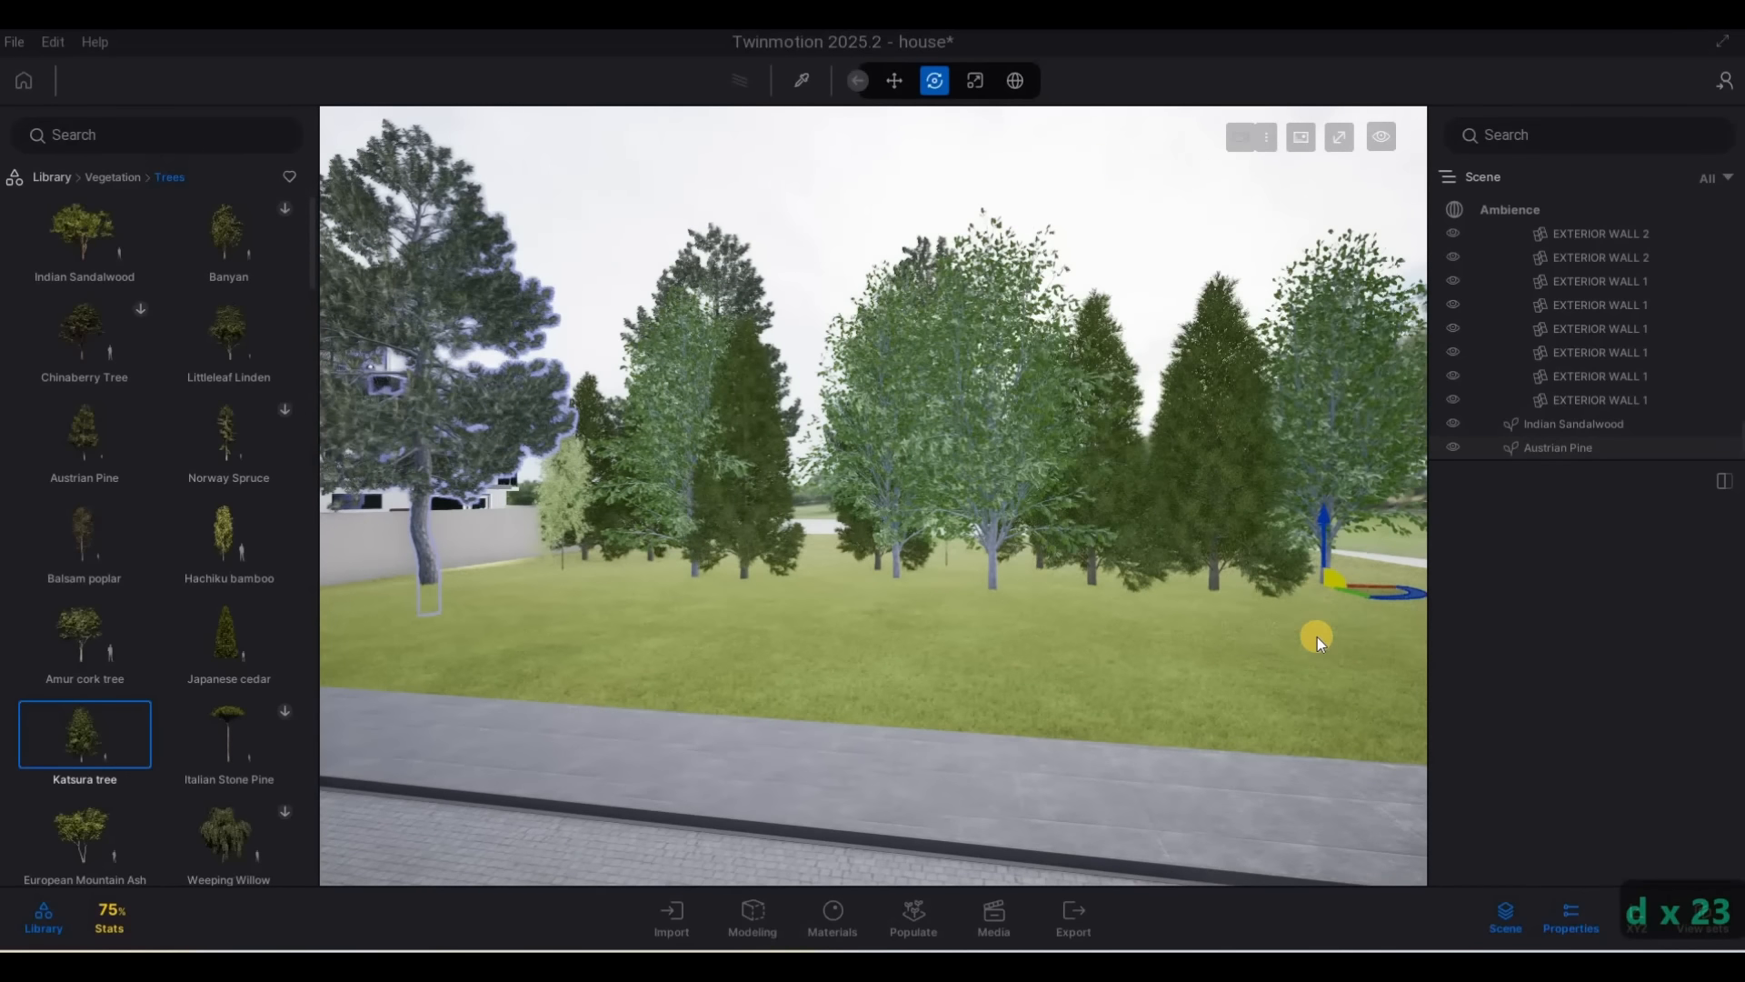
left_click(1340, 643)
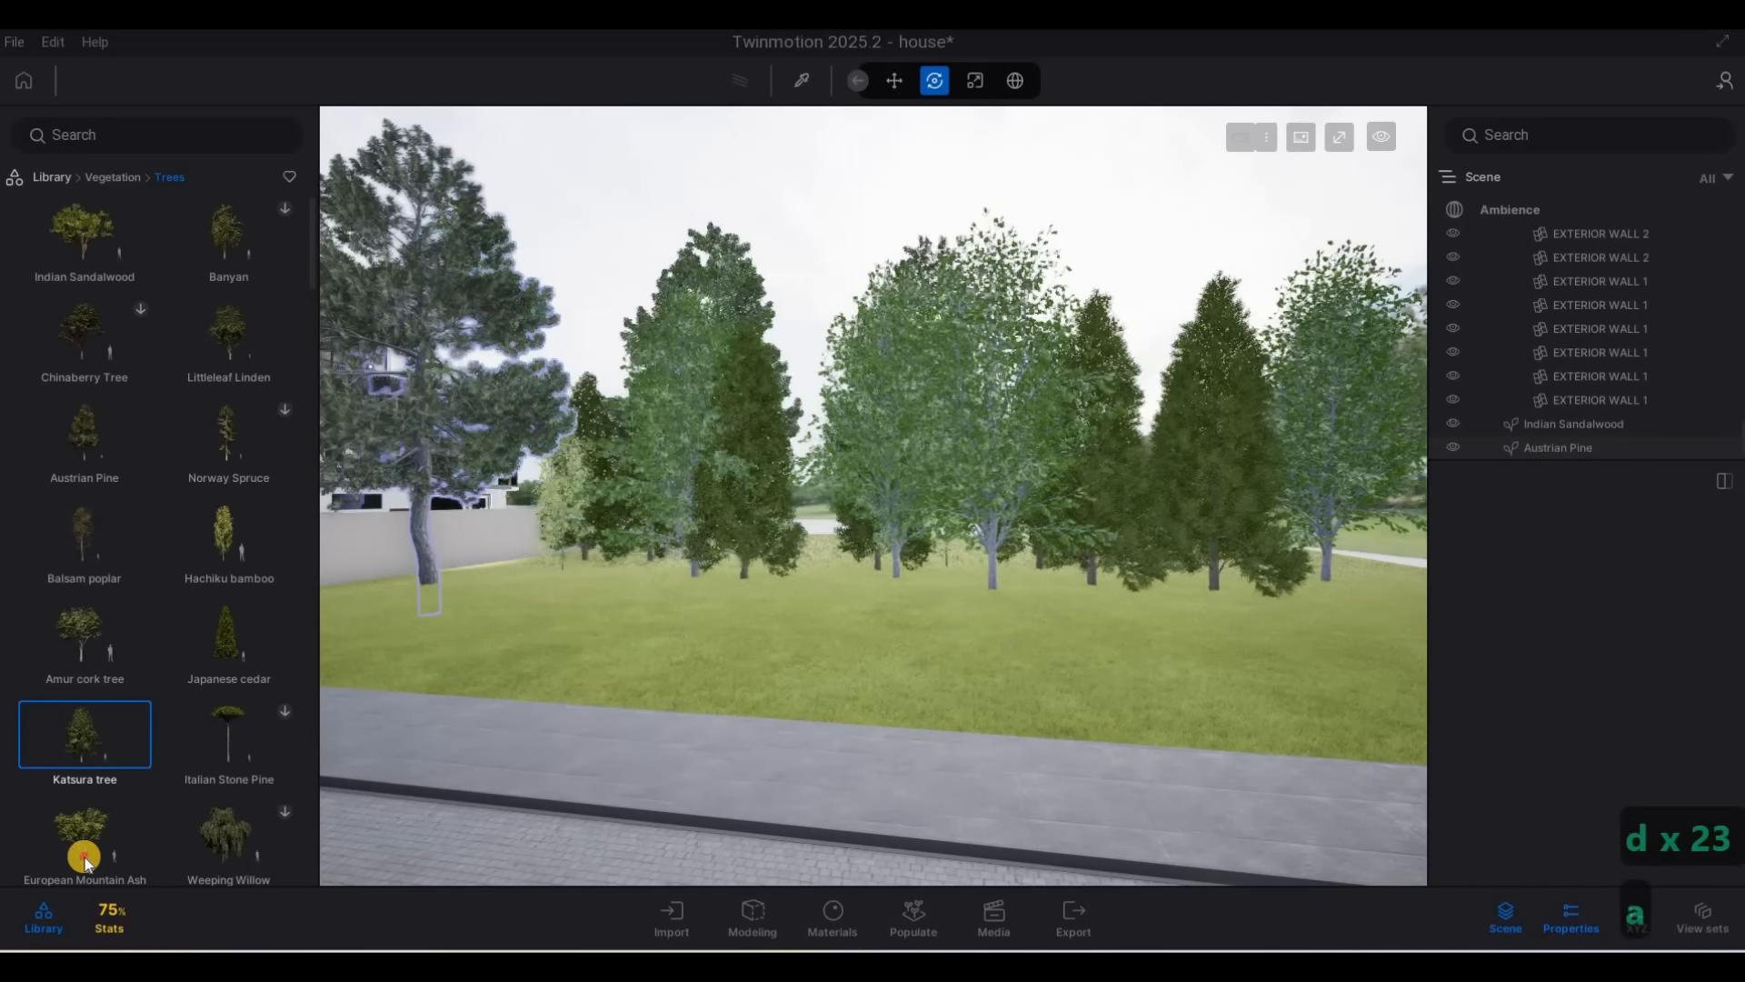
Place three European Mountain Ash trees in a spaced row on the grass nearest the pavement, in front of the Katsura trees
key("a")
key("a")
key("a")
key("a")
key("a")
key("a")
key("a")
key("a")
key("a")
key("a")
key("a")
key("a")
key("a")
key("a")
key("a")
key("a")
key("a")
key("a")
key("a")
left_click(84, 832)
left_click(729, 631)
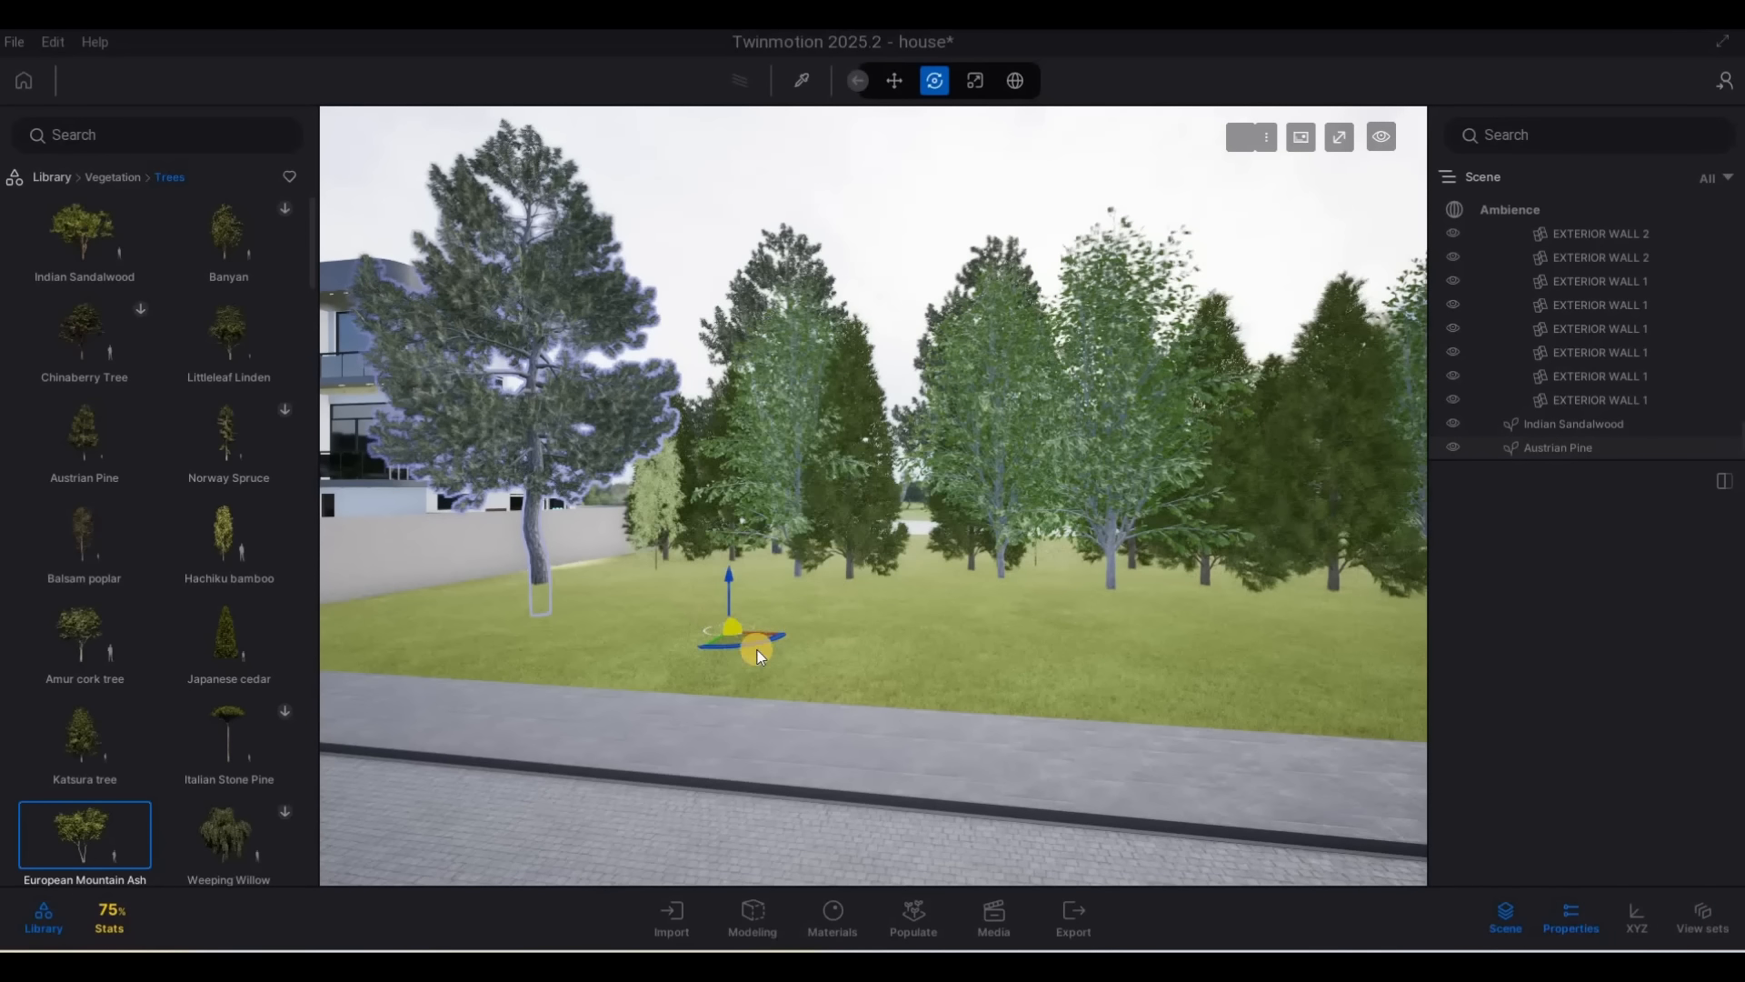
left_click(1053, 627)
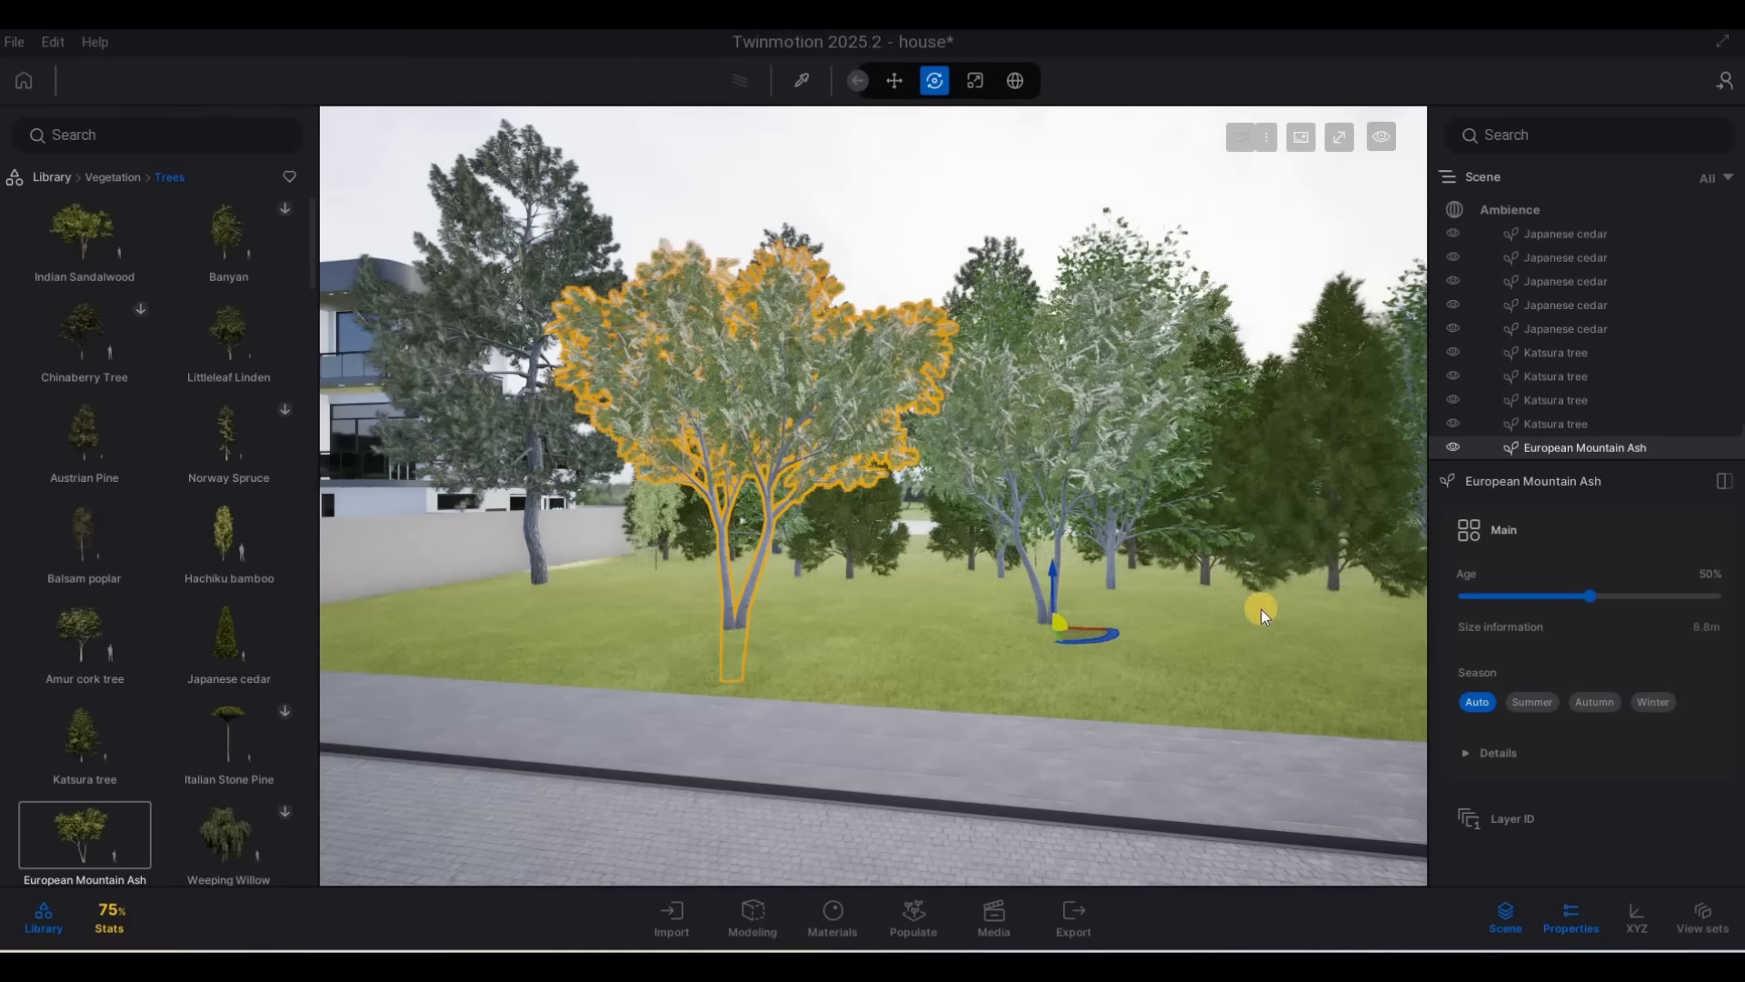
left_click(1261, 610)
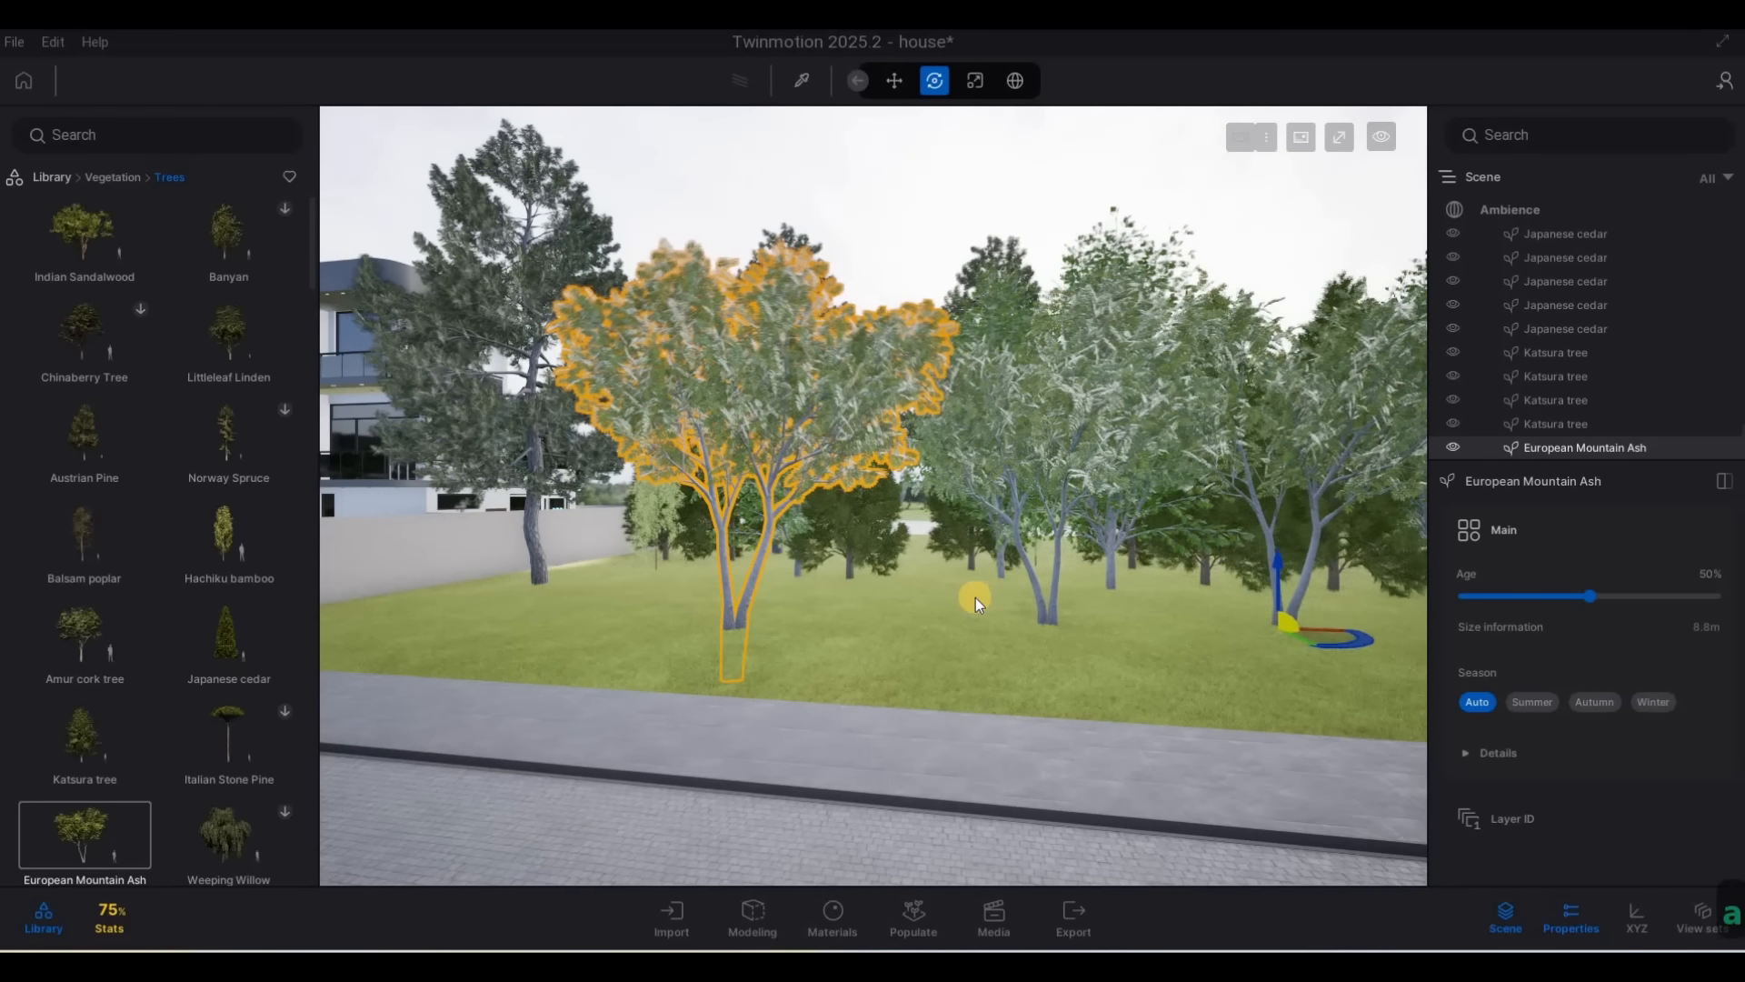
Download the Banyan and Vine maple assets while browsing the vegetation library for more tree species
key("a")
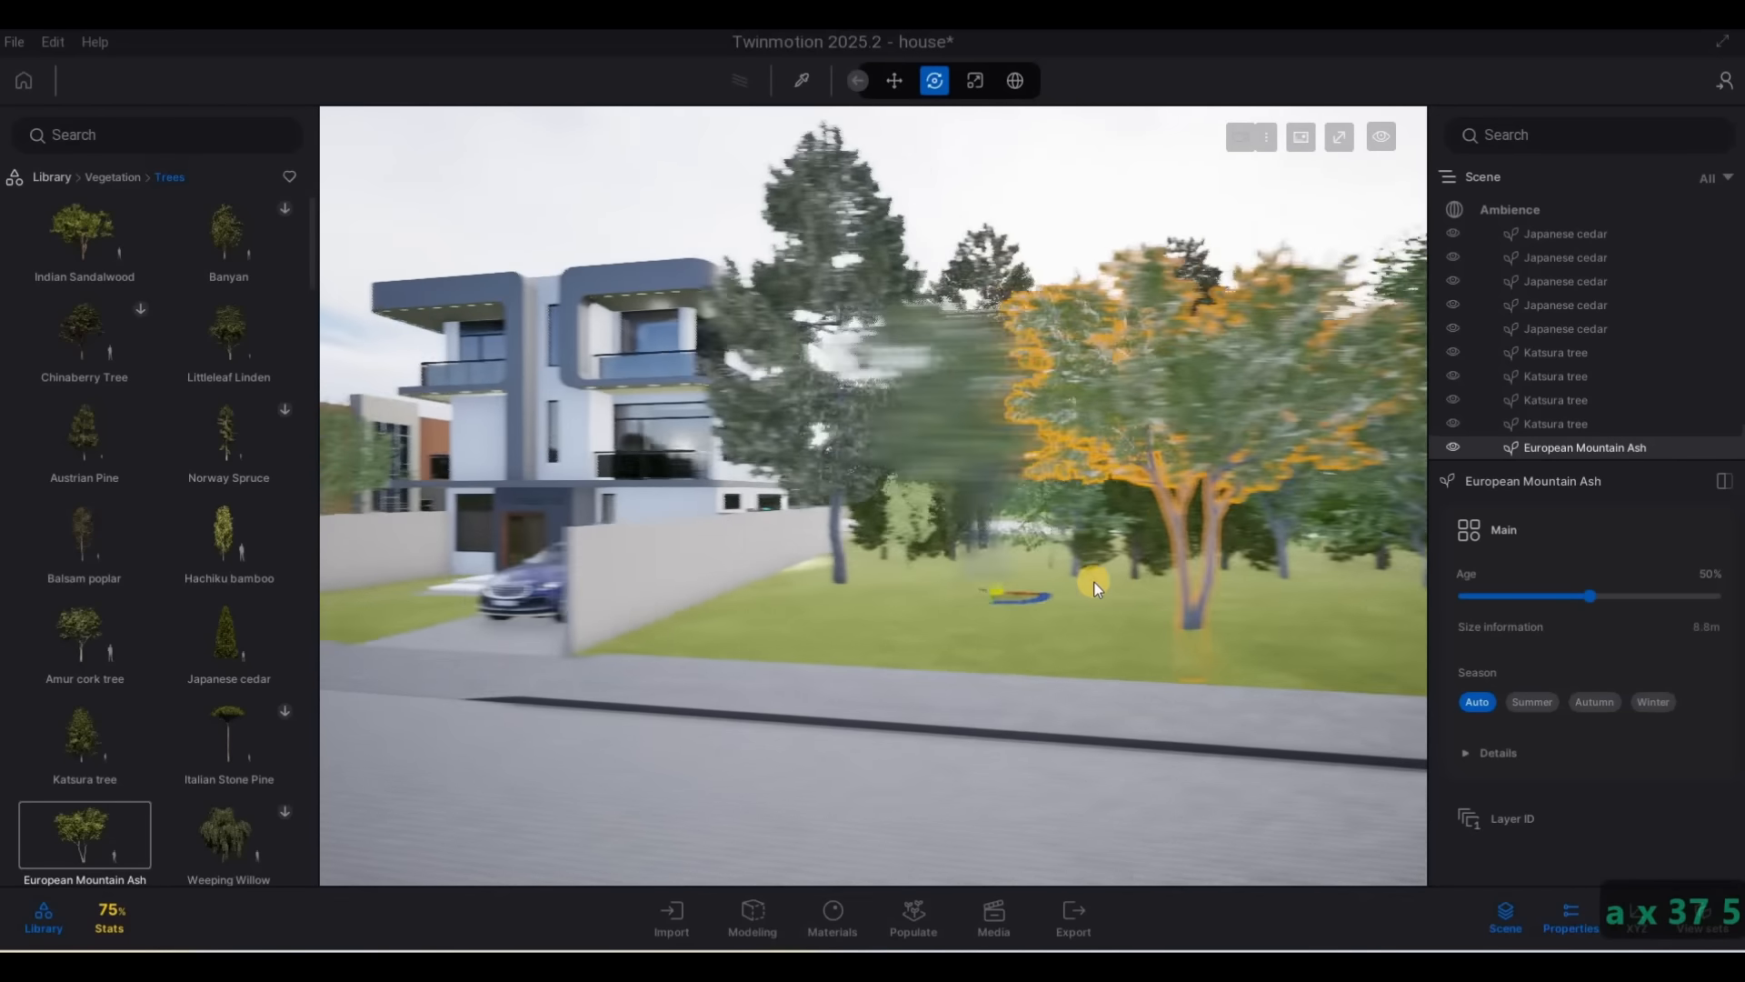
key("d")
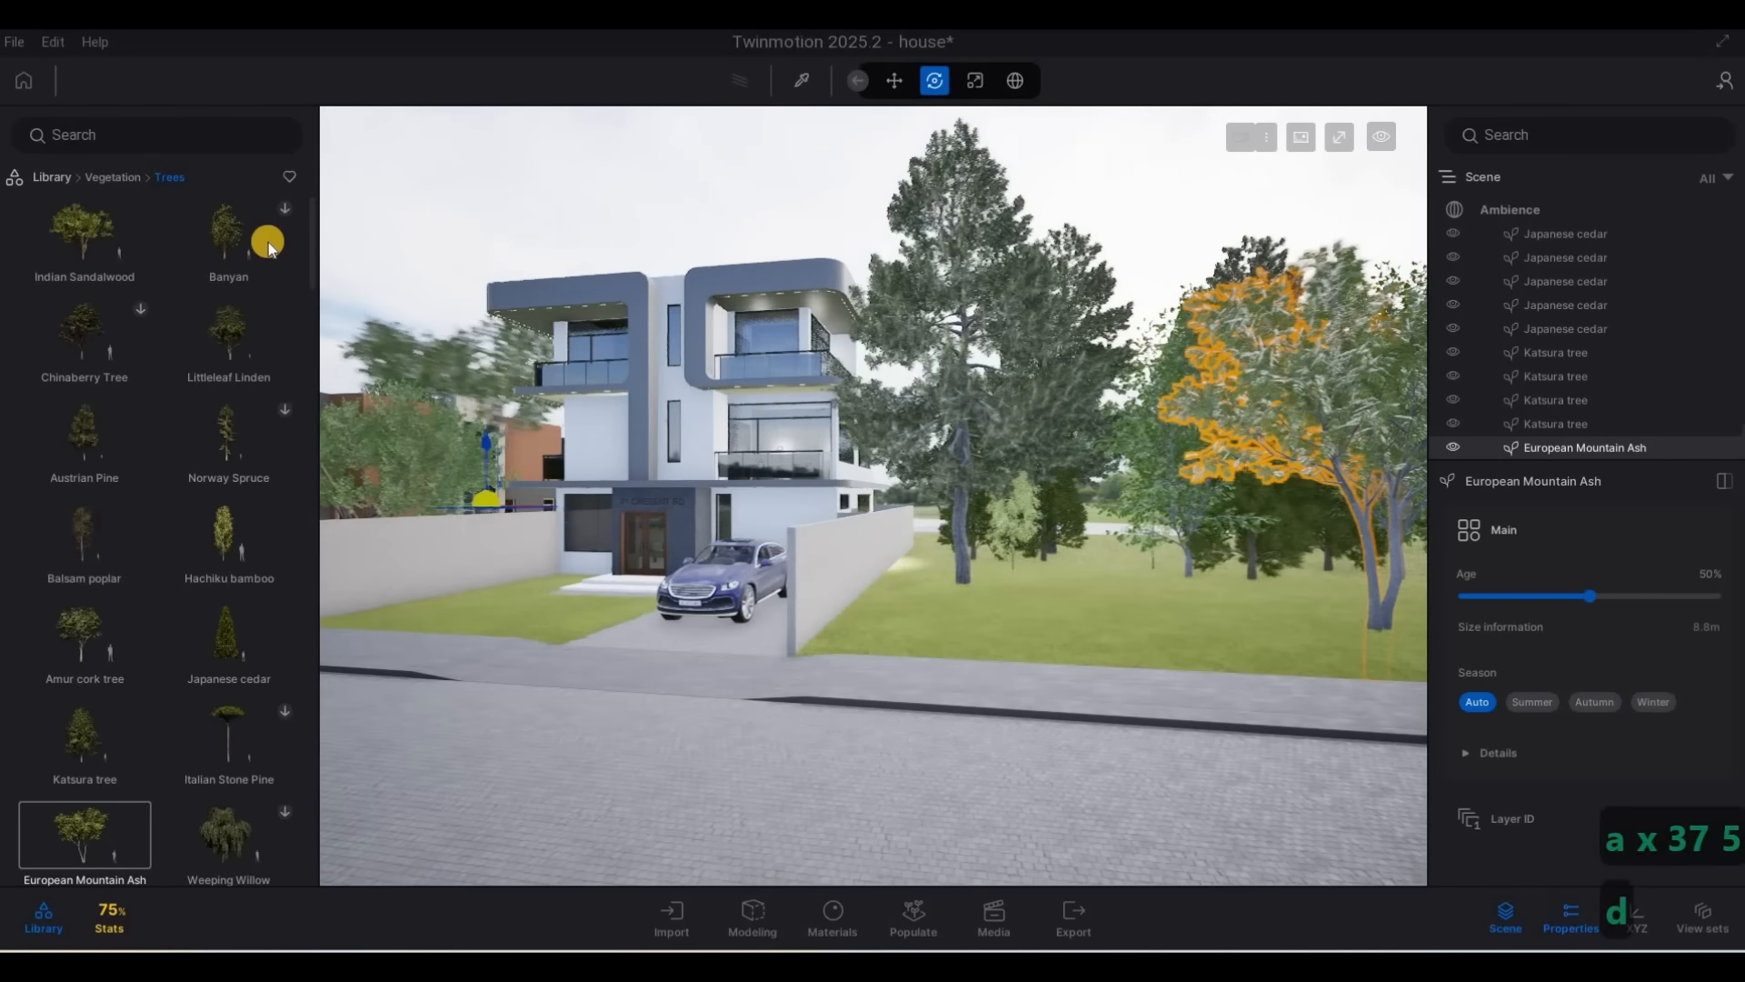
left_click(292, 212)
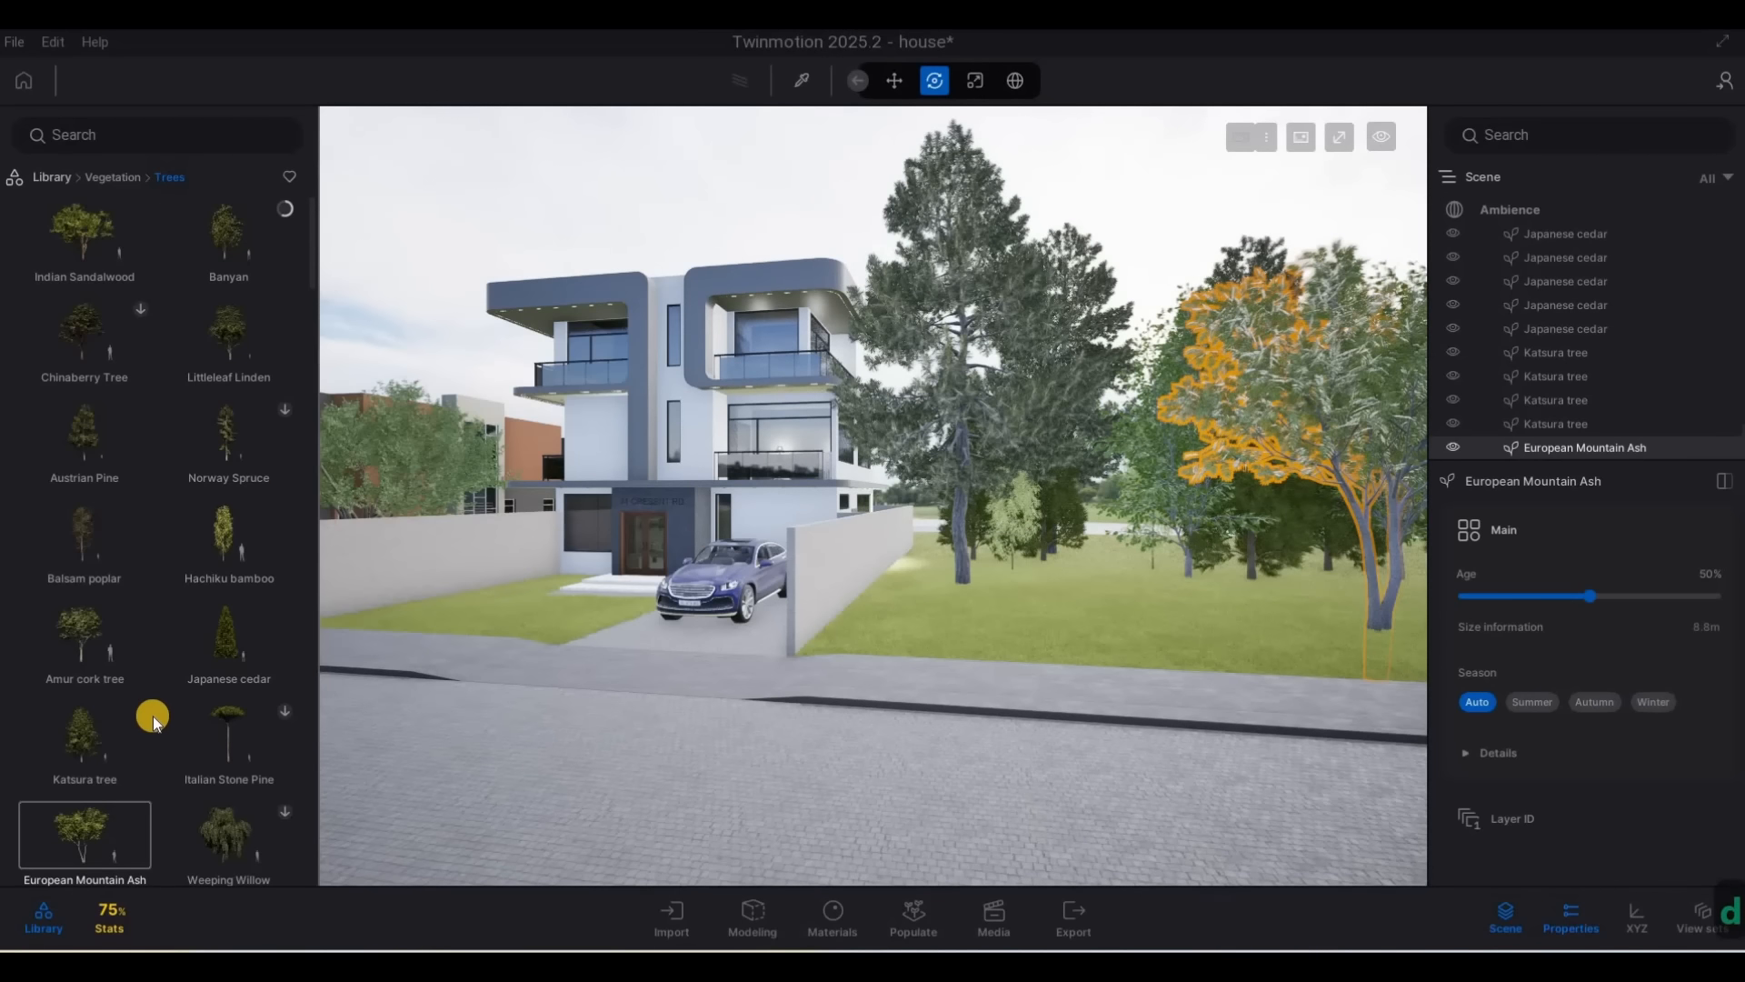
scroll(152, 715, "down", 2)
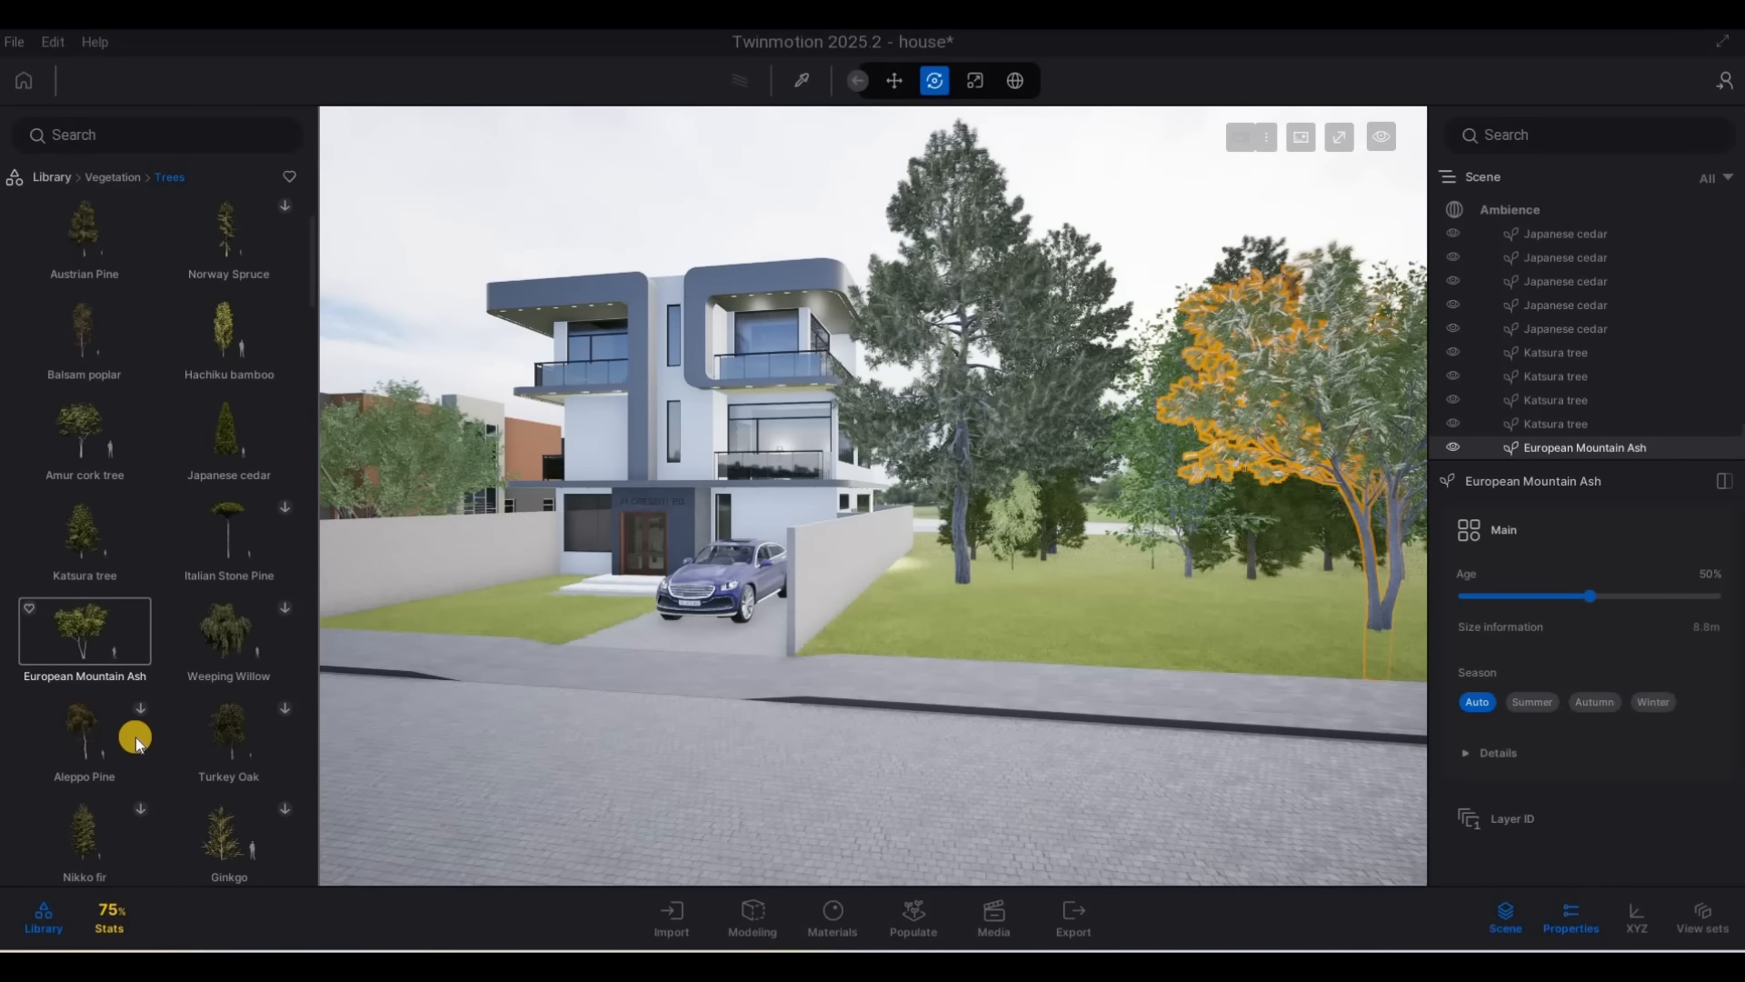
scroll(136, 737, "down", 2)
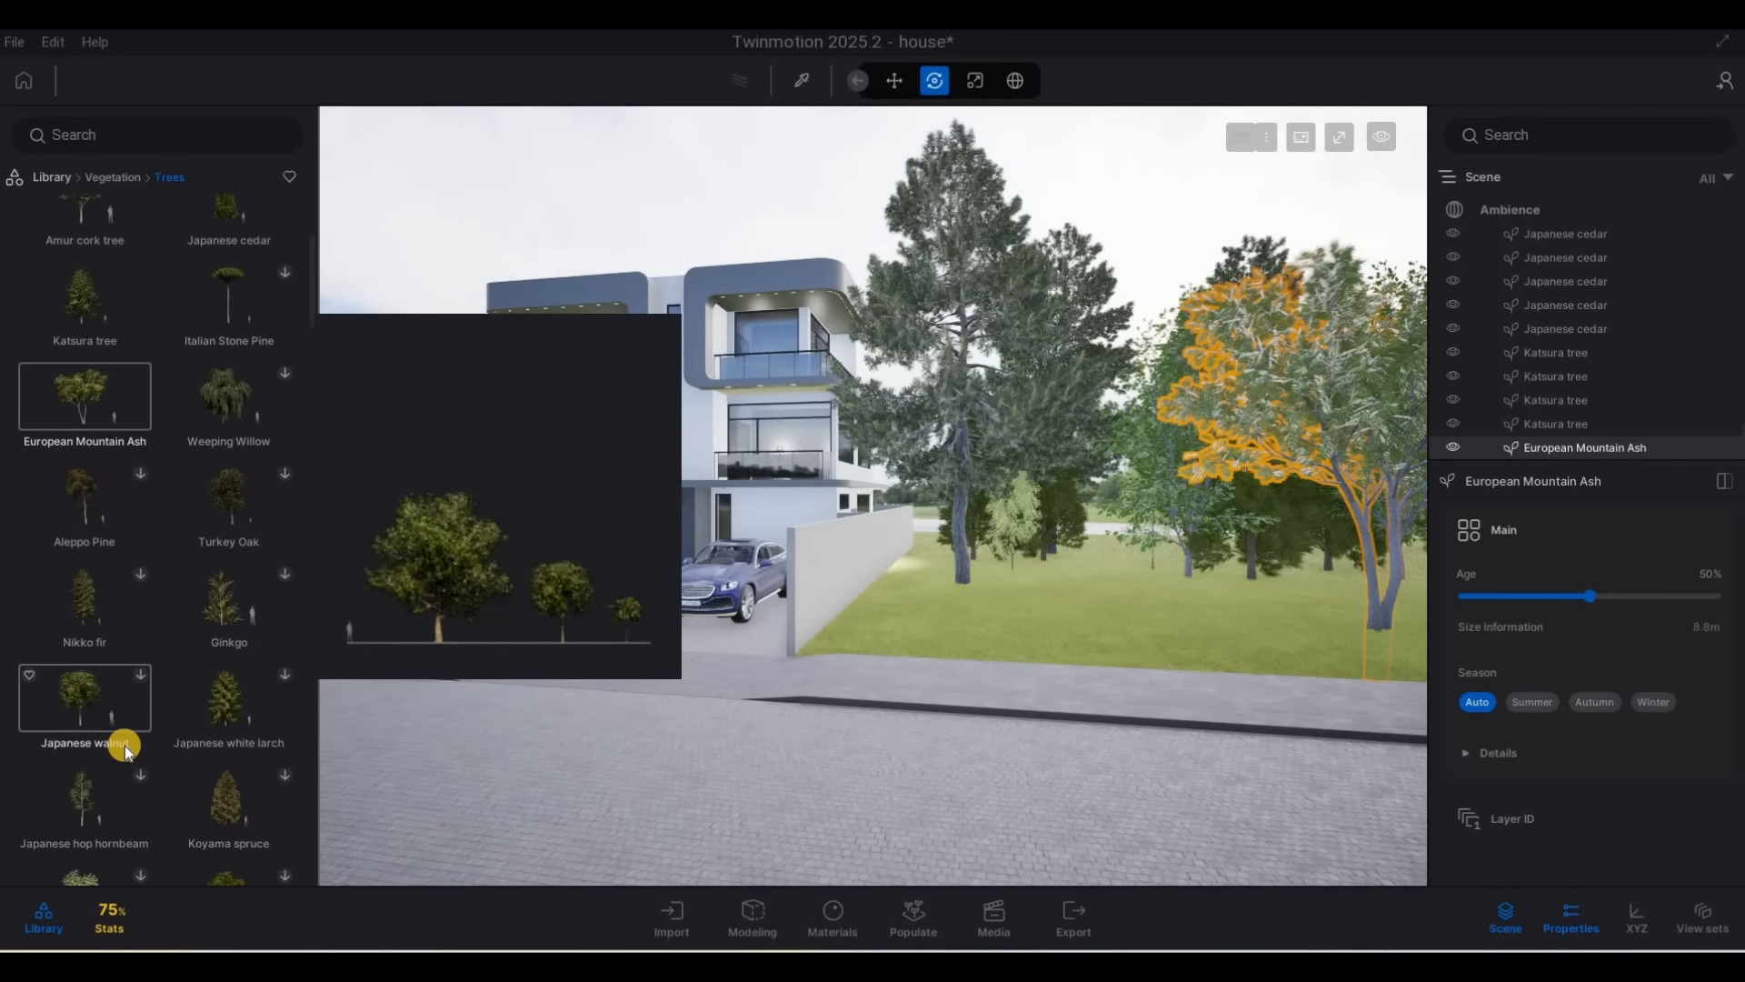
scroll(127, 743, "down", 2)
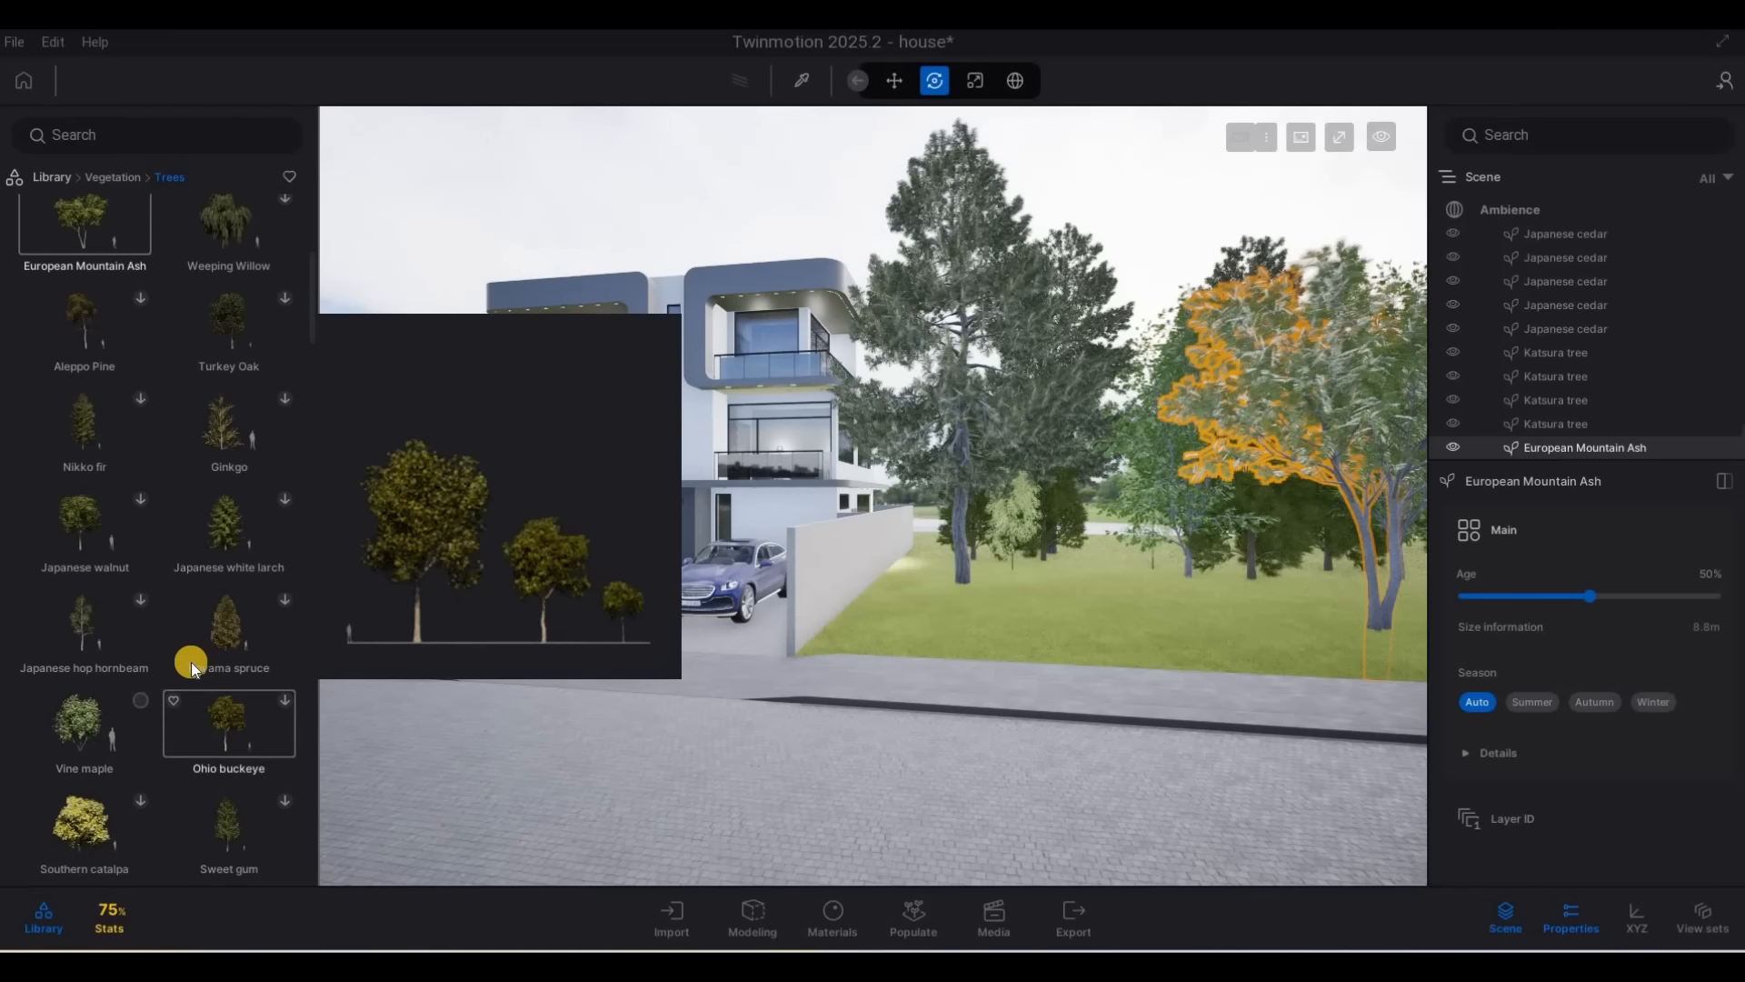
scroll(191, 663, "up", 2)
scroll(192, 665, "down", 4)
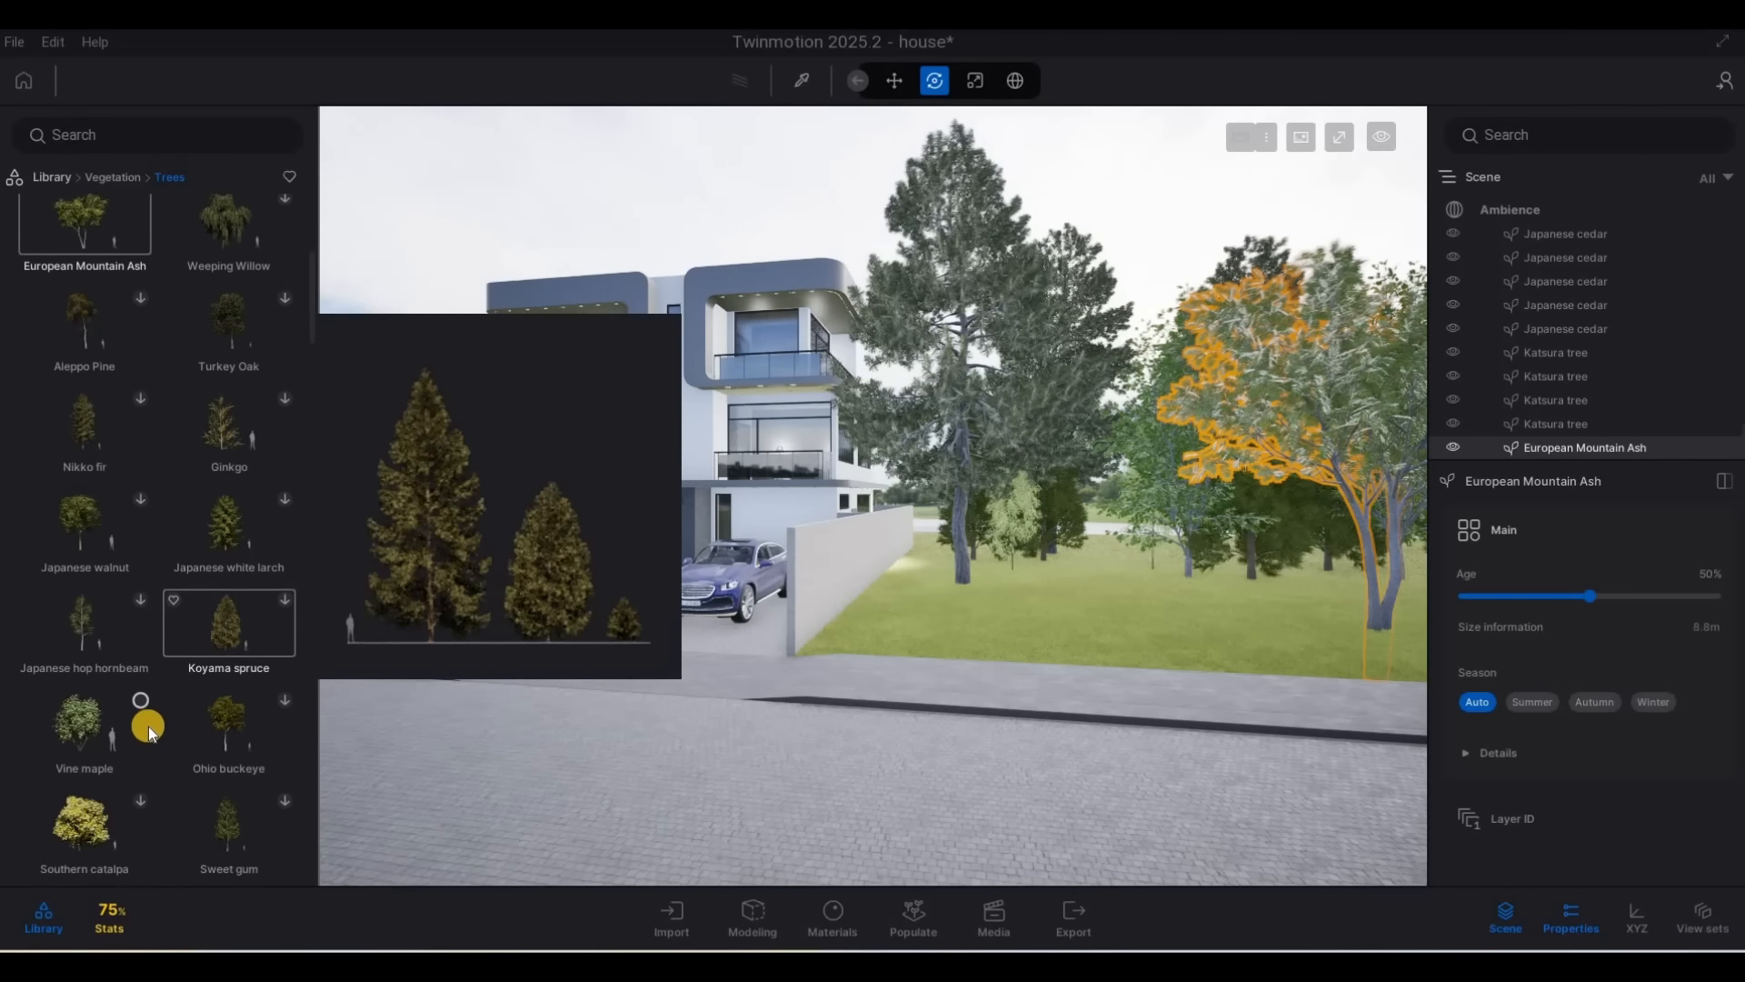
scroll(489, 573, "up", 3)
scroll(223, 586, "up", 2)
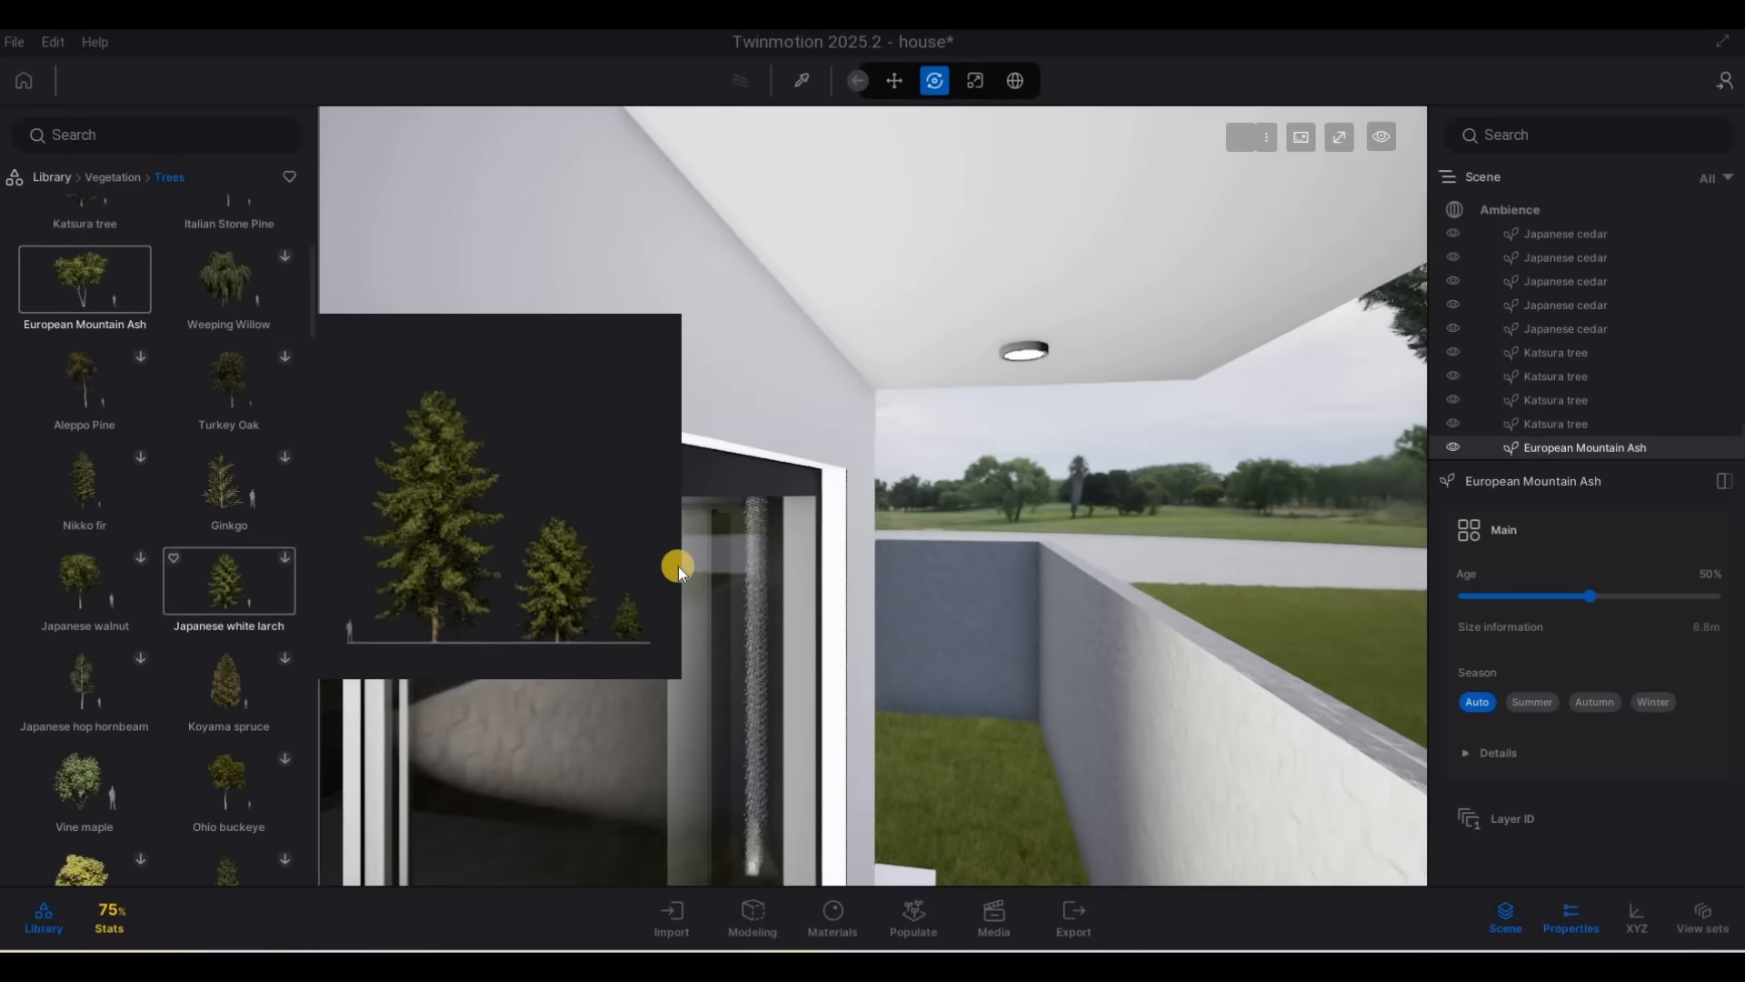
scroll(678, 566, "down", 5)
key("s")
key("s")
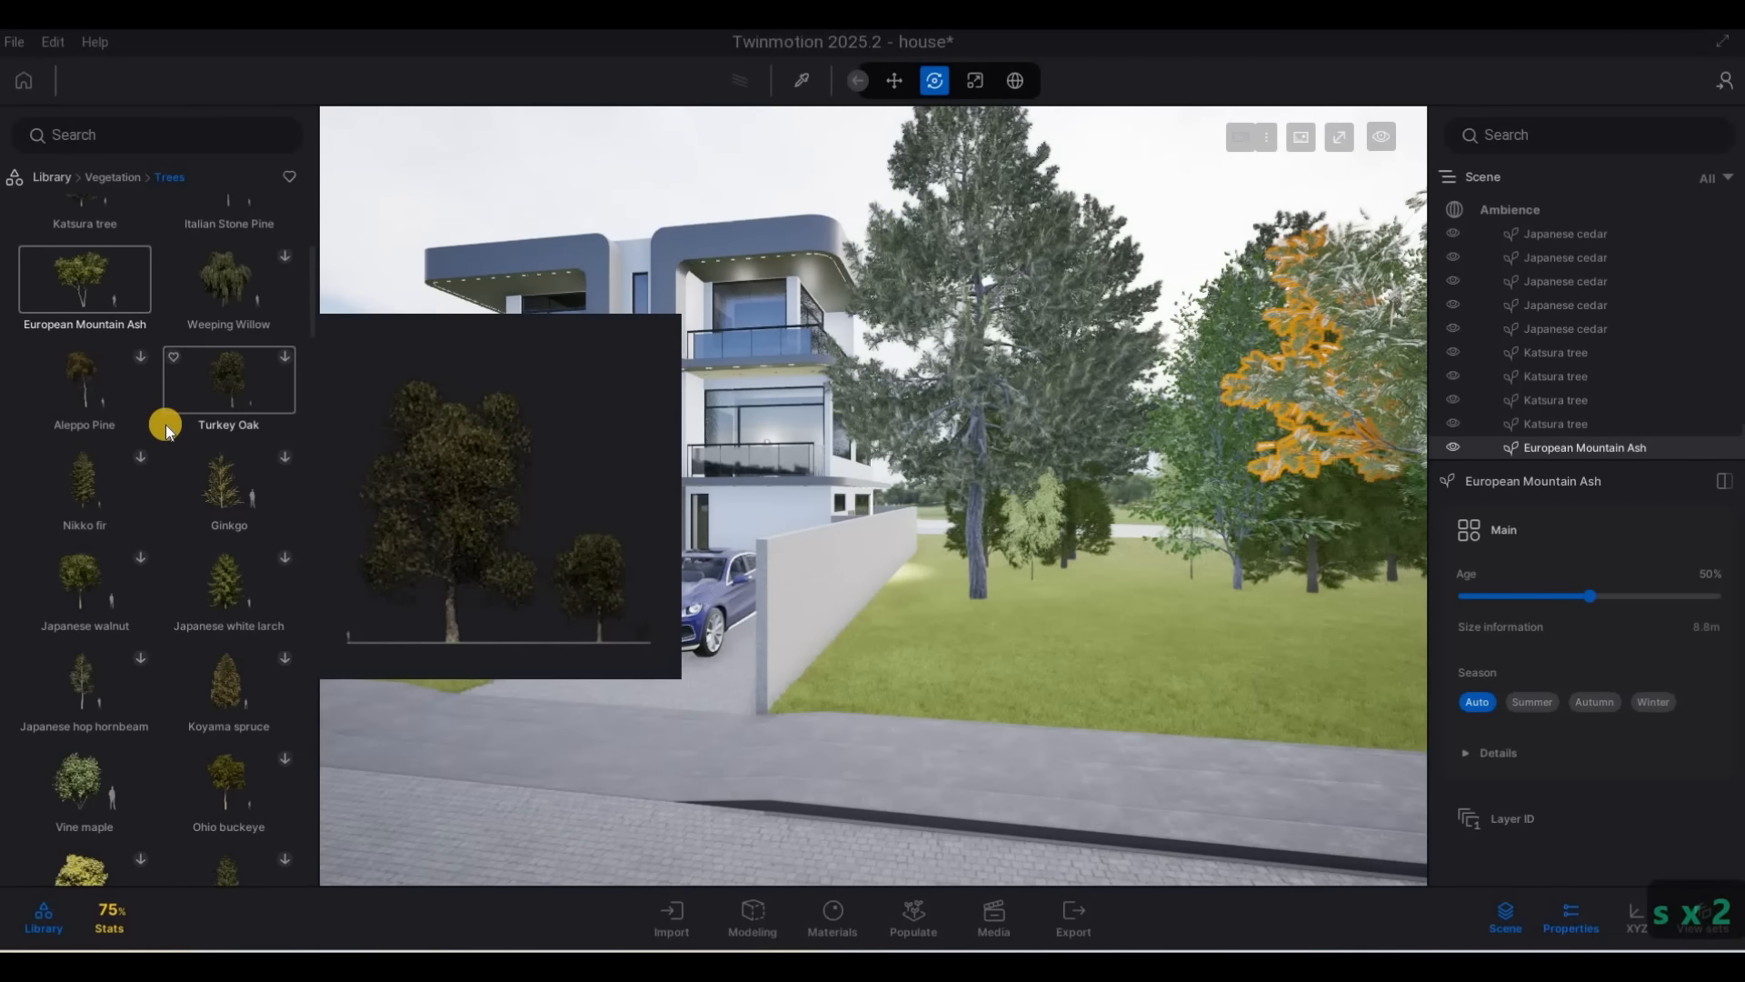
scroll(174, 420, "up", 5)
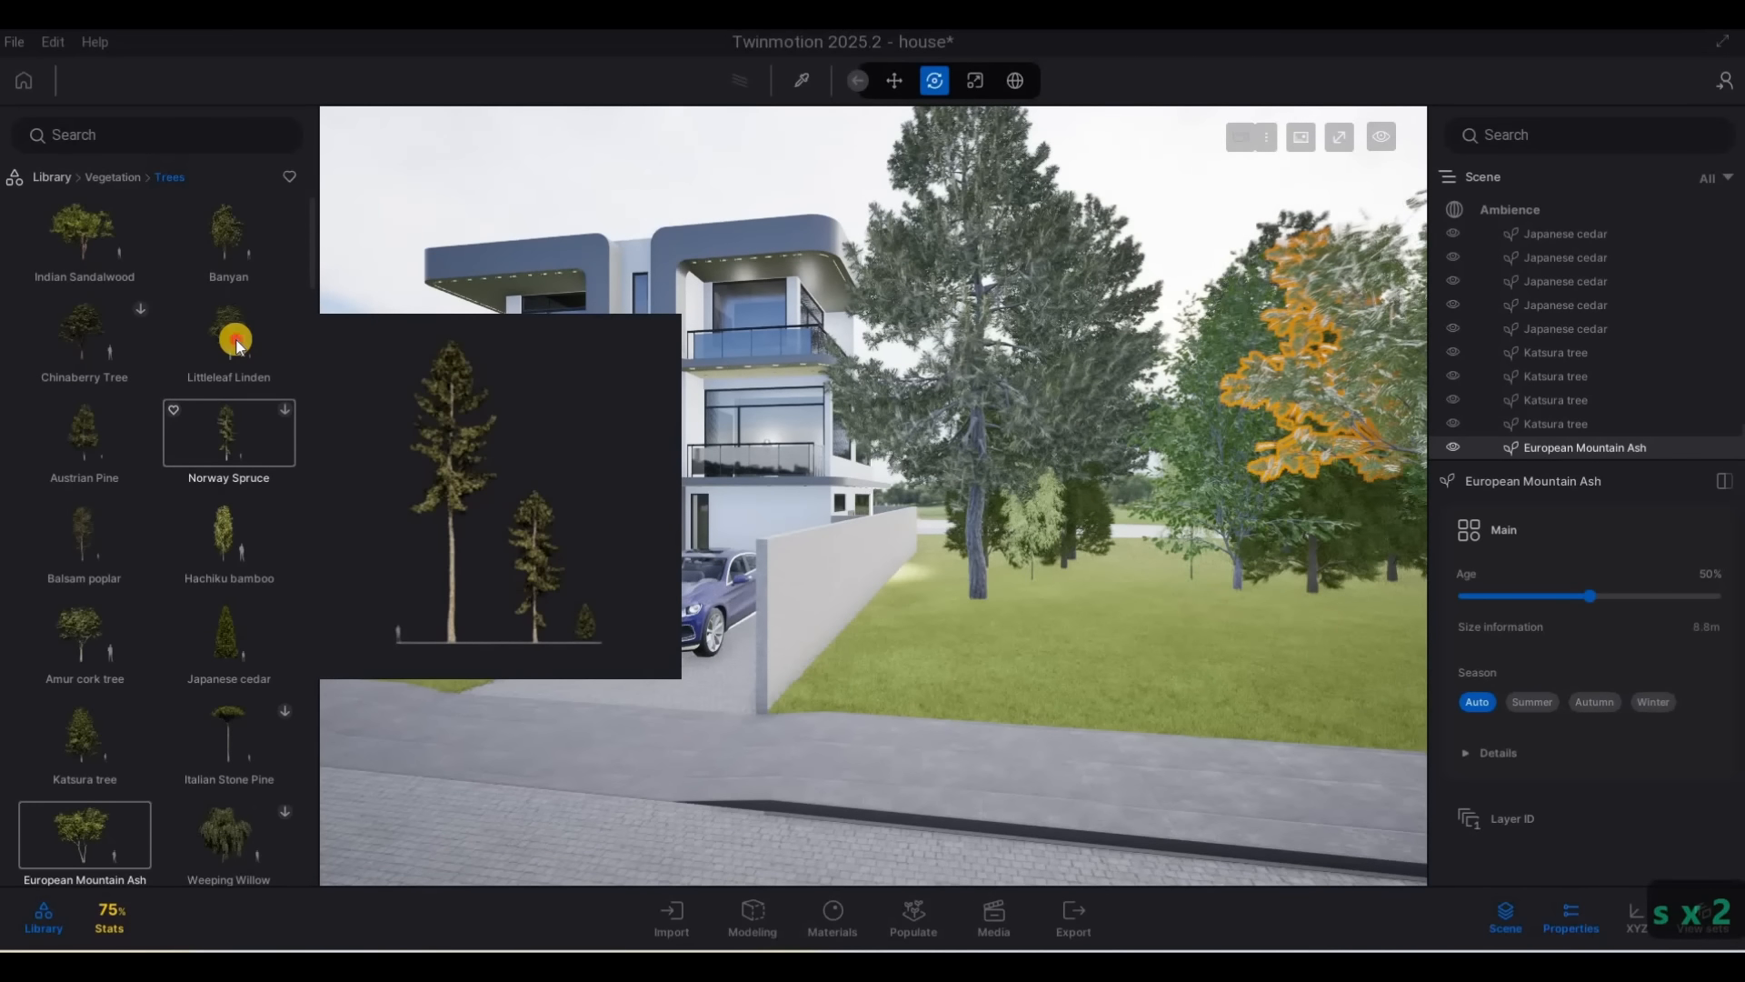
Place five Littleleaf Linden trees in a spaced row on the grass behind the rear boundary wall
left_click_drag(241, 340, 1141, 556)
key("d")
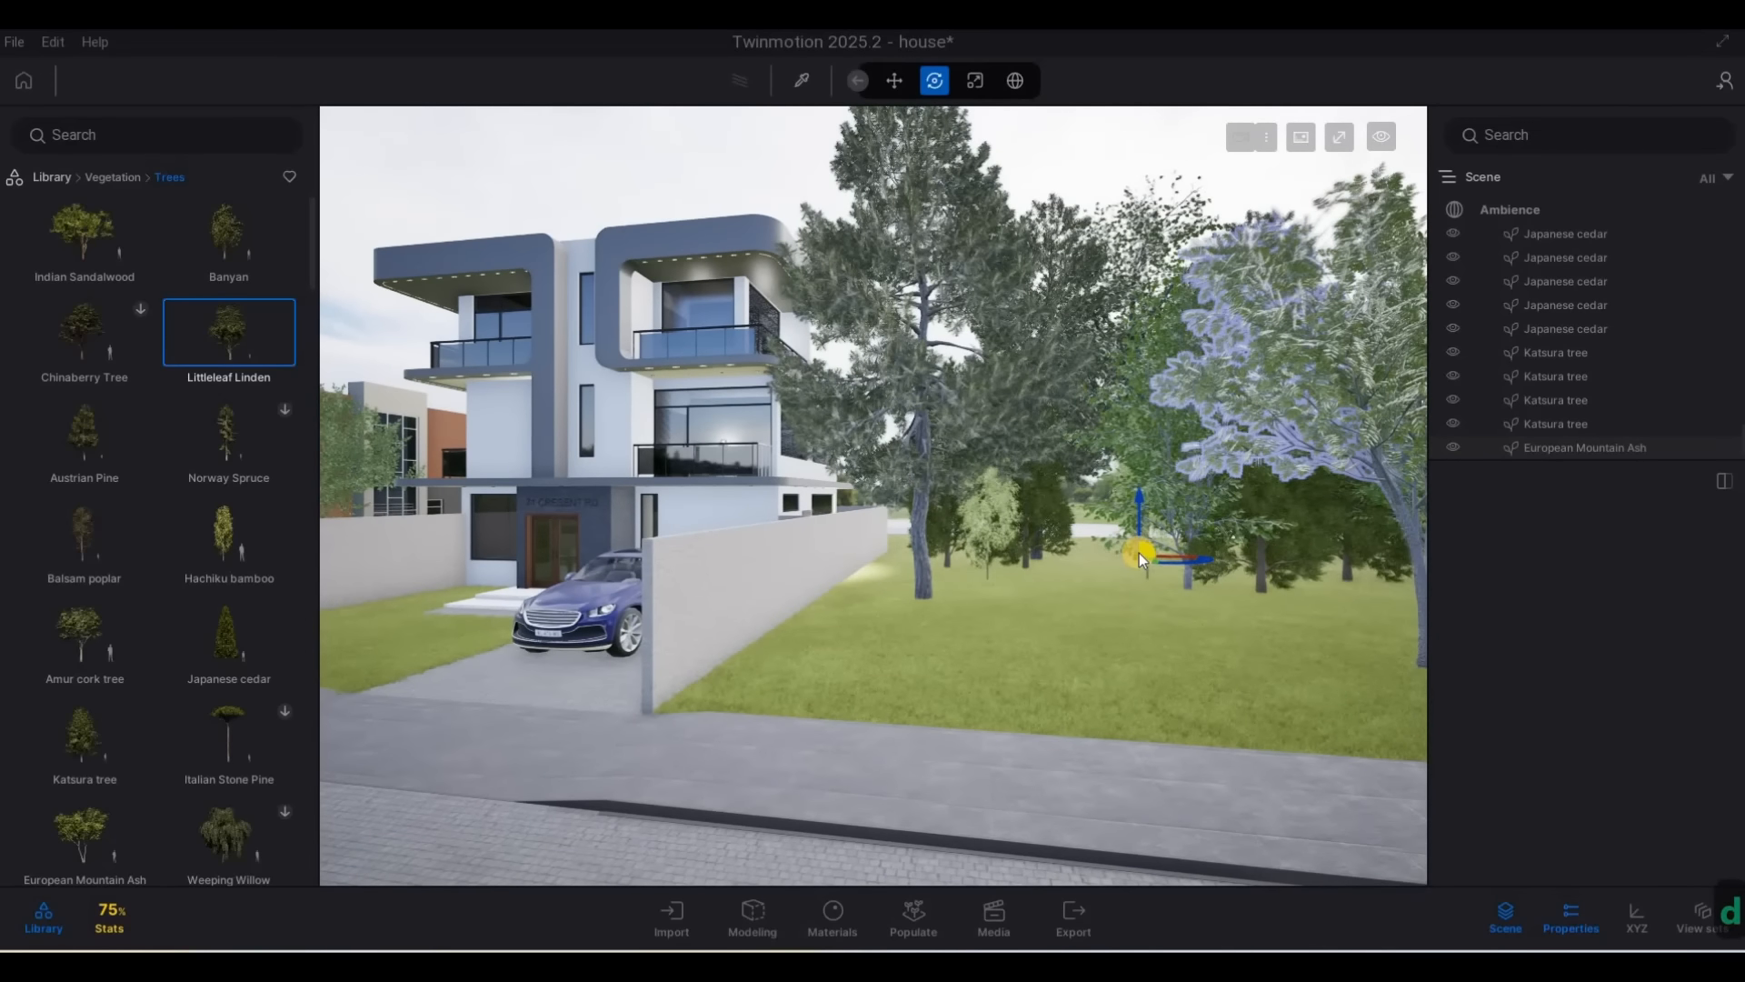
key("a")
key("a")
key("a")
key("w")
key("d")
key("w")
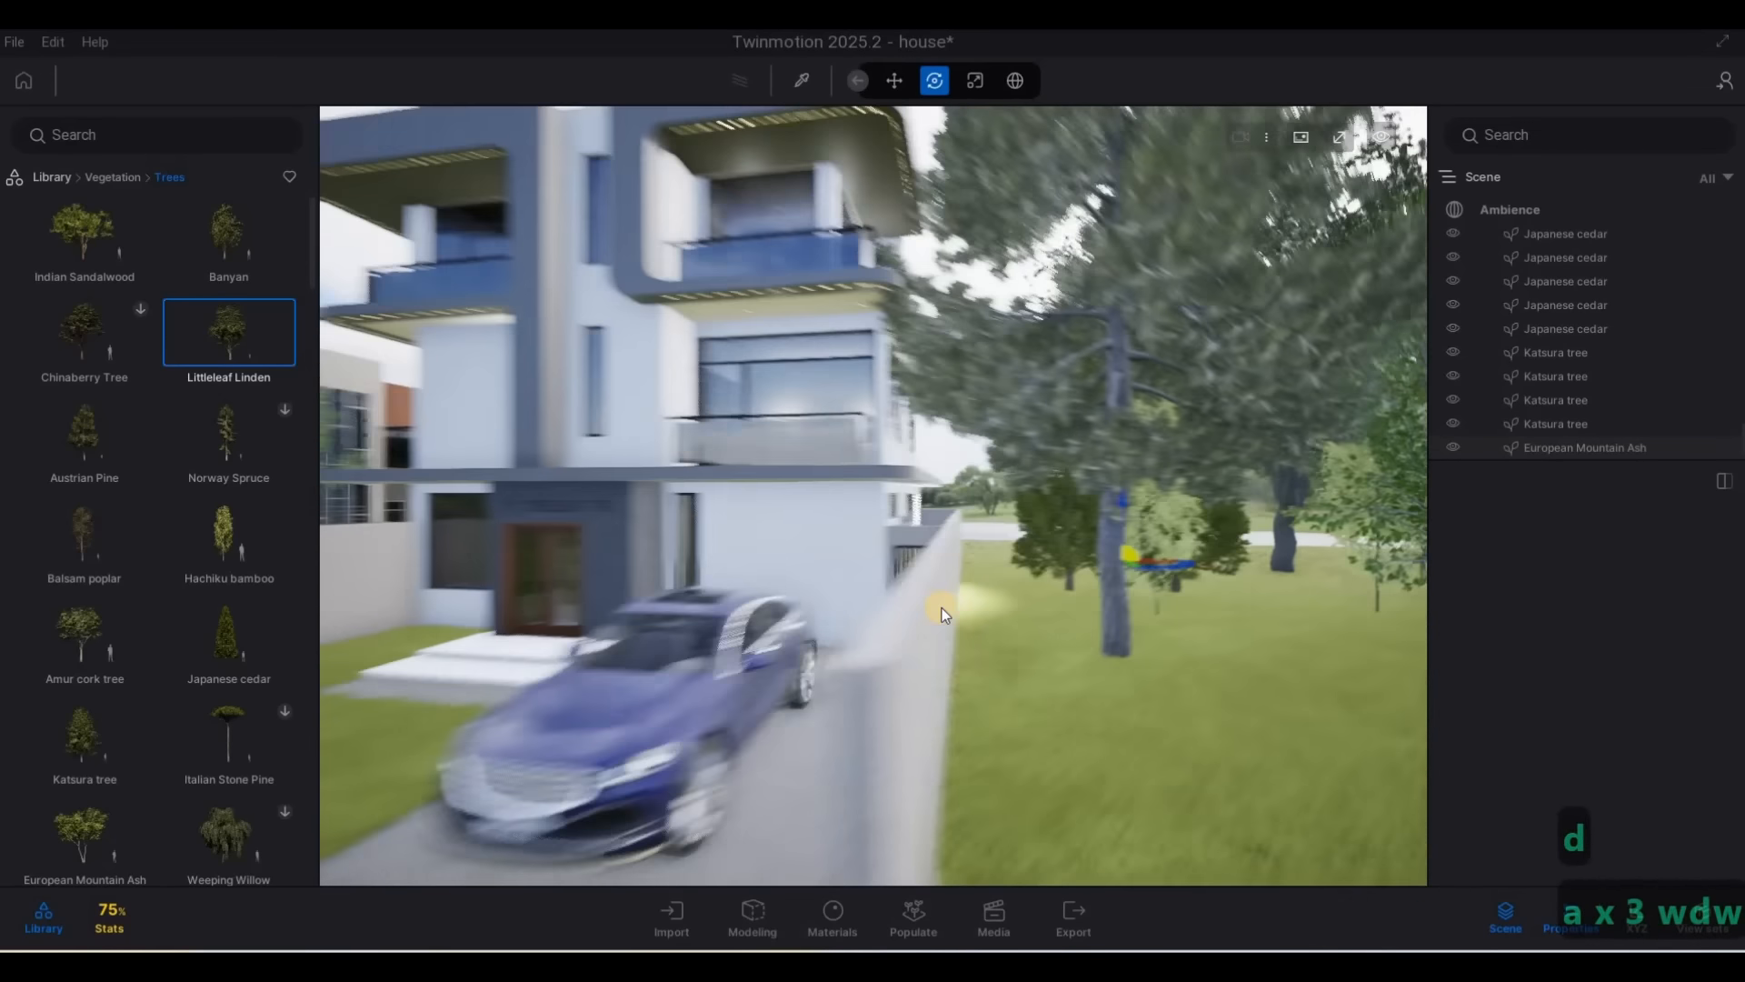
key("w")
key("a")
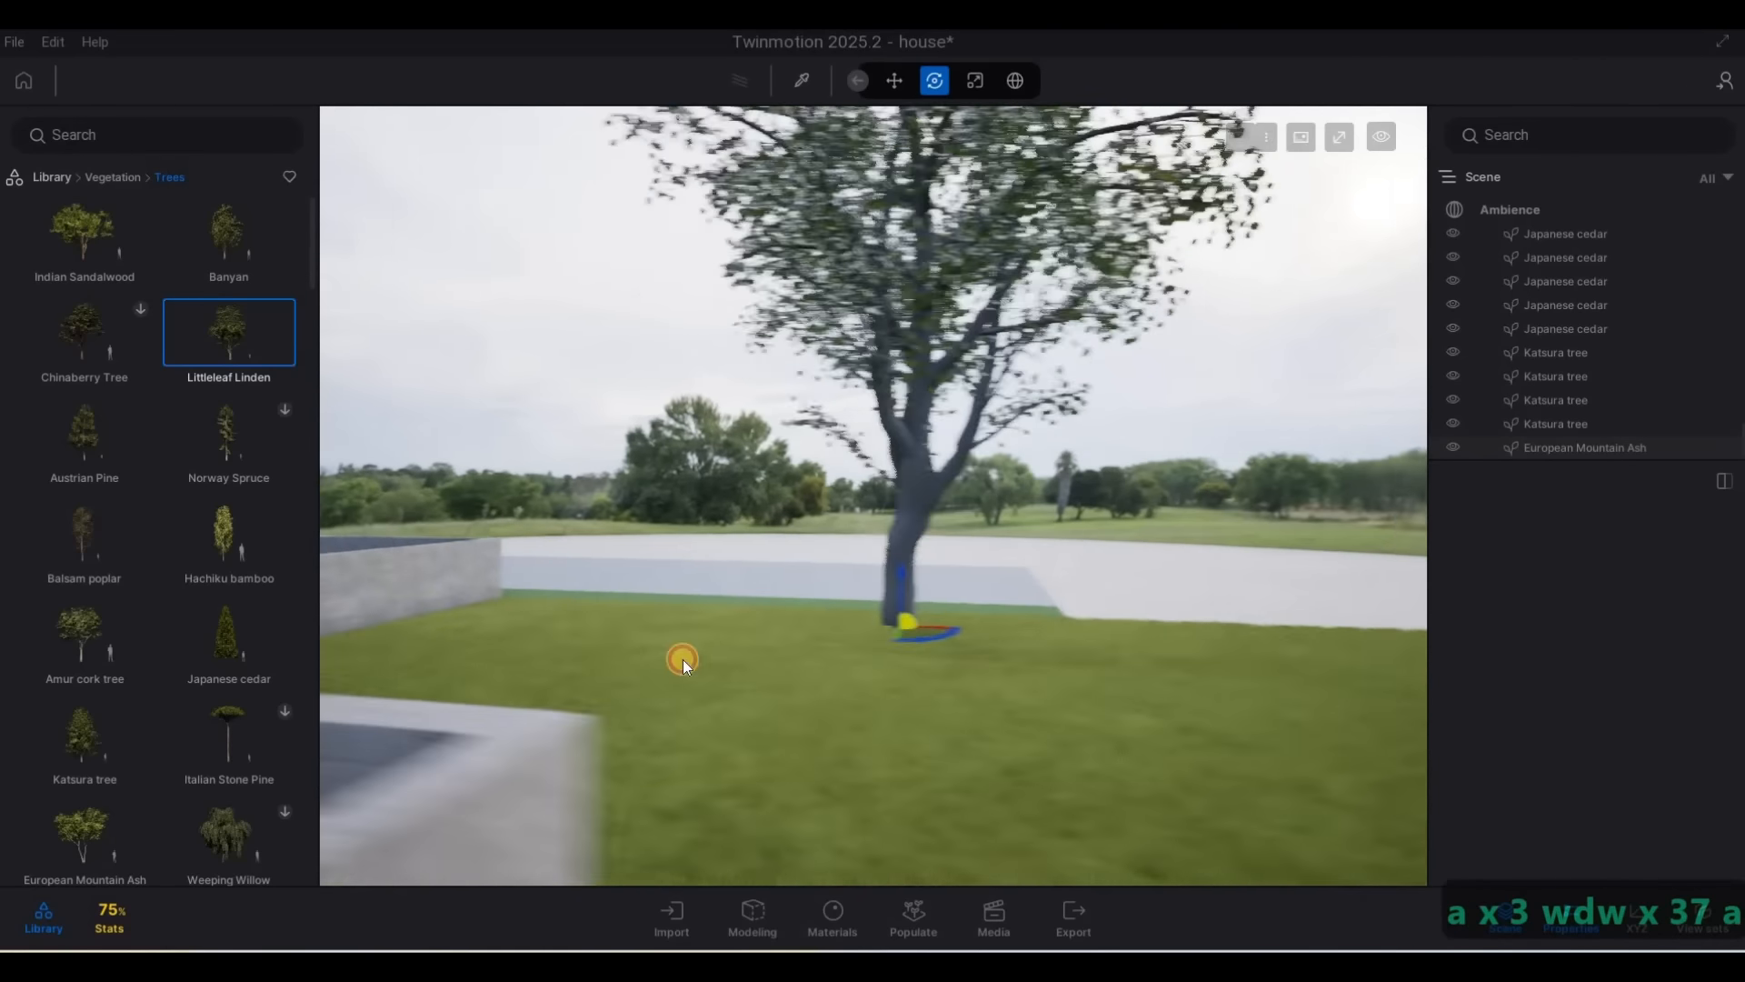
left_click(523, 662)
left_click(1243, 672)
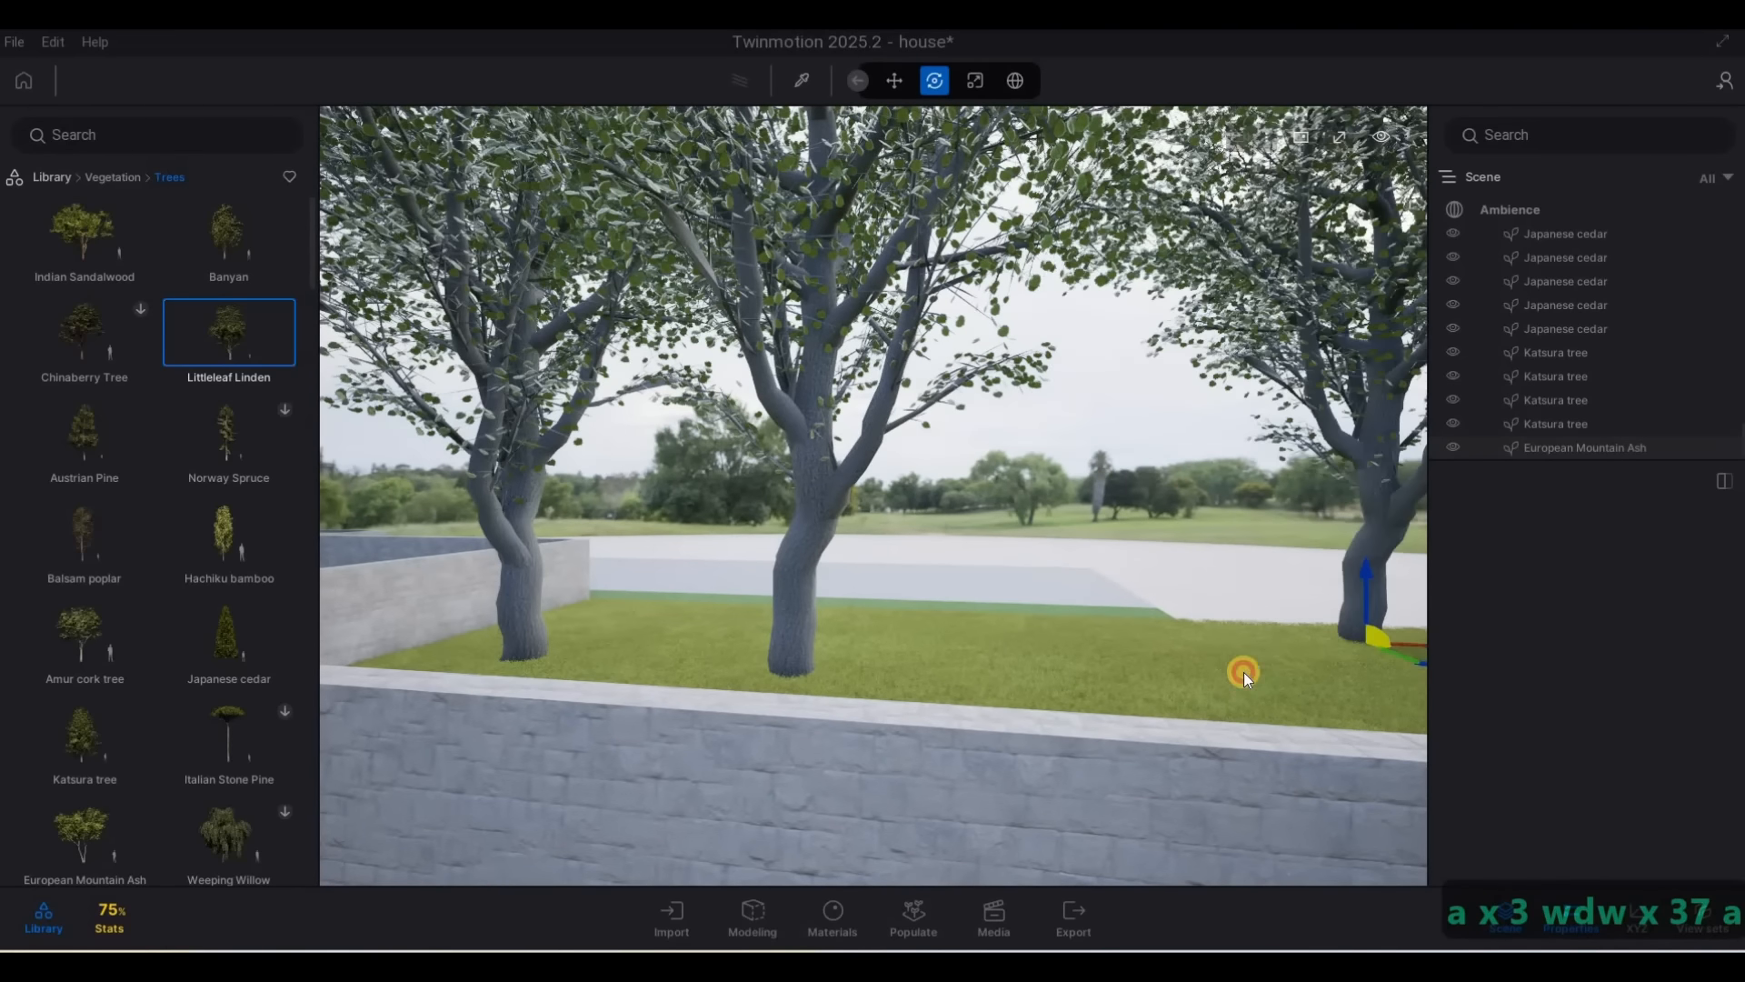
key("d")
key("d")
key("d")
key("d")
key("d")
key("d")
key("d")
key("d")
key("s")
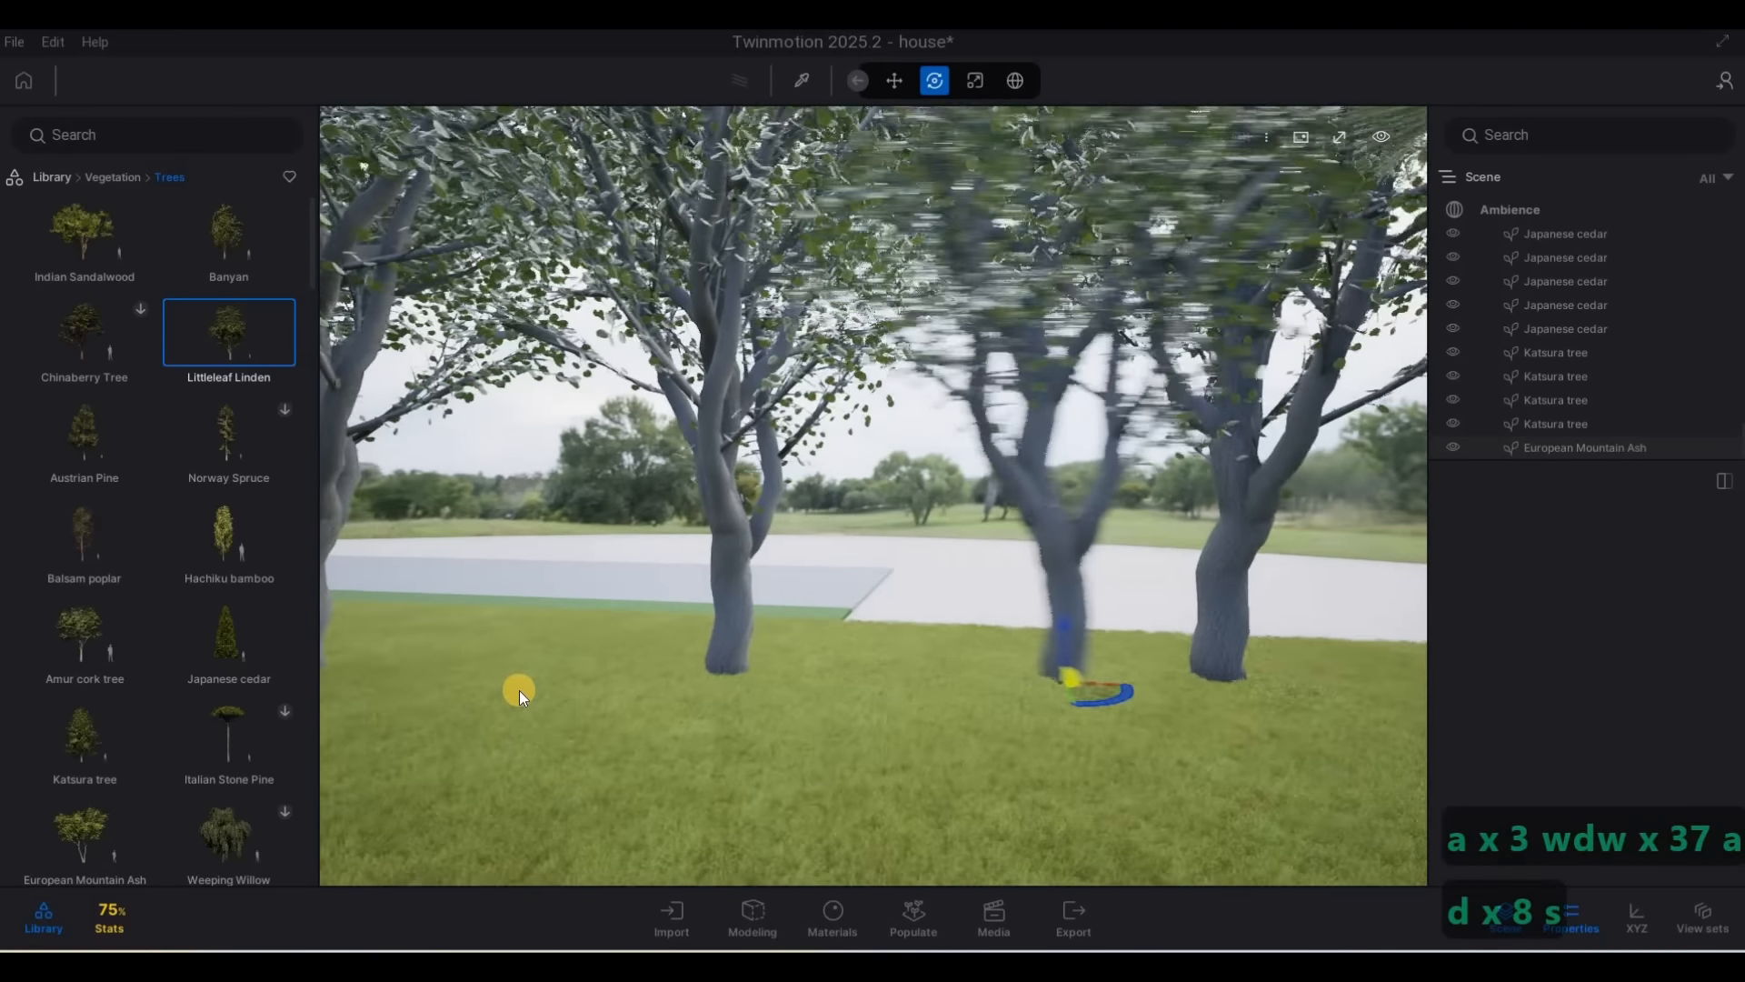
key("s")
key("s")
key("s")
key("s")
key("s")
key("s")
key("s")
key("s")
key("s")
key("s")
key("s")
key("s")
key("s")
key("s")
key("s")
key("s")
key("s")
key("s")
key("s")
key("s")
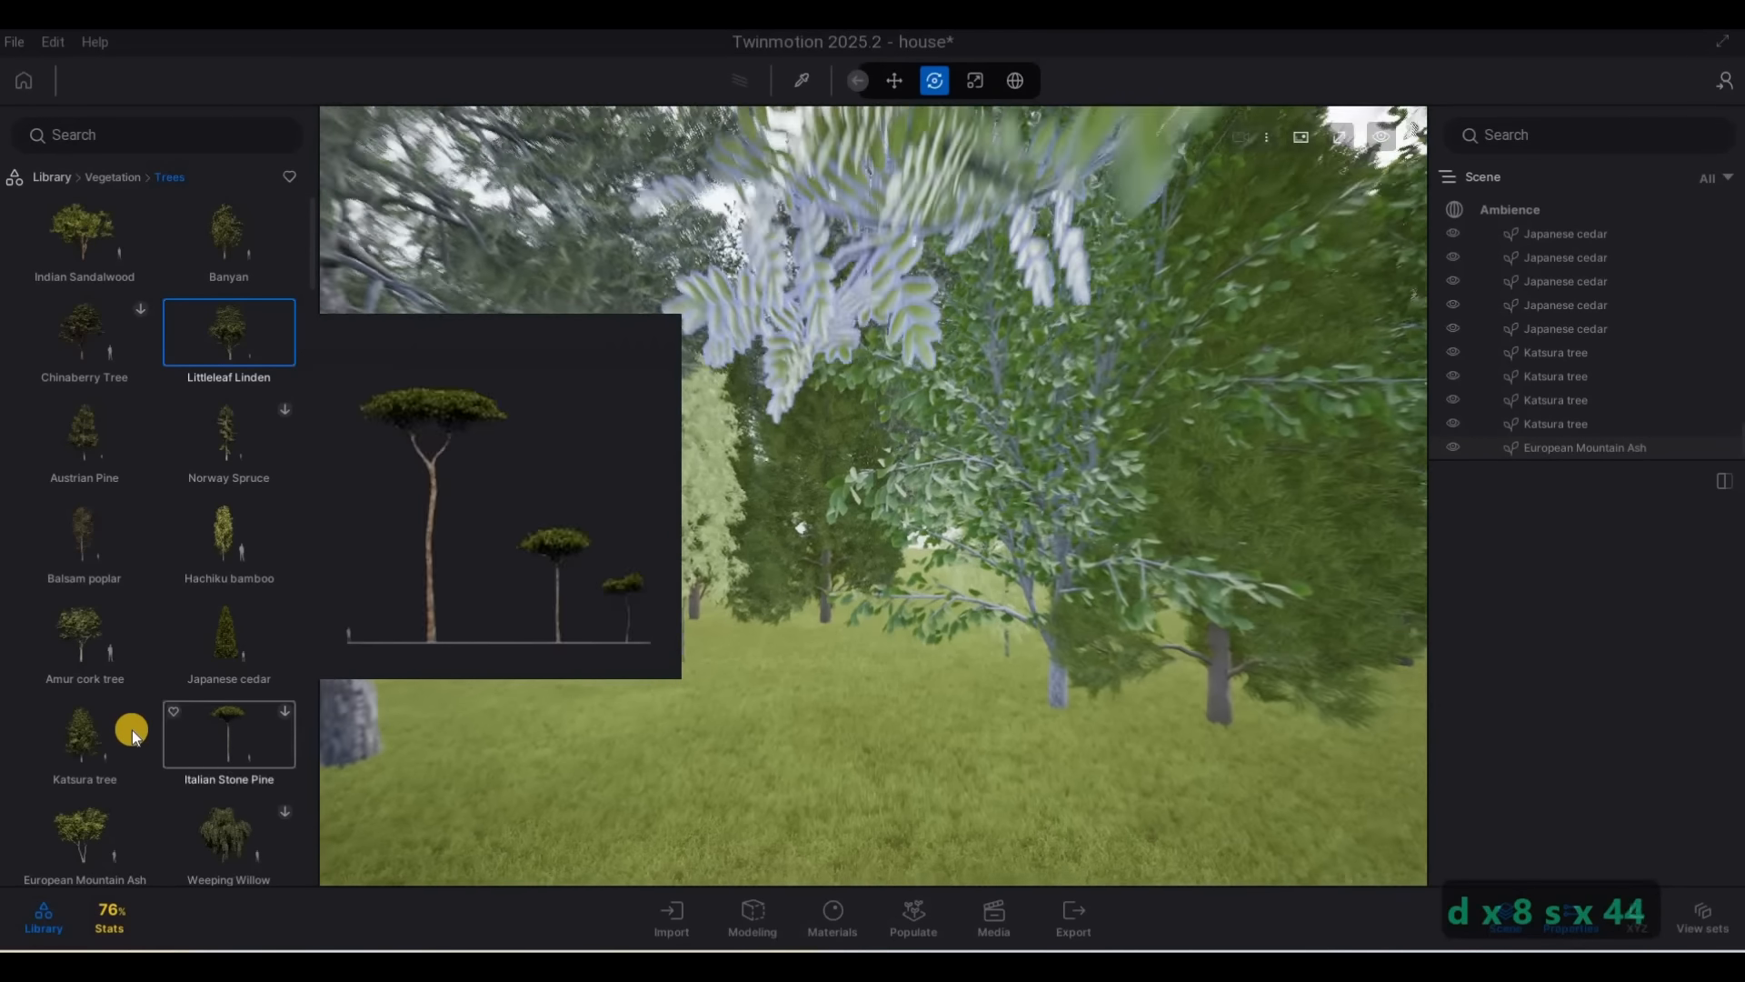
Place four Vine maple trees around the European Mountain Ash trees on the front grass beside the main house's boundary wall
scroll(146, 630, "down", 3)
key("a")
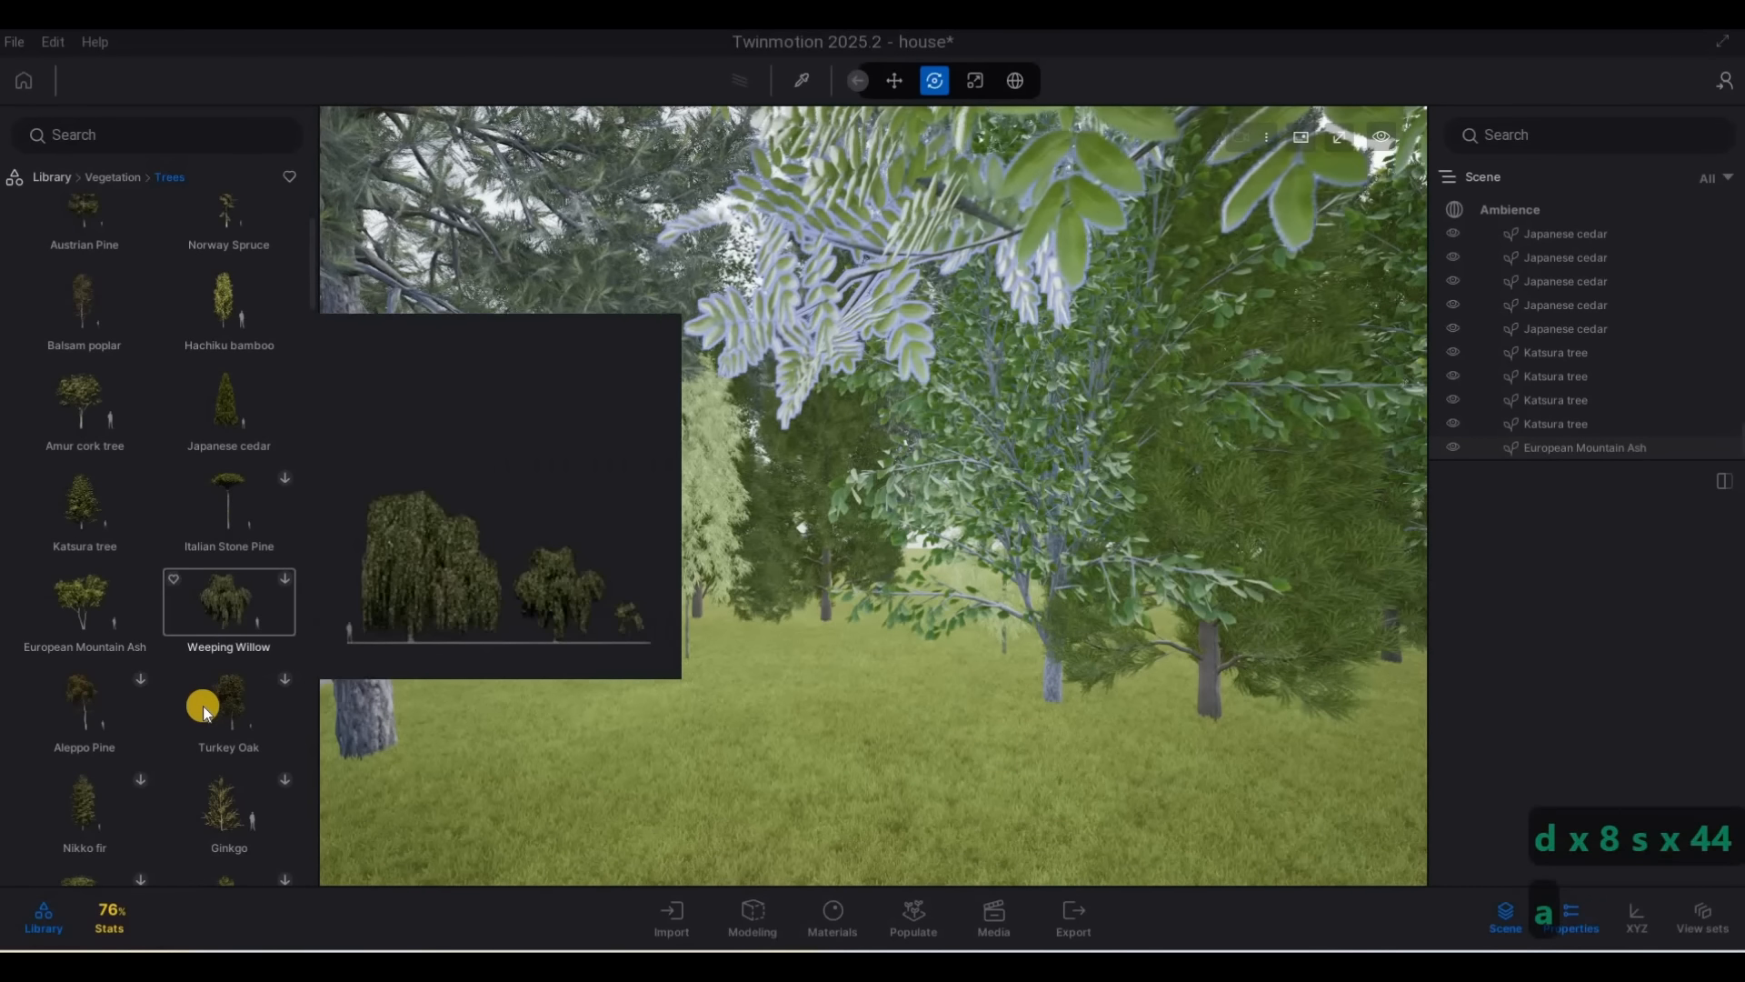
scroll(200, 716, "down", 6)
scroll(172, 635, "down", 2)
left_click_drag(89, 575, 888, 587)
key("s")
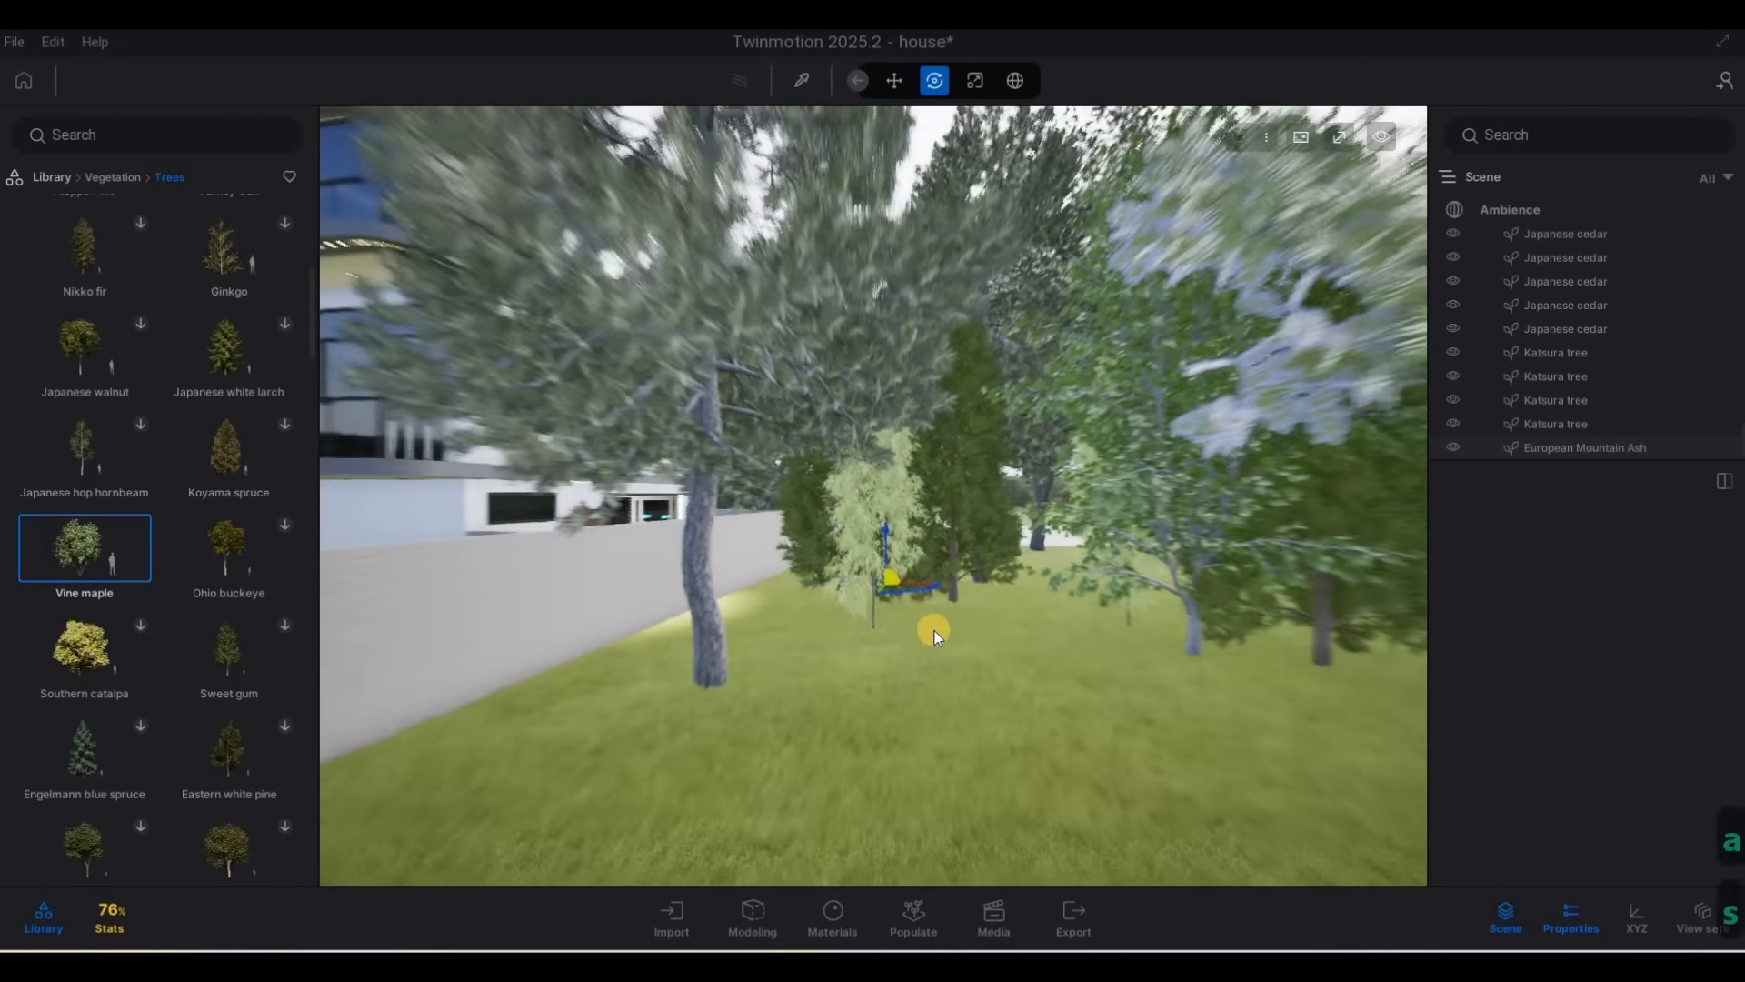
key("s")
key("s")
key("a")
key("s")
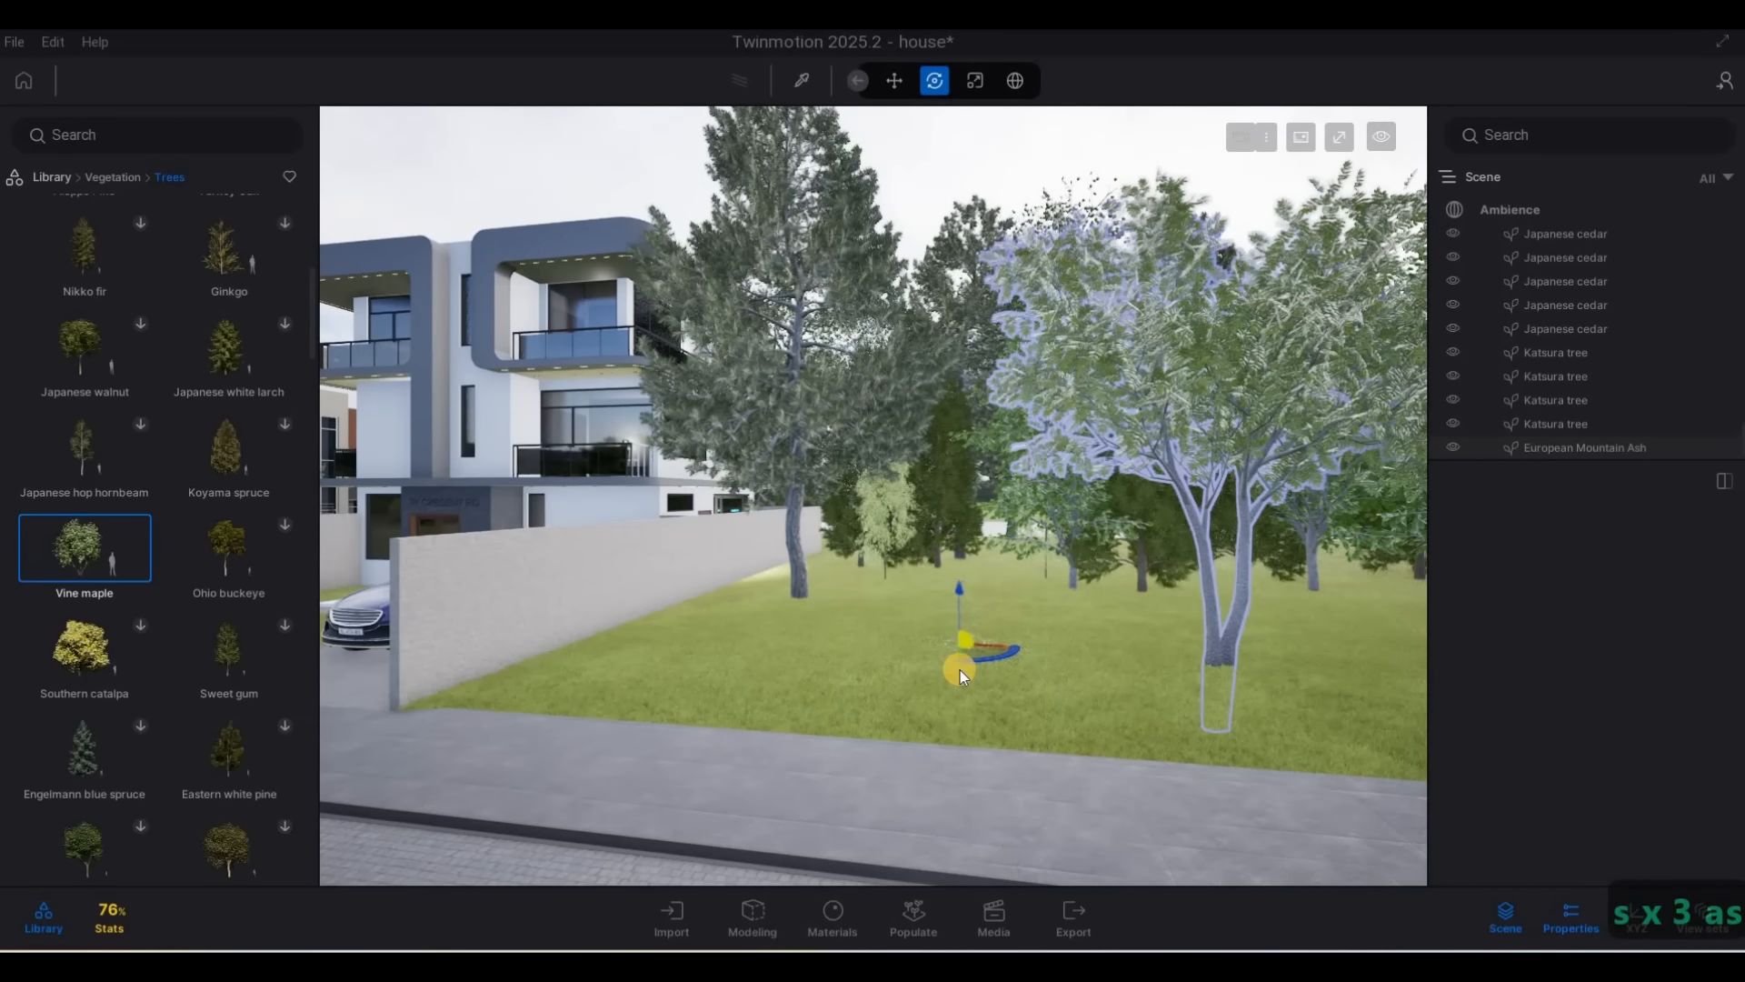
left_click(959, 669)
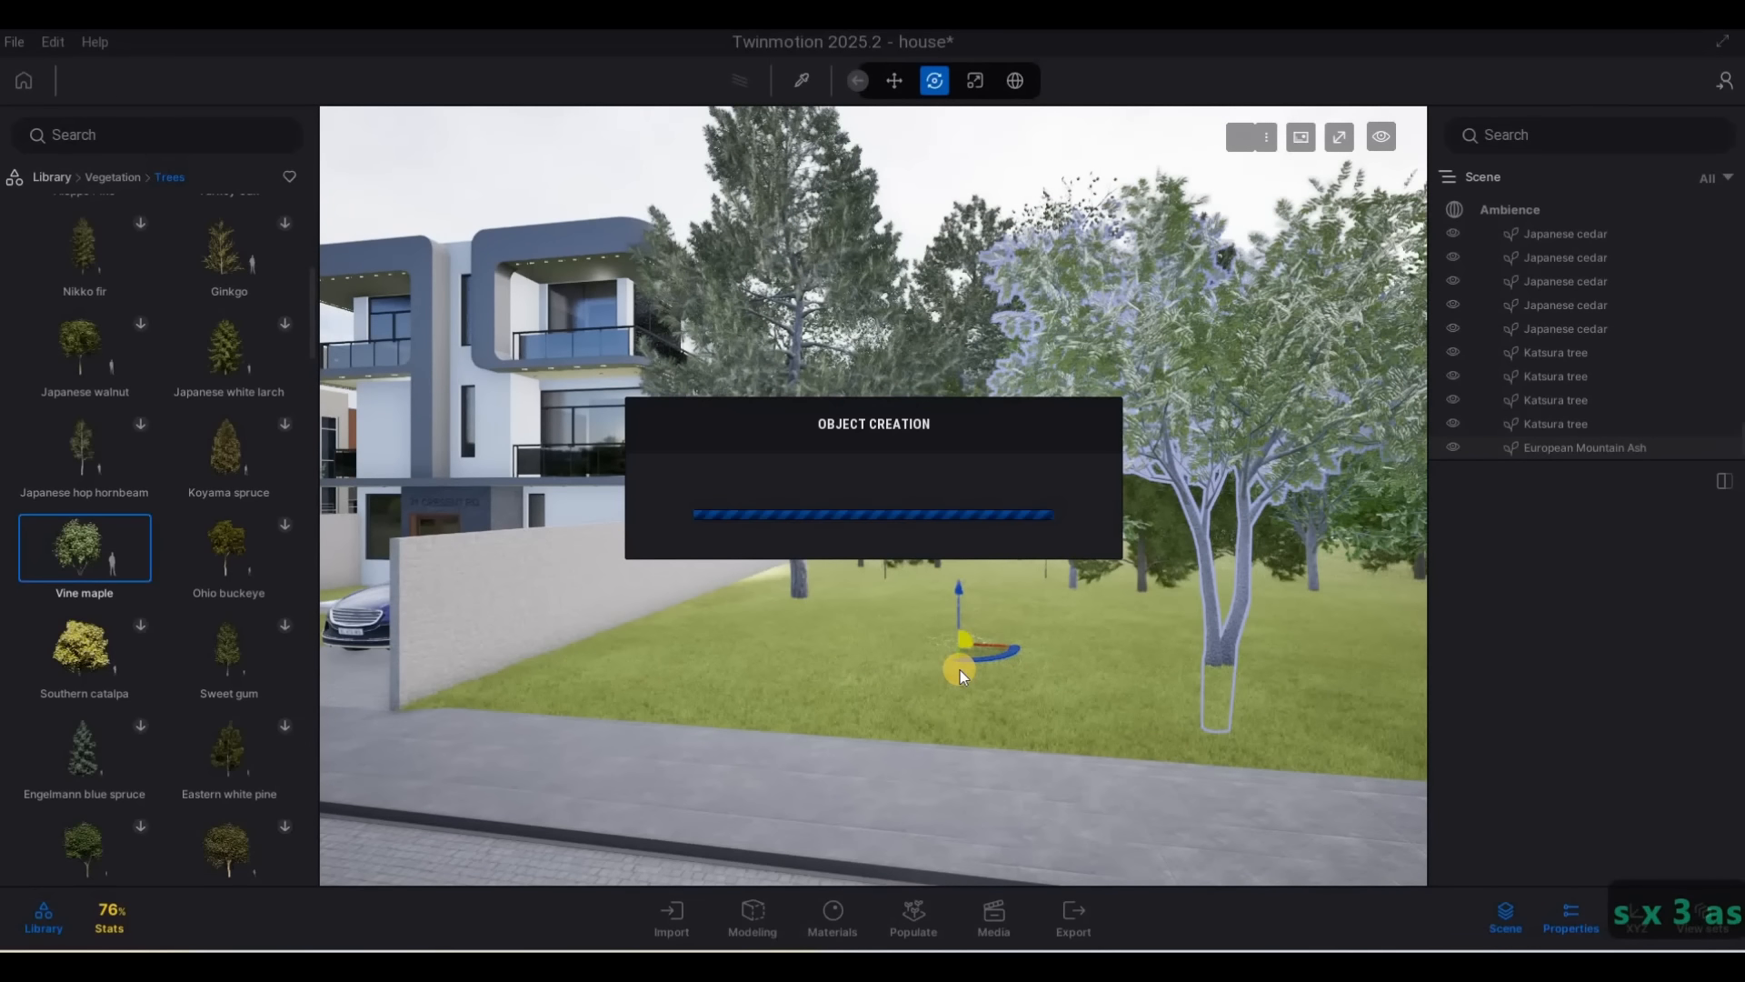
left_click(796, 656)
left_click(1015, 651)
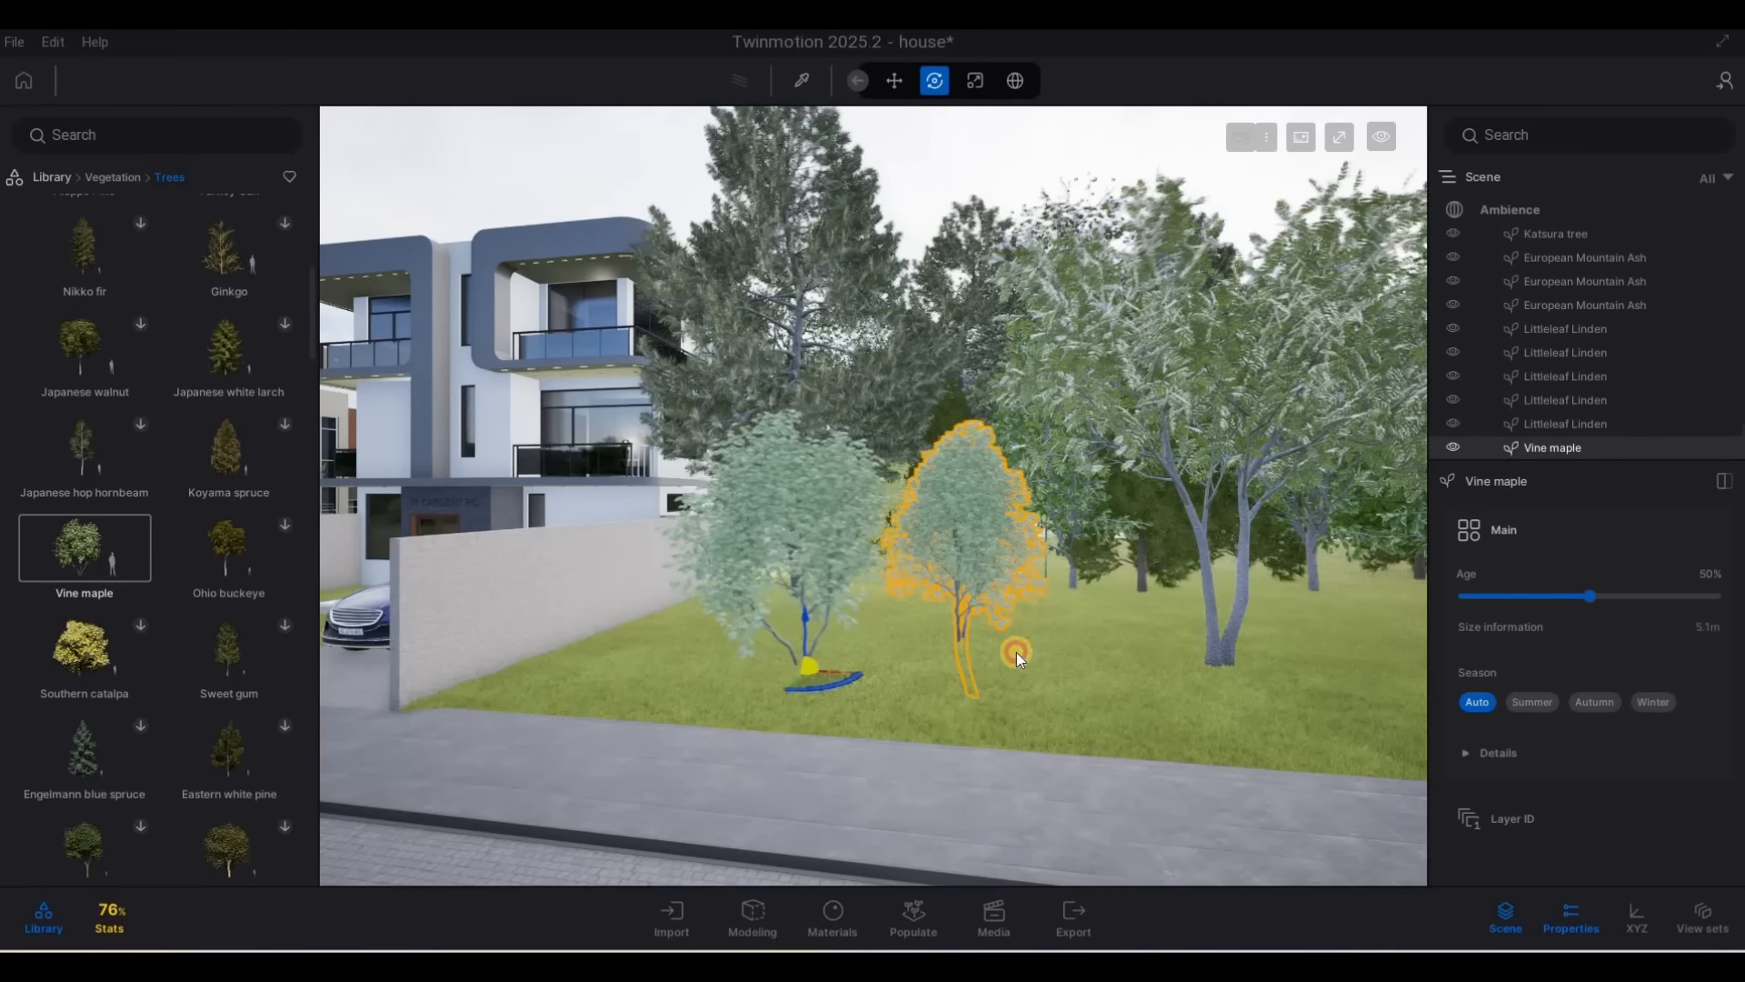
key("d")
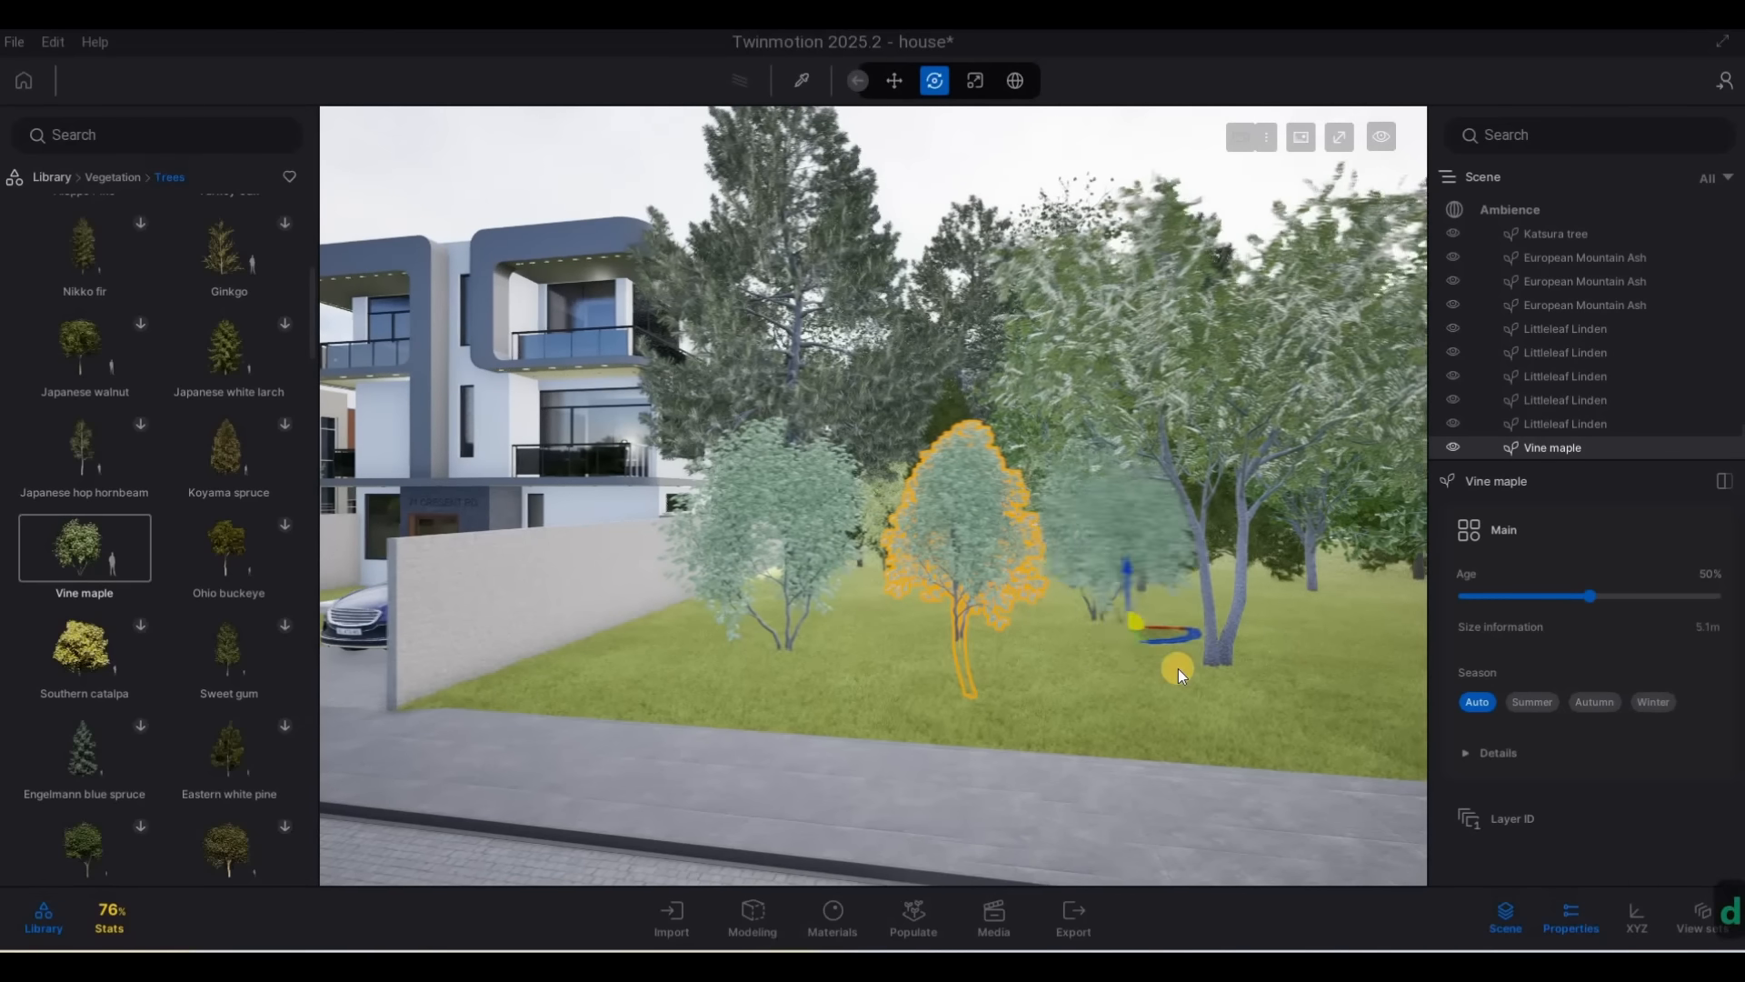
key("d")
key("d")
key("d")
key("d")
key("d")
key("d")
key("d")
key("d")
key("a")
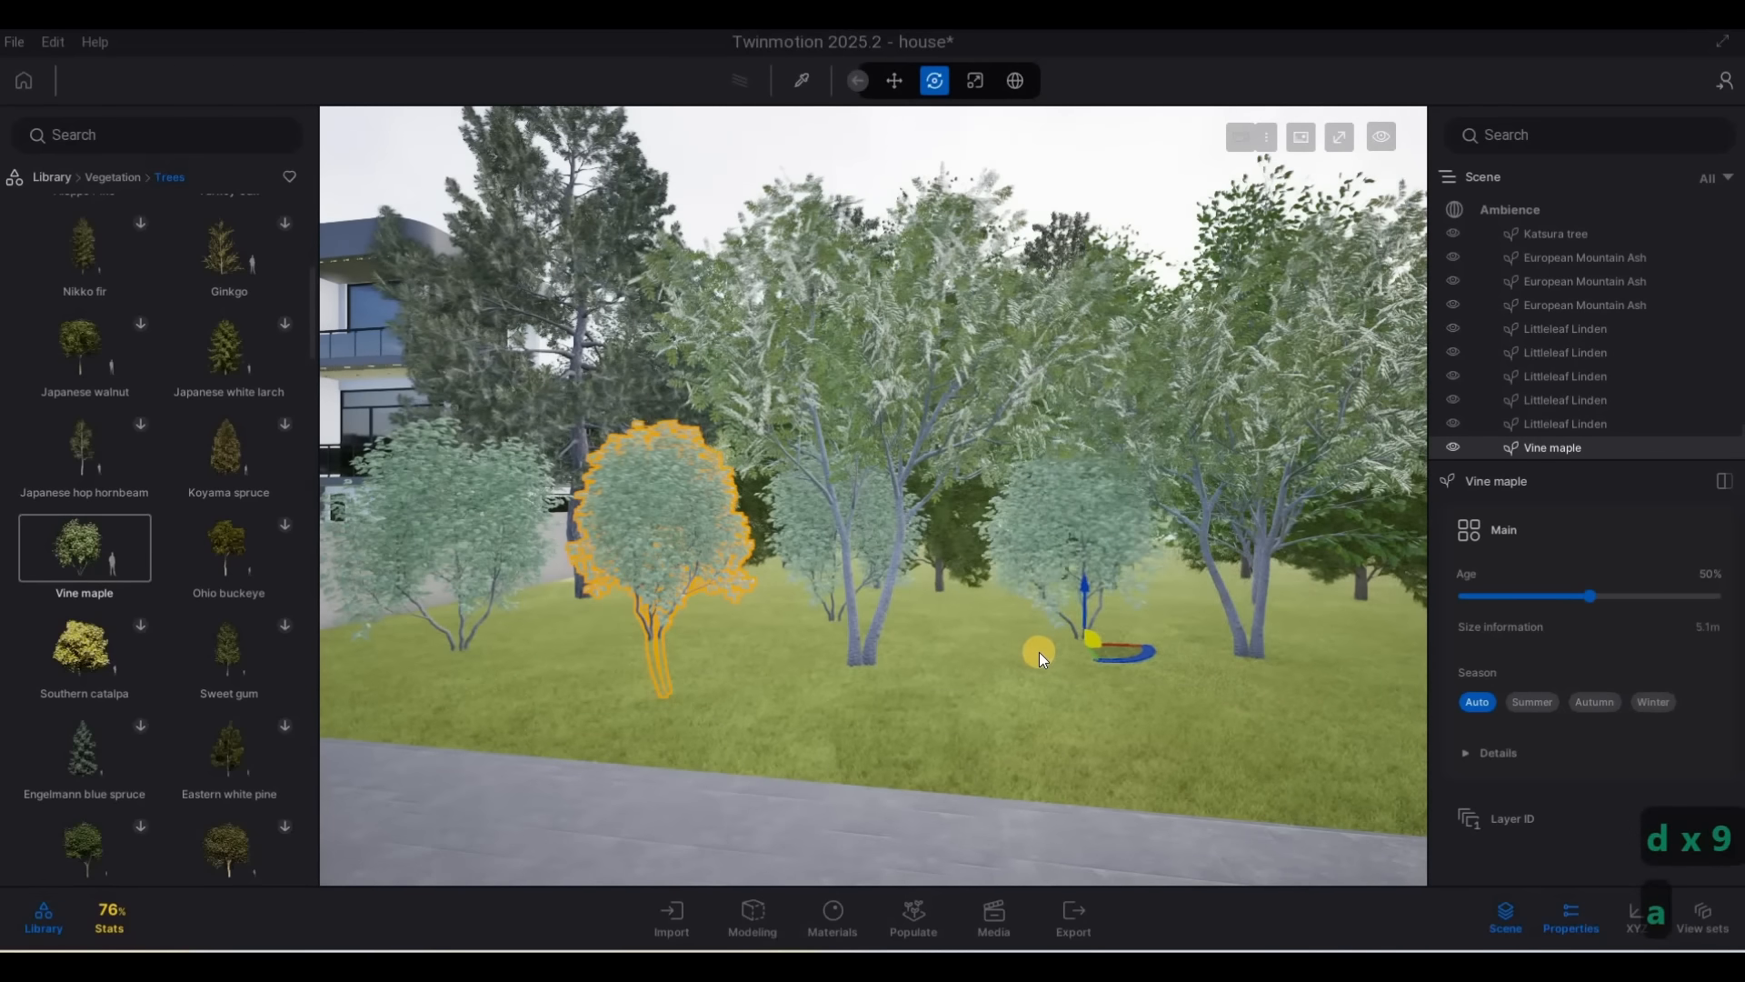
key("Escape")
key("Escape")
Examine the planted grass plot and the main house's front with its surrounding trees from the street
key("q")
key("a")
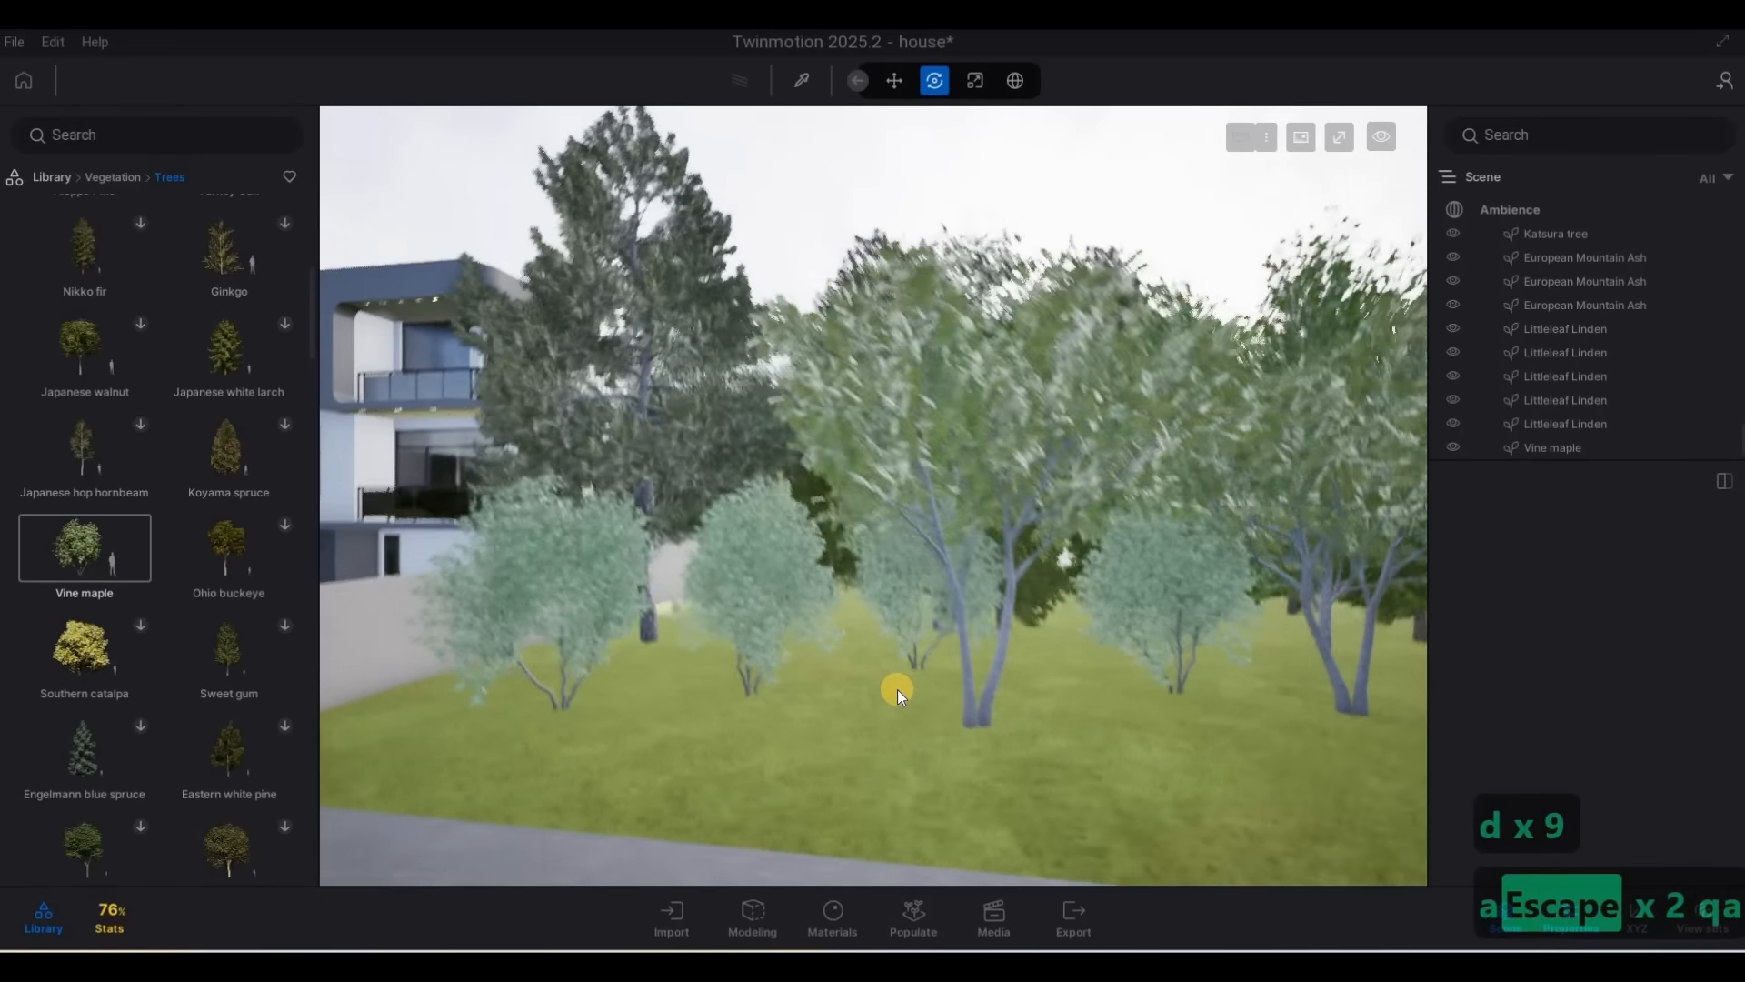
key("Caps_Lock")
key("a")
key("a")
key("a")
key("a")
key("a")
key("a")
key("a")
key("a")
key("a")
key("a")
key("a")
key("a")
key("a")
key("a")
key("a")
key("a")
key("a")
key("a")
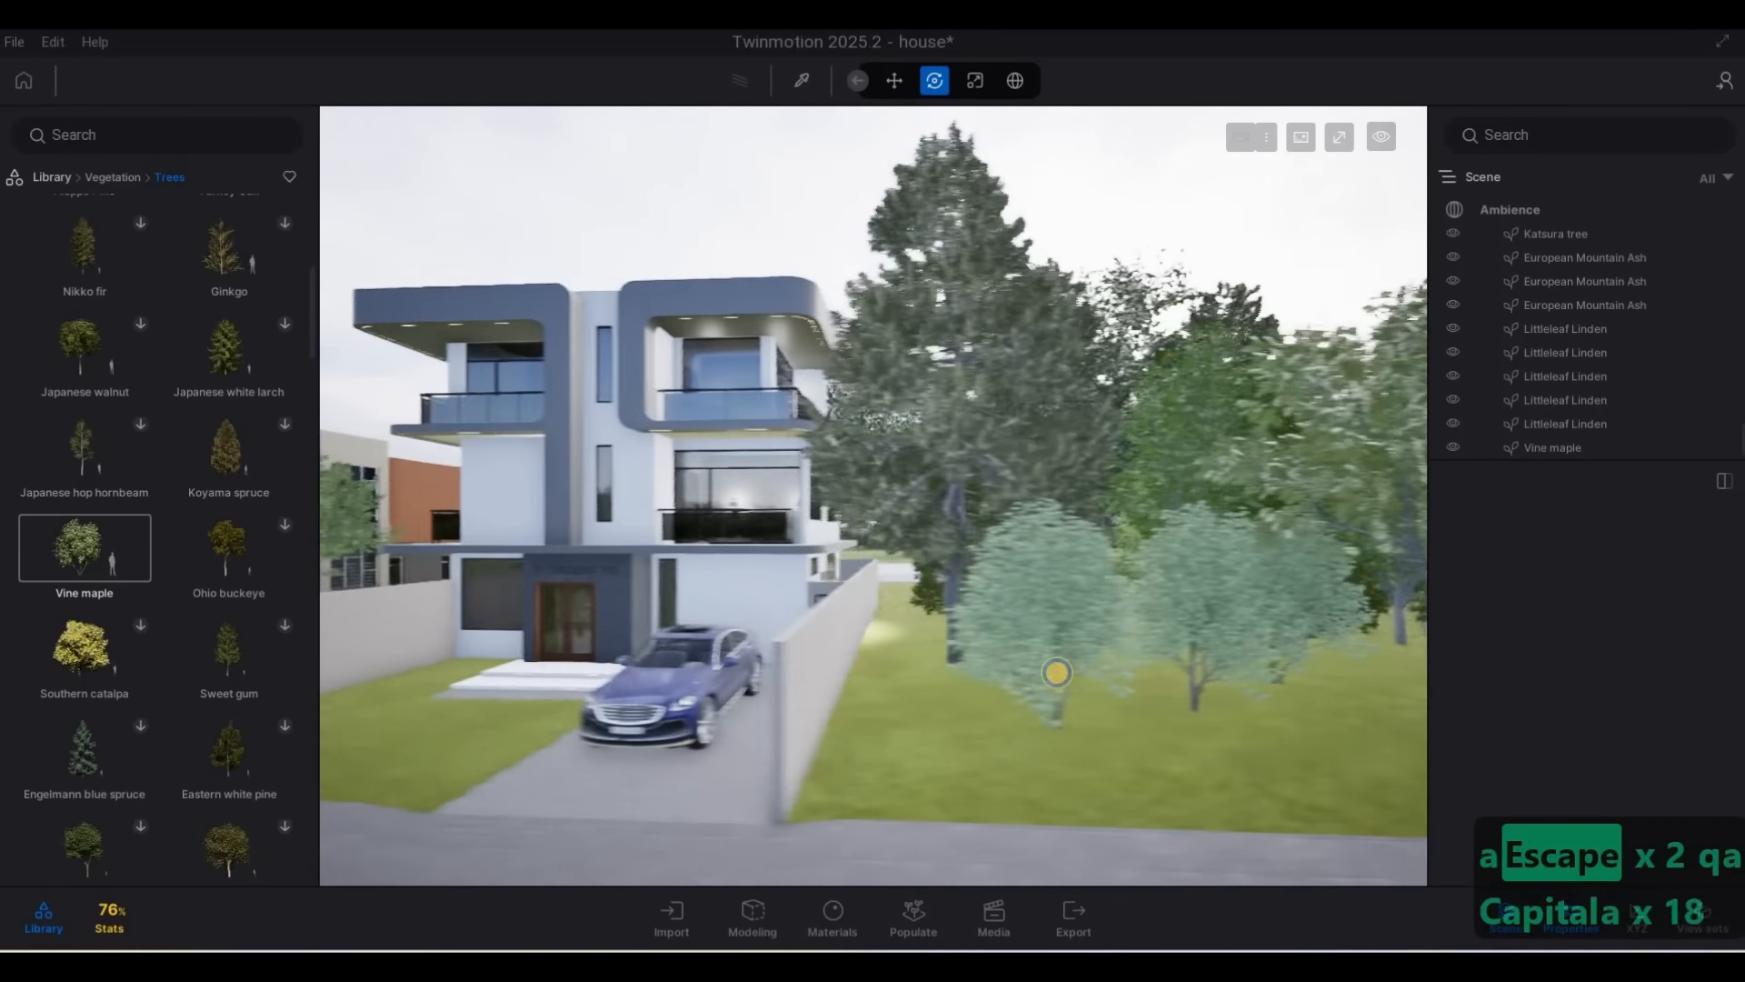
key("a")
key("a")
key("a")
key("a")
key("a")
key("a")
key("a")
key("a")
key("a")
key("a")
key("a")
key("a")
key("a")
key("e")
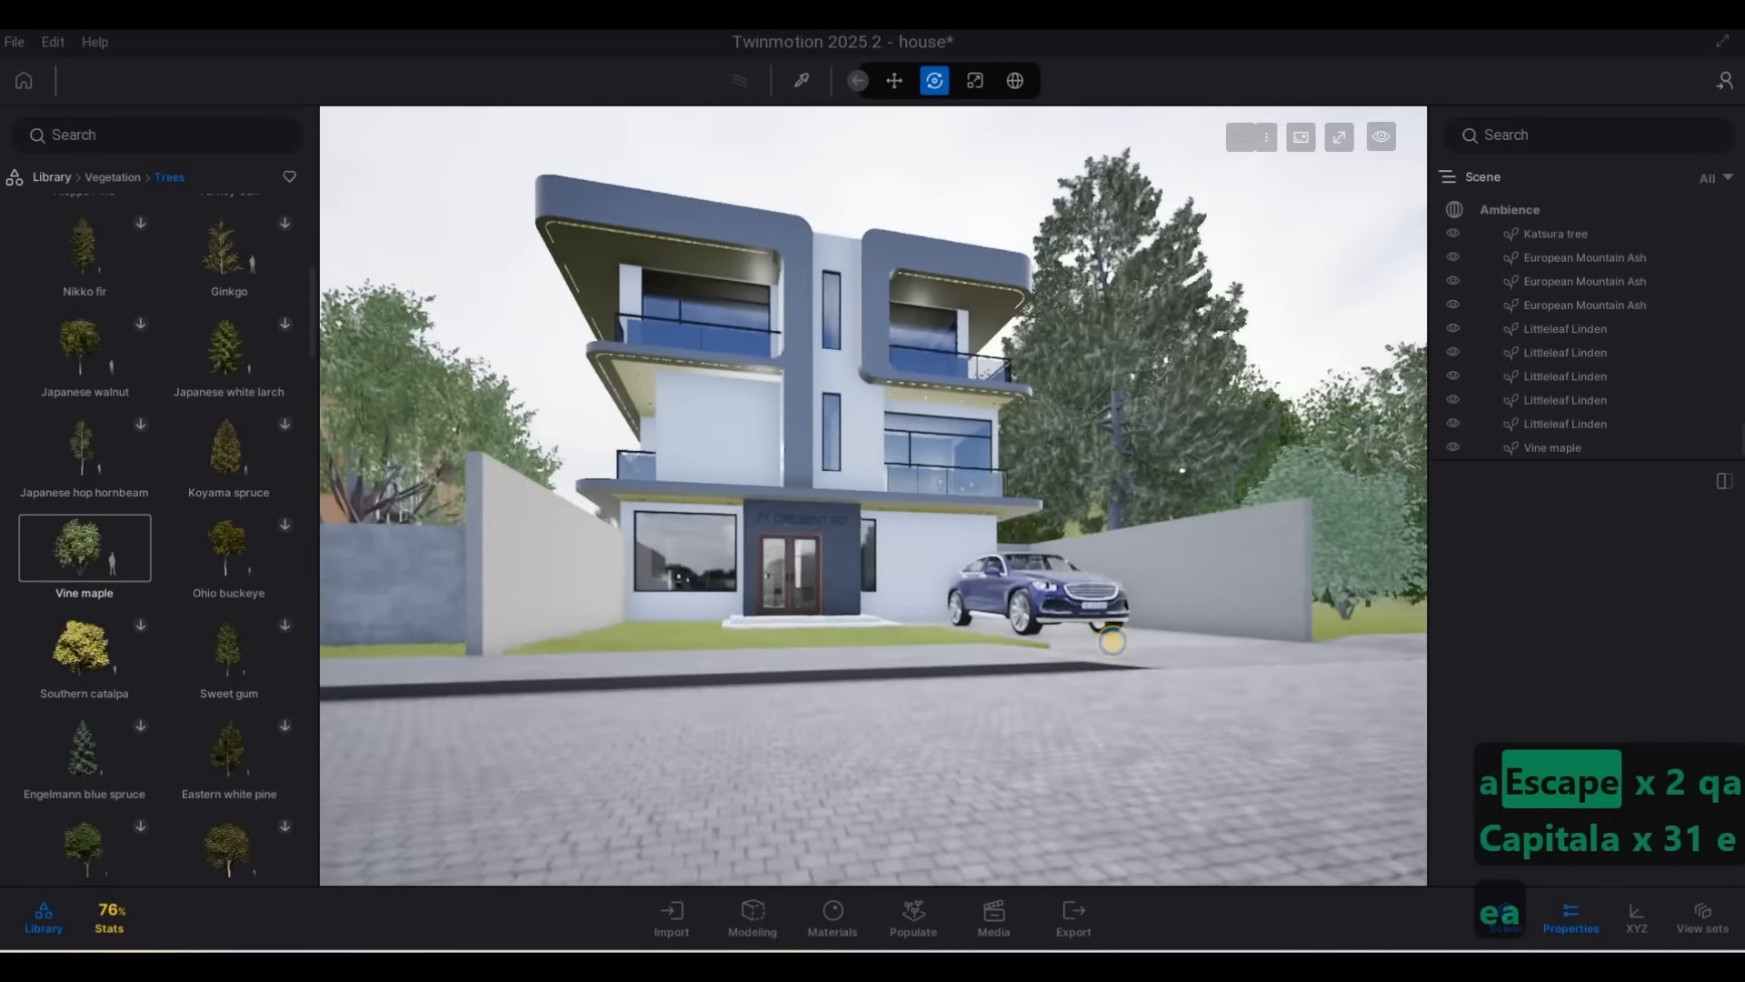
key("q")
key("d")
key("e")
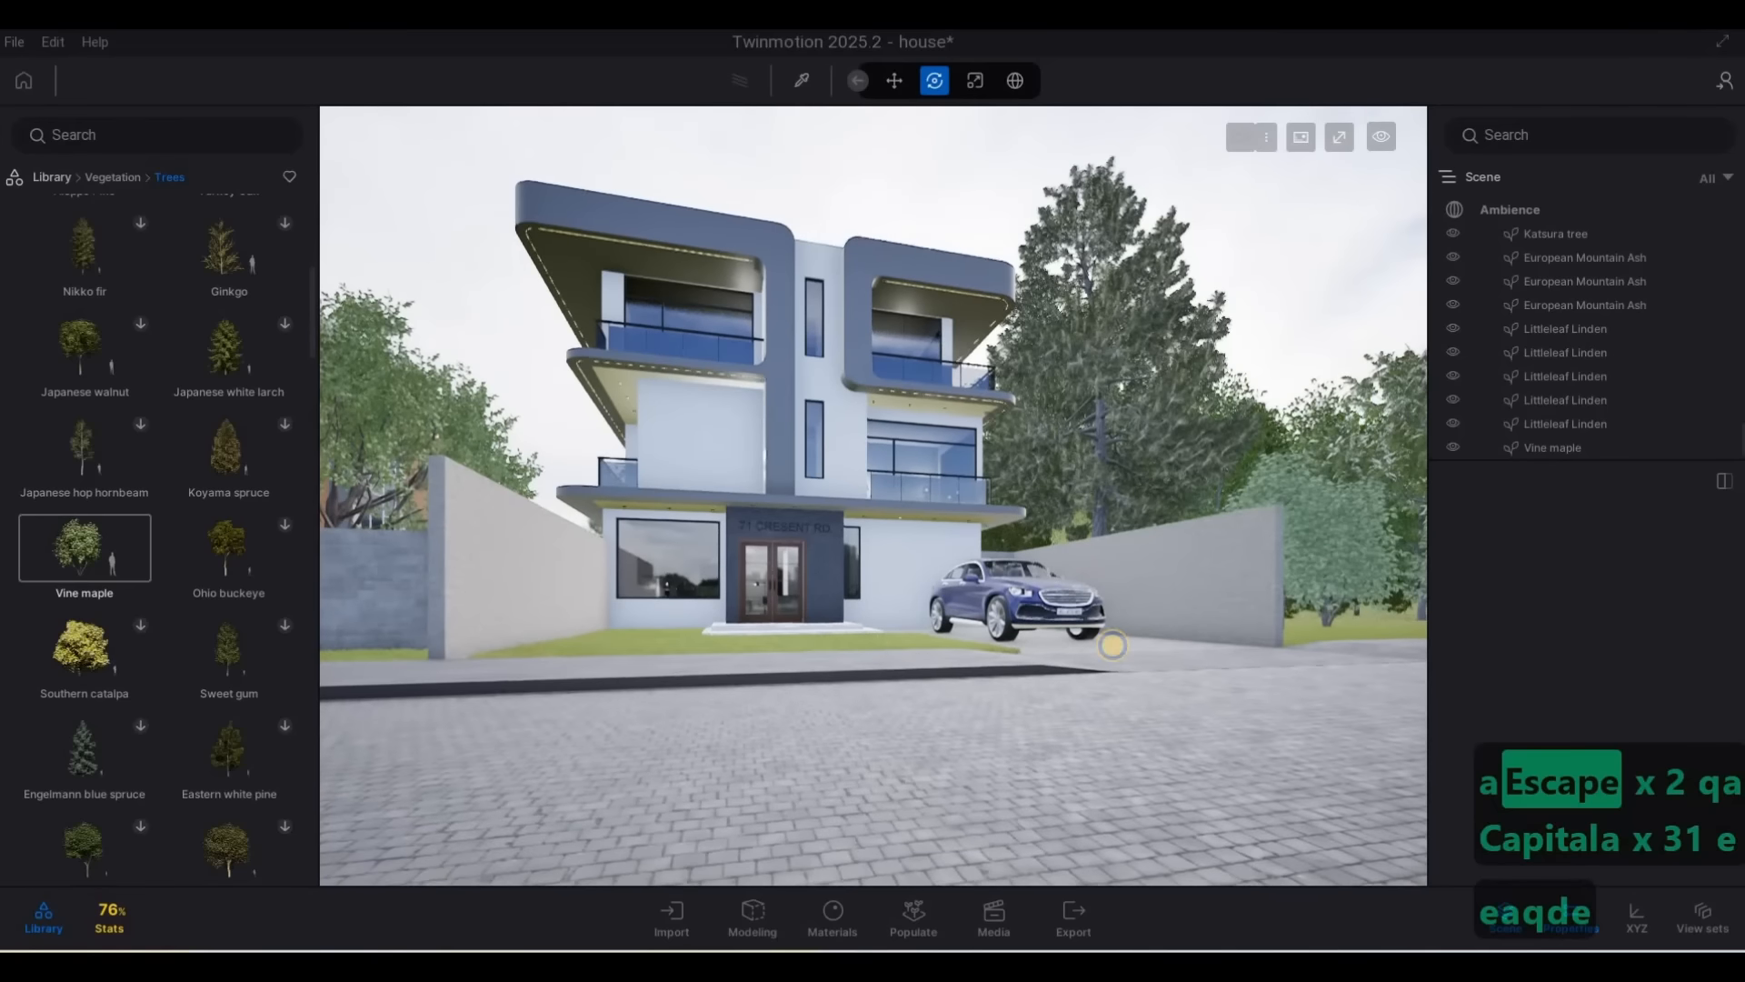
key("w")
key("s")
key("q")
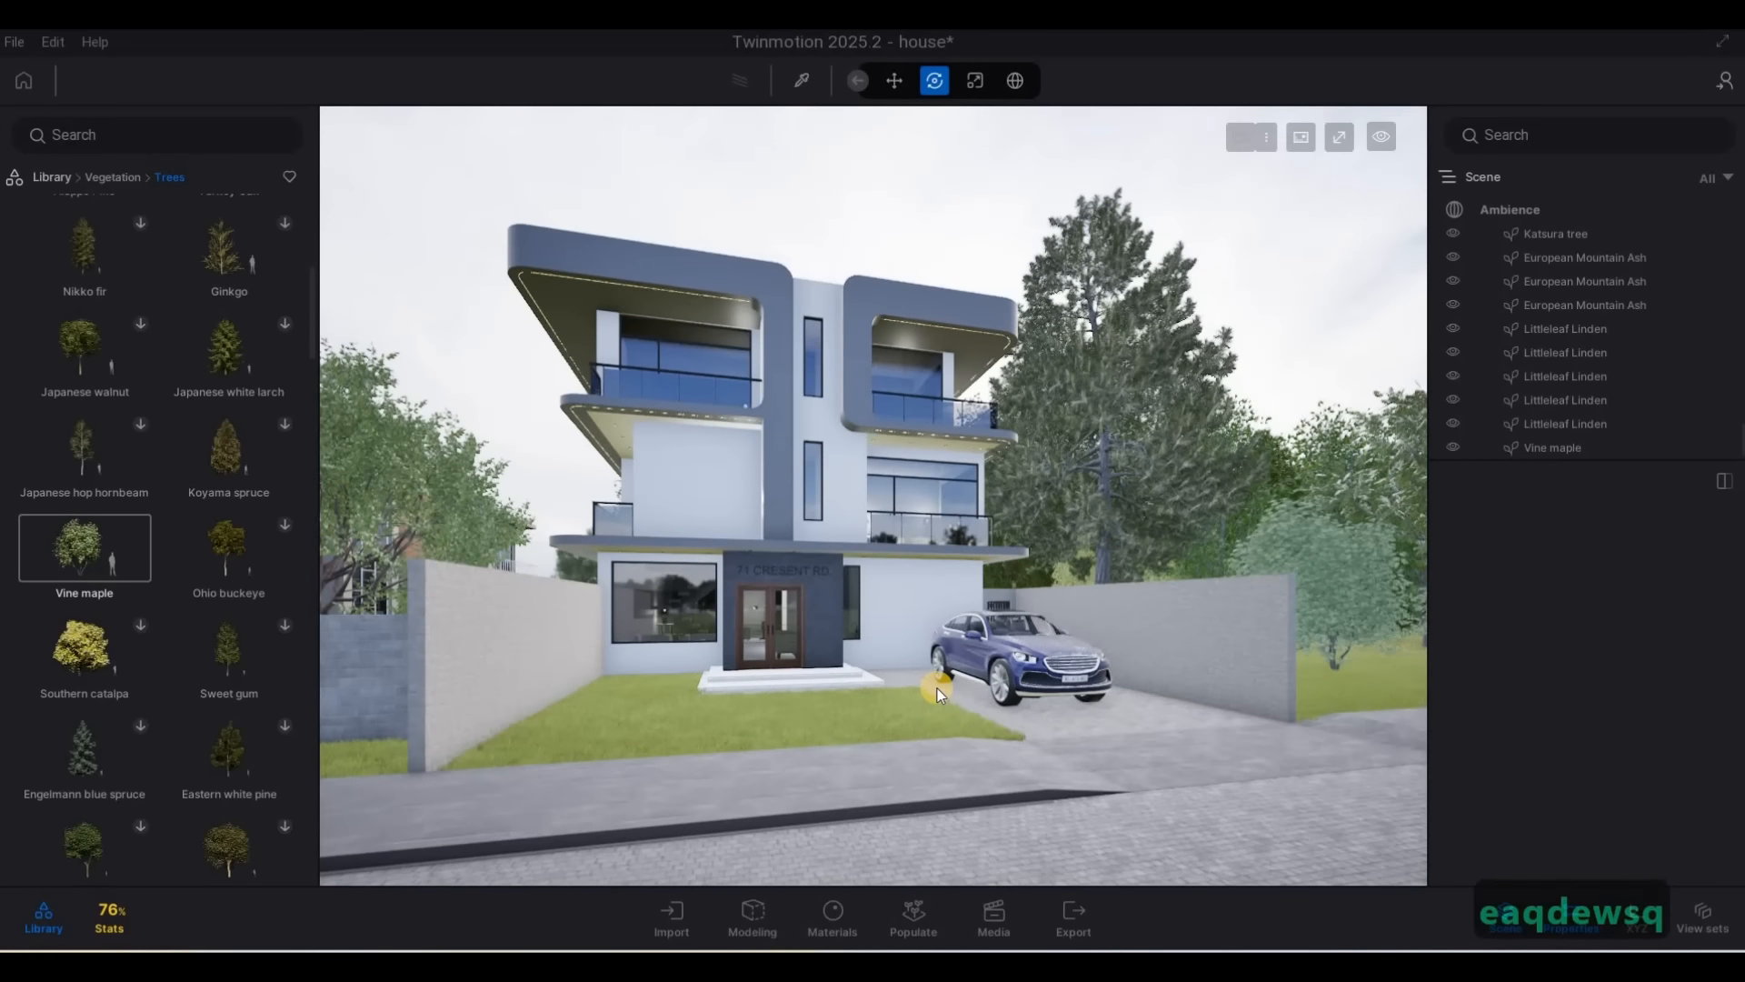